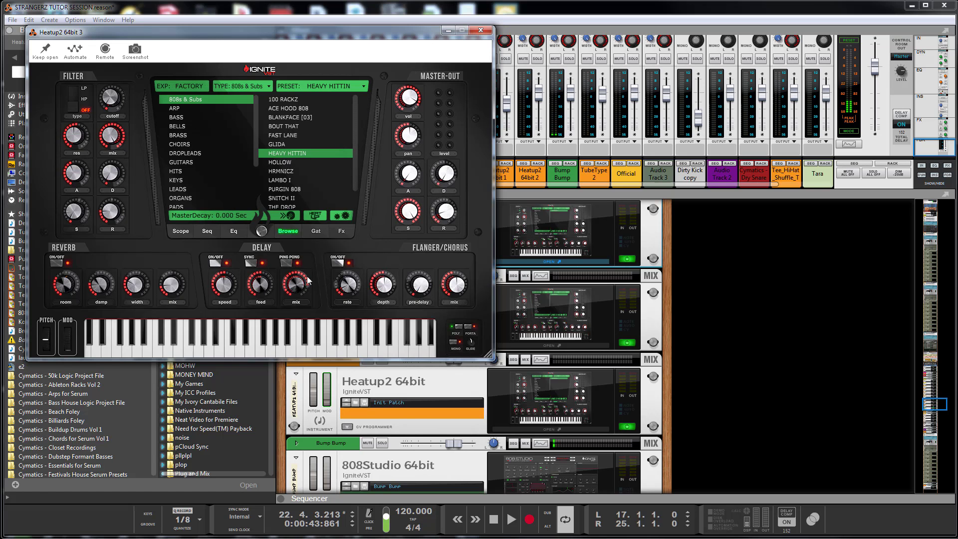
- Look through the Fx, Gat, Browse, Eq, Seq and Scope pages of the Heatup2 64bit 3 instrument, and close its window
{"action": "left_click", "coordinate": [340, 233]}
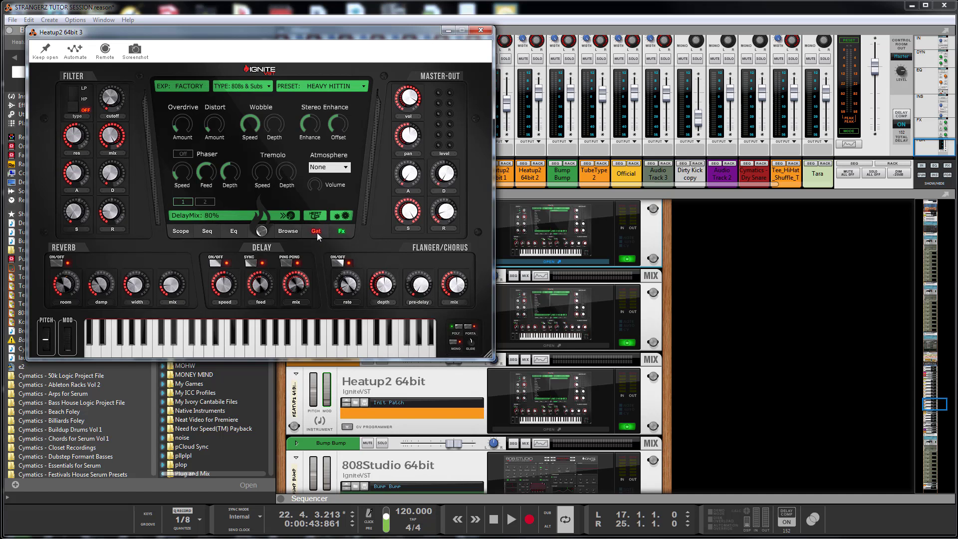
{"action": "left_click", "coordinate": [317, 233]}
{"action": "left_click", "coordinate": [291, 233]}
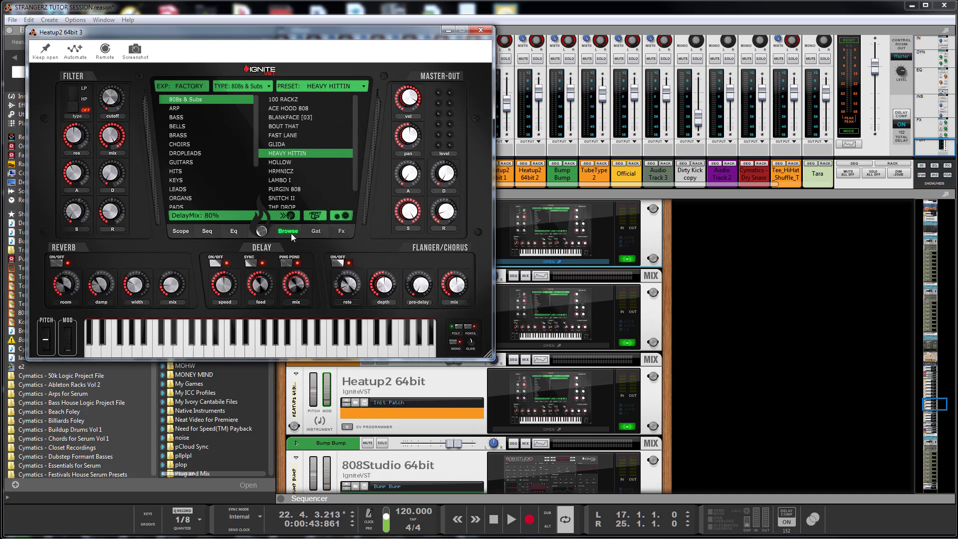
{"action": "left_click", "coordinate": [235, 231]}
{"action": "left_click", "coordinate": [206, 231]}
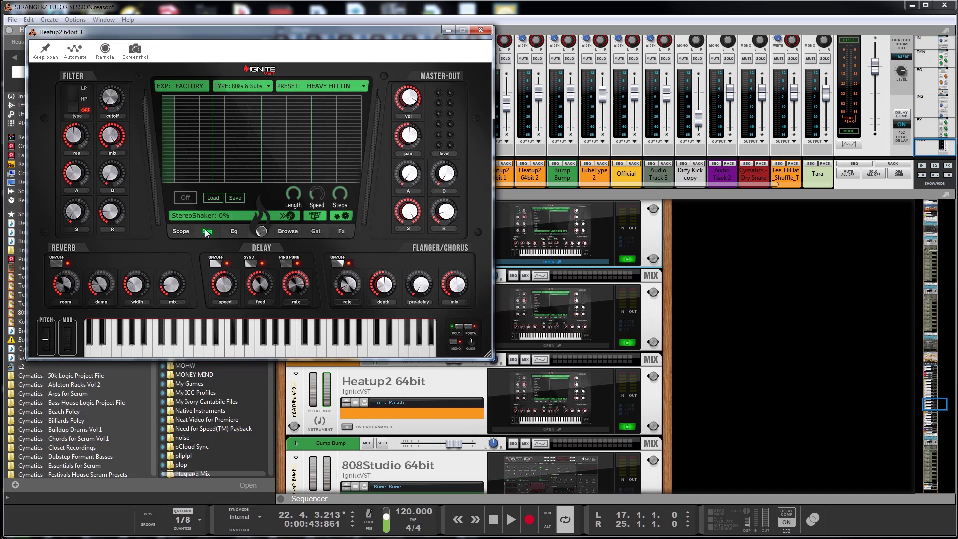
{"action": "left_click", "coordinate": [181, 232]}
{"action": "left_click", "coordinate": [233, 232]}
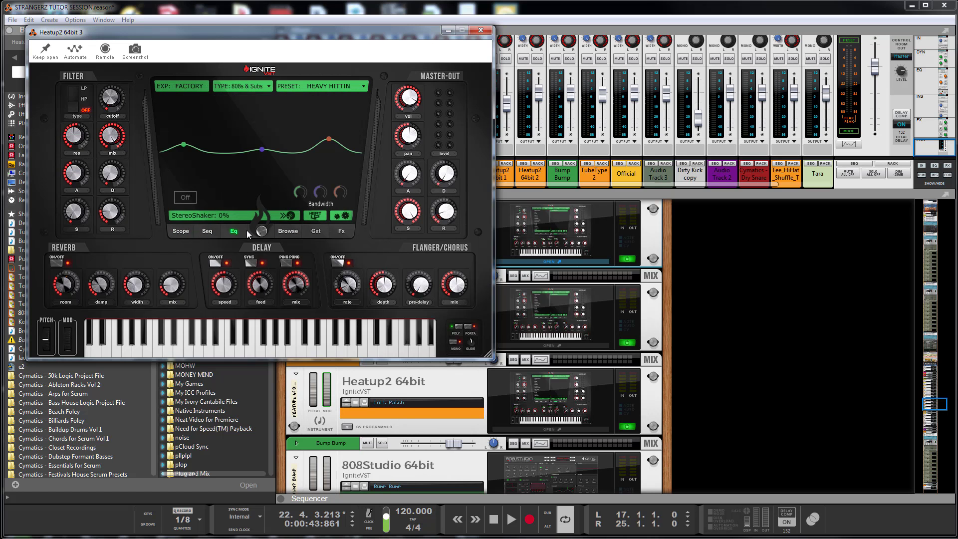
{"action": "left_click", "coordinate": [295, 232]}
{"action": "left_click", "coordinate": [314, 232]}
{"action": "left_click", "coordinate": [342, 231]}
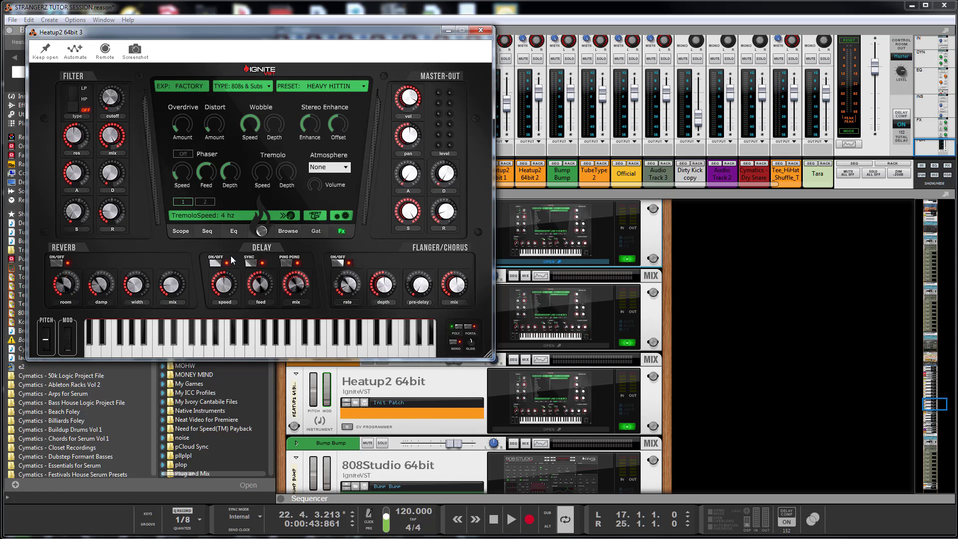
{"action": "left_click", "coordinate": [485, 29]}
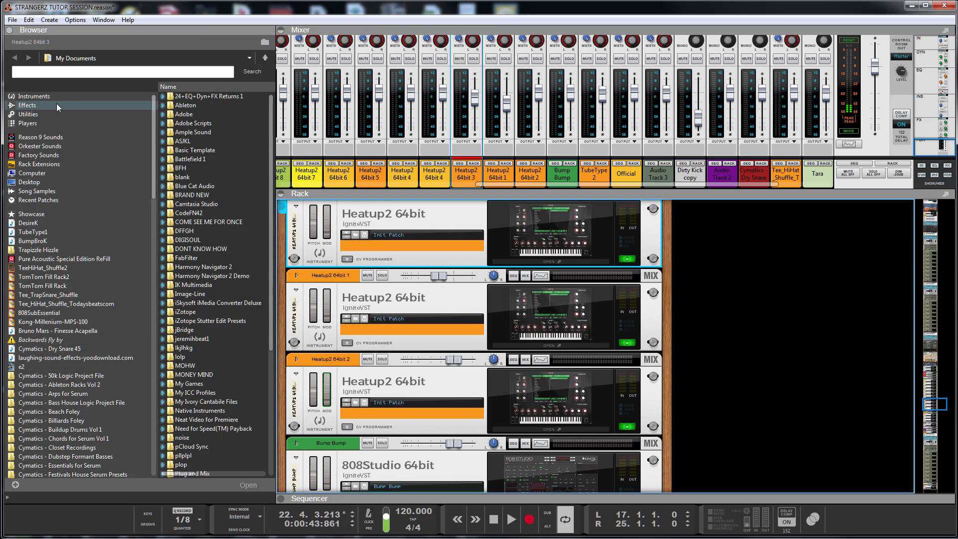
- Find the Tube-Tech CL 1B among the Softube effects and add it to the rack directly below Heatup2 64bit 3
{"action": "left_click", "coordinate": [29, 105]}
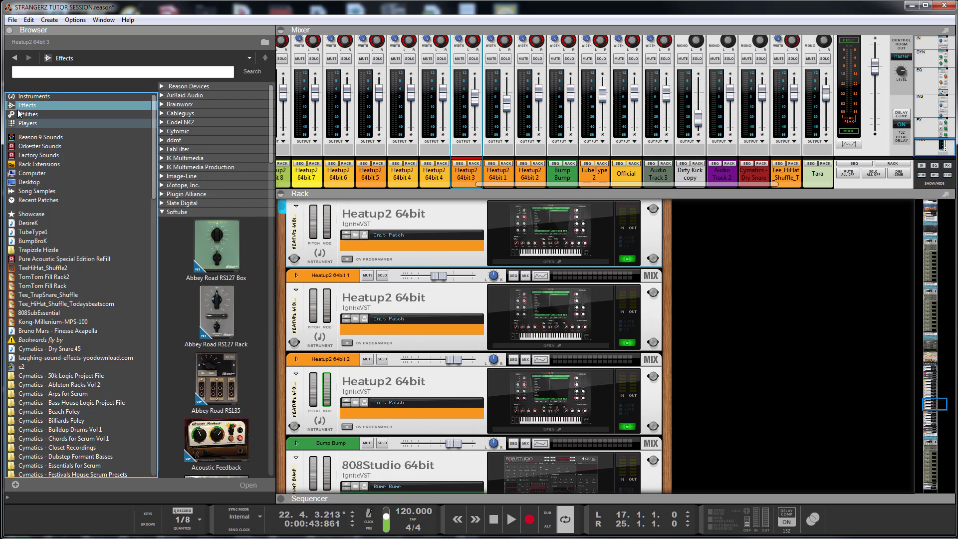
{"action": "left_click", "coordinate": [38, 115]}
{"action": "left_click", "coordinate": [30, 105]}
{"action": "left_click", "coordinate": [200, 244]}
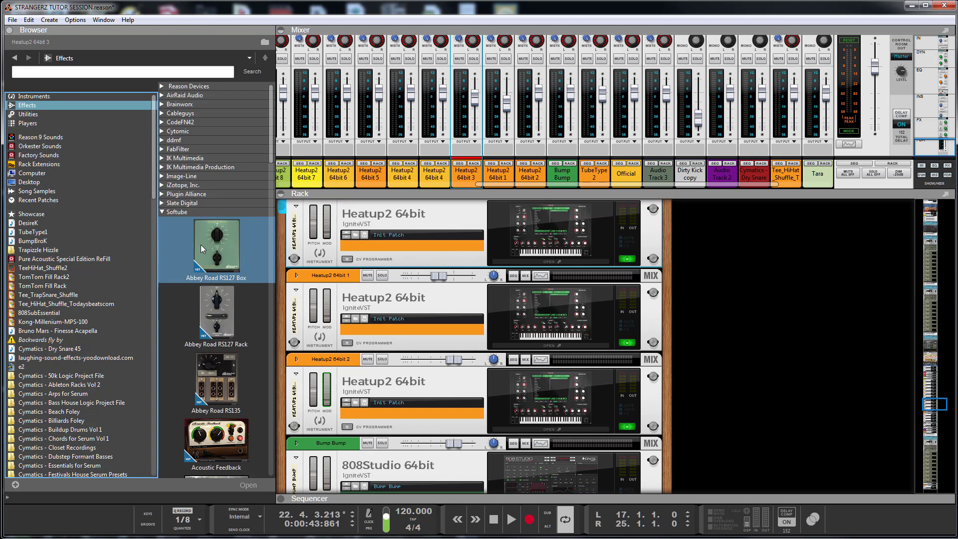
{"action": "scroll", "coordinate": [232, 265], "scroll_direction": "down", "scroll_amount": 10}
{"action": "left_click", "coordinate": [234, 270]}
{"action": "scroll", "coordinate": [230, 267], "scroll_direction": "down", "scroll_amount": 15}
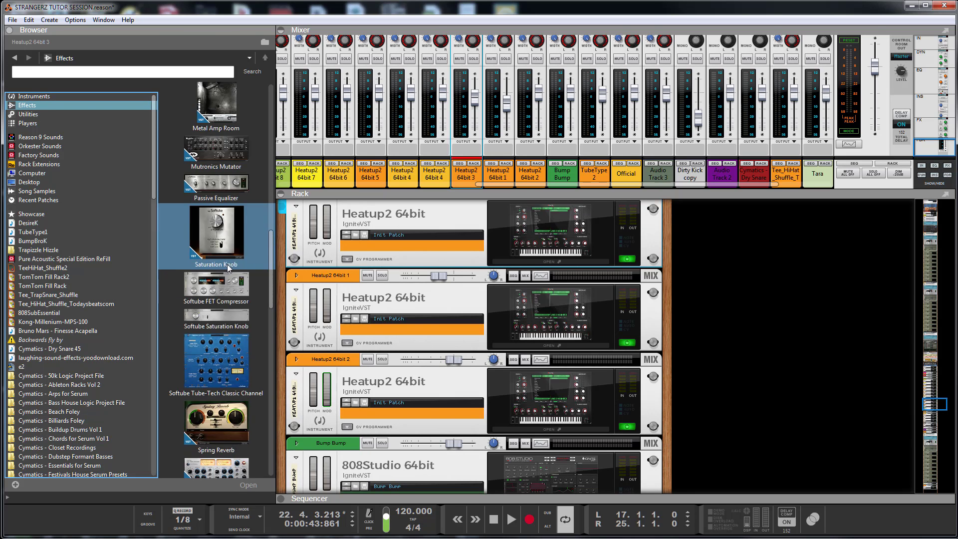
{"action": "scroll", "coordinate": [227, 267], "scroll_direction": "down", "scroll_amount": 15}
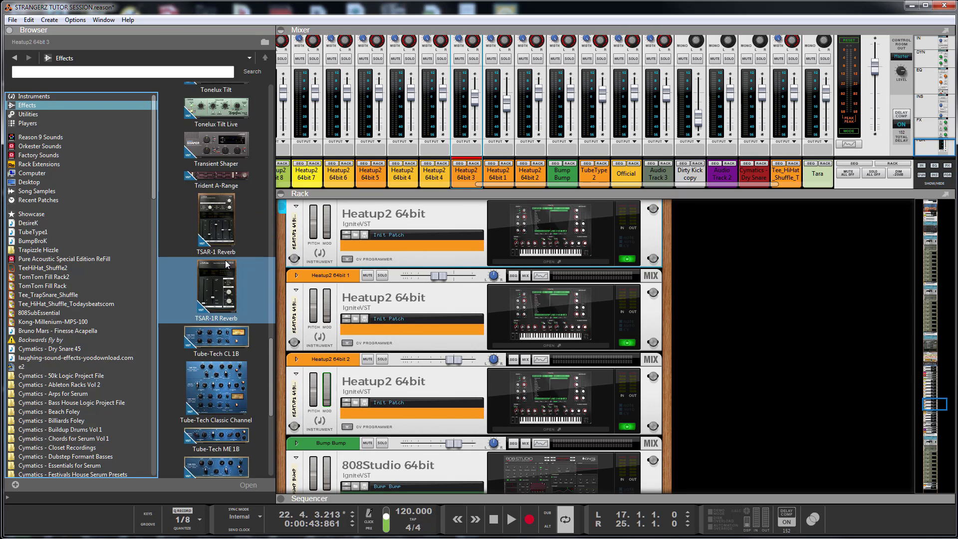
{"action": "scroll", "coordinate": [225, 259], "scroll_direction": "down", "scroll_amount": 3}
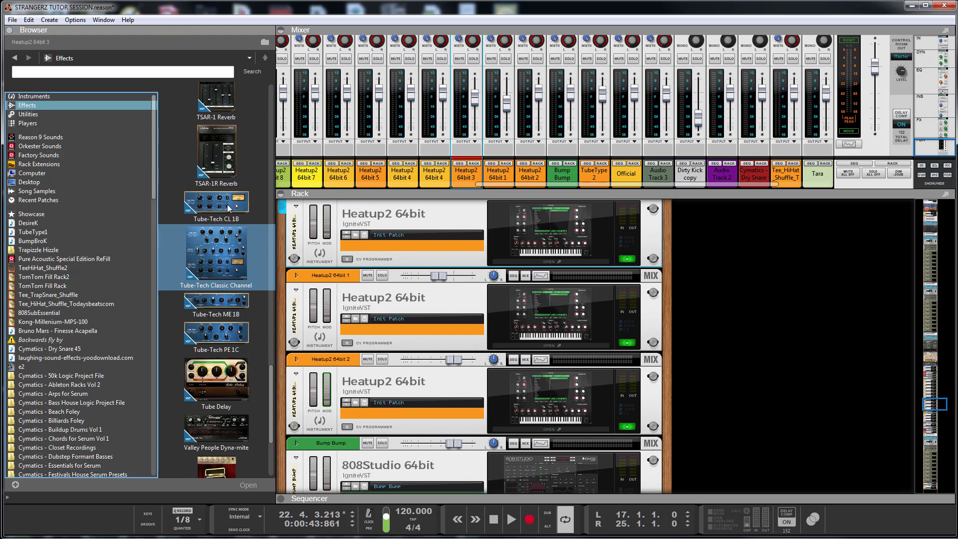
{"action": "mouse_move", "coordinate": [227, 206]}
{"action": "left_mouse_down"}
{"action": "mouse_move", "coordinate": [404, 247]}
{"action": "mouse_move", "coordinate": [407, 269]}
{"action": "left_mouse_up"}
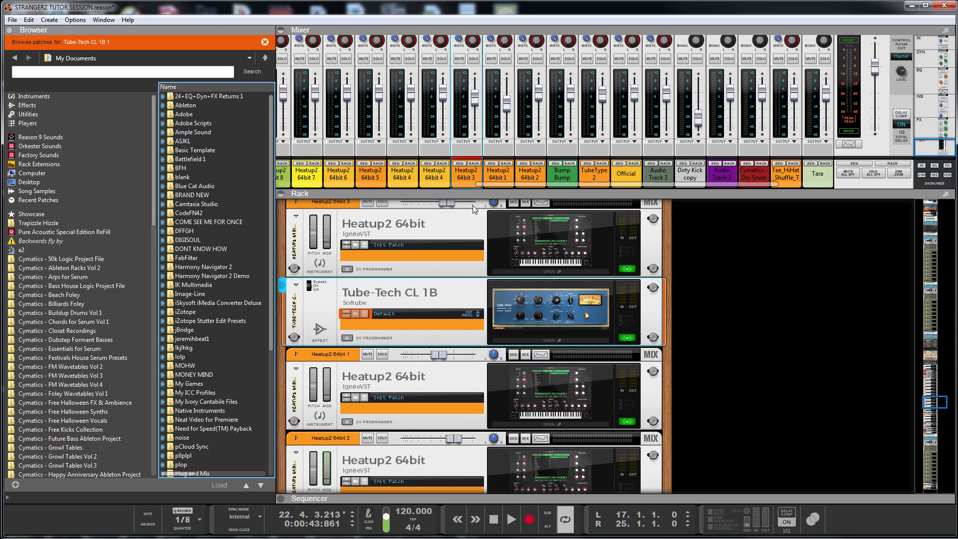
- Start playback and reposition the Tube-Tech CL 1B interface window over the rack before closing it
{"action": "key", "text": "space"}
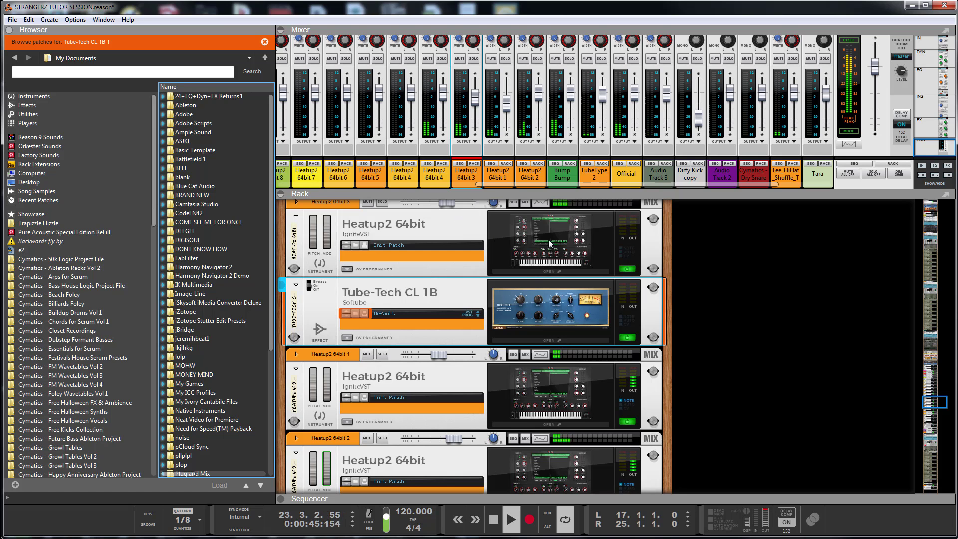
{"action": "left_click", "coordinate": [486, 300]}
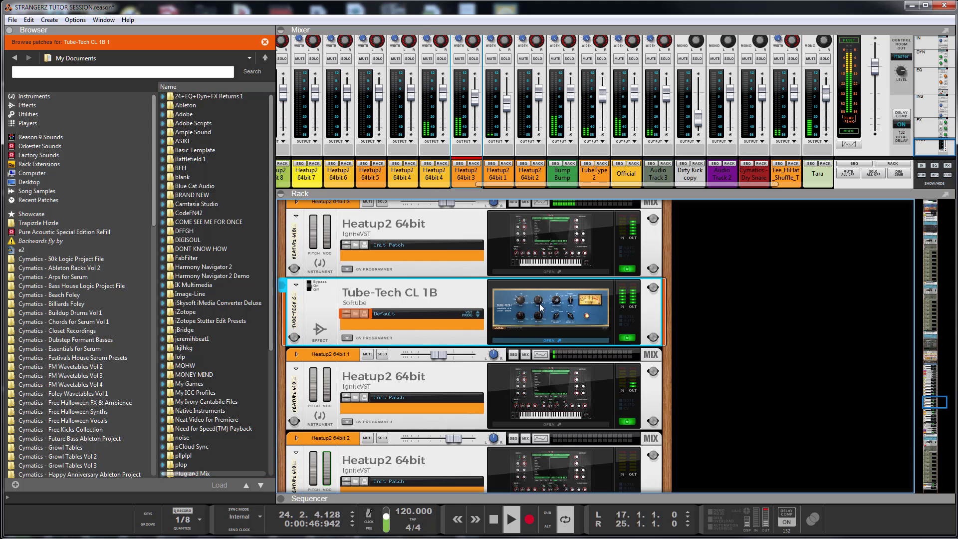
{"action": "left_click_drag", "start_coordinate": [343, 36], "coordinate": [600, 163]}
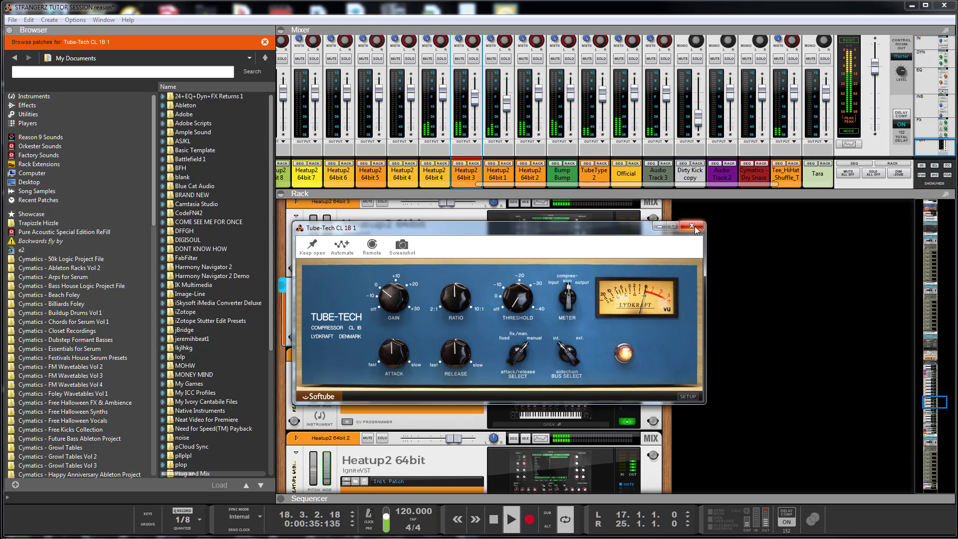
{"action": "left_click", "coordinate": [400, 138]}
- Listen to the Heatup2 64bit 3 and Bump Bump channels alternately in solo, clearing the solo each time
{"action": "left_click", "coordinate": [473, 58]}
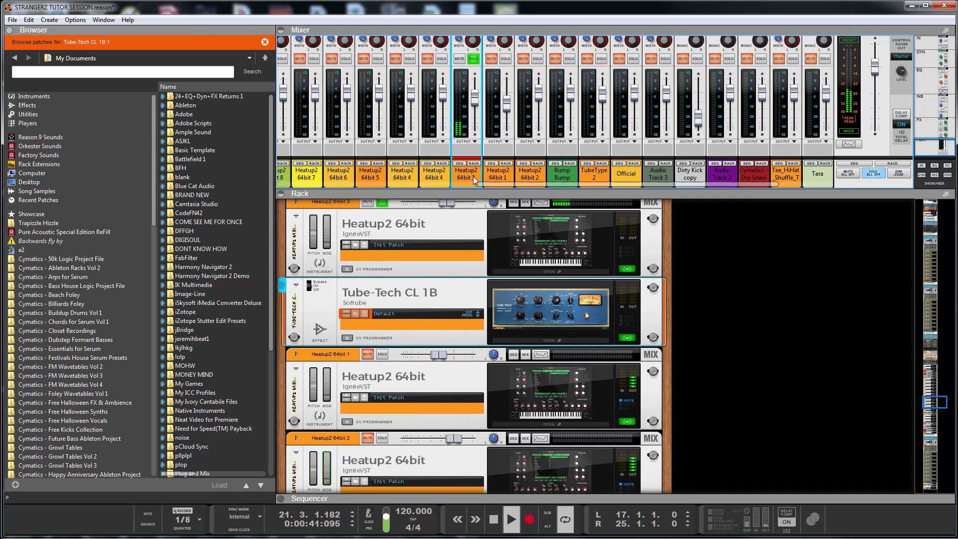
{"action": "left_click", "coordinate": [473, 58]}
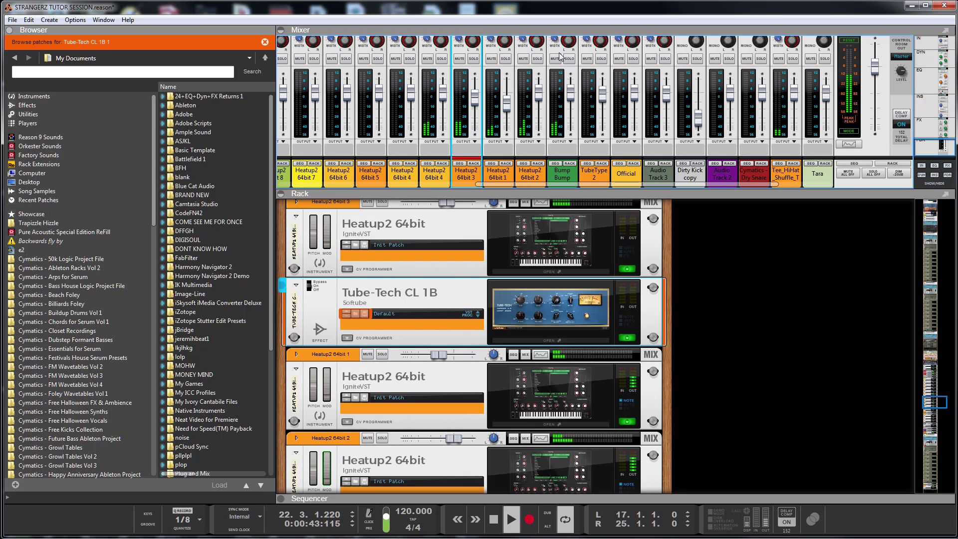
{"action": "left_click", "coordinate": [568, 59]}
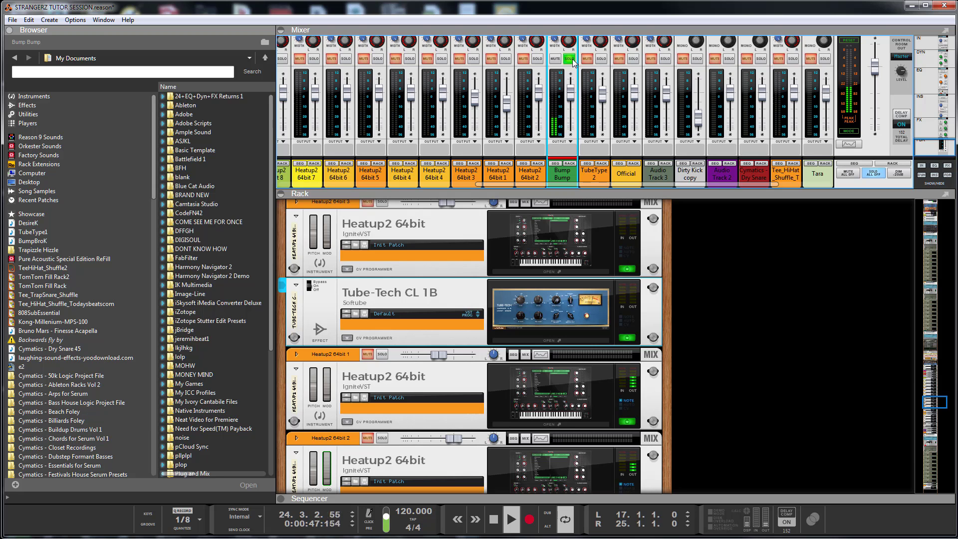
{"action": "left_click", "coordinate": [473, 59]}
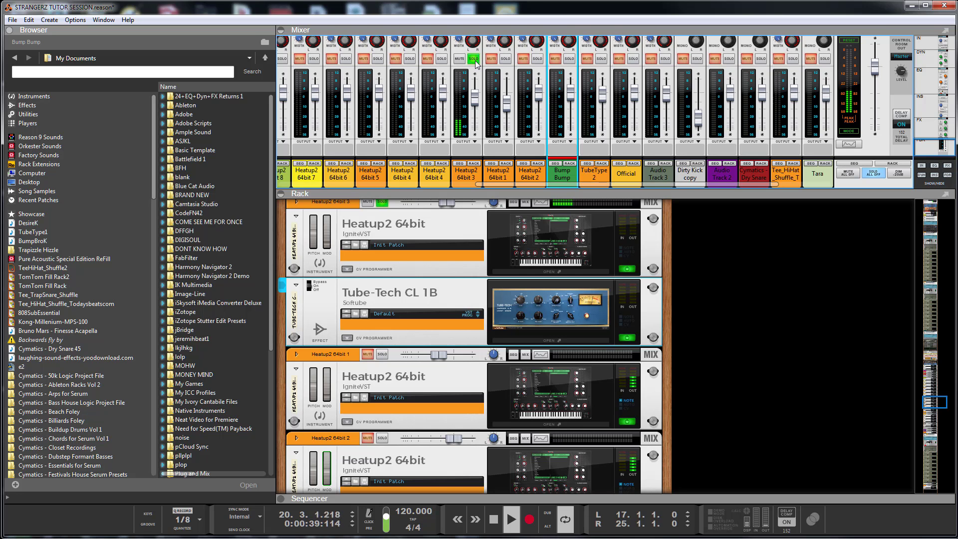
{"action": "left_click", "coordinate": [474, 59]}
{"action": "left_click", "coordinate": [570, 59]}
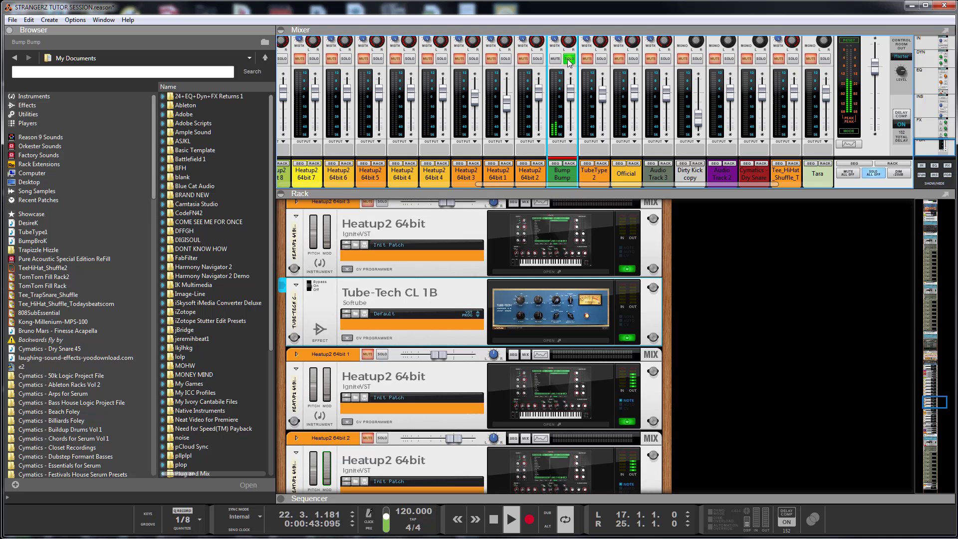
{"action": "left_click", "coordinate": [569, 59]}
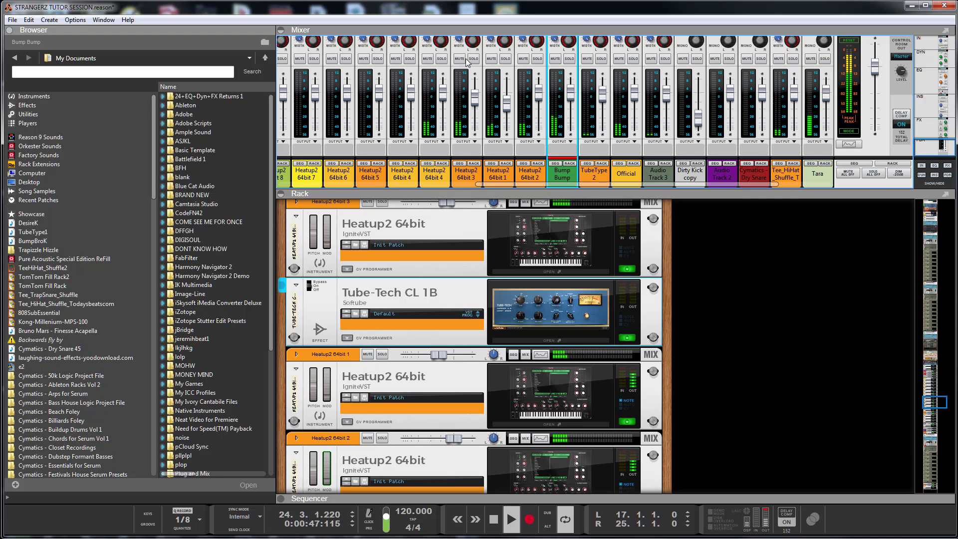
- Solo Heatup2 64bit 3 and adjust the Tube-Tech CL 1B's gain and attack, setting its release to 7.2
{"action": "left_click", "coordinate": [474, 58]}
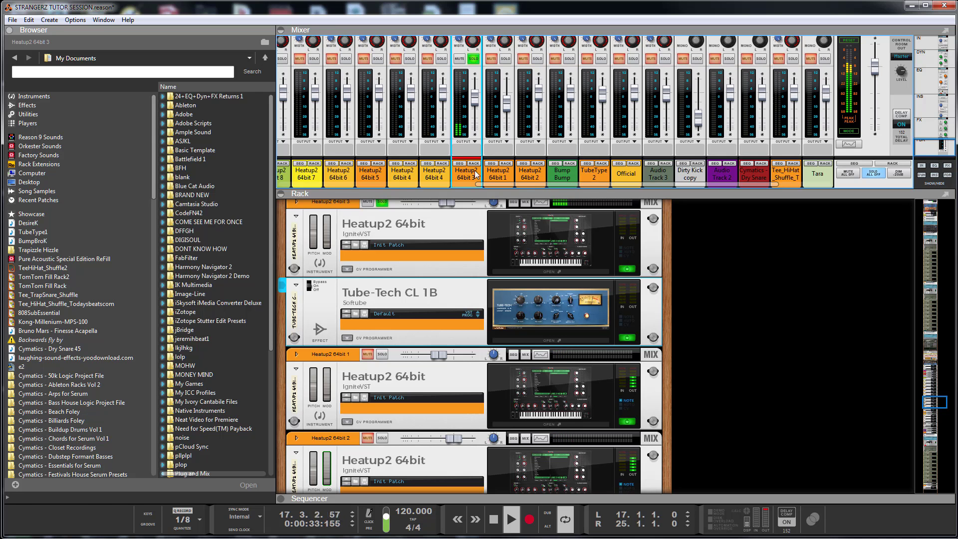
{"action": "left_click", "coordinate": [559, 316]}
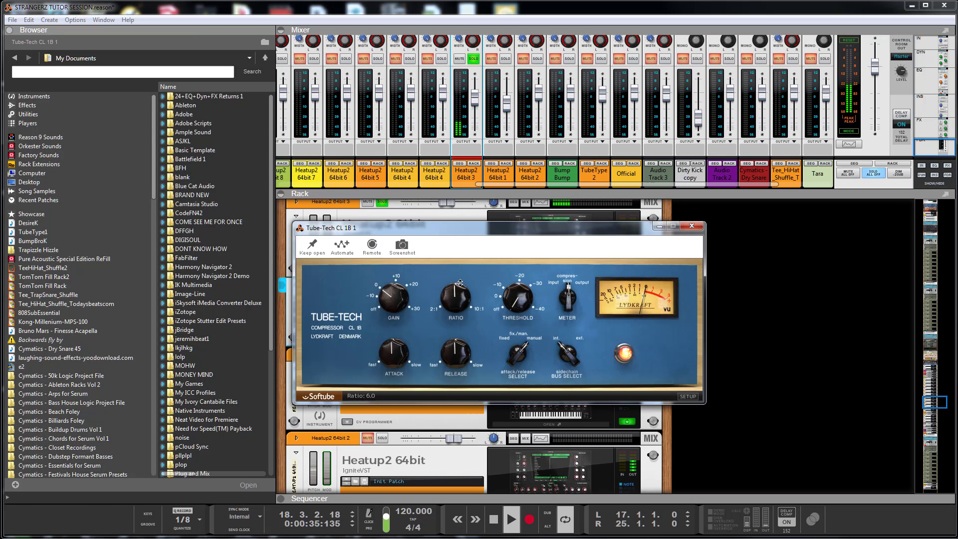
{"action": "left_click_drag", "start_coordinate": [393, 298], "coordinate": [400, 276]}
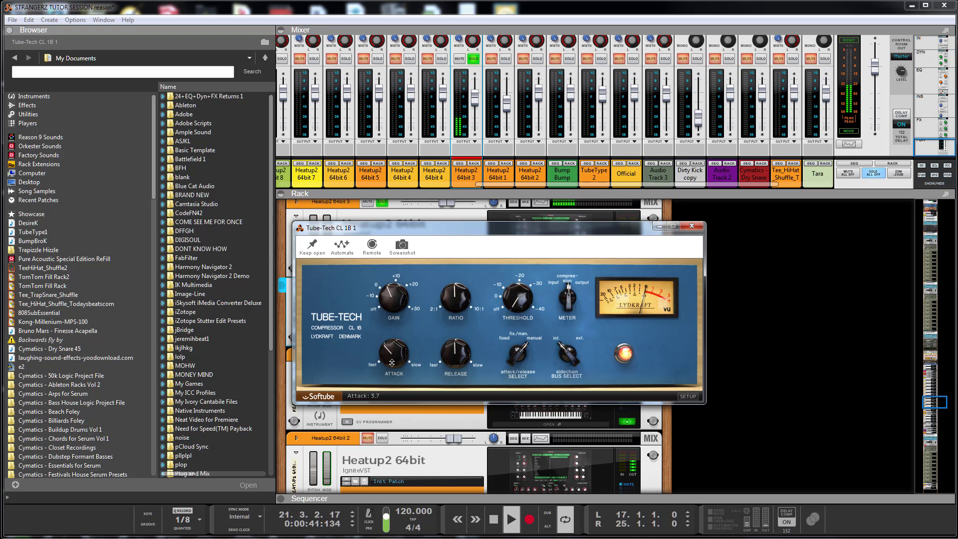
{"action": "left_click_drag", "start_coordinate": [392, 363], "coordinate": [387, 353]}
{"action": "mouse_move", "coordinate": [452, 360]}
{"action": "left_mouse_down"}
{"action": "mouse_move", "coordinate": [448, 329]}
{"action": "mouse_move", "coordinate": [451, 357]}
{"action": "left_mouse_up"}
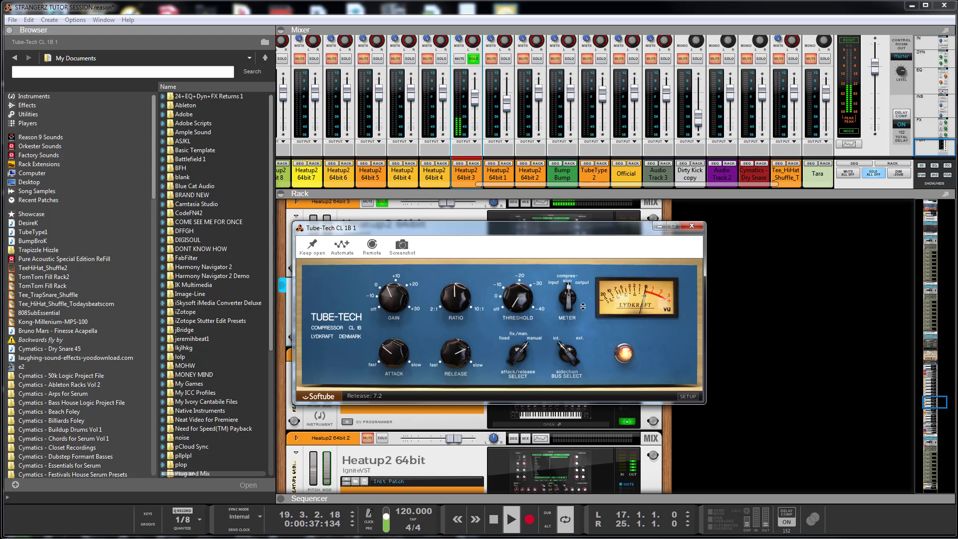
- Set the compressor's threshold to -22.7 dB and its attack/release select to fix./man., and raise the gain
{"action": "mouse_move", "coordinate": [518, 309]}
{"action": "left_mouse_down"}
{"action": "mouse_move", "coordinate": [518, 268]}
{"action": "mouse_move", "coordinate": [515, 308]}
{"action": "left_mouse_up"}
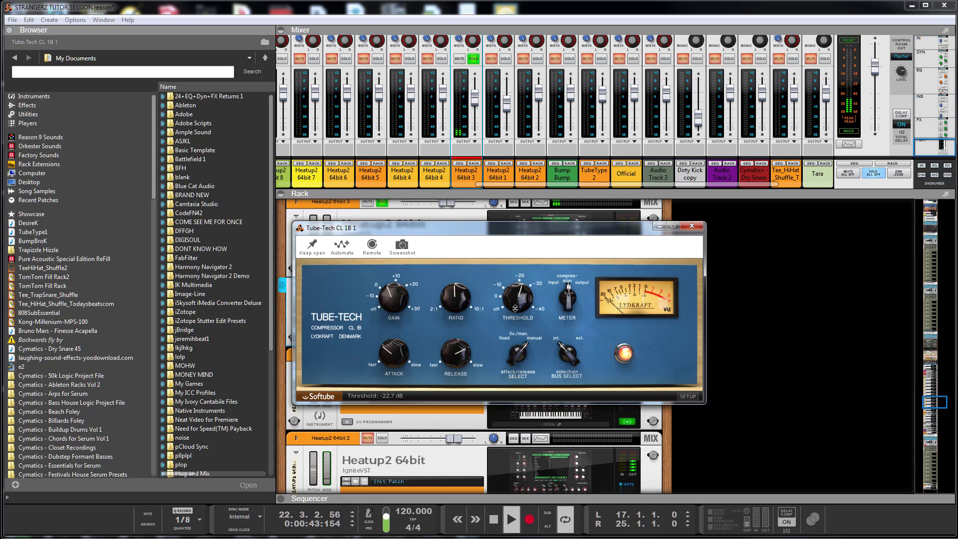
{"action": "left_click_drag", "start_coordinate": [517, 355], "coordinate": [511, 377]}
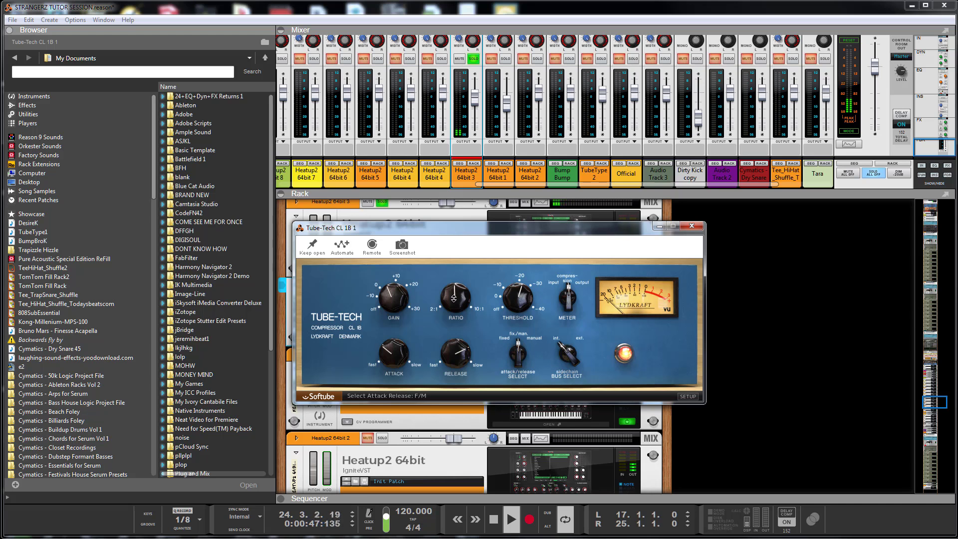
{"action": "left_click_drag", "start_coordinate": [393, 315], "coordinate": [399, 289]}
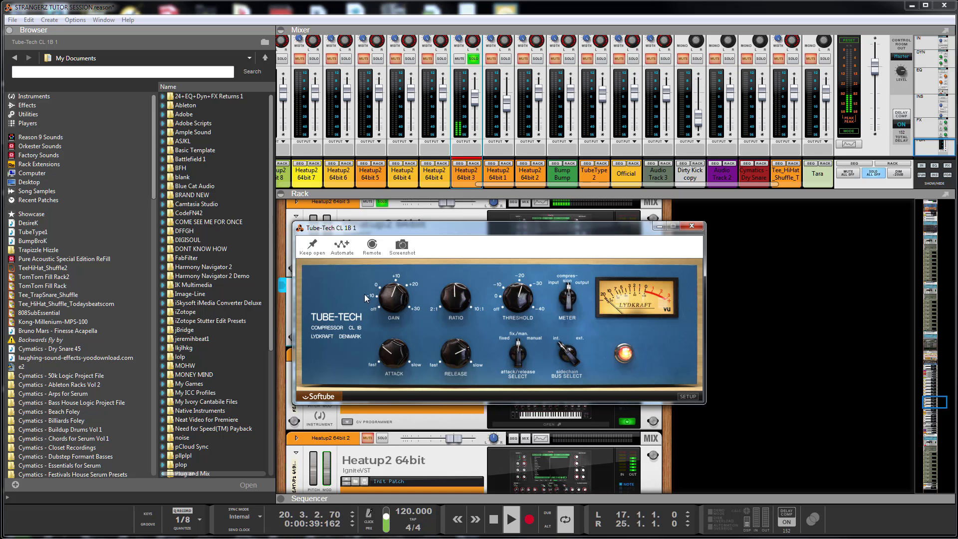
- Move the compressor's window clear of its rack device and turn off the Tube-Tech CL 1B
{"action": "left_click_drag", "start_coordinate": [617, 224], "coordinate": [640, 390]}
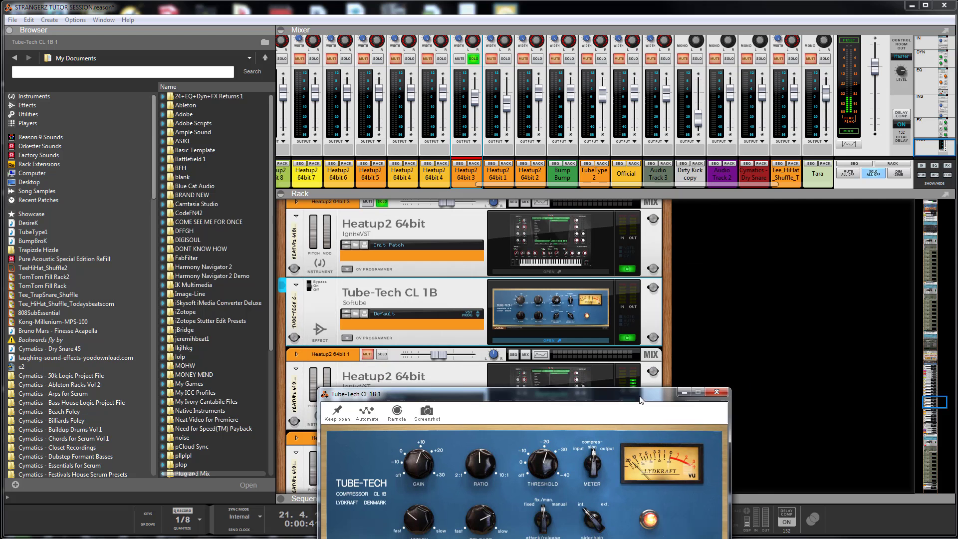
{"action": "left_click", "coordinate": [627, 337]}
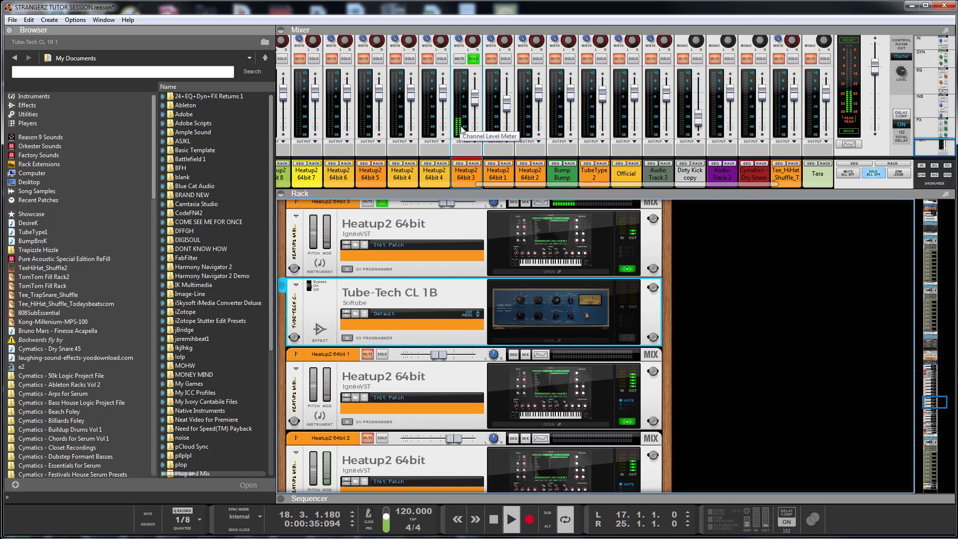
- Enlarge the mixer area to view the channels' FX sends and faders, and turn the Tube-Tech CL 1B back on
{"action": "scroll", "coordinate": [868, 110], "scroll_direction": "up", "scroll_amount": 5}
{"action": "left_click_drag", "start_coordinate": [861, 197], "coordinate": [861, 290]}
{"action": "scroll", "coordinate": [871, 168], "scroll_direction": "up", "scroll_amount": 5}
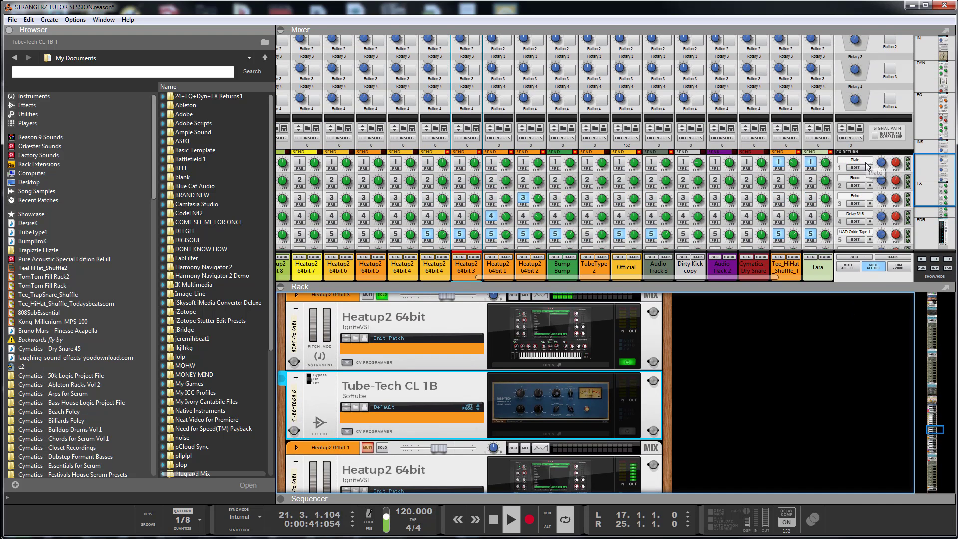
{"action": "scroll", "coordinate": [869, 168], "scroll_direction": "down", "scroll_amount": 5}
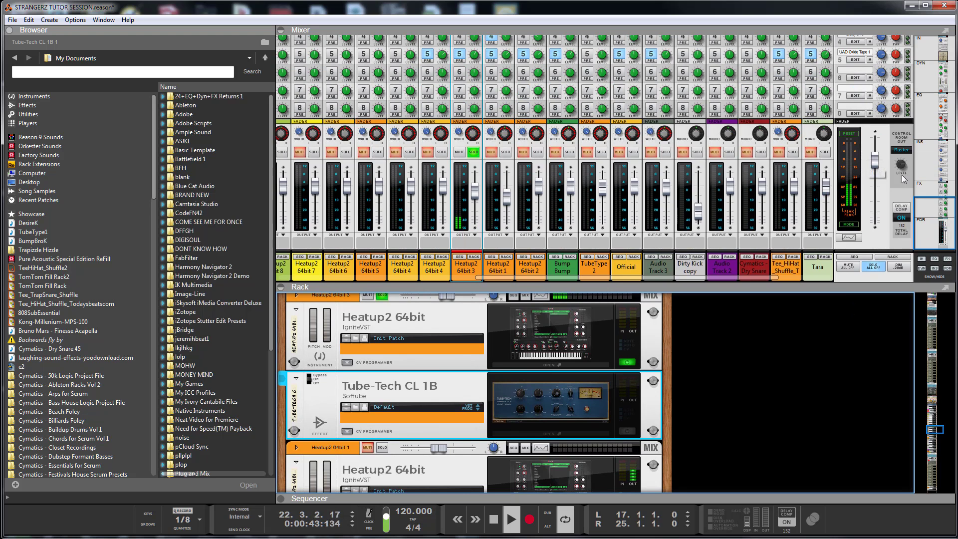
{"action": "scroll", "coordinate": [838, 128], "scroll_direction": "up", "scroll_amount": 5}
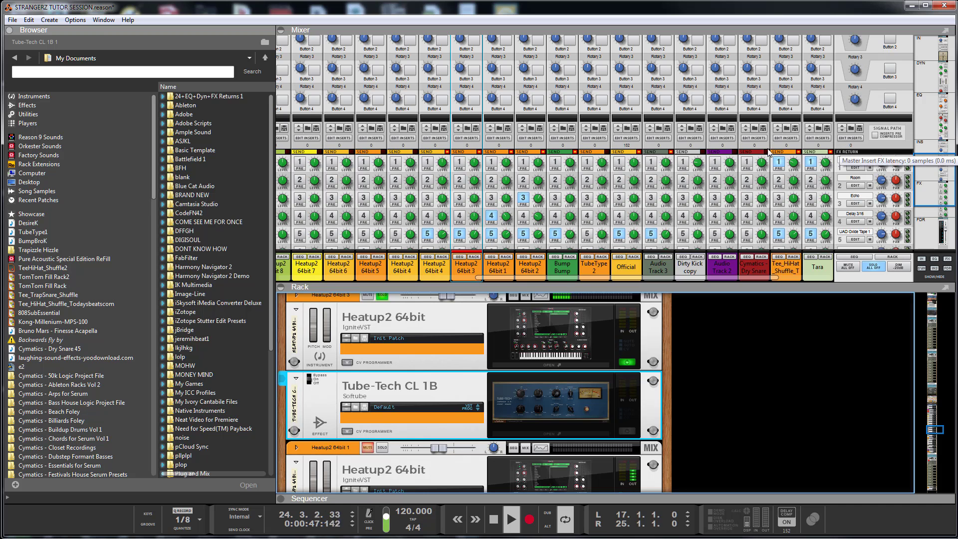
{"action": "left_click", "coordinate": [628, 432]}
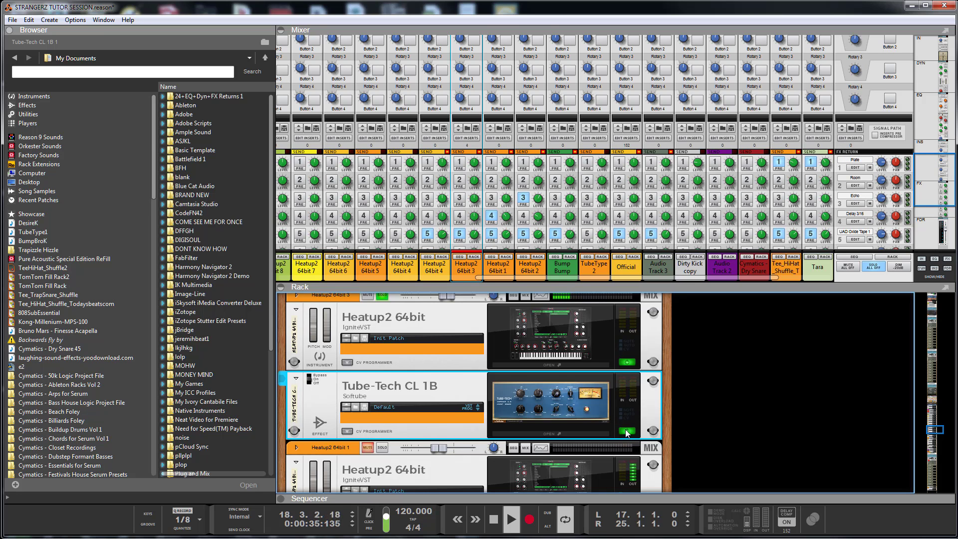
{"action": "scroll", "coordinate": [480, 239], "scroll_direction": "down", "scroll_amount": 5}
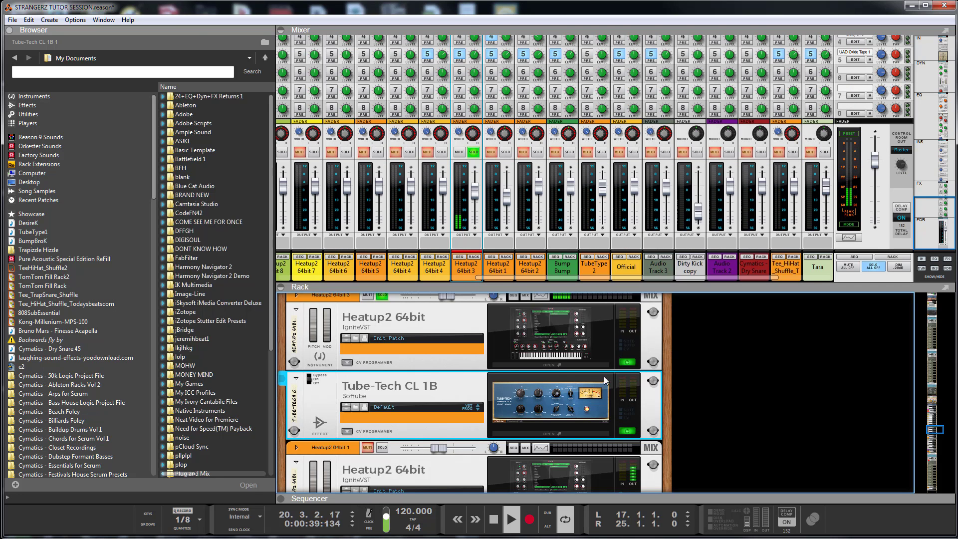
- Open the Heatup2 64bit 3 channel's Tube-Tech CL 1B and set its threshold to -19.7 dB and gain to 16.9 dB
{"action": "left_click", "coordinate": [586, 391]}
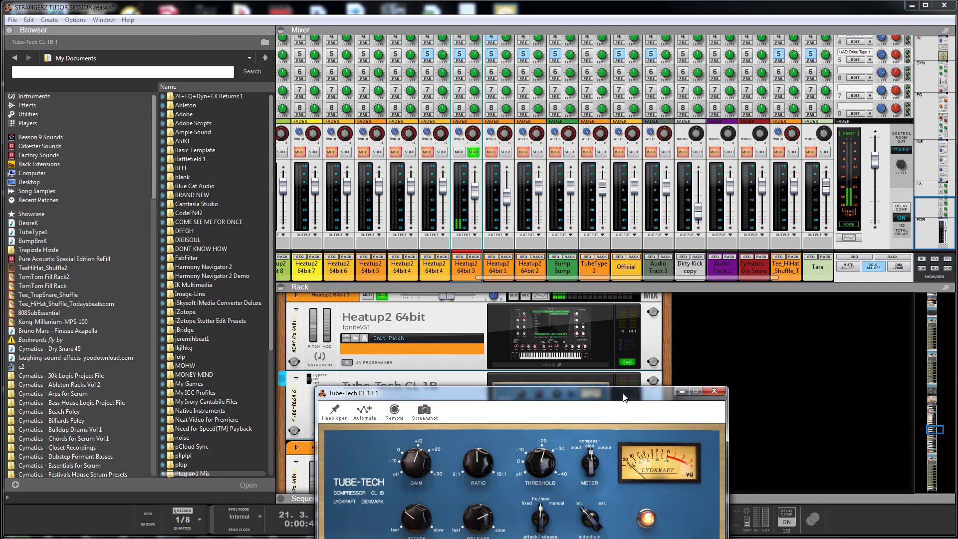
{"action": "left_click_drag", "start_coordinate": [623, 397], "coordinate": [634, 122]}
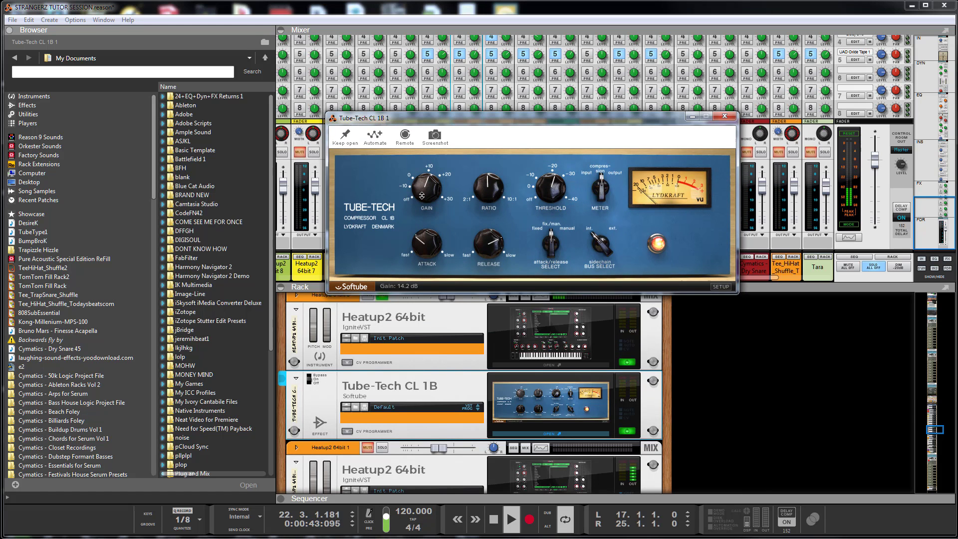
{"action": "left_click_drag", "start_coordinate": [460, 121], "coordinate": [439, 283]}
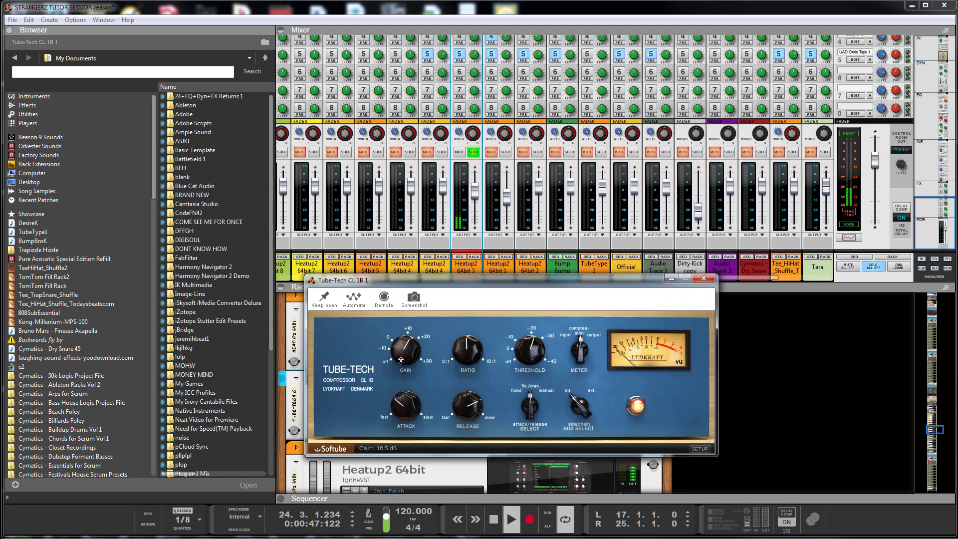
{"action": "left_click_drag", "start_coordinate": [401, 360], "coordinate": [401, 355]}
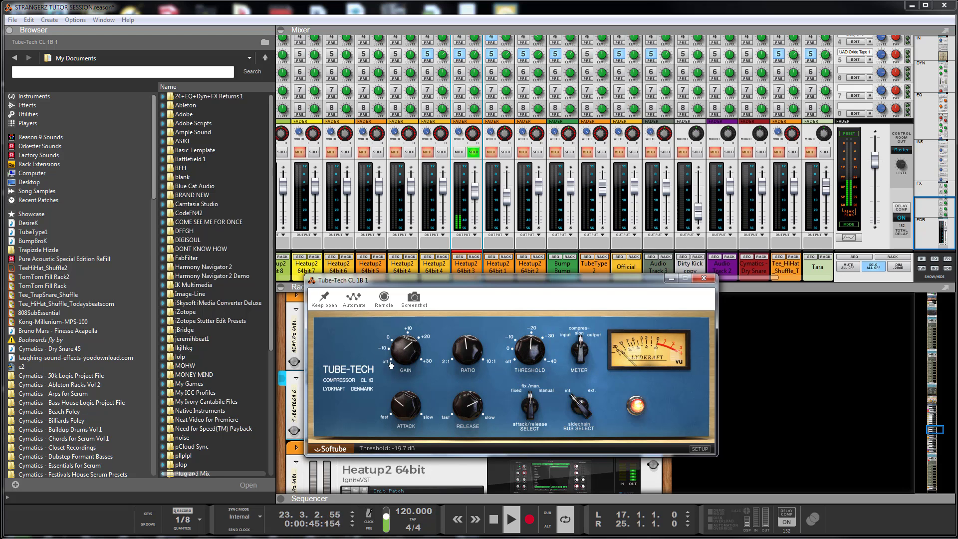
{"action": "left_click_drag", "start_coordinate": [399, 350], "coordinate": [400, 353]}
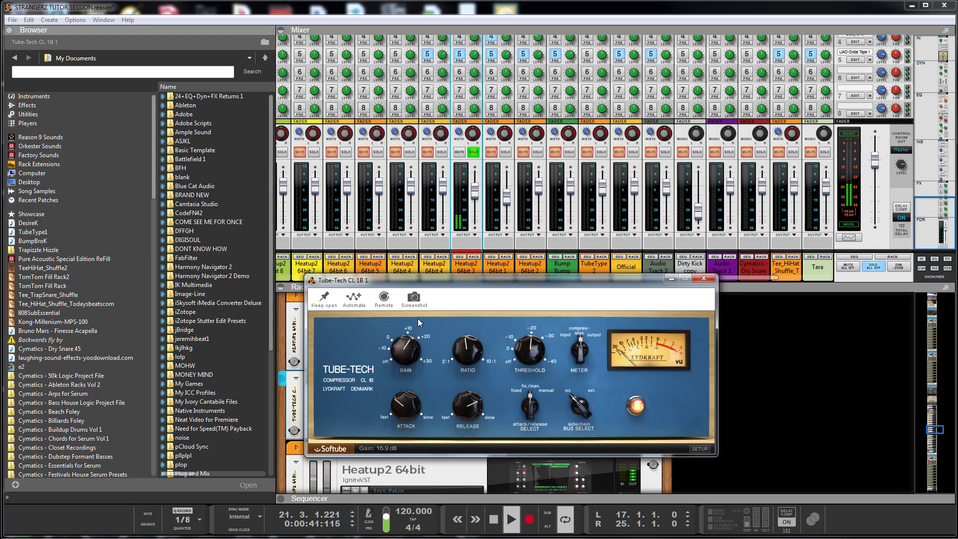
- Close the compressor's window, take Heatup2 64bit 3 out of solo, and mute the Bump Bump channel to compare
{"action": "left_click", "coordinate": [705, 283]}
{"action": "left_click", "coordinate": [474, 151]}
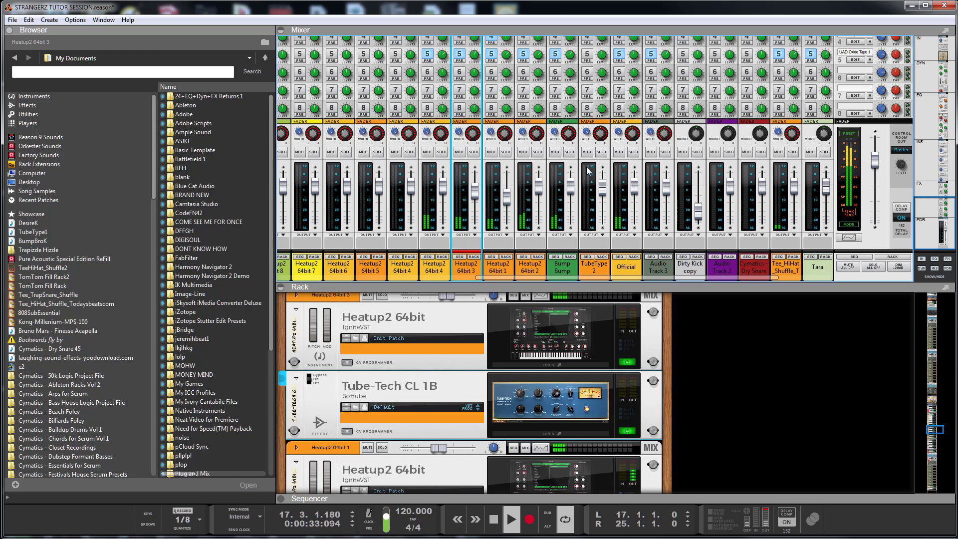
{"action": "left_click", "coordinate": [557, 152]}
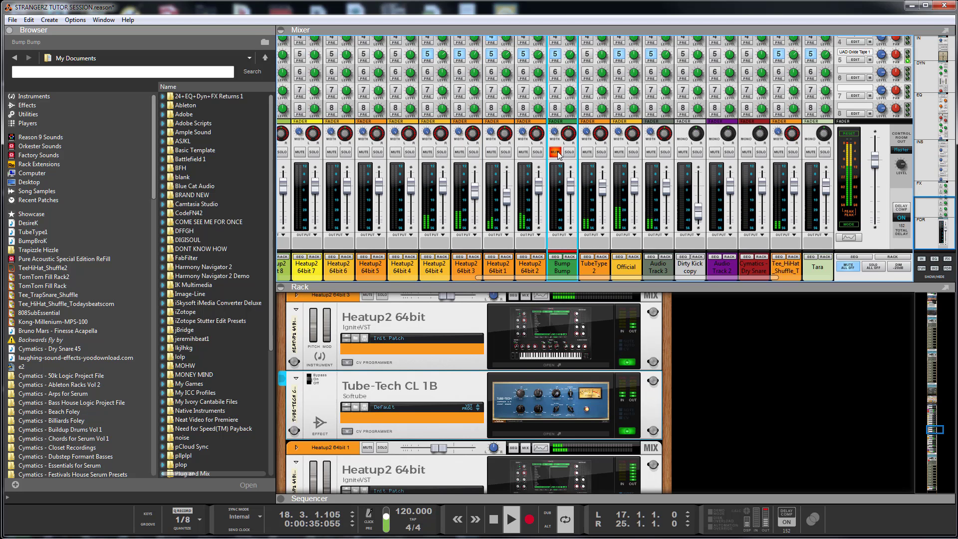
{"action": "left_click", "coordinate": [474, 195]}
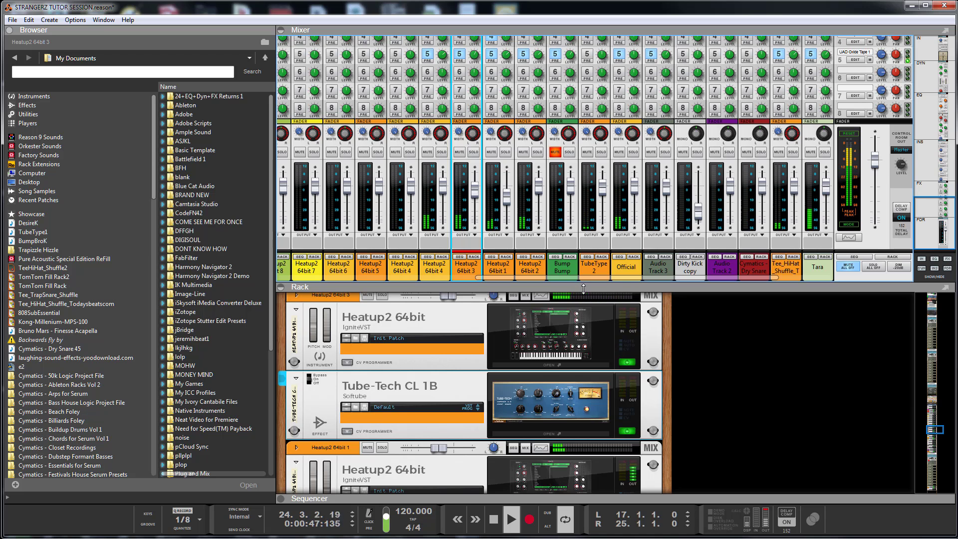
- Unmute the Bump Bump channel and bring its 808Studio 64bit device into view in the rack
{"action": "left_click", "coordinate": [568, 237]}
{"action": "left_click", "coordinate": [573, 263]}
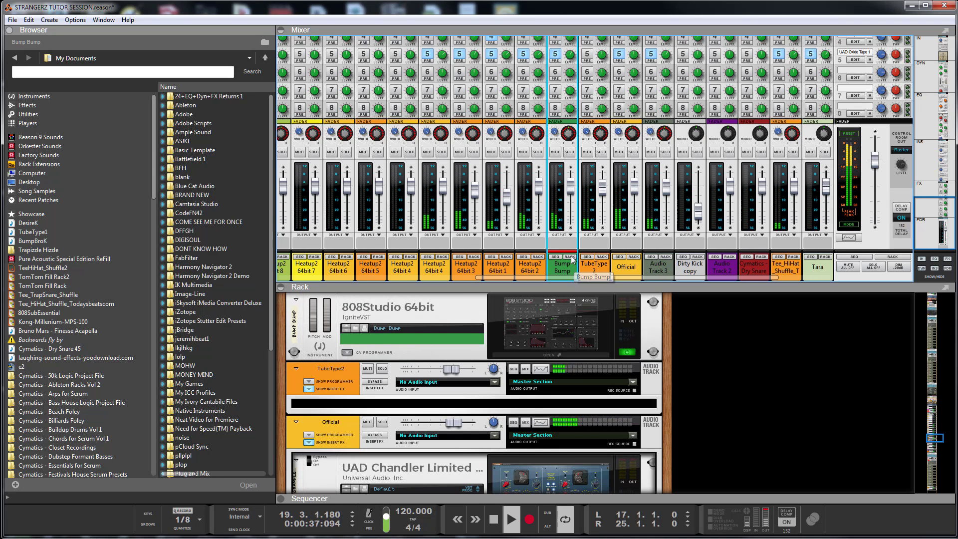
{"action": "left_click", "coordinate": [570, 258]}
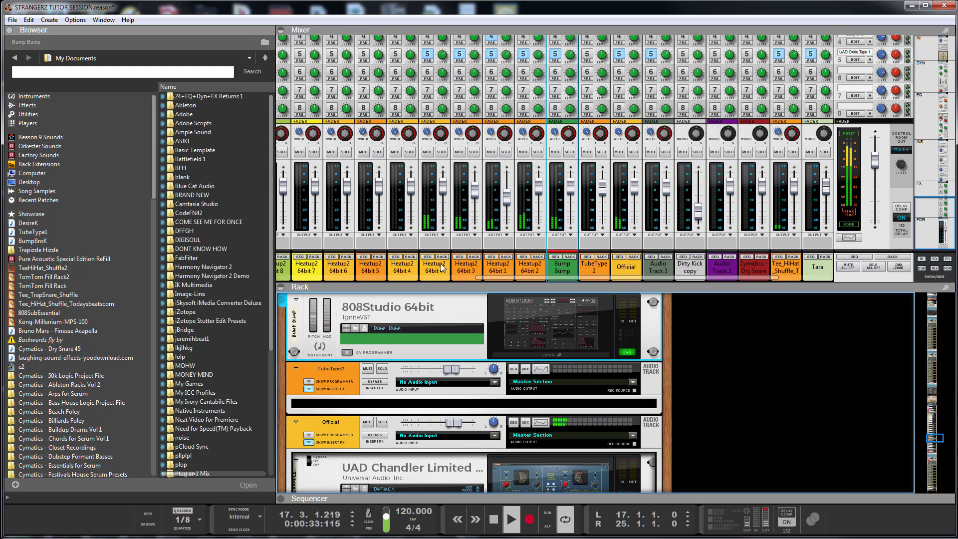
{"action": "left_click", "coordinate": [444, 55]}
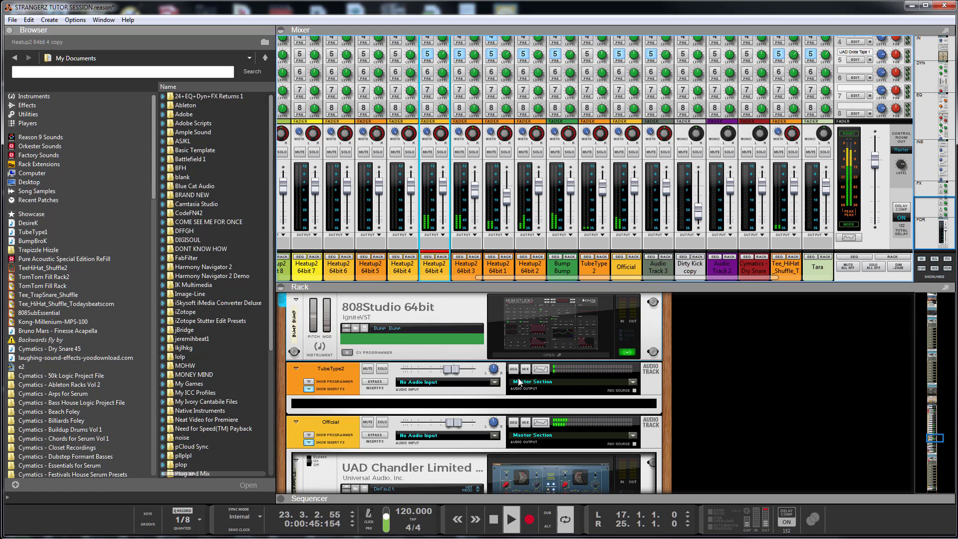
- Add a Tube-Tech CL 1B from the Softube effects below Bump Bump's 808Studio 64bit device
{"action": "left_click", "coordinate": [27, 105]}
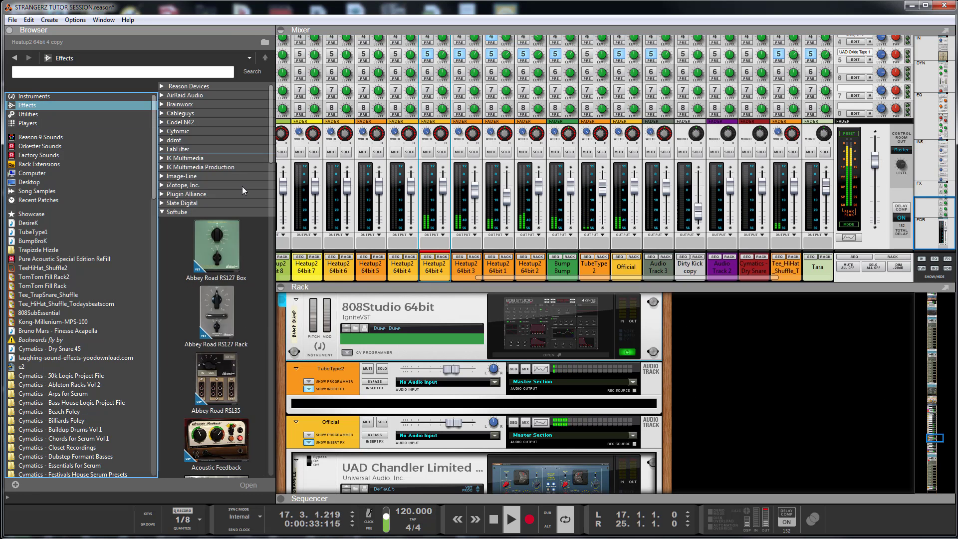
{"action": "scroll", "coordinate": [222, 197], "scroll_direction": "down", "scroll_amount": 15}
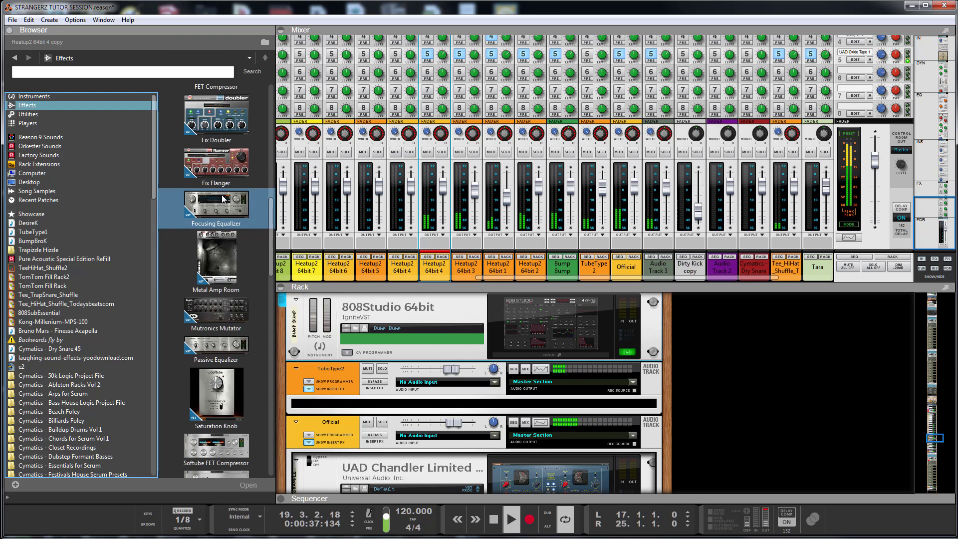
{"action": "scroll", "coordinate": [223, 200], "scroll_direction": "down", "scroll_amount": 8}
{"action": "scroll", "coordinate": [222, 200], "scroll_direction": "down", "scroll_amount": 10}
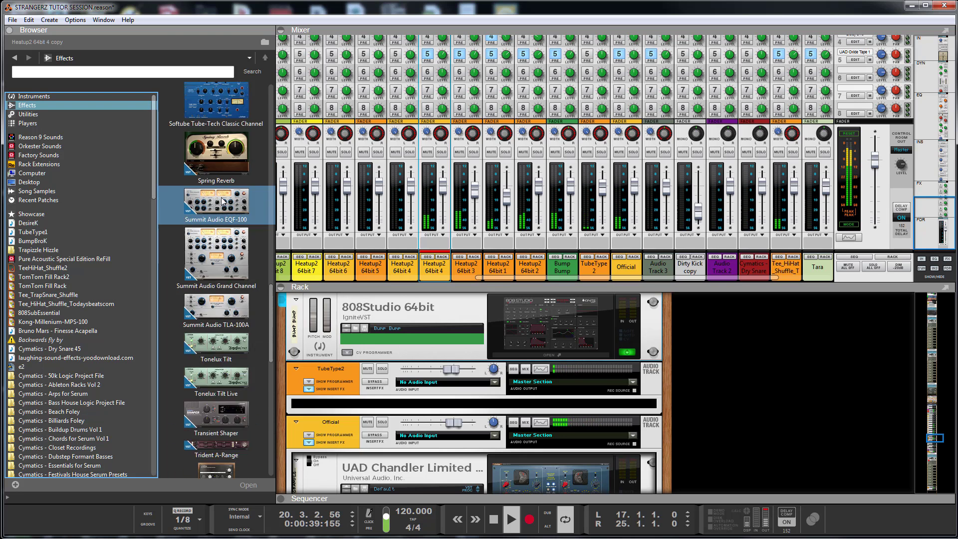
{"action": "scroll", "coordinate": [220, 198], "scroll_direction": "down", "scroll_amount": 1}
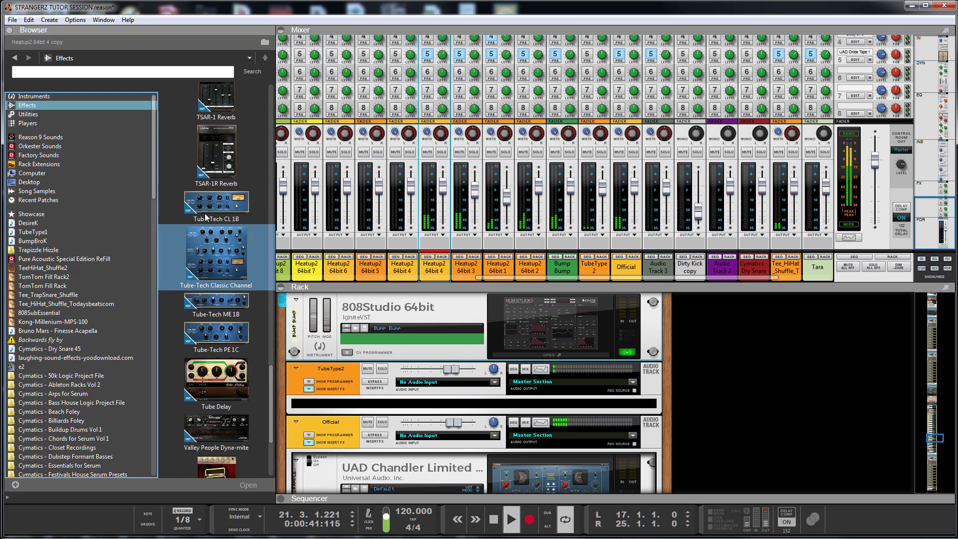
{"action": "mouse_move", "coordinate": [220, 199]}
{"action": "left_mouse_down"}
{"action": "mouse_move", "coordinate": [310, 295]}
{"action": "mouse_move", "coordinate": [321, 293]}
{"action": "mouse_move", "coordinate": [443, 447]}
{"action": "mouse_move", "coordinate": [459, 448]}
{"action": "left_mouse_up"}
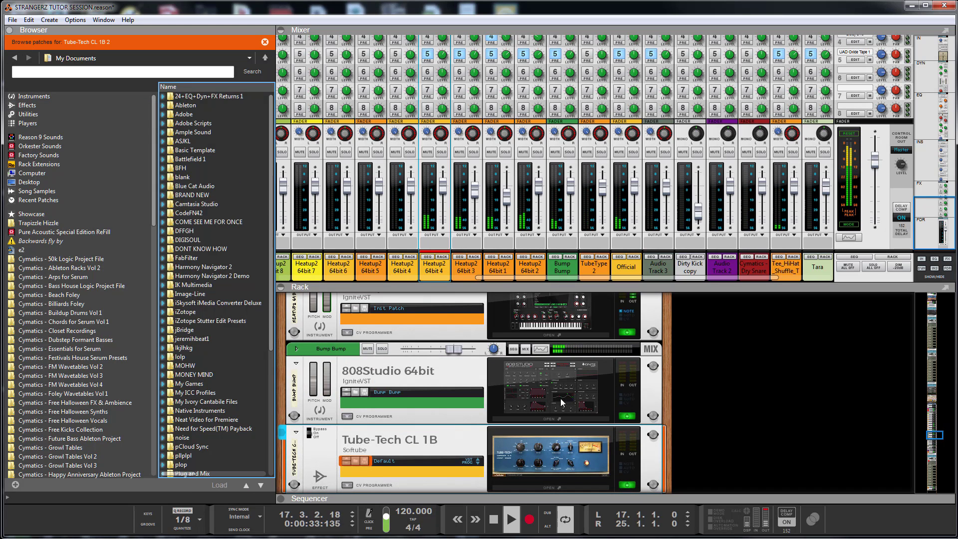
- Open the new Tube-Tech CL 1B, setting its threshold to -27.3 dB and attack/release select to fix./man
{"action": "scroll", "coordinate": [573, 373], "scroll_direction": "down", "scroll_amount": 2}
{"action": "left_click", "coordinate": [548, 427]}
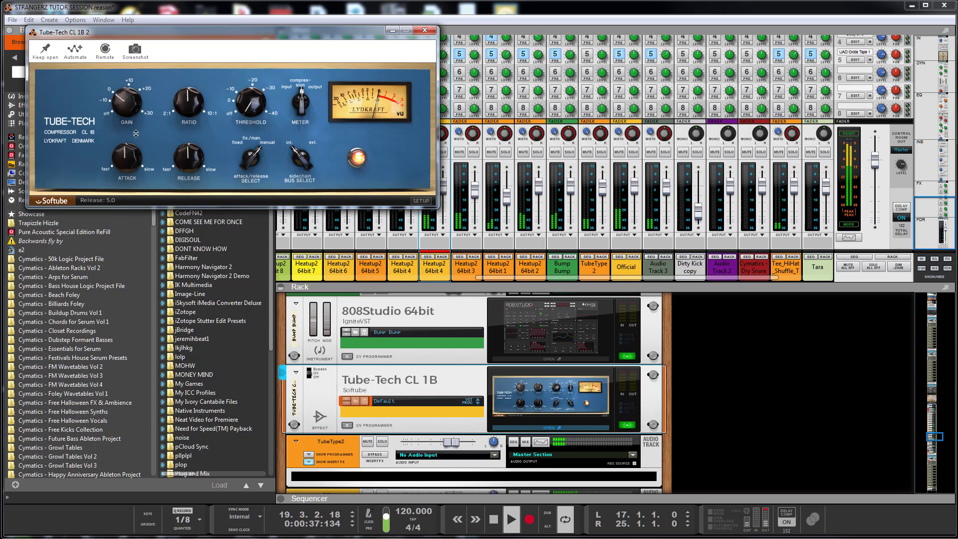
{"action": "left_click_drag", "start_coordinate": [247, 100], "coordinate": [247, 94]}
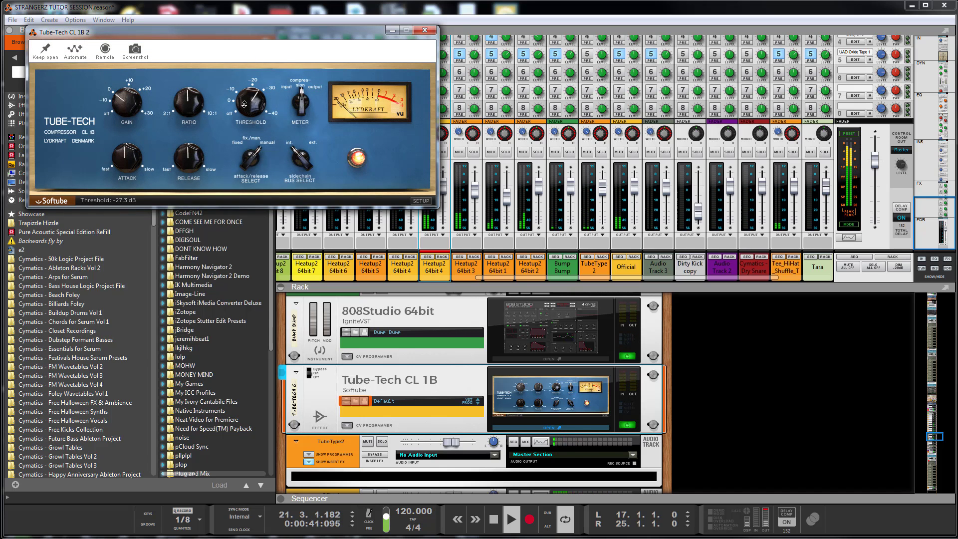
{"action": "left_click", "coordinate": [251, 159]}
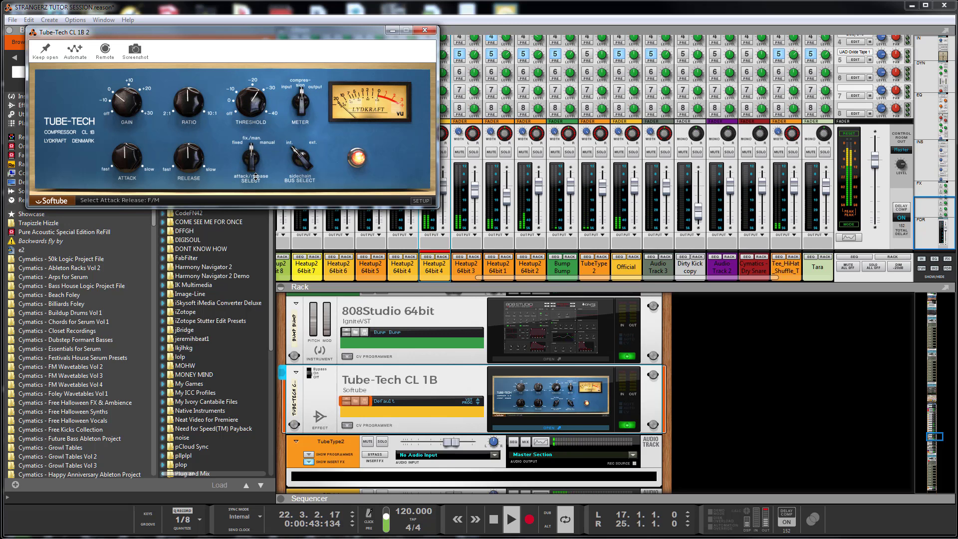
- Set the Bump Bump compressor's attack to 2.6, release to 7.2 and ratio to 5.8
{"action": "left_click_drag", "start_coordinate": [121, 157], "coordinate": [122, 160]}
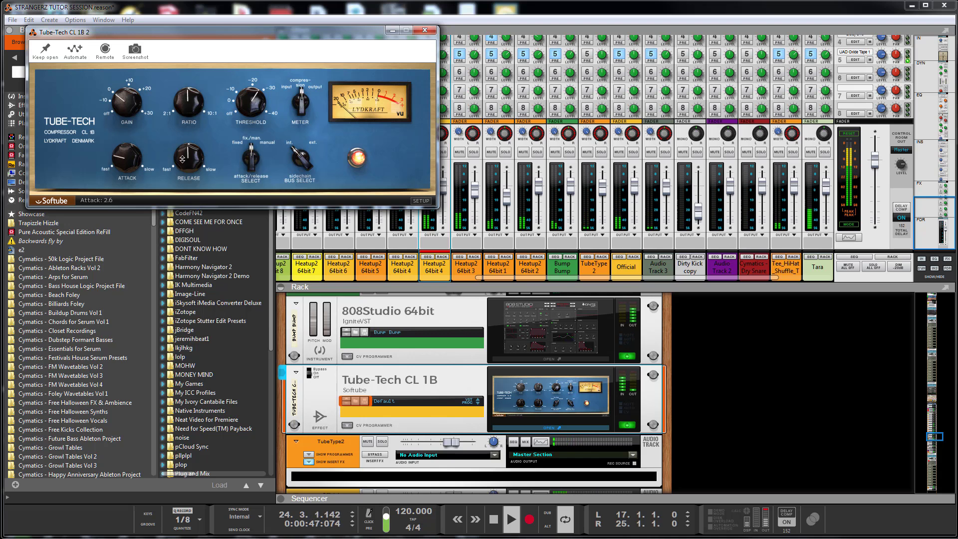
{"action": "left_click_drag", "start_coordinate": [186, 160], "coordinate": [186, 102]}
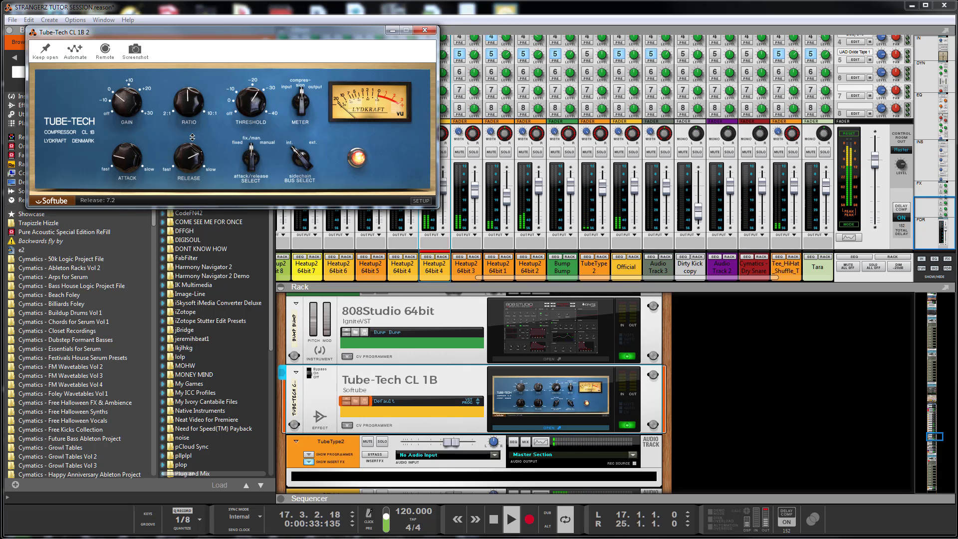
{"action": "left_click", "coordinate": [185, 90]}
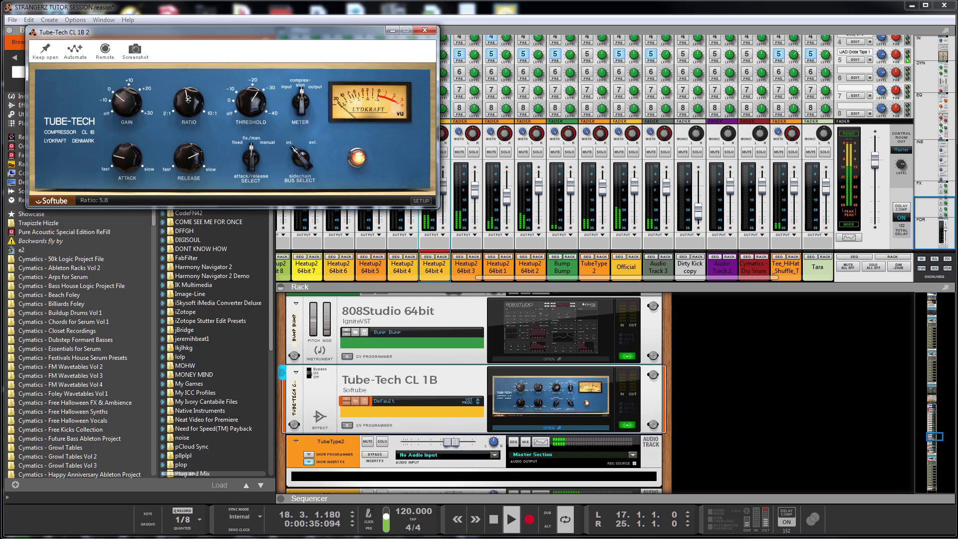
- Set the Bump Bump compressor's gain to 14.6 dB, close its window, and compare the sound with the device off and on
{"action": "left_click", "coordinate": [124, 100]}
{"action": "left_click_drag", "start_coordinate": [123, 101], "coordinate": [134, 81]}
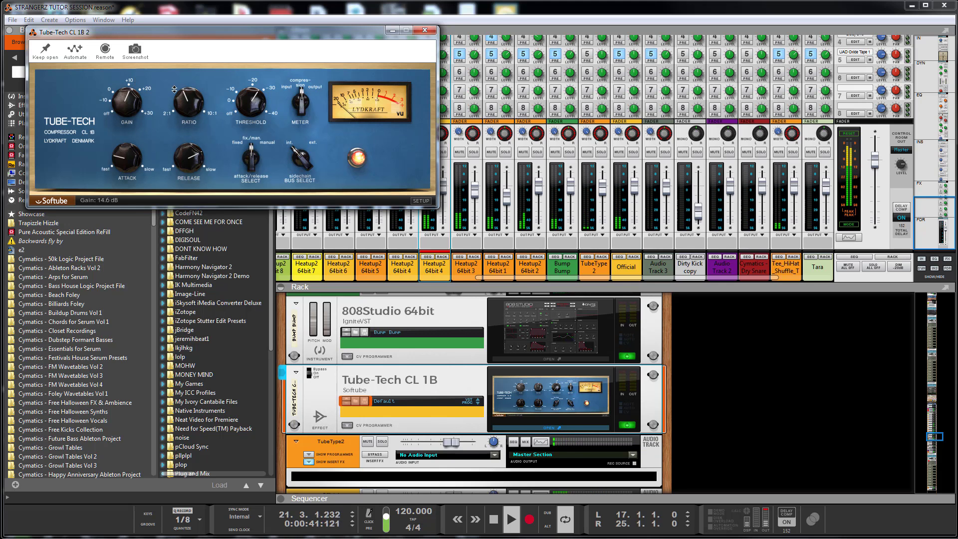
{"action": "left_click", "coordinate": [426, 31]}
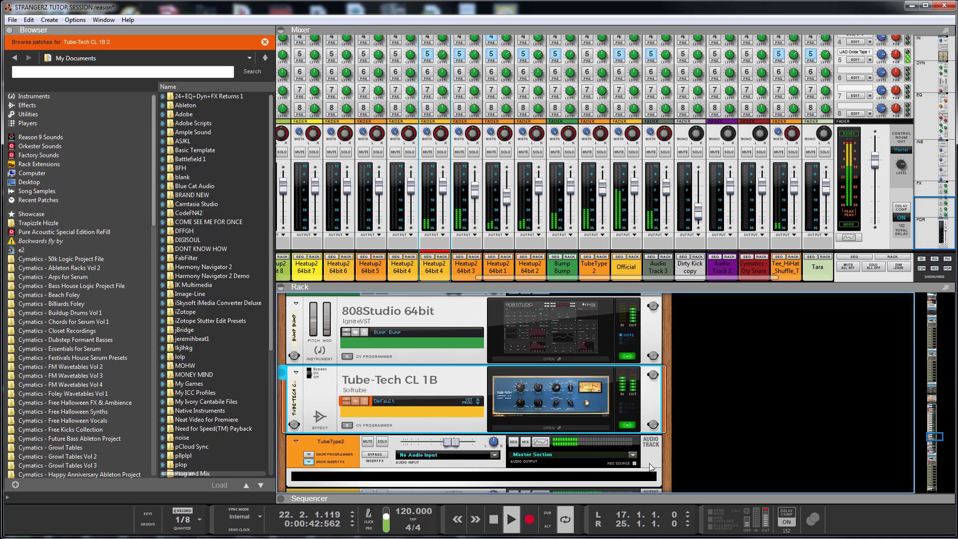
{"action": "left_click", "coordinate": [628, 424]}
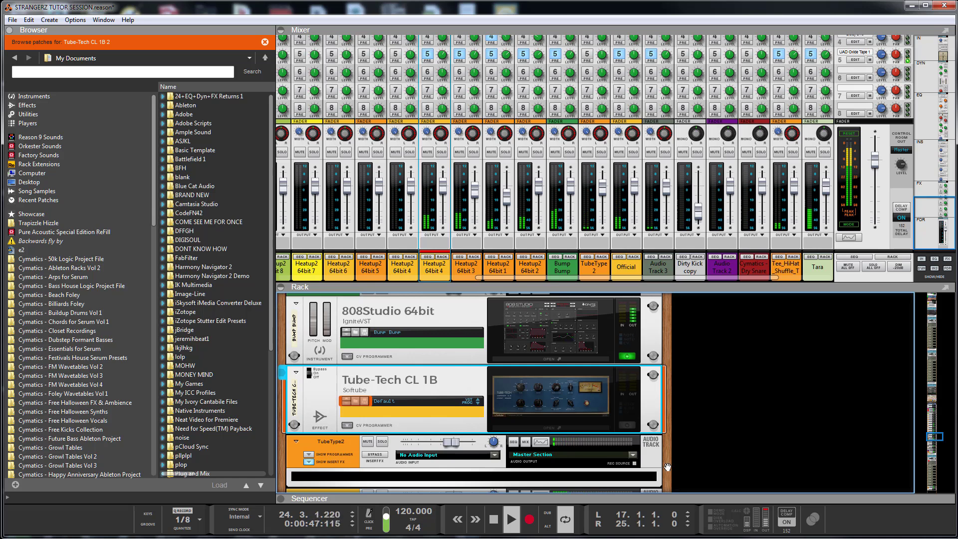
{"action": "left_click", "coordinate": [624, 425]}
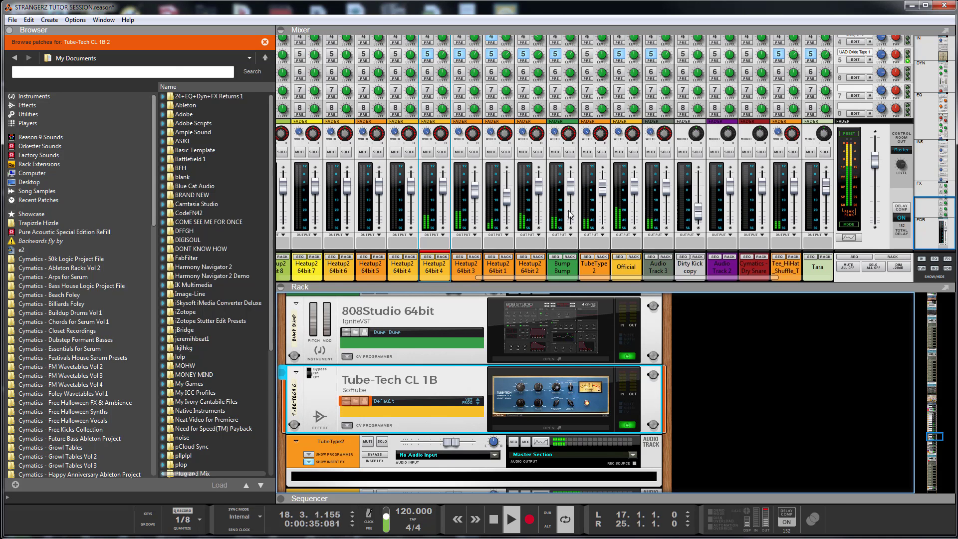
- Reopen the Bump Bump compressor, set its threshold to -22.7 dB and gain to 17.7 dB, and close its window
{"action": "left_click", "coordinate": [584, 387]}
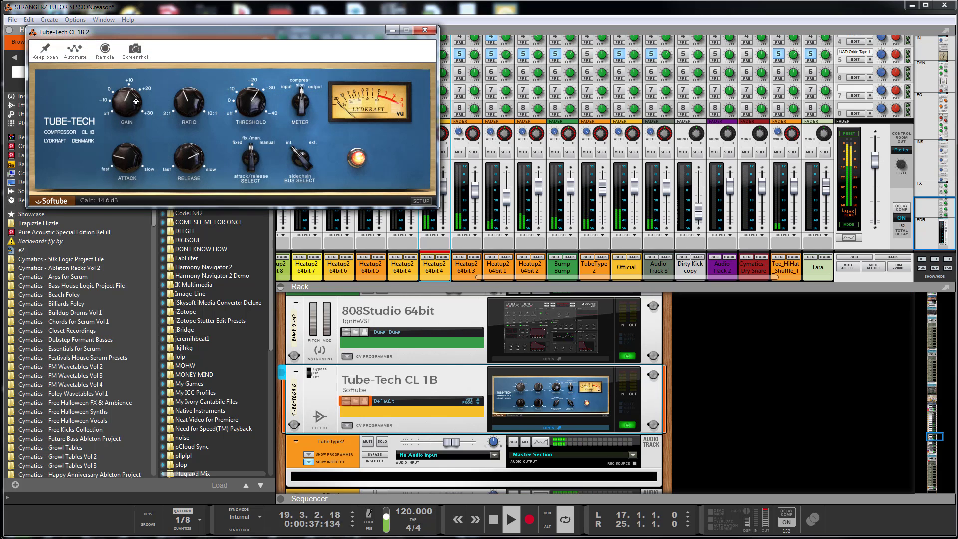
{"action": "left_click_drag", "start_coordinate": [249, 99], "coordinate": [249, 102]}
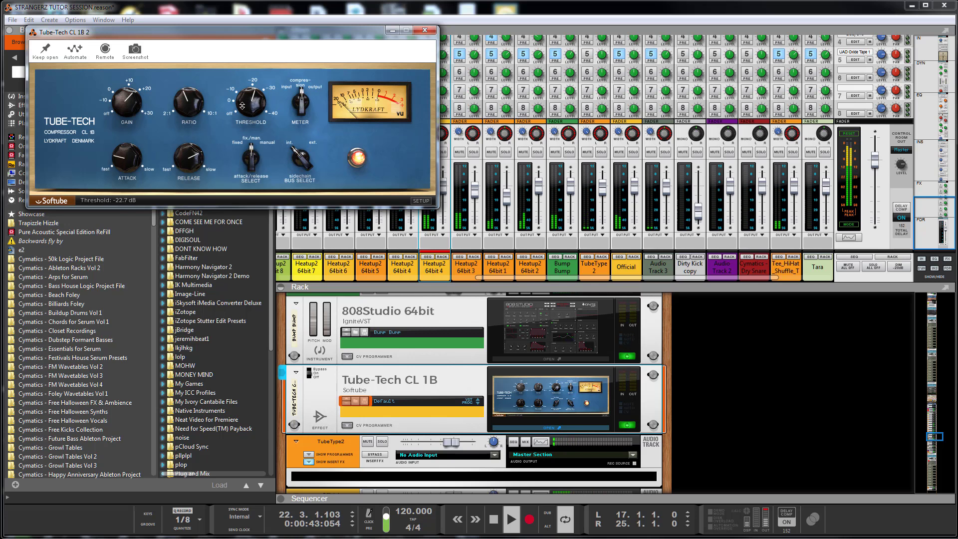
{"action": "left_click_drag", "start_coordinate": [128, 105], "coordinate": [128, 106]}
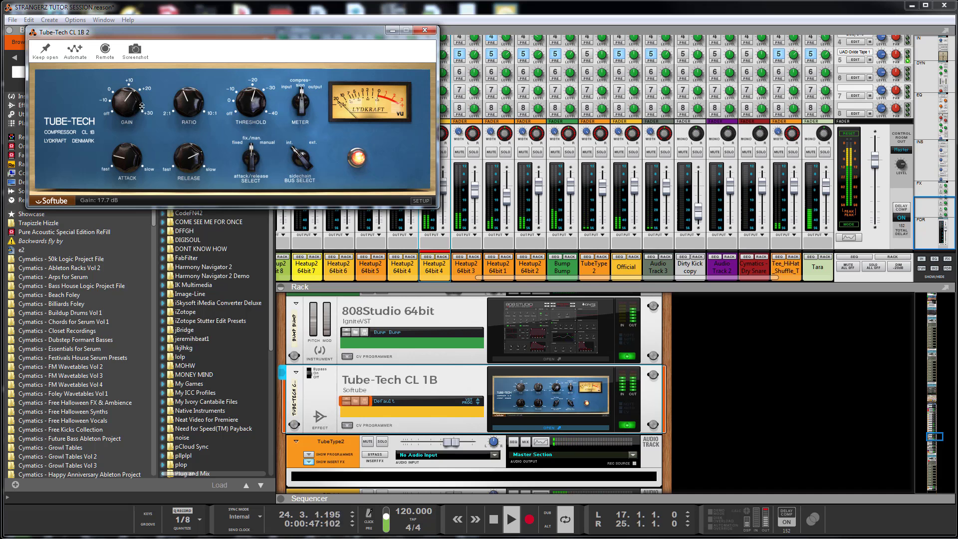
{"action": "left_click", "coordinate": [424, 32]}
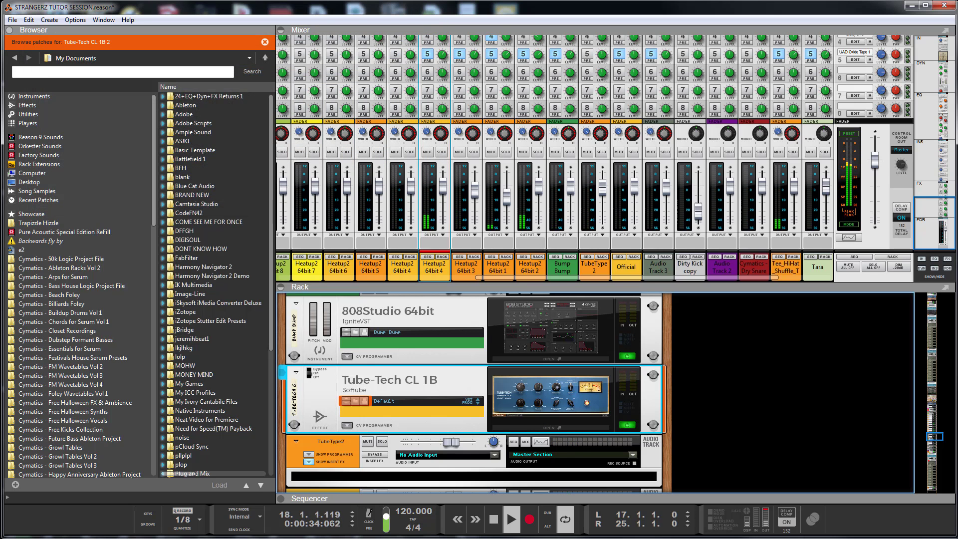
- Stop playback and enlarge the mixer to full height to show the channels' dynamics and EQ with the master compressor
{"action": "left_click", "coordinate": [493, 520]}
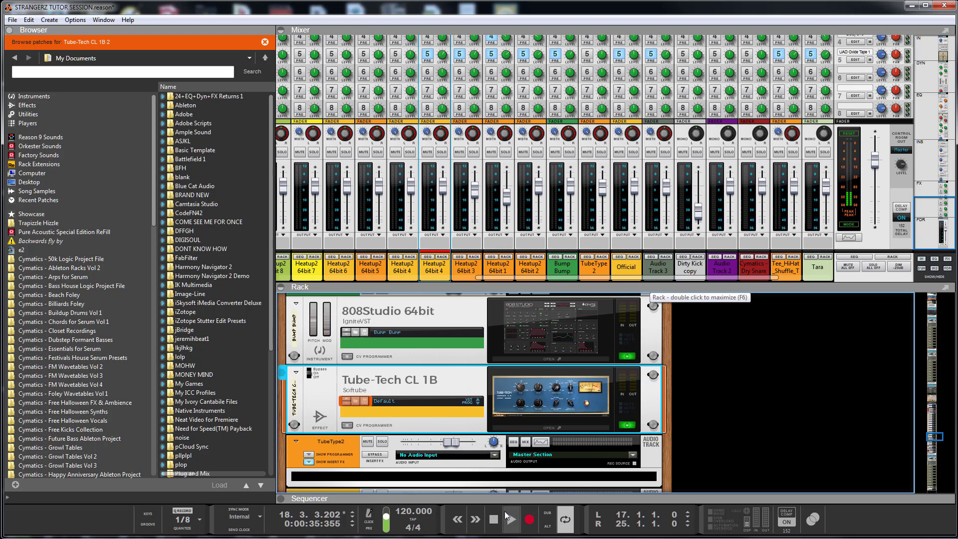
{"action": "left_click_drag", "start_coordinate": [519, 495], "coordinate": [553, 435]}
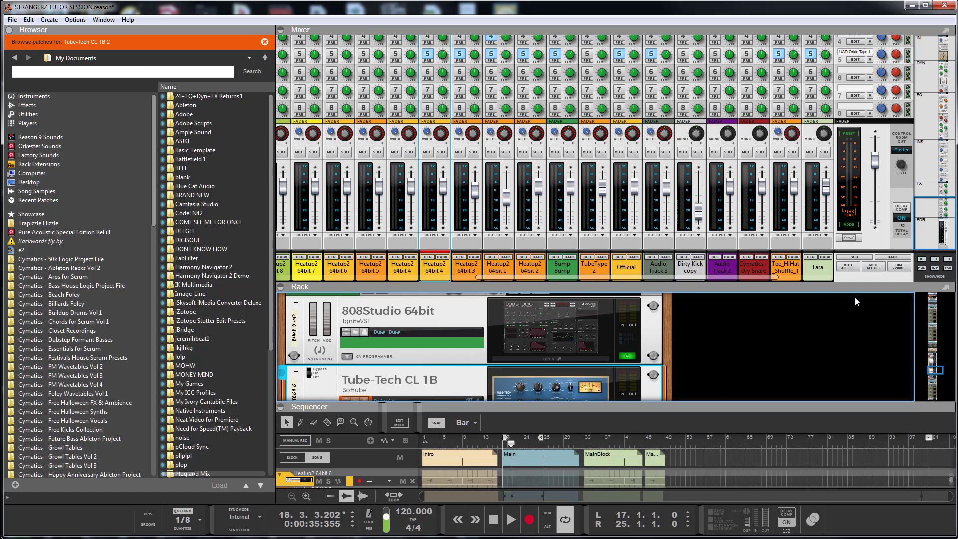
{"action": "left_click_drag", "start_coordinate": [723, 293], "coordinate": [712, 403]}
{"action": "left_click_drag", "start_coordinate": [702, 436], "coordinate": [703, 489]}
{"action": "scroll", "coordinate": [877, 269], "scroll_direction": "up", "scroll_amount": 8}
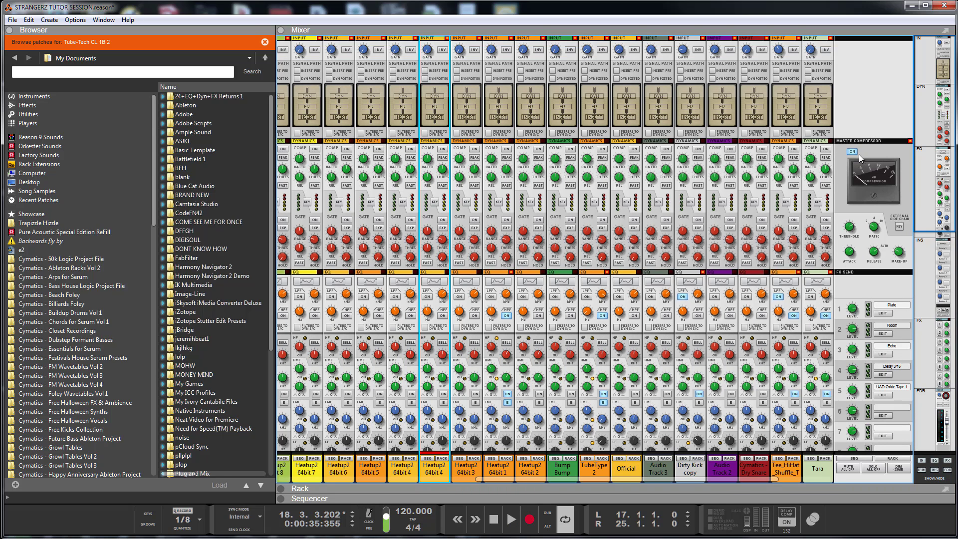
- Play the song, show the mixer's master section with its insert effects in the rack, and stop playback
{"action": "left_click", "coordinate": [513, 520]}
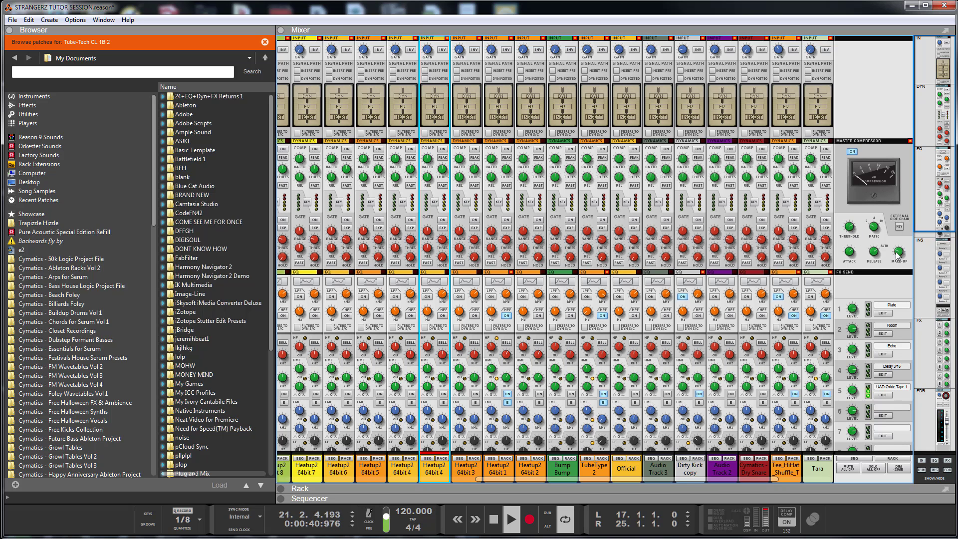
{"action": "left_click", "coordinate": [848, 230]}
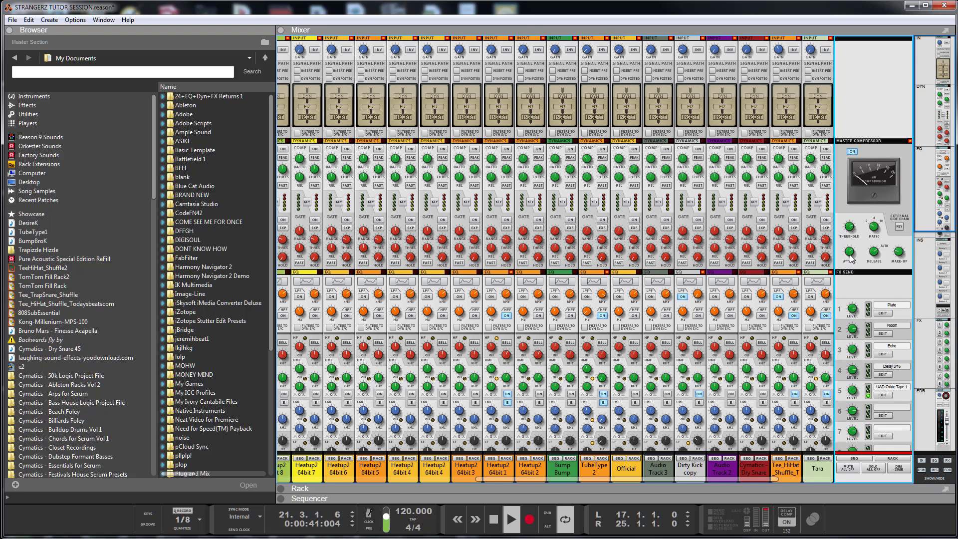
{"action": "left_click_drag", "start_coordinate": [928, 185], "coordinate": [926, 364]}
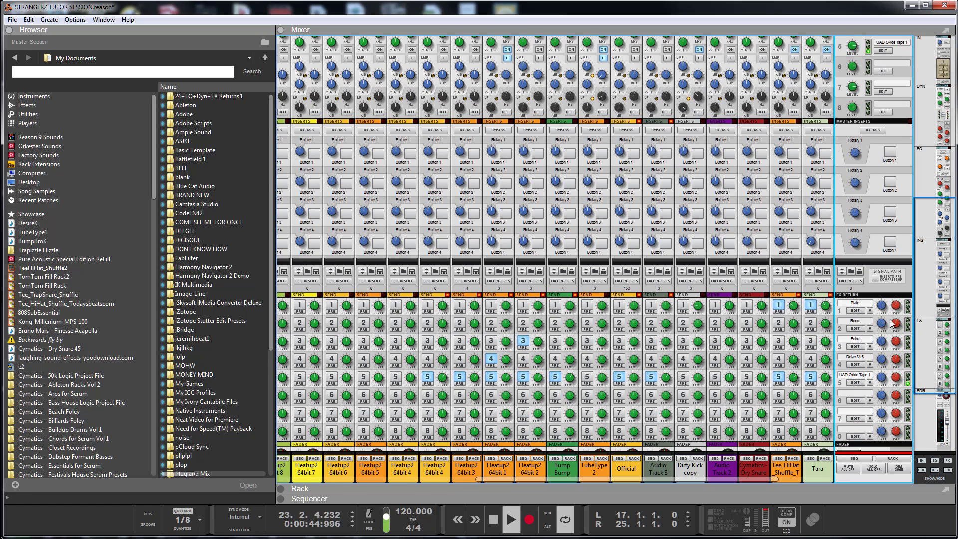
{"action": "left_click", "coordinate": [854, 281]}
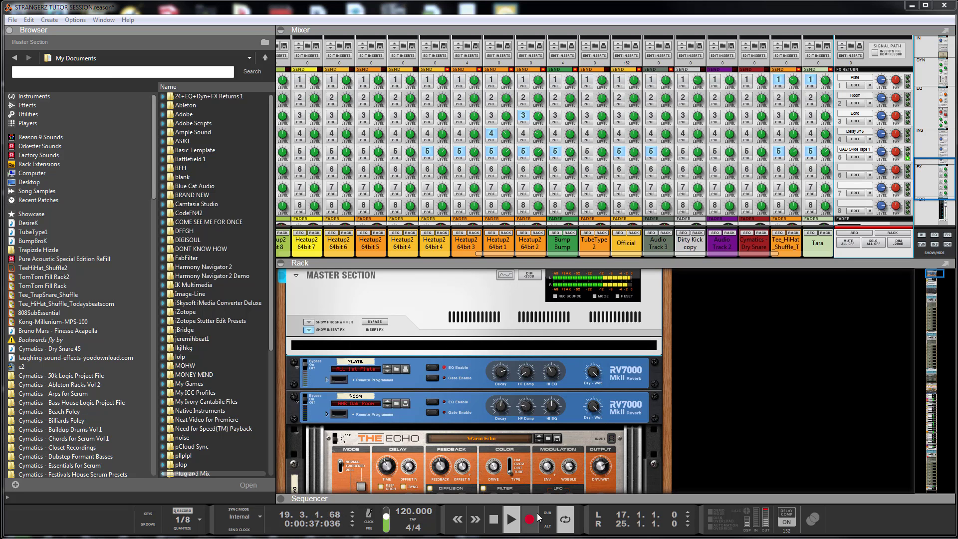
{"action": "key", "text": "space"}
- Search the effects for "ssl", add the UAD SSL G Bus Compressor to the master section's inserts, and close its window
{"action": "left_click", "coordinate": [27, 105]}
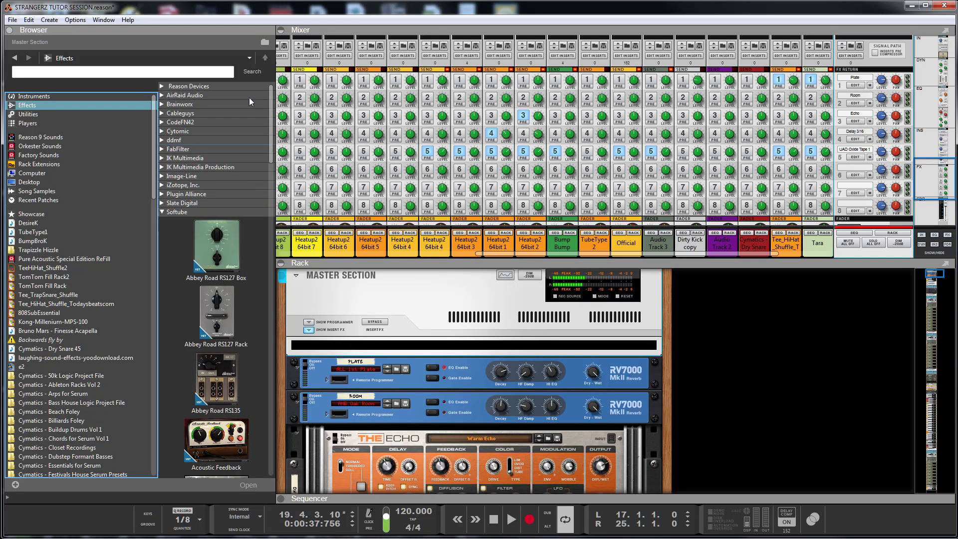
{"action": "left_click", "coordinate": [168, 75]}
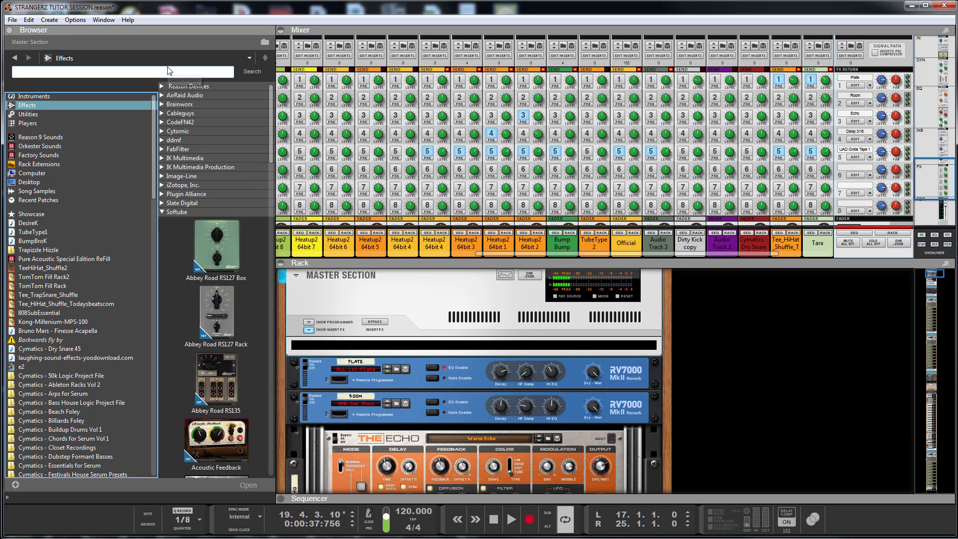
{"action": "type", "text": "ss"}
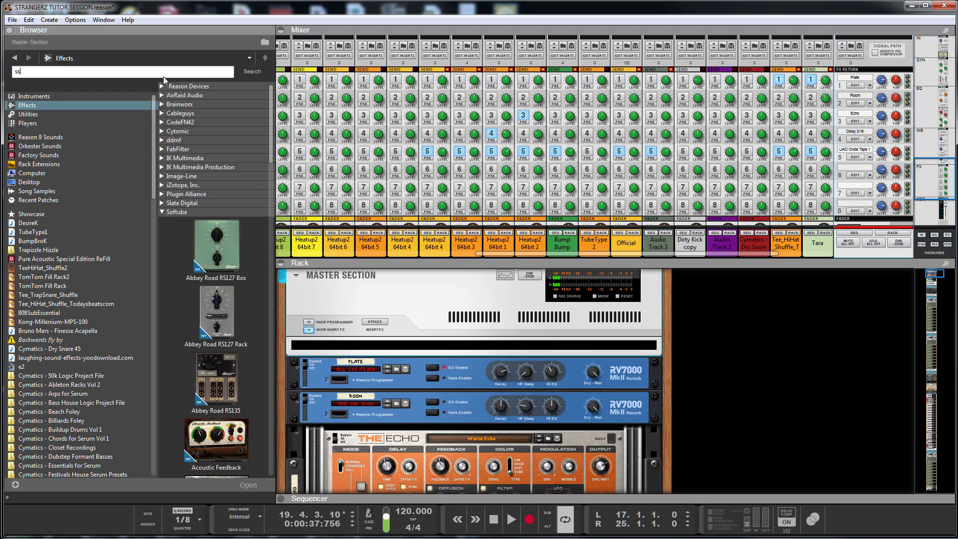
{"action": "key", "text": "Return"}
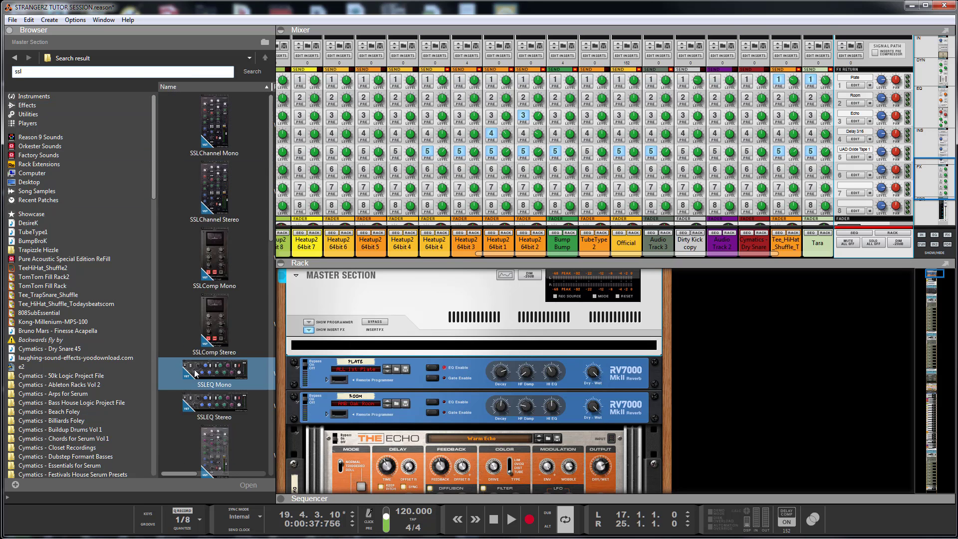
{"action": "scroll", "coordinate": [213, 308], "scroll_direction": "down", "scroll_amount": 2}
{"action": "scroll", "coordinate": [213, 308], "scroll_direction": "down", "scroll_amount": 5}
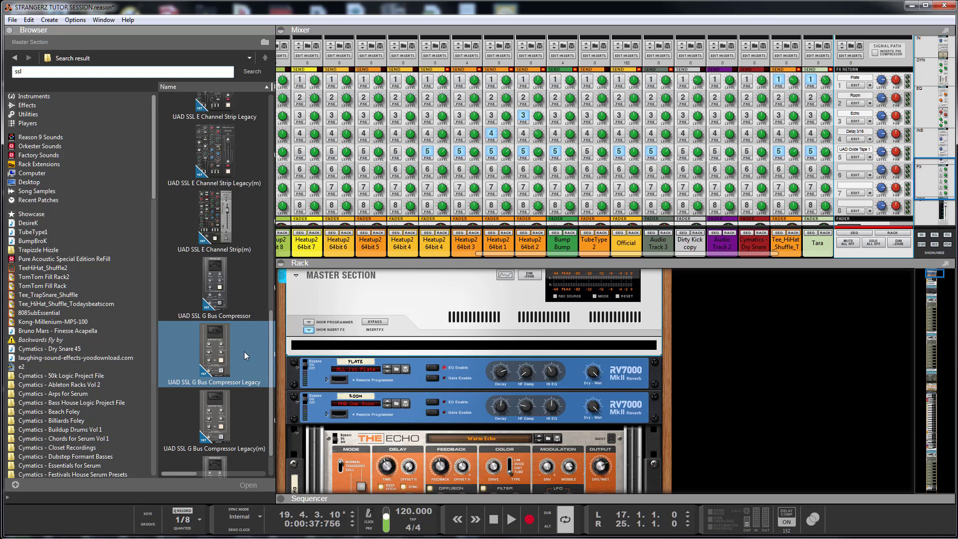
{"action": "left_click_drag", "start_coordinate": [223, 285], "coordinate": [426, 352]}
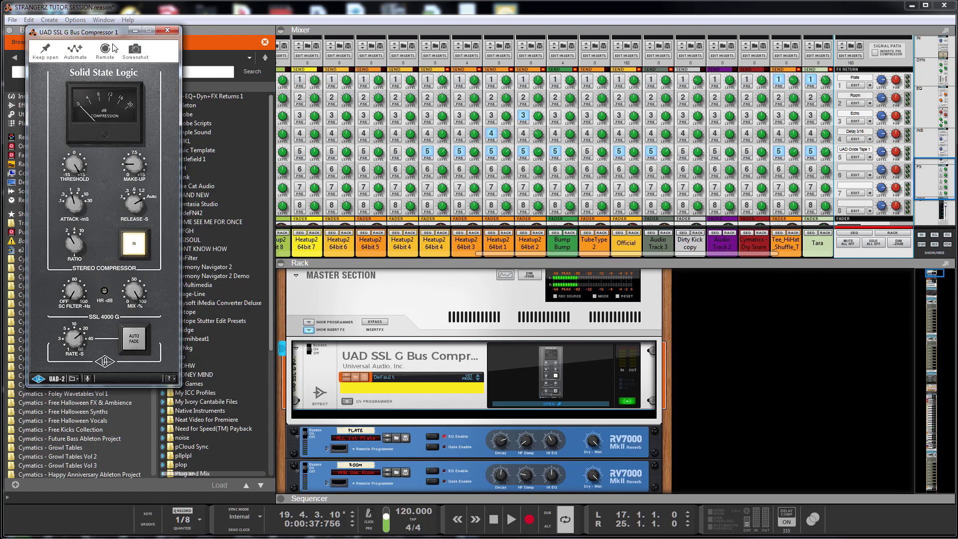
{"action": "left_click_drag", "start_coordinate": [91, 36], "coordinate": [517, 112]}
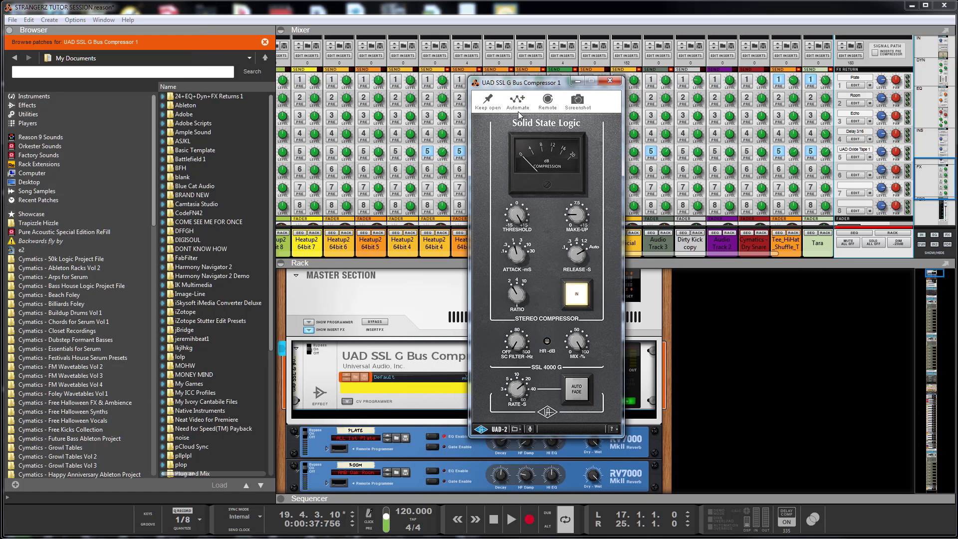
{"action": "left_click", "coordinate": [610, 81]}
- Replace the SSL compressor in the master inserts with Cytomic's The Glue 64 from the effects list
{"action": "left_click", "coordinate": [31, 106]}
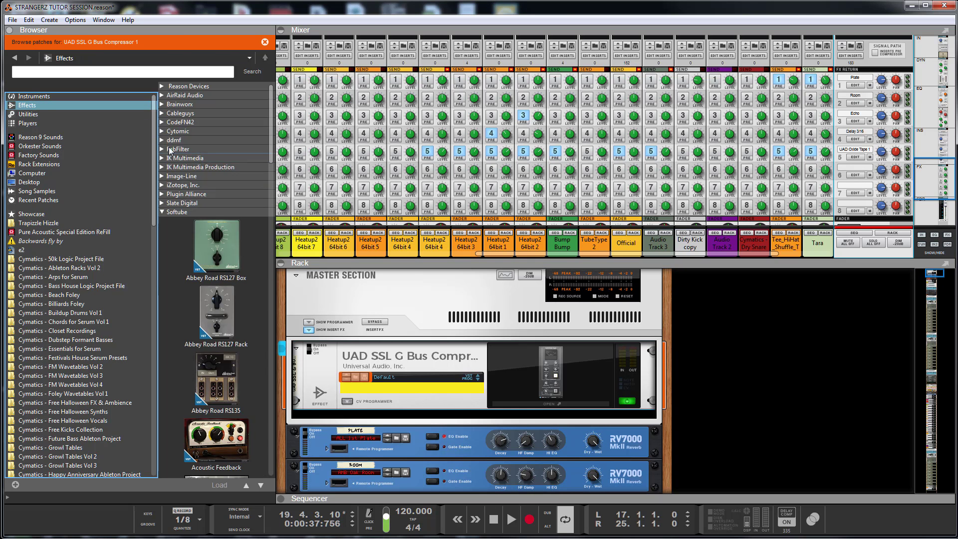
{"action": "left_click", "coordinate": [163, 131]}
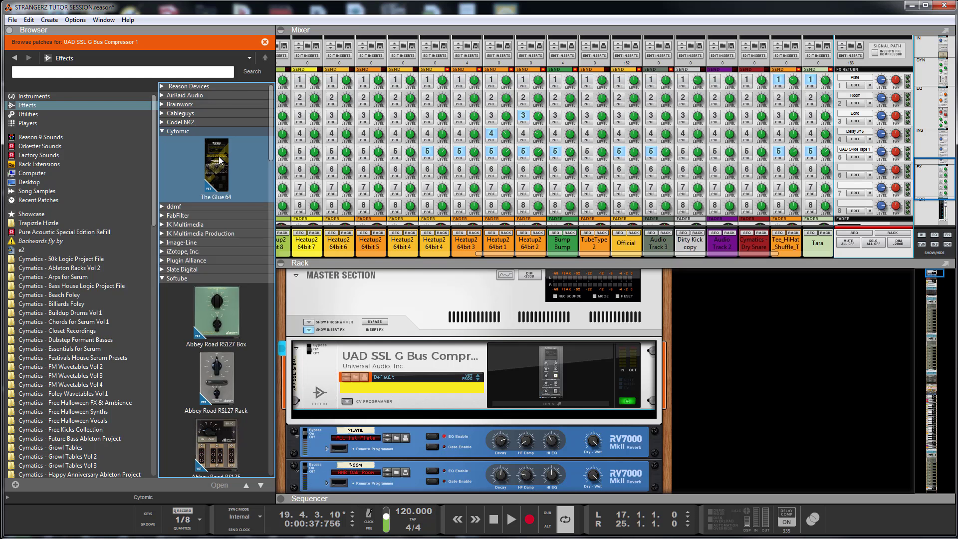
{"action": "left_click_drag", "start_coordinate": [218, 157], "coordinate": [463, 364]}
- Open The Glue 64's interface, move its window clear of the device, and continue in trial mode
{"action": "double_click", "coordinate": [553, 381]}
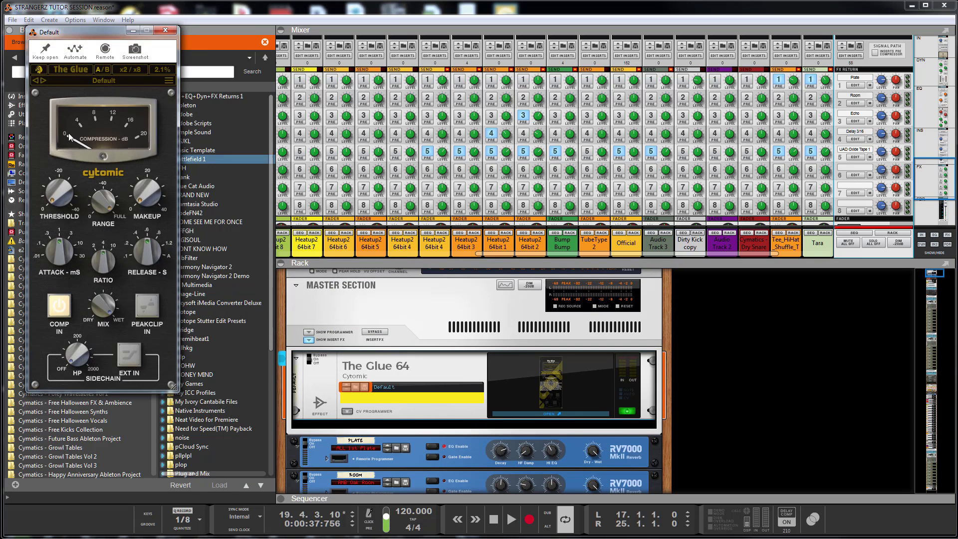
{"action": "left_click_drag", "start_coordinate": [95, 36], "coordinate": [694, 50]}
{"action": "left_click", "coordinate": [701, 147]}
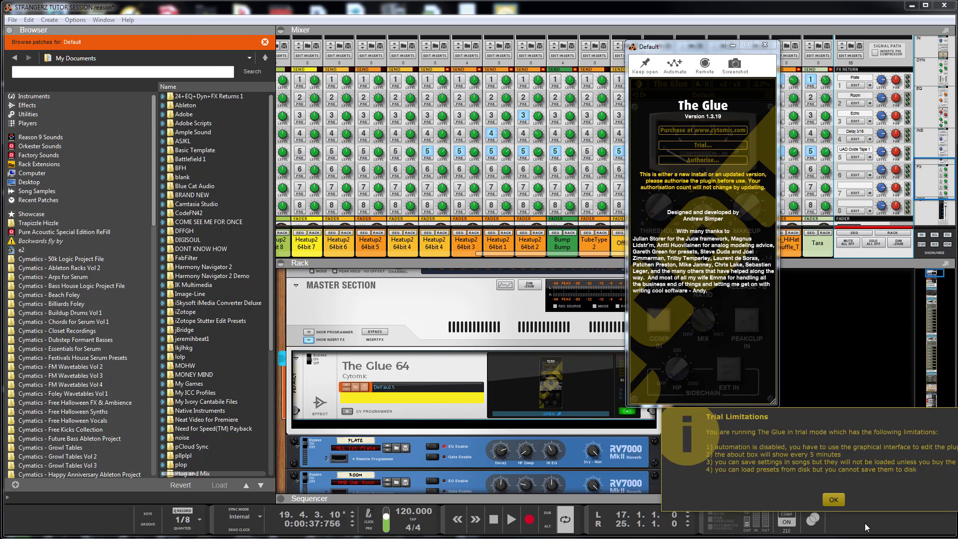
{"action": "left_click", "coordinate": [829, 501]}
{"action": "mouse_move", "coordinate": [679, 385]}
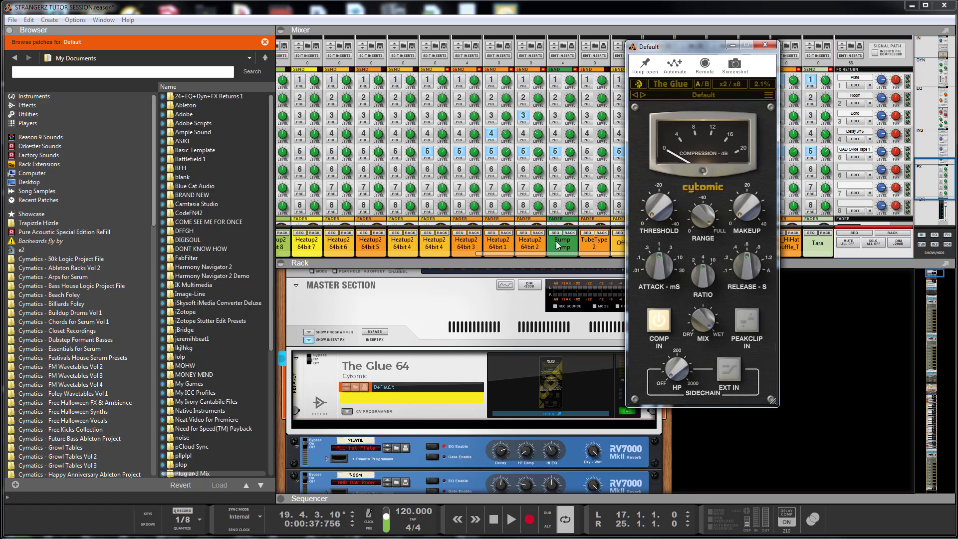
- Show the Bump Bump channel in the rack, turn off its 808Studio 64bit instrument, and enlarge the sequencer
{"action": "left_click", "coordinate": [576, 240]}
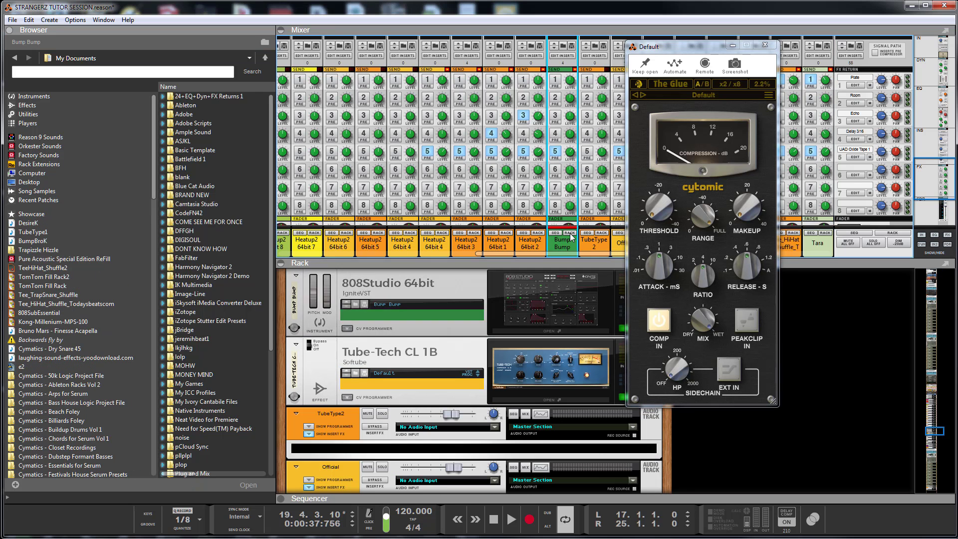
{"action": "left_click", "coordinate": [558, 302]}
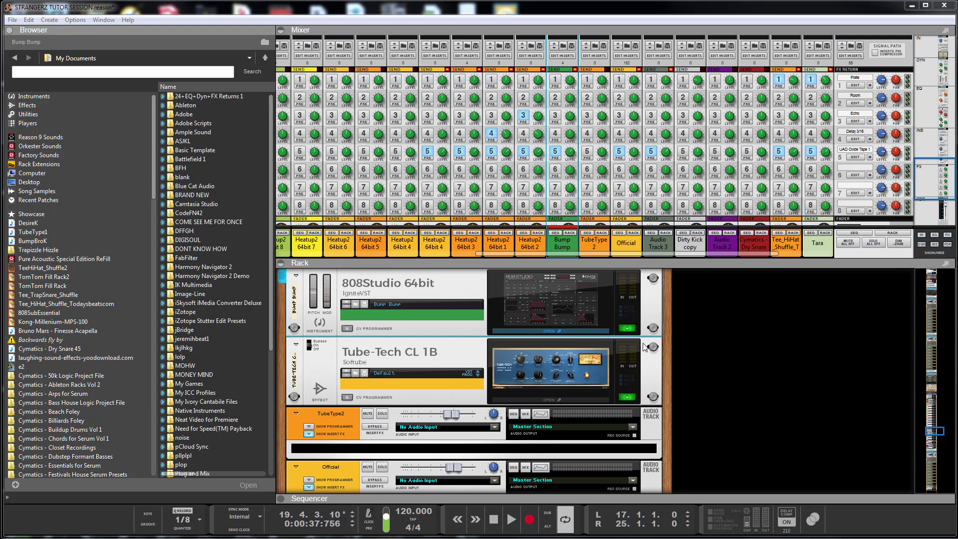
{"action": "left_click", "coordinate": [626, 328]}
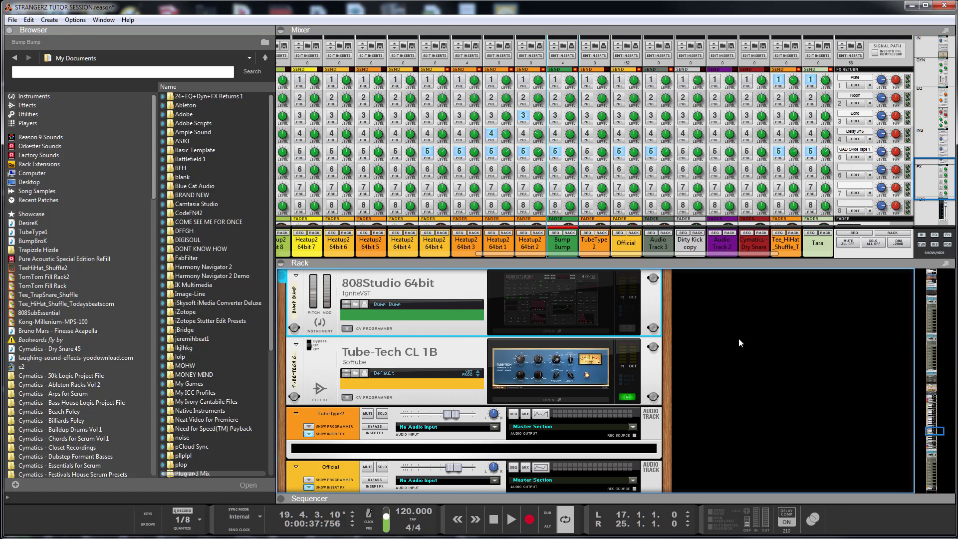
{"action": "left_click_drag", "start_coordinate": [749, 498], "coordinate": [760, 300]}
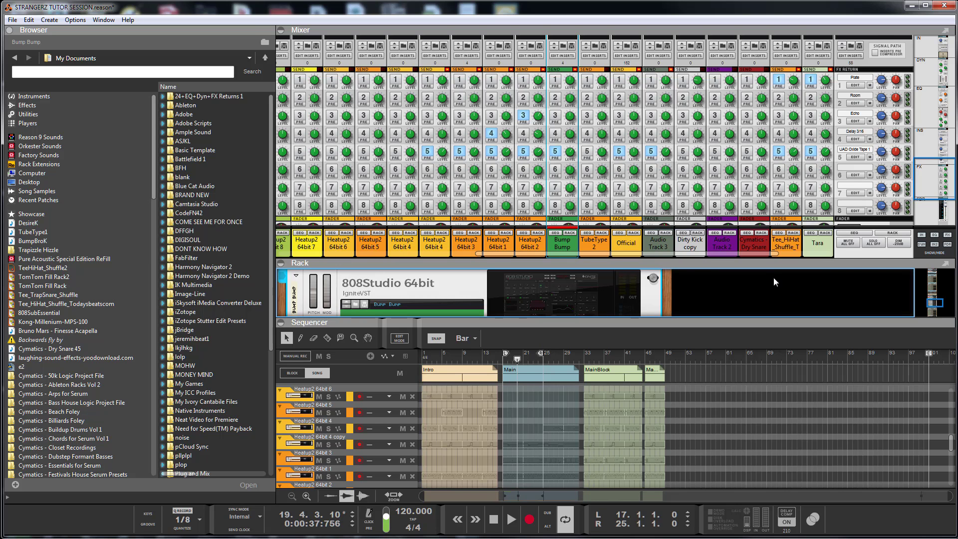
- Return to the master section in an enlarged rack and reopen The Glue 64 in trial mode
{"action": "left_click", "coordinate": [859, 48]}
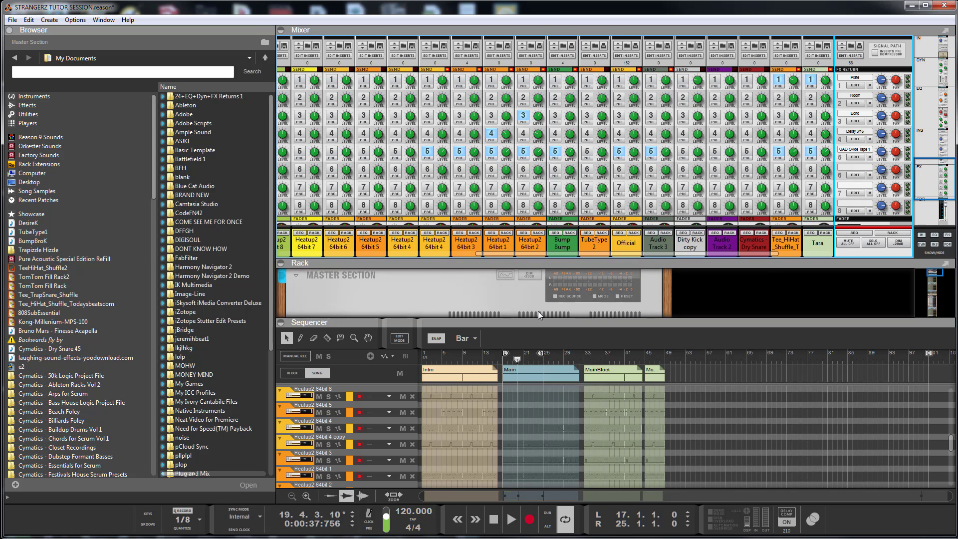
{"action": "left_click_drag", "start_coordinate": [600, 320], "coordinate": [600, 402]}
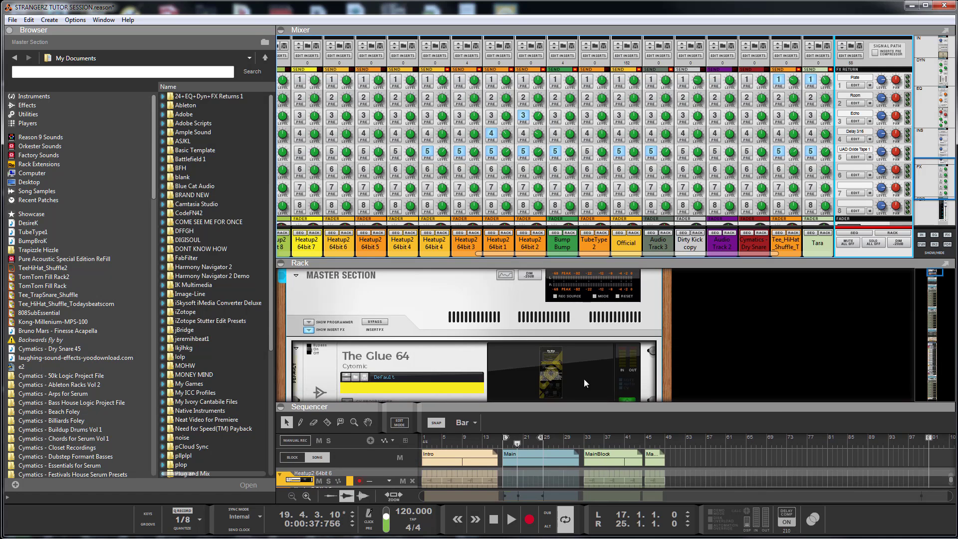
{"action": "left_click", "coordinate": [549, 365]}
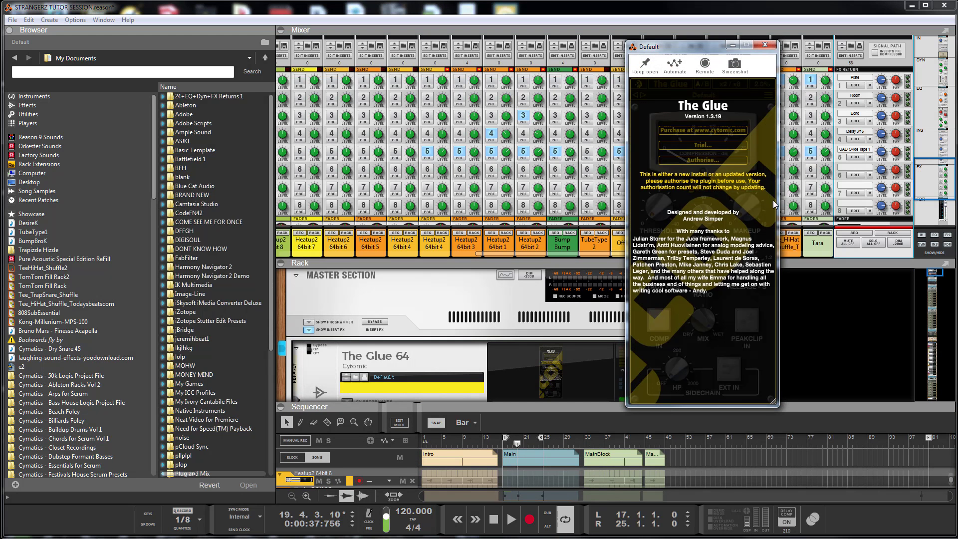
{"action": "left_click", "coordinate": [704, 145]}
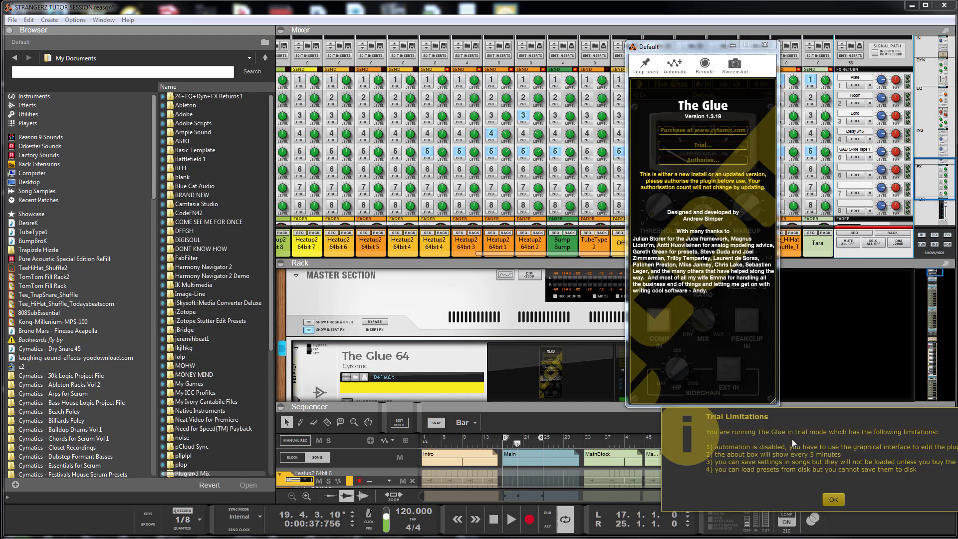
{"action": "left_click", "coordinate": [833, 499]}
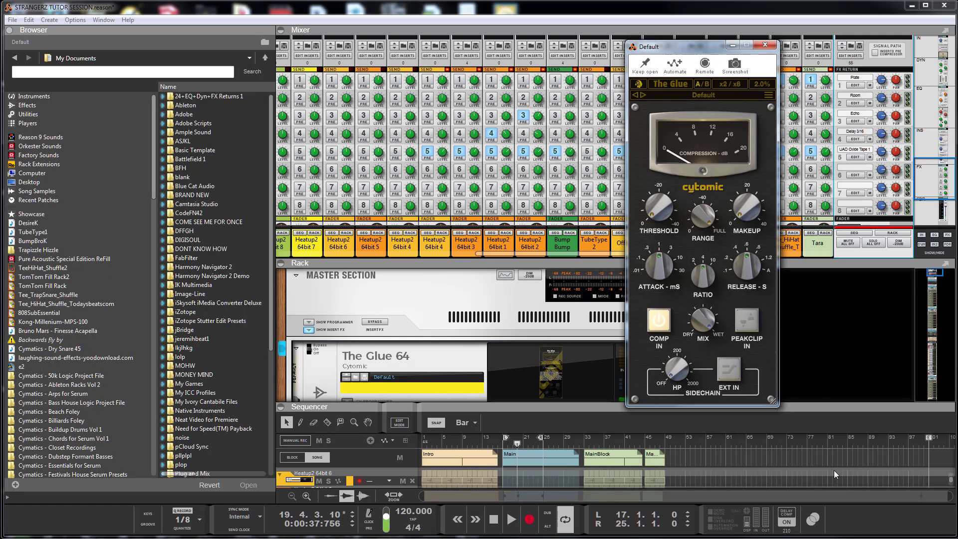
- Play the song, enlarge the rack over the sequencer, and compare the sound with The Glue 64 off and on
{"action": "left_click", "coordinate": [511, 521]}
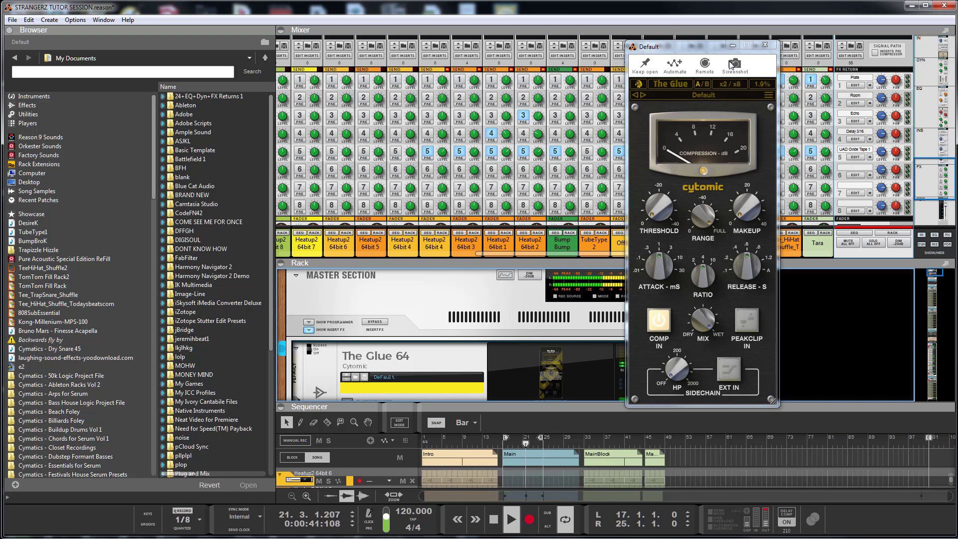
{"action": "left_click_drag", "start_coordinate": [713, 47], "coordinate": [376, 23]}
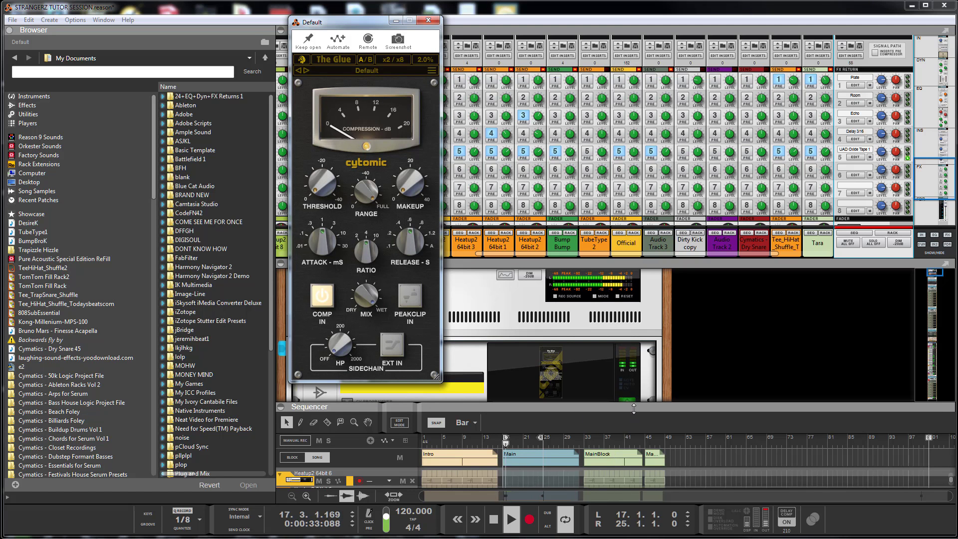
{"action": "left_click_drag", "start_coordinate": [636, 415], "coordinate": [637, 499]}
{"action": "left_click", "coordinate": [628, 401]}
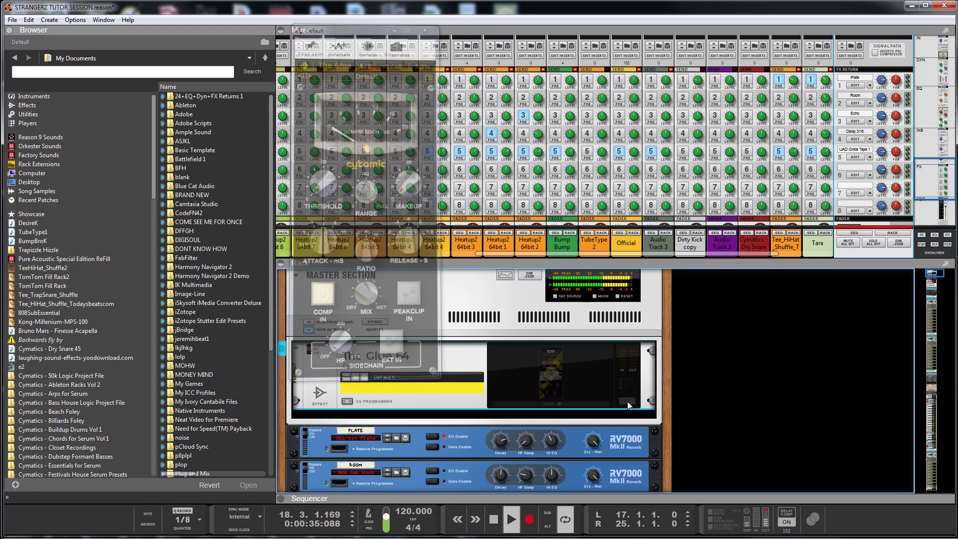
{"action": "left_click", "coordinate": [629, 402]}
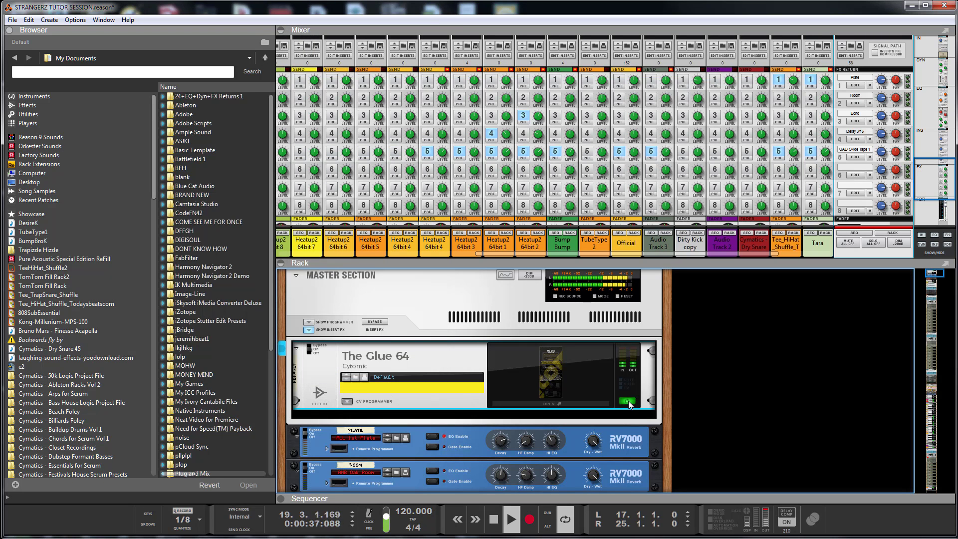
{"action": "left_click", "coordinate": [630, 400]}
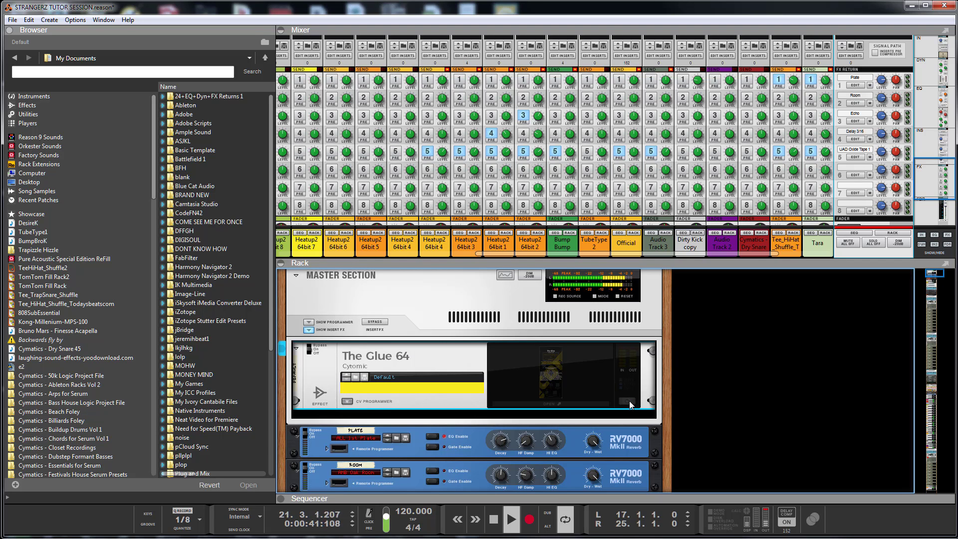
{"action": "left_click", "coordinate": [630, 400]}
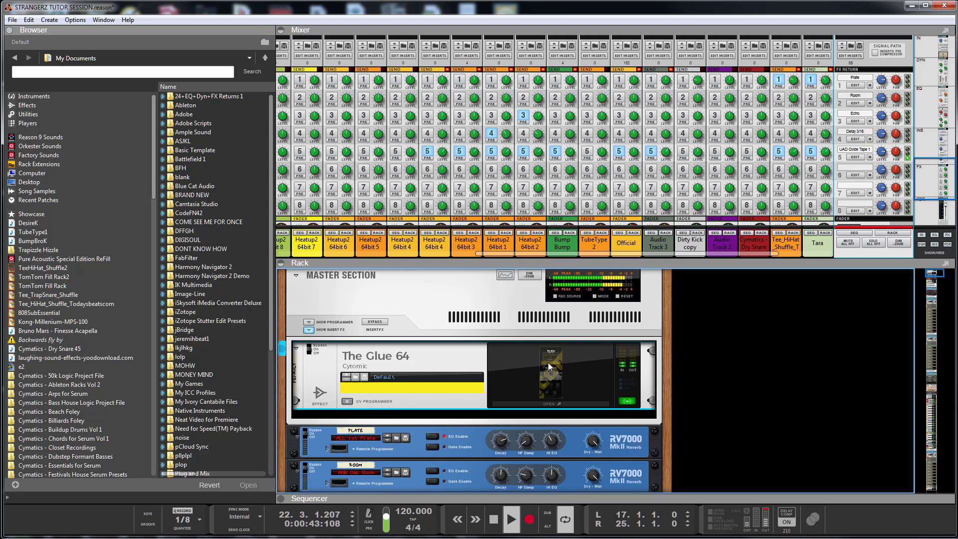
- Reopen The Glue 64 during playback, continue in trial mode, and move its window over the rack
{"action": "left_click", "coordinate": [551, 404]}
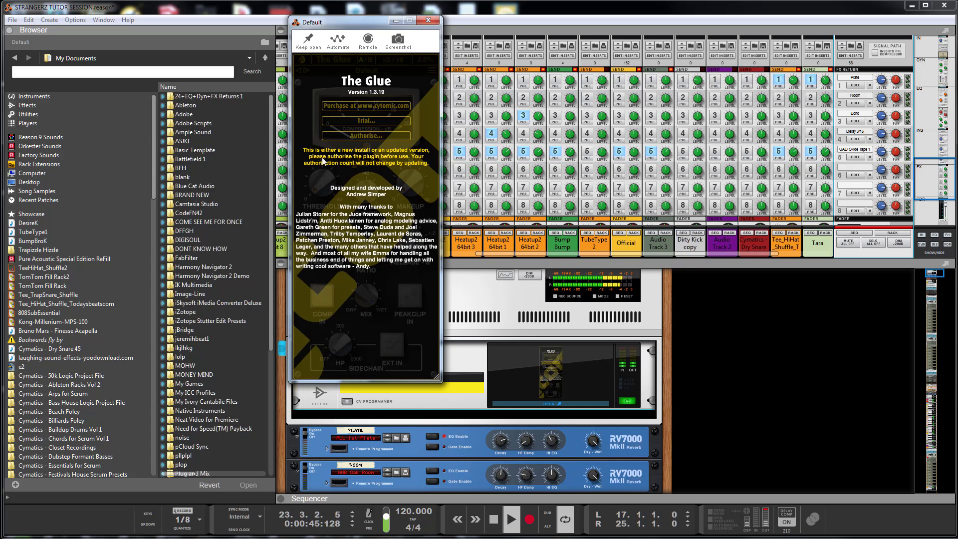
{"action": "left_click", "coordinate": [365, 121]}
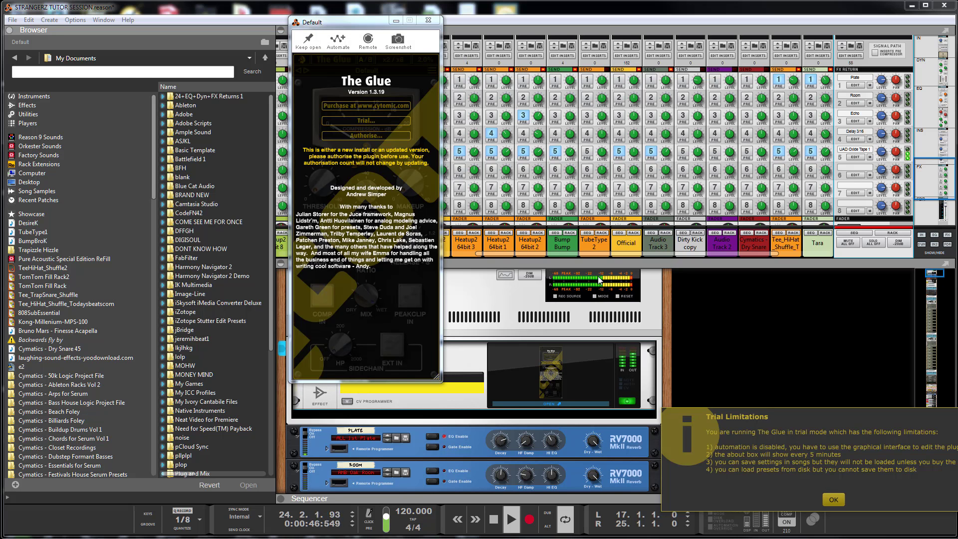
{"action": "left_click", "coordinate": [833, 500]}
{"action": "left_click_drag", "start_coordinate": [363, 26], "coordinate": [626, 104]}
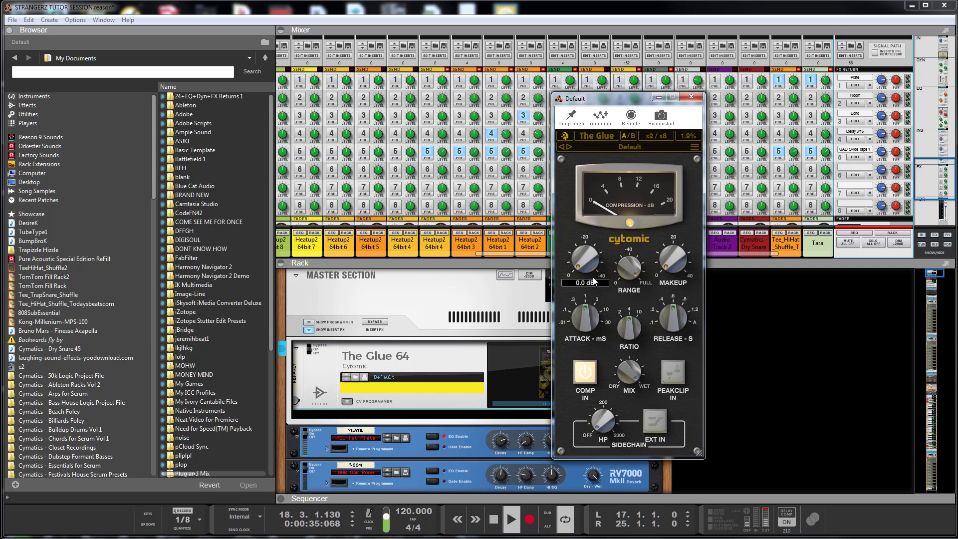
{"action": "mouse_move", "coordinate": [629, 268]}
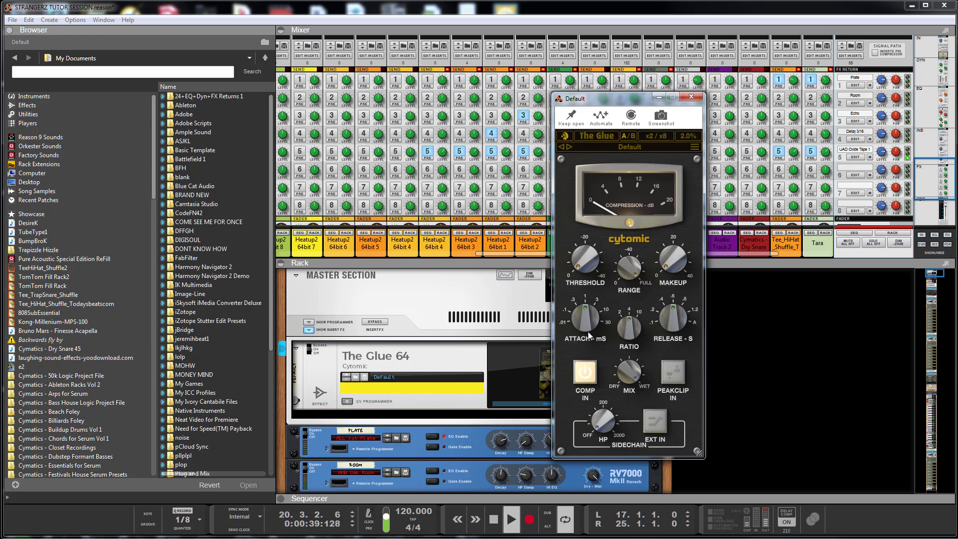
- Adjust The Glue's attack, ratio and release while the song plays
{"action": "left_click_drag", "start_coordinate": [585, 325], "coordinate": [580, 306]}
{"action": "left_click", "coordinate": [579, 307], "text": "ctrl"}
{"action": "left_click_drag", "start_coordinate": [628, 327], "coordinate": [628, 339]}
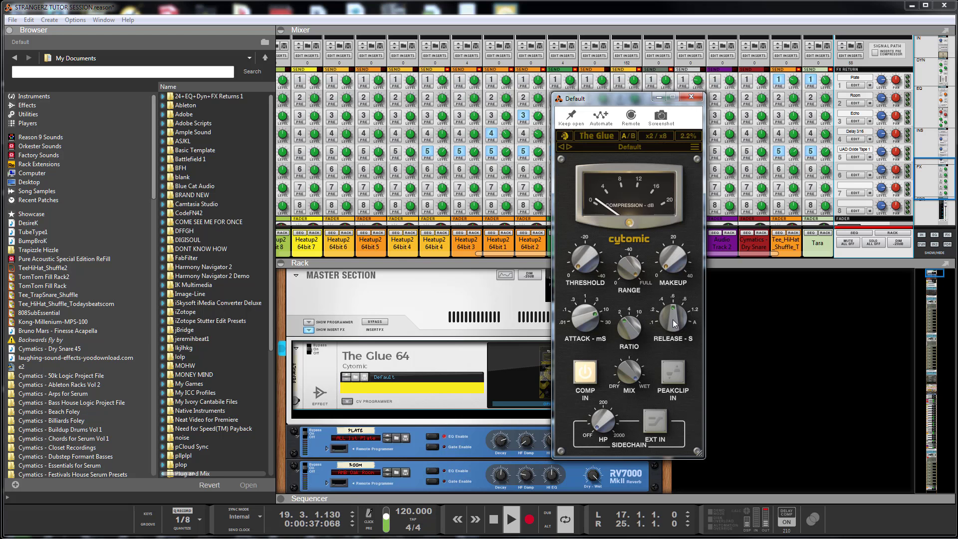
{"action": "left_click_drag", "start_coordinate": [674, 324], "coordinate": [674, 332]}
{"action": "key", "text": "ctrl+z"}
- Adjust the makeup gain, threshold and range of The Glue during playback
{"action": "mouse_move", "coordinate": [585, 260]}
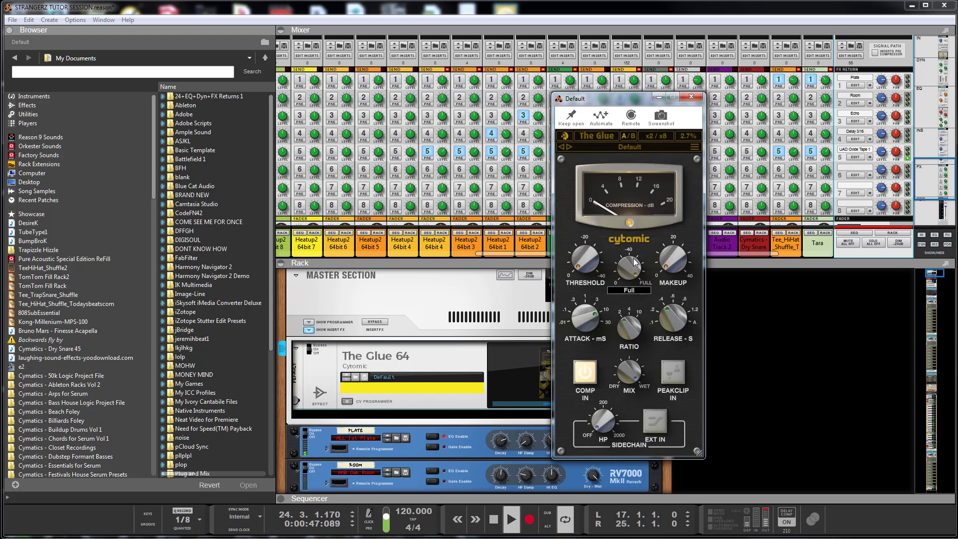
{"action": "left_click_drag", "start_coordinate": [668, 263], "coordinate": [666, 263]}
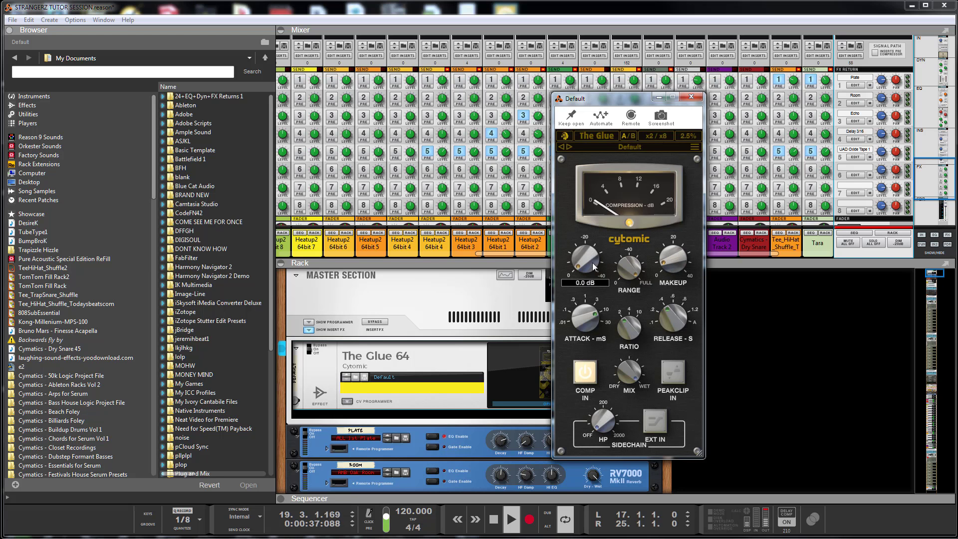
{"action": "mouse_move", "coordinate": [580, 263]}
{"action": "left_mouse_down"}
{"action": "mouse_move", "coordinate": [579, 247]}
{"action": "mouse_move", "coordinate": [573, 258]}
{"action": "left_mouse_up"}
{"action": "mouse_move", "coordinate": [627, 260]}
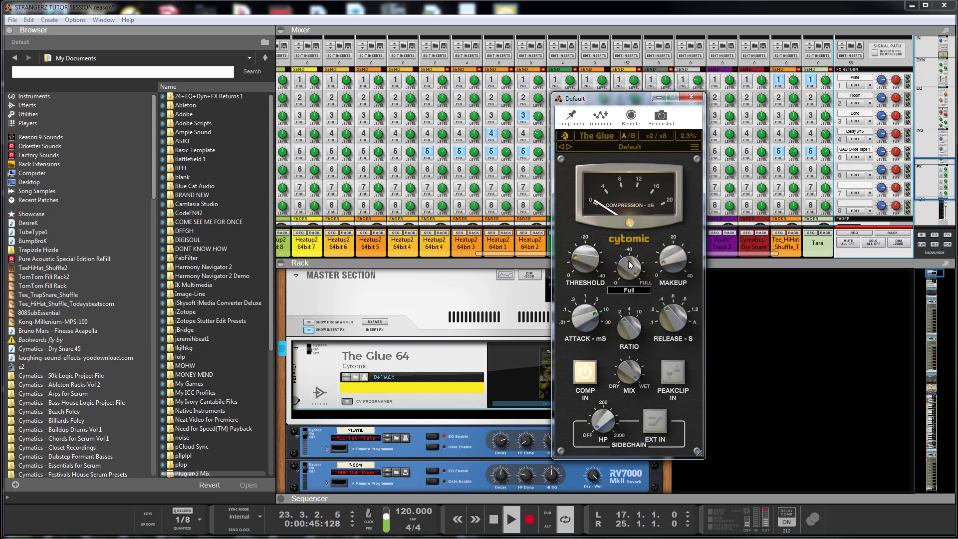
{"action": "left_click_drag", "start_coordinate": [627, 270], "coordinate": [621, 293]}
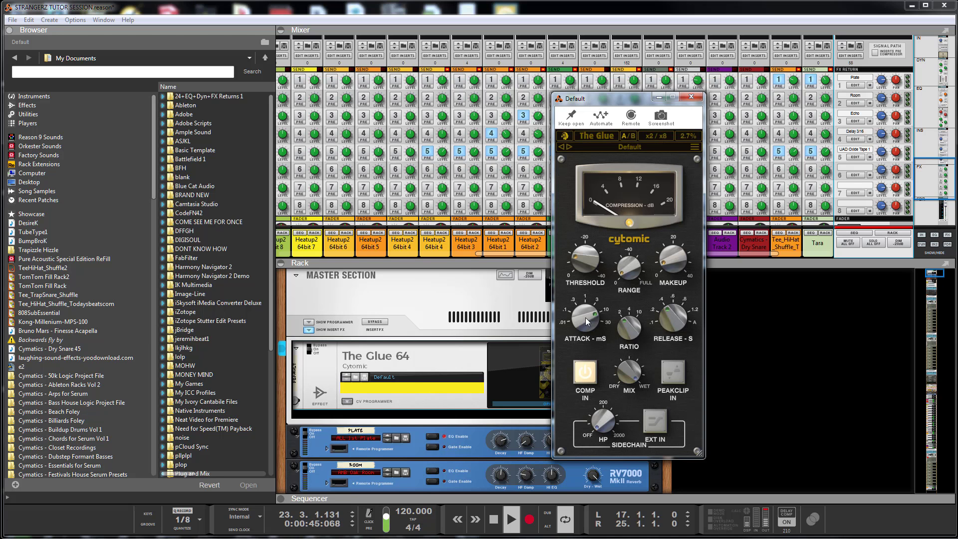
- Readjust The Glue's attack, enable Peak Clip, adjust the dry/wet mix, and set the sidechain high-pass to about 87 Hz
{"action": "left_click_drag", "start_coordinate": [583, 318], "coordinate": [582, 304]}
{"action": "double_click", "coordinate": [582, 304]}
{"action": "mouse_move", "coordinate": [629, 368]}
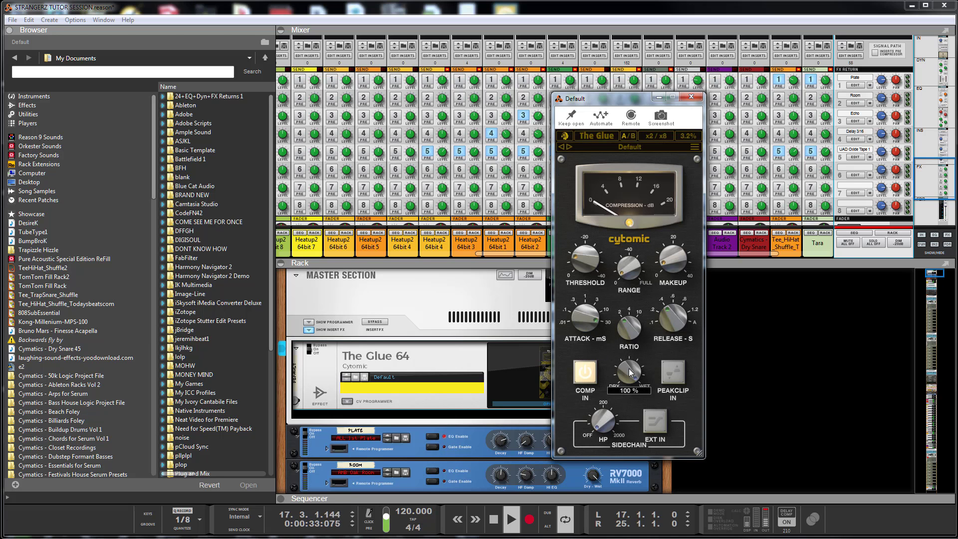
{"action": "left_click", "coordinate": [673, 375]}
{"action": "left_click_drag", "start_coordinate": [628, 368], "coordinate": [622, 373]}
{"action": "mouse_move", "coordinate": [608, 430]}
{"action": "left_mouse_down"}
{"action": "mouse_move", "coordinate": [597, 411]}
{"action": "mouse_move", "coordinate": [600, 419]}
{"action": "left_mouse_up"}
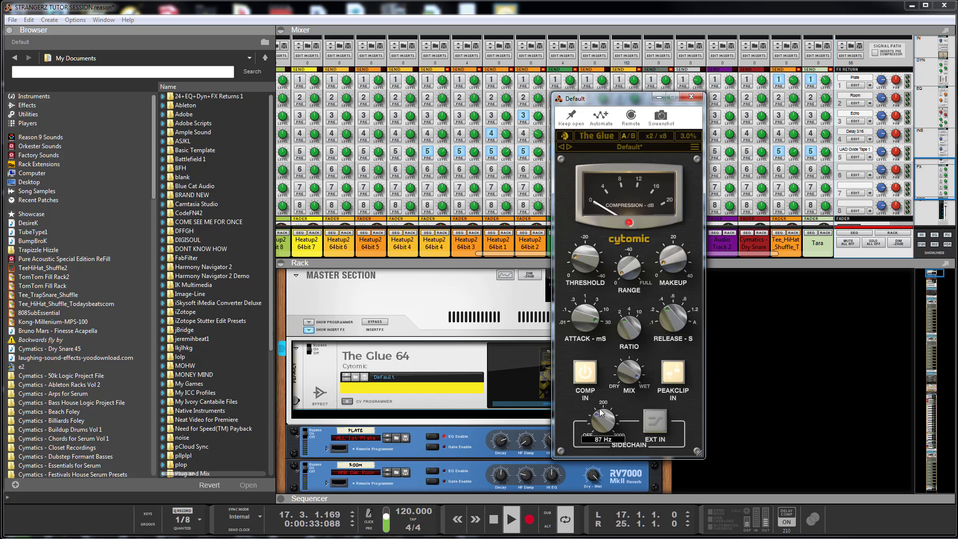
- Fine-tune The Glue's range, threshold and sidechain high-pass with makeup gain at 8.0 dB, and close its window and stop playback
{"action": "mouse_move", "coordinate": [576, 259]}
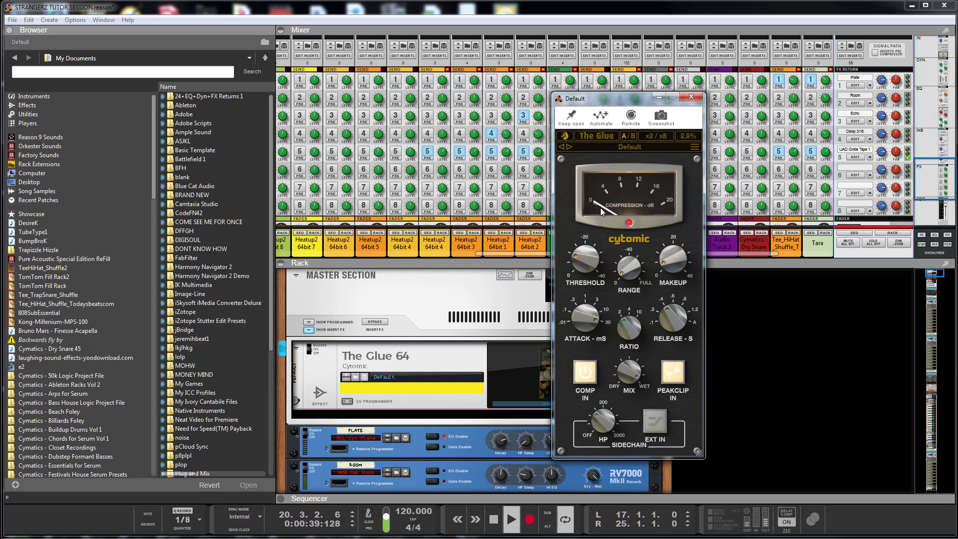
{"action": "mouse_move", "coordinate": [630, 267]}
{"action": "left_click_drag", "start_coordinate": [629, 267], "coordinate": [664, 259]}
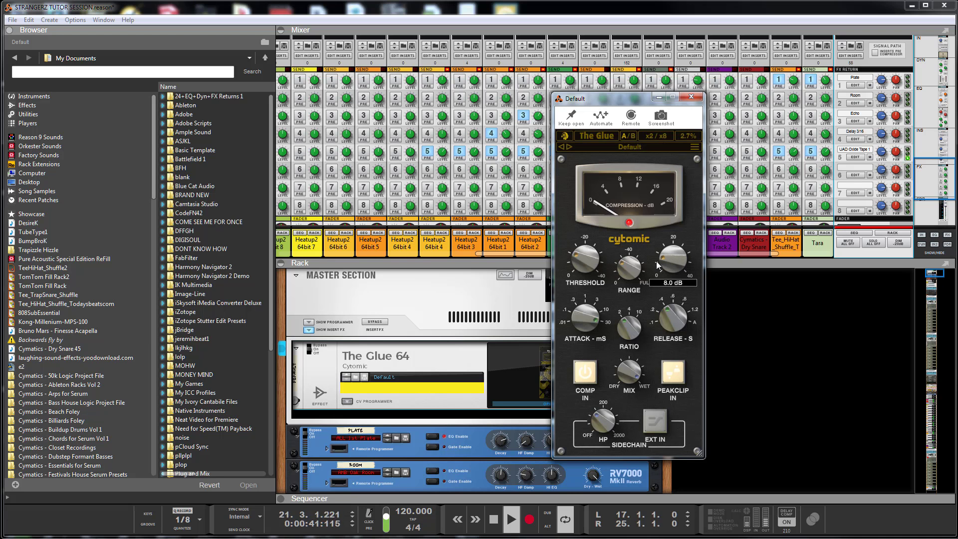
{"action": "left_click_drag", "start_coordinate": [578, 255], "coordinate": [577, 259]}
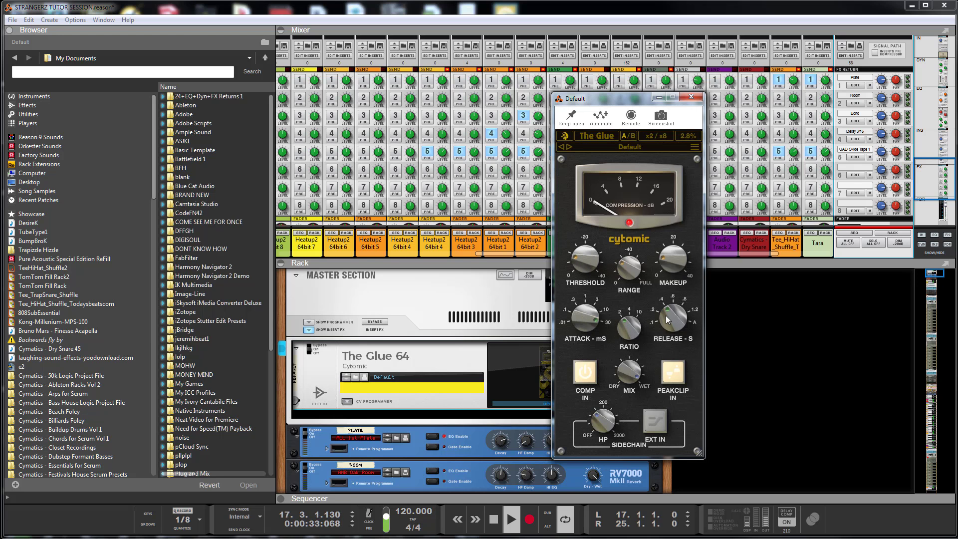
{"action": "mouse_move", "coordinate": [631, 378]}
{"action": "mouse_move", "coordinate": [597, 416]}
{"action": "left_mouse_down"}
{"action": "mouse_move", "coordinate": [616, 352]}
{"action": "mouse_move", "coordinate": [603, 426]}
{"action": "left_mouse_up"}
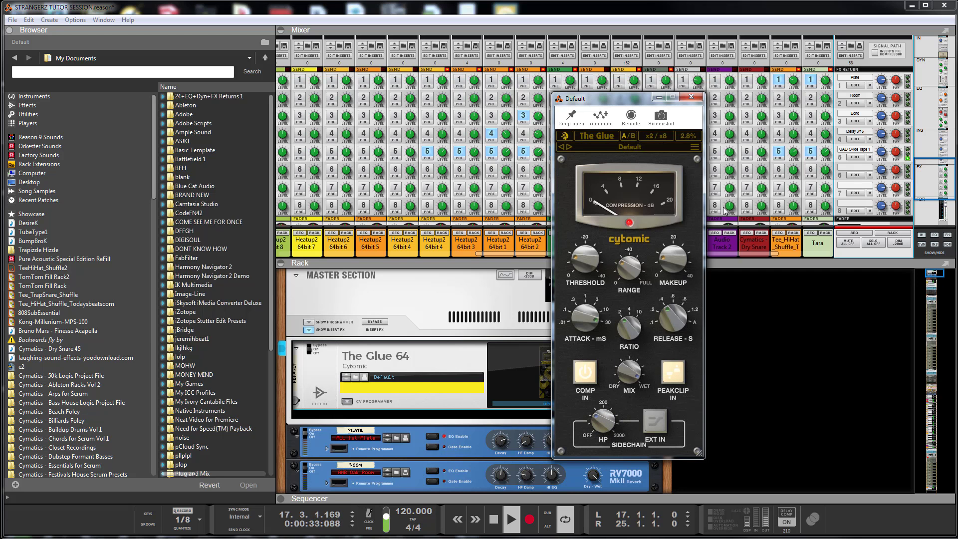
{"action": "left_click", "coordinate": [692, 98]}
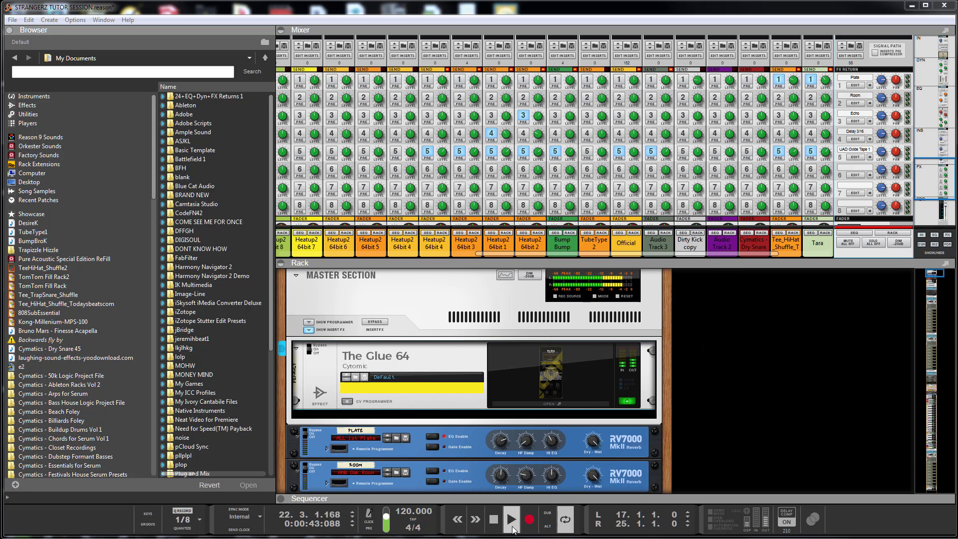
{"action": "left_click", "coordinate": [499, 523]}
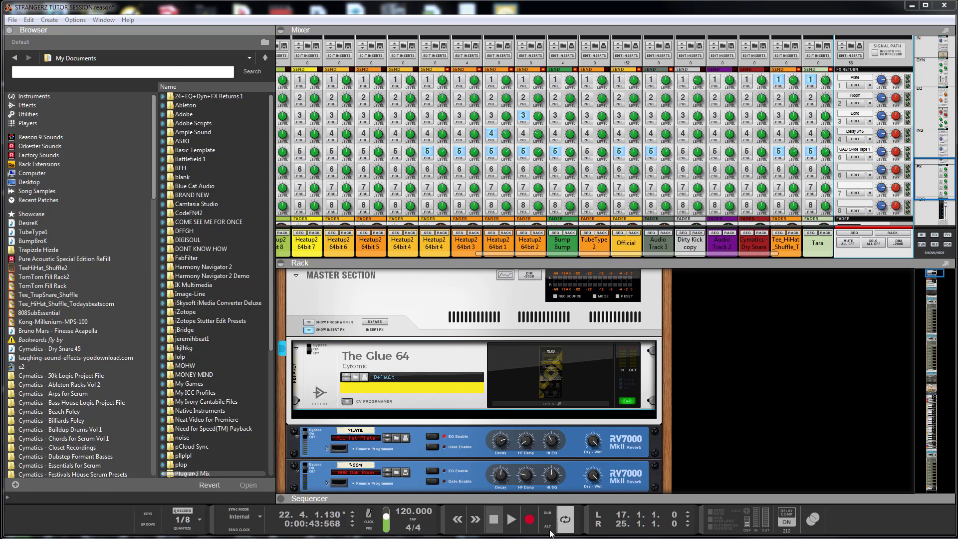
- Reopen The Glue 64 in trial mode, keep its window open, and move it clear of the rack devices
{"action": "left_click", "coordinate": [553, 375]}
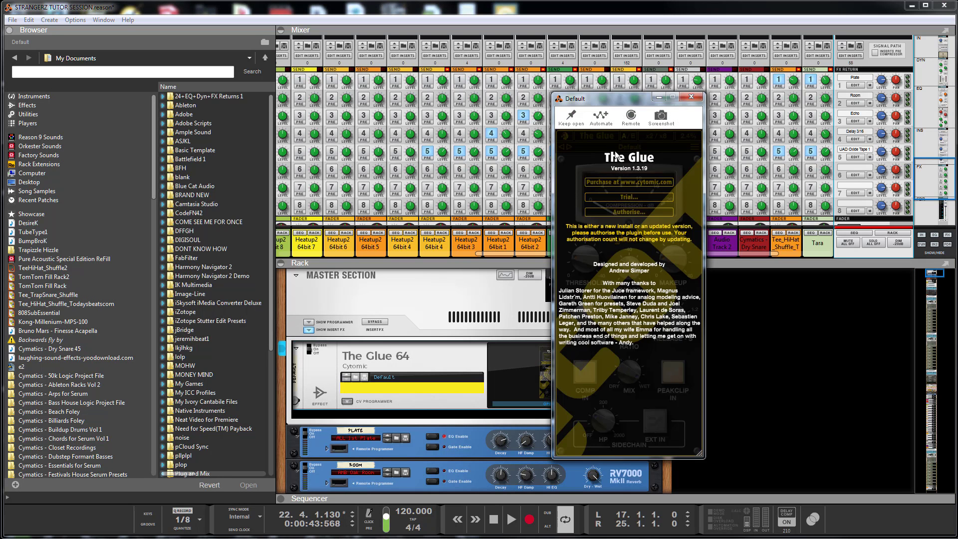
{"action": "left_click", "coordinate": [637, 199]}
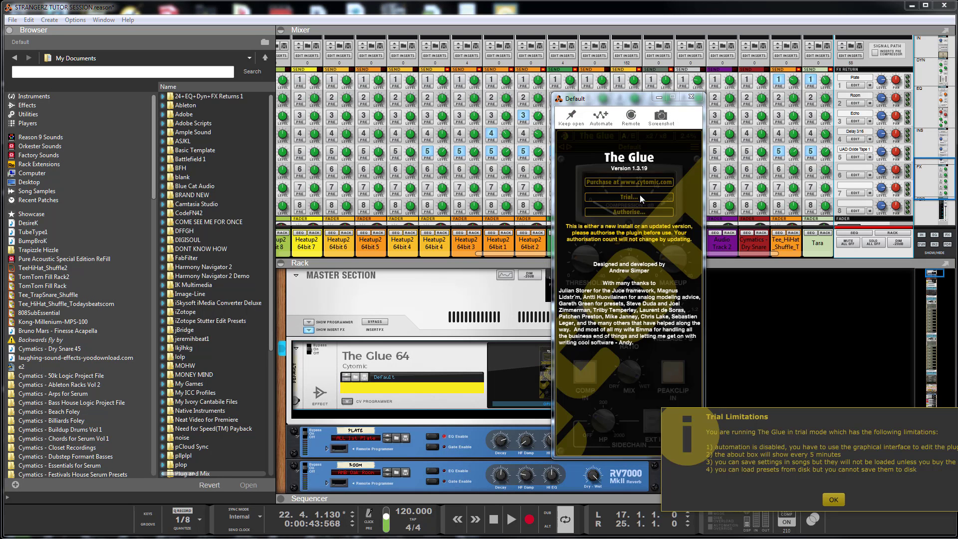
{"action": "left_click", "coordinate": [833, 499]}
{"action": "left_click_drag", "start_coordinate": [634, 102], "coordinate": [145, 16]}
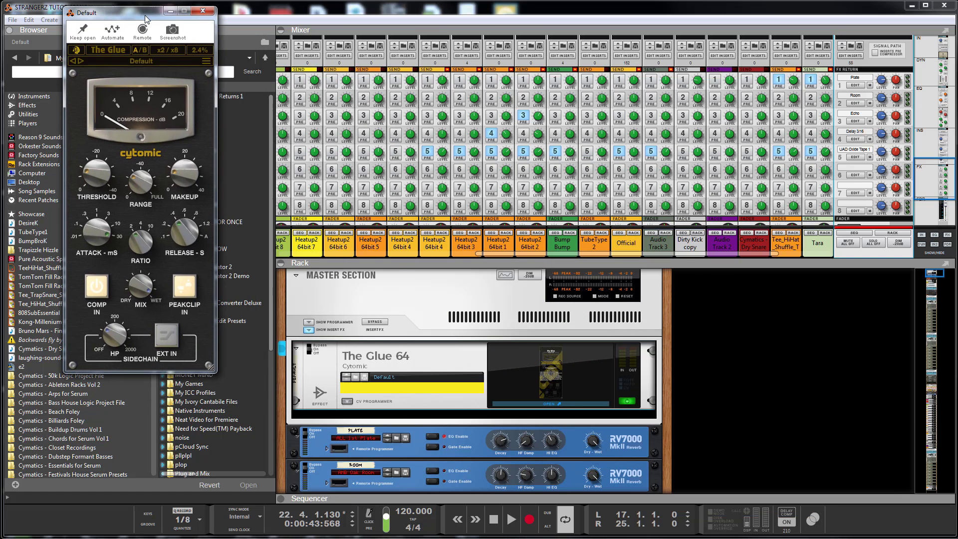
{"action": "left_click", "coordinate": [81, 31]}
{"action": "left_click_drag", "start_coordinate": [142, 14], "coordinate": [877, 21]}
- Search the effects for "tape" and insert UAD Oxide Tape below The Glue 64 in the master section
{"action": "left_click", "coordinate": [34, 106]}
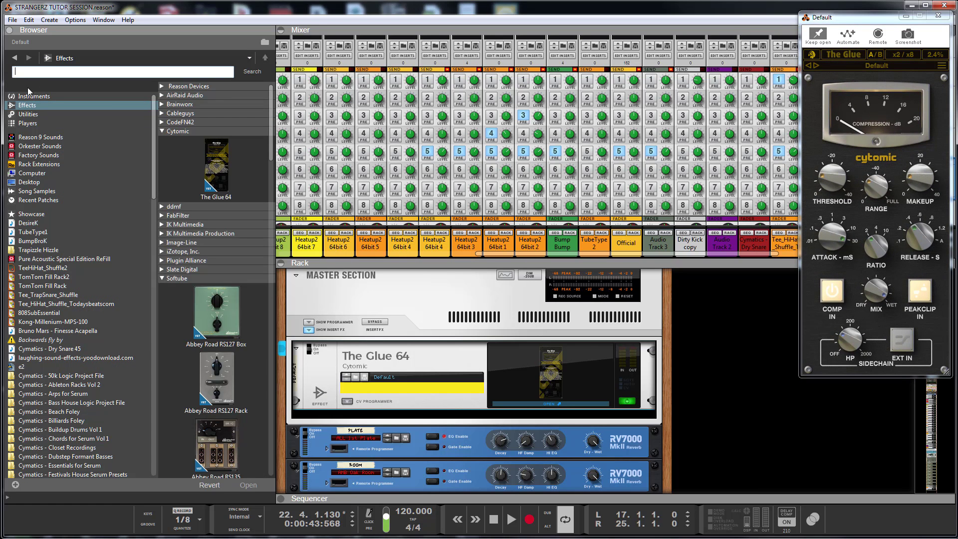
{"action": "type", "text": "tape"}
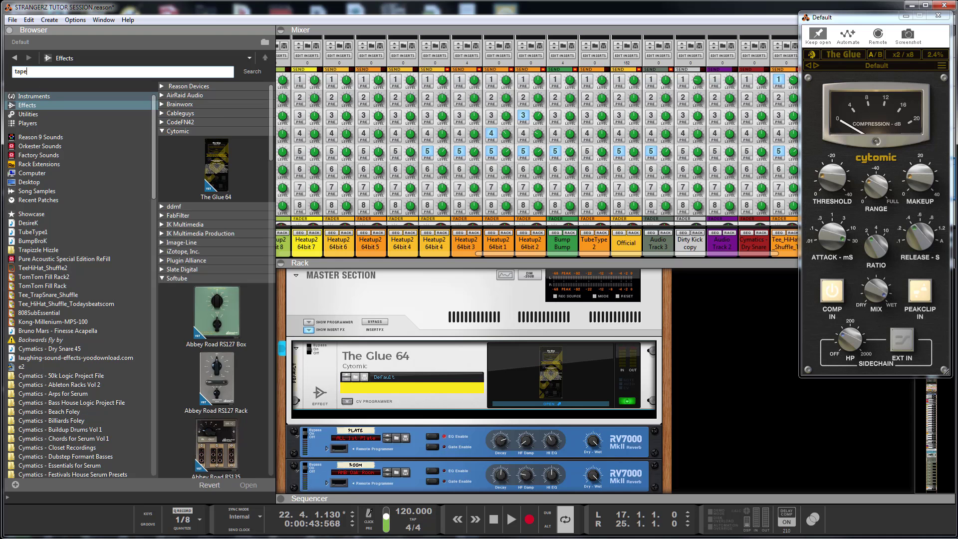
{"action": "key", "text": "Return"}
{"action": "scroll", "coordinate": [255, 323], "scroll_direction": "down", "scroll_amount": 2}
{"action": "left_click", "coordinate": [247, 328]}
{"action": "scroll", "coordinate": [247, 329], "scroll_direction": "down", "scroll_amount": 1}
{"action": "left_click", "coordinate": [232, 349]}
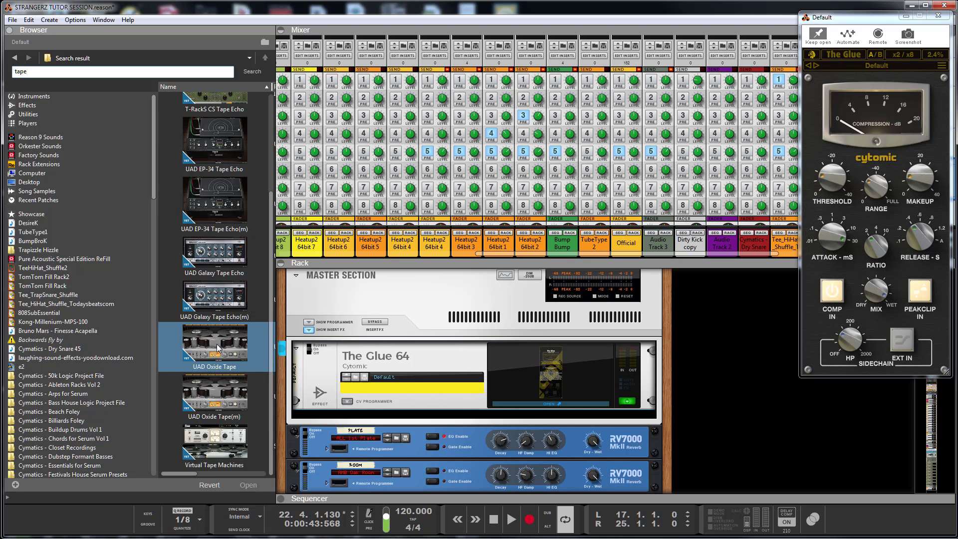
{"action": "left_click_drag", "start_coordinate": [222, 349], "coordinate": [379, 406]}
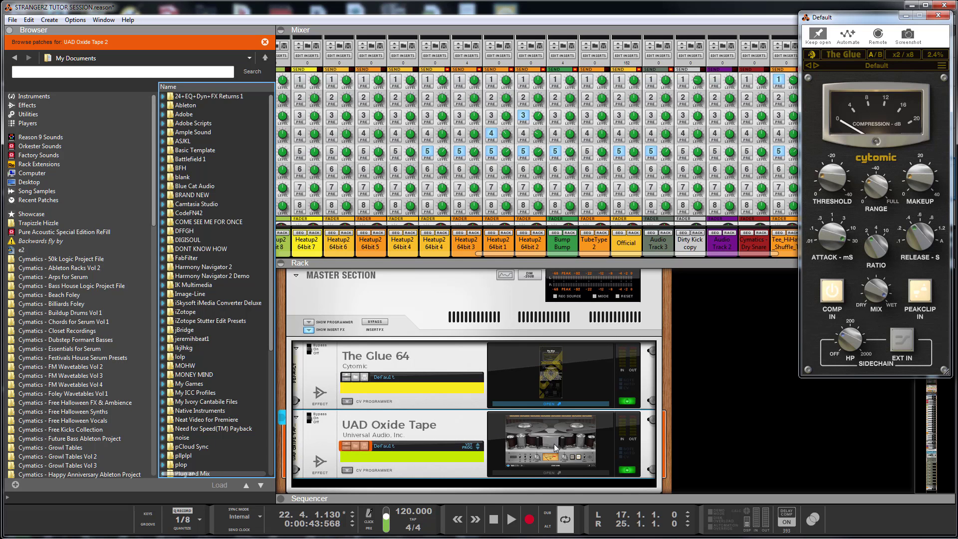
- Open UAD Oxide Tape, move its window above the master section's rack devices, and point out its EQ switch
{"action": "double_click", "coordinate": [544, 432]}
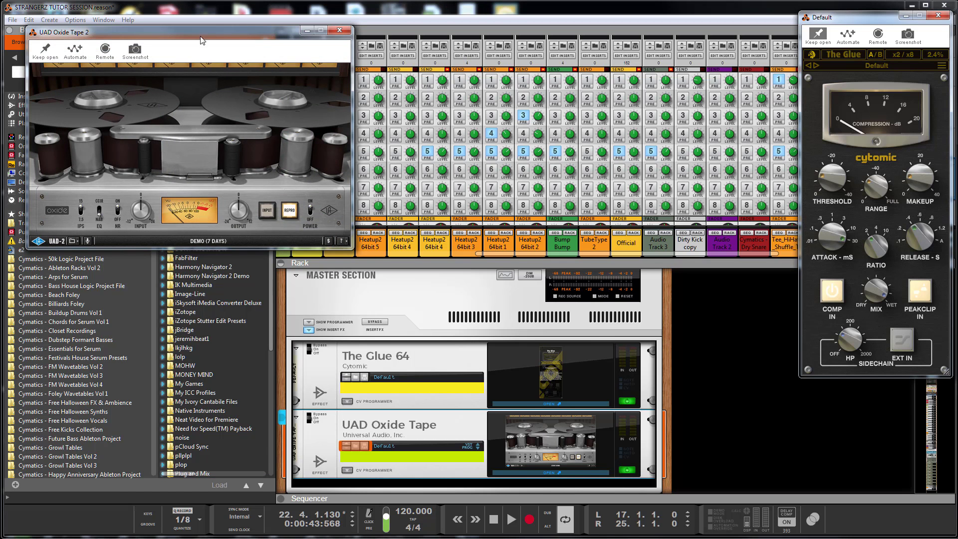
{"action": "left_click_drag", "start_coordinate": [218, 41], "coordinate": [468, 64]}
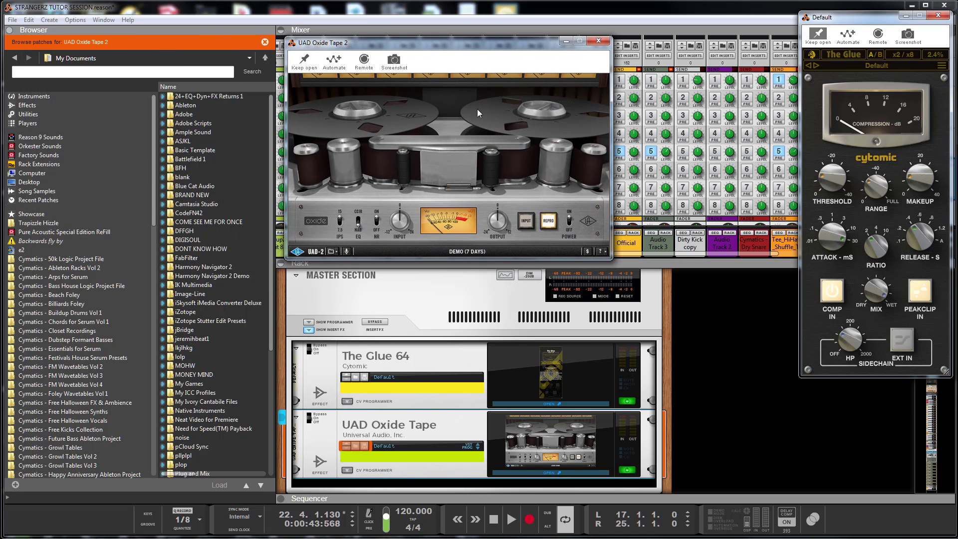
{"action": "left_click", "coordinate": [359, 224]}
- Browse the Drive and Warmth preset folders of UAD Oxide Tape and leave without loading a preset
{"action": "left_click", "coordinate": [332, 251]}
{"action": "left_click", "coordinate": [349, 269]}
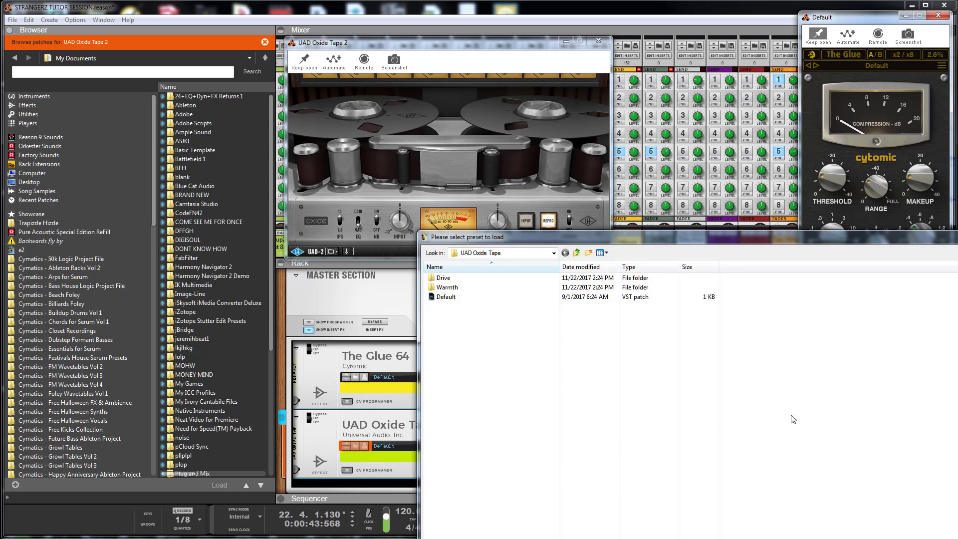
{"action": "double_click", "coordinate": [443, 277]}
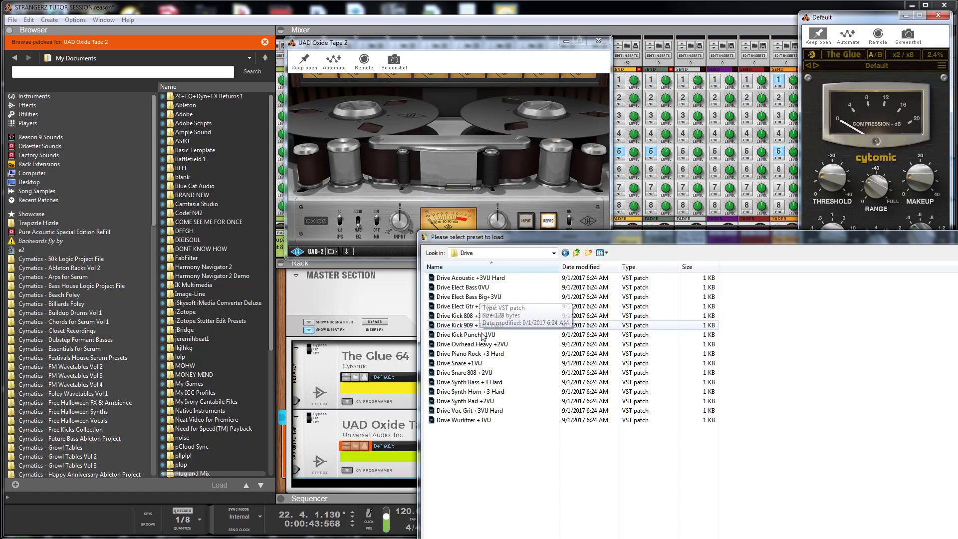
{"action": "left_click", "coordinate": [577, 253]}
{"action": "double_click", "coordinate": [446, 287]}
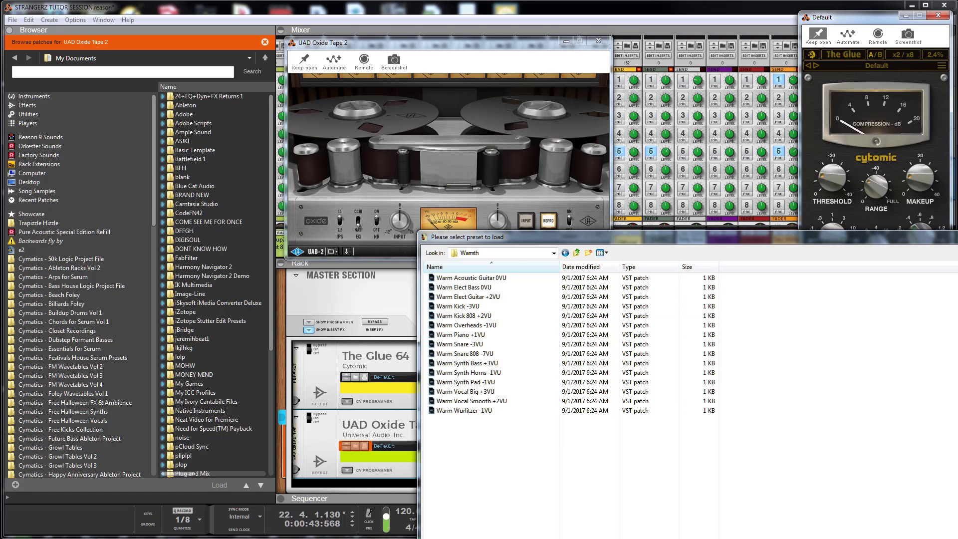
{"action": "key", "text": "Escape"}
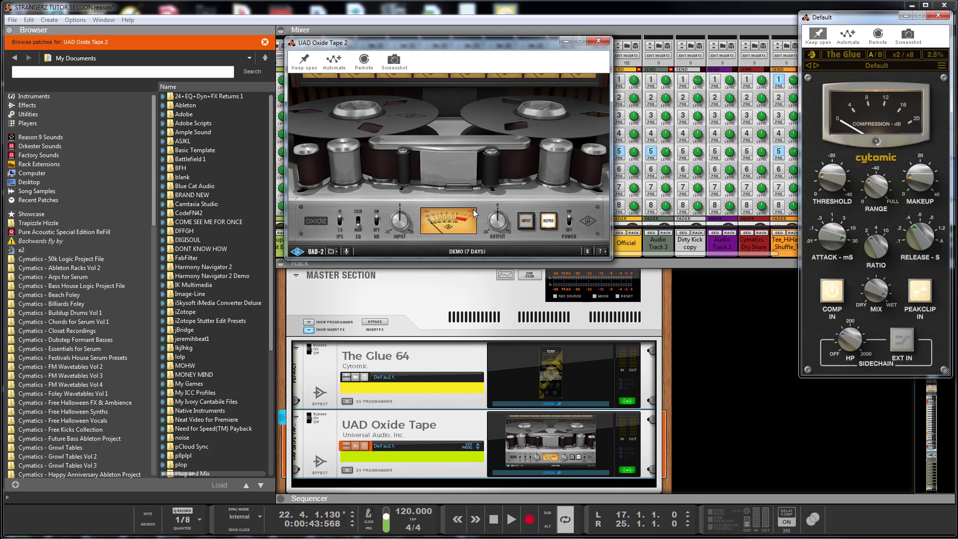
- Play the song and compare the sound with UAD Oxide Tape off and on
{"action": "key", "text": "space"}
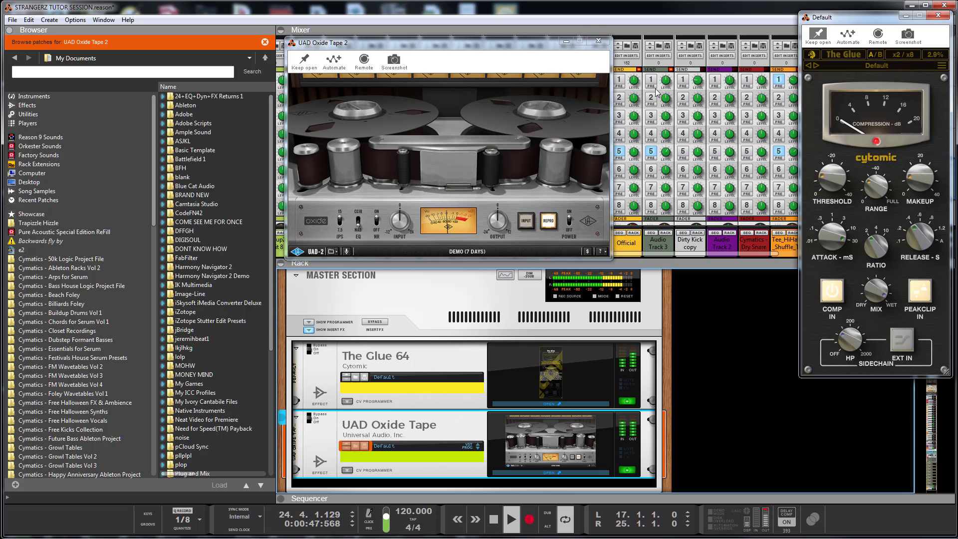
{"action": "left_click", "coordinate": [629, 469]}
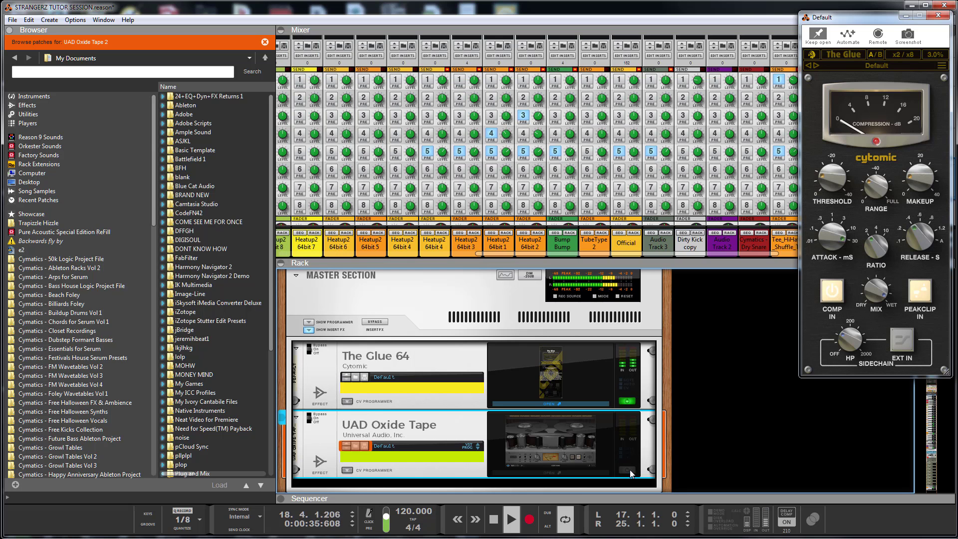
{"action": "left_click", "coordinate": [628, 469]}
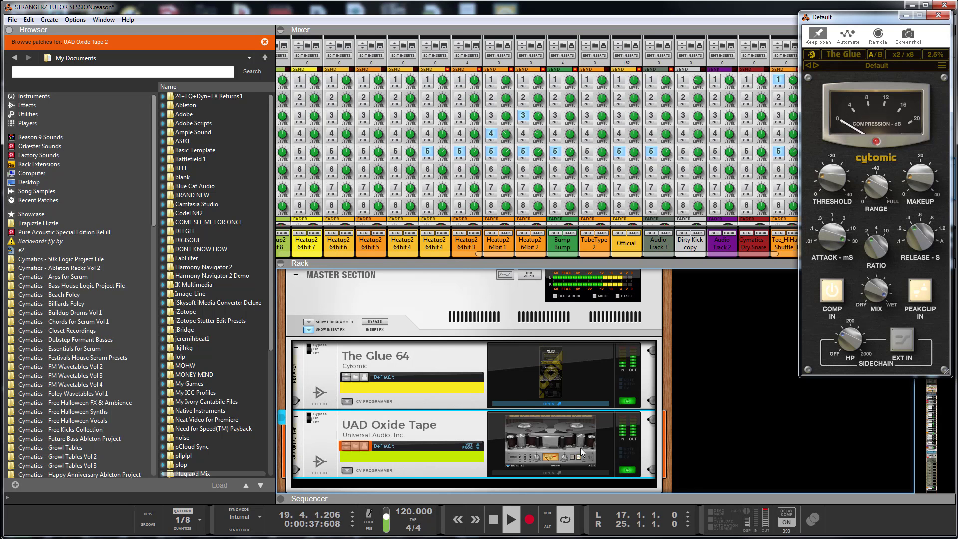
- Reopen UAD Oxide Tape to check its EQ switch, and fine-tune The Glue's makeup gain during playback
{"action": "left_click", "coordinate": [550, 473]}
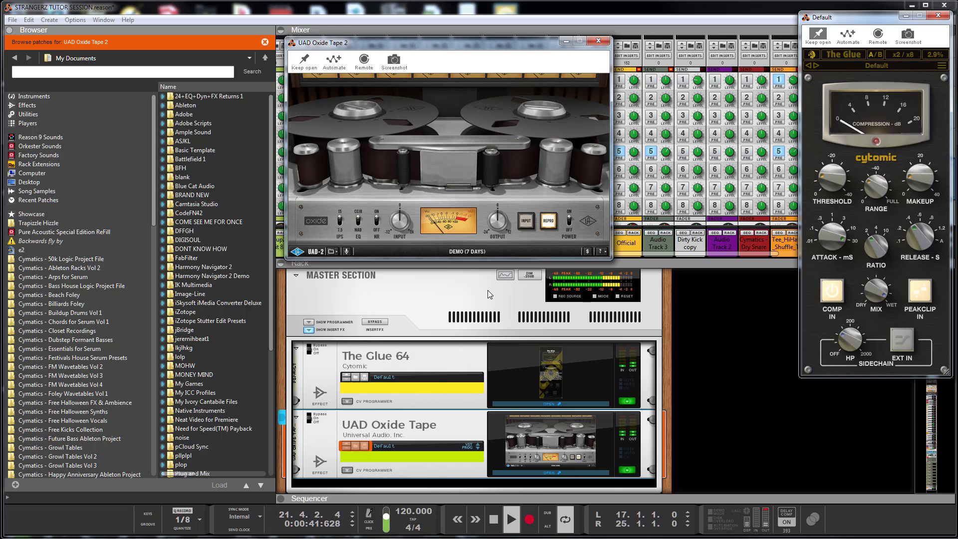
{"action": "left_click", "coordinate": [359, 223]}
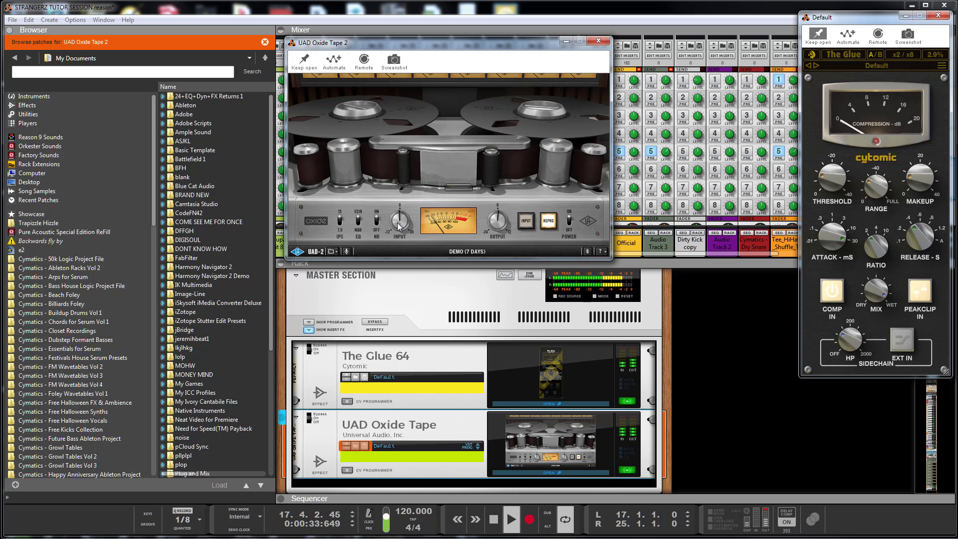
{"action": "mouse_move", "coordinate": [851, 343]}
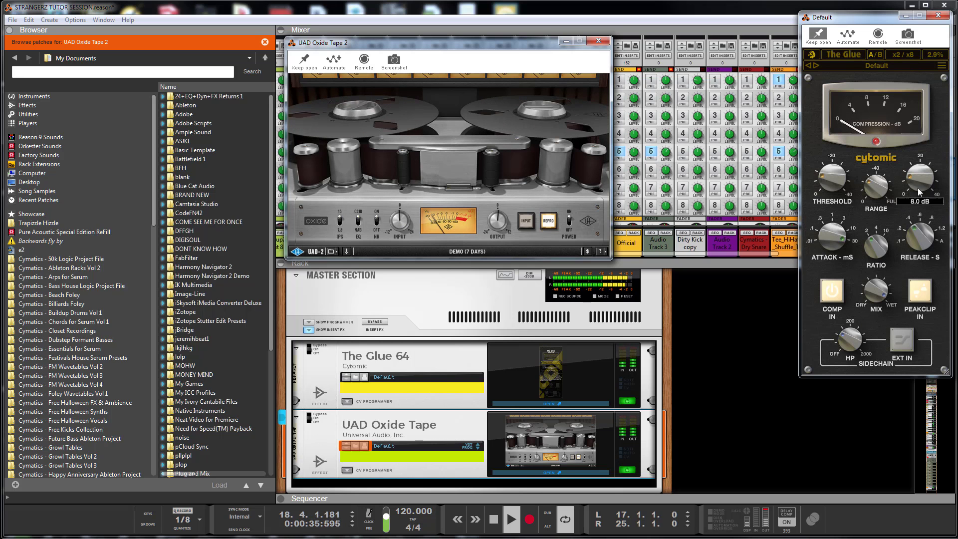
{"action": "left_click_drag", "start_coordinate": [909, 179], "coordinate": [907, 181]}
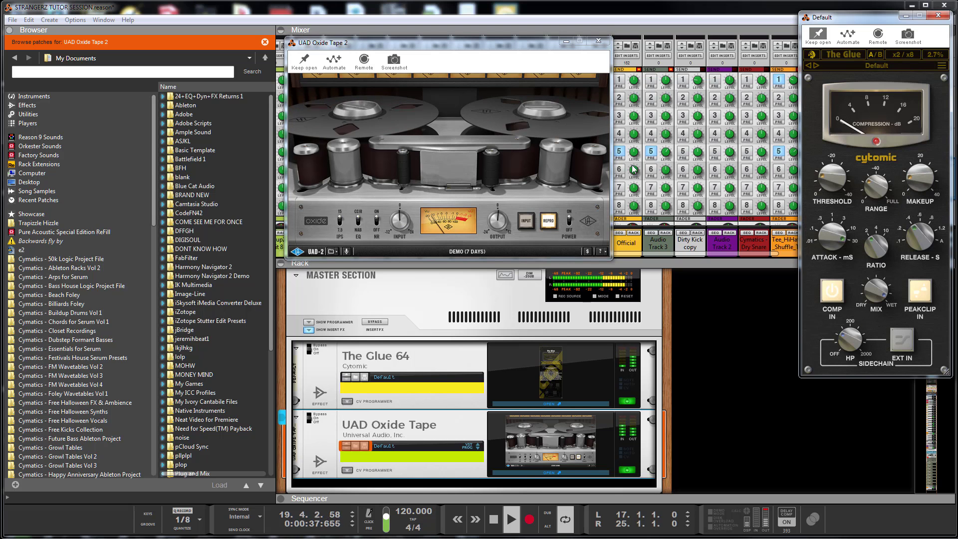
- Close the UAD Oxide Tape window and turn the device off to hear the mix without it
{"action": "left_click", "coordinate": [588, 43]}
{"action": "left_click", "coordinate": [605, 41]}
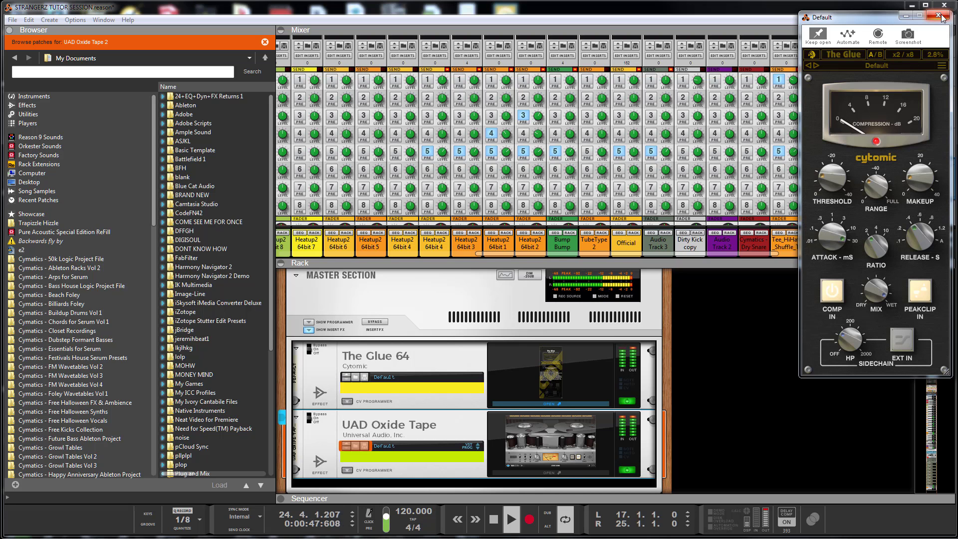
{"action": "left_click", "coordinate": [627, 469]}
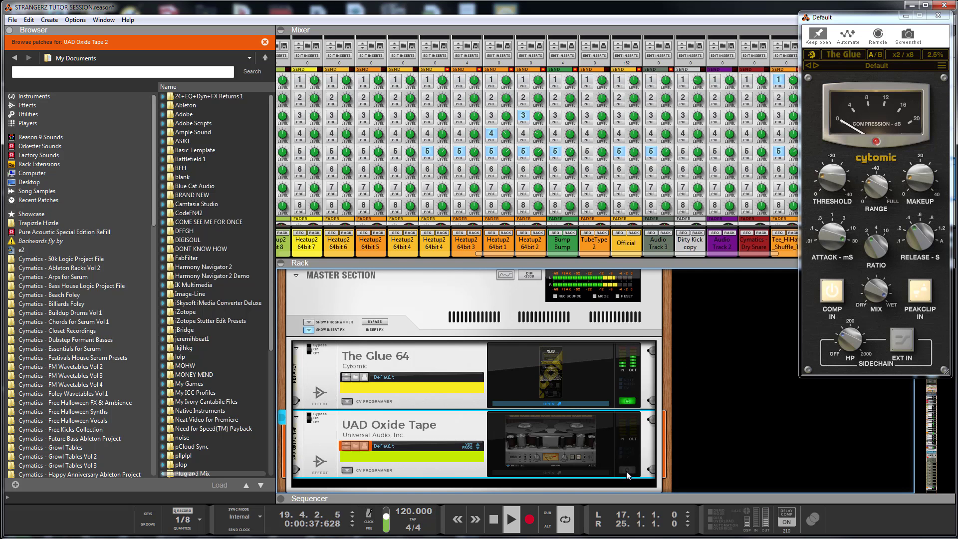
- Compare the mix with UAD Oxide Tape on and off, leave the device on, and stop playback
{"action": "left_click", "coordinate": [626, 470]}
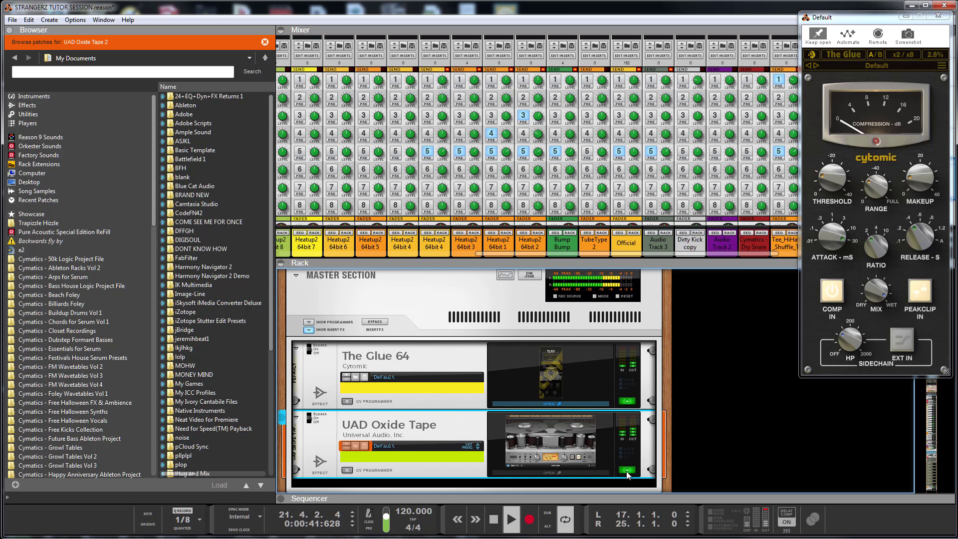
{"action": "left_click", "coordinate": [626, 470]}
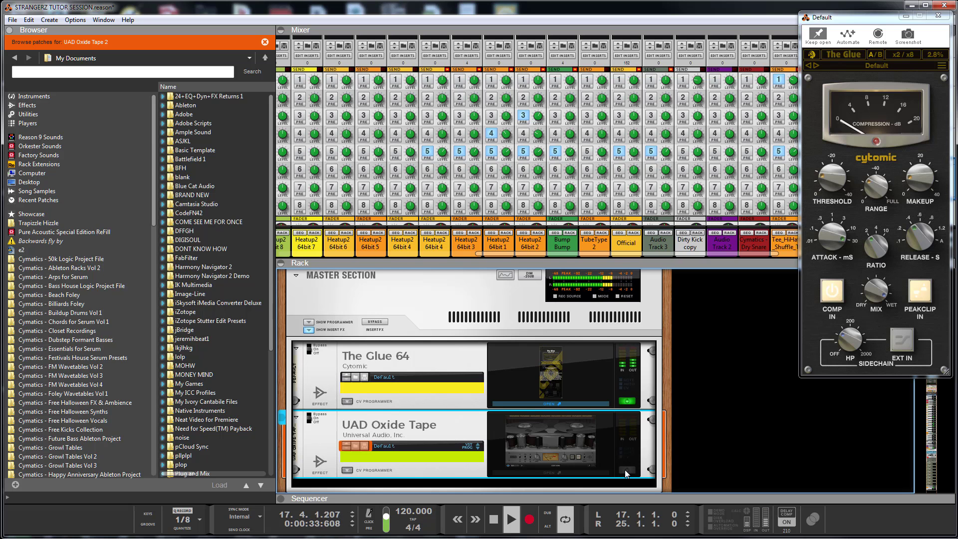
{"action": "left_click", "coordinate": [626, 469]}
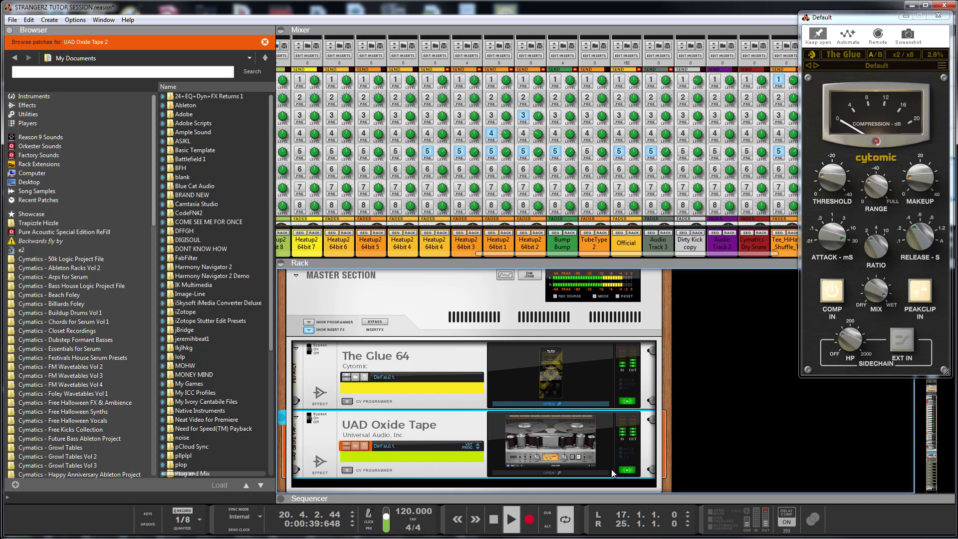
{"action": "key", "text": "space"}
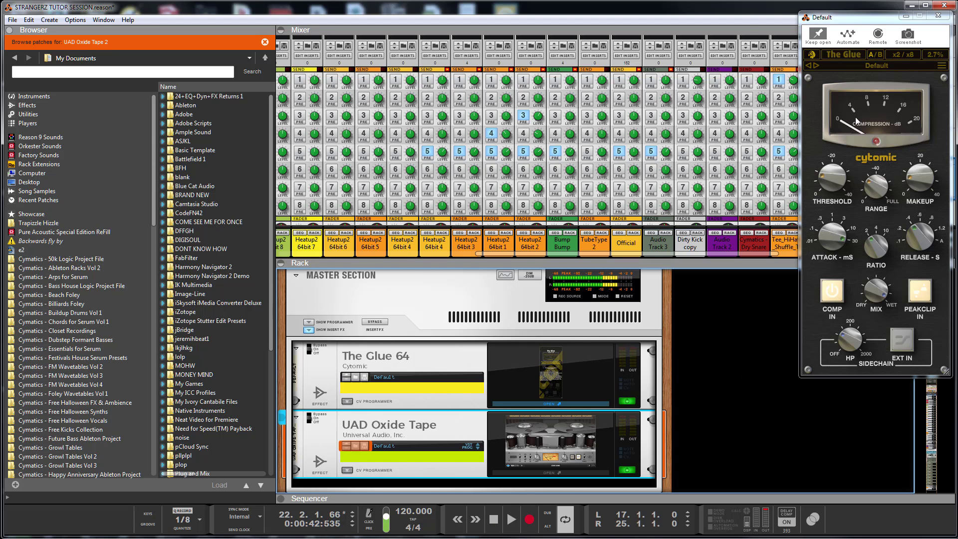
- Search the effects for "zener" and add the stereo UAD Chandler Limited Zener Limiter below UAD Oxide Tape in the master section
{"action": "left_click", "coordinate": [28, 105]}
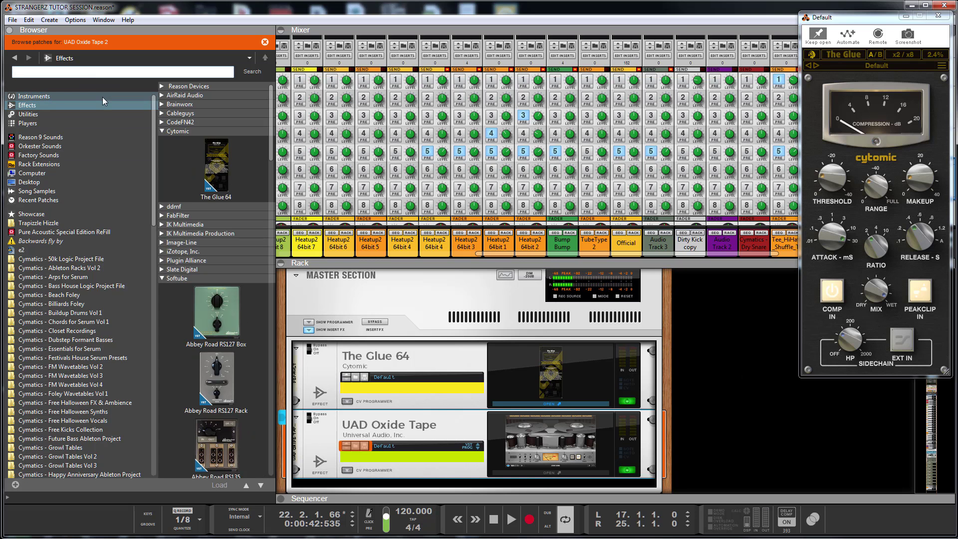
{"action": "type", "text": "zener"}
{"action": "key", "text": "Return"}
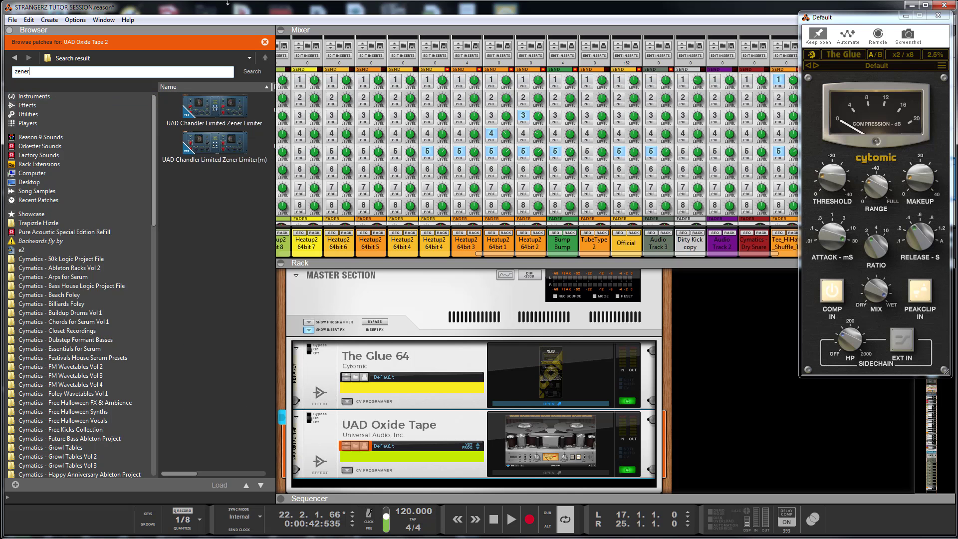
{"action": "left_click", "coordinate": [223, 113]}
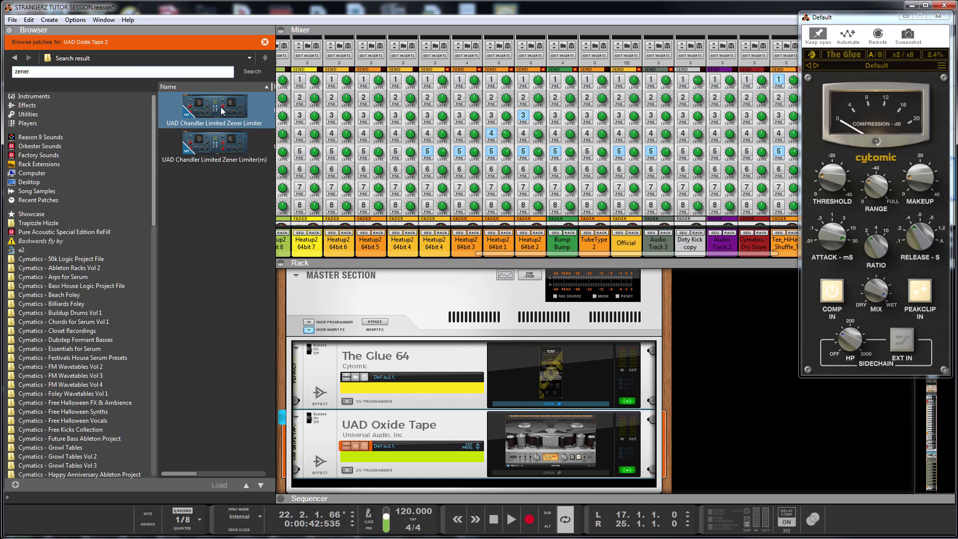
{"action": "mouse_move", "coordinate": [223, 111]}
{"action": "left_mouse_down"}
{"action": "mouse_move", "coordinate": [339, 205]}
{"action": "mouse_move", "coordinate": [412, 444]}
{"action": "mouse_move", "coordinate": [414, 496]}
{"action": "mouse_move", "coordinate": [417, 479]}
{"action": "left_mouse_up"}
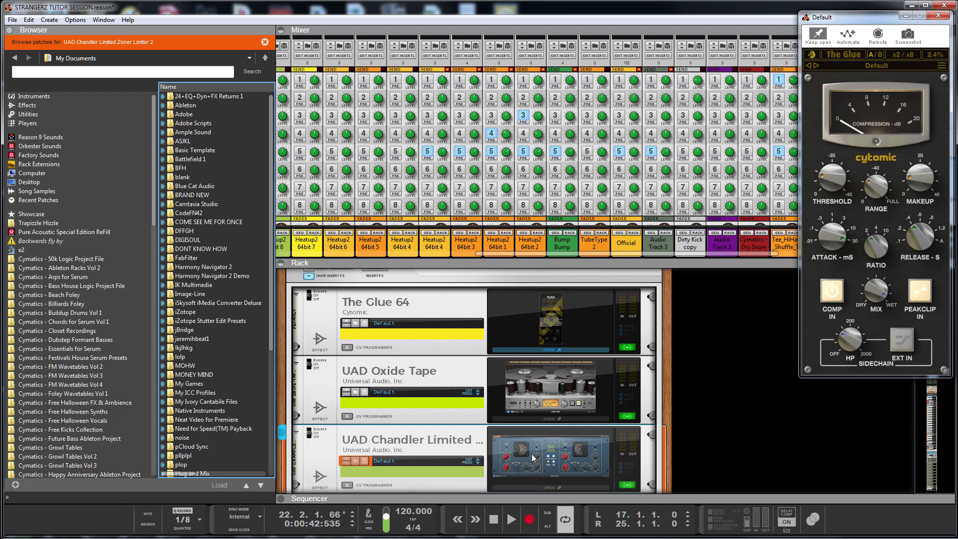
- Play the song, compare the Zener Limiter off and on, and reopen its window set to stay open
{"action": "left_click", "coordinate": [569, 456]}
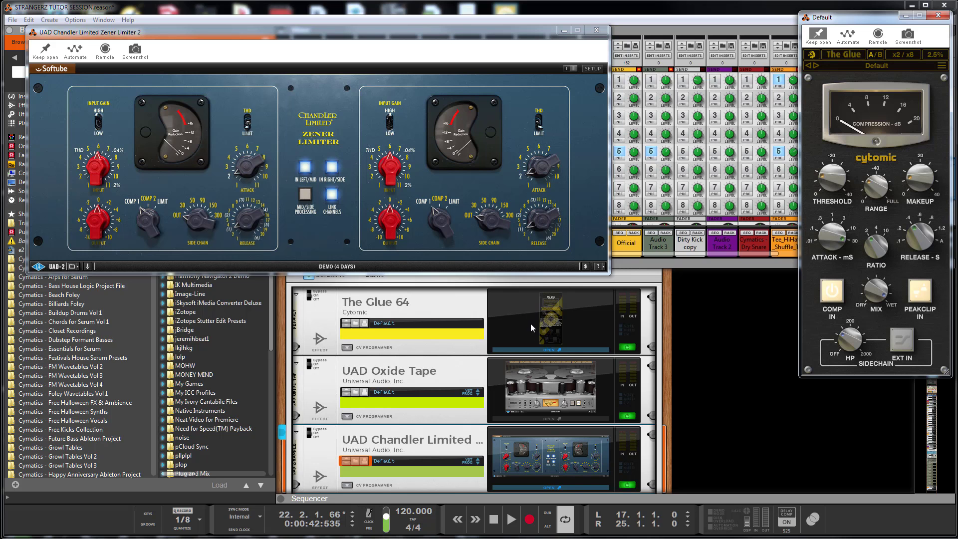
{"action": "left_click", "coordinate": [512, 520]}
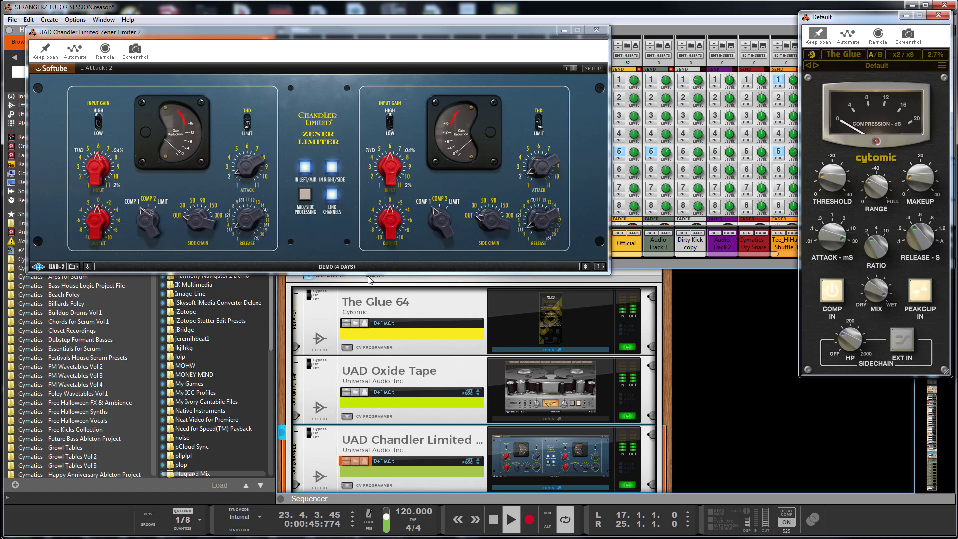
{"action": "left_click", "coordinate": [627, 485]}
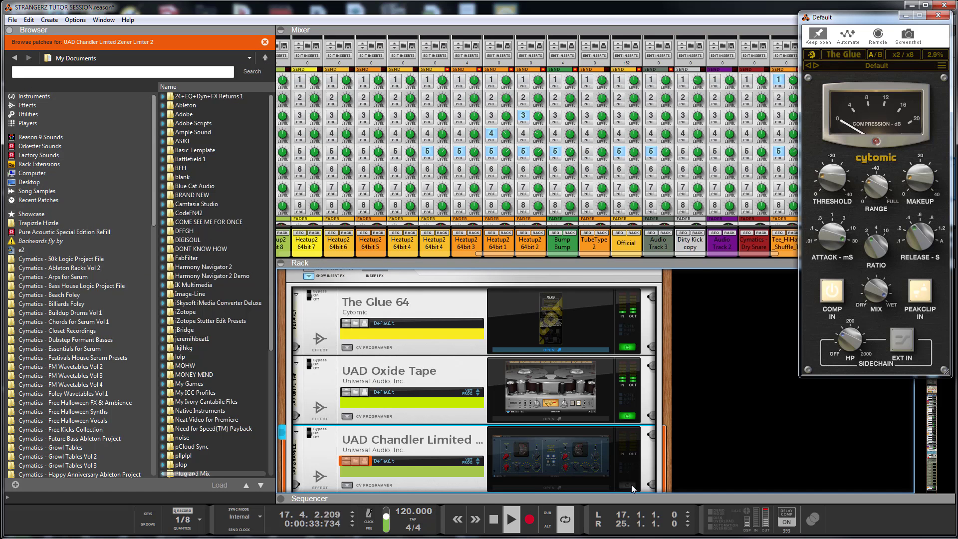
{"action": "left_click", "coordinate": [627, 485]}
{"action": "left_click", "coordinate": [563, 458]}
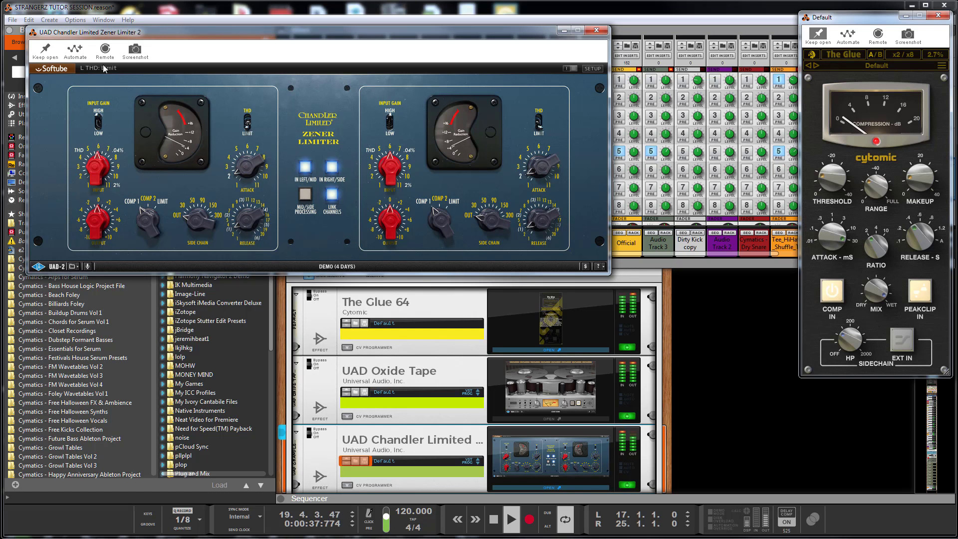
{"action": "left_click", "coordinate": [50, 51]}
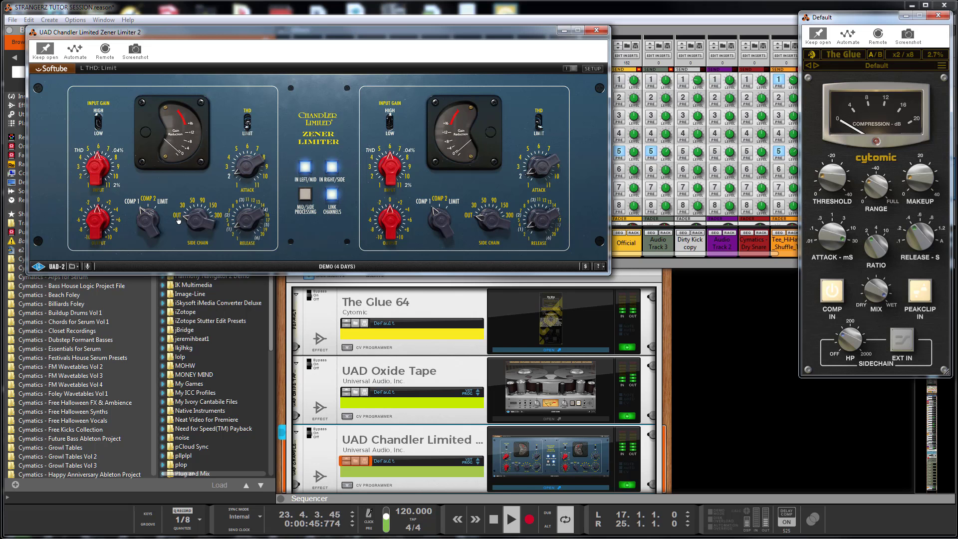
- Set the Zener Limiter's compressor mode to Limit, its side chain to 300 Hz, and its release to 4
{"action": "left_click_drag", "start_coordinate": [148, 219], "coordinate": [135, 94]}
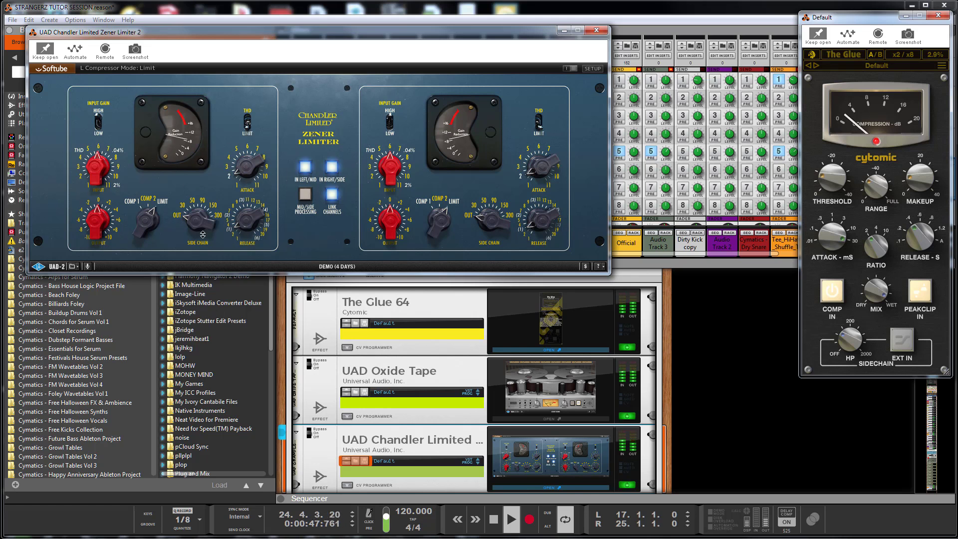
{"action": "left_click_drag", "start_coordinate": [198, 218], "coordinate": [204, 99]}
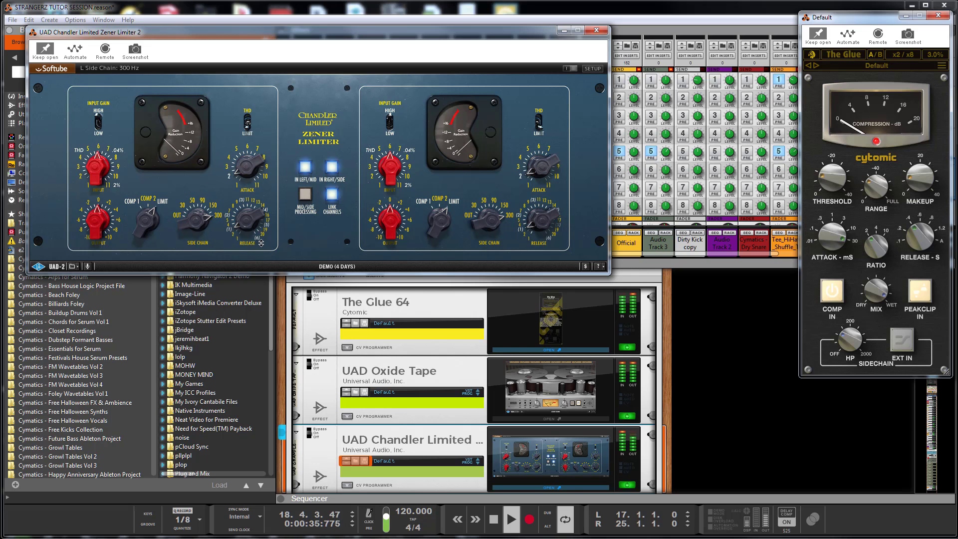
{"action": "left_click_drag", "start_coordinate": [243, 223], "coordinate": [250, 203]}
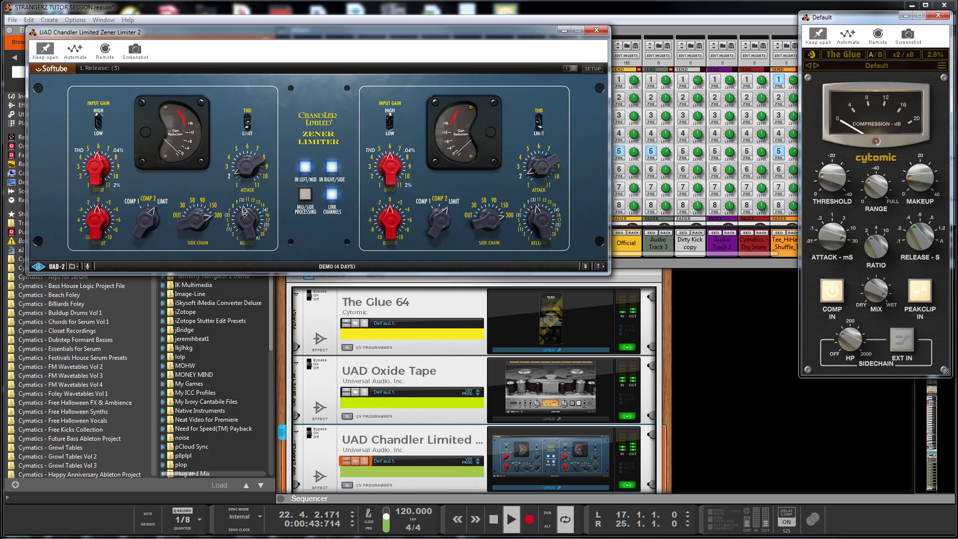
{"action": "scroll", "coordinate": [245, 213], "scroll_direction": "up", "scroll_amount": 4}
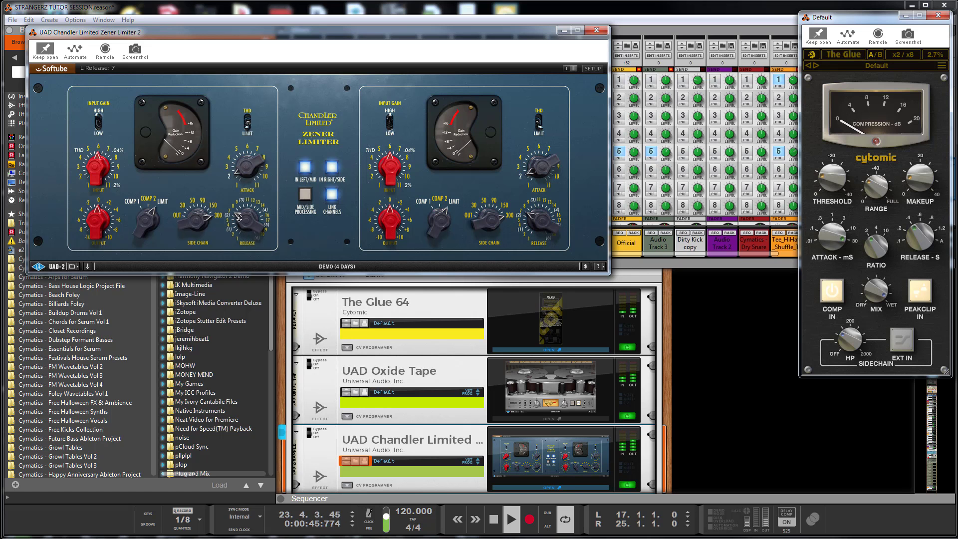
{"action": "left_click_drag", "start_coordinate": [237, 215], "coordinate": [236, 224]}
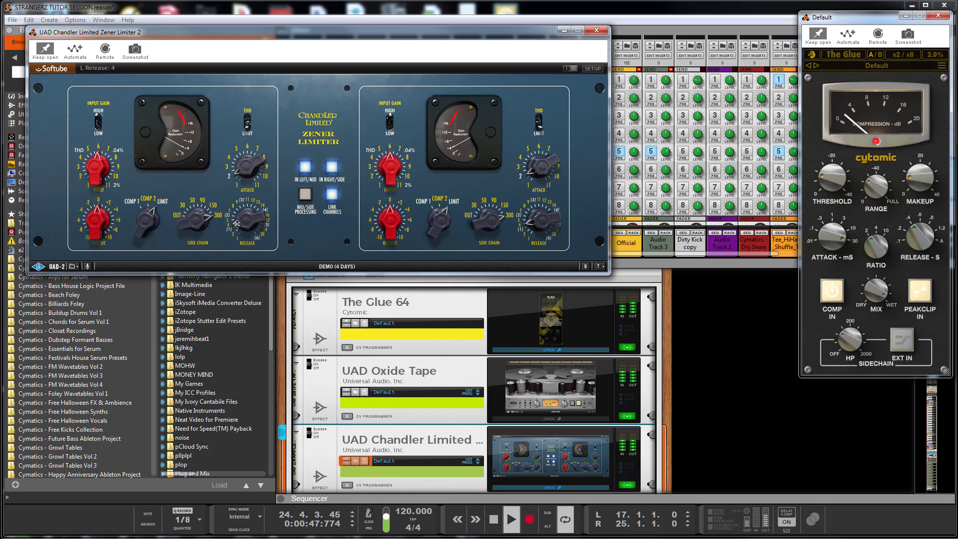
- Set the Zener Limiter's attack to 2, its input to 7, and its output to +2 dB
{"action": "left_click_drag", "start_coordinate": [246, 171], "coordinate": [244, 176]}
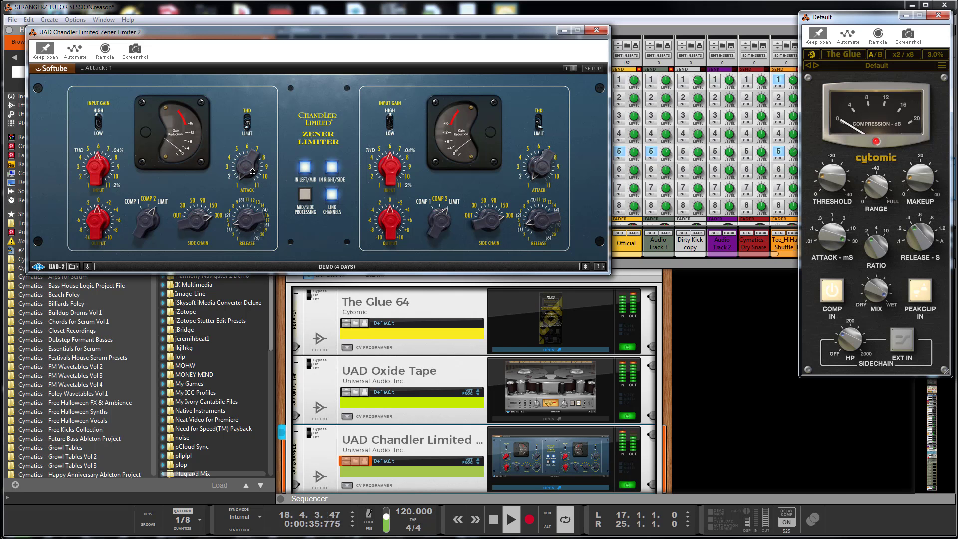
{"action": "left_click_drag", "start_coordinate": [245, 162], "coordinate": [245, 159]}
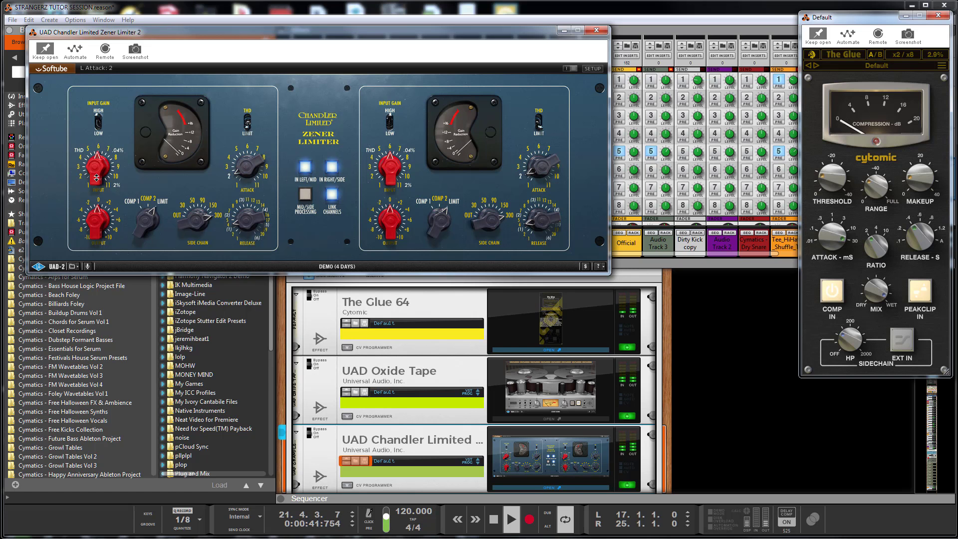
{"action": "left_click_drag", "start_coordinate": [96, 176], "coordinate": [93, 169]}
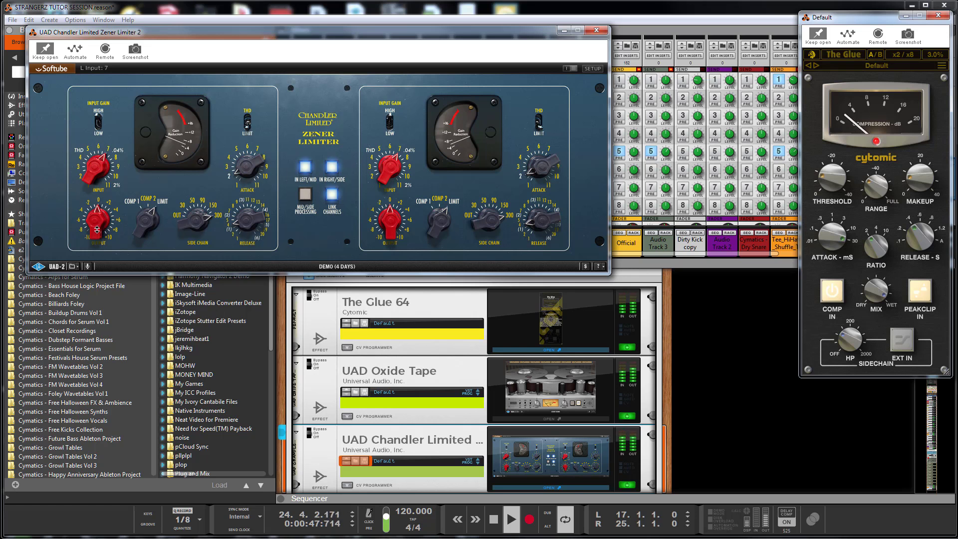
{"action": "left_click_drag", "start_coordinate": [97, 228], "coordinate": [94, 218]}
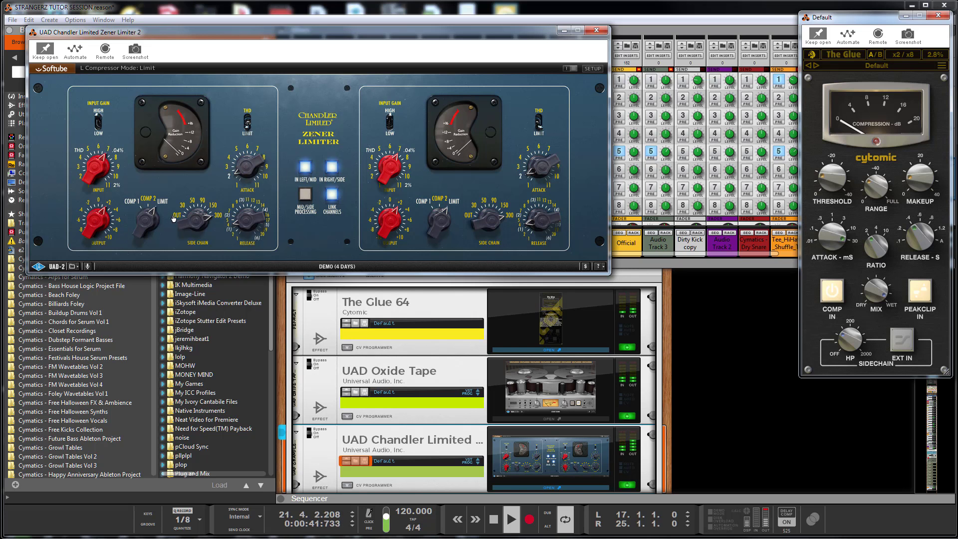
- Set the Zener Limiter's side chain to 150 Hz and audition slower attacks before settling on attack 2 and output +2 dB
{"action": "left_click_drag", "start_coordinate": [191, 219], "coordinate": [192, 239]}
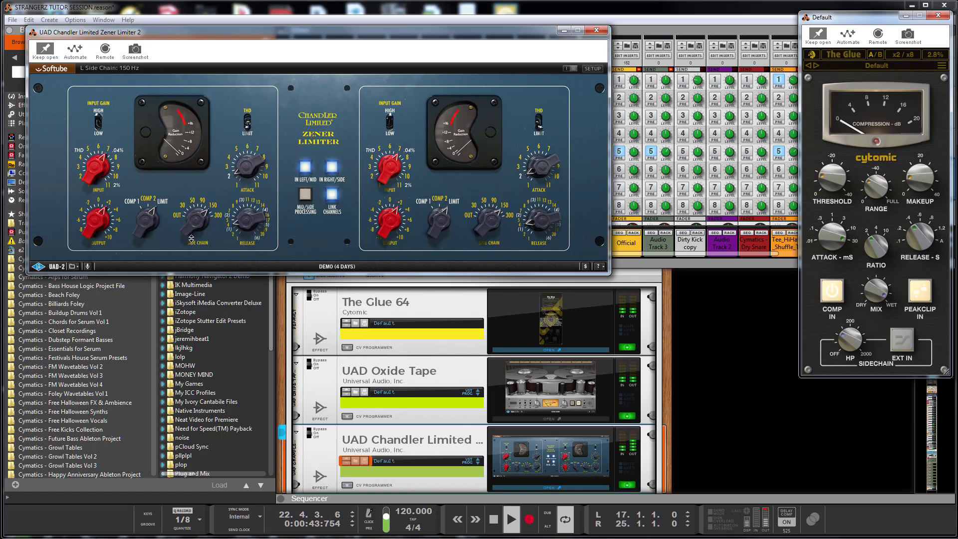
{"action": "left_click_drag", "start_coordinate": [239, 175], "coordinate": [243, 149]}
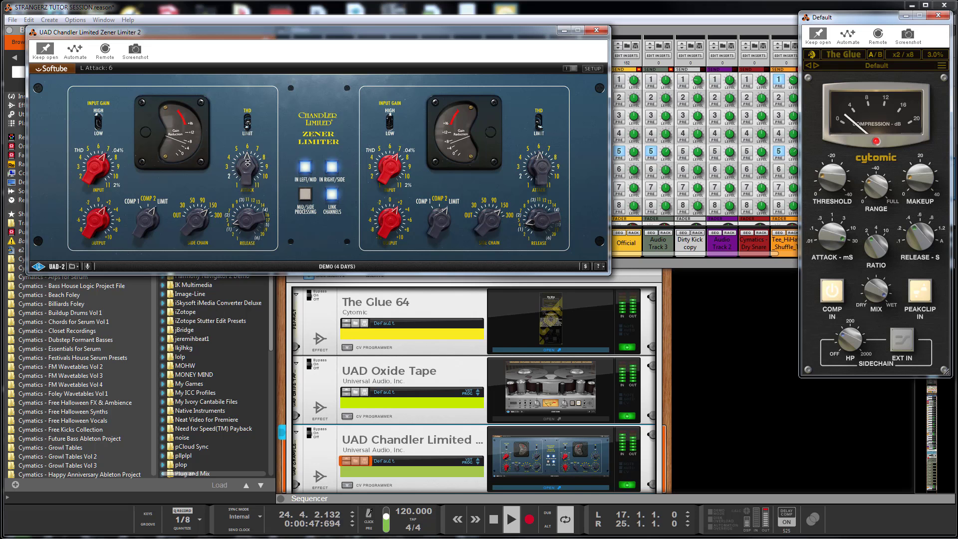
{"action": "left_click_drag", "start_coordinate": [247, 162], "coordinate": [244, 169]}
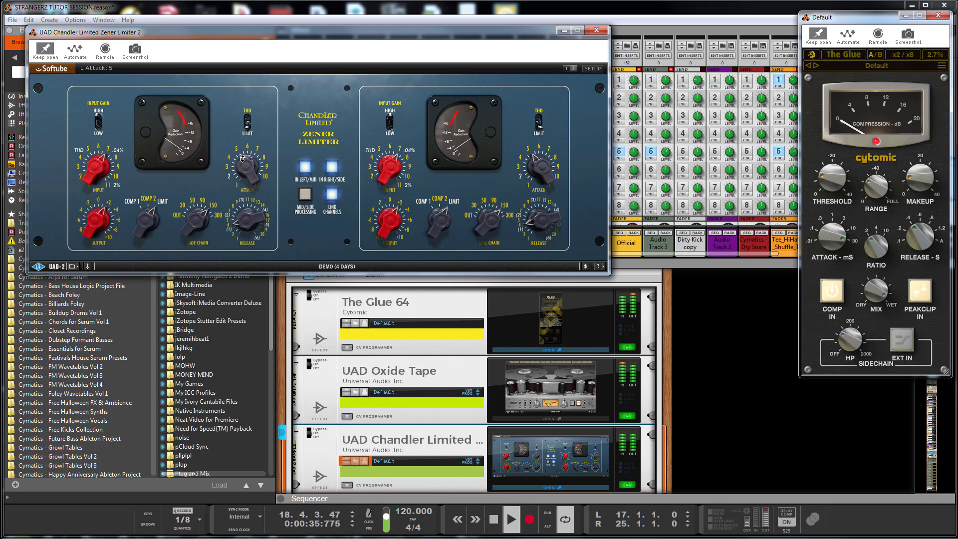
{"action": "left_click_drag", "start_coordinate": [237, 168], "coordinate": [238, 168]}
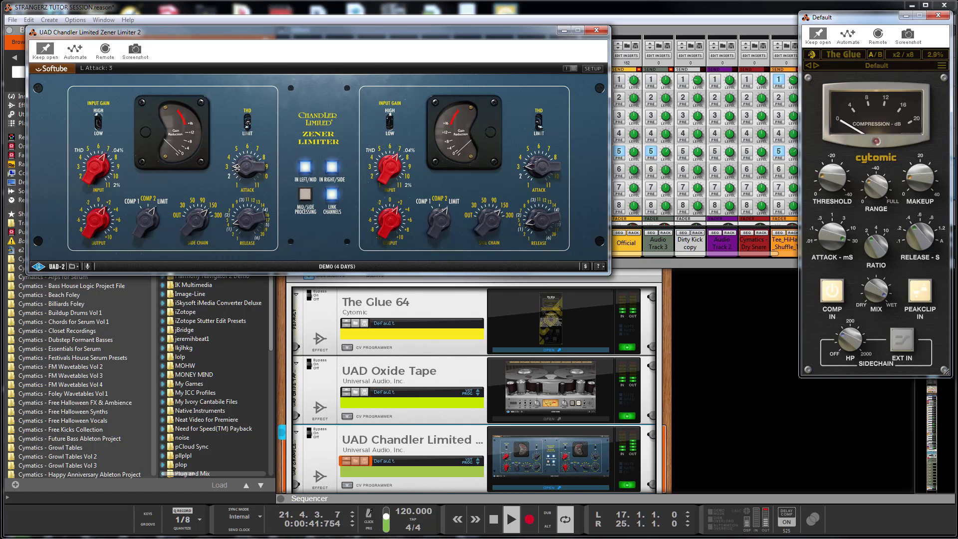
{"action": "left_click_drag", "start_coordinate": [237, 167], "coordinate": [238, 175]}
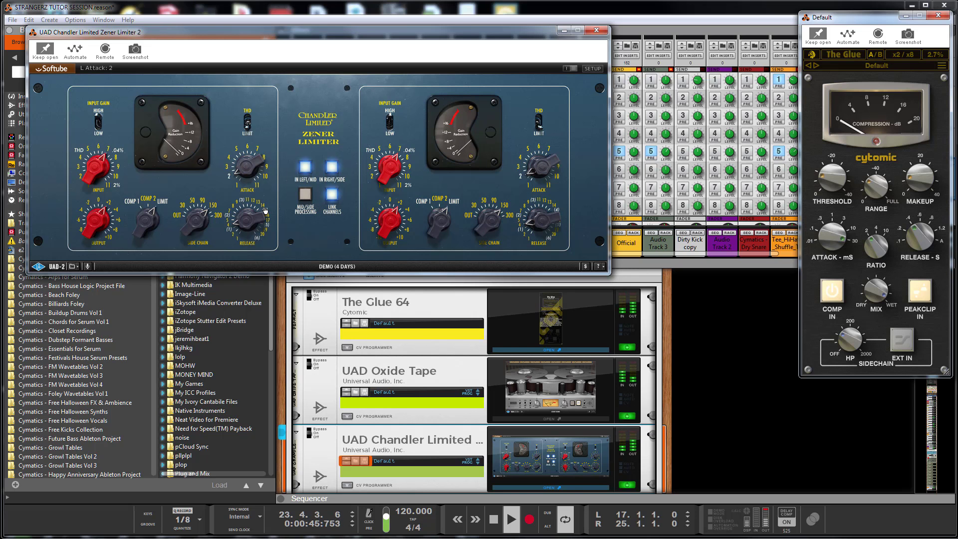
{"action": "left_click", "coordinate": [94, 225]}
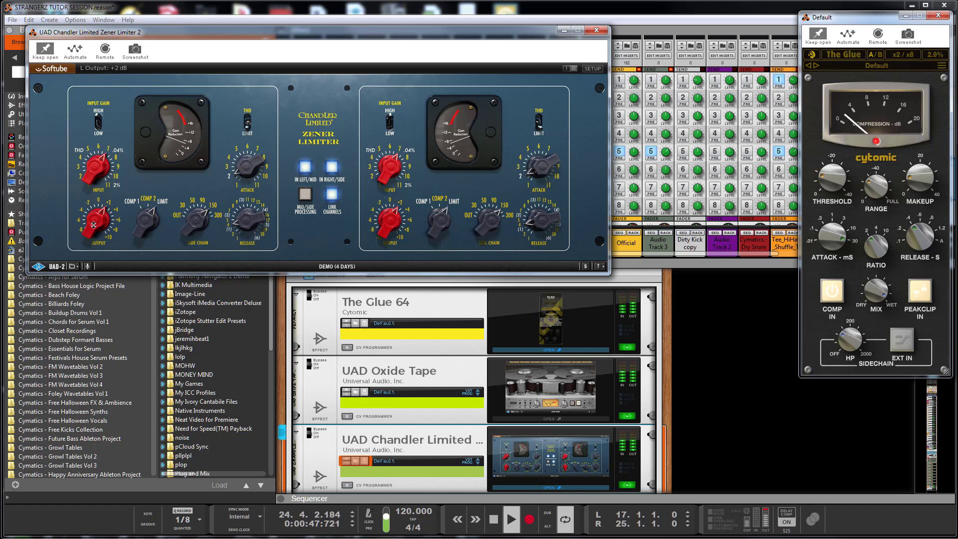
{"action": "left_click_drag", "start_coordinate": [92, 225], "coordinate": [92, 224]}
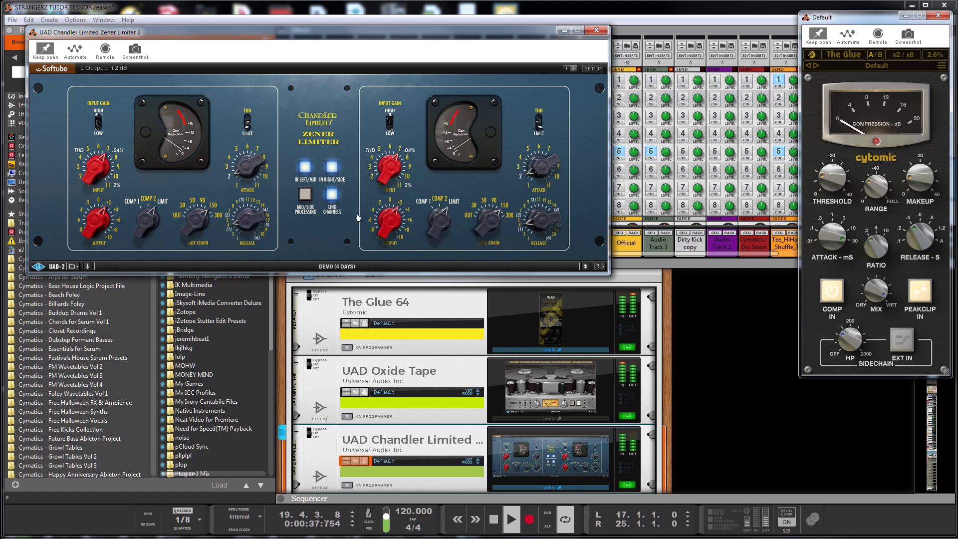
- Close the Zener Limiter and The Glue windows and enlarge the rack area to show the whole master insert chain
{"action": "left_click", "coordinate": [596, 31]}
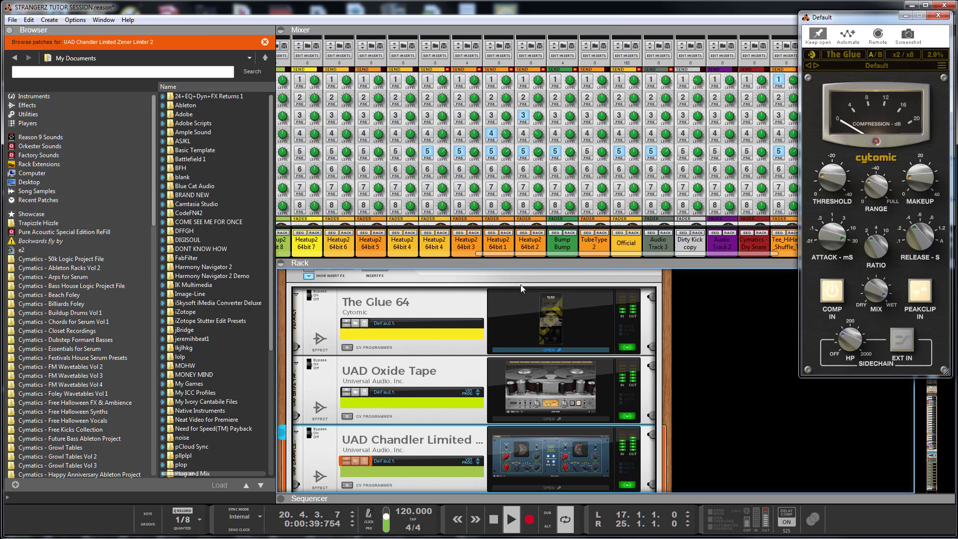
{"action": "left_click_drag", "start_coordinate": [527, 269], "coordinate": [538, 194]}
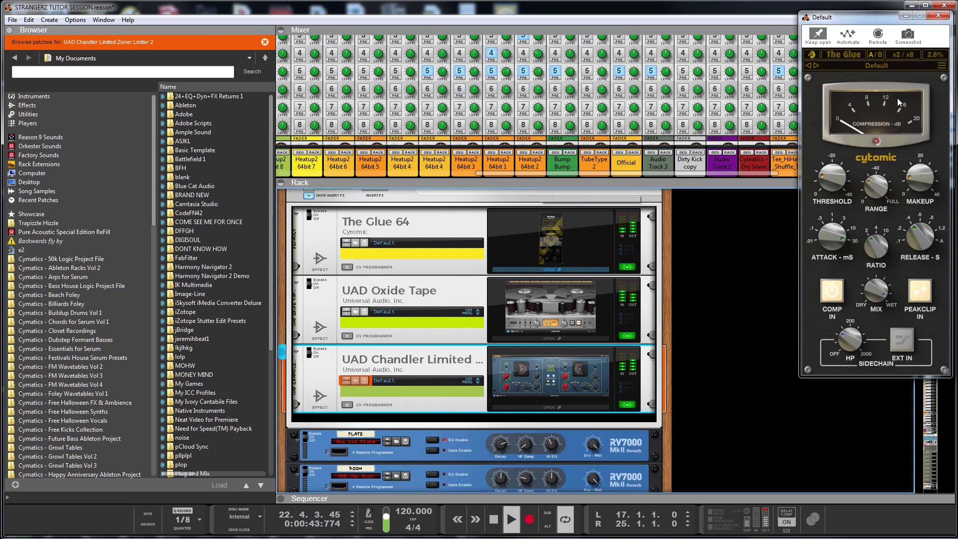
{"action": "left_click", "coordinate": [944, 18]}
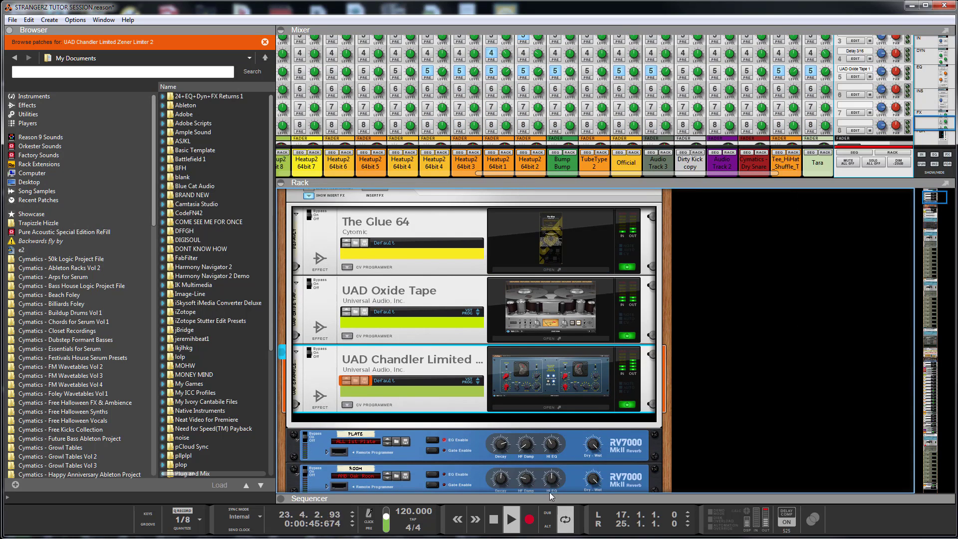
- Stop and return to the song start, expand the sequencer, and play the song from bar 11
{"action": "key", "text": "KP_0"}
{"action": "key", "text": "KP_0"}
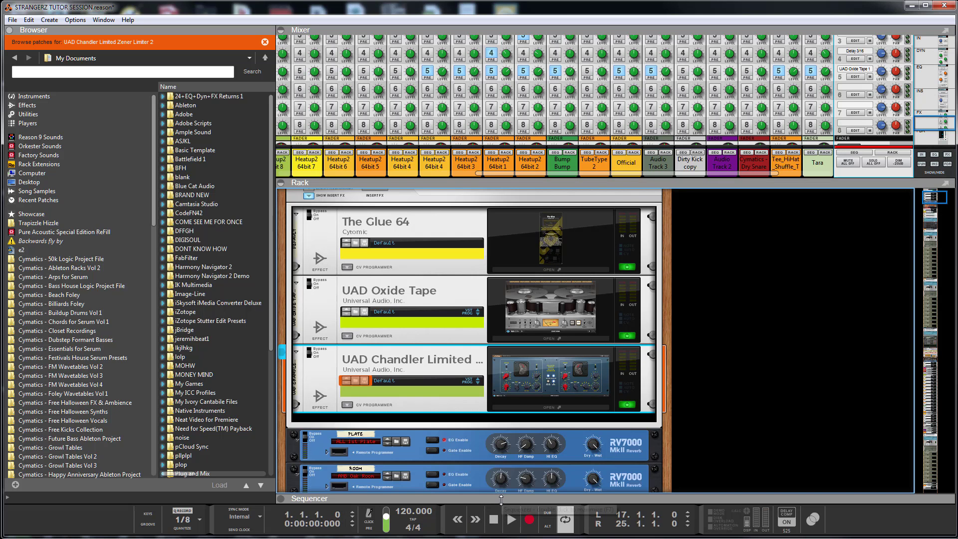
{"action": "left_click_drag", "start_coordinate": [501, 498], "coordinate": [501, 253]}
{"action": "left_click", "coordinate": [474, 289]}
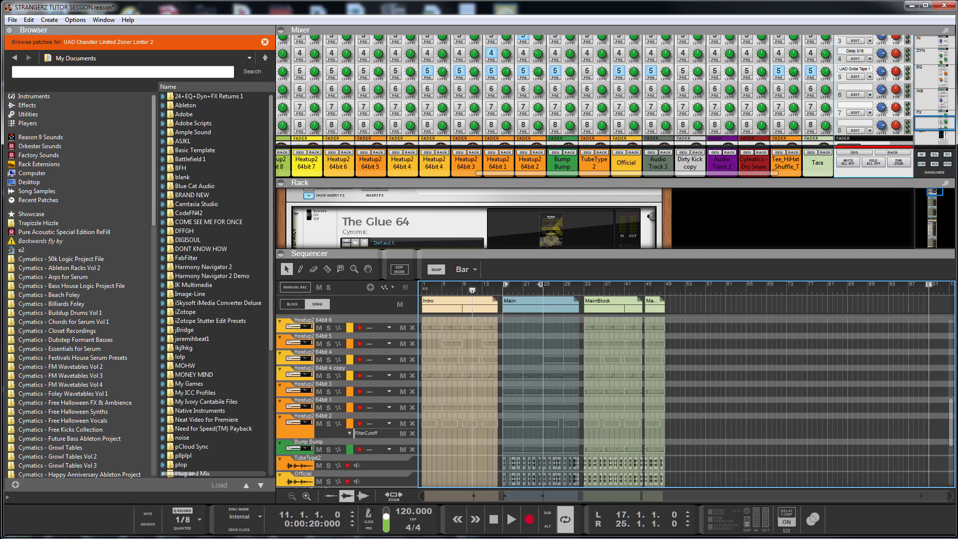
{"action": "key", "text": "space"}
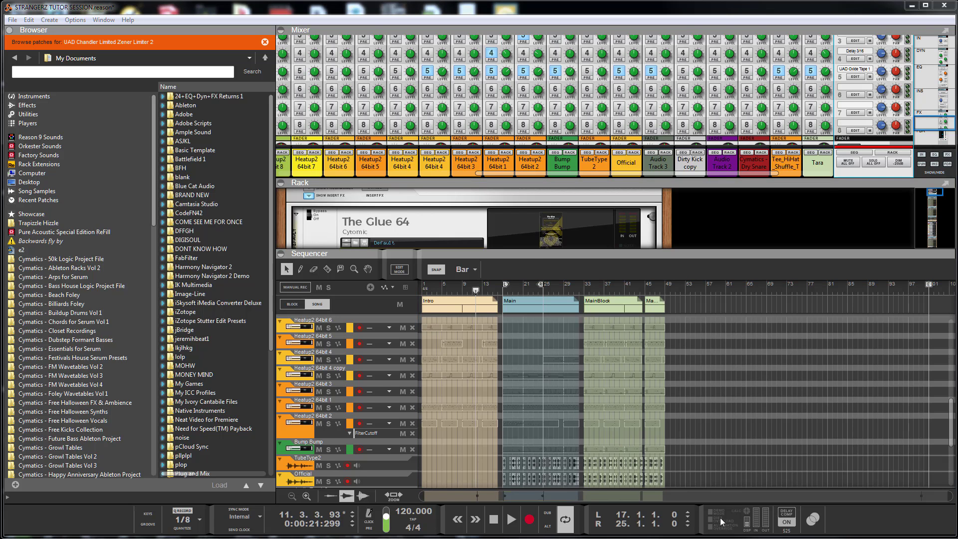
- Enlarge the rack area to reveal the Zener Limiter in the master inserts, and search the effects for "zener"
{"action": "left_click_drag", "start_coordinate": [535, 255], "coordinate": [556, 396]}
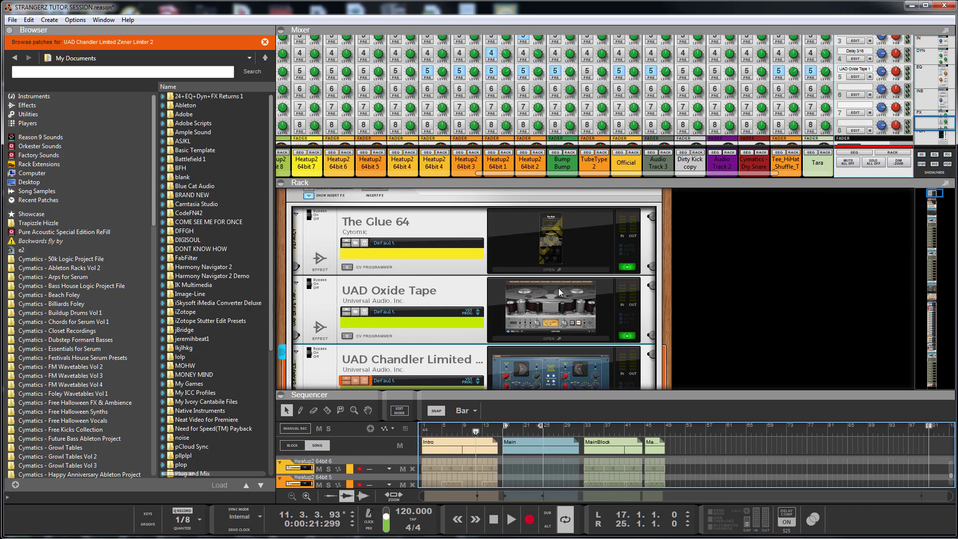
{"action": "scroll", "coordinate": [551, 290], "scroll_direction": "down", "scroll_amount": 3}
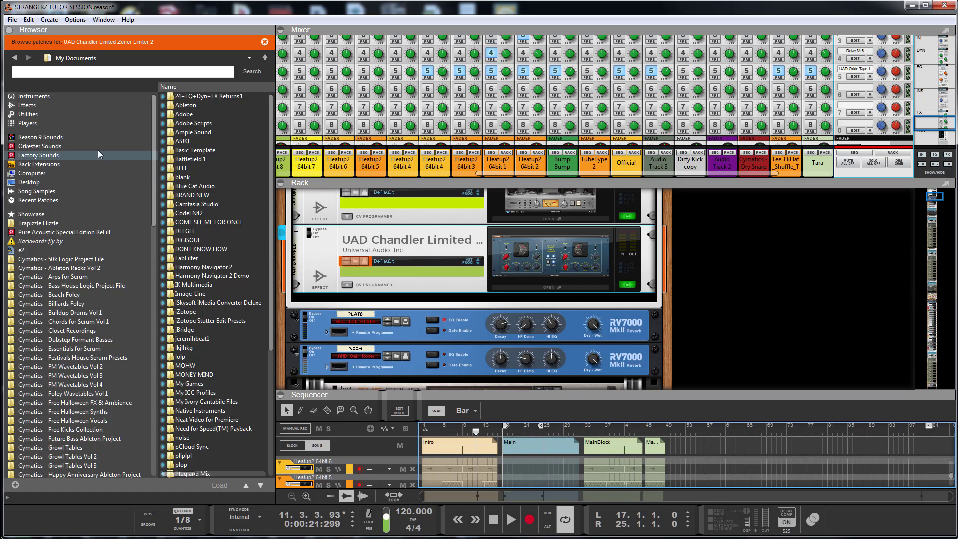
{"action": "left_click", "coordinate": [27, 105]}
{"action": "left_click", "coordinate": [68, 73]}
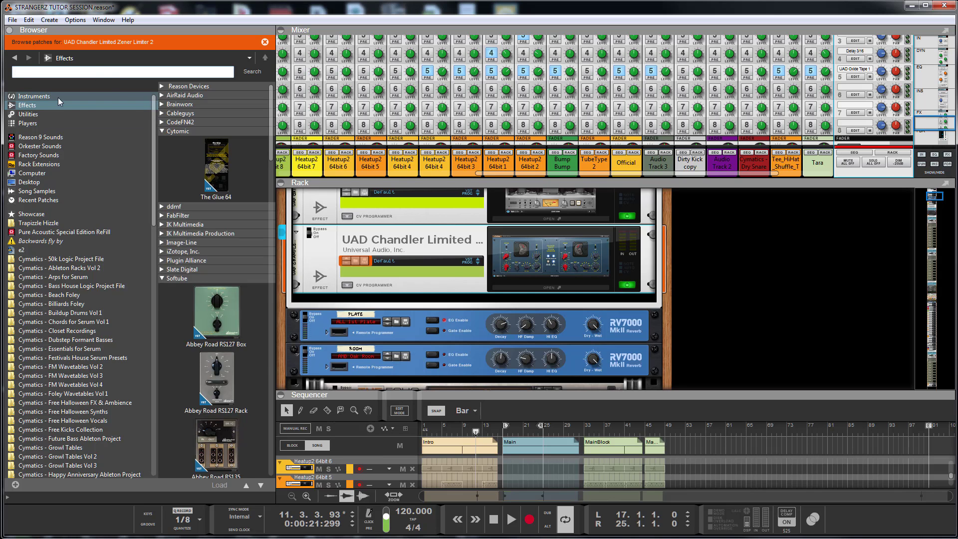
{"action": "type", "text": "zener"}
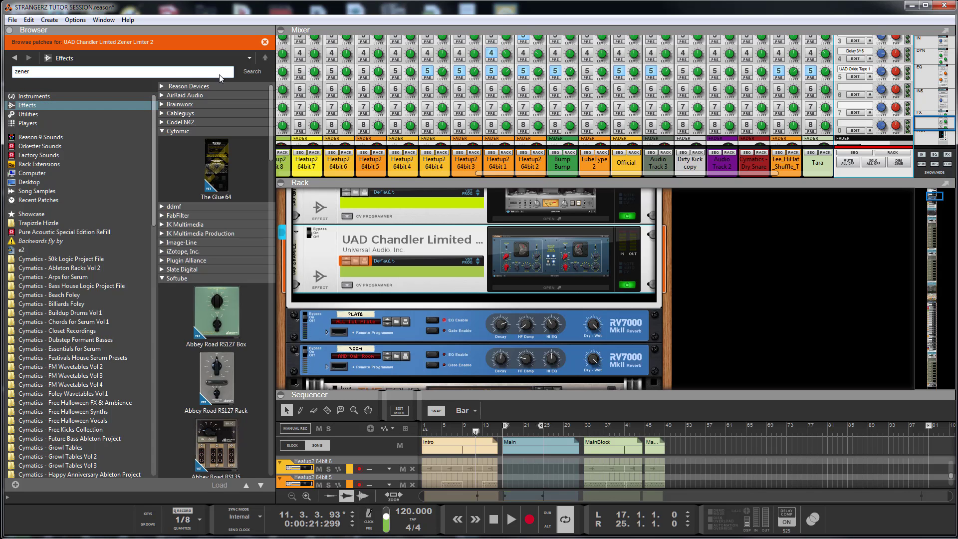
{"action": "left_click", "coordinate": [253, 73]}
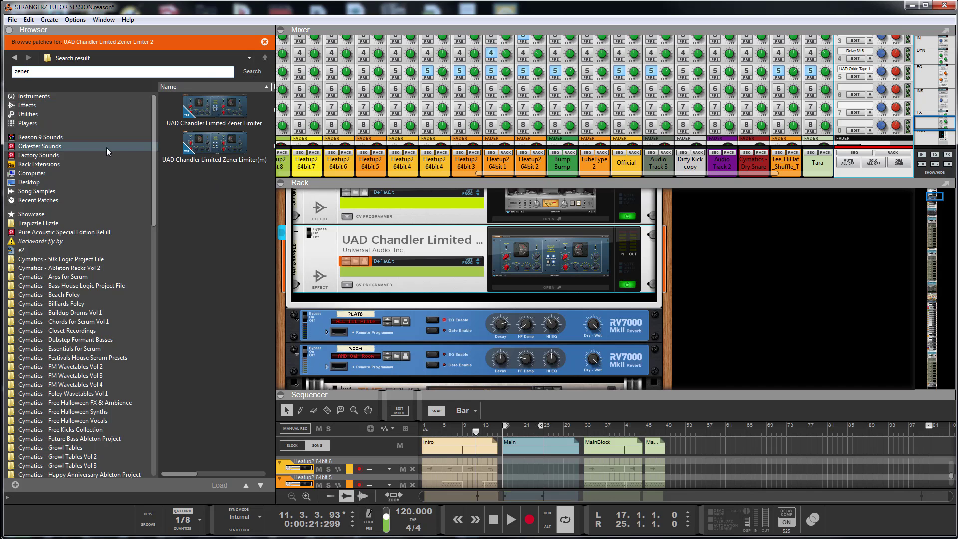
- Show the full effects list again and collapse its Softube and Cytomic groups
{"action": "left_click", "coordinate": [32, 107]}
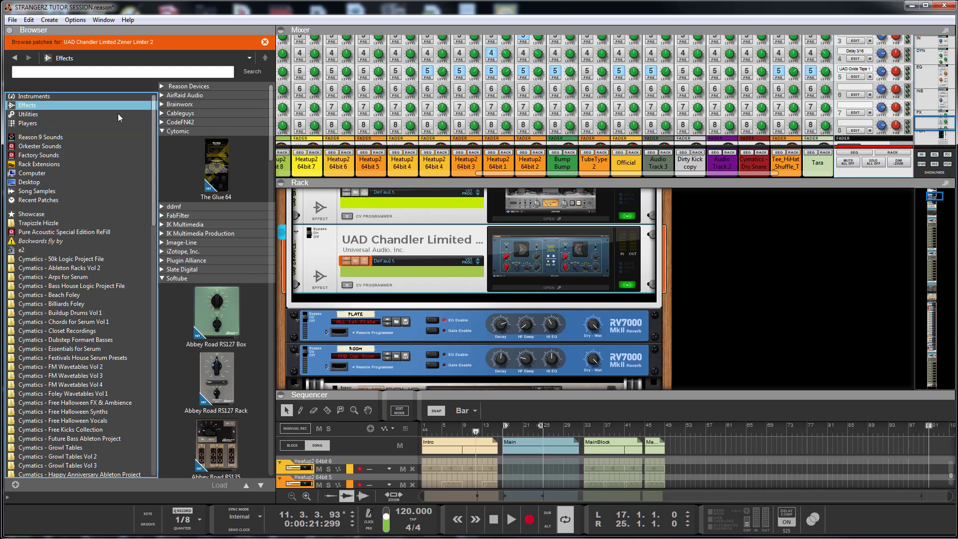
{"action": "scroll", "coordinate": [271, 113], "scroll_direction": "down", "scroll_amount": 5}
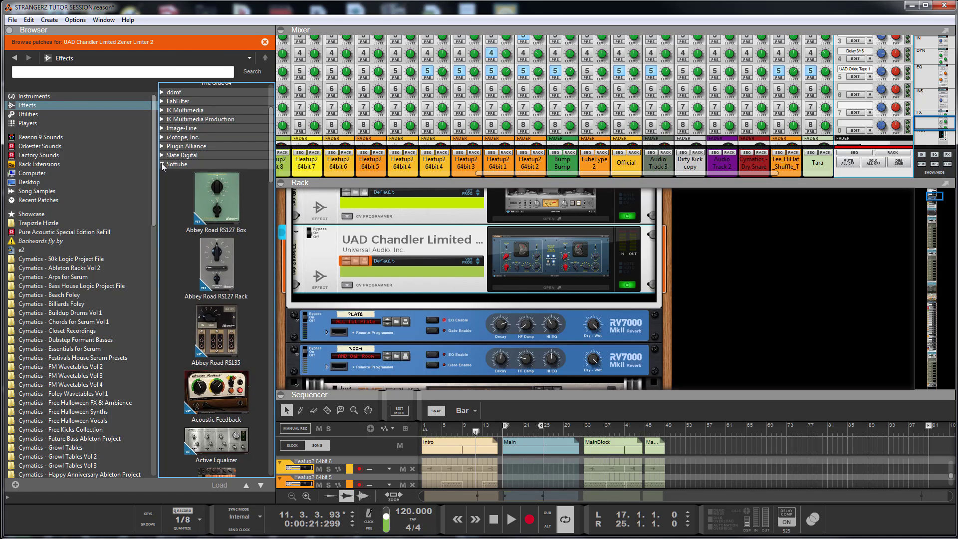
{"action": "left_click", "coordinate": [163, 165]}
{"action": "left_click", "coordinate": [163, 131]}
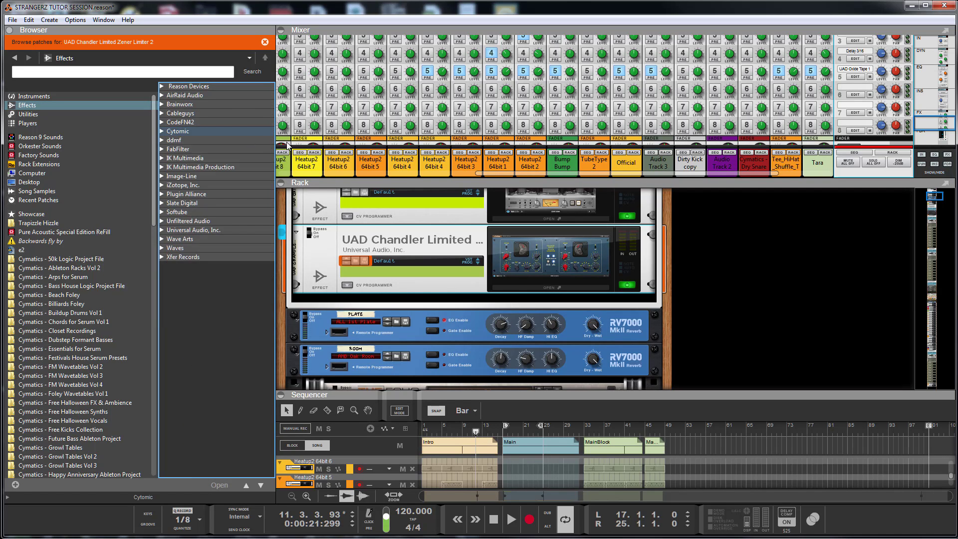
- Expand the Waves and Universal Audio, Inc. effect groups and look through the Universal Audio plug-ins
{"action": "double_click", "coordinate": [175, 248]}
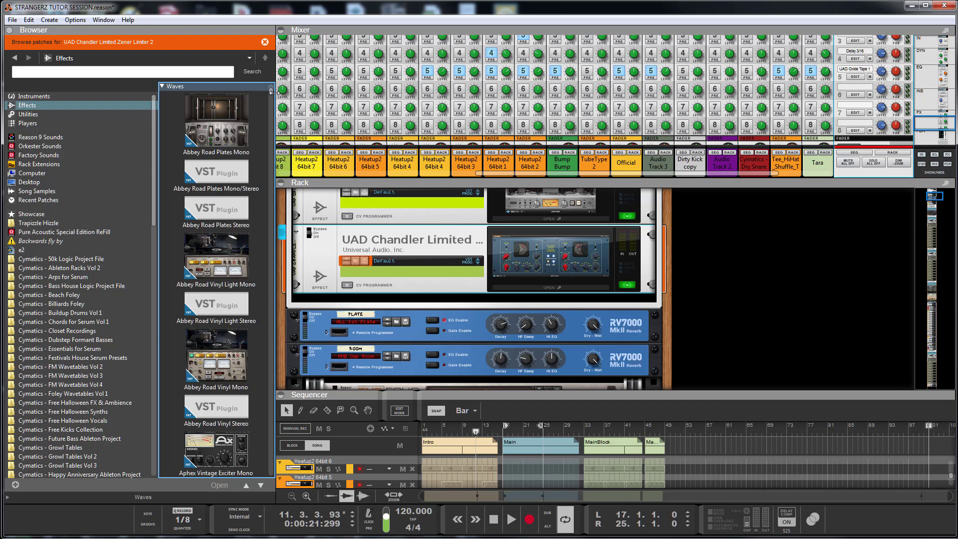
{"action": "mouse_move", "coordinate": [273, 96]}
{"action": "left_mouse_down"}
{"action": "mouse_move", "coordinate": [276, 131]}
{"action": "mouse_move", "coordinate": [282, 89]}
{"action": "left_mouse_up"}
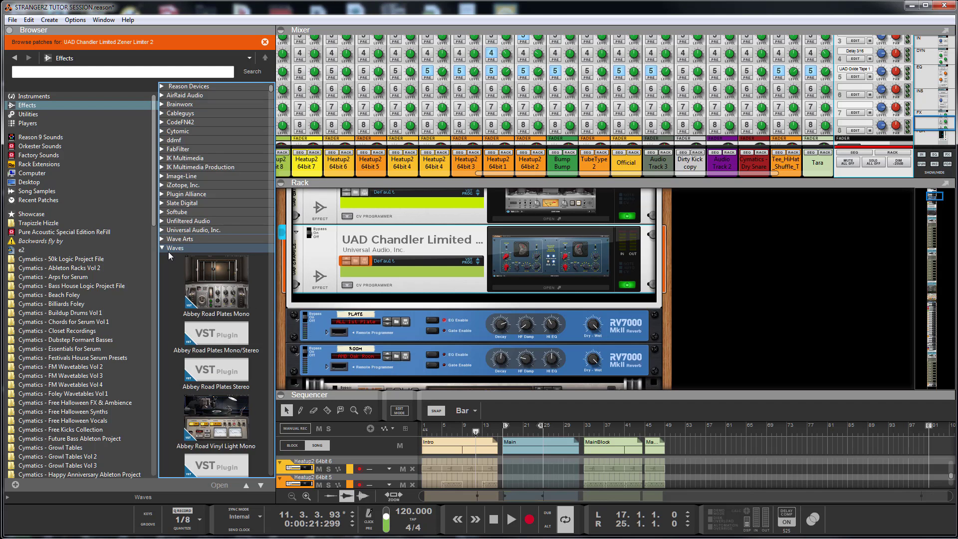
{"action": "left_click", "coordinate": [186, 230]}
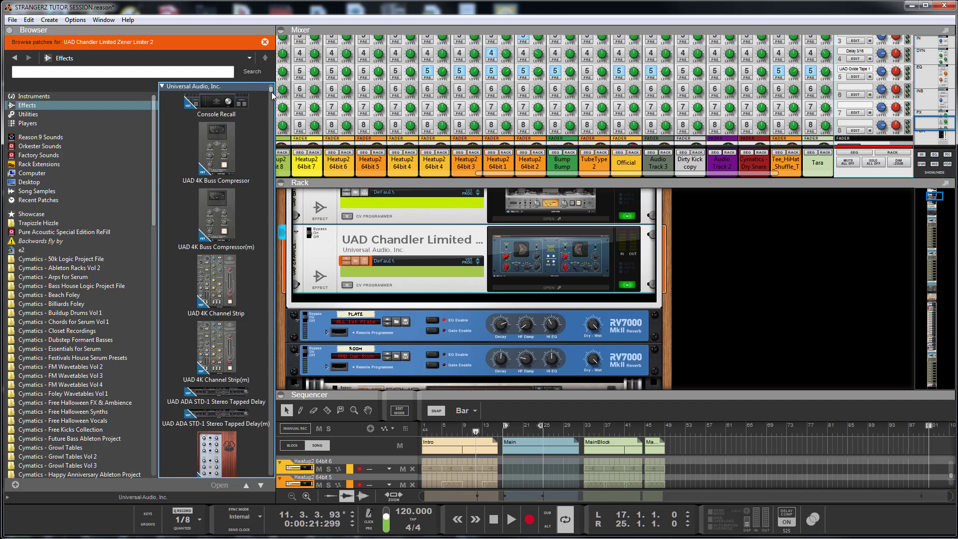
{"action": "left_click_drag", "start_coordinate": [272, 95], "coordinate": [272, 101]}
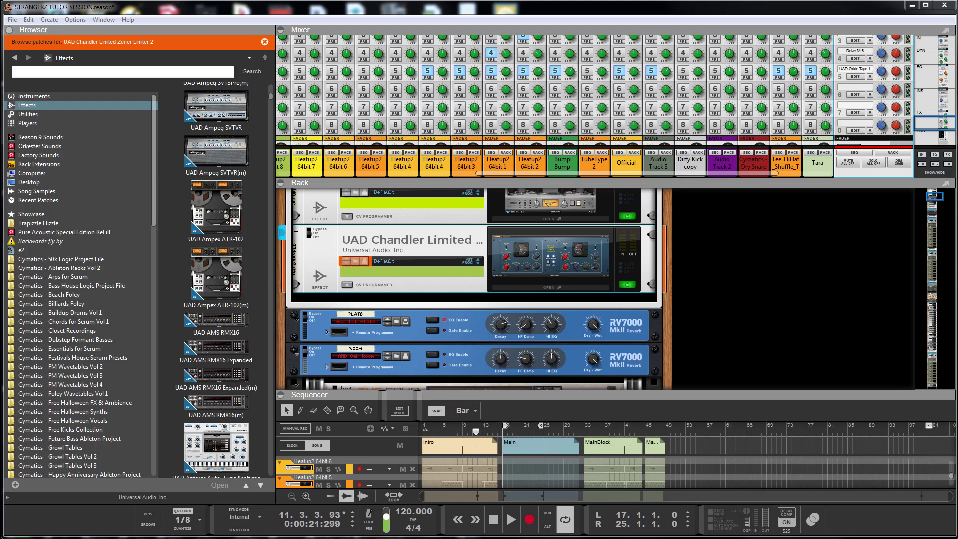
- Switch to a new Chrome window, search Google for "uad", and open Universal Audio's Plug-Ins page
{"action": "left_click_drag", "start_coordinate": [957, 399], "coordinate": [263, 41]}
{"action": "left_click_drag", "start_coordinate": [585, 487], "coordinate": [936, 530]}
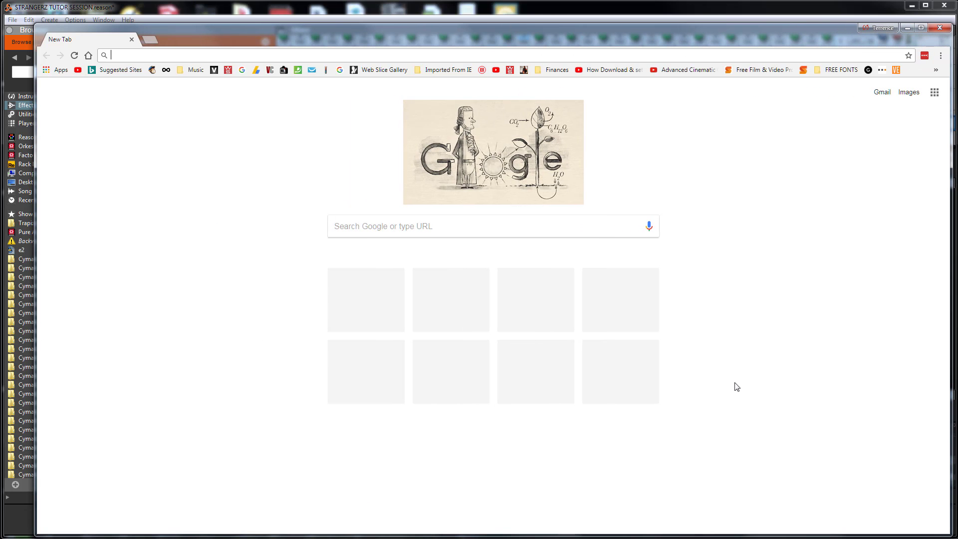
{"action": "type", "text": "uad"}
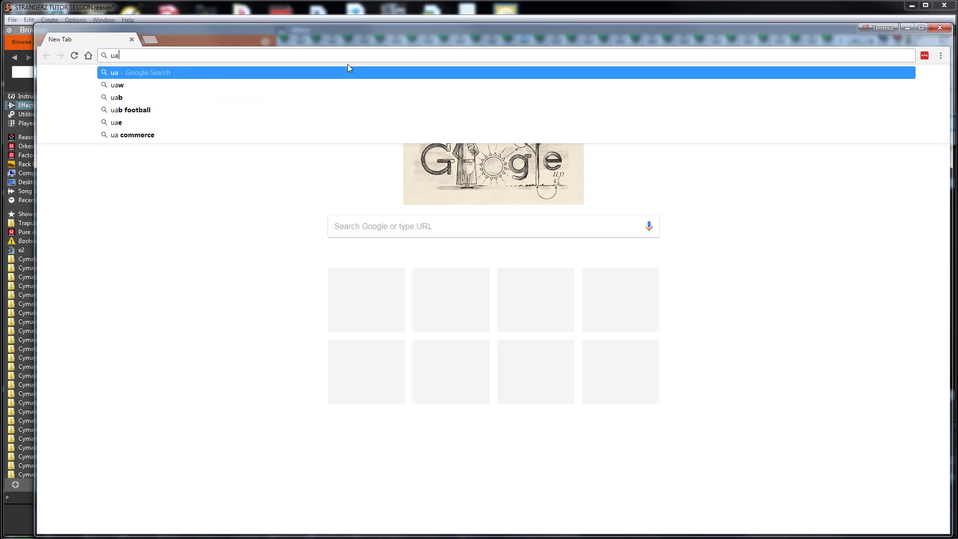
{"action": "key", "text": "Return"}
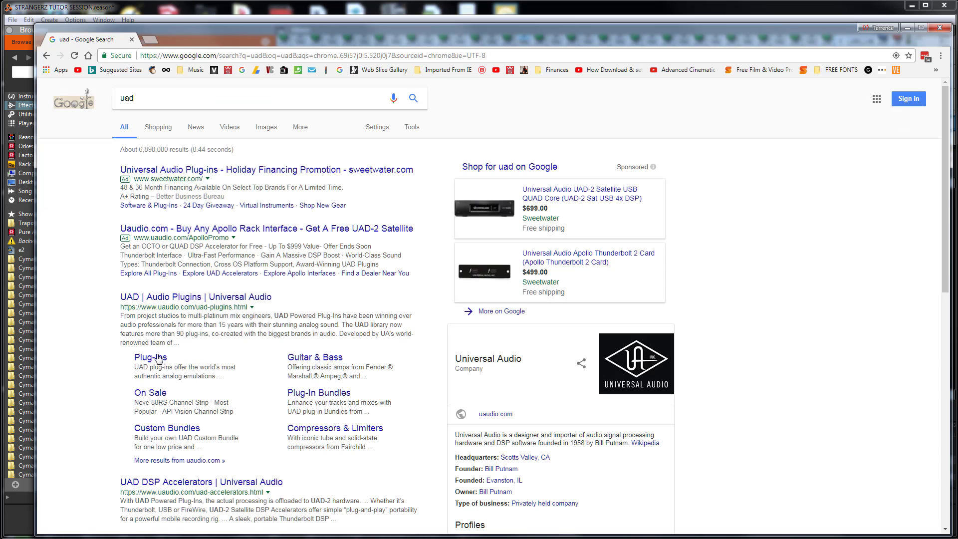
{"action": "left_click", "coordinate": [156, 359]}
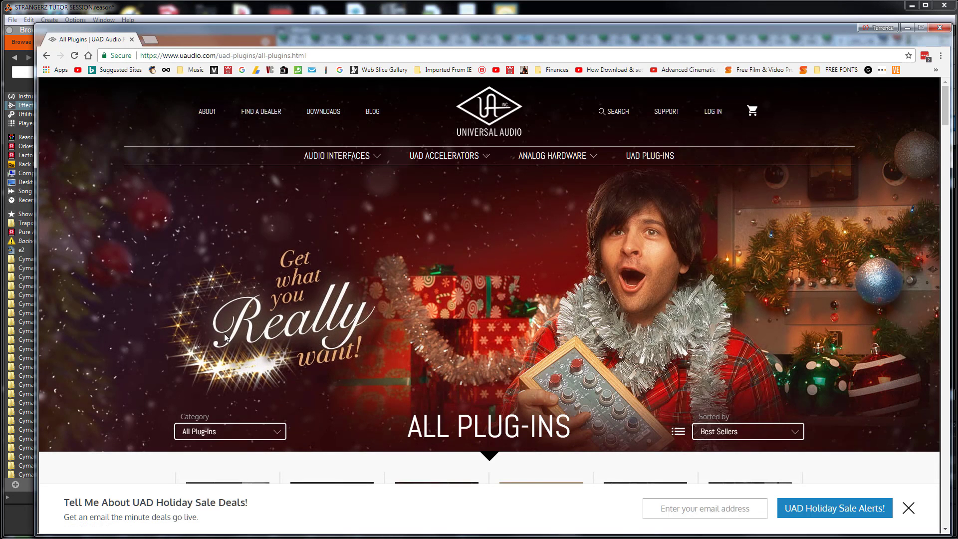
- Browse the All Plug-Ins catalogue, open the Oxide Tape Recorder product page, and return to the catalogue
{"action": "scroll", "coordinate": [635, 257], "scroll_direction": "down", "scroll_amount": 4}
{"action": "scroll", "coordinate": [633, 250], "scroll_direction": "down", "scroll_amount": 2}
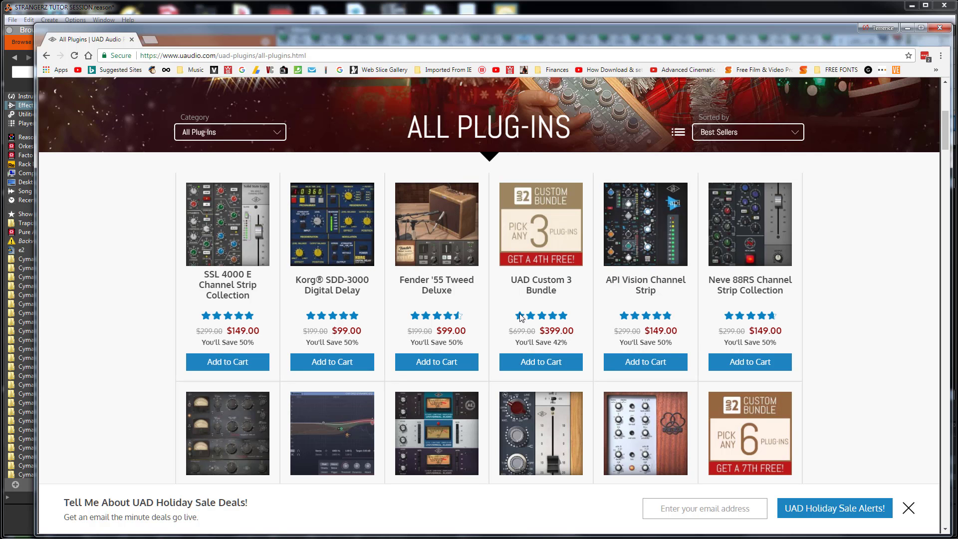
{"action": "scroll", "coordinate": [505, 309], "scroll_direction": "down", "scroll_amount": 1}
{"action": "scroll", "coordinate": [503, 310], "scroll_direction": "down", "scroll_amount": 1}
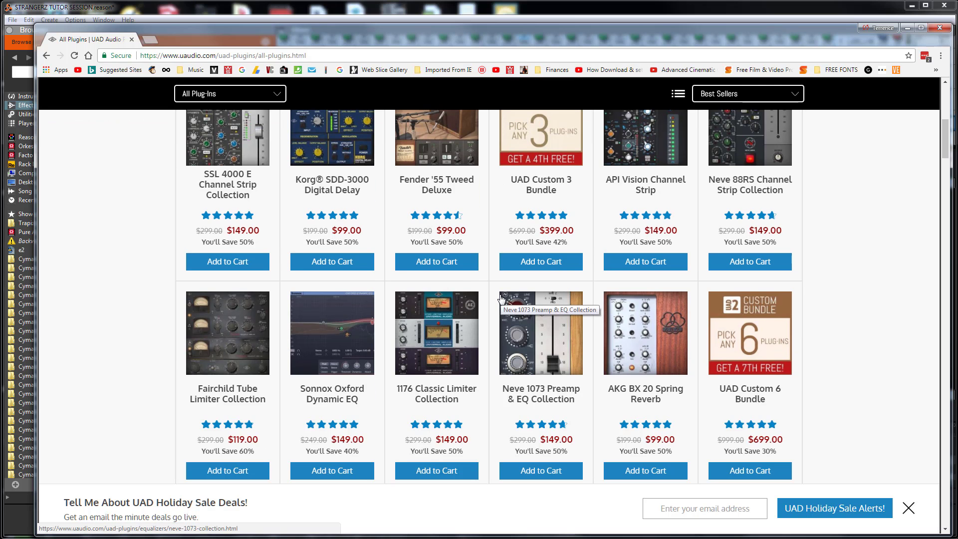
{"action": "scroll", "coordinate": [501, 298], "scroll_direction": "down", "scroll_amount": 2}
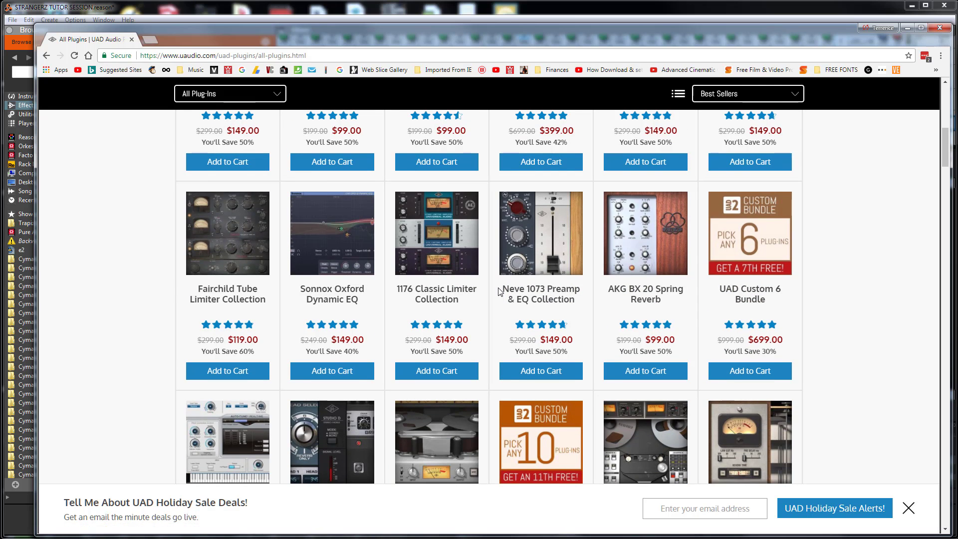
{"action": "scroll", "coordinate": [498, 293], "scroll_direction": "down", "scroll_amount": 2}
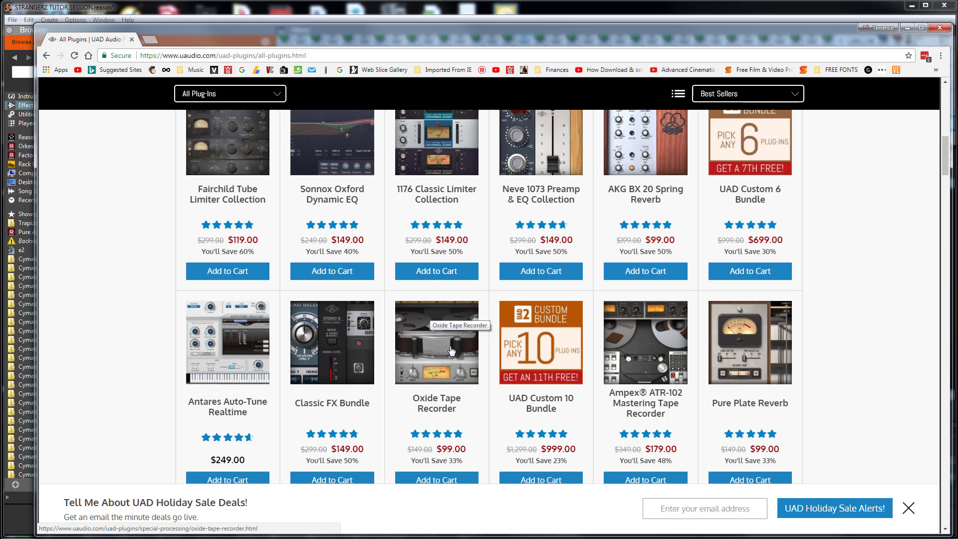
{"action": "left_click", "coordinate": [448, 403]}
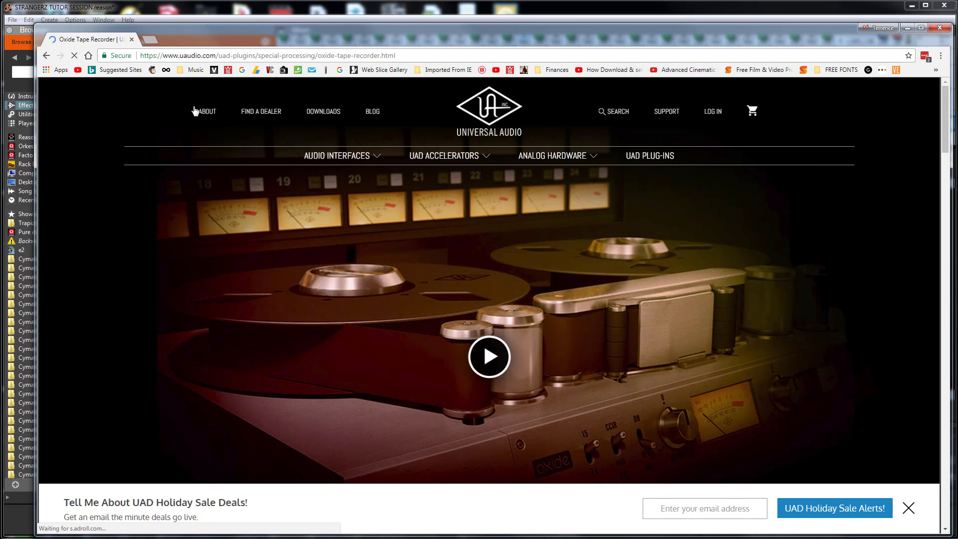
{"action": "left_click", "coordinate": [46, 55]}
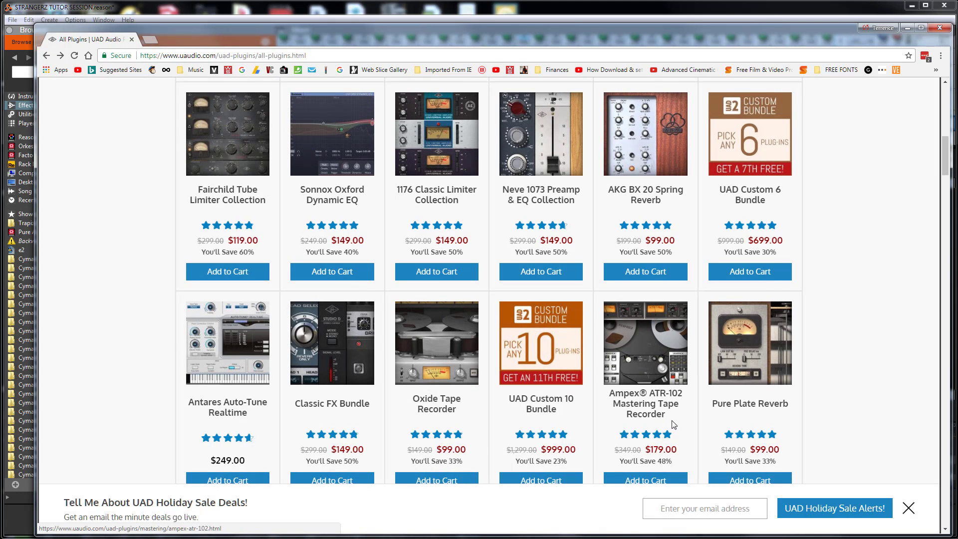
- Open the Ampex ATR-102 Mastering Tape Recorder page, view its overview section, and return to the catalogue
{"action": "left_click", "coordinate": [645, 340]}
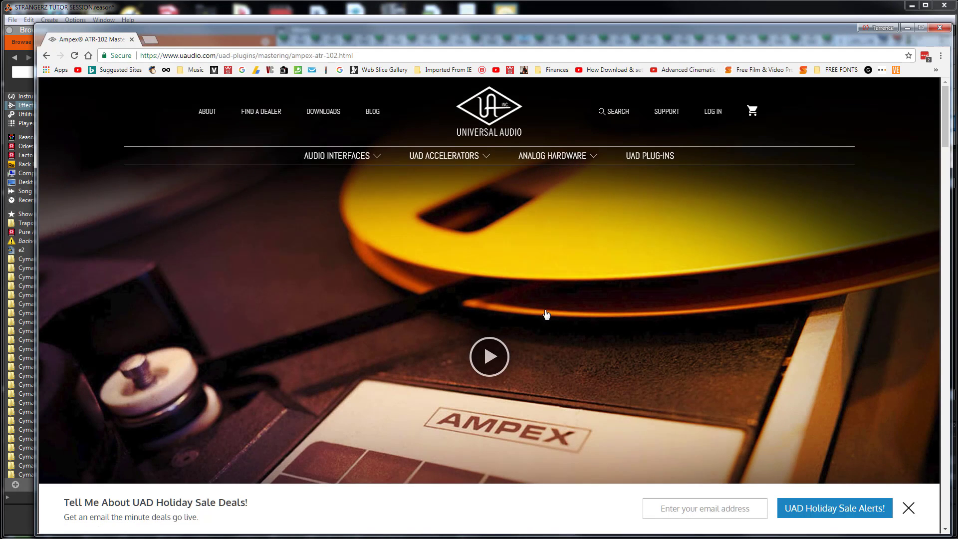
{"action": "scroll", "coordinate": [543, 303], "scroll_direction": "down", "scroll_amount": 8}
{"action": "scroll", "coordinate": [535, 292], "scroll_direction": "up", "scroll_amount": 1}
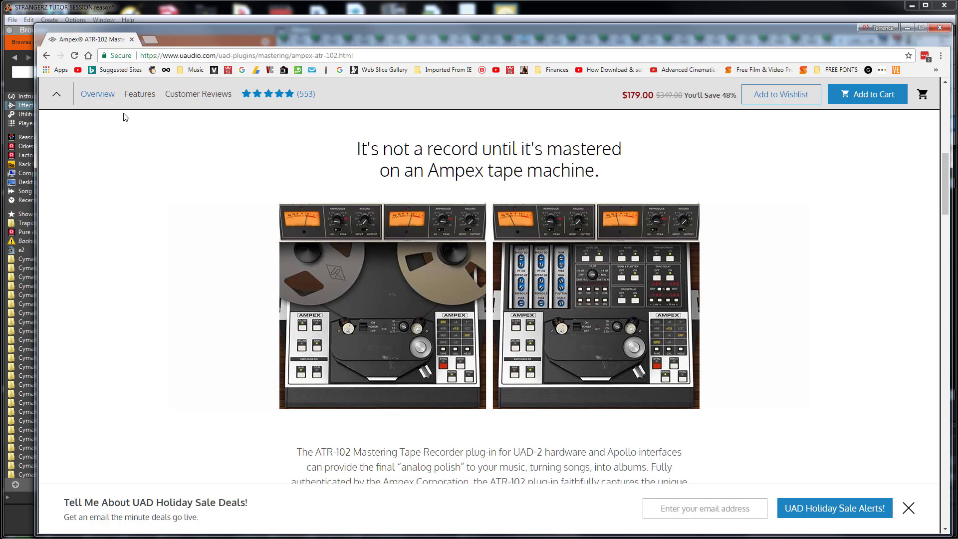
{"action": "left_click", "coordinate": [47, 56]}
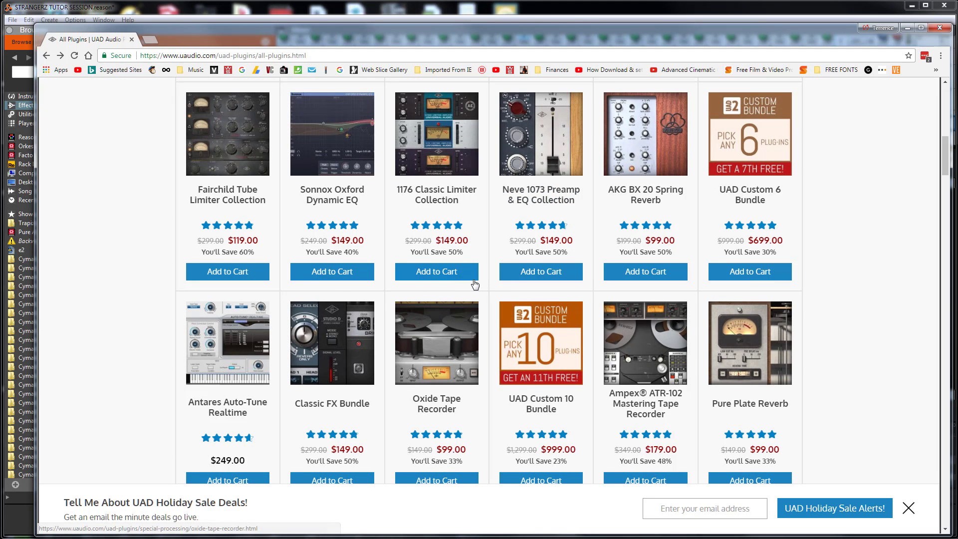
- Look further down the catalogue, view the FATSO Jr./Sr. Tape Sim. & Compressor product overview, and return to the list
{"action": "scroll", "coordinate": [693, 263], "scroll_direction": "down", "scroll_amount": 4}
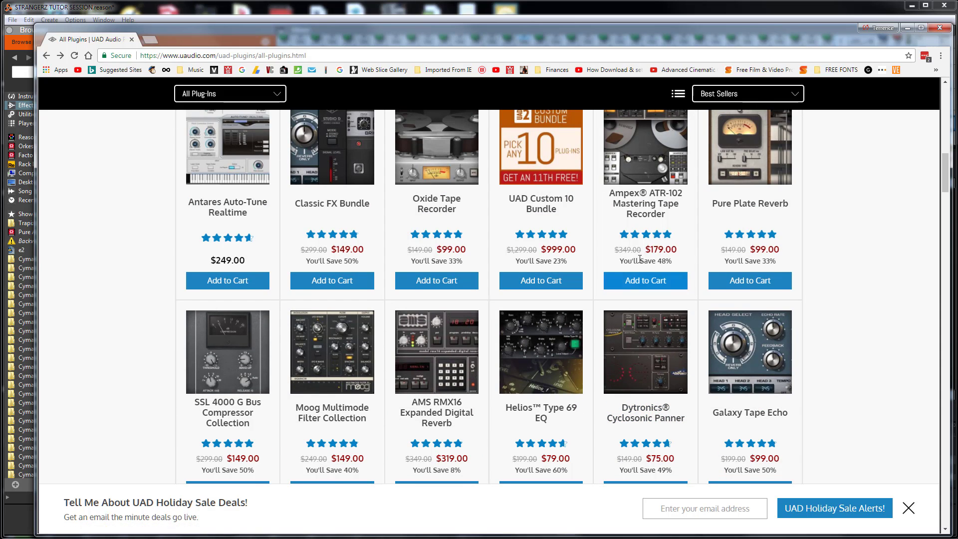
{"action": "scroll", "coordinate": [640, 260], "scroll_direction": "down", "scroll_amount": 2}
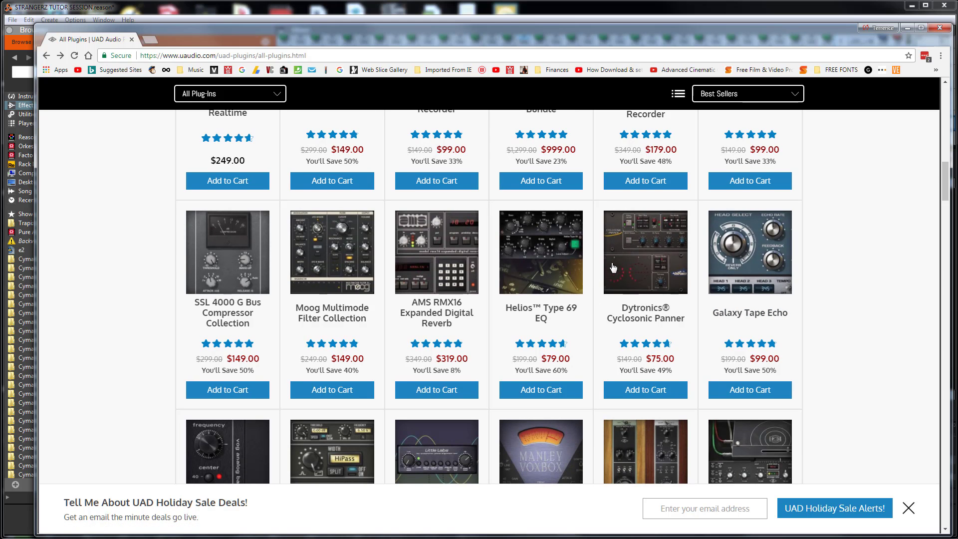
{"action": "scroll", "coordinate": [639, 215], "scroll_direction": "down", "scroll_amount": 3}
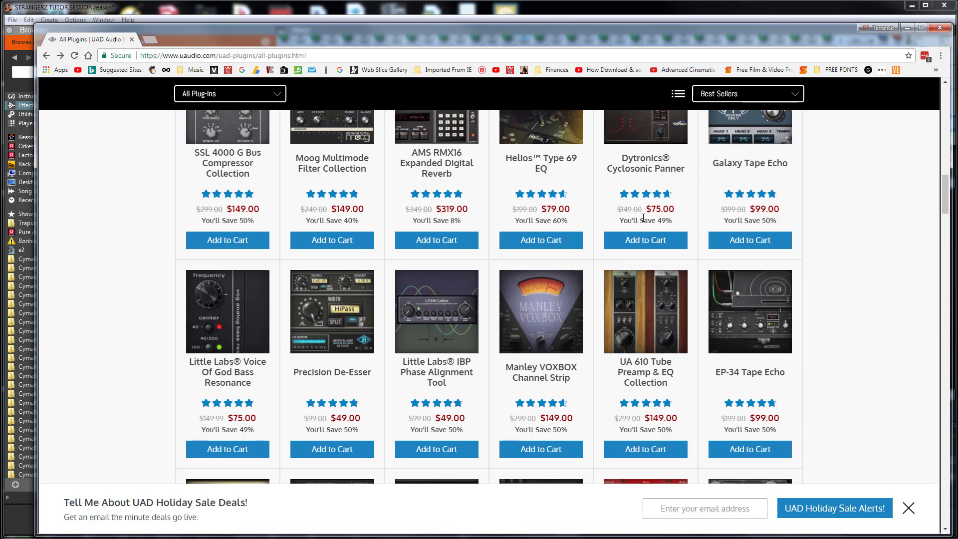
{"action": "scroll", "coordinate": [703, 222], "scroll_direction": "down", "scroll_amount": 4}
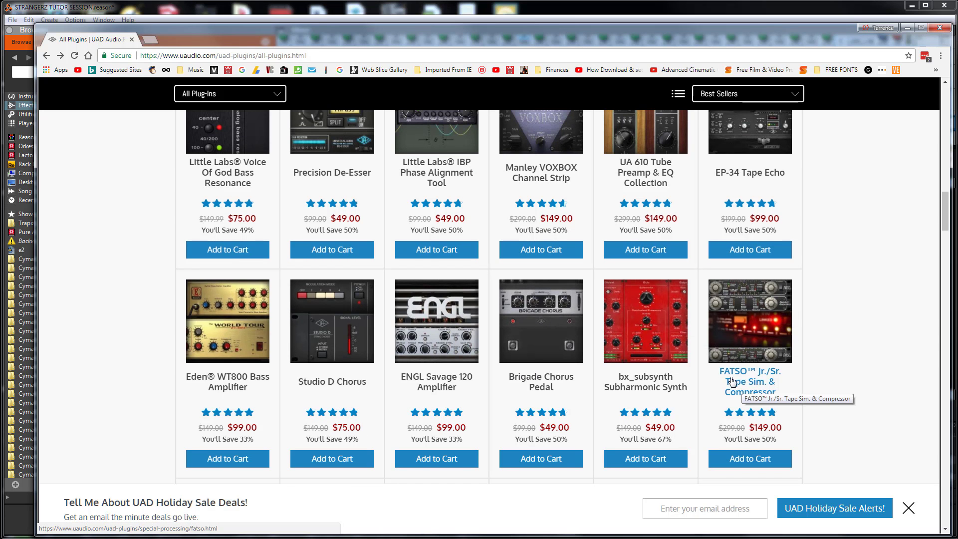
{"action": "left_click", "coordinate": [760, 374]}
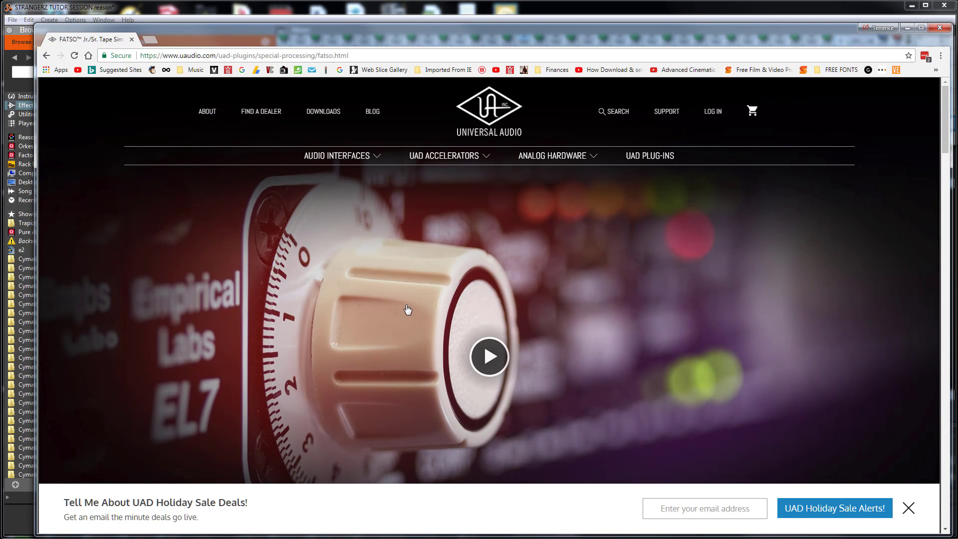
{"action": "scroll", "coordinate": [408, 309], "scroll_direction": "down", "scroll_amount": 8}
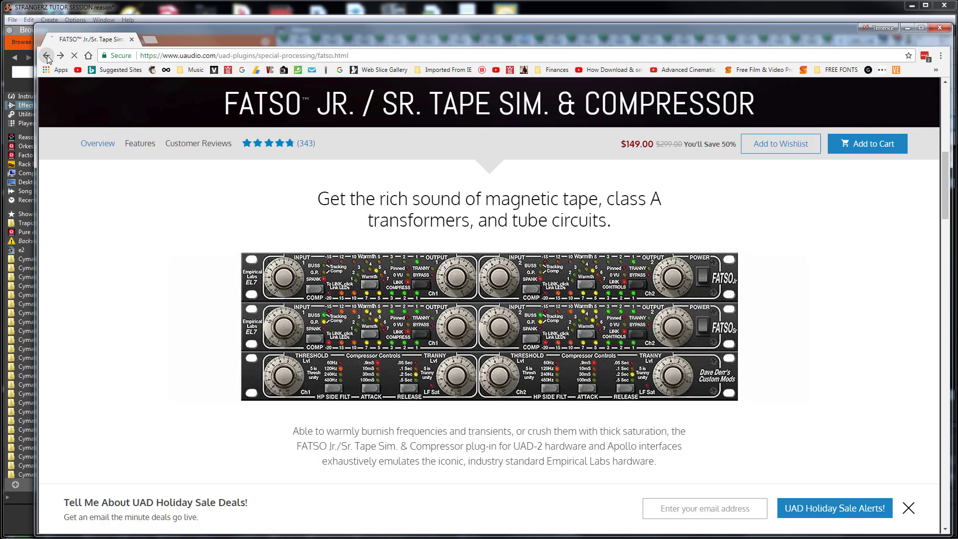
{"action": "left_click", "coordinate": [46, 56]}
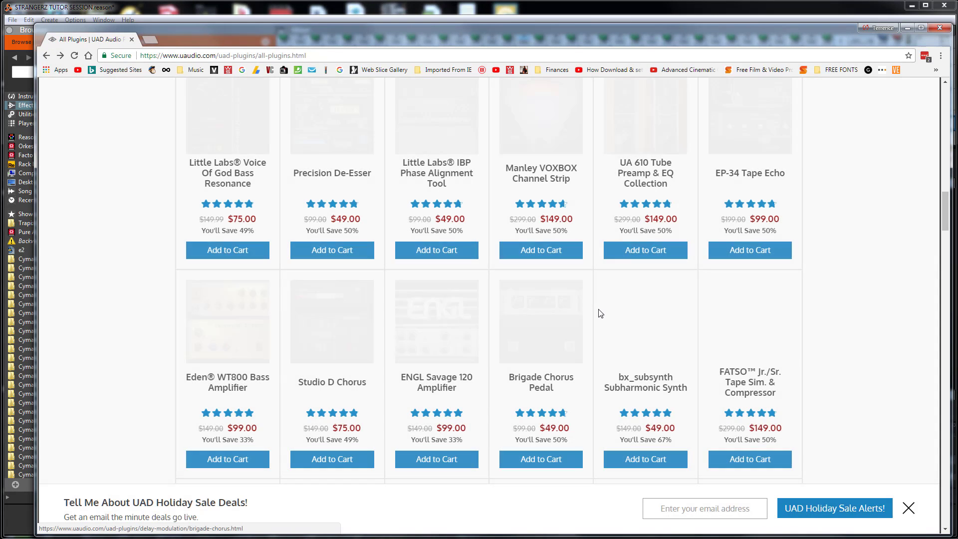
- Find the Studer A800 Multichannel Tape Recorder further down the plug-in catalogue
{"action": "scroll", "coordinate": [603, 316], "scroll_direction": "down", "scroll_amount": 4}
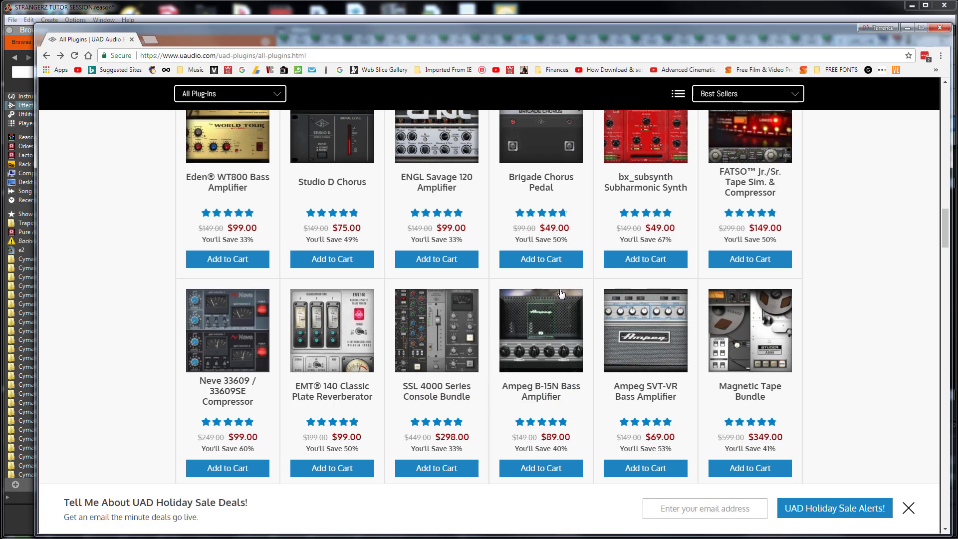
{"action": "scroll", "coordinate": [561, 293], "scroll_direction": "down", "scroll_amount": 4}
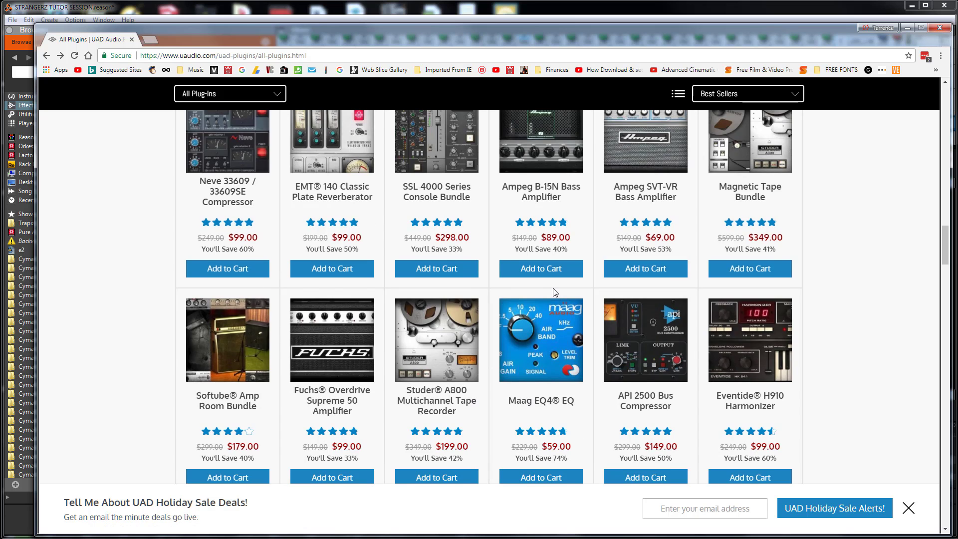
{"action": "scroll", "coordinate": [556, 292], "scroll_direction": "down", "scroll_amount": 3}
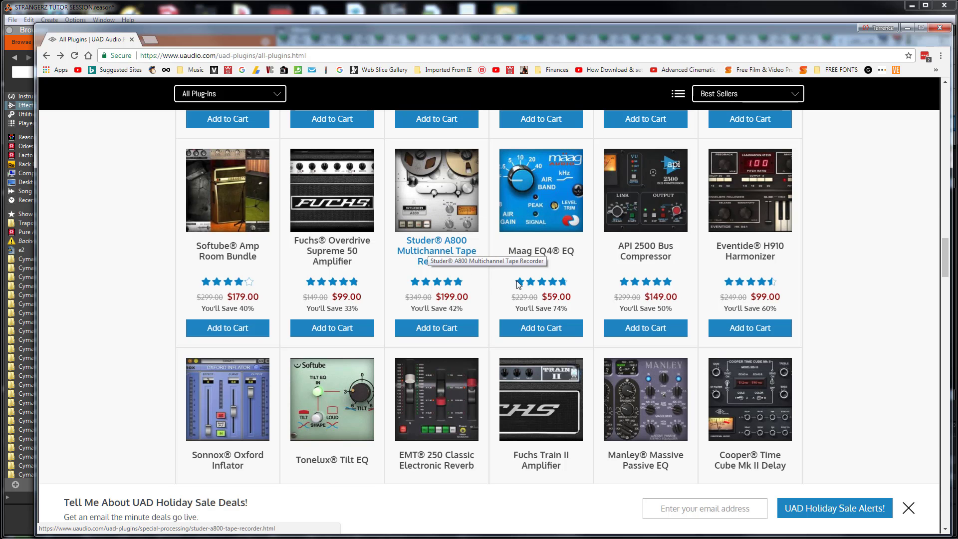
- Look over the catalogue rows around the Studer A800, API 2500 Bus Compressor and Manley Massive Passive EQ
{"action": "scroll", "coordinate": [477, 275], "scroll_direction": "up", "scroll_amount": 10}
{"action": "scroll", "coordinate": [487, 257], "scroll_direction": "up", "scroll_amount": 3}
{"action": "scroll", "coordinate": [479, 255], "scroll_direction": "down", "scroll_amount": 10}
{"action": "scroll", "coordinate": [469, 254], "scroll_direction": "down", "scroll_amount": 4}
{"action": "scroll", "coordinate": [469, 254], "scroll_direction": "down", "scroll_amount": 2}
{"action": "scroll", "coordinate": [468, 254], "scroll_direction": "up", "scroll_amount": 2}
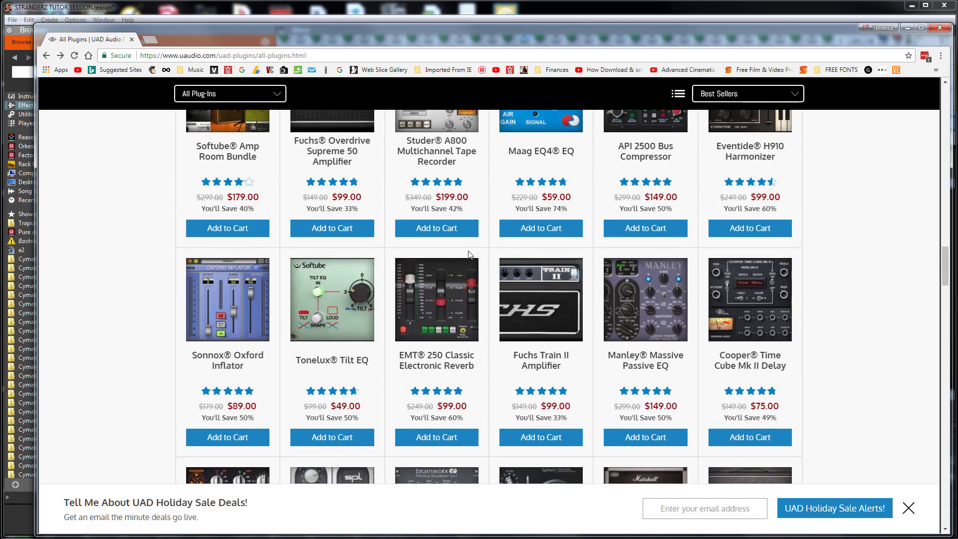
{"action": "scroll", "coordinate": [469, 255], "scroll_direction": "up", "scroll_amount": 2}
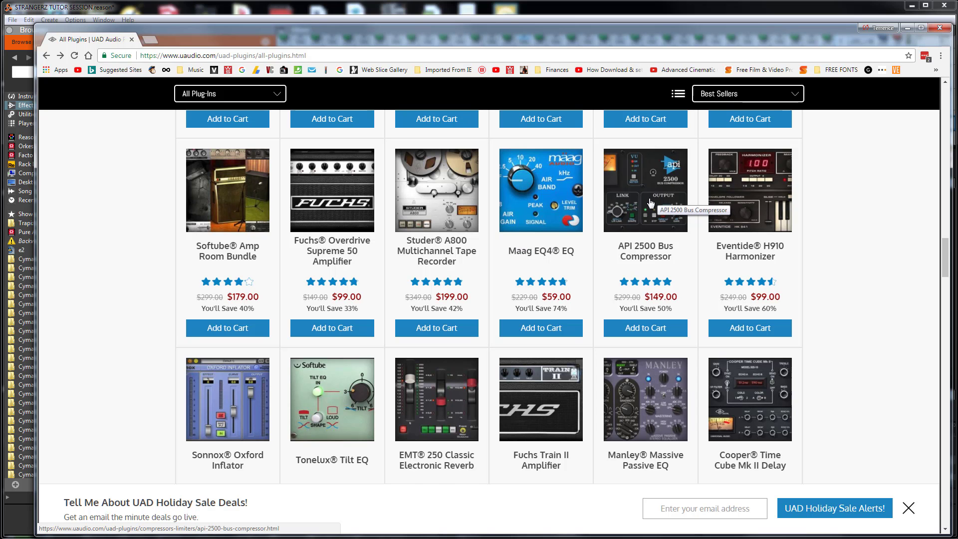
{"action": "scroll", "coordinate": [625, 200], "scroll_direction": "down", "scroll_amount": 3}
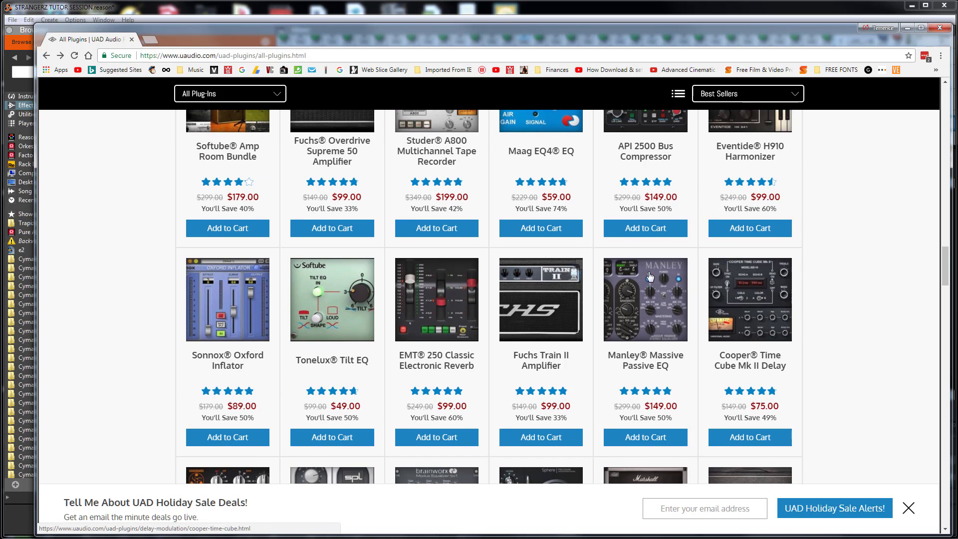
{"action": "scroll", "coordinate": [627, 256], "scroll_direction": "down", "scroll_amount": 4}
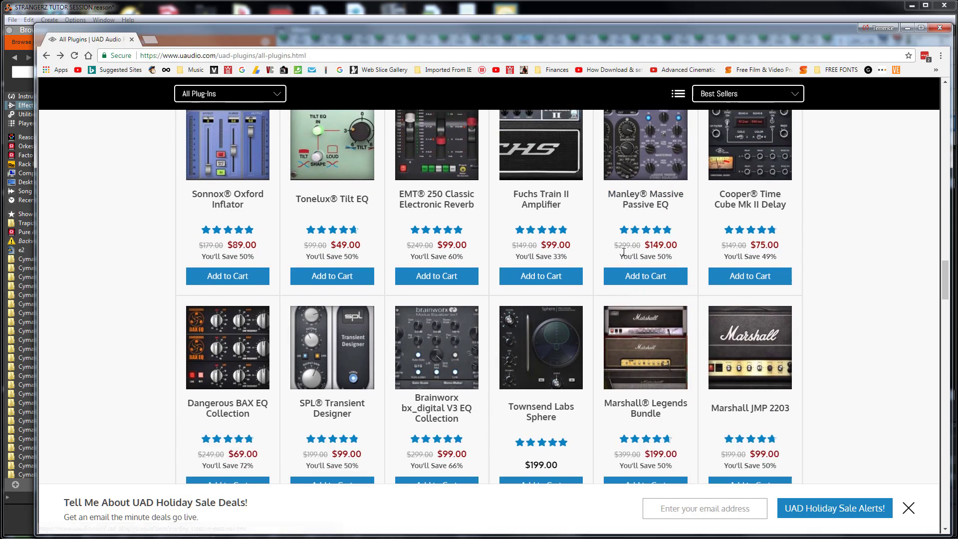
{"action": "scroll", "coordinate": [630, 249], "scroll_direction": "up", "scroll_amount": 8}
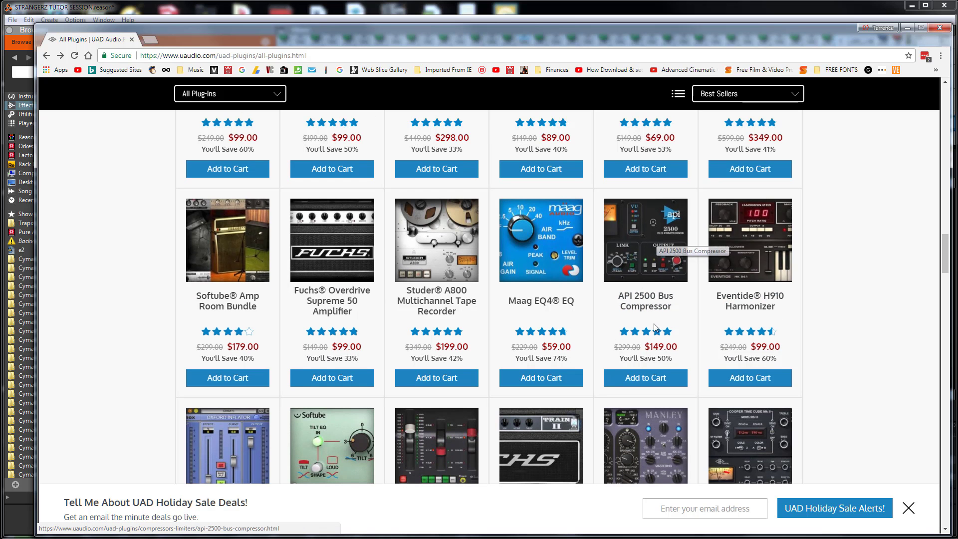
{"action": "scroll", "coordinate": [598, 245], "scroll_direction": "down", "scroll_amount": 11}
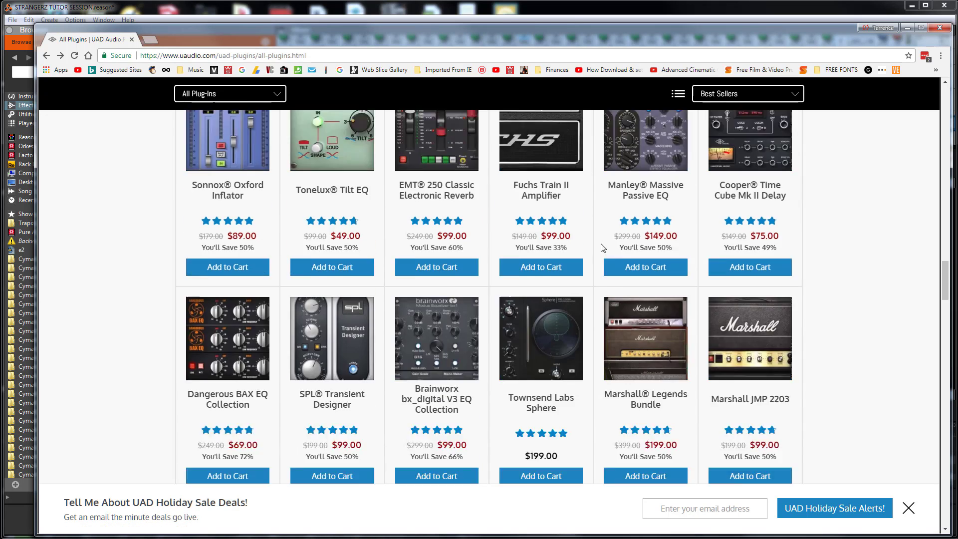
- Find the Chandler Limited plug-ins further down the catalogue and open the Curve Bender Mastering EQ product page
{"action": "scroll", "coordinate": [549, 270], "scroll_direction": "up", "scroll_amount": 3}
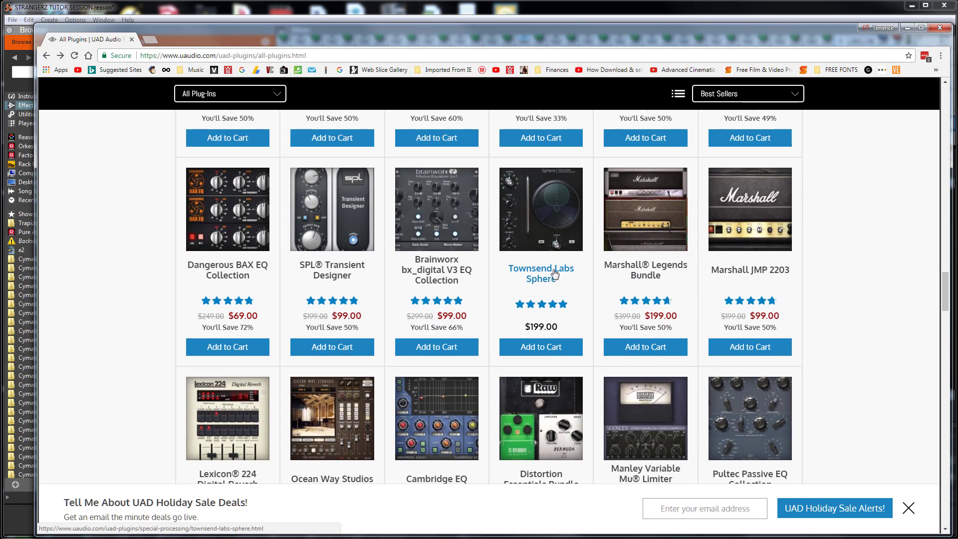
{"action": "scroll", "coordinate": [549, 273], "scroll_direction": "down", "scroll_amount": 1}
{"action": "scroll", "coordinate": [549, 272], "scroll_direction": "down", "scroll_amount": 1}
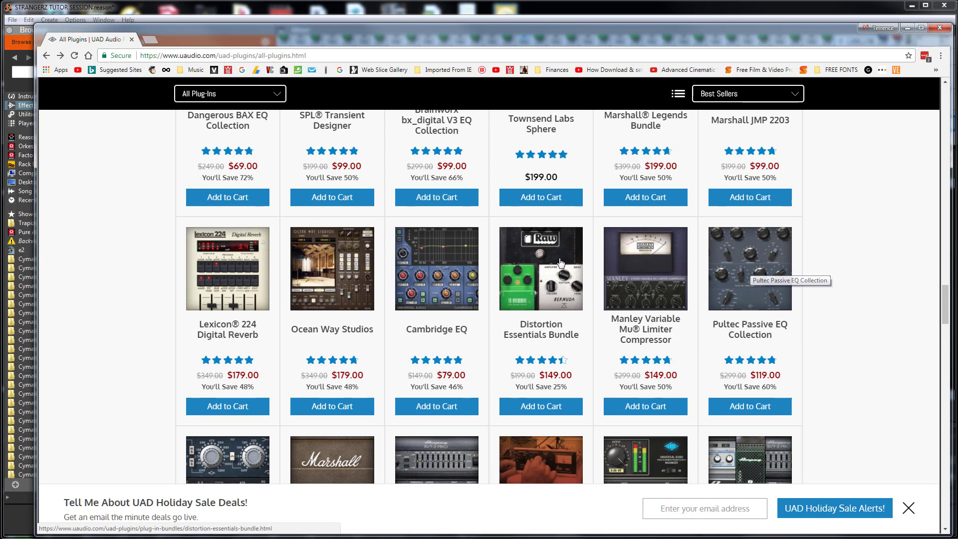
{"action": "scroll", "coordinate": [523, 278], "scroll_direction": "down", "scroll_amount": 2}
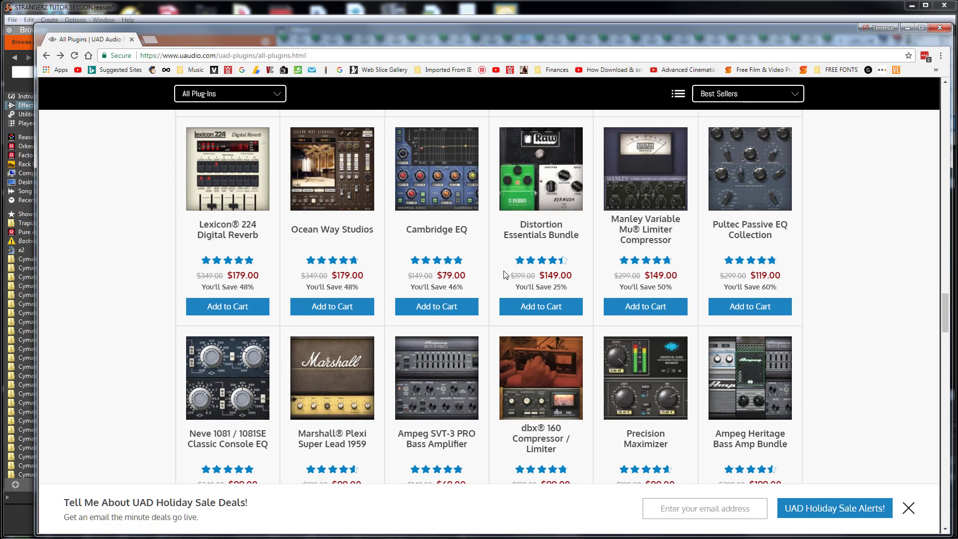
{"action": "scroll", "coordinate": [506, 276], "scroll_direction": "down", "scroll_amount": 7}
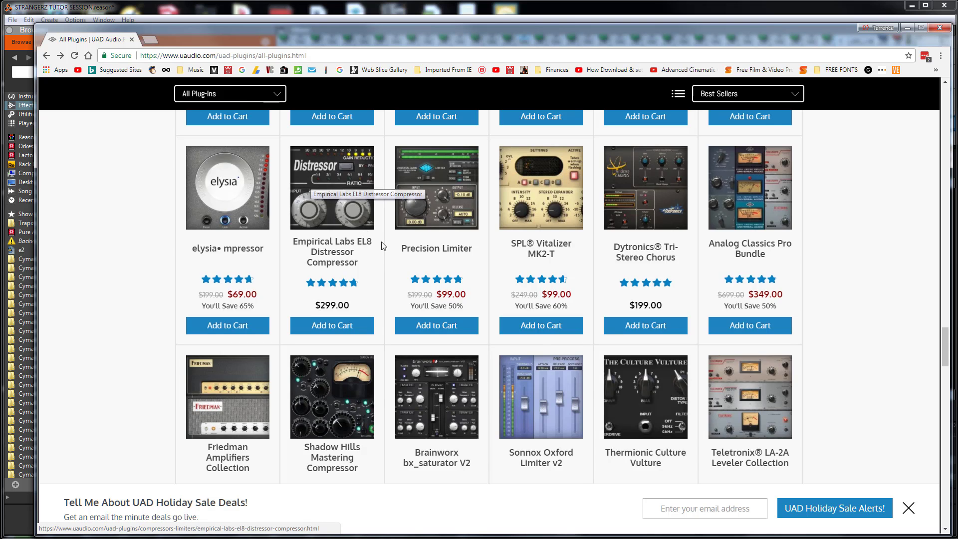
{"action": "scroll", "coordinate": [382, 250], "scroll_direction": "down", "scroll_amount": 3}
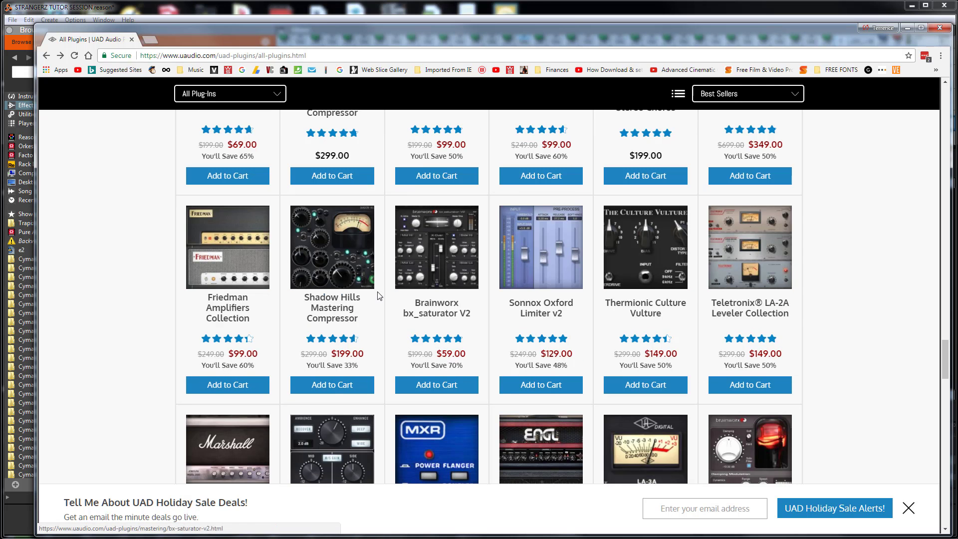
{"action": "scroll", "coordinate": [414, 271], "scroll_direction": "down", "scroll_amount": 2}
{"action": "scroll", "coordinate": [414, 271], "scroll_direction": "down", "scroll_amount": 7}
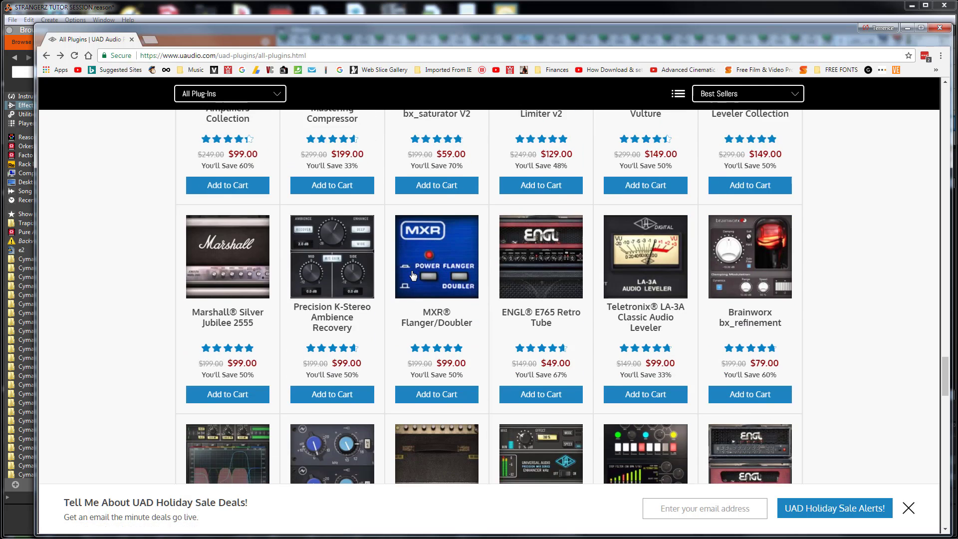
{"action": "scroll", "coordinate": [411, 275], "scroll_direction": "down", "scroll_amount": 3}
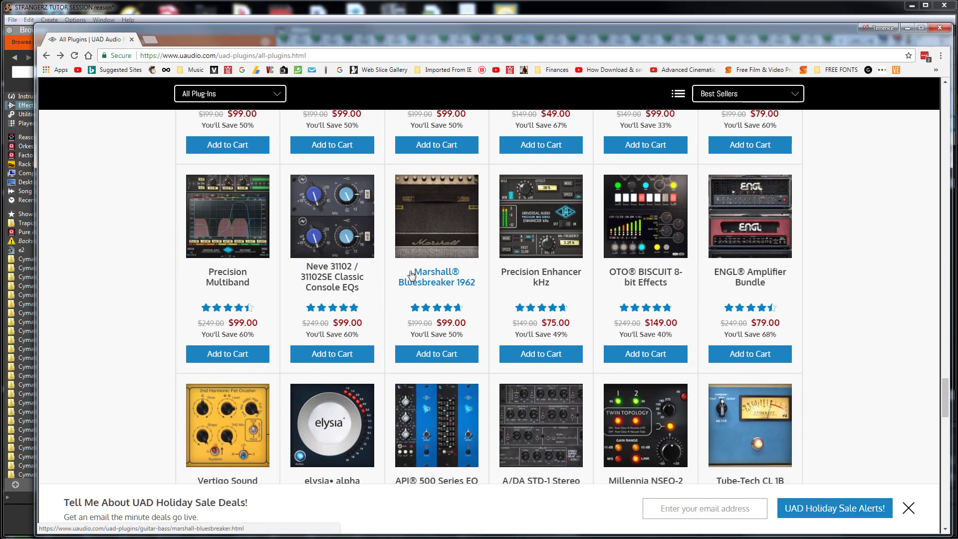
{"action": "scroll", "coordinate": [411, 274], "scroll_direction": "down", "scroll_amount": 2}
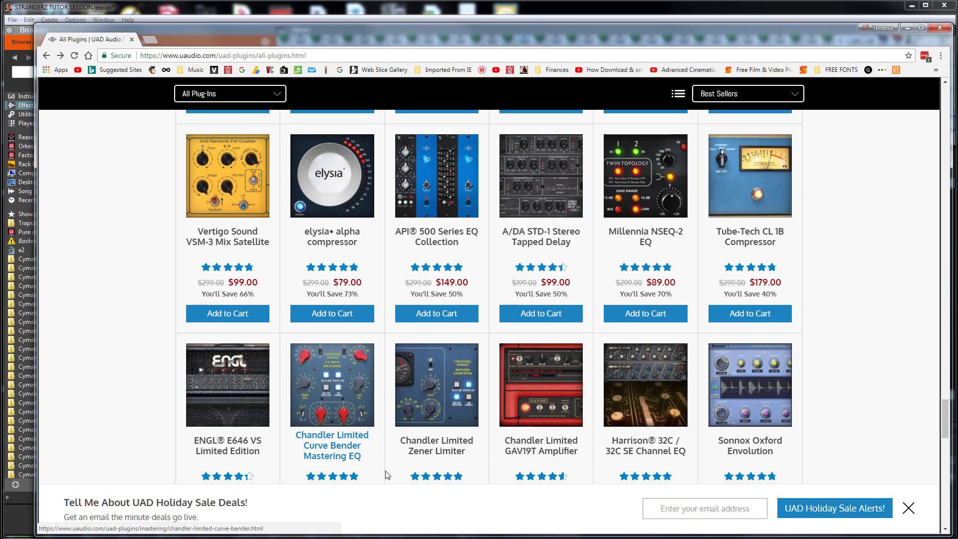
{"action": "scroll", "coordinate": [367, 456], "scroll_direction": "down", "scroll_amount": 2}
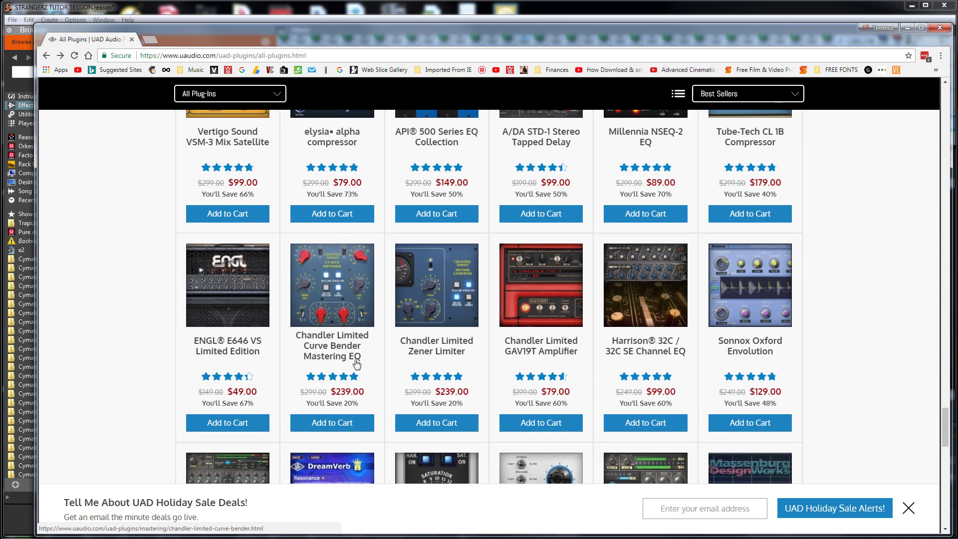
{"action": "left_click", "coordinate": [352, 278]}
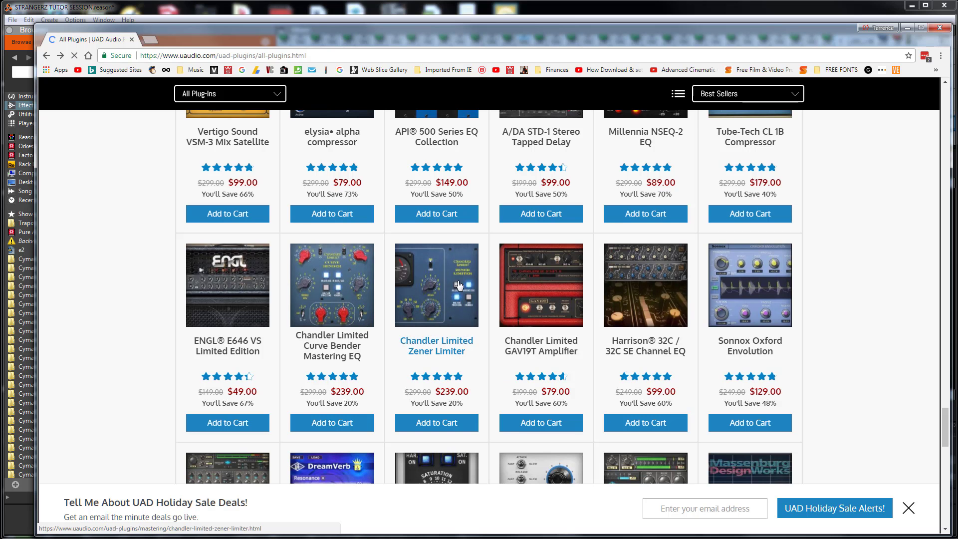
- Examine the Curve Bender's panel image and overview text, continuing to the Expanding a Classic section
{"action": "scroll", "coordinate": [487, 302], "scroll_direction": "down", "scroll_amount": 8}
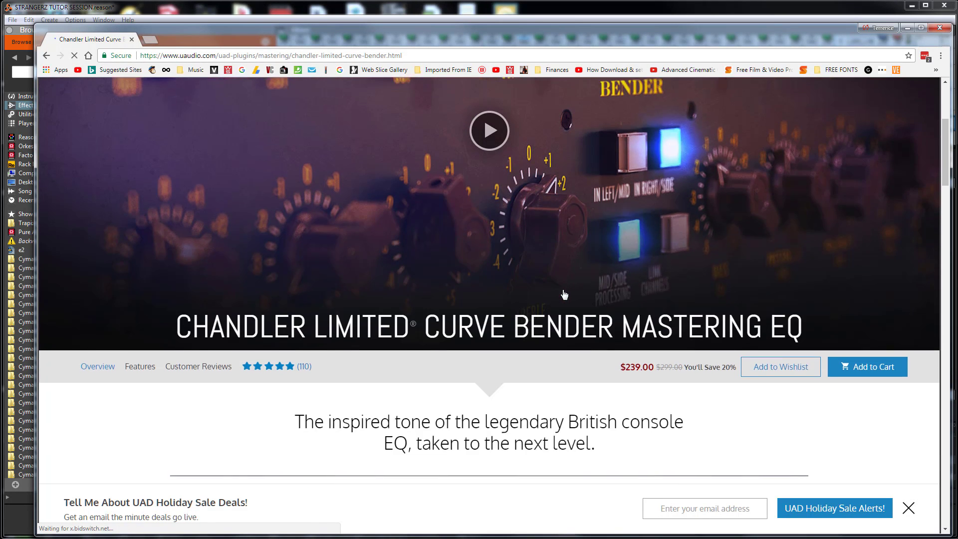
{"action": "scroll", "coordinate": [563, 286], "scroll_direction": "down", "scroll_amount": 3}
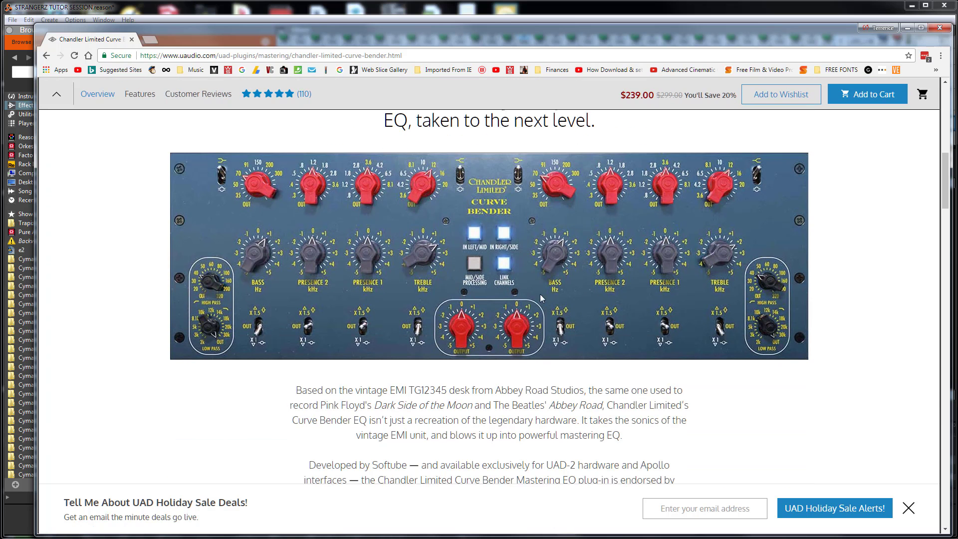
{"action": "scroll", "coordinate": [589, 265], "scroll_direction": "down", "scroll_amount": 7}
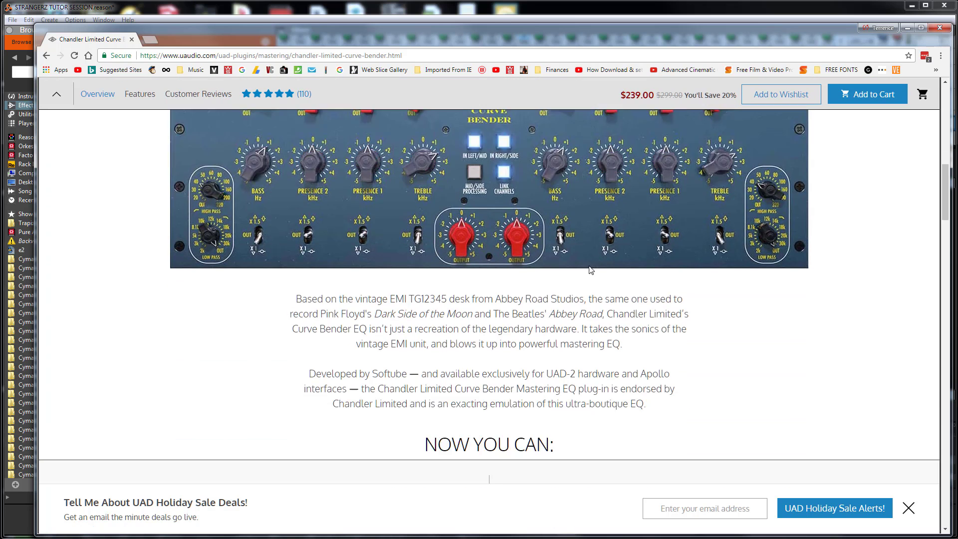
{"action": "scroll", "coordinate": [585, 268], "scroll_direction": "up", "scroll_amount": 8}
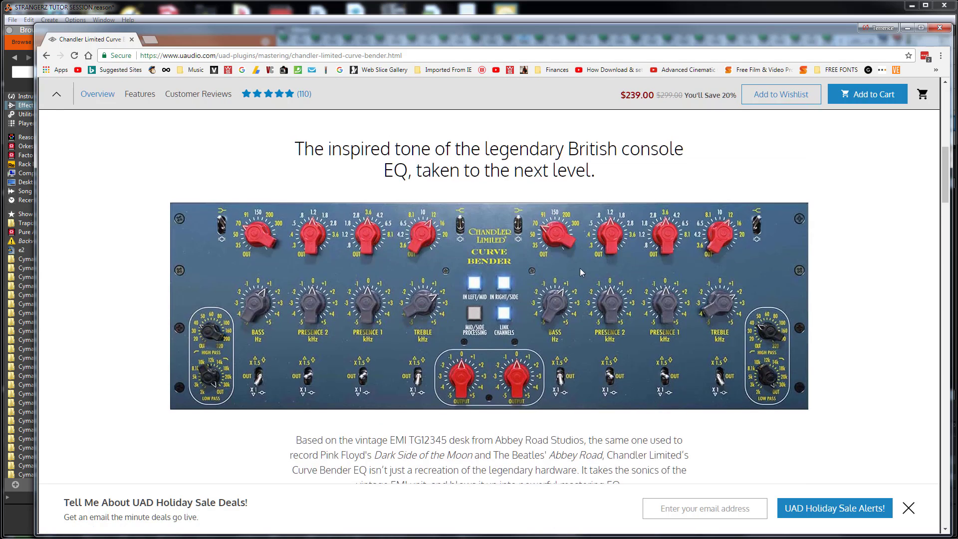
{"action": "scroll", "coordinate": [579, 268], "scroll_direction": "down", "scroll_amount": 3}
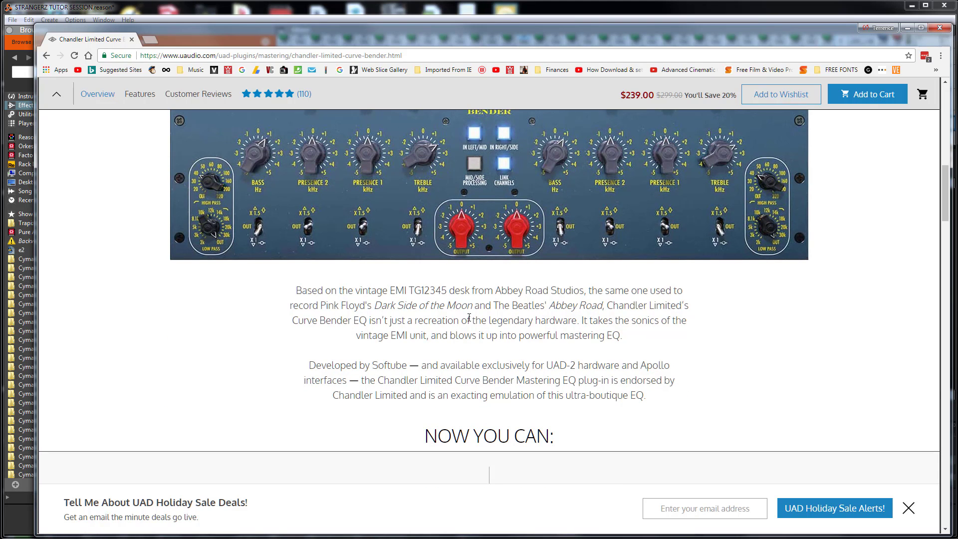
{"action": "scroll", "coordinate": [501, 256], "scroll_direction": "down", "scroll_amount": 15}
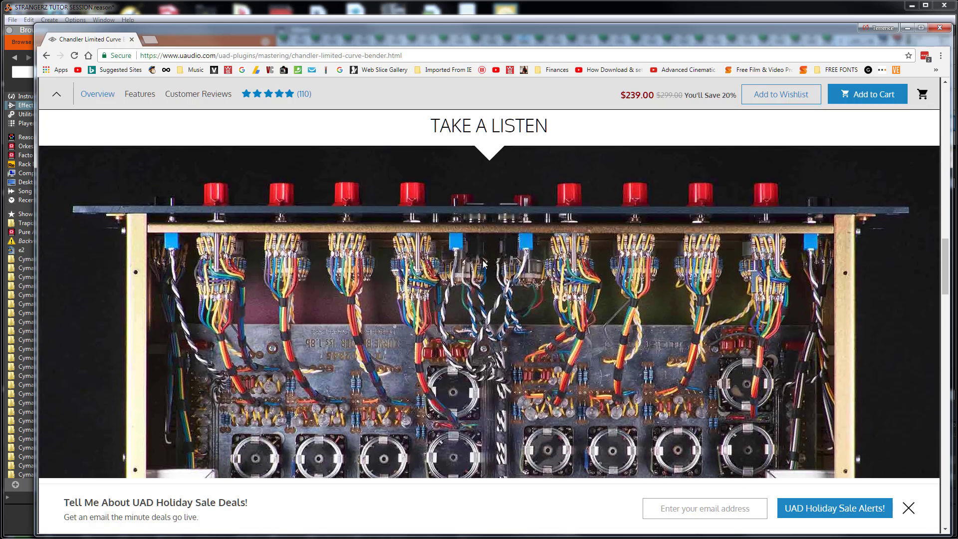
{"action": "scroll", "coordinate": [483, 260], "scroll_direction": "down", "scroll_amount": 15}
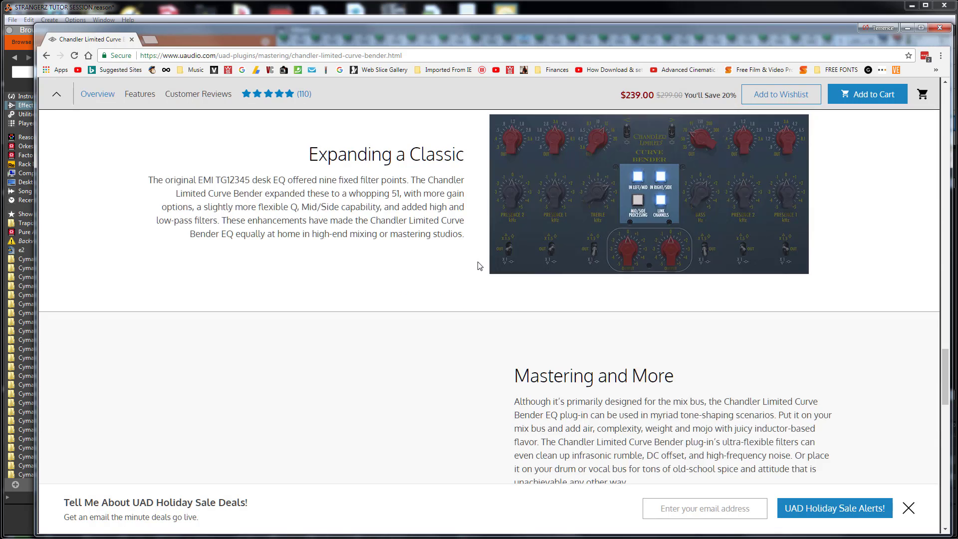
- Read the Mastering and More section on the Curve Bender page and return to the page's beginning
{"action": "scroll", "coordinate": [512, 315], "scroll_direction": "down", "scroll_amount": 5}
{"action": "scroll", "coordinate": [573, 215], "scroll_direction": "up", "scroll_amount": 2}
{"action": "scroll", "coordinate": [349, 254], "scroll_direction": "up", "scroll_amount": 5}
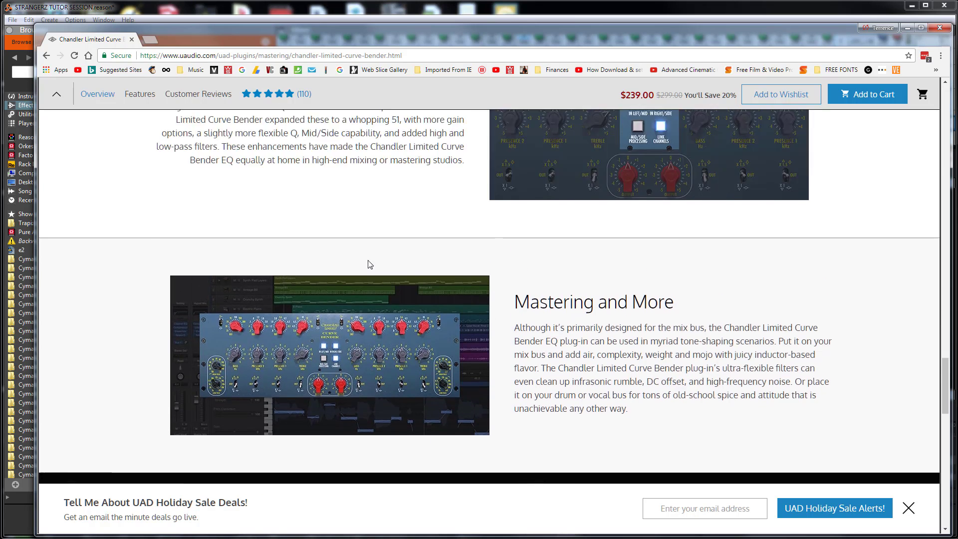
{"action": "scroll", "coordinate": [359, 377], "scroll_direction": "down", "scroll_amount": 4}
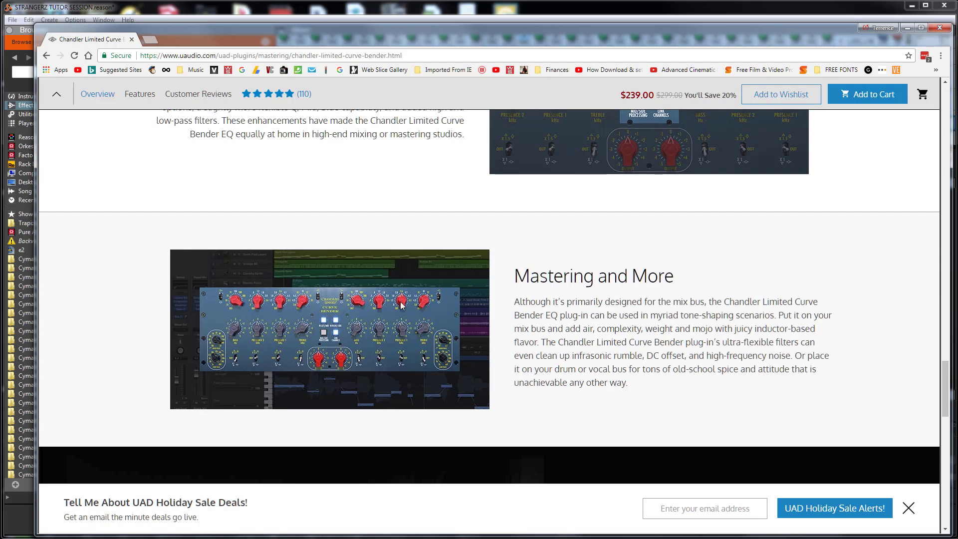
{"action": "scroll", "coordinate": [430, 280], "scroll_direction": "up", "scroll_amount": 15}
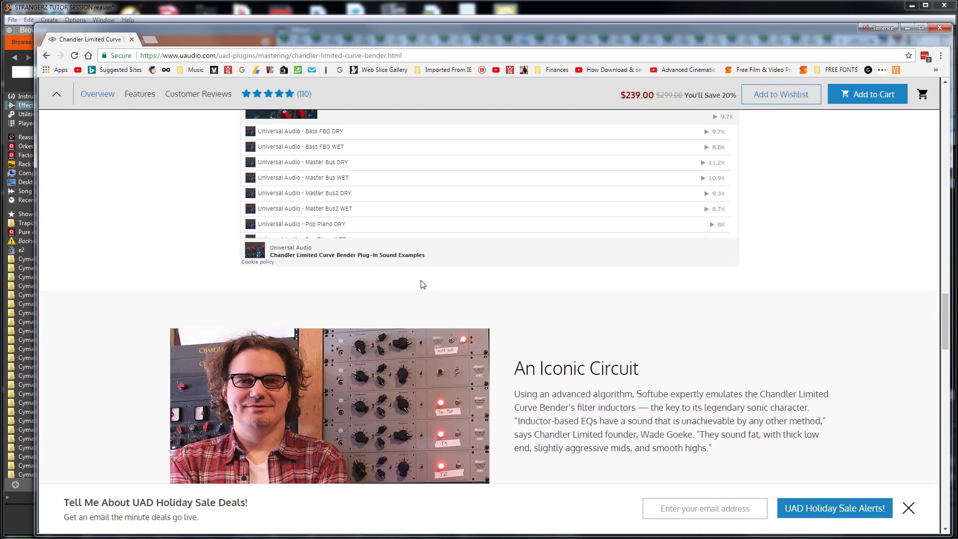
{"action": "scroll", "coordinate": [414, 272], "scroll_direction": "up", "scroll_amount": 20}
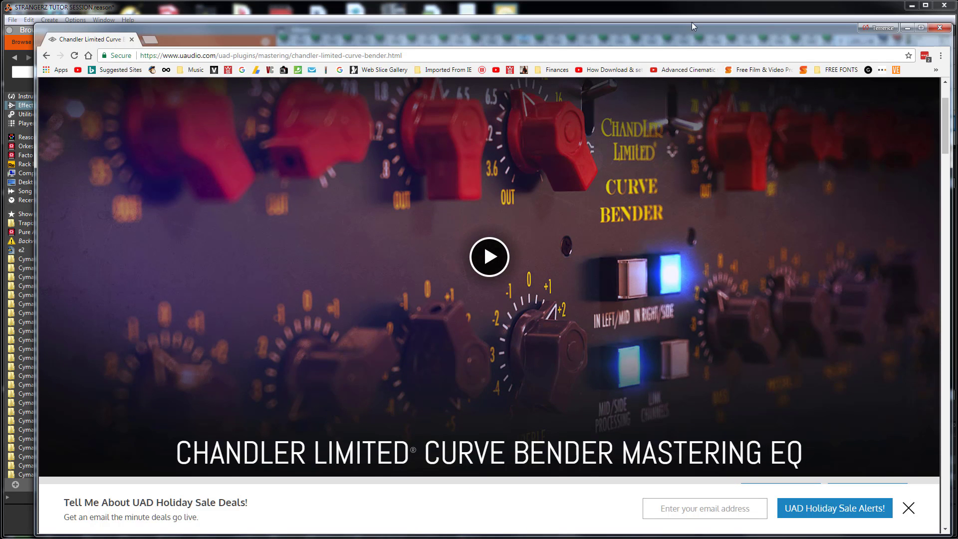
- Switch from the web page back to Reason and search the effects browser for "curve"
{"action": "left_click_drag", "start_coordinate": [688, 33], "coordinate": [702, 53]}
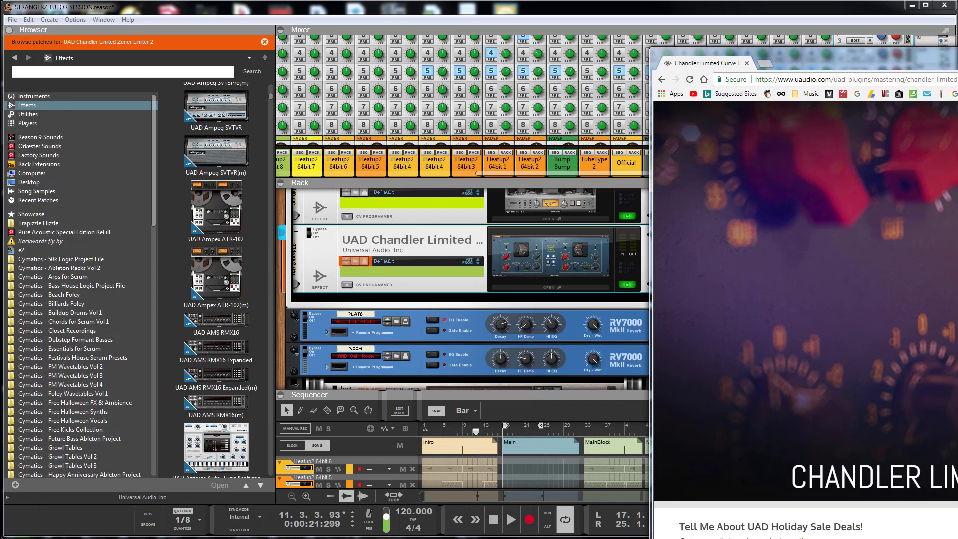
{"action": "left_click_drag", "start_coordinate": [650, 206], "coordinate": [661, 206]}
{"action": "key", "text": "alt+Tab"}
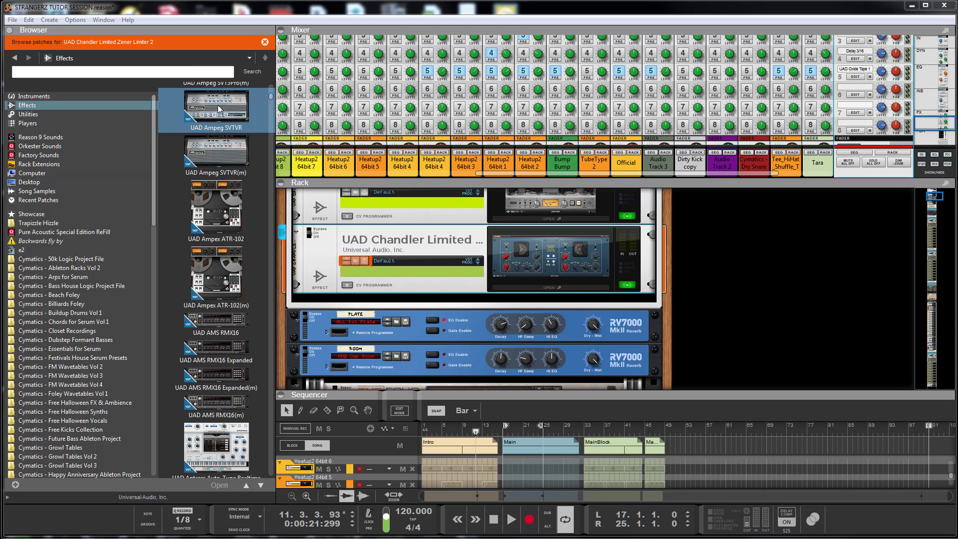
{"action": "left_click", "coordinate": [154, 73]}
{"action": "type", "text": "curve"}
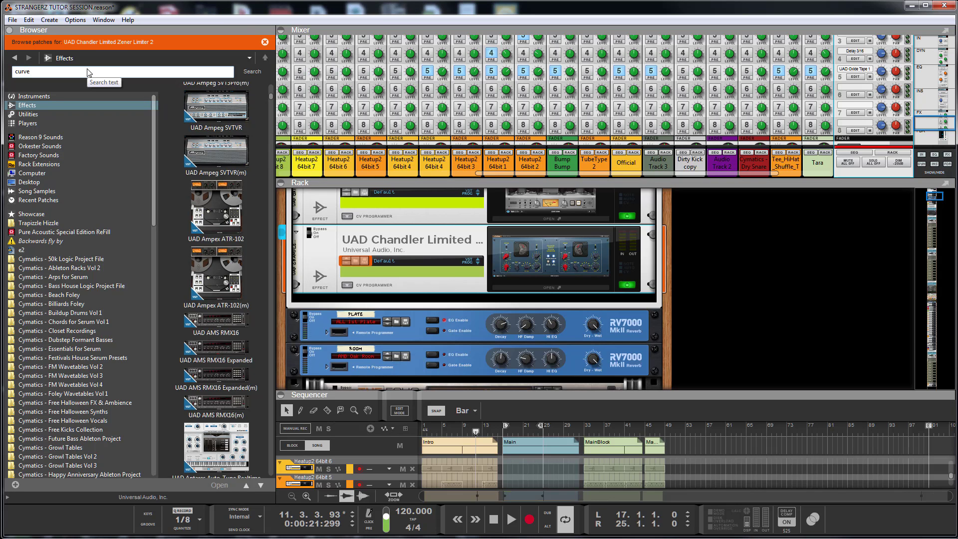
{"action": "key", "text": "Return"}
- Add the stereo UAD Chandler Limited Curve Bender to the rack directly below the Chandler Limited Zener Limiter
{"action": "left_click", "coordinate": [223, 142]}
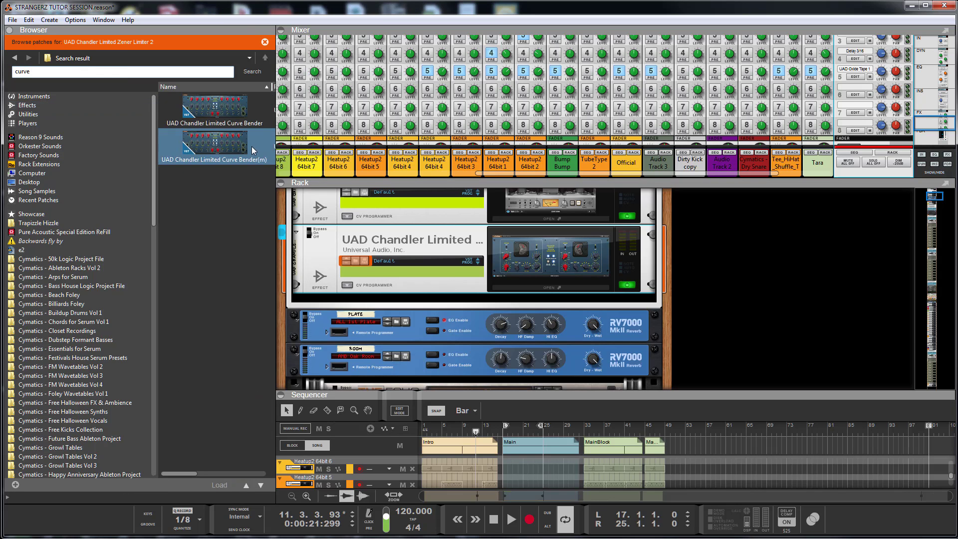
{"action": "left_click", "coordinate": [223, 117]}
{"action": "left_click", "coordinate": [209, 149]}
{"action": "left_click", "coordinate": [230, 122]}
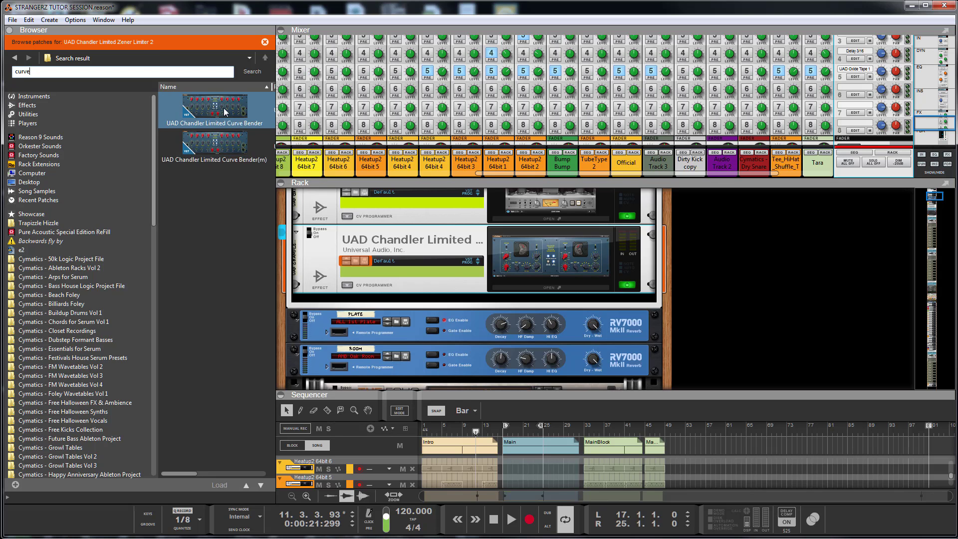
{"action": "left_click_drag", "start_coordinate": [226, 111], "coordinate": [542, 312]}
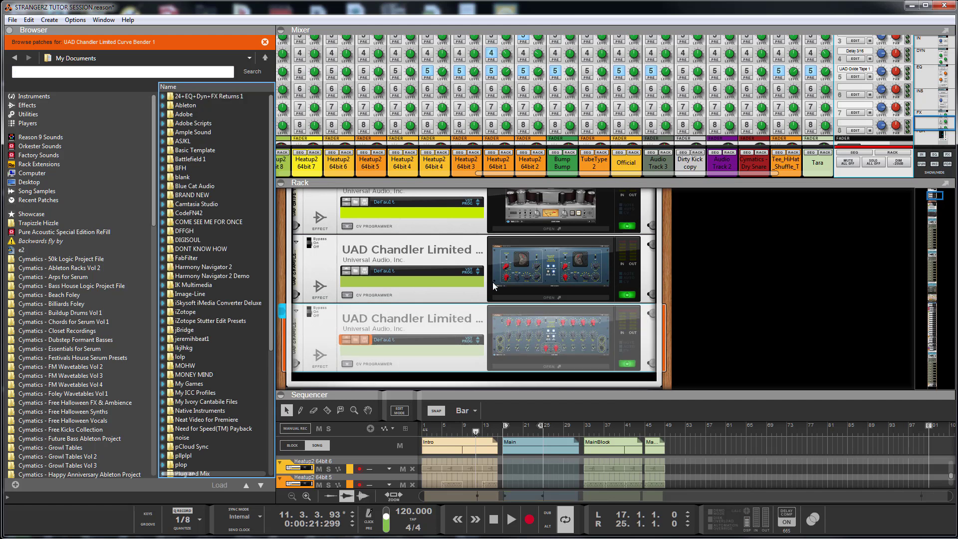
- Open the Curve Bender's plug-in interface and start playing the song
{"action": "left_click", "coordinate": [533, 343]}
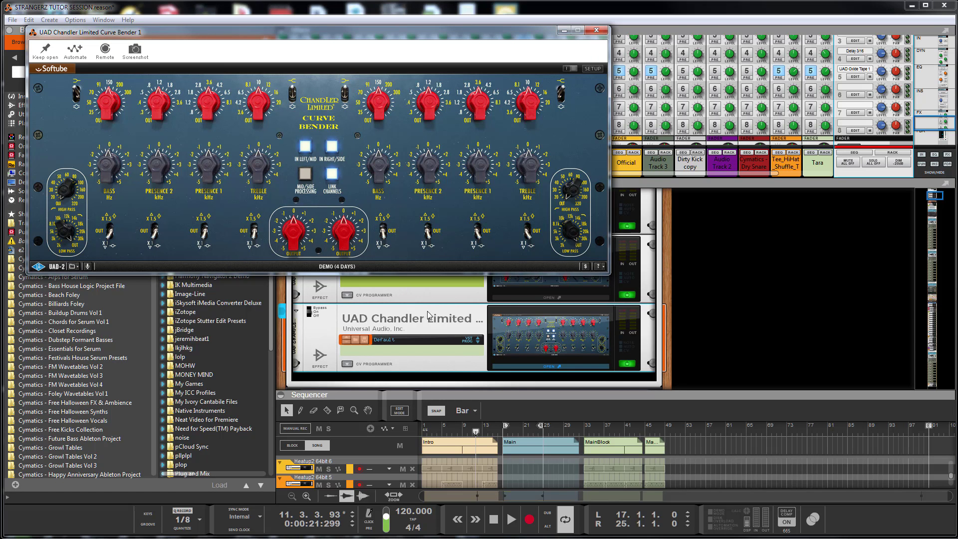
{"action": "left_click", "coordinate": [511, 521]}
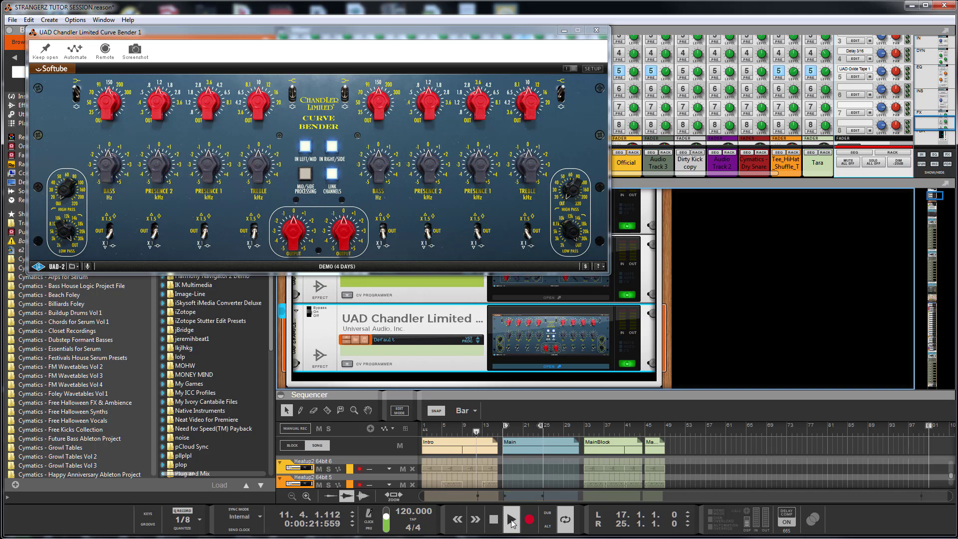
- Stop playback, close the Curve Bender's interface, switch the device off and play the song from its beginning
{"action": "left_click", "coordinate": [496, 522]}
{"action": "left_click_drag", "start_coordinate": [520, 37], "coordinate": [598, 168]}
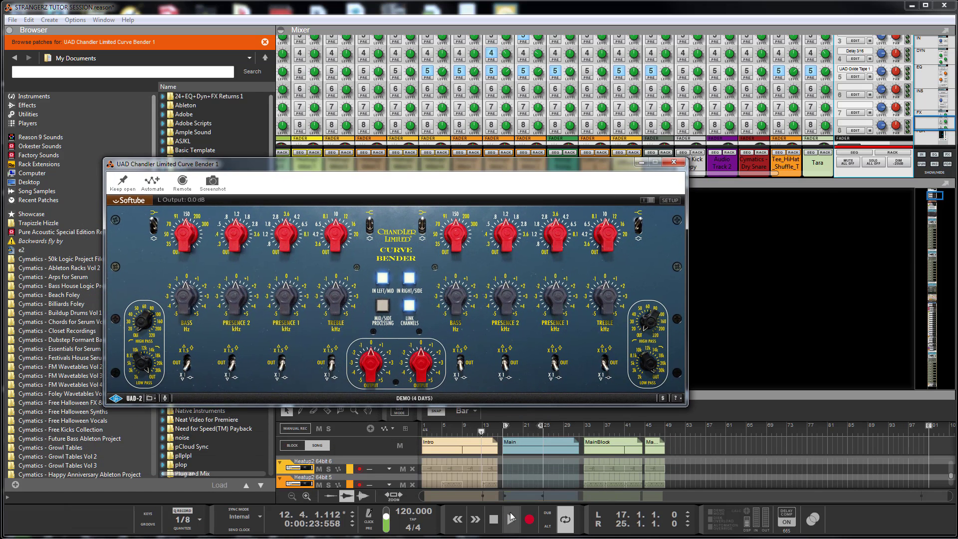
{"action": "key", "text": "KP_7"}
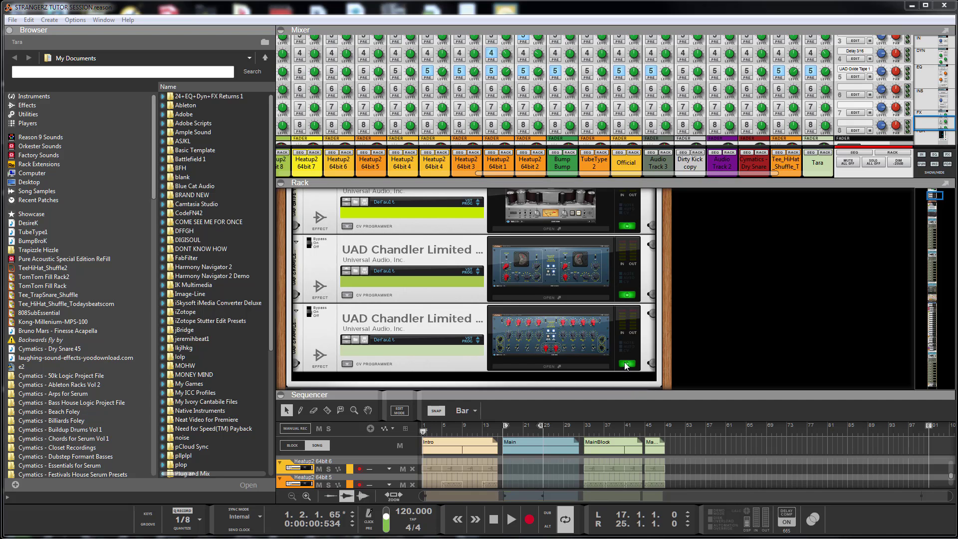
{"action": "left_click", "coordinate": [625, 364]}
{"action": "left_click", "coordinate": [510, 521]}
{"action": "left_click", "coordinate": [494, 520]}
{"action": "left_click", "coordinate": [510, 520]}
{"action": "left_click", "coordinate": [494, 521]}
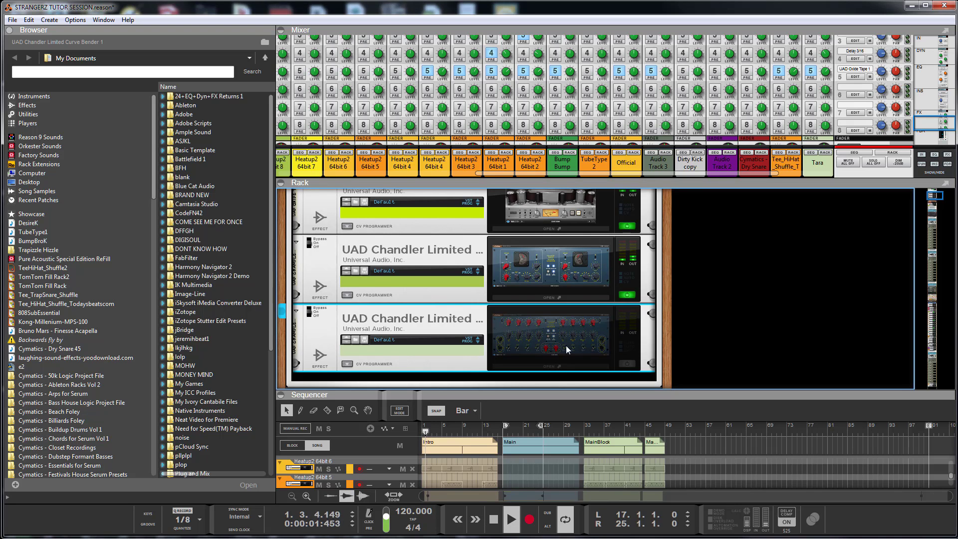
- Toggle the Curve Bender on and off to compare the sound, leave it on, stop playback and reopen its interface
{"action": "left_click", "coordinate": [627, 365]}
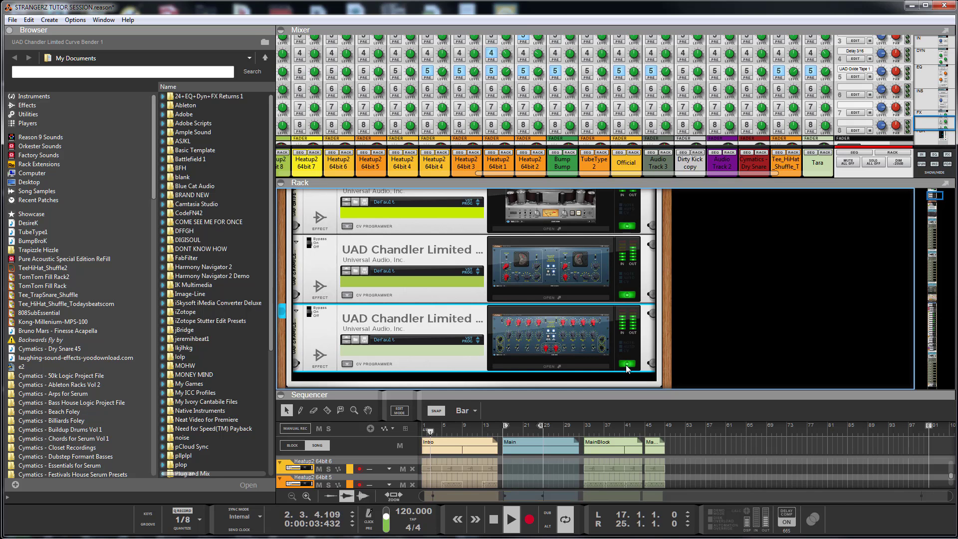
{"action": "left_click", "coordinate": [626, 365]}
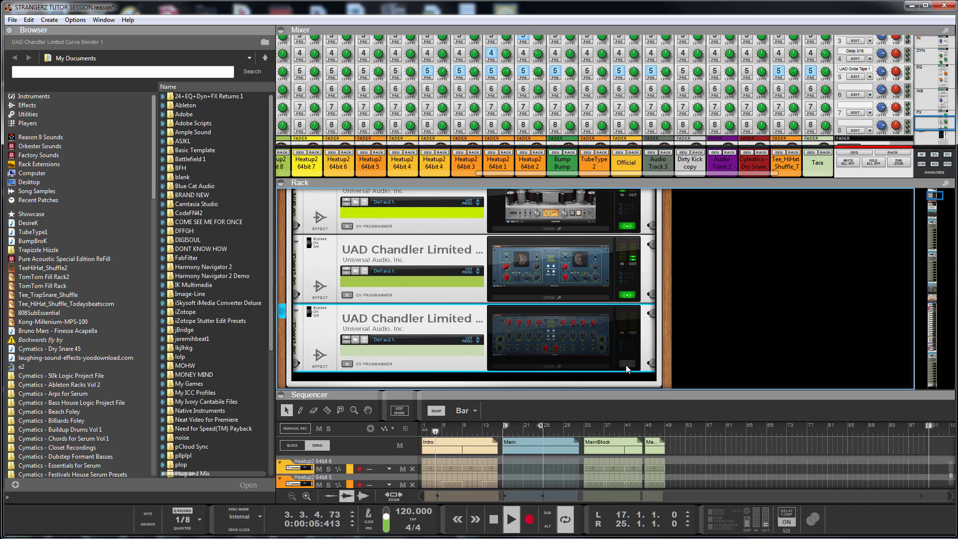
{"action": "left_click", "coordinate": [626, 364]}
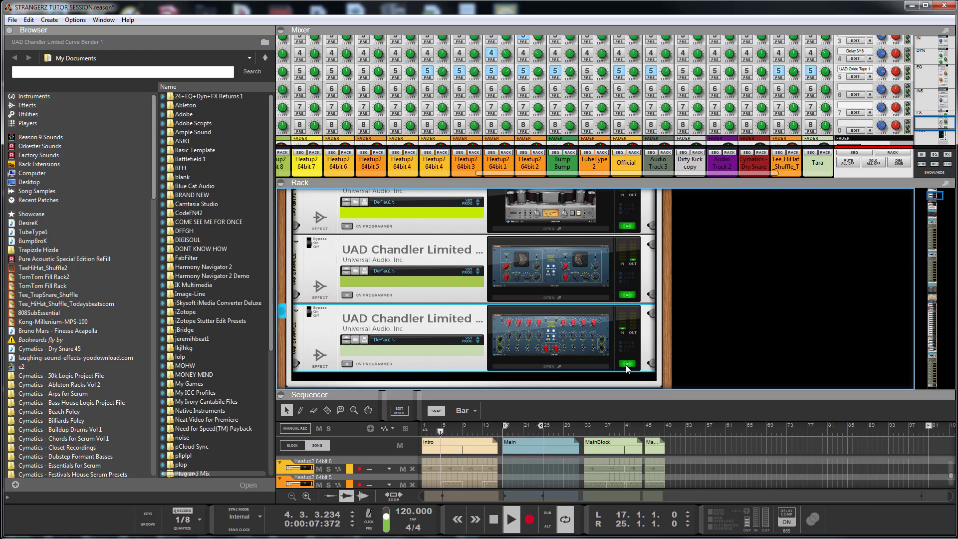
{"action": "left_click", "coordinate": [625, 364]}
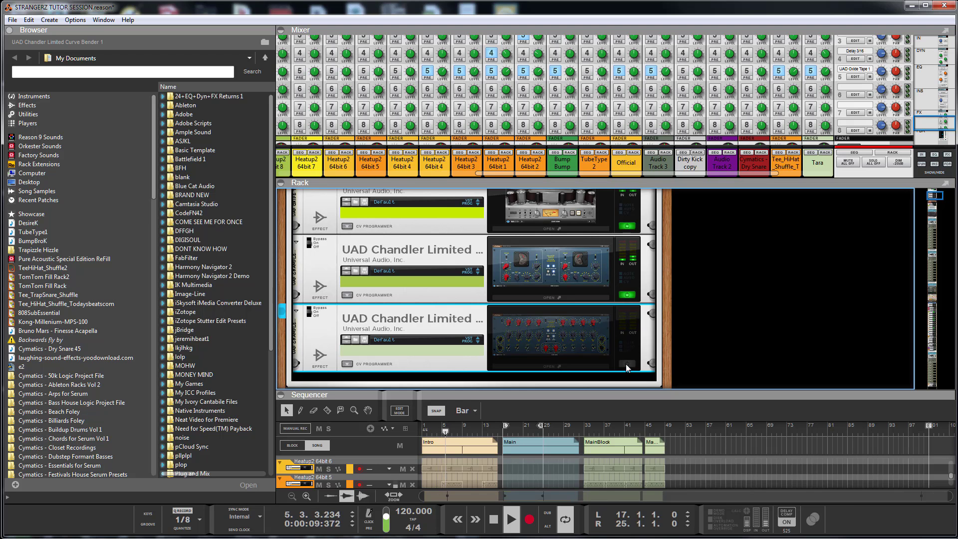
{"action": "left_click", "coordinate": [625, 364]}
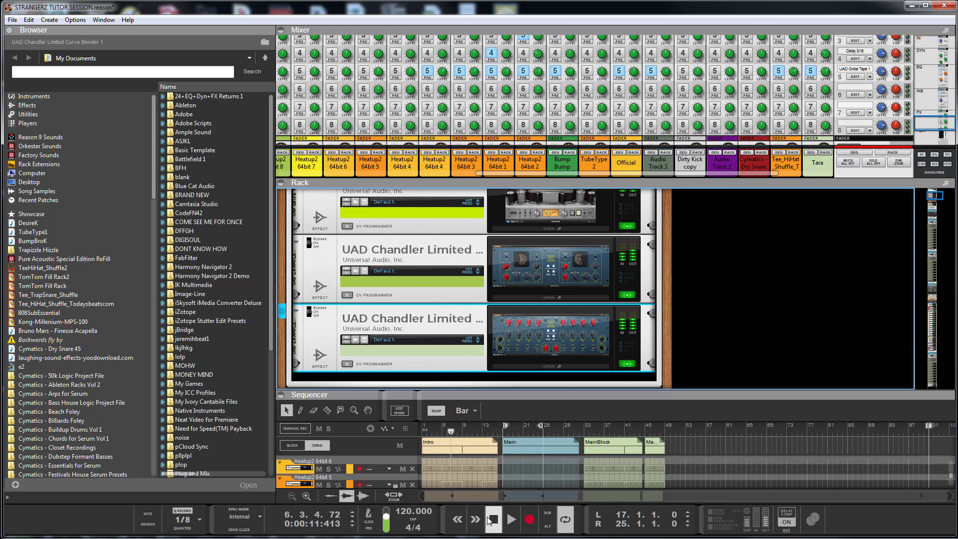
{"action": "left_click", "coordinate": [551, 366]}
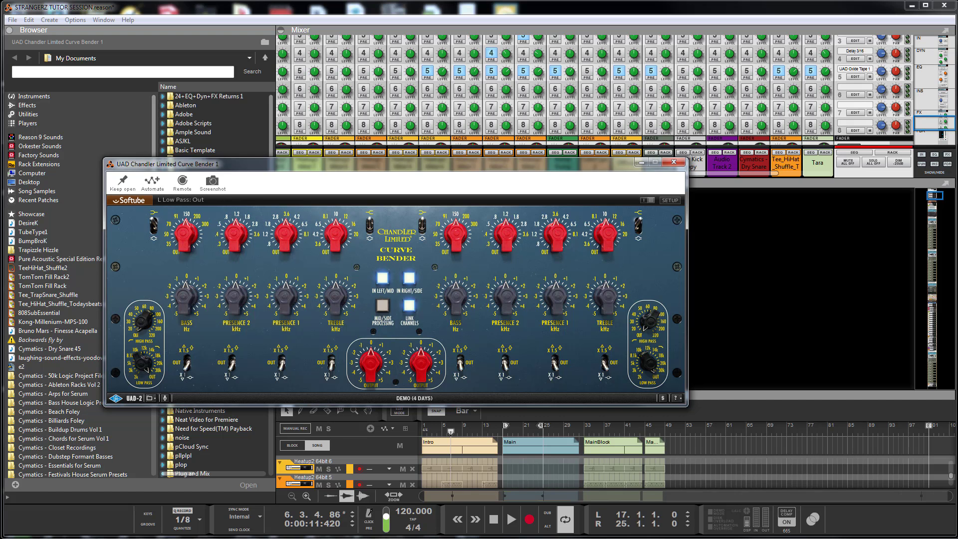
- Switch to the web browser and look through the first page of the Denon AH-D2000, AH-D5000 and AH-D7000 headphone review
{"action": "key", "text": "alt+Tab"}
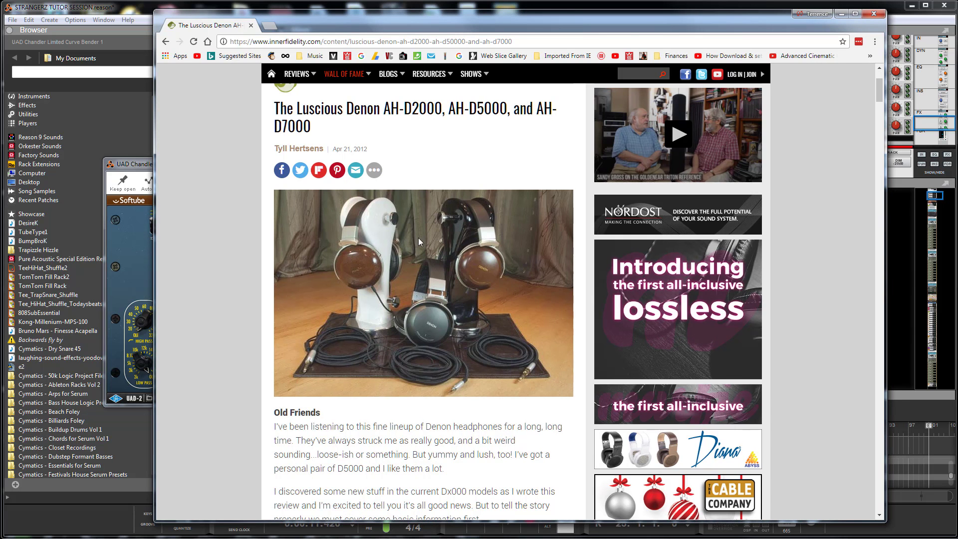
{"action": "scroll", "coordinate": [416, 237], "scroll_direction": "down", "scroll_amount": 4}
{"action": "scroll", "coordinate": [414, 245], "scroll_direction": "down", "scroll_amount": 4}
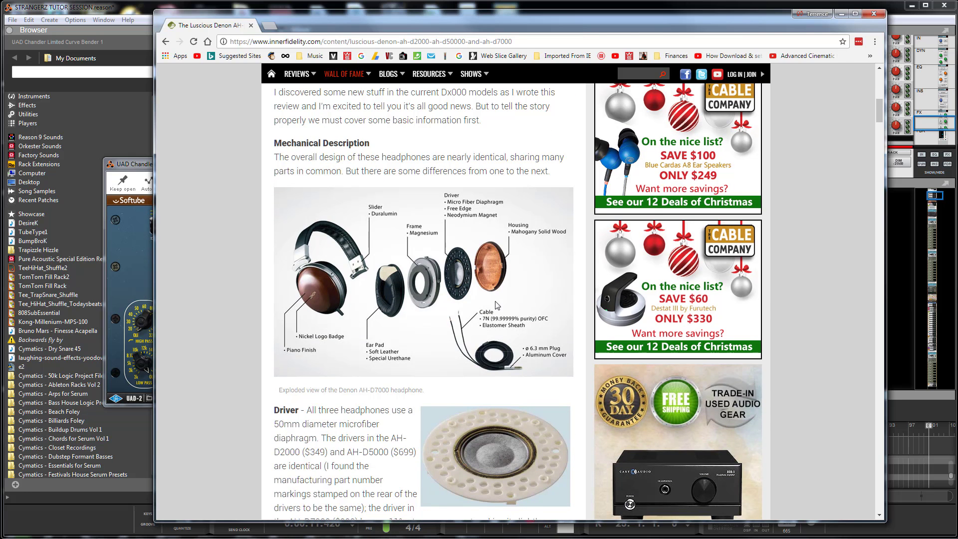
{"action": "scroll", "coordinate": [469, 349], "scroll_direction": "down", "scroll_amount": 4}
{"action": "scroll", "coordinate": [463, 353], "scroll_direction": "down", "scroll_amount": 8}
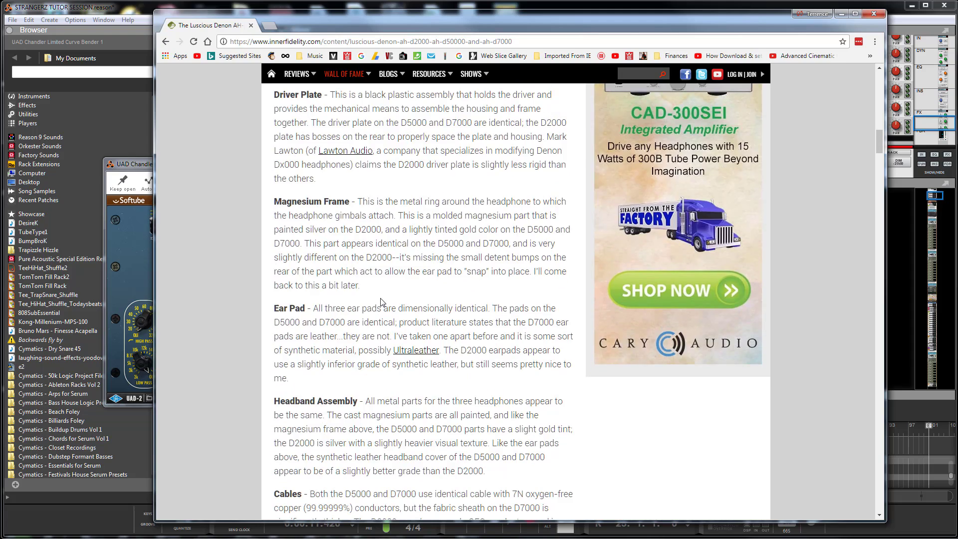
{"action": "scroll", "coordinate": [381, 300], "scroll_direction": "down", "scroll_amount": 13}
{"action": "scroll", "coordinate": [378, 302], "scroll_direction": "down", "scroll_amount": 14}
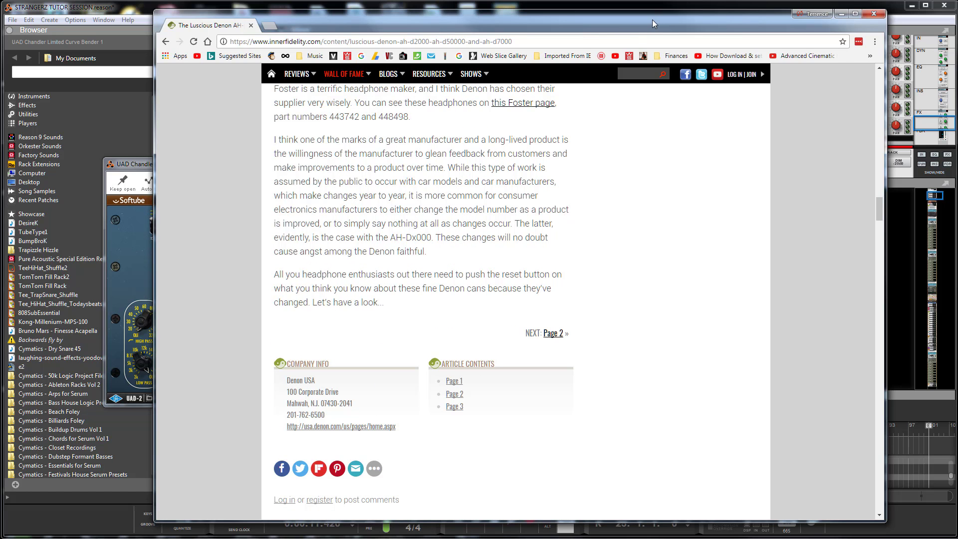
- Move the browser window out of the way and return to the Curve Bender in Reason
{"action": "left_click", "coordinate": [842, 18]}
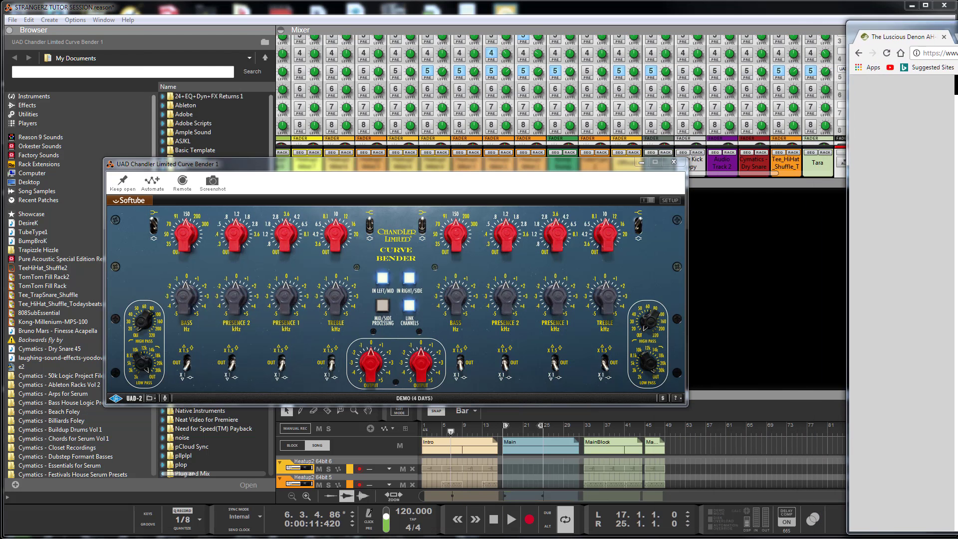
{"action": "left_click_drag", "start_coordinate": [847, 160], "coordinate": [912, 158]}
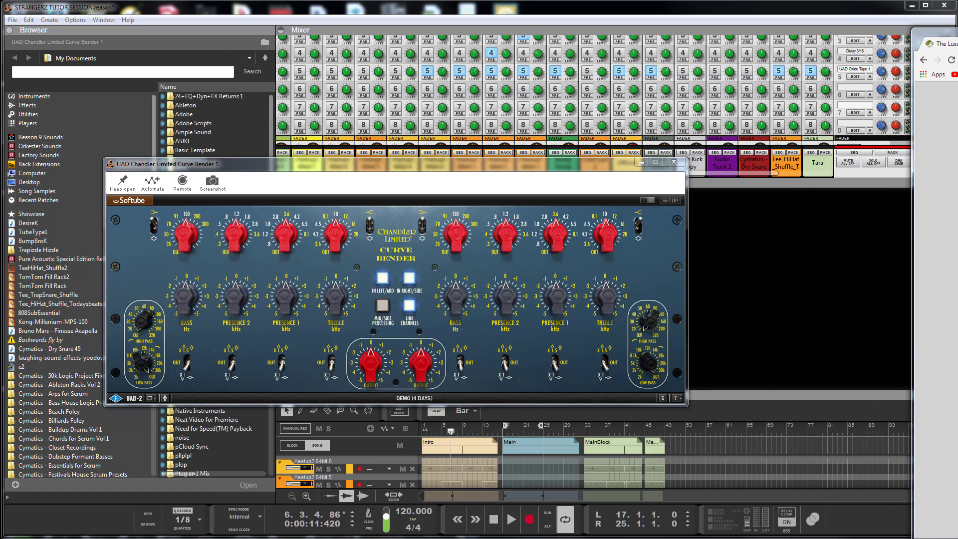
{"action": "left_click", "coordinate": [908, 172]}
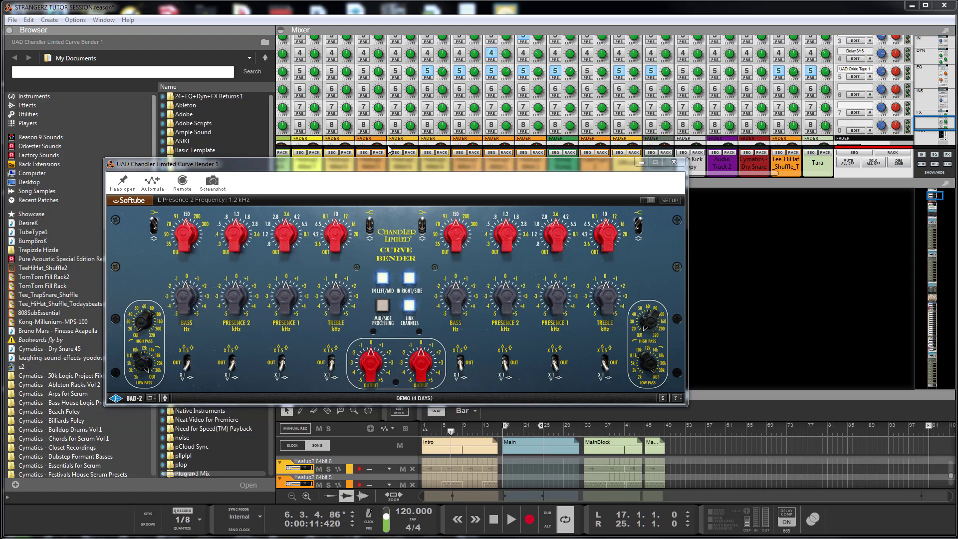
- With the song playing, set the Curve Bender's Treble gain to 1.0 dB, enable Mid/Side Processing and set the Treble frequency to 12 kHz
{"action": "left_click_drag", "start_coordinate": [385, 165], "coordinate": [486, 75]}
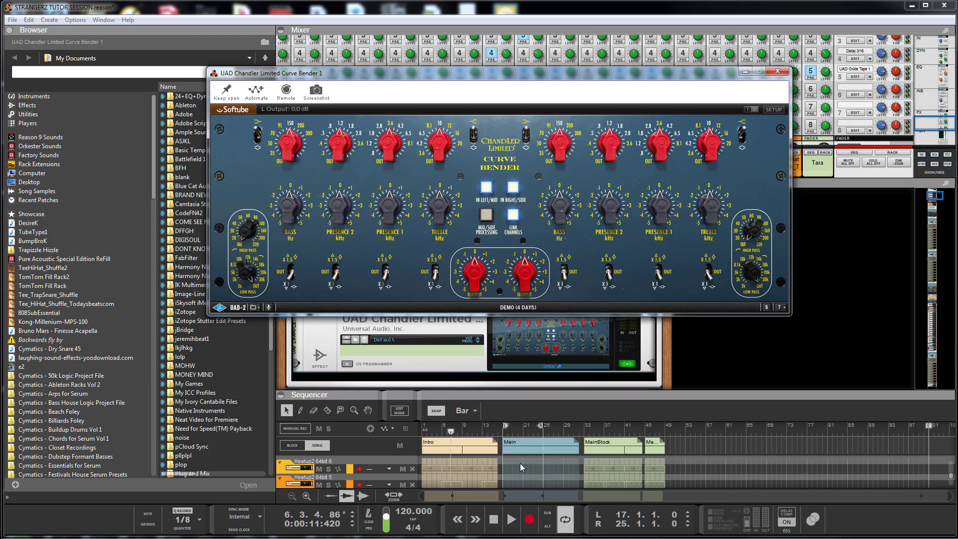
{"action": "left_click", "coordinate": [512, 520]}
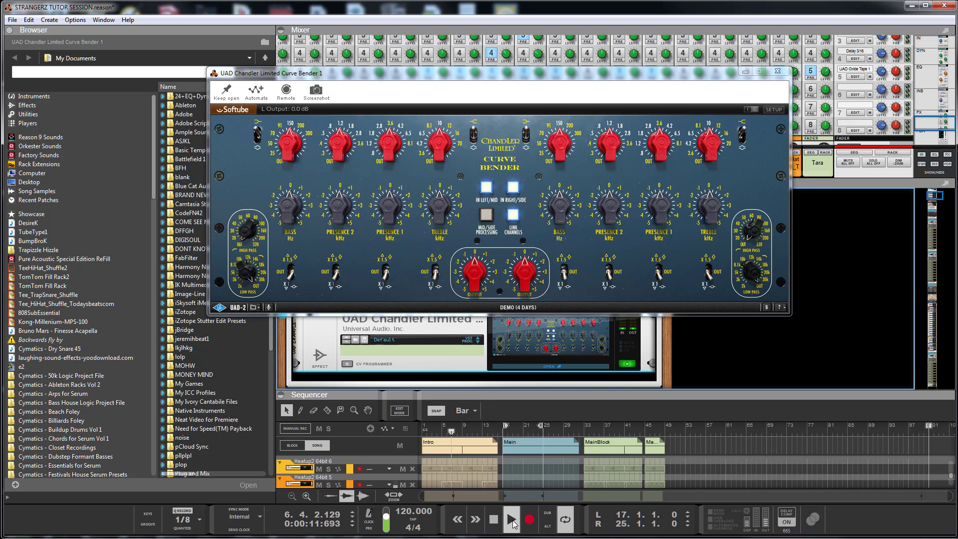
{"action": "mouse_move", "coordinate": [708, 221]}
{"action": "left_mouse_down"}
{"action": "mouse_move", "coordinate": [711, 176]}
{"action": "mouse_move", "coordinate": [698, 219]}
{"action": "mouse_move", "coordinate": [700, 212]}
{"action": "left_mouse_up"}
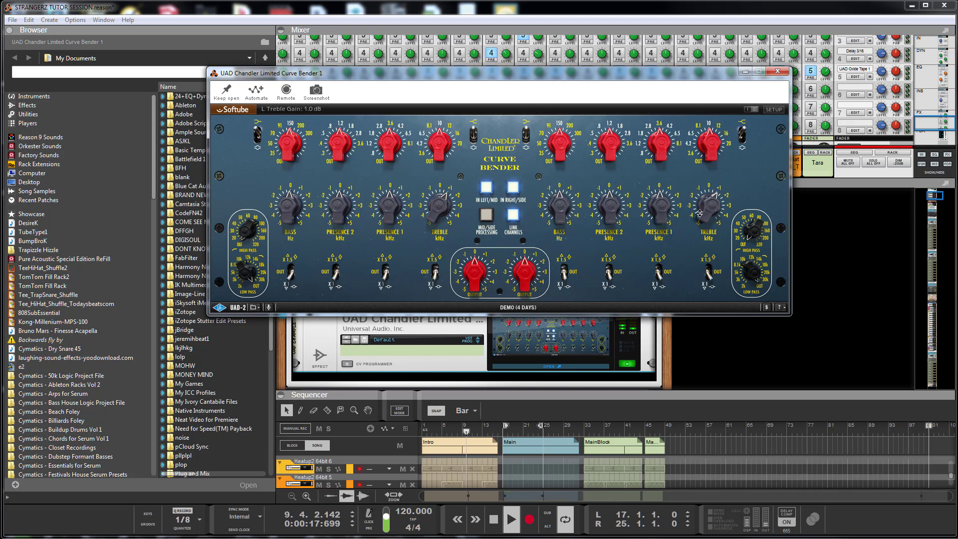
{"action": "left_click", "coordinate": [487, 216]}
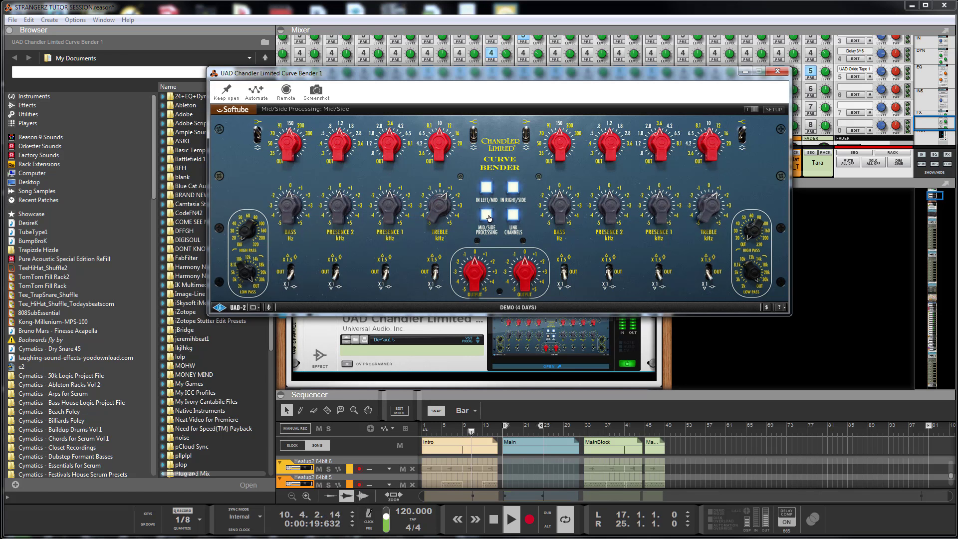
{"action": "left_click_drag", "start_coordinate": [438, 148], "coordinate": [440, 143]}
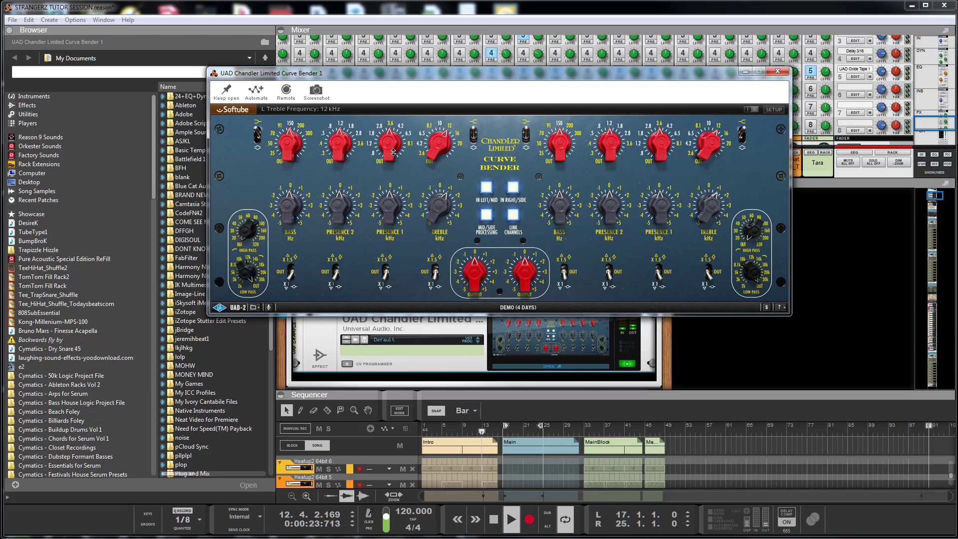
- Raise the Curve Bender's Presence 1 frequency and gain, stop the playback and close the plug-in interface
{"action": "left_click_drag", "start_coordinate": [389, 150], "coordinate": [388, 145]}
{"action": "left_click_drag", "start_coordinate": [389, 213], "coordinate": [390, 207]}
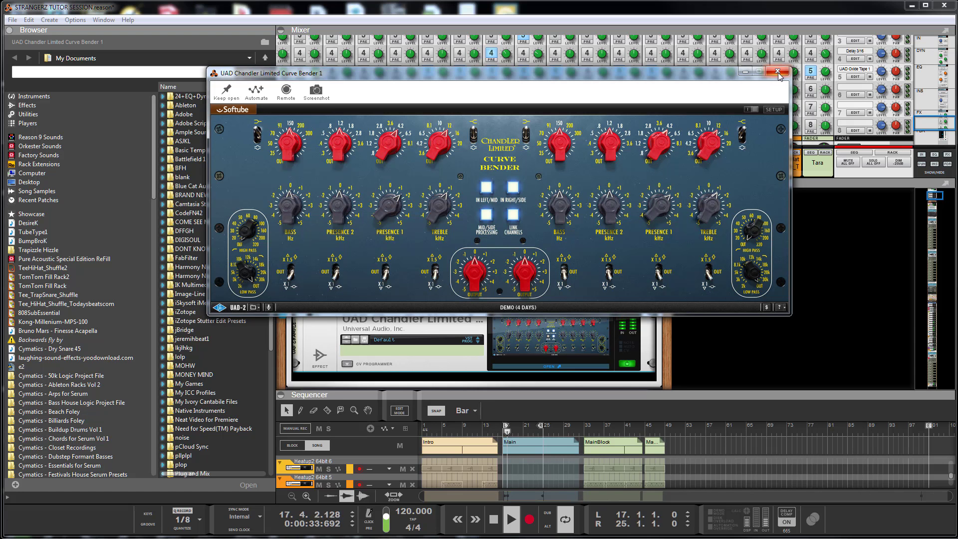
{"action": "left_click", "coordinate": [497, 523]}
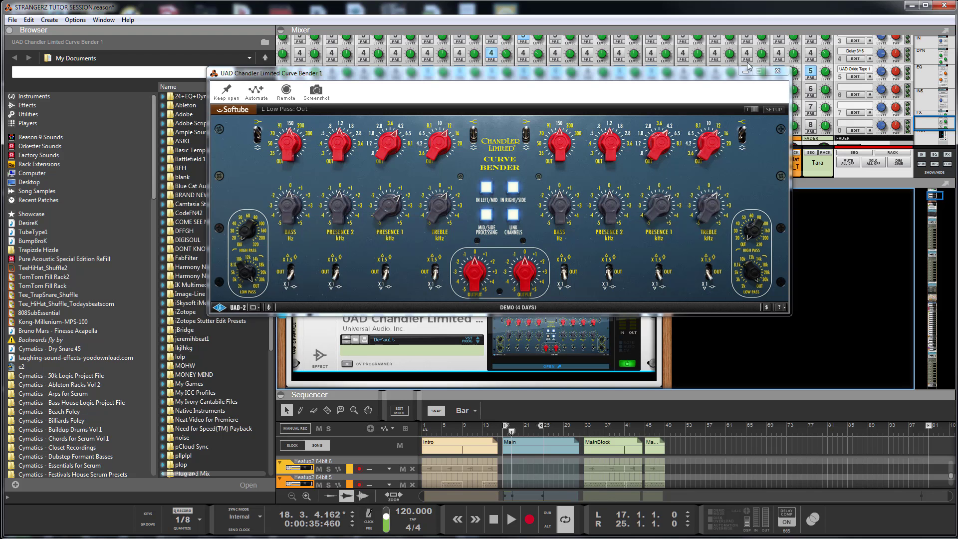
{"action": "left_click", "coordinate": [777, 71]}
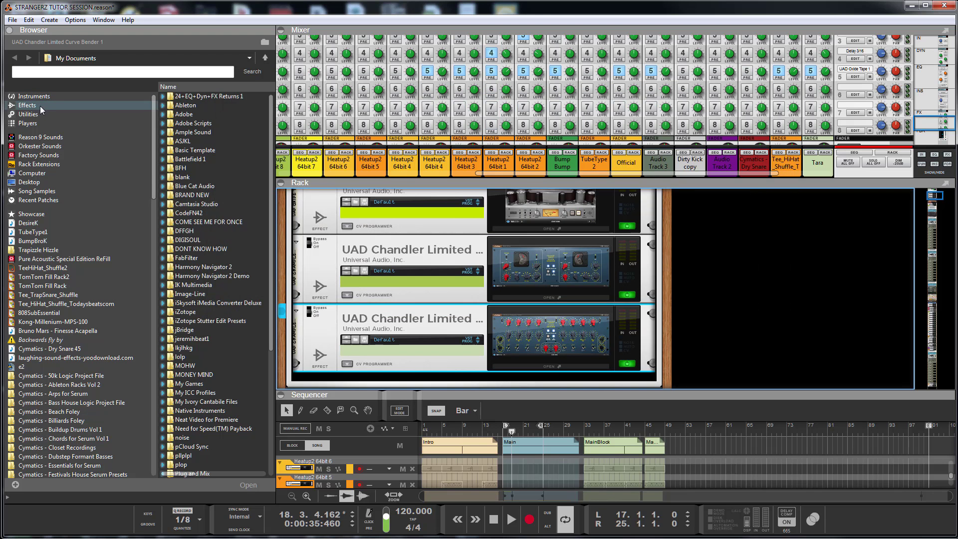
- Search the effects browser for "pultec"
{"action": "left_click", "coordinate": [31, 105]}
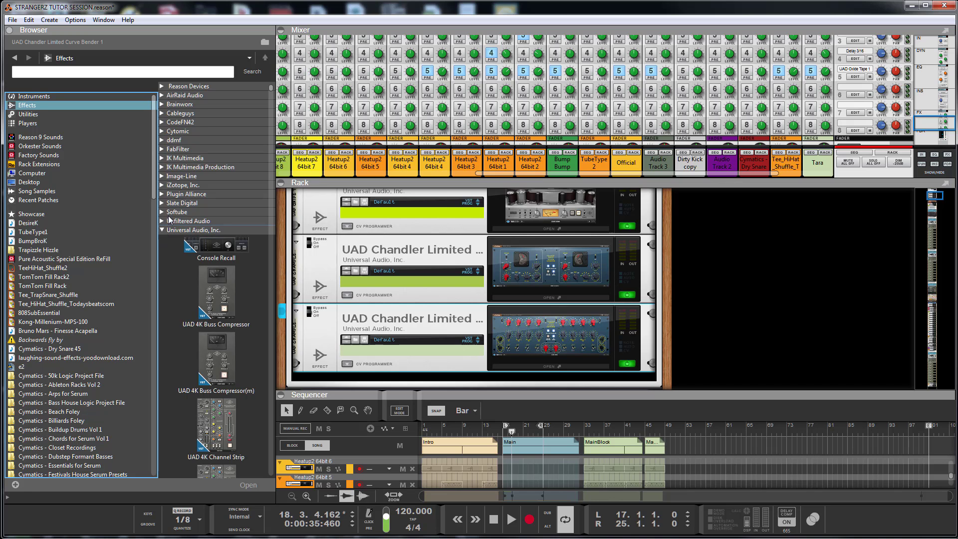
{"action": "left_click", "coordinate": [56, 76]}
{"action": "type", "text": "pu"}
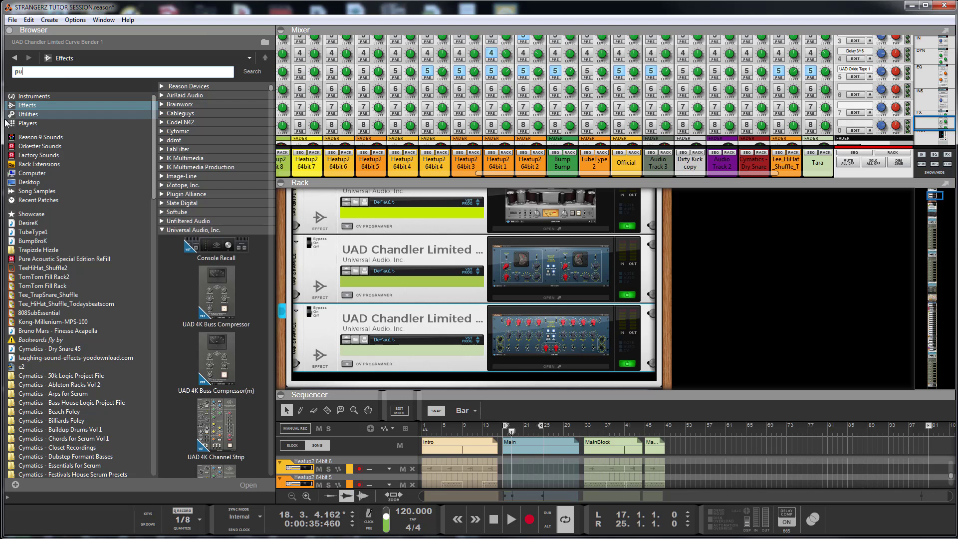
{"action": "type", "text": "l"}
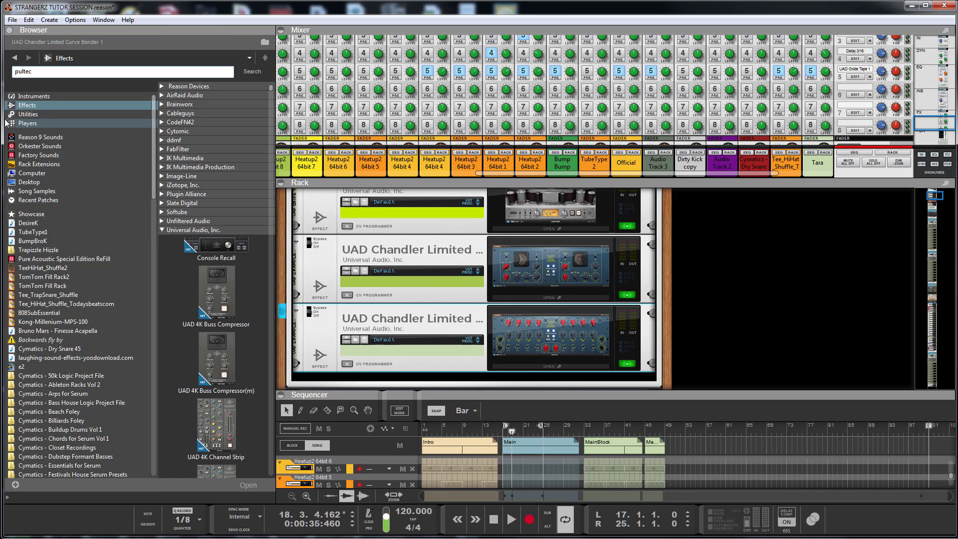
{"action": "type", "text": "tec"}
{"action": "key", "text": "Return"}
- Replace the Curve Bender in the rack with the stereo UAD Pultec-Pro Legacy and dismiss the UAD Powered Plug-Ins message
{"action": "left_click", "coordinate": [241, 202]}
{"action": "key", "text": "Down"}
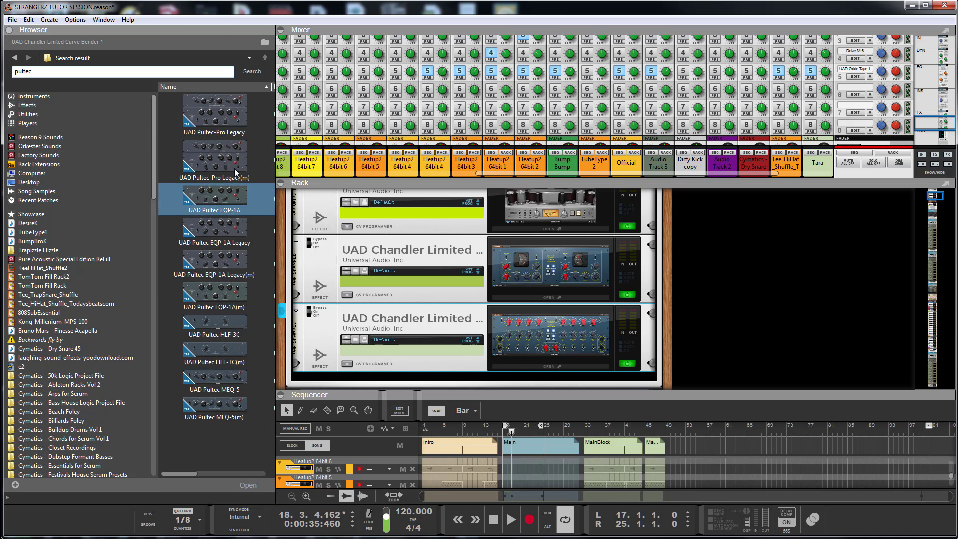
{"action": "left_click", "coordinate": [238, 129]}
{"action": "left_click_drag", "start_coordinate": [213, 108], "coordinate": [655, 378]}
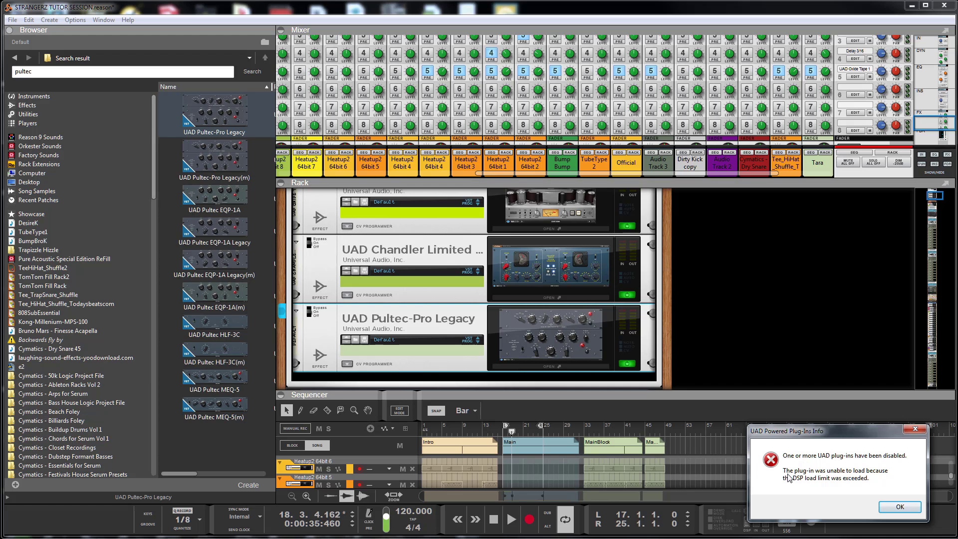
{"action": "left_click", "coordinate": [893, 506]}
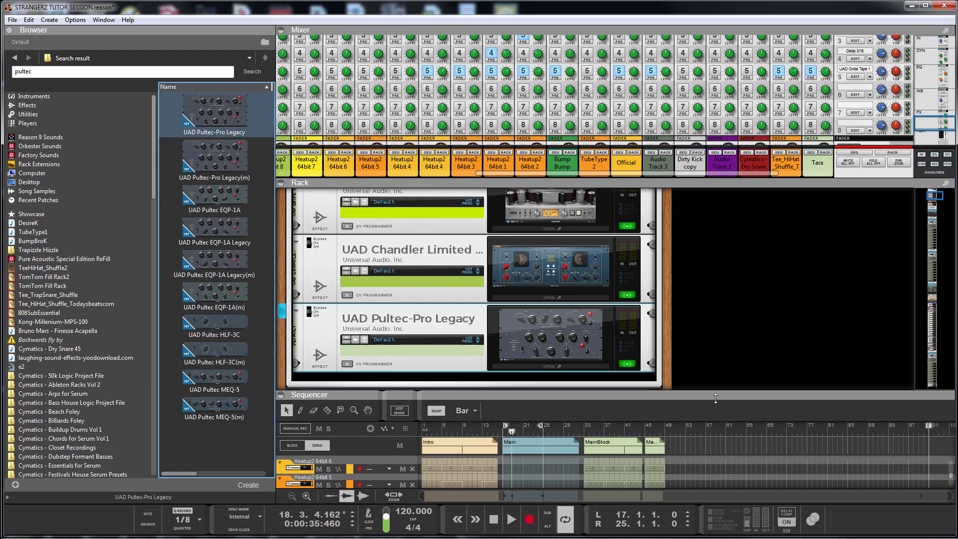
- Open the Pultec-Pro Legacy's plug-in interface, move it clear of the sequencer and play the song from bar 6
{"action": "left_click", "coordinate": [356, 340]}
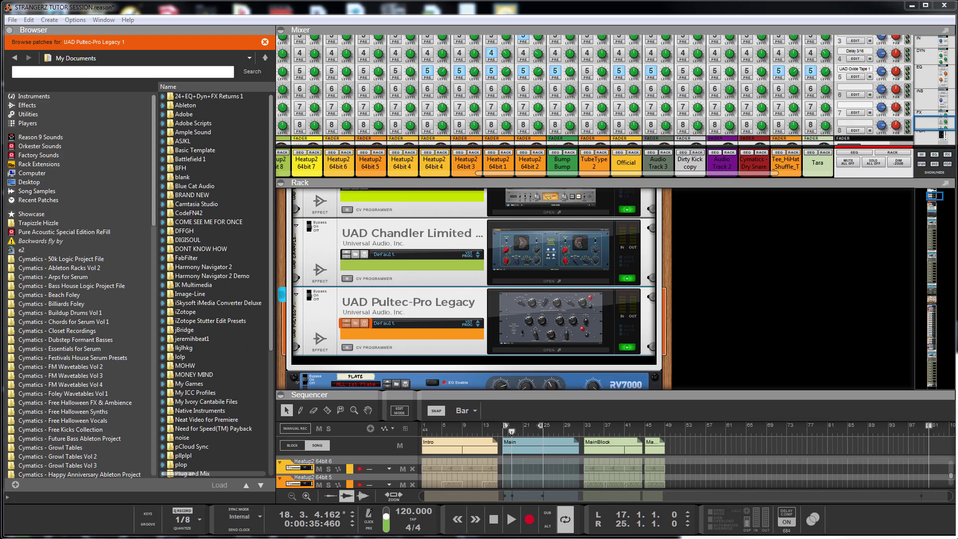
{"action": "left_click", "coordinate": [544, 319]}
{"action": "left_click_drag", "start_coordinate": [328, 33], "coordinate": [639, 73]}
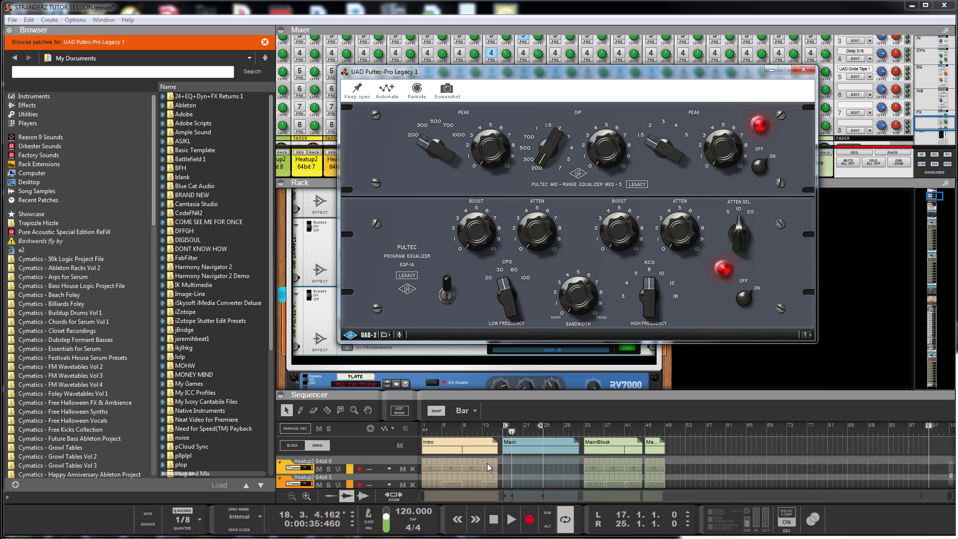
{"action": "left_click", "coordinate": [472, 430]}
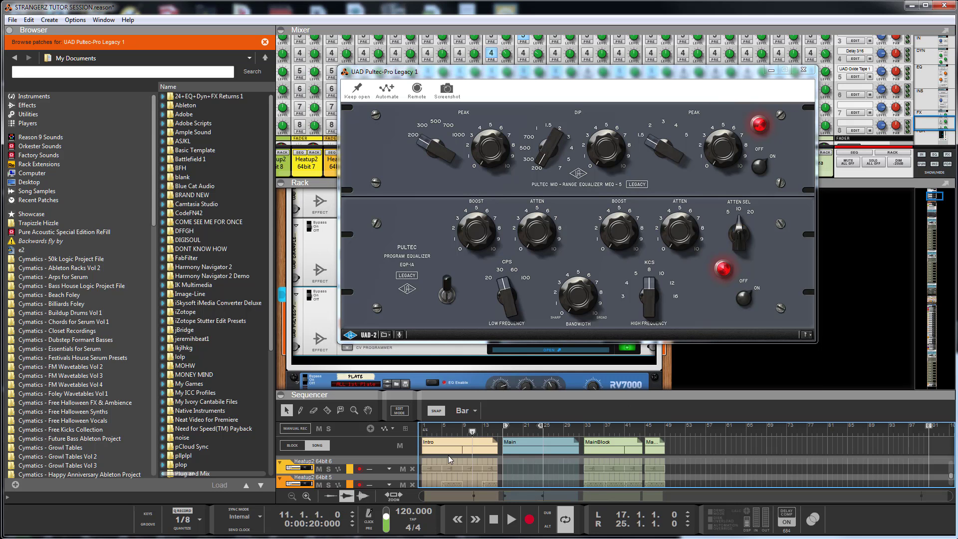
{"action": "left_click", "coordinate": [447, 431]}
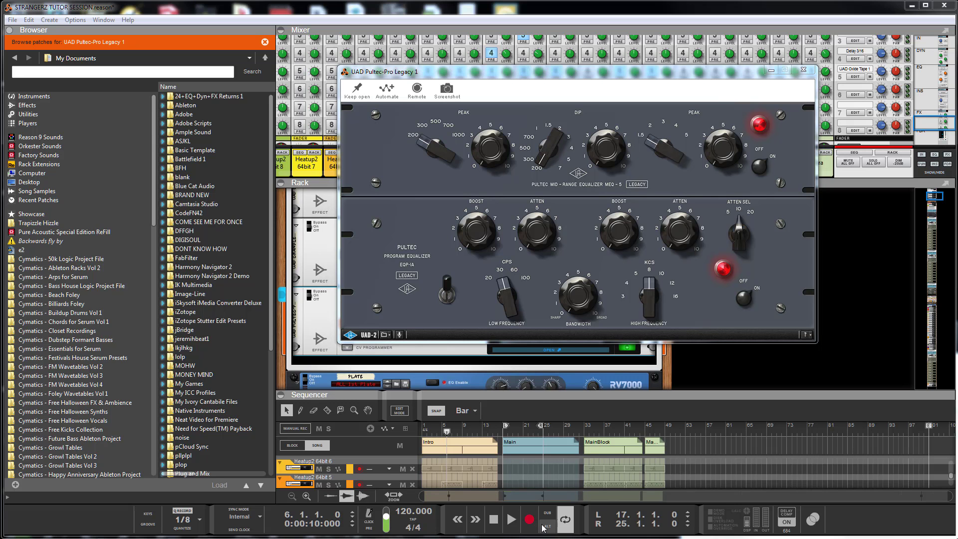
{"action": "left_click", "coordinate": [511, 519]}
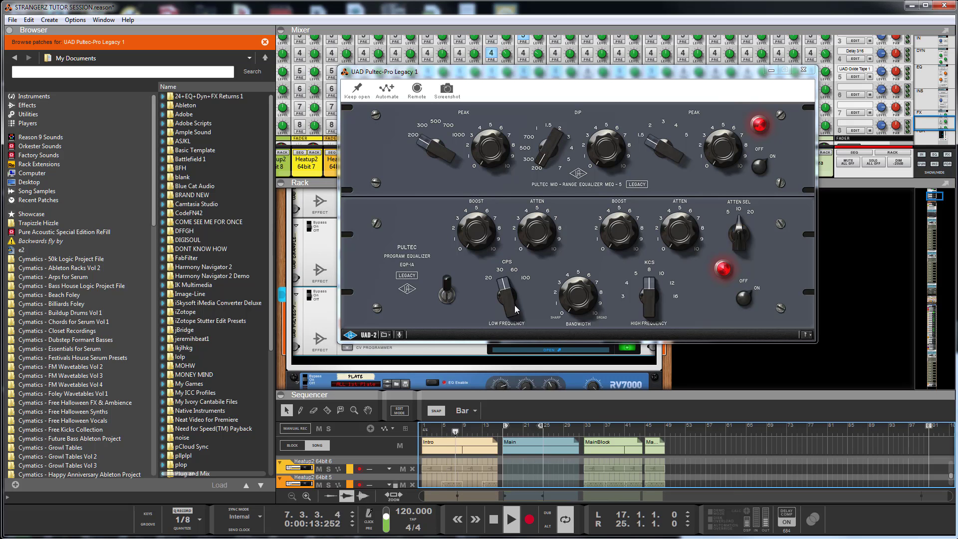
- On the MEQ-5 section, set the low peak to 500, the dip to 700 and the high peak to 3, and adjust their amounts
{"action": "left_click_drag", "start_coordinate": [432, 144], "coordinate": [436, 103]}
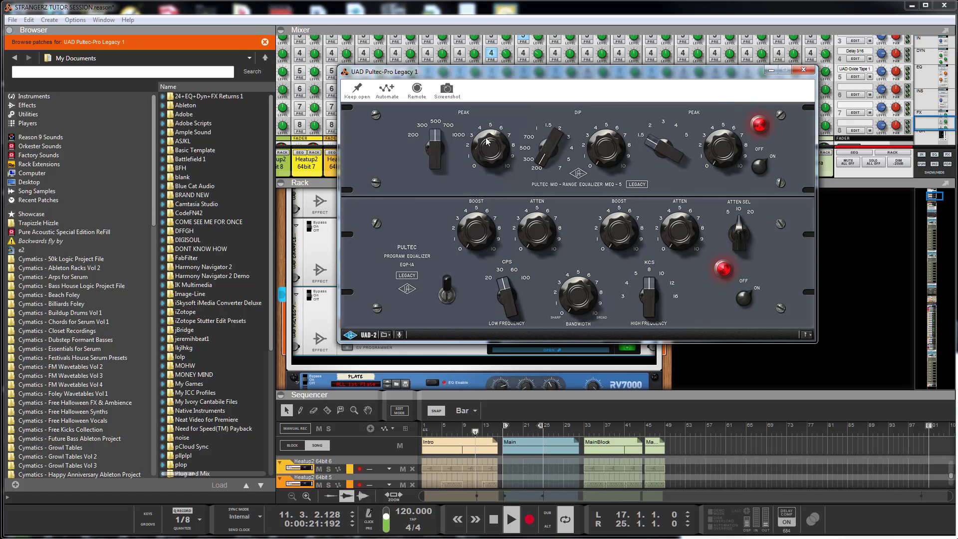
{"action": "left_click_drag", "start_coordinate": [549, 158], "coordinate": [559, 141]}
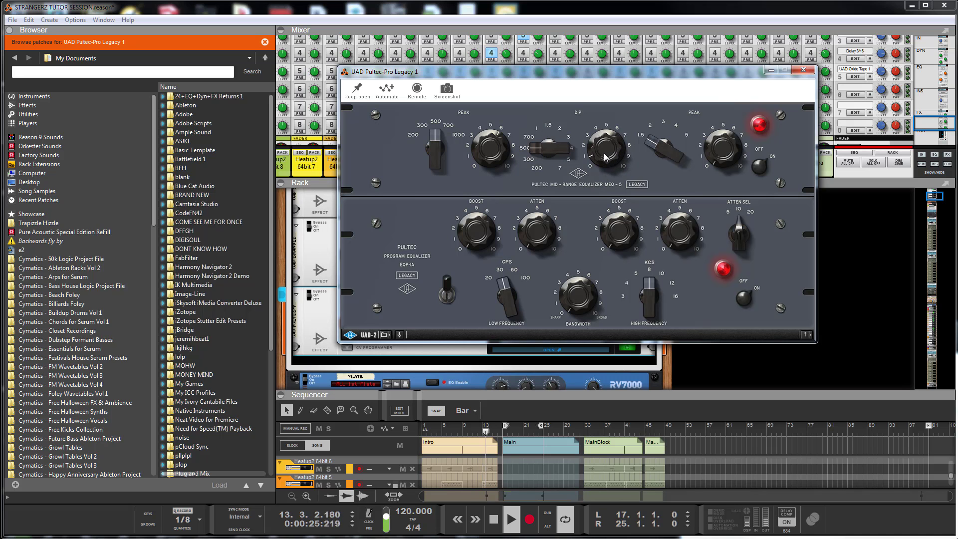
{"action": "left_click_drag", "start_coordinate": [687, 161], "coordinate": [655, 83]}
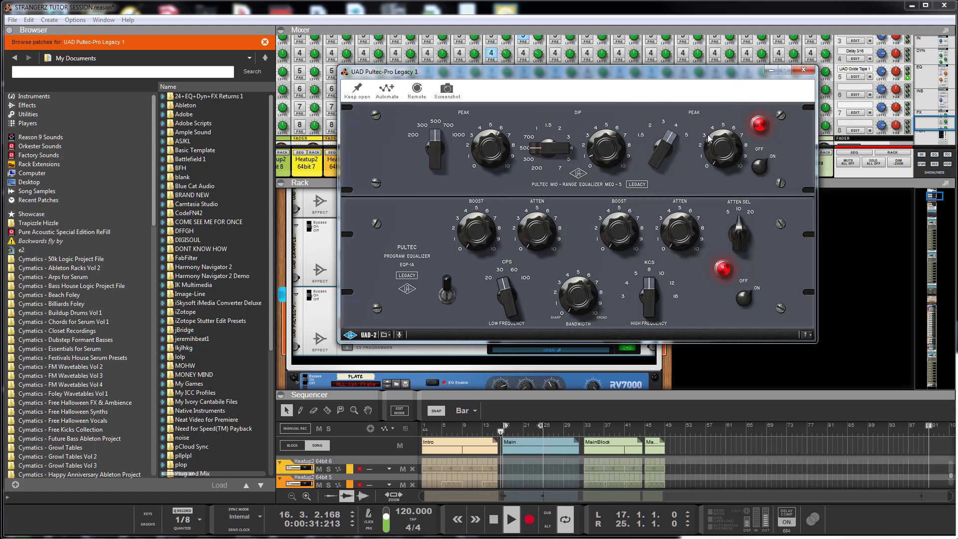
{"action": "left_click_drag", "start_coordinate": [720, 161], "coordinate": [726, 94]}
{"action": "left_click_drag", "start_coordinate": [662, 166], "coordinate": [663, 179]}
{"action": "mouse_move", "coordinate": [599, 155]}
{"action": "left_mouse_down"}
{"action": "mouse_move", "coordinate": [542, 129]}
{"action": "mouse_move", "coordinate": [539, 144]}
{"action": "left_mouse_up"}
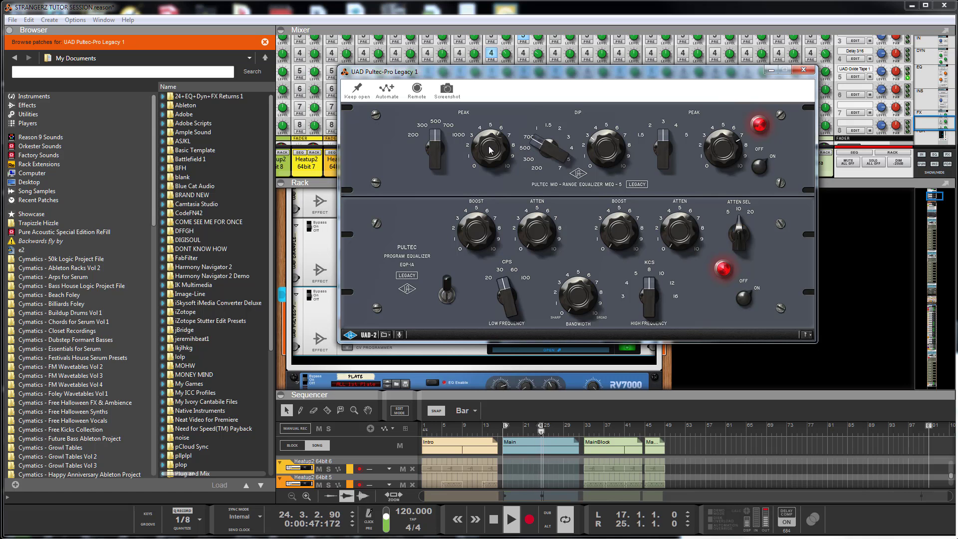
{"action": "left_click_drag", "start_coordinate": [491, 148], "coordinate": [491, 151]}
- On the EQP-1A section, set the low frequency to 100 CPS and the attenuation selector to 20, and adjust the low and high boost and attenuation
{"action": "left_click_drag", "start_coordinate": [477, 238], "coordinate": [471, 235]}
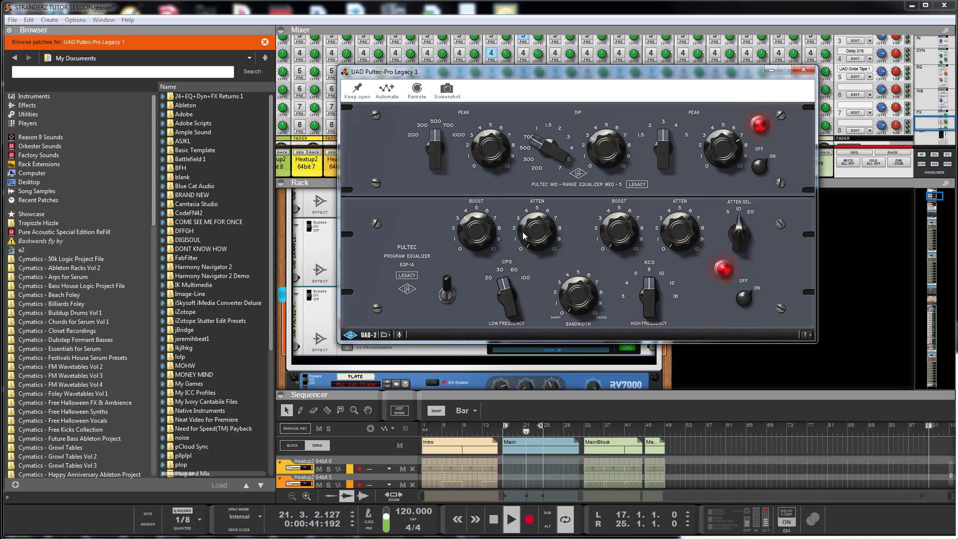
{"action": "left_click_drag", "start_coordinate": [534, 223], "coordinate": [533, 224]}
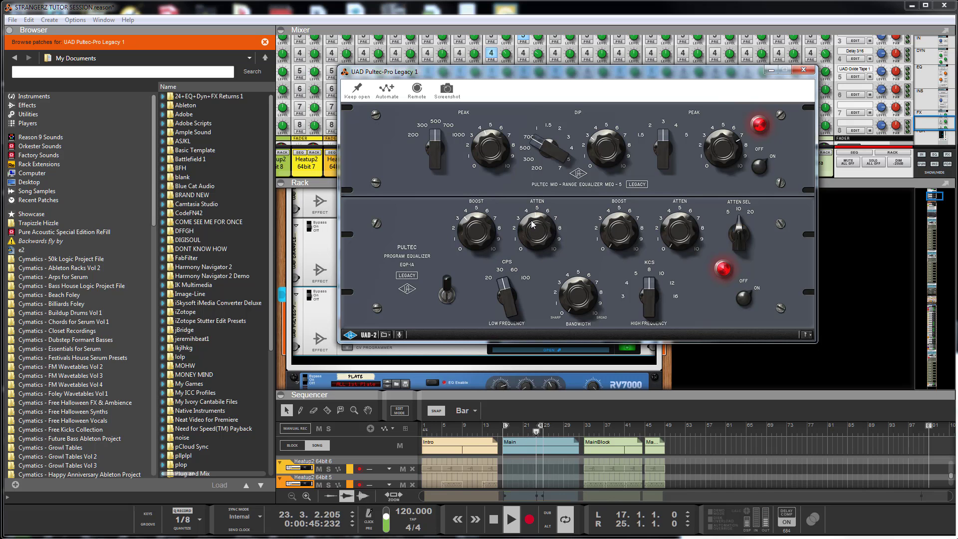
{"action": "left_click_drag", "start_coordinate": [512, 306], "coordinate": [505, 252]}
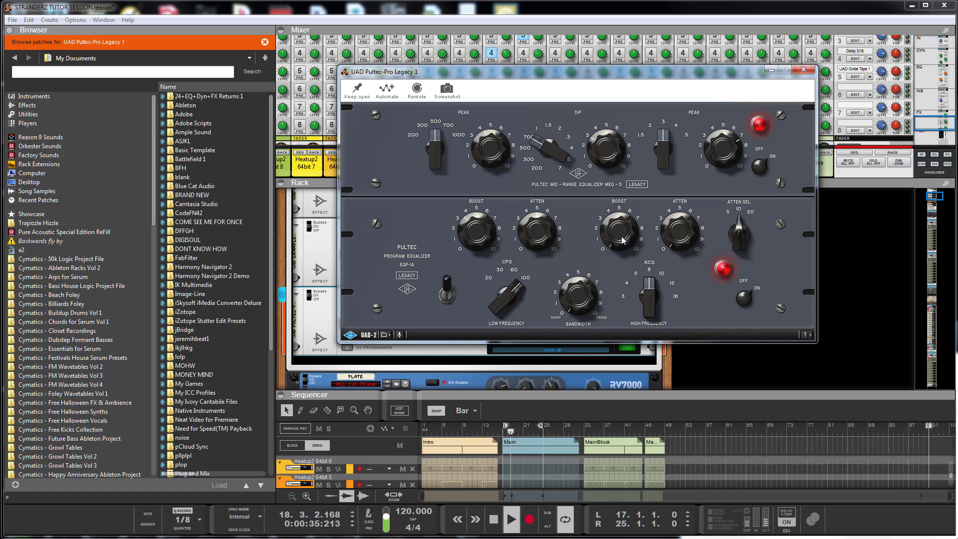
{"action": "mouse_move", "coordinate": [624, 238]}
{"action": "left_mouse_down"}
{"action": "mouse_move", "coordinate": [621, 201]}
{"action": "mouse_move", "coordinate": [623, 228]}
{"action": "left_mouse_up"}
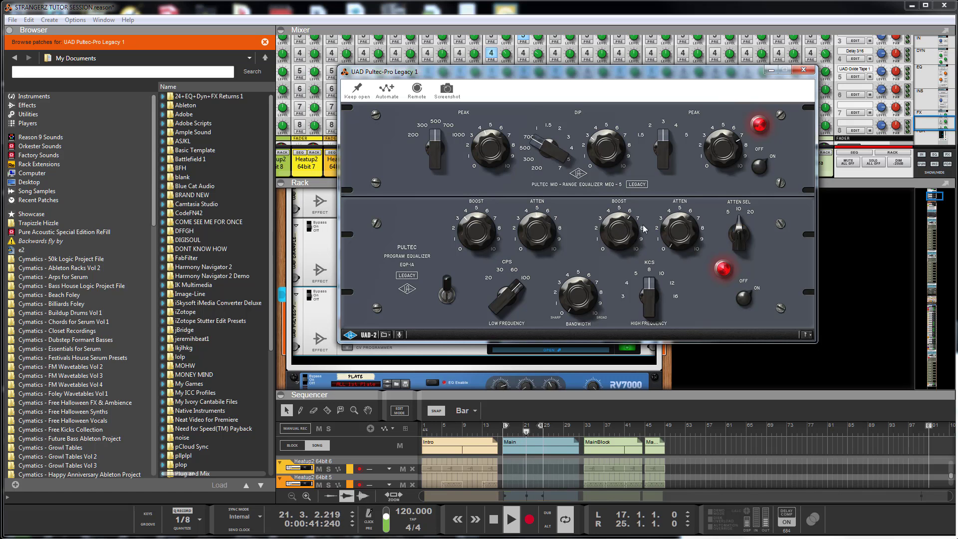
{"action": "left_click_drag", "start_coordinate": [682, 233], "coordinate": [674, 234]}
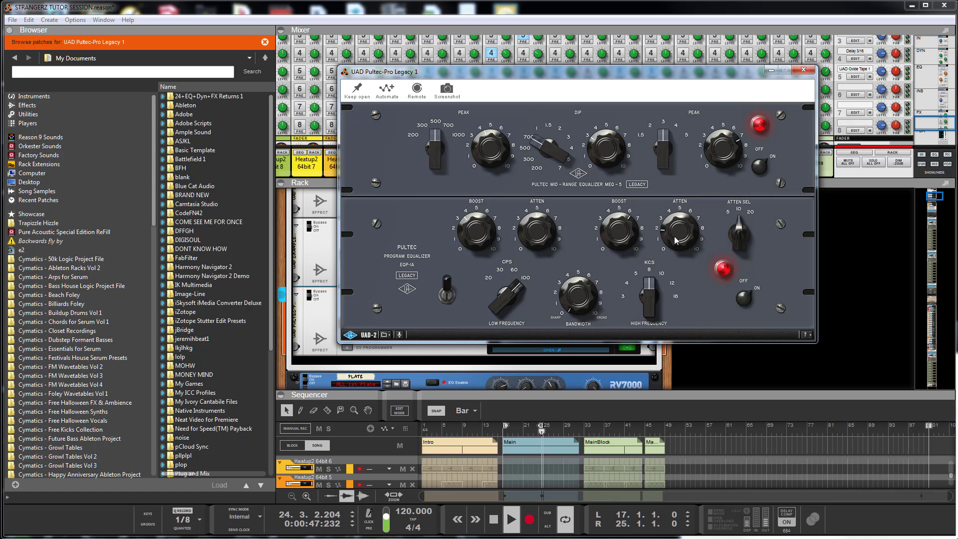
{"action": "left_click_drag", "start_coordinate": [731, 233], "coordinate": [728, 188]}
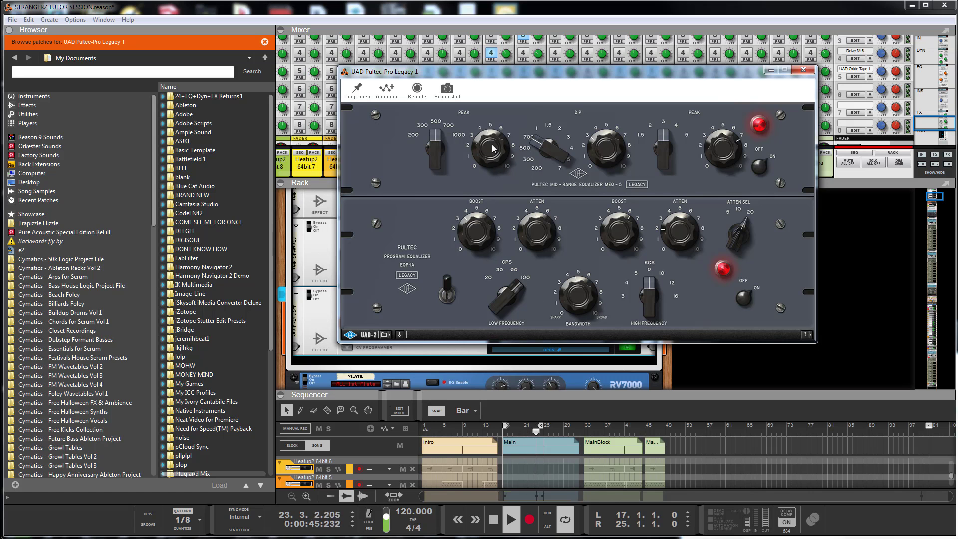
- Sweep the MEQ-5 dip frequency down to 300, adjust the dip amount and set the frequency to 500
{"action": "mouse_move", "coordinate": [549, 149]}
{"action": "left_mouse_down"}
{"action": "mouse_move", "coordinate": [537, 150]}
{"action": "mouse_move", "coordinate": [540, 160]}
{"action": "left_mouse_up"}
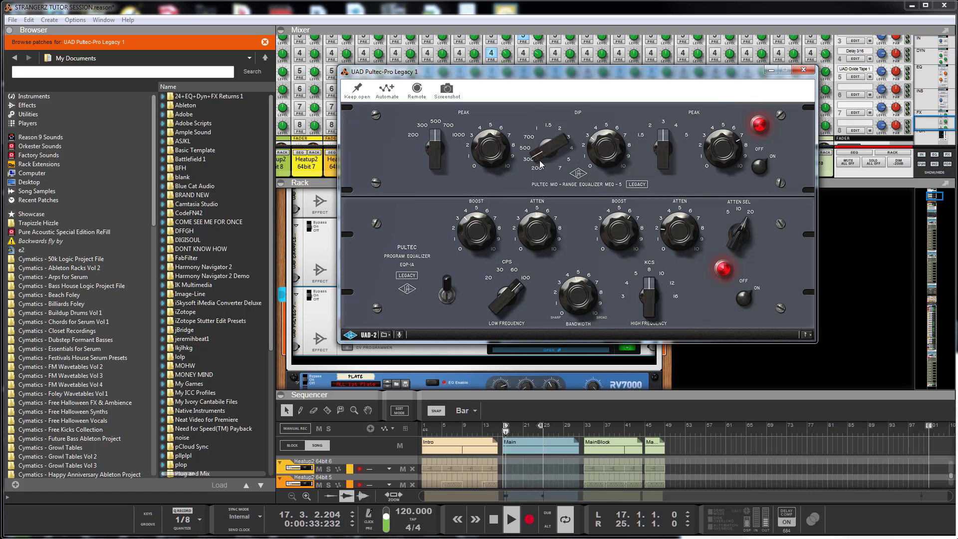
{"action": "left_click_drag", "start_coordinate": [601, 162], "coordinate": [592, 164]}
{"action": "left_click_drag", "start_coordinate": [541, 154], "coordinate": [538, 146]}
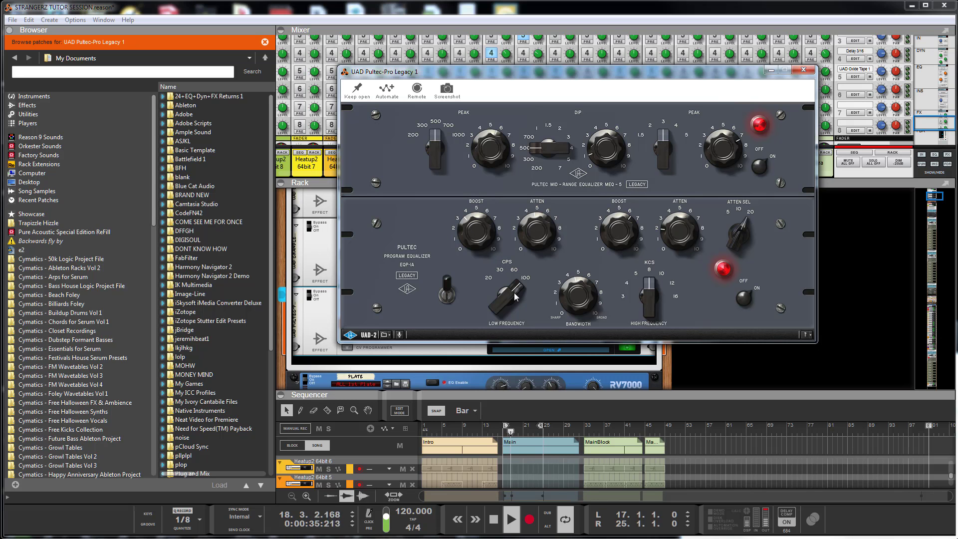
- Audition the EQP-1A low frequency at 30 CPS, return it to 100 CPS and close the Pultec-Pro Legacy interface
{"action": "left_click_drag", "start_coordinate": [512, 311], "coordinate": [507, 352]}
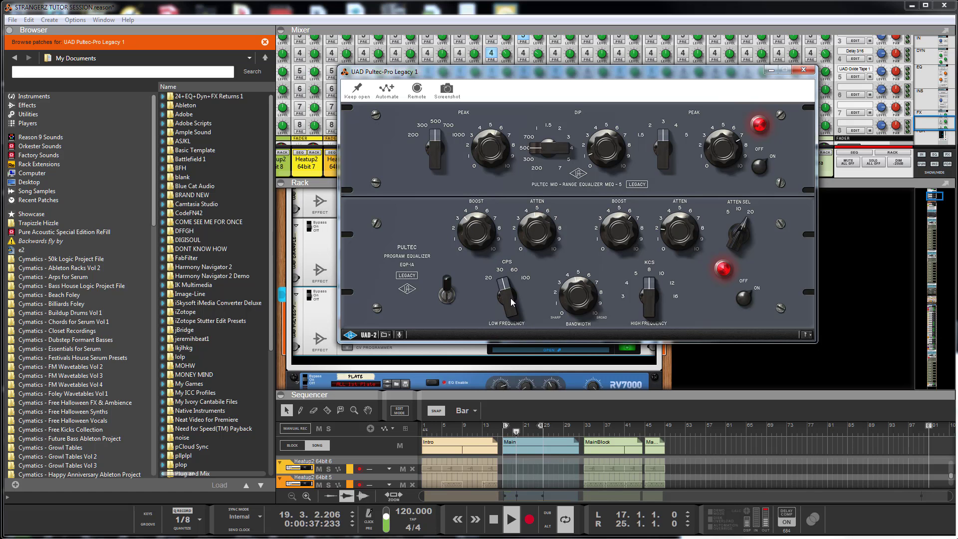
{"action": "left_click_drag", "start_coordinate": [507, 300], "coordinate": [513, 240]}
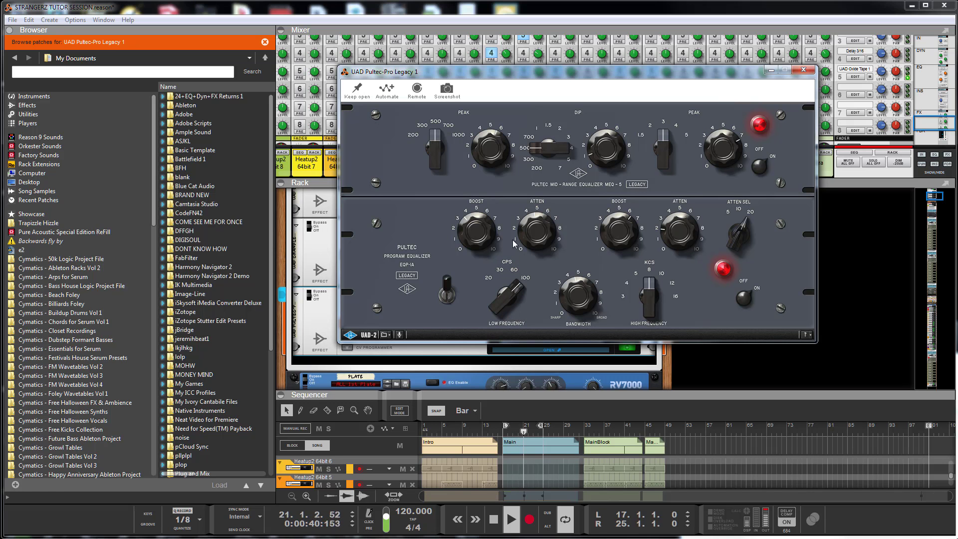
{"action": "left_click", "coordinate": [803, 70]}
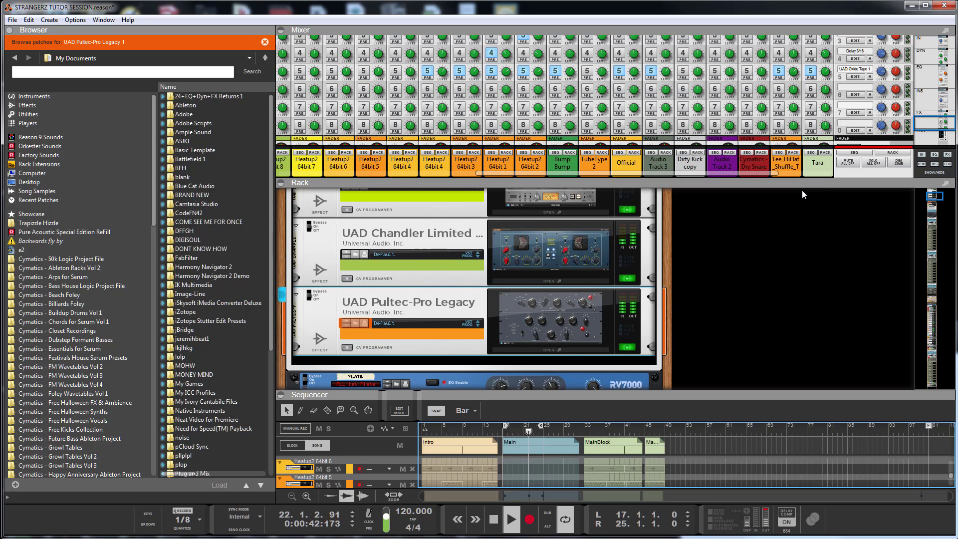
- Switch the Chandler Limited Zener Limiter off and on again to compare the sound, and open its plug-in interface
{"action": "left_click", "coordinate": [627, 278]}
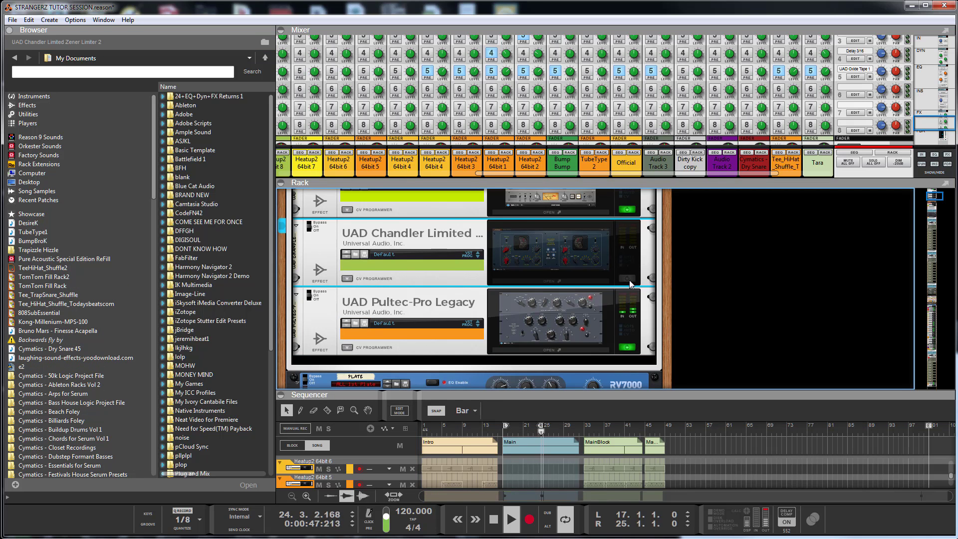
{"action": "left_click", "coordinate": [627, 280]}
{"action": "left_click", "coordinate": [579, 281]}
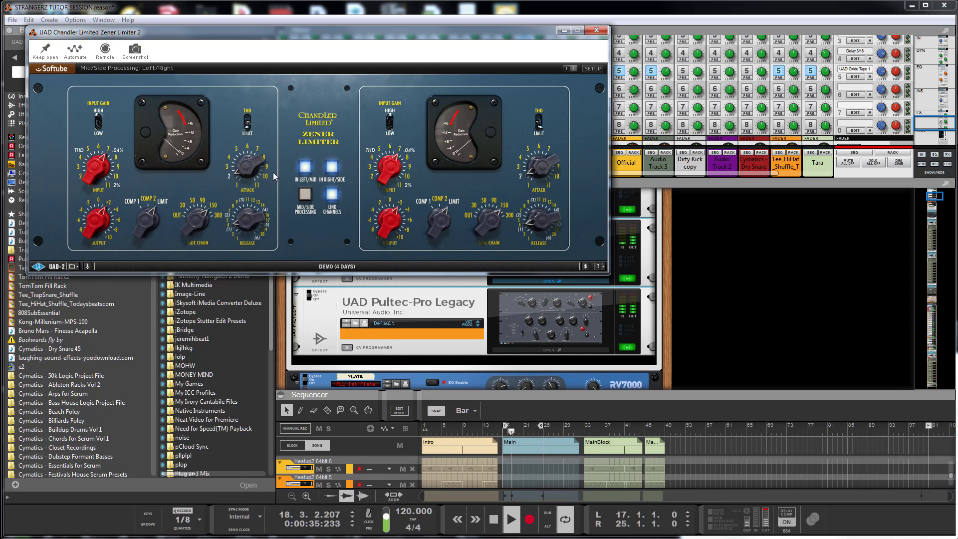
- Set the Zener Limiter's linked input to 6.5 and enable Mid/Side processing
{"action": "left_click_drag", "start_coordinate": [89, 174], "coordinate": [93, 180]}
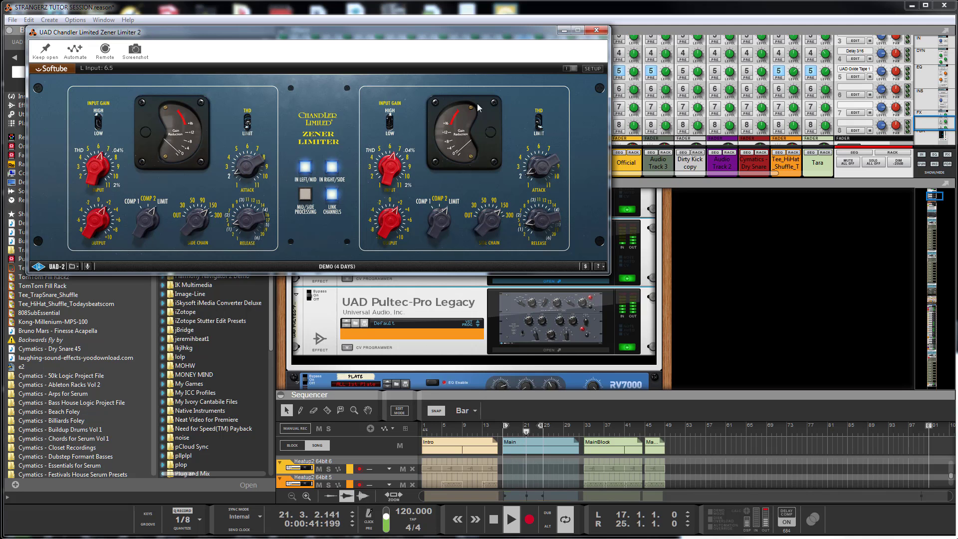
{"action": "left_click", "coordinate": [308, 193]}
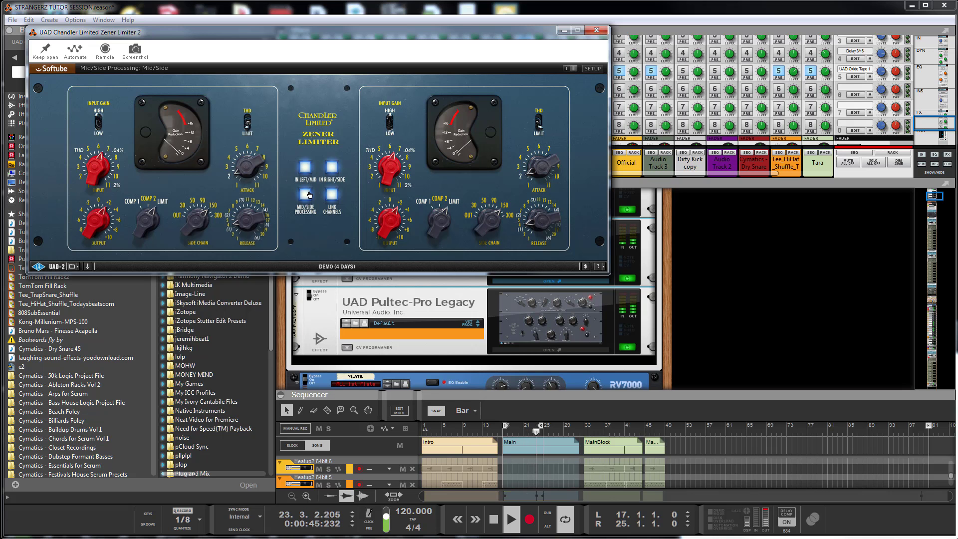
{"action": "left_click_drag", "start_coordinate": [94, 178], "coordinate": [94, 172]}
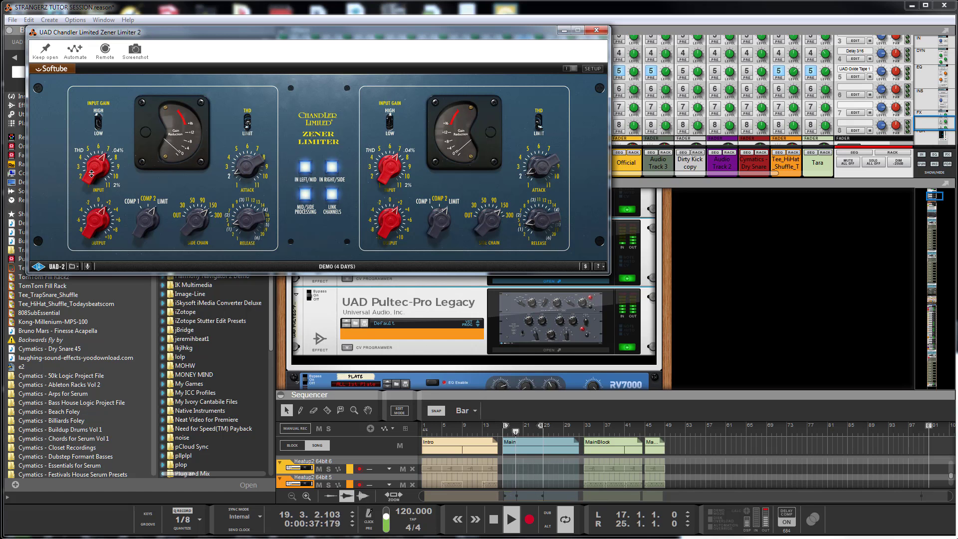
{"action": "left_click_drag", "start_coordinate": [91, 174], "coordinate": [92, 179]}
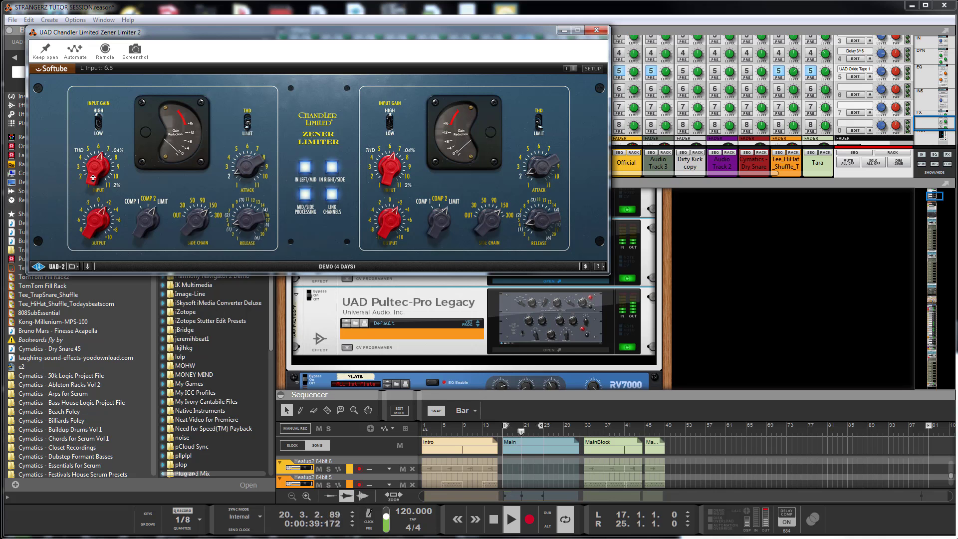
- Compare Left/Right with Mid/Side processing, leave the Zener Limiter in Mid/Side and close its interface
{"action": "left_click", "coordinate": [304, 194]}
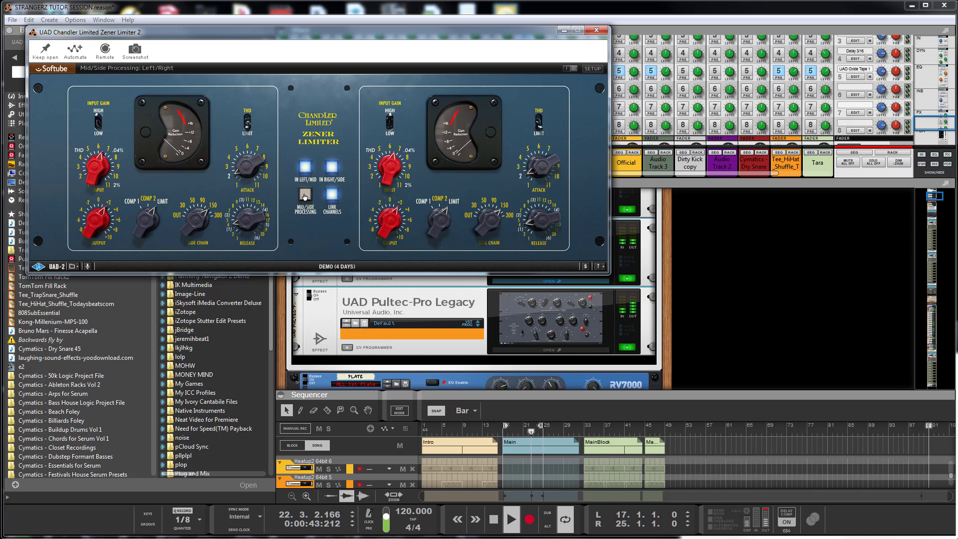
{"action": "left_click", "coordinate": [305, 194]}
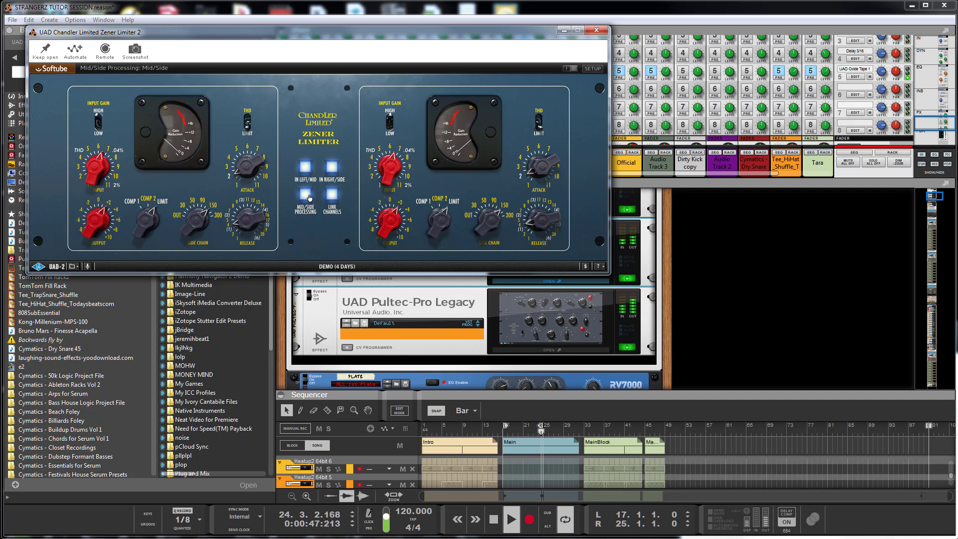
{"action": "left_click", "coordinate": [597, 30]}
- Open the UAD Oxide Tape's plug-in interface to review it and close it again
{"action": "left_click", "coordinate": [549, 269]}
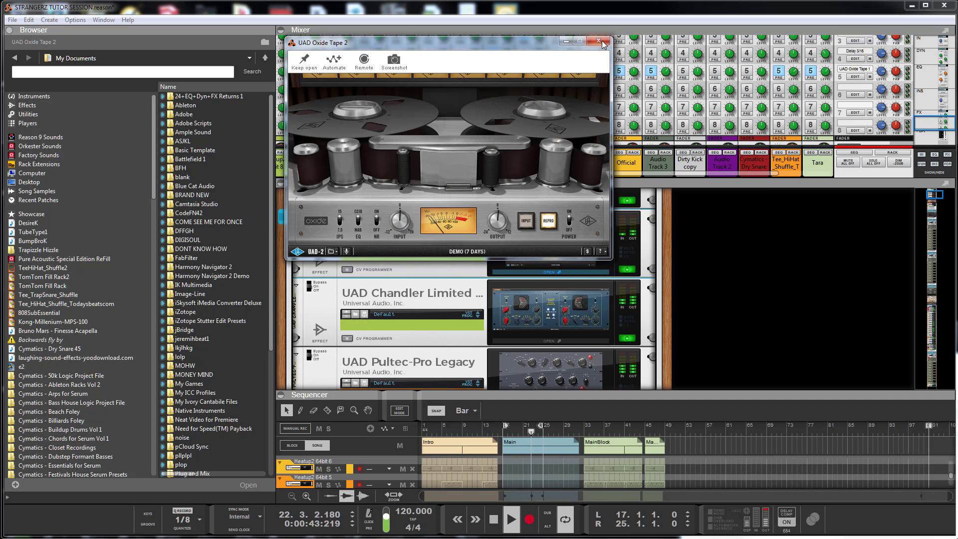
{"action": "left_click", "coordinate": [534, 294]}
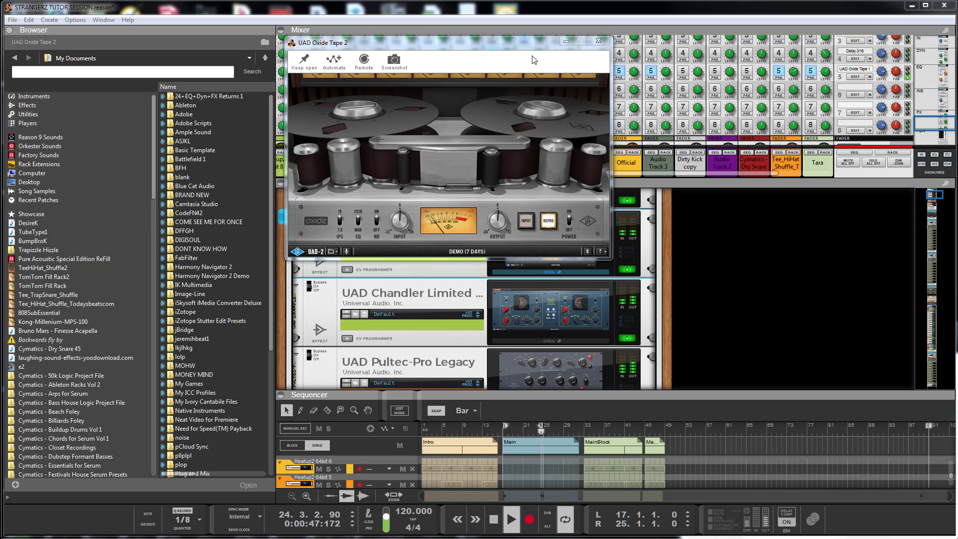
{"action": "left_click", "coordinate": [599, 41]}
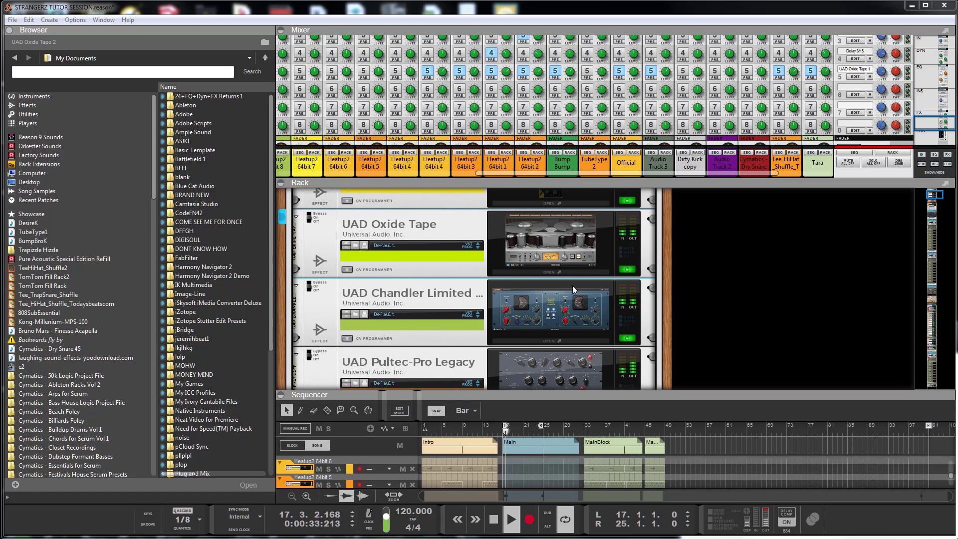
- Open The Glue 64's plug-in interface, continue in trial mode and dismiss the trial limitations message
{"action": "scroll", "coordinate": [433, 225], "scroll_direction": "up", "scroll_amount": 5}
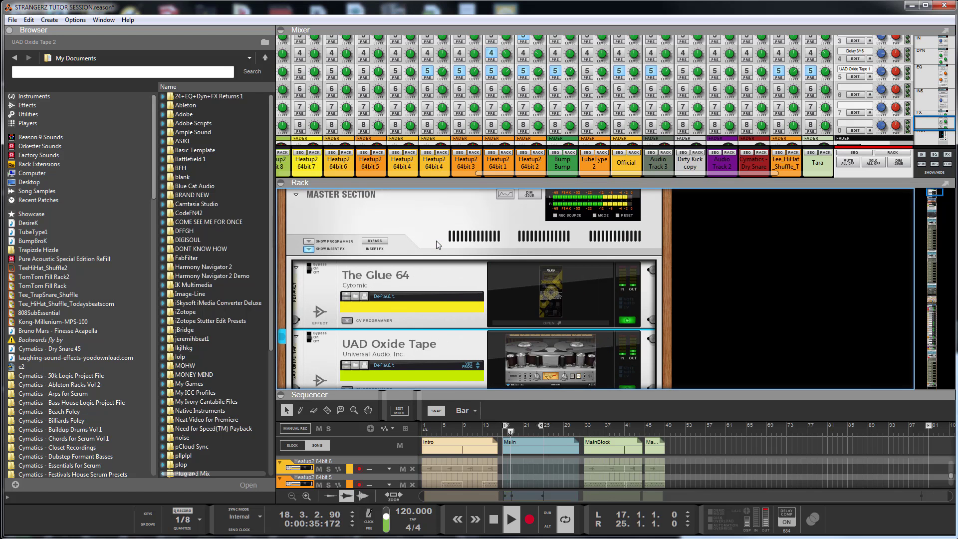
{"action": "left_click", "coordinate": [552, 298]}
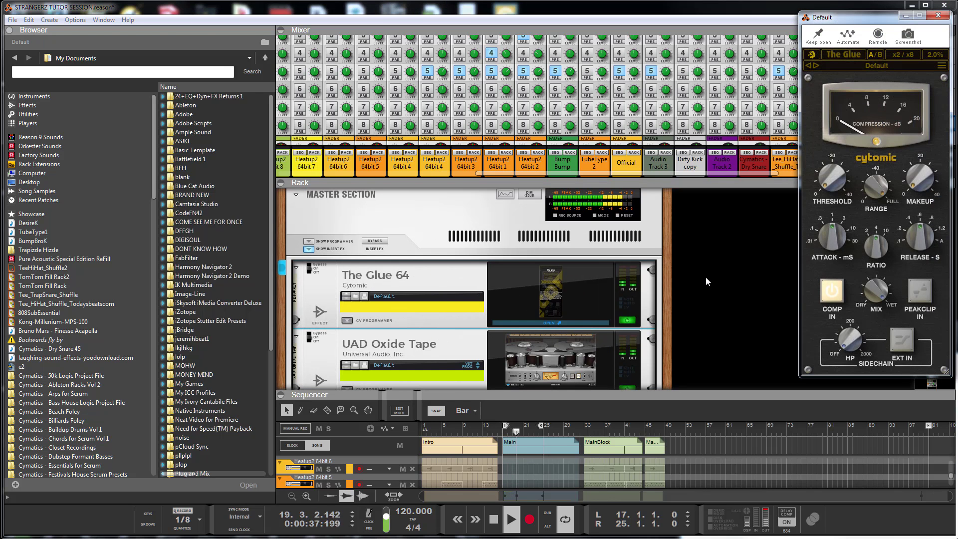
{"action": "left_click", "coordinate": [876, 116]}
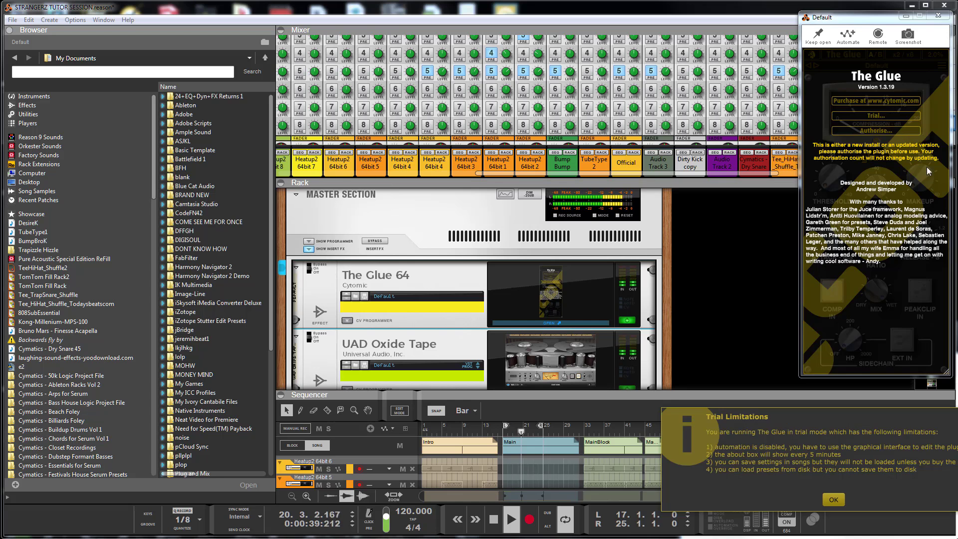
{"action": "left_click", "coordinate": [834, 499]}
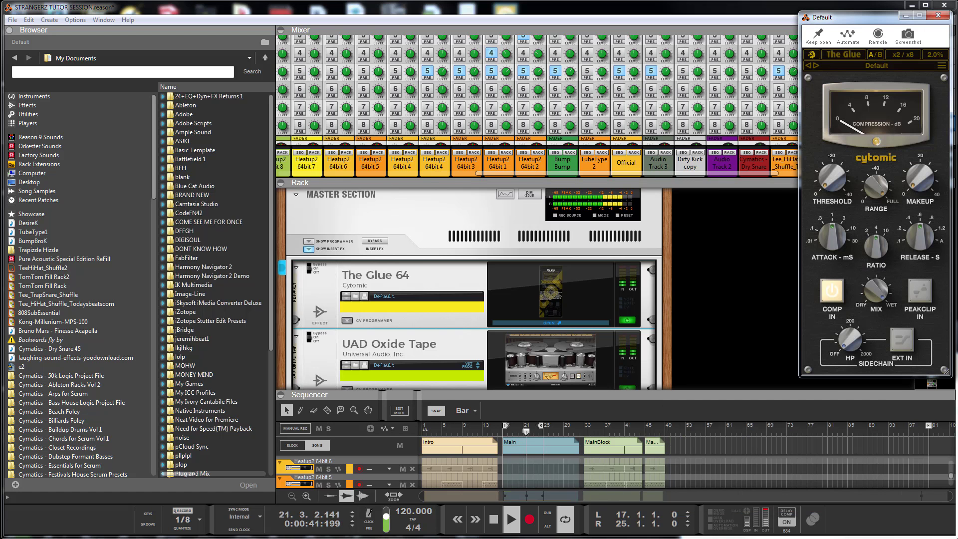
- Try The Glue's threshold at about -5.8 dB and its range at about -22.4 dB during playback
{"action": "mouse_move", "coordinate": [829, 187]}
{"action": "left_click_drag", "start_coordinate": [828, 187], "coordinate": [825, 176]}
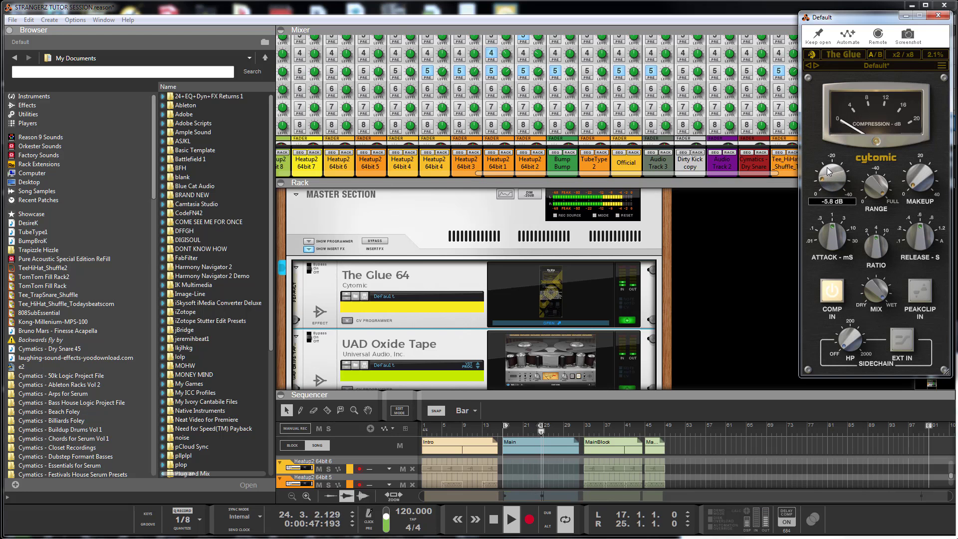
{"action": "mouse_move", "coordinate": [863, 194]}
{"action": "left_click_drag", "start_coordinate": [875, 183], "coordinate": [889, 195]}
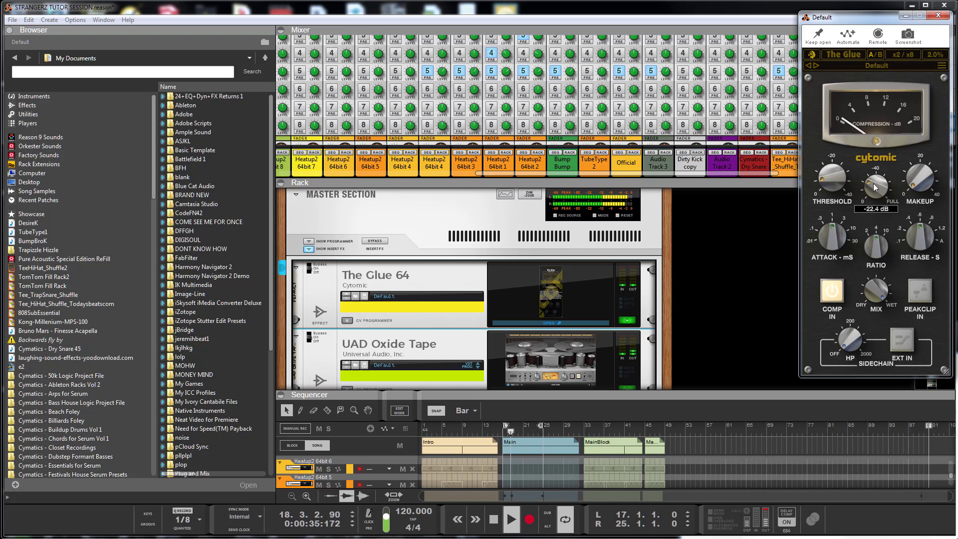
{"action": "mouse_move", "coordinate": [827, 176]}
{"action": "mouse_move", "coordinate": [909, 179]}
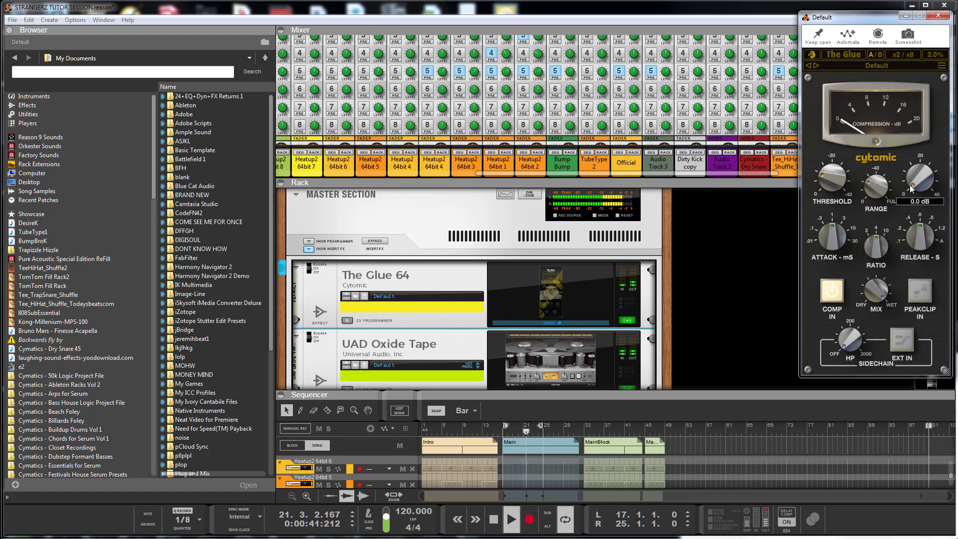
- Adjust The Glue's attack and release, enable Peak Clip and set the sidechain high-pass to about 81 Hz
{"action": "left_click_drag", "start_coordinate": [825, 210], "coordinate": [823, 196]}
{"action": "left_click_drag", "start_coordinate": [868, 237], "coordinate": [914, 236]}
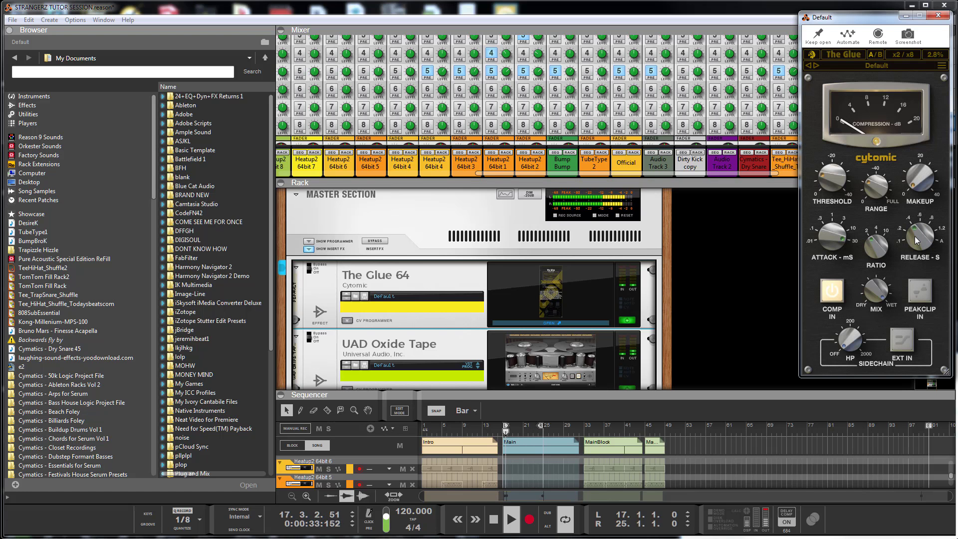
{"action": "left_click", "coordinate": [919, 290]}
{"action": "left_click_drag", "start_coordinate": [849, 343], "coordinate": [850, 342]}
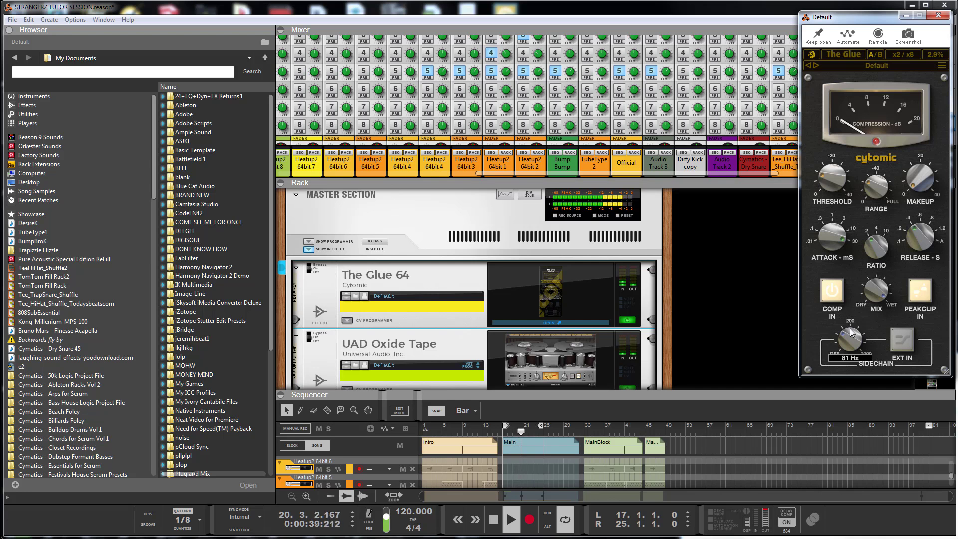
- Fine-tune The Glue's makeup gain during playback and close its plug-in interface
{"action": "mouse_move", "coordinate": [914, 184]}
{"action": "left_mouse_down"}
{"action": "mouse_move", "coordinate": [916, 167]}
{"action": "mouse_move", "coordinate": [914, 179]}
{"action": "left_mouse_up"}
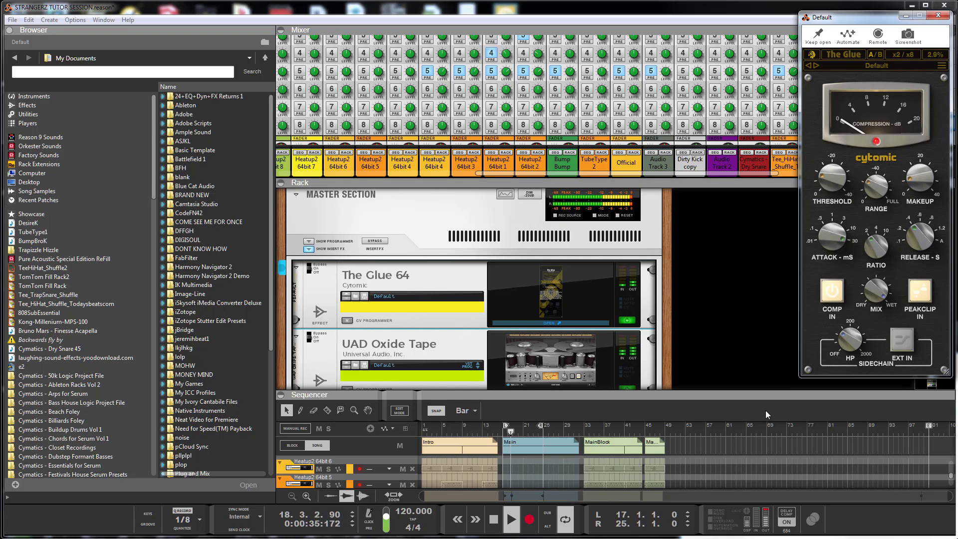
{"action": "mouse_move", "coordinate": [873, 287]}
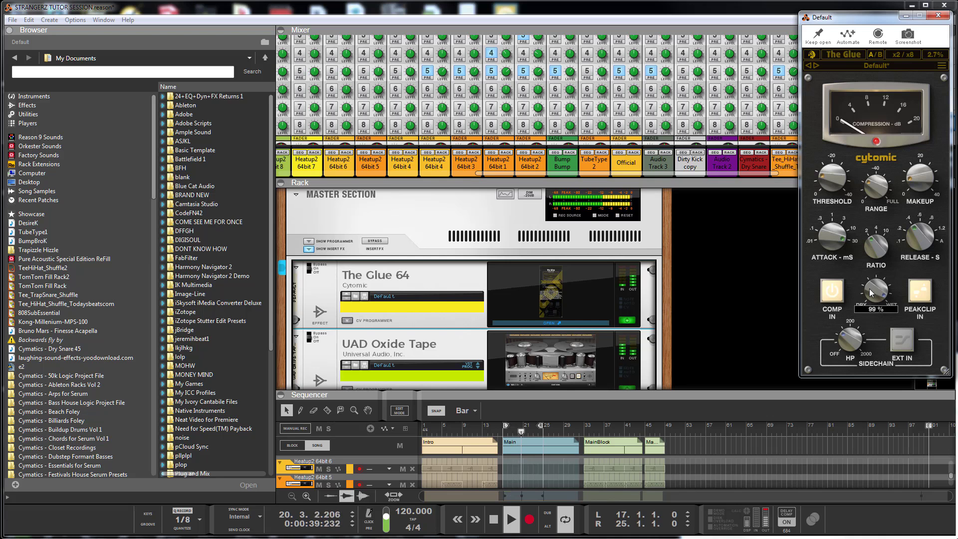
{"action": "mouse_move", "coordinate": [875, 186]}
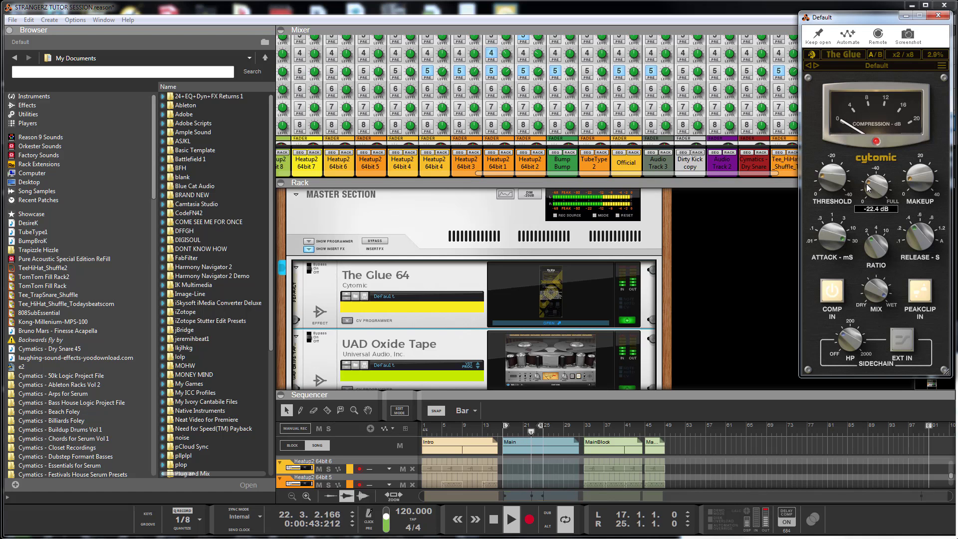
{"action": "mouse_move", "coordinate": [911, 181]}
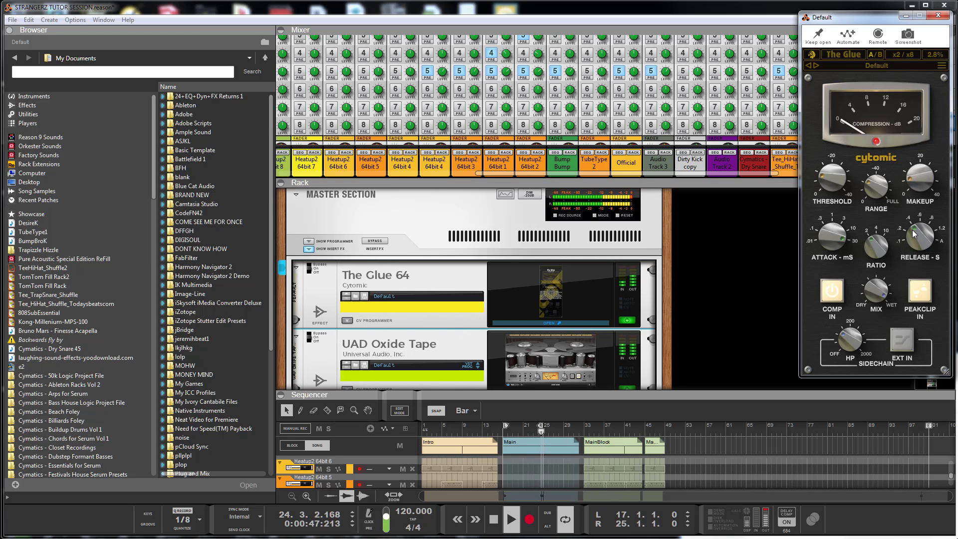
{"action": "mouse_move", "coordinate": [832, 198]}
{"action": "left_click", "coordinate": [938, 15]}
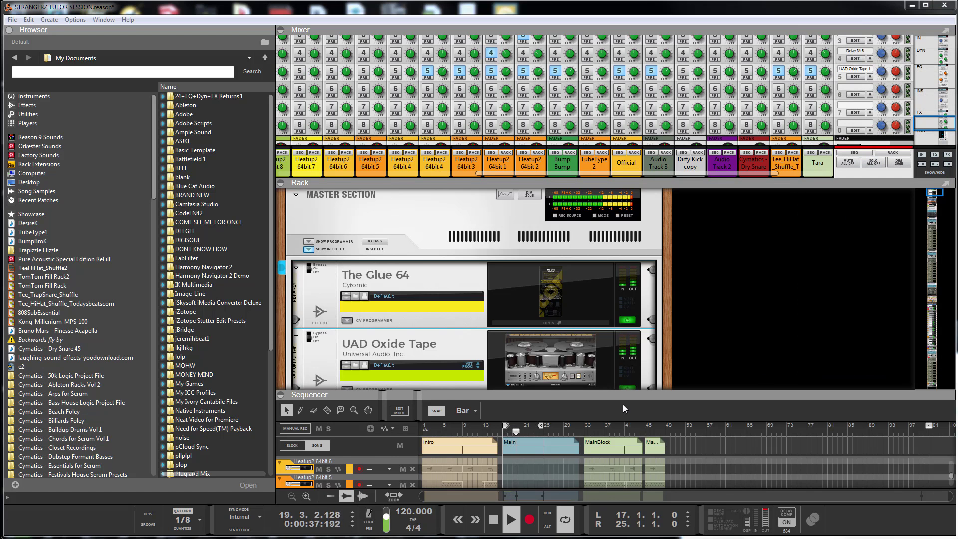
- Look over the master insert effects, the mixer channels and the sequencer's track list while the song plays
{"action": "key", "text": "F6"}
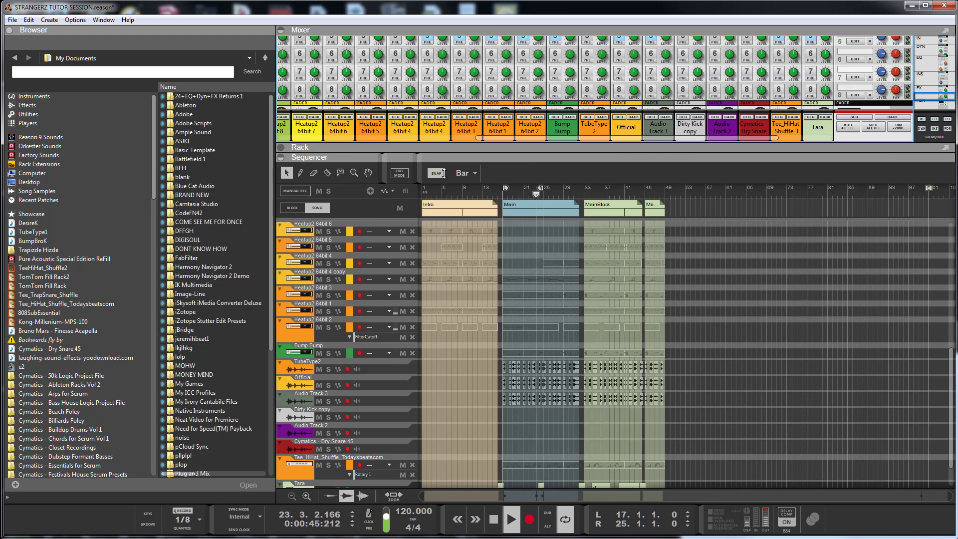
{"action": "left_click_drag", "start_coordinate": [432, 155], "coordinate": [593, 433]}
{"action": "scroll", "coordinate": [645, 261], "scroll_direction": "down", "scroll_amount": 5}
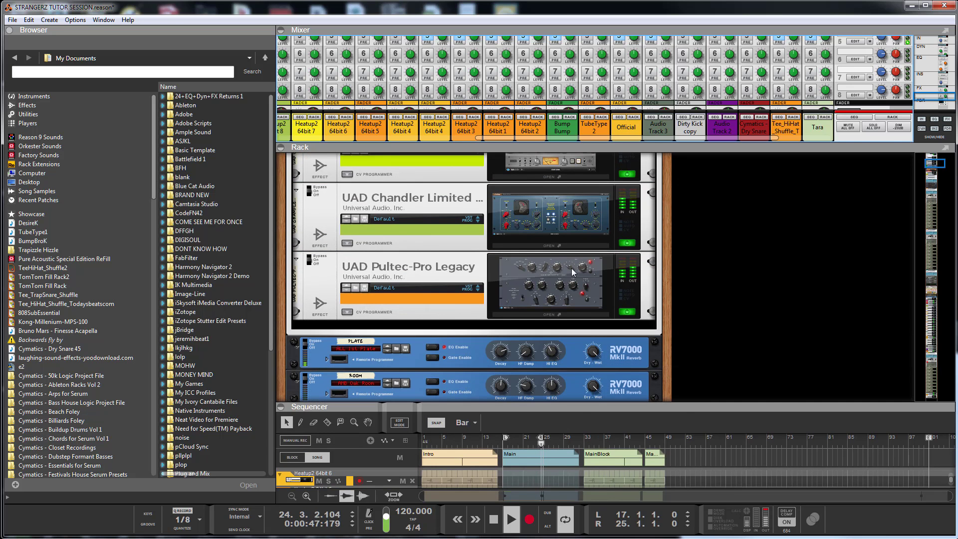
{"action": "left_click_drag", "start_coordinate": [550, 145], "coordinate": [550, 395]}
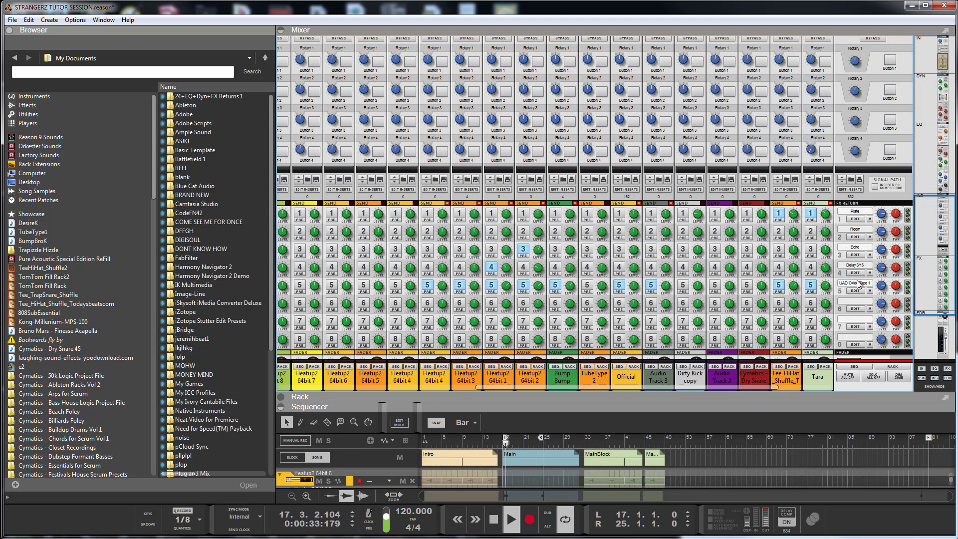
{"action": "left_click_drag", "start_coordinate": [760, 388], "coordinate": [578, 149]}
{"action": "scroll", "coordinate": [735, 331], "scroll_direction": "down", "scroll_amount": 1}
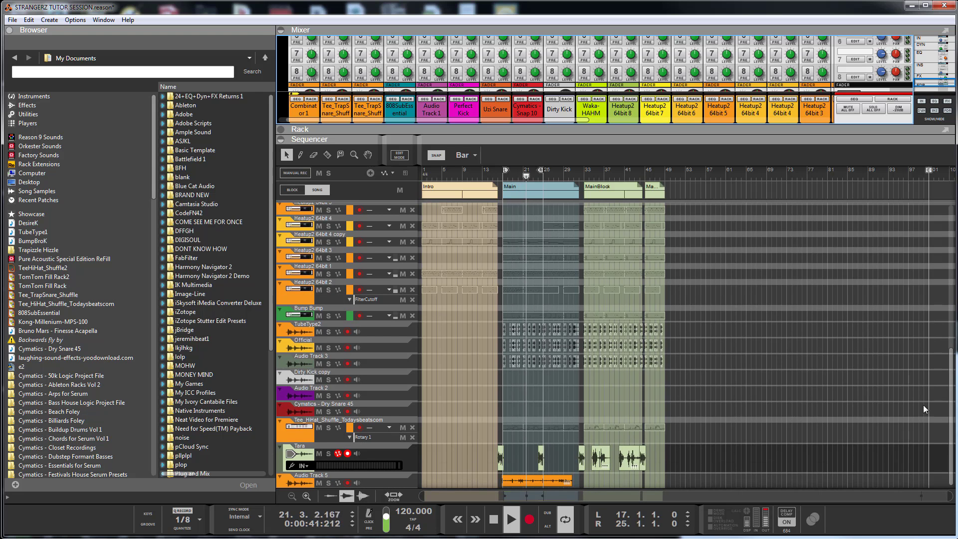
{"action": "left_click", "coordinate": [948, 422]}
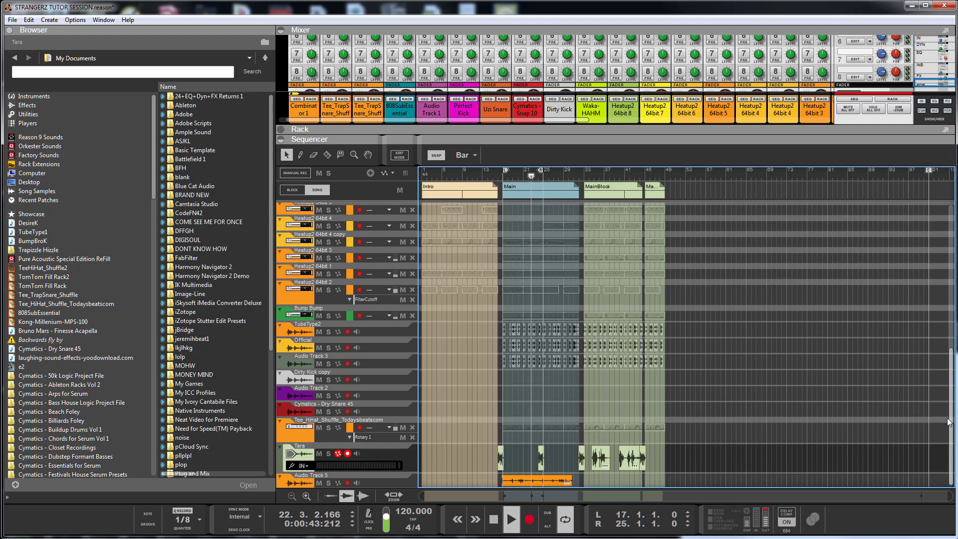
{"action": "scroll", "coordinate": [549, 237], "scroll_direction": "up", "scroll_amount": 15}
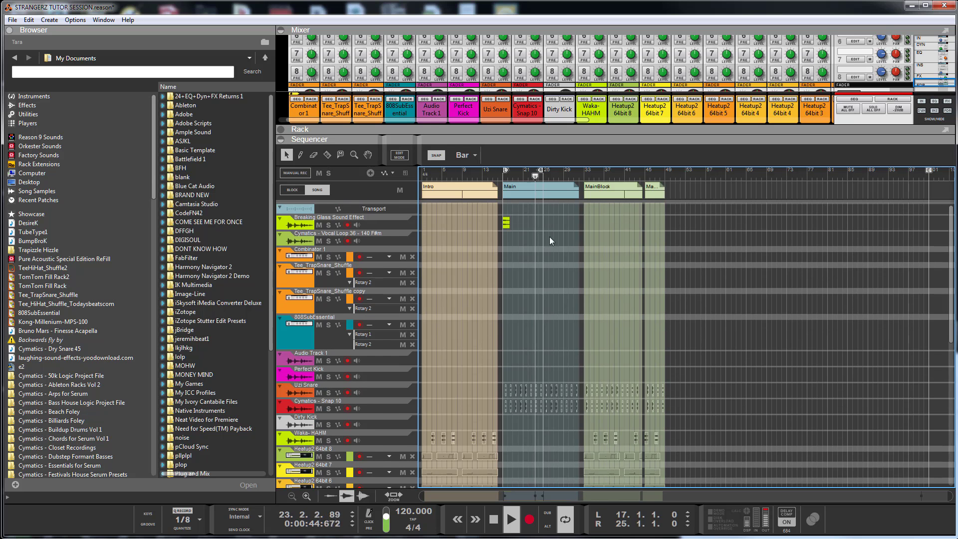
- Select the Breaking Glass Sound Effect track and examine its mixer channel from the input section down to the faders
{"action": "left_click", "coordinate": [300, 226]}
{"action": "left_click", "coordinate": [819, 112]}
{"action": "left_click_drag", "start_coordinate": [820, 141], "coordinate": [820, 486]}
{"action": "scroll", "coordinate": [824, 121], "scroll_direction": "up", "scroll_amount": 10}
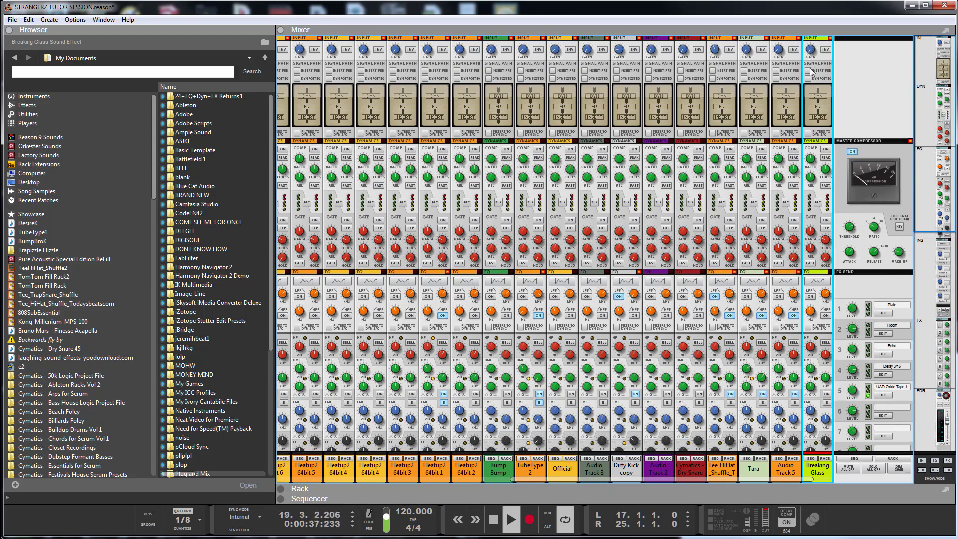
{"action": "scroll", "coordinate": [808, 147], "scroll_direction": "down", "scroll_amount": 10}
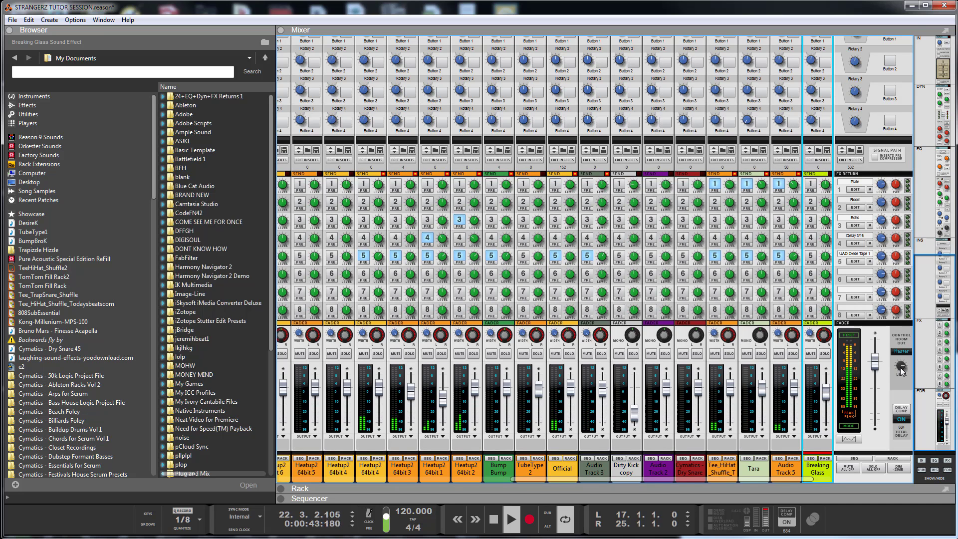
- Change the master section's level meter mode and stop playback
{"action": "left_click", "coordinate": [850, 427]}
{"action": "left_click", "coordinate": [850, 427]}
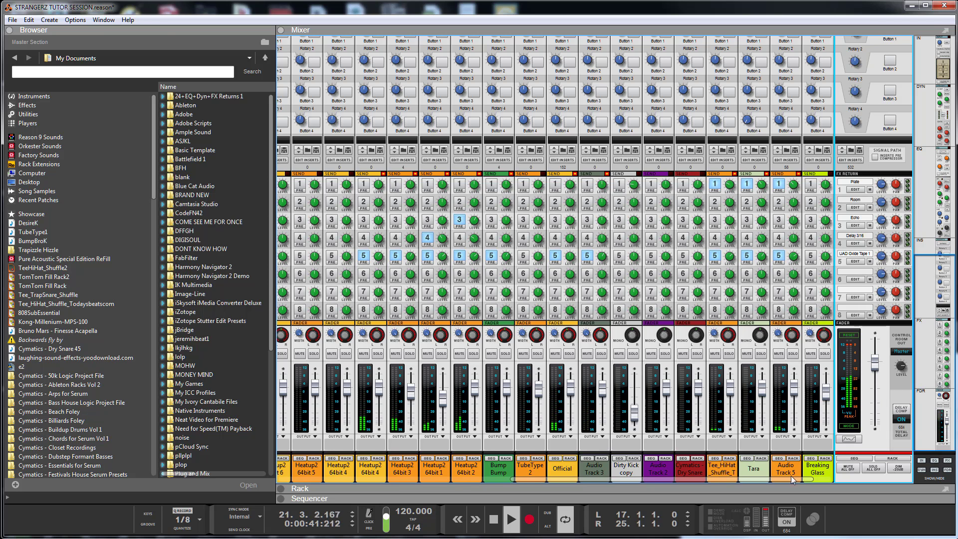
{"action": "left_click", "coordinate": [494, 523]}
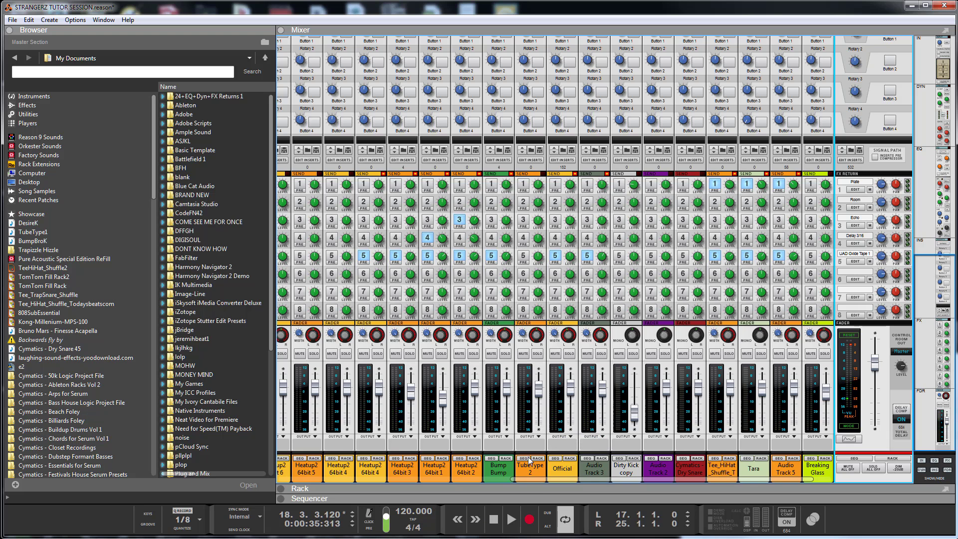
- Show the Bump Bump channel's devices, switch on its 808Studio 64bit instrument and play a short passage to hear it
{"action": "left_click", "coordinate": [505, 458]}
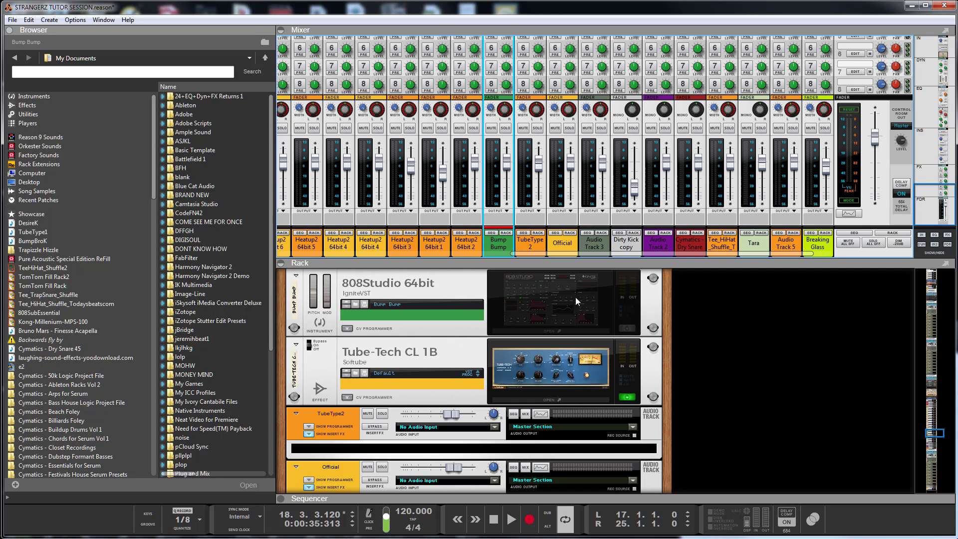
{"action": "left_click", "coordinate": [901, 145]}
{"action": "left_click", "coordinate": [627, 328]}
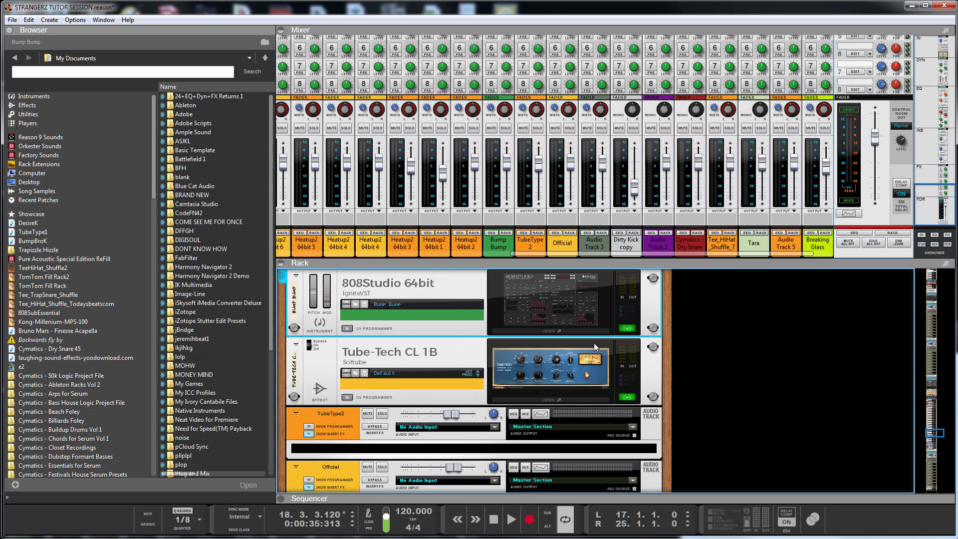
{"action": "left_click", "coordinate": [517, 519]}
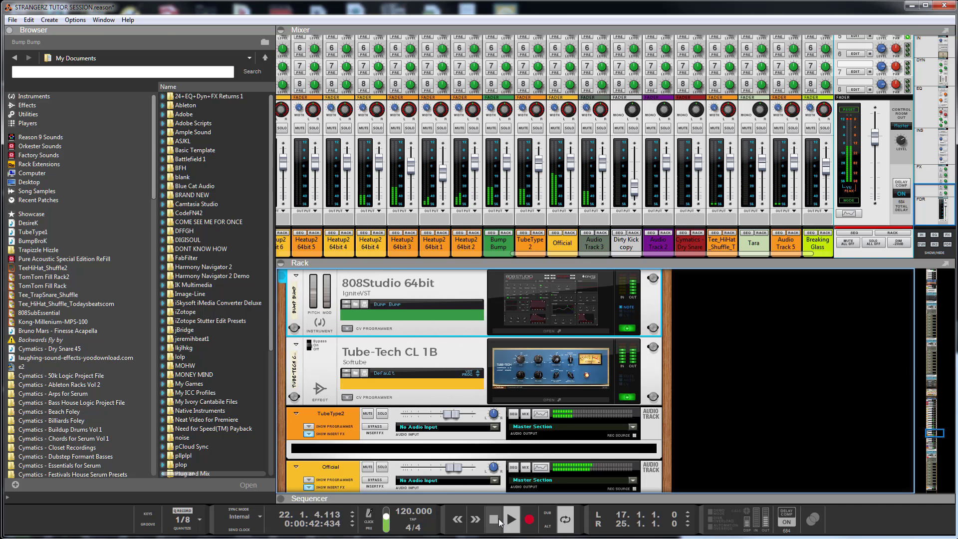
{"action": "left_click", "coordinate": [494, 520]}
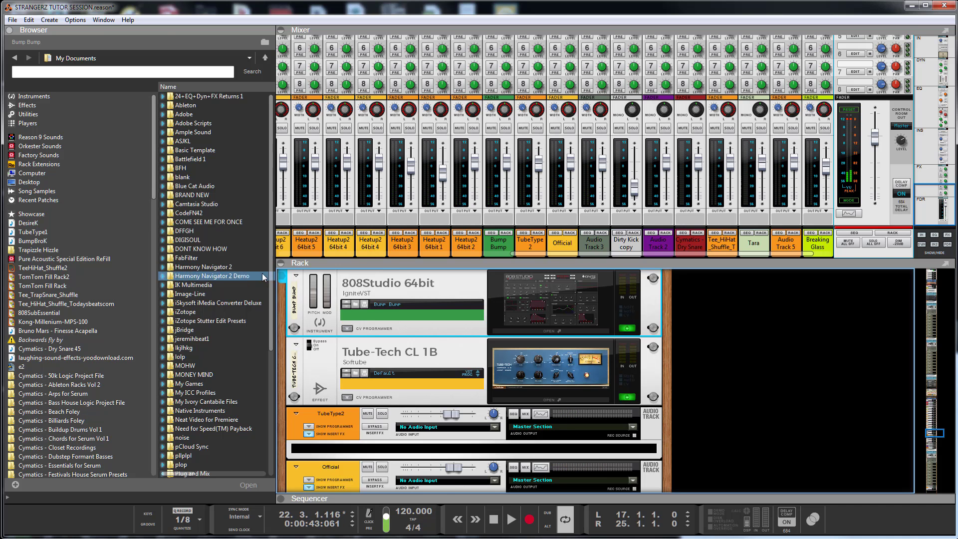
- Show the Cymatics - Snap 10 channel in the rack and look over the devices around it
{"action": "left_click_drag", "start_coordinate": [618, 253], "coordinate": [377, 272]}
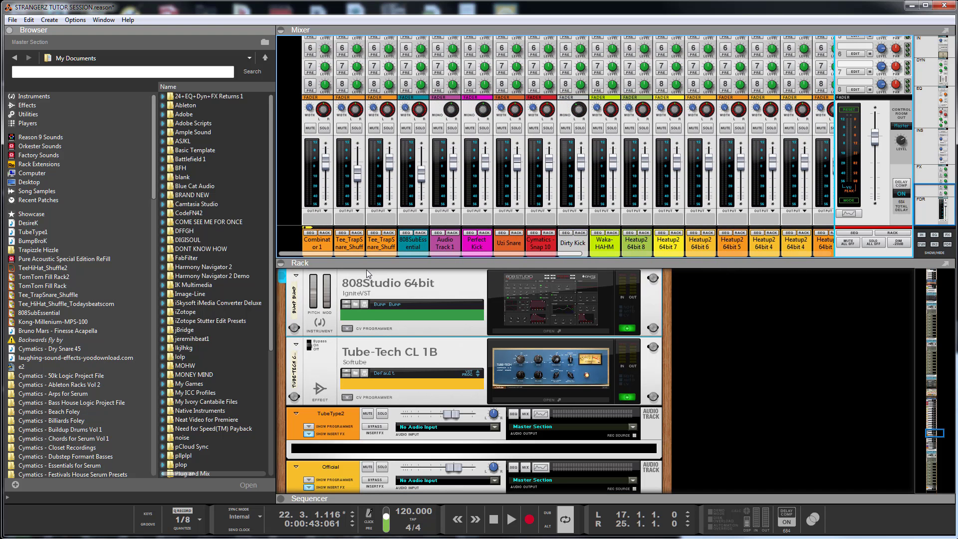
{"action": "left_click", "coordinate": [550, 235]}
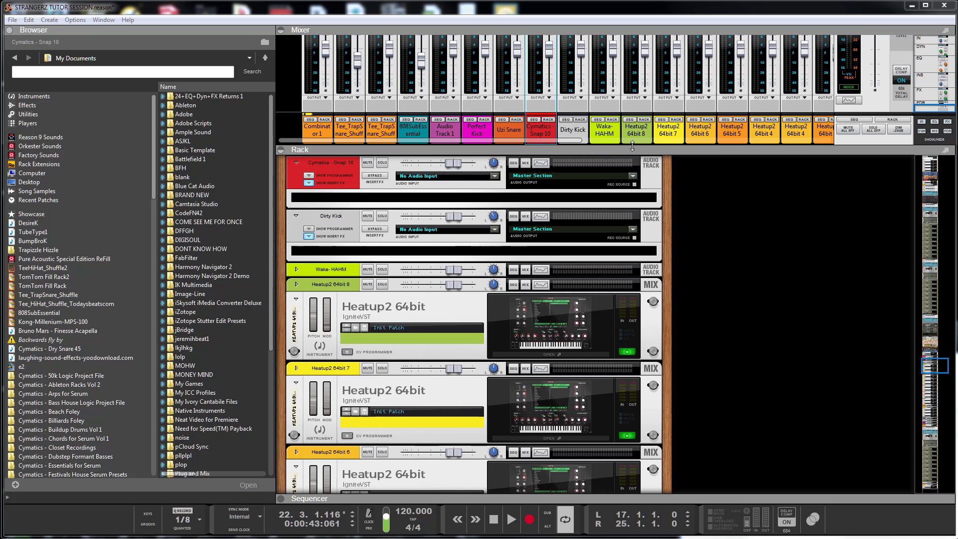
{"action": "scroll", "coordinate": [649, 207], "scroll_direction": "up", "scroll_amount": 5}
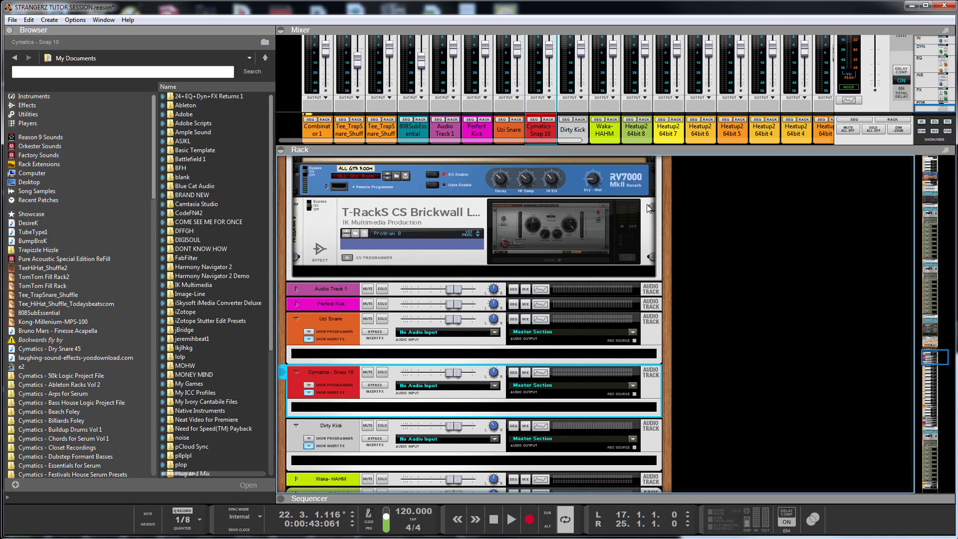
{"action": "scroll", "coordinate": [643, 206], "scroll_direction": "down", "scroll_amount": 1}
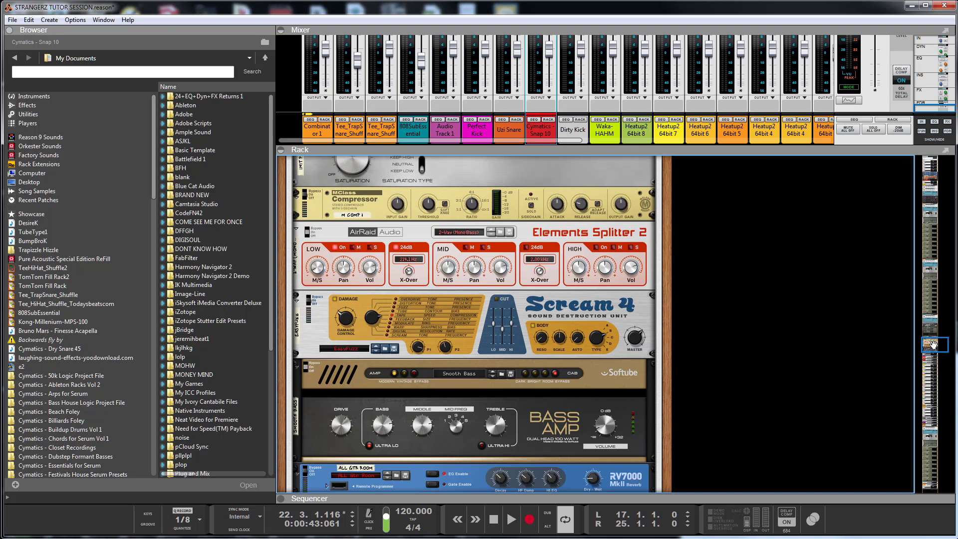
{"action": "left_click_drag", "start_coordinate": [663, 143], "coordinate": [665, 272]}
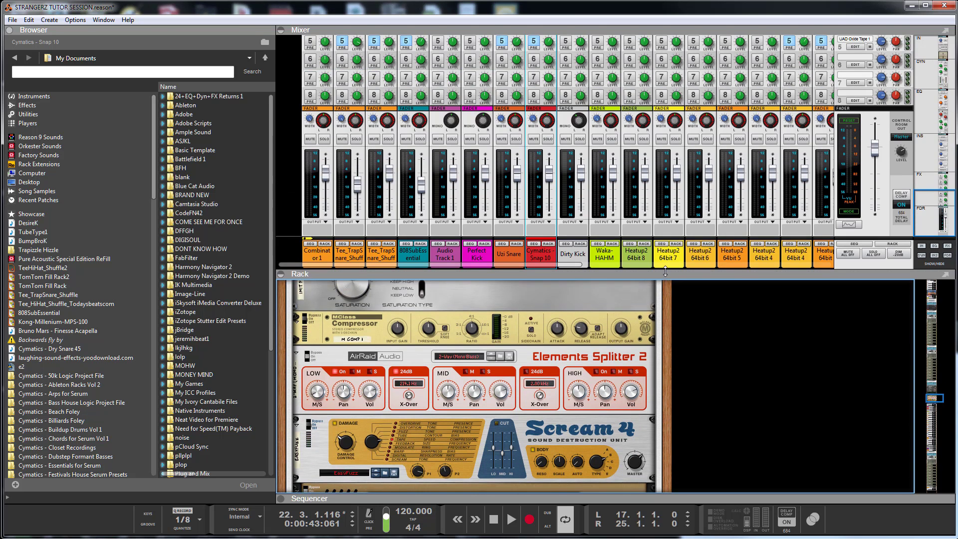
- Return to the Bump Bump channel's devices and switch off its 808Studio 64bit instrument
{"action": "left_click_drag", "start_coordinate": [569, 265], "coordinate": [724, 274]}
{"action": "left_click", "coordinate": [669, 244]}
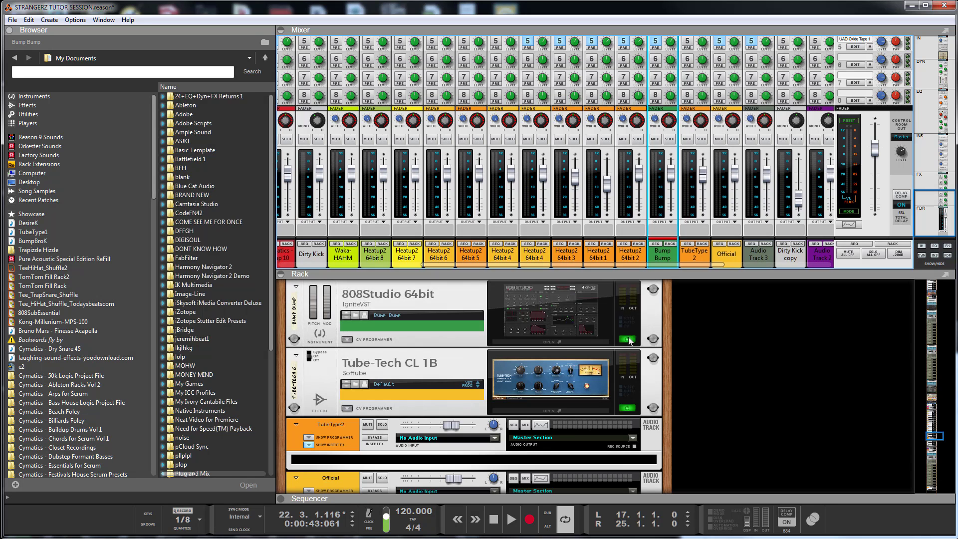
{"action": "left_click", "coordinate": [648, 339]}
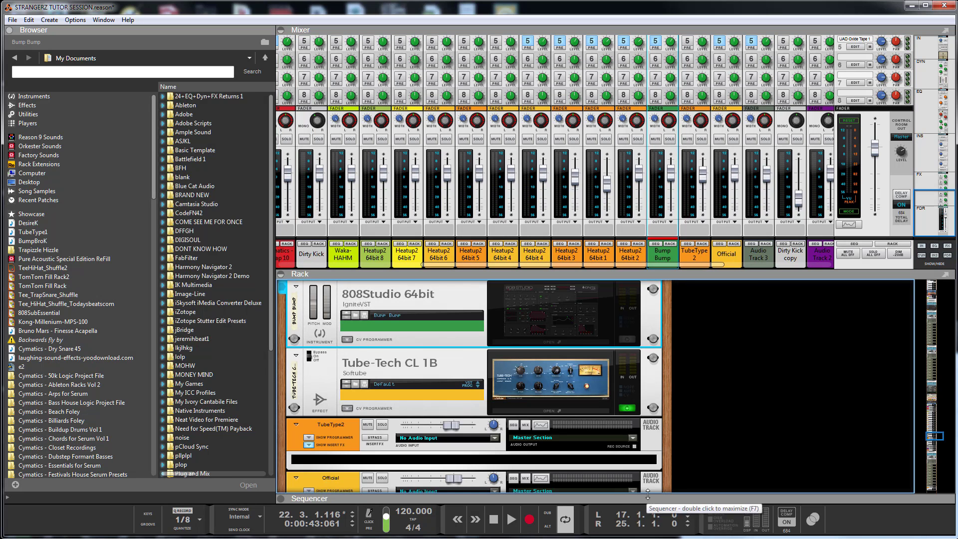
- Enlarge the sequencer and look through its track list for the track to process
{"action": "left_click_drag", "start_coordinate": [645, 500], "coordinate": [634, 288]}
{"action": "scroll", "coordinate": [517, 393], "scroll_direction": "down", "scroll_amount": 8}
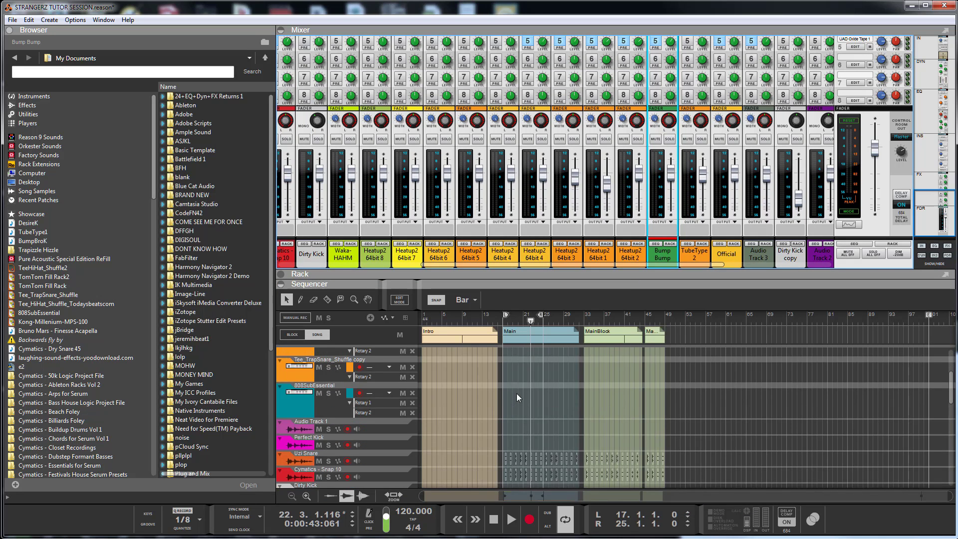
{"action": "scroll", "coordinate": [486, 405], "scroll_direction": "down", "scroll_amount": 10}
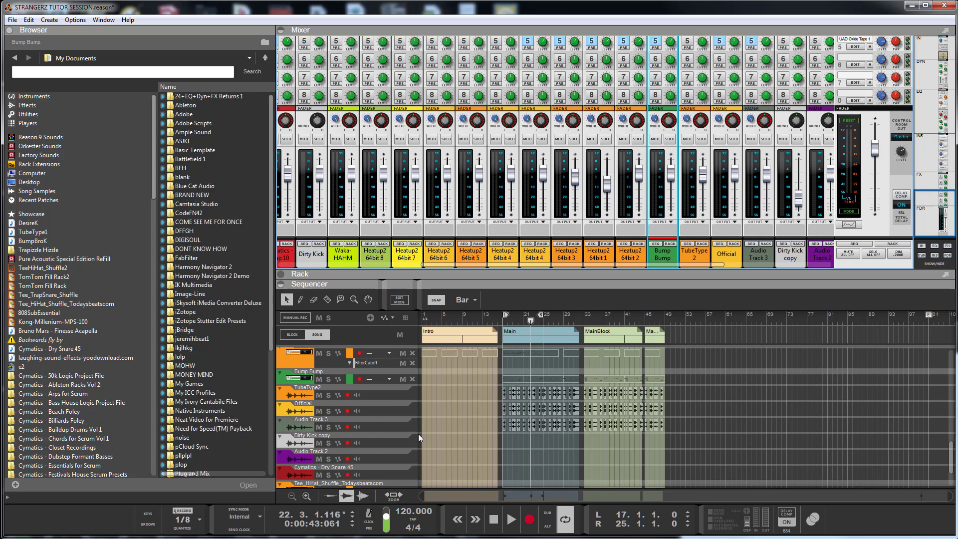
{"action": "scroll", "coordinate": [420, 426], "scroll_direction": "up", "scroll_amount": 3}
{"action": "scroll", "coordinate": [420, 423], "scroll_direction": "down", "scroll_amount": 3}
{"action": "scroll", "coordinate": [421, 422], "scroll_direction": "down", "scroll_amount": 3}
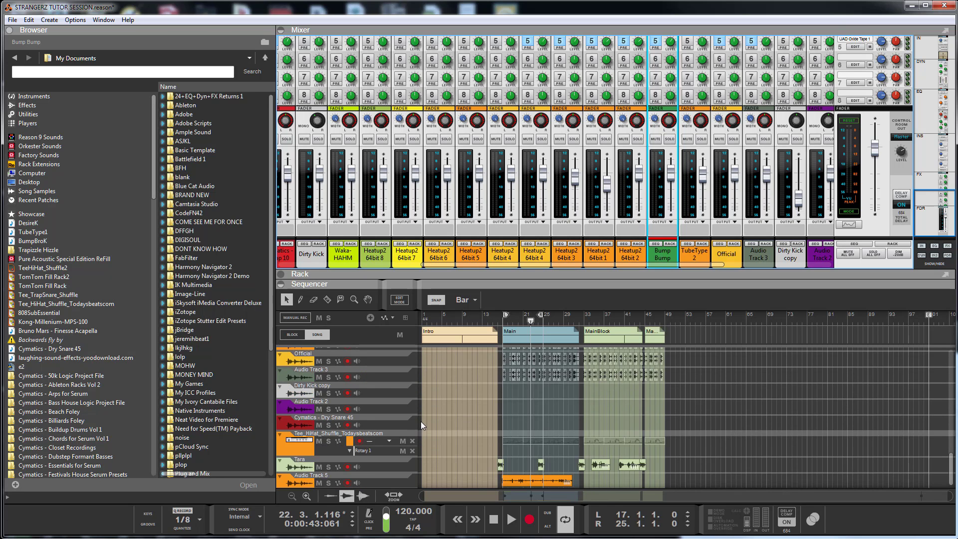
{"action": "scroll", "coordinate": [421, 421], "scroll_direction": "up", "scroll_amount": 6}
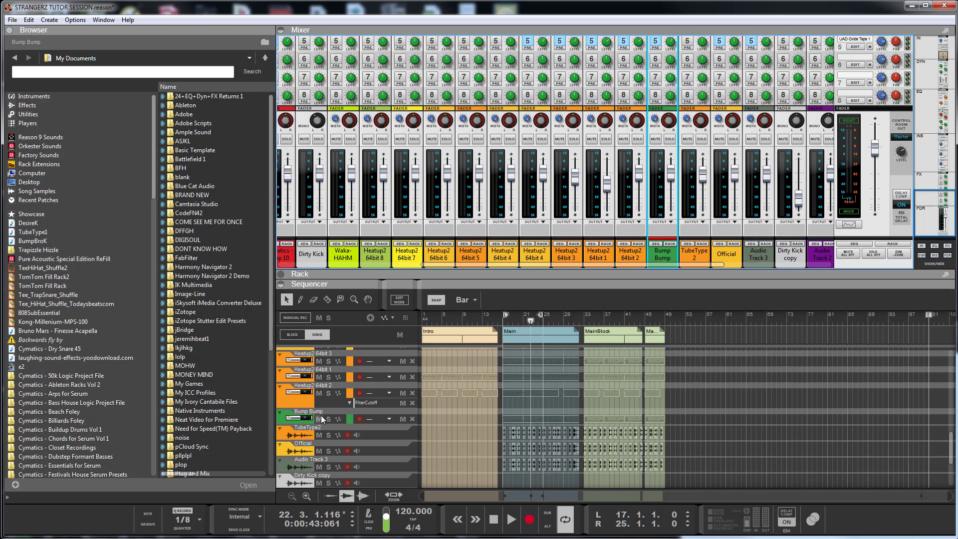
{"action": "scroll", "coordinate": [356, 402], "scroll_direction": "up", "scroll_amount": 12}
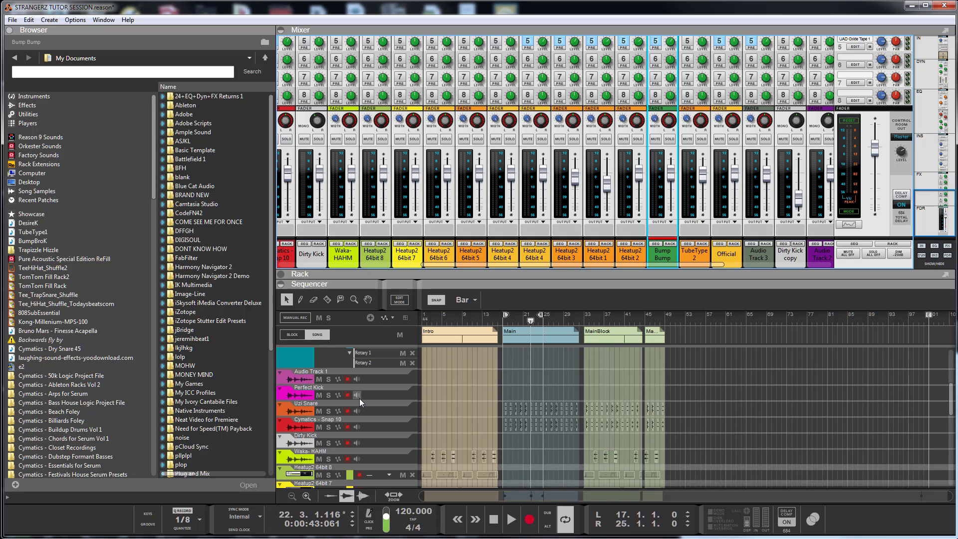
{"action": "scroll", "coordinate": [451, 425], "scroll_direction": "down", "scroll_amount": 4}
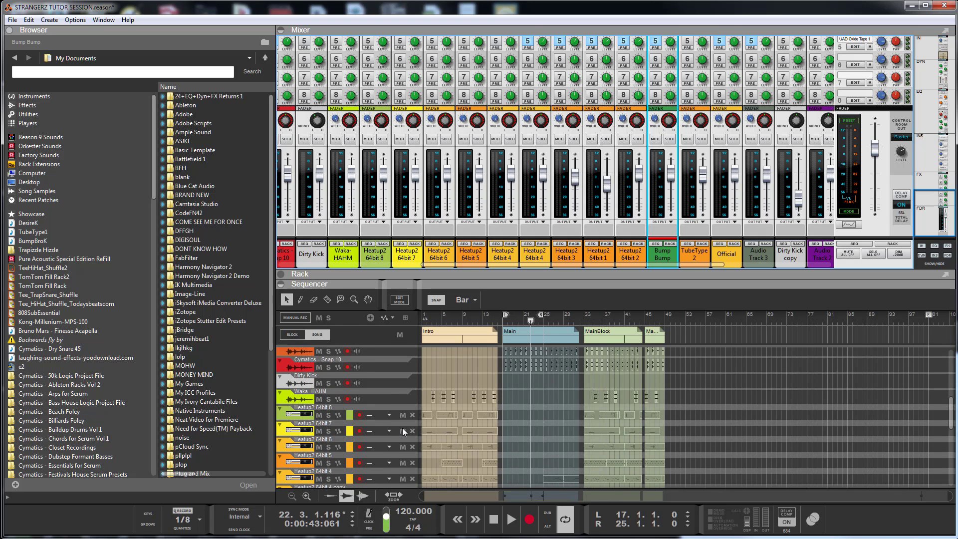
{"action": "scroll", "coordinate": [444, 406], "scroll_direction": "up", "scroll_amount": 2}
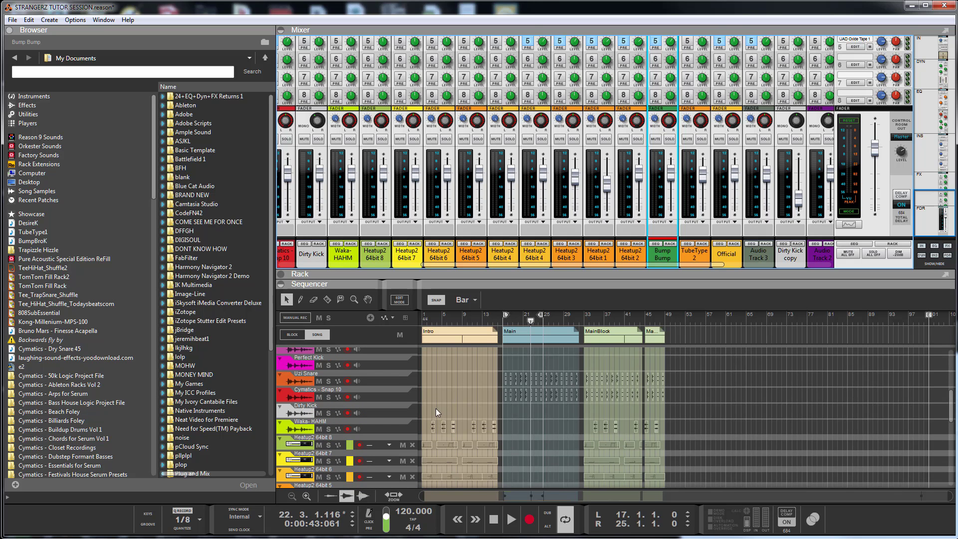
- Select the Cymatics - Snap 10 track, bring its mixer channel into view and start playback near the beginning of the Main block
{"action": "left_click", "coordinate": [302, 397]}
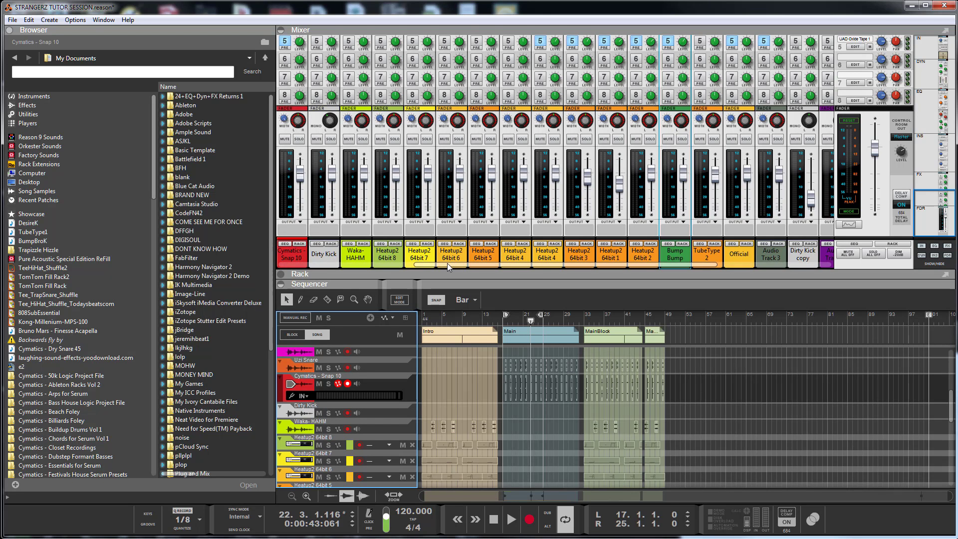
{"action": "left_click_drag", "start_coordinate": [446, 267], "coordinate": [320, 269]}
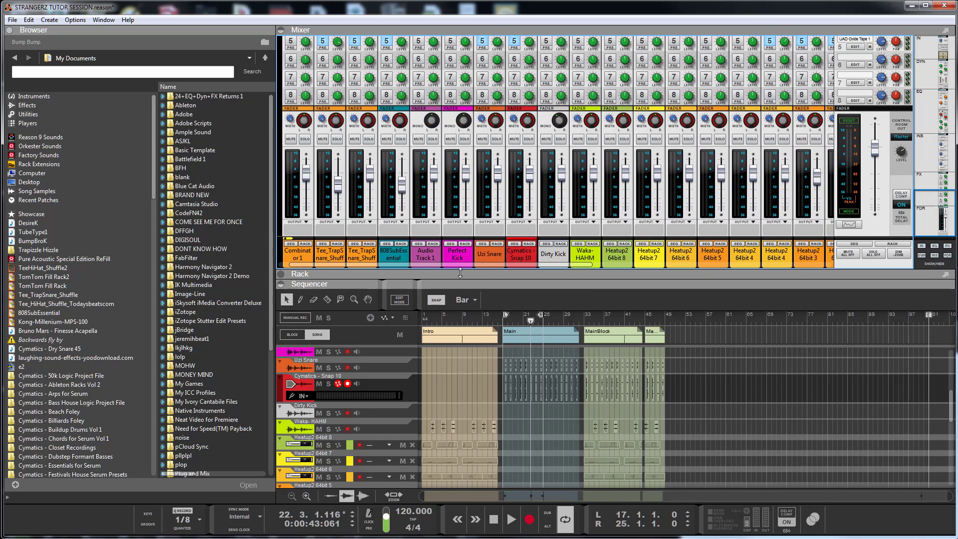
{"action": "left_click", "coordinate": [507, 320]}
{"action": "key", "text": "space"}
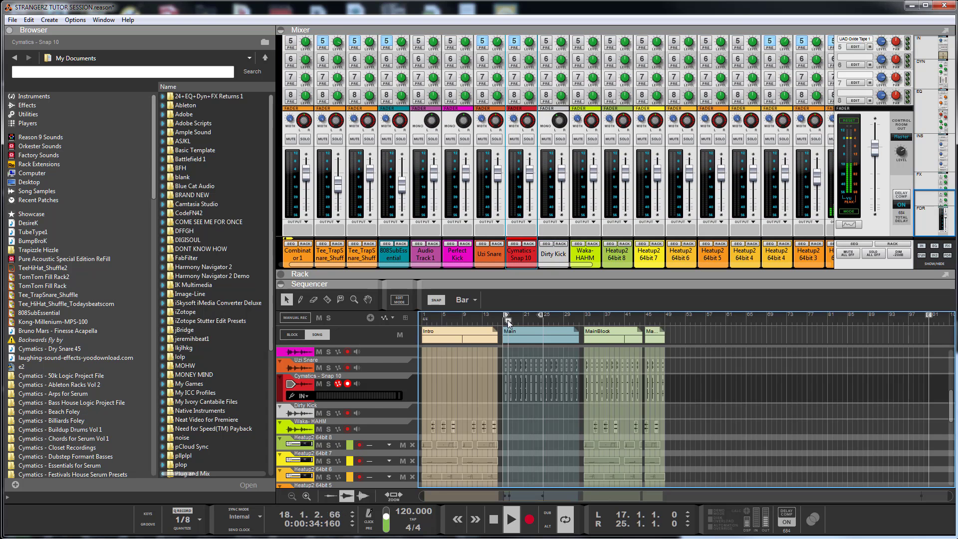
- Show the Cymatics - Snap 10 channel in the rack and browse the Softube effects for a plug-in
{"action": "left_click", "coordinate": [528, 244]}
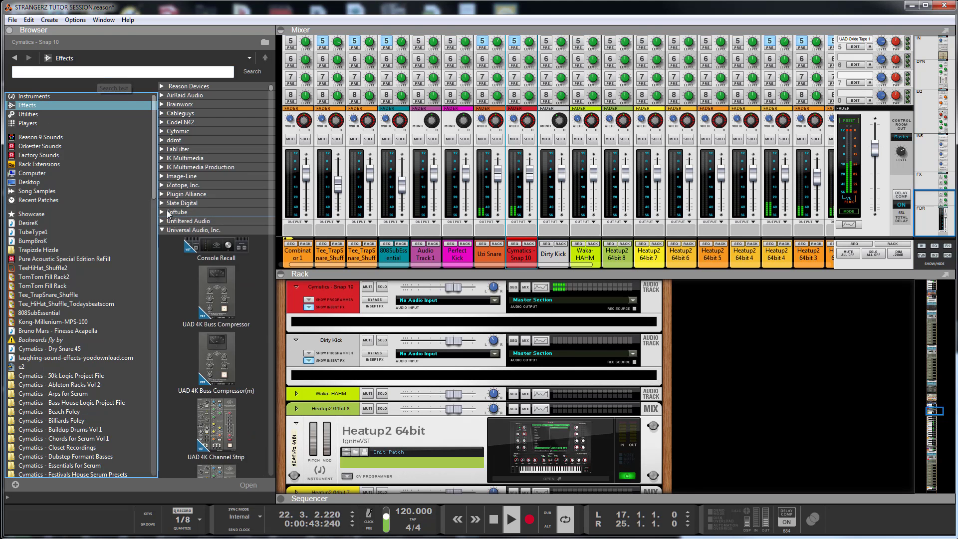
{"action": "left_click", "coordinate": [164, 211]}
{"action": "scroll", "coordinate": [229, 233], "scroll_direction": "down", "scroll_amount": 5}
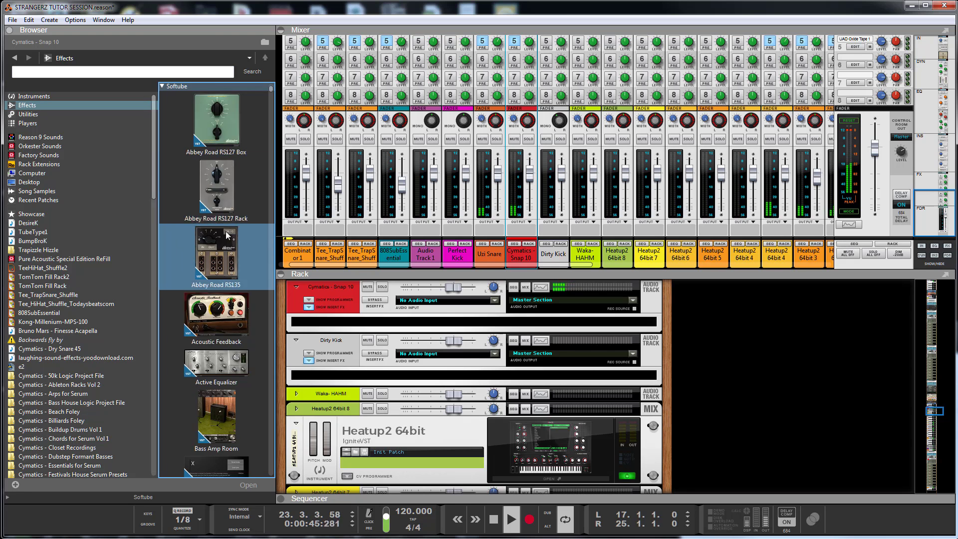
- Insert the Softube Tube-Tech CL 1B compressor on the Cymatics - Snap 10 audio track and move its editor over the mixer
{"action": "scroll", "coordinate": [224, 230], "scroll_direction": "down", "scroll_amount": 6}
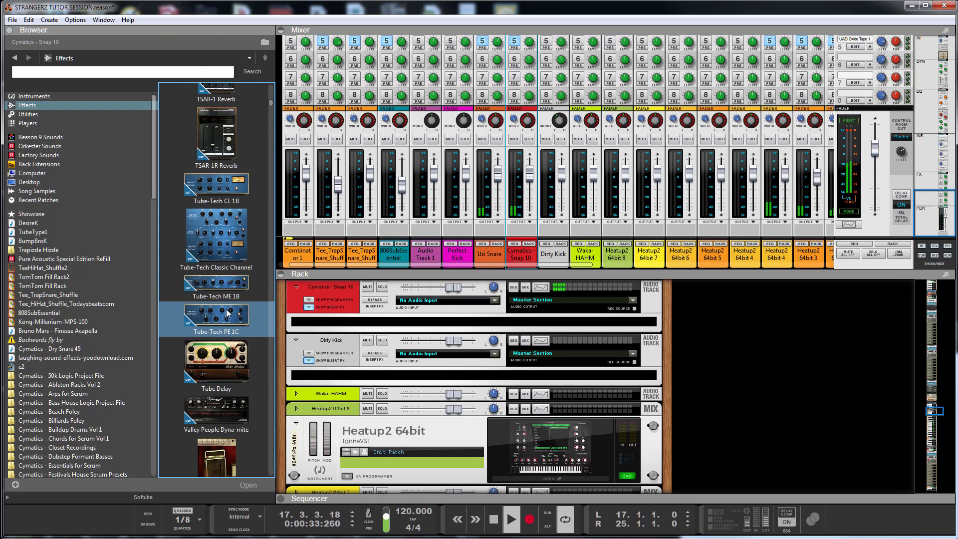
{"action": "left_click_drag", "start_coordinate": [223, 189], "coordinate": [416, 331]}
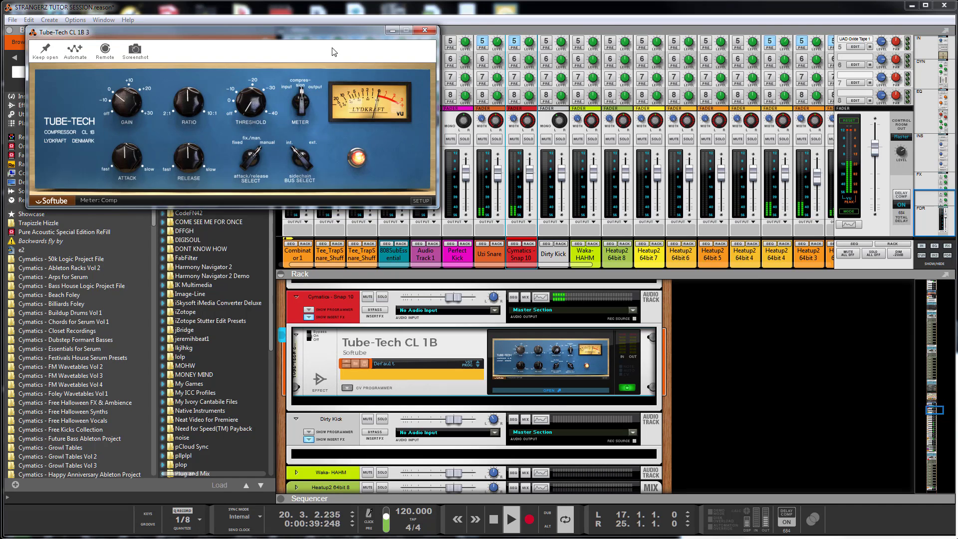
{"action": "left_click_drag", "start_coordinate": [300, 30], "coordinate": [720, 86]}
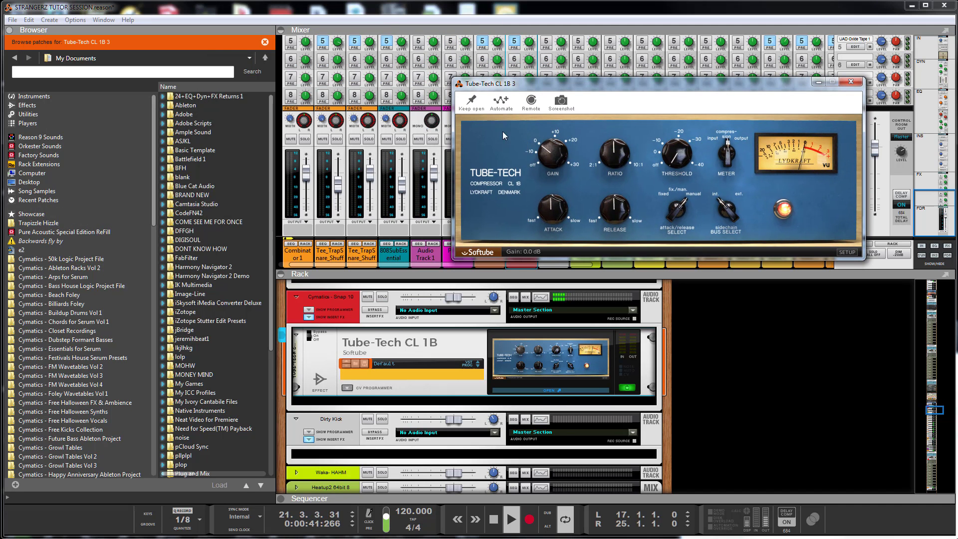
- Set the CL 1B's attack to 6.8, threshold to -28.8 dB and ratio to 8.9 with a faster release, and close its editor
{"action": "left_click_drag", "start_coordinate": [548, 160], "coordinate": [548, 154]}
{"action": "left_click_drag", "start_coordinate": [558, 216], "coordinate": [552, 201]}
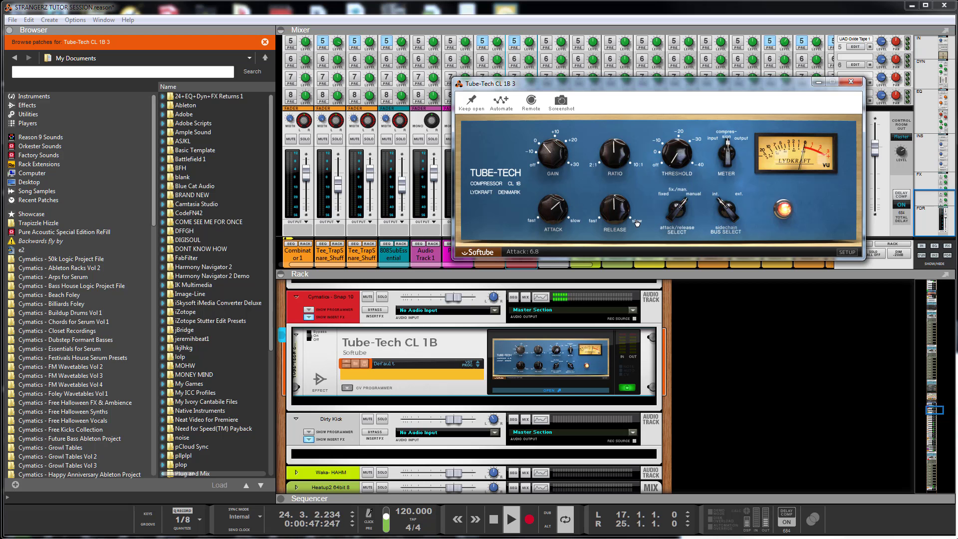
{"action": "left_click_drag", "start_coordinate": [614, 207], "coordinate": [609, 216]}
{"action": "left_click_drag", "start_coordinate": [672, 161], "coordinate": [678, 95]}
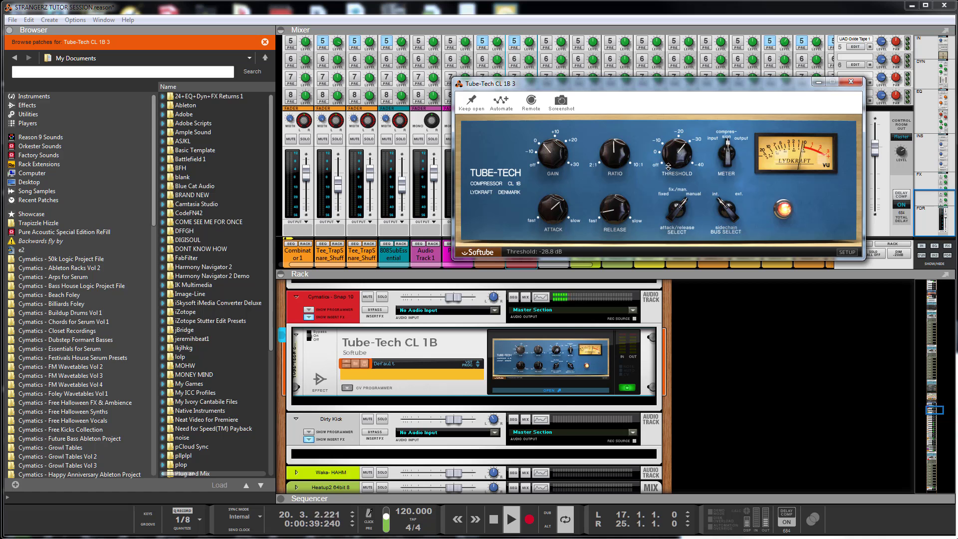
{"action": "left_click_drag", "start_coordinate": [608, 181], "coordinate": [607, 124]}
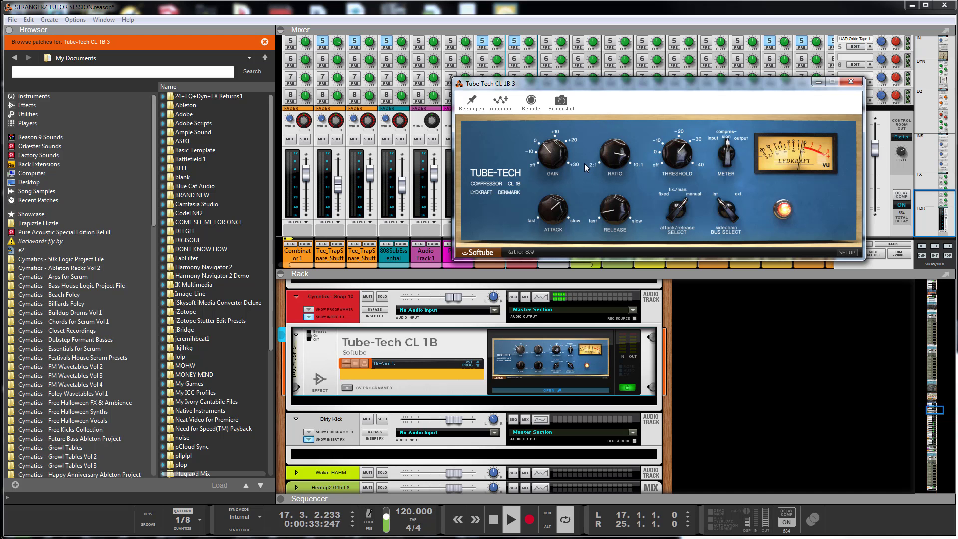
{"action": "left_click_drag", "start_coordinate": [542, 159], "coordinate": [542, 156]}
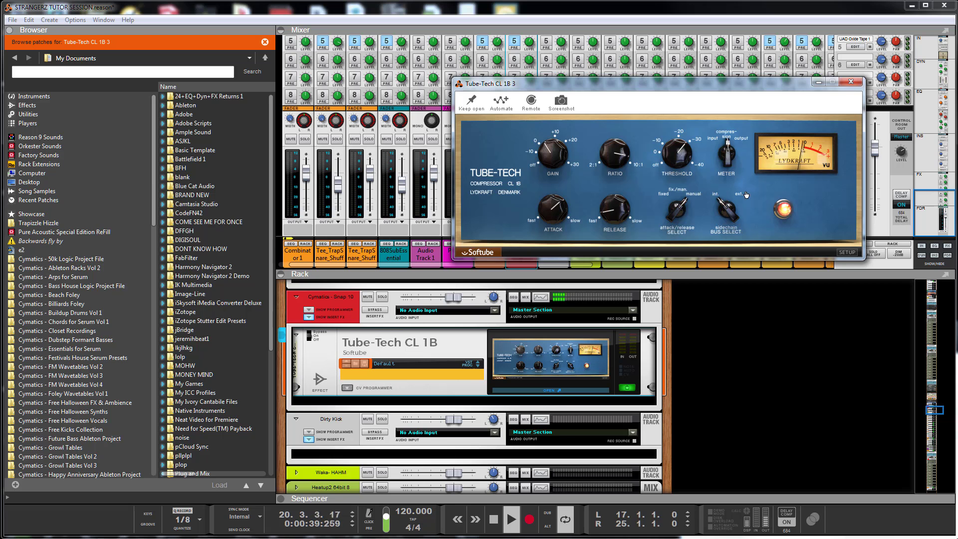
{"action": "left_click", "coordinate": [851, 82]}
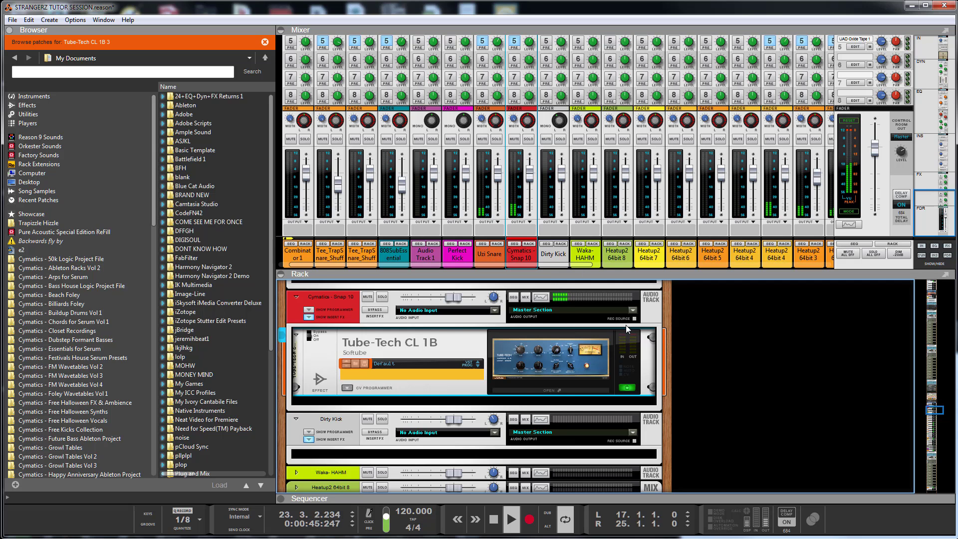
- Insert the Softube Tube-Tech ME 1B equalizer after the CL 1B on the Cymatics - Snap 10 track
{"action": "left_click", "coordinate": [27, 105]}
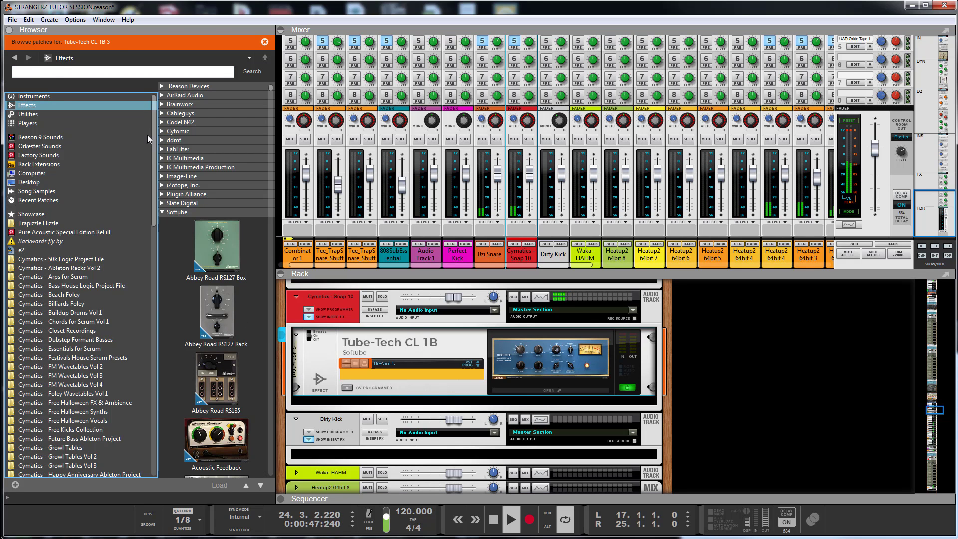
{"action": "scroll", "coordinate": [214, 178], "scroll_direction": "down", "scroll_amount": 5}
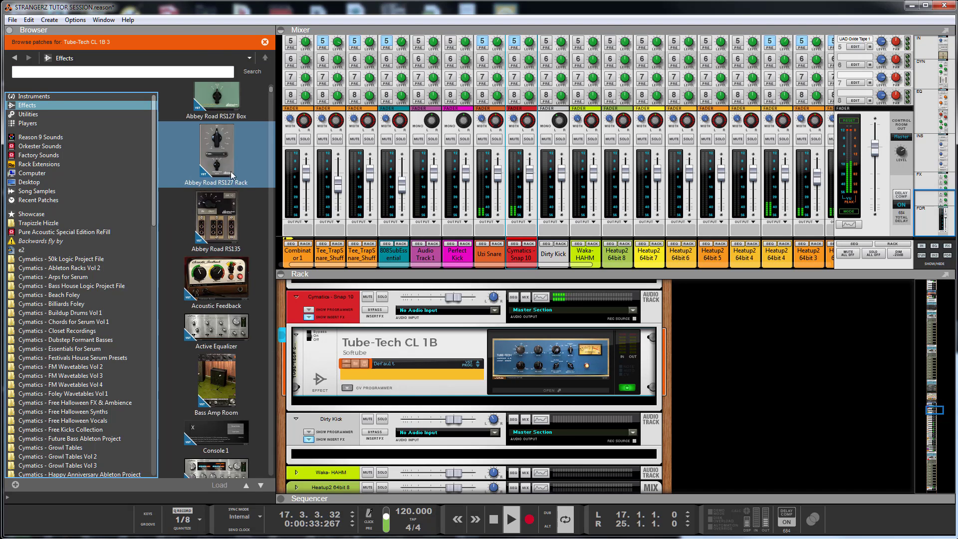
{"action": "left_click", "coordinate": [215, 199]}
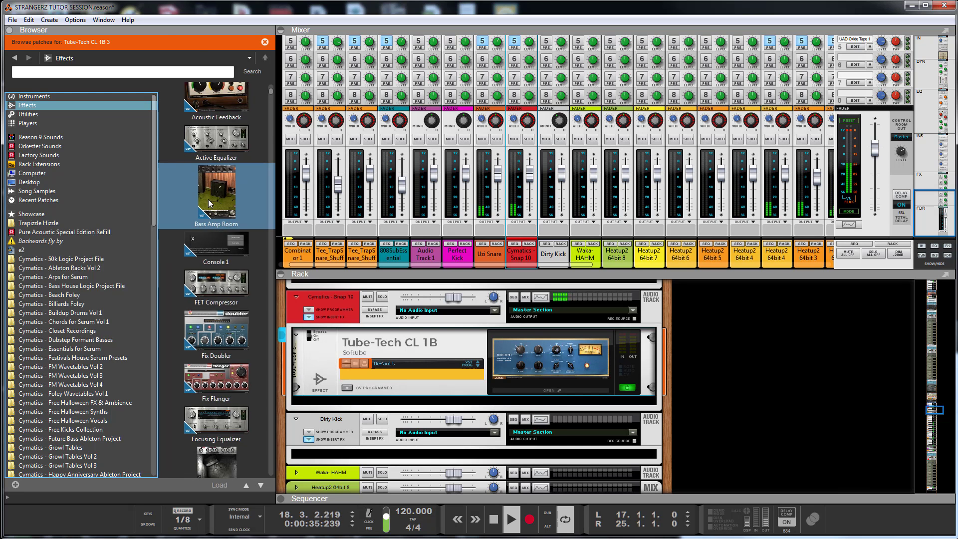
{"action": "scroll", "coordinate": [209, 202], "scroll_direction": "down", "scroll_amount": 3}
{"action": "left_click", "coordinate": [210, 202]}
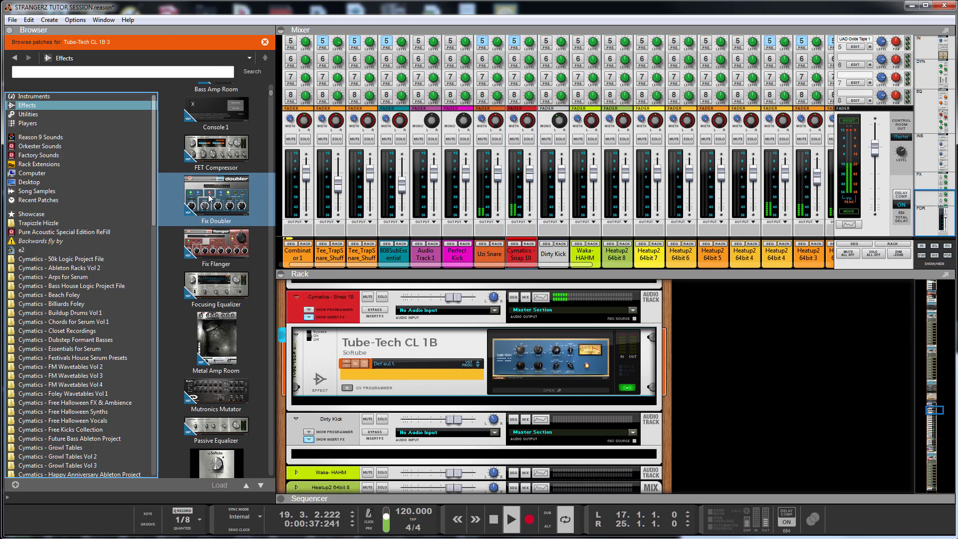
{"action": "scroll", "coordinate": [208, 199], "scroll_direction": "down", "scroll_amount": 13}
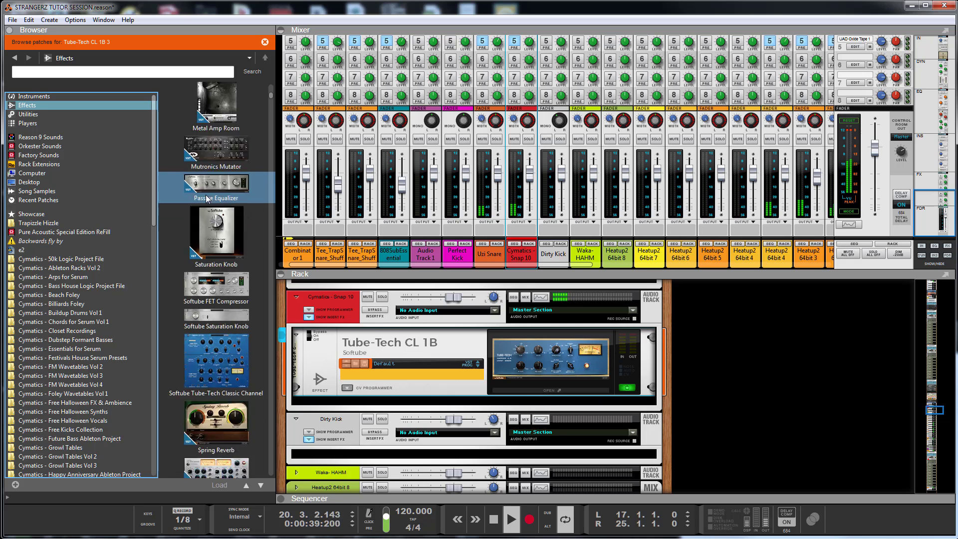
{"action": "scroll", "coordinate": [203, 199], "scroll_direction": "down", "scroll_amount": 10}
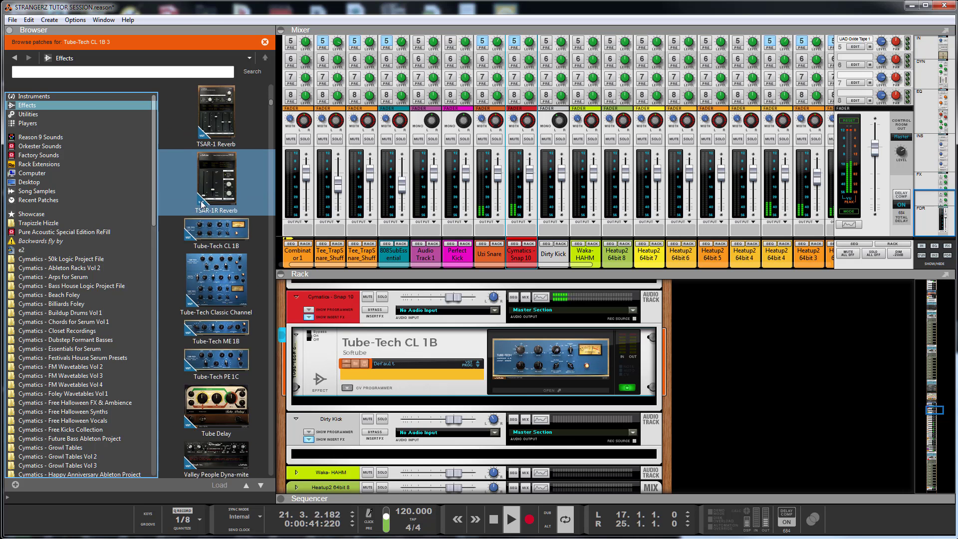
{"action": "left_click", "coordinate": [241, 315]}
{"action": "left_click_drag", "start_coordinate": [243, 343], "coordinate": [555, 399]}
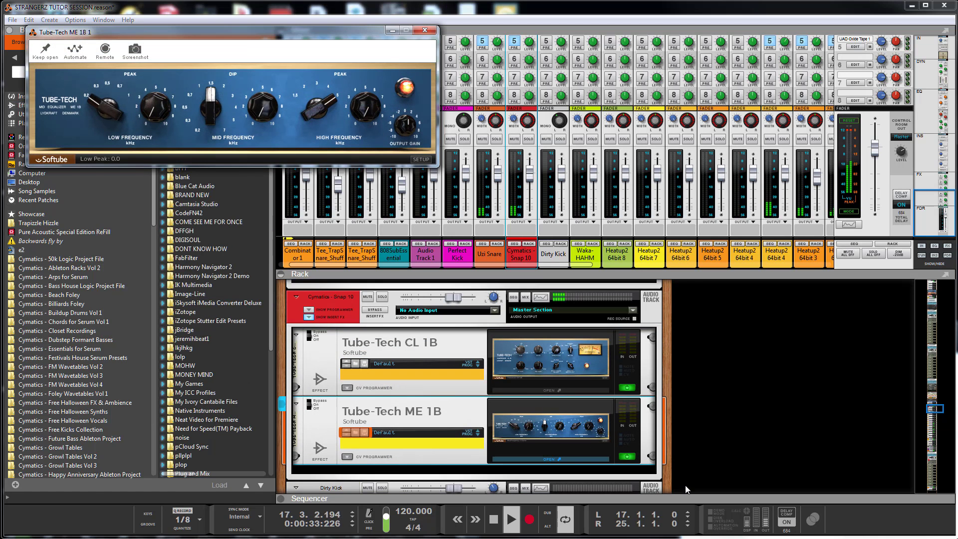
- Extend the loop in the sequencer by moving the right locator to bar 49, and enlarge the mixer view
{"action": "left_click_drag", "start_coordinate": [689, 498], "coordinate": [672, 287]}
{"action": "left_click_drag", "start_coordinate": [540, 300], "coordinate": [656, 320]}
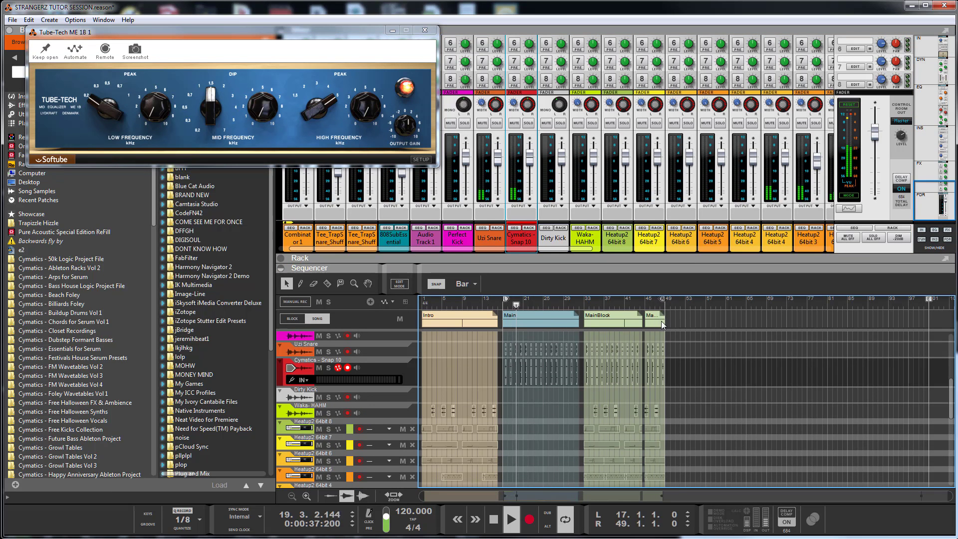
{"action": "left_click_drag", "start_coordinate": [531, 261], "coordinate": [531, 492]}
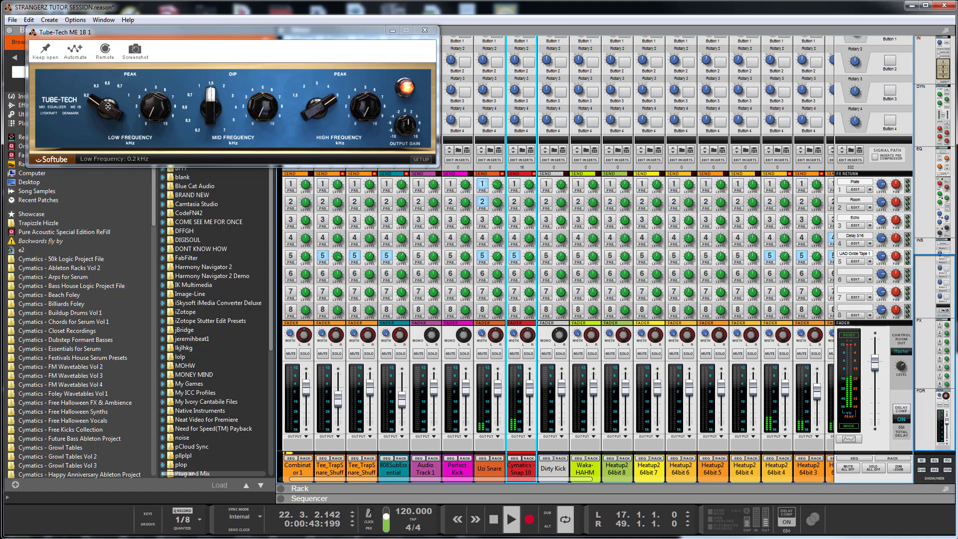
- Set the ME 1B's low frequency to 0.5 kHz, low peak to 7.1 and mid dip to 6.1
{"action": "left_click_drag", "start_coordinate": [109, 90], "coordinate": [118, 60]}
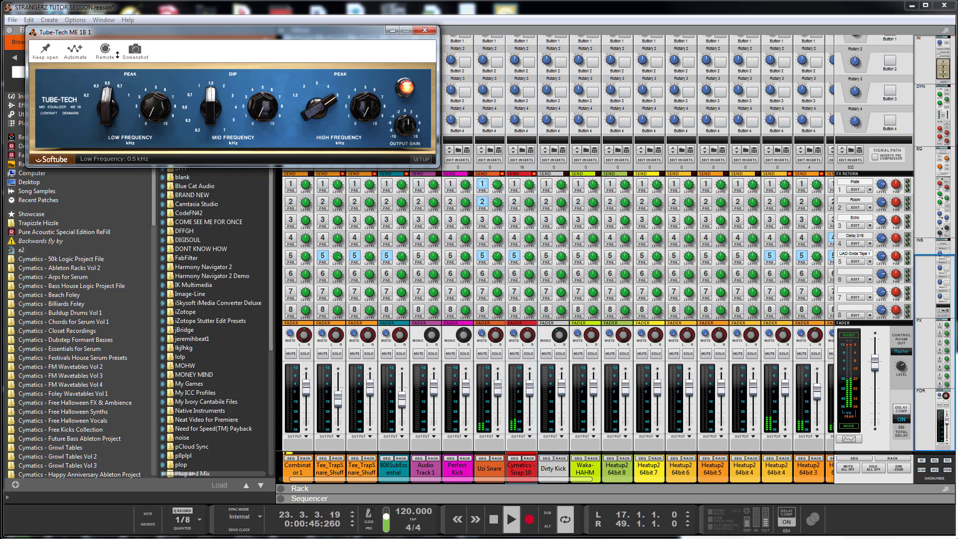
{"action": "left_click_drag", "start_coordinate": [147, 107], "coordinate": [150, 83]}
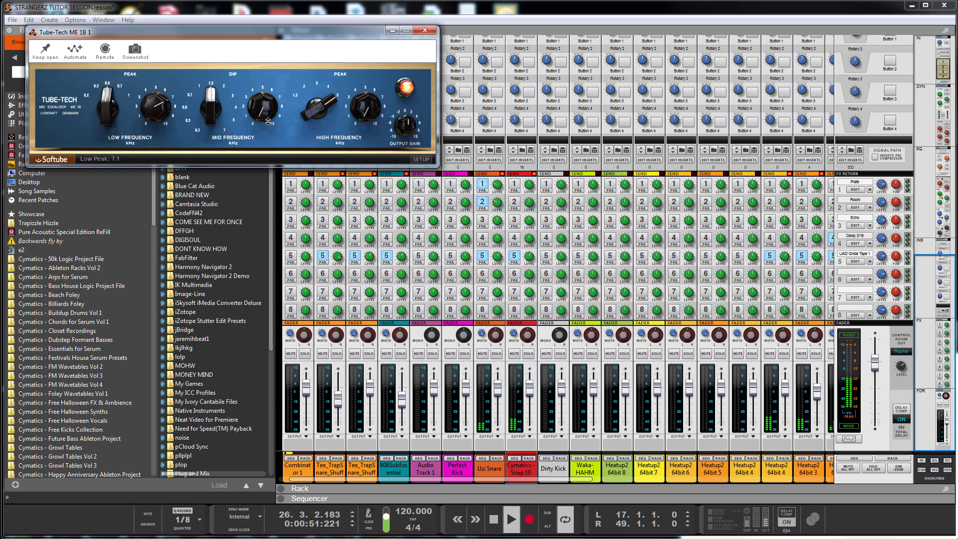
{"action": "left_click_drag", "start_coordinate": [268, 120], "coordinate": [266, 85]}
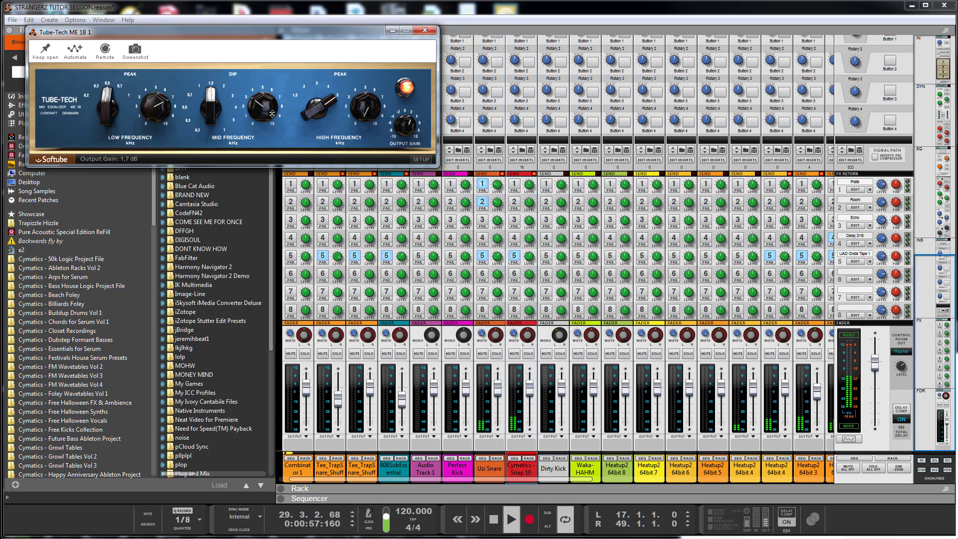
{"action": "mouse_move", "coordinate": [264, 104]}
{"action": "left_mouse_down"}
{"action": "mouse_move", "coordinate": [265, 86]}
{"action": "mouse_move", "coordinate": [263, 105]}
{"action": "left_mouse_up"}
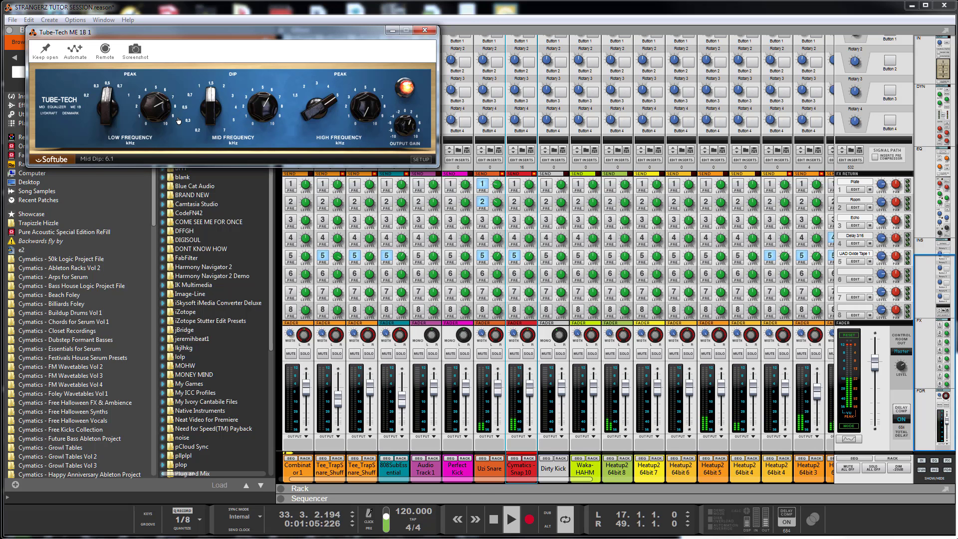
- Try the ME 1B's low peak at 9.2 and bring it back to 7.1
{"action": "left_click_drag", "start_coordinate": [156, 106], "coordinate": [157, 85]}
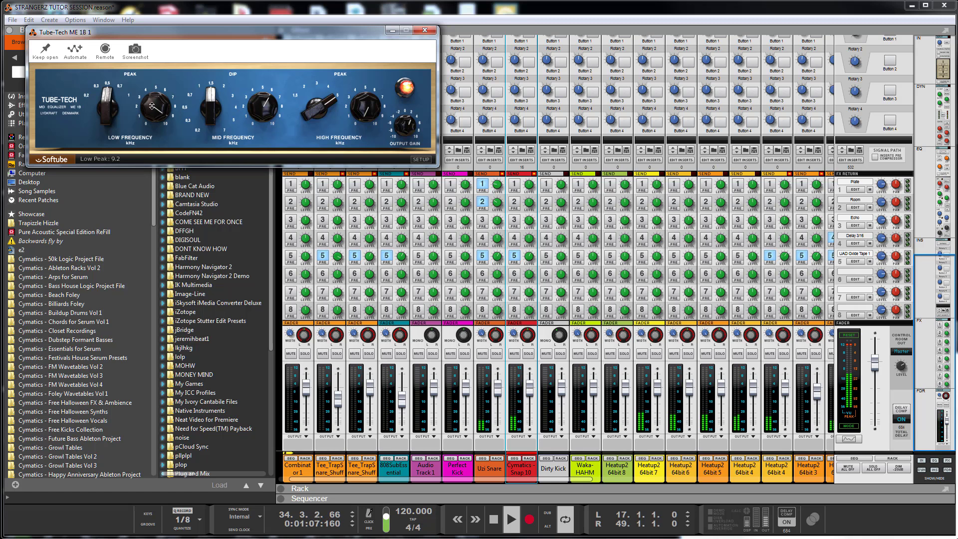
{"action": "scroll", "coordinate": [152, 102], "scroll_direction": "up", "scroll_amount": 3}
{"action": "left_click_drag", "start_coordinate": [151, 102], "coordinate": [155, 120]}
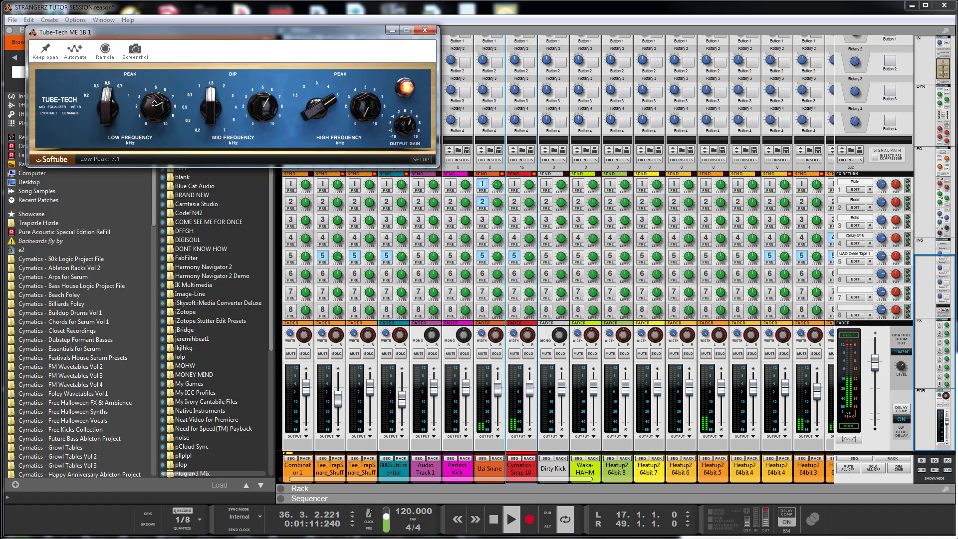
{"action": "left_click", "coordinate": [107, 99]}
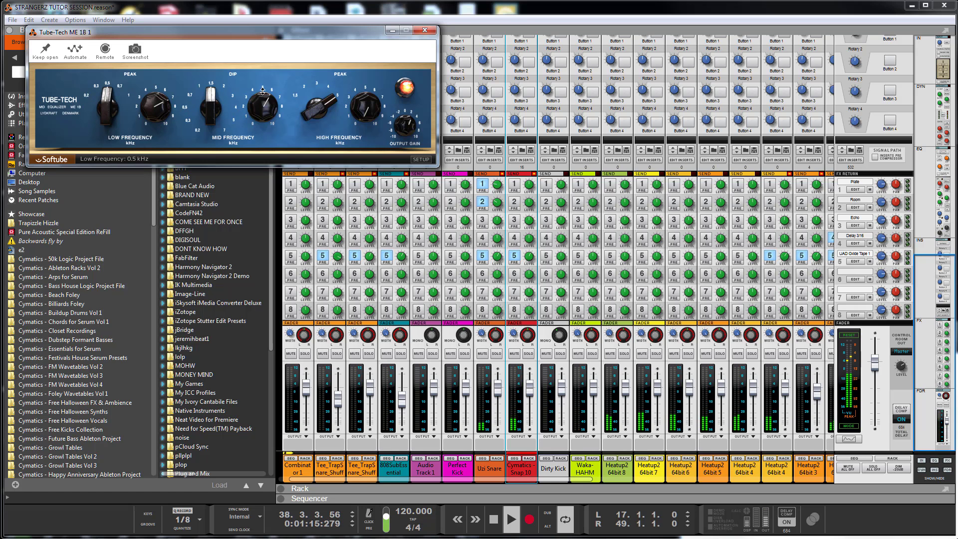
{"action": "left_click", "coordinate": [260, 109]}
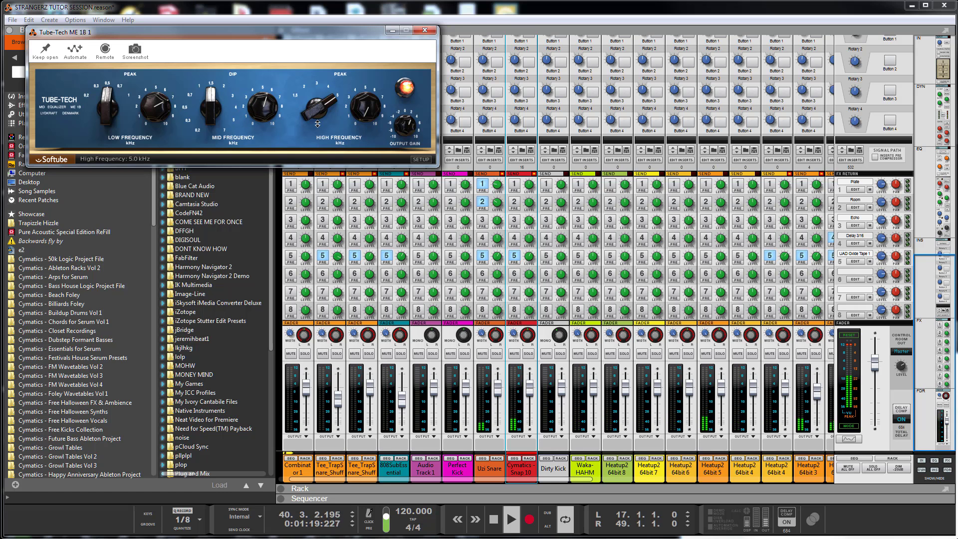
- Set the ME 1B's high frequency to 3 kHz, high peak to 6.3 and output gain to 3.2 dB
{"action": "left_click_drag", "start_coordinate": [324, 119], "coordinate": [320, 127]}
{"action": "left_click", "coordinate": [365, 104]}
{"action": "scroll", "coordinate": [365, 104], "scroll_direction": "up", "scroll_amount": 6}
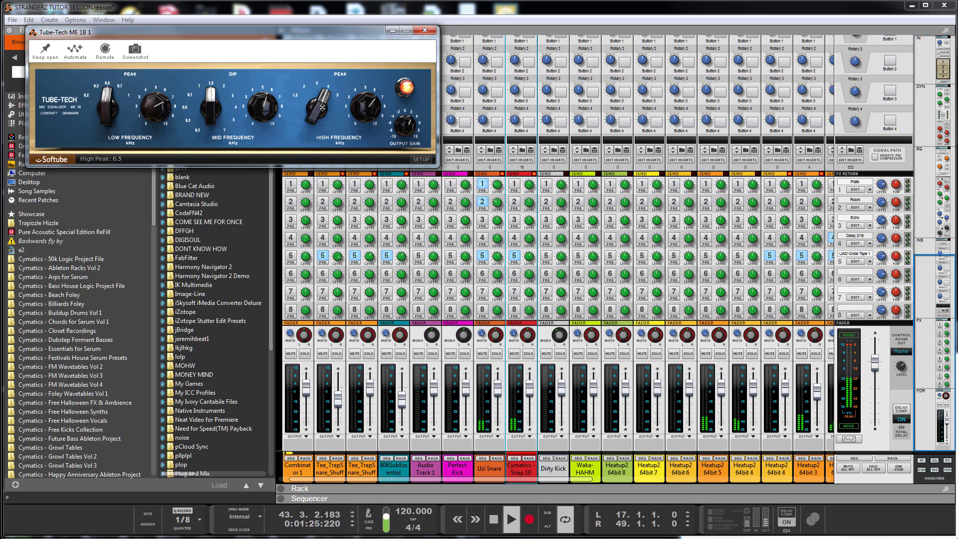
{"action": "scroll", "coordinate": [321, 111], "scroll_direction": "down", "scroll_amount": 1}
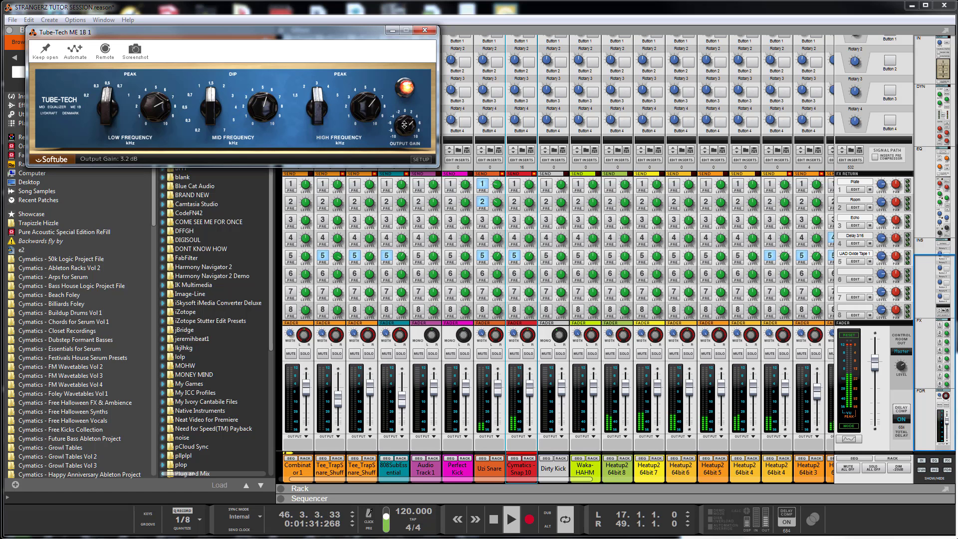
- Raise the ME 1B's low peak to 9.1 and close its editor
{"action": "scroll", "coordinate": [404, 125], "scroll_direction": "up", "scroll_amount": 3}
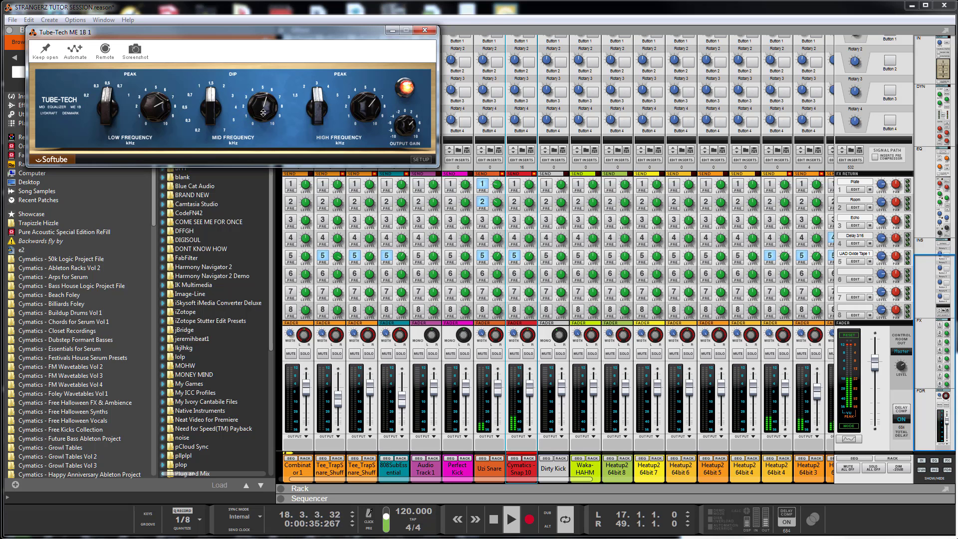
{"action": "scroll", "coordinate": [154, 104], "scroll_direction": "up", "scroll_amount": 3}
{"action": "scroll", "coordinate": [154, 104], "scroll_direction": "up", "scroll_amount": 4}
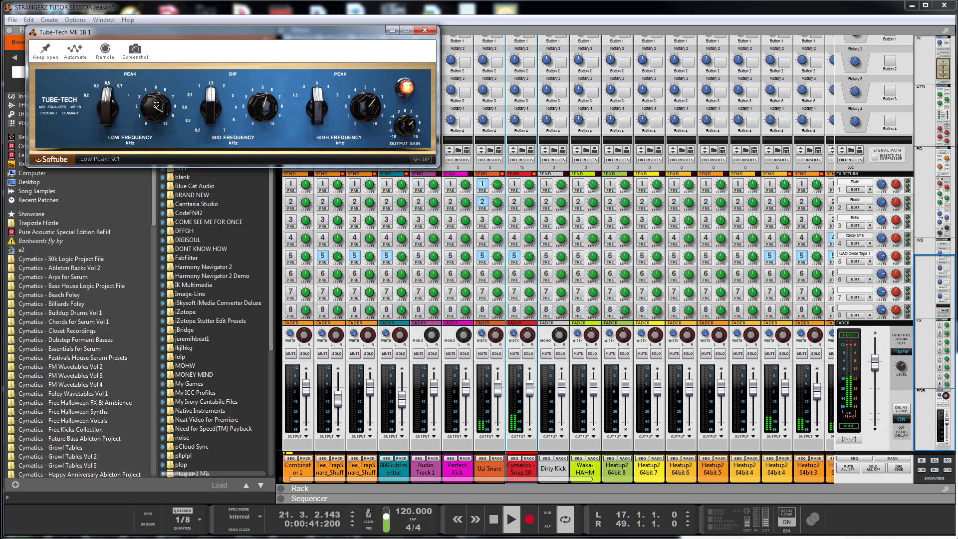
{"action": "left_click", "coordinate": [424, 30]}
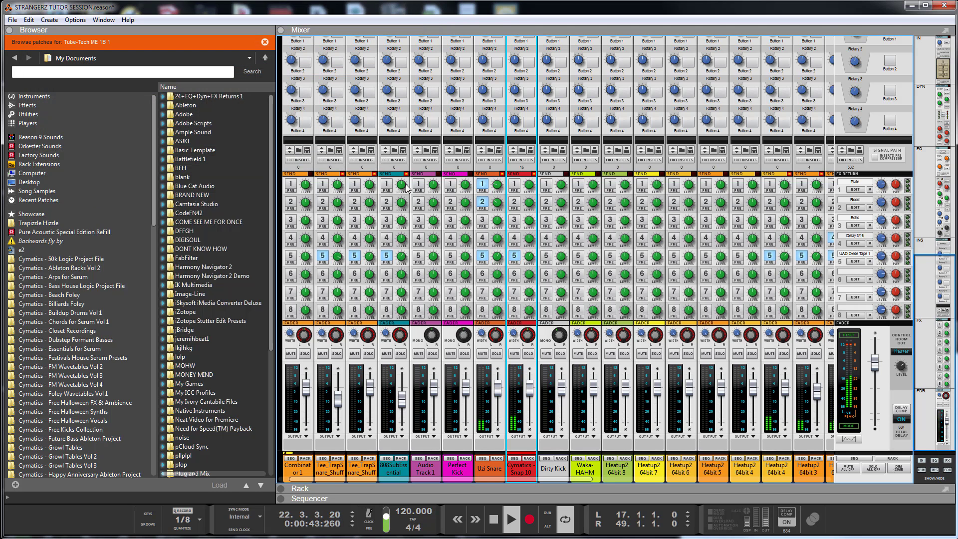
- Compare the Uzi Snare and Cymatics - Snap 10 channels in solo, leaving Cymatics - Snap 10 soloed
{"action": "left_click", "coordinate": [496, 356]}
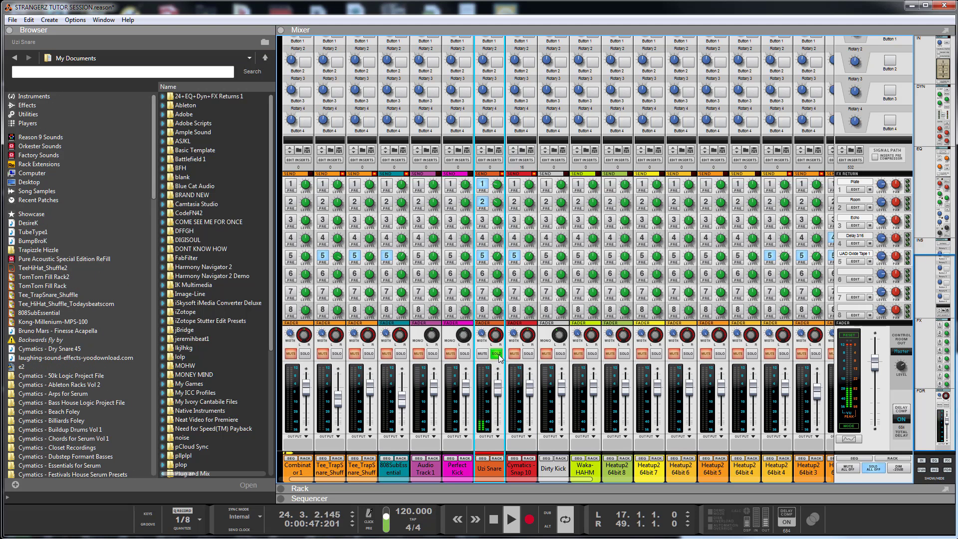
{"action": "left_click", "coordinate": [528, 354]}
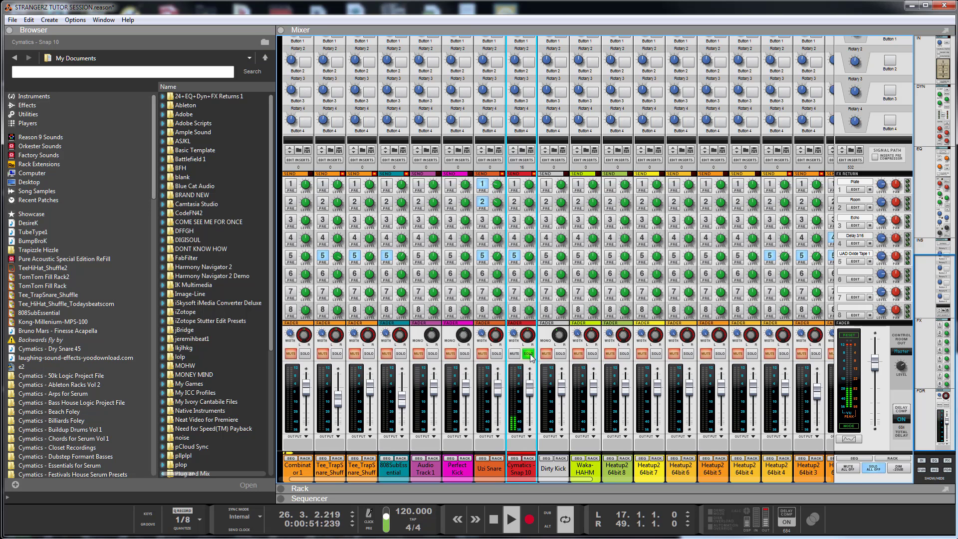
{"action": "left_click", "coordinate": [528, 354]}
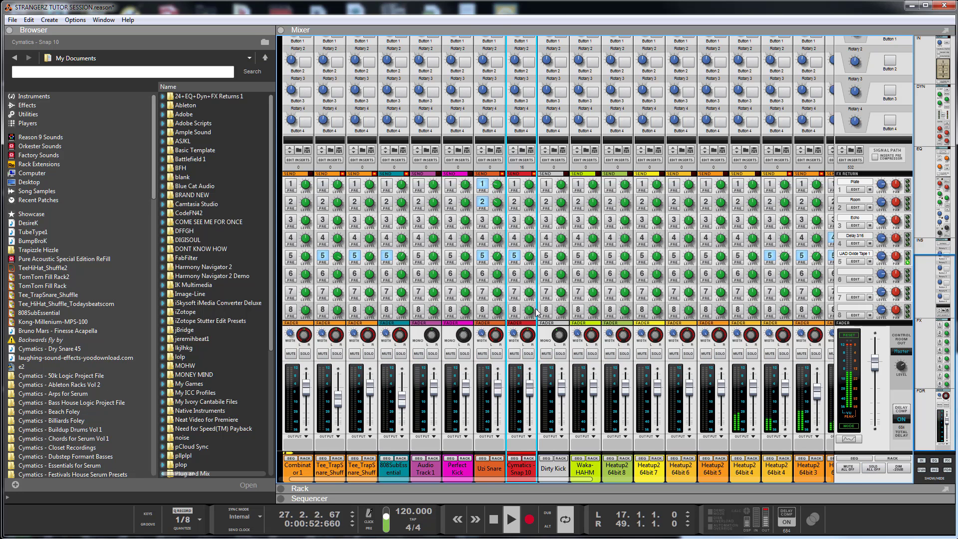
{"action": "left_click", "coordinate": [528, 354]}
- Show the Cymatics - Snap 10 channel in the rack and switch off its CL 1B and ME 1B effects
{"action": "left_click", "coordinate": [529, 459]}
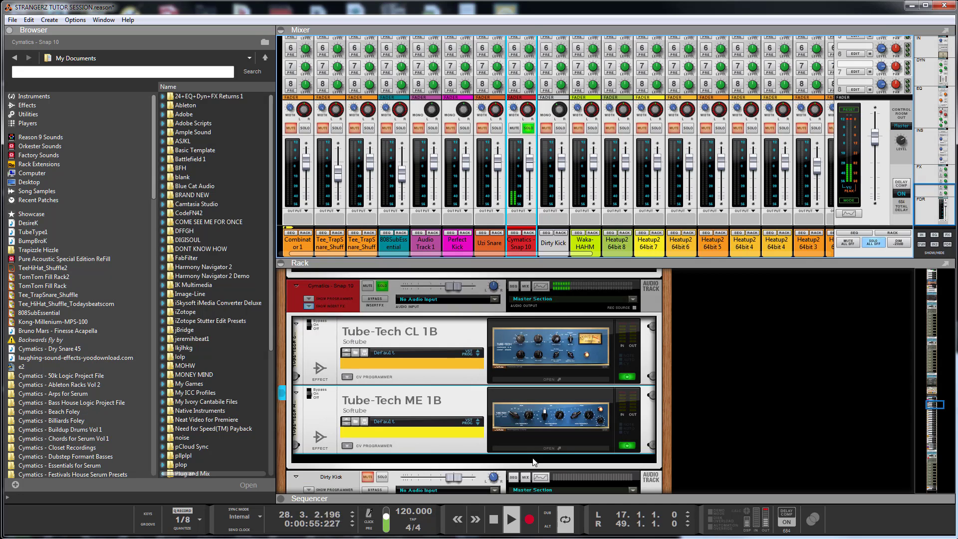
{"action": "left_click", "coordinate": [630, 445]}
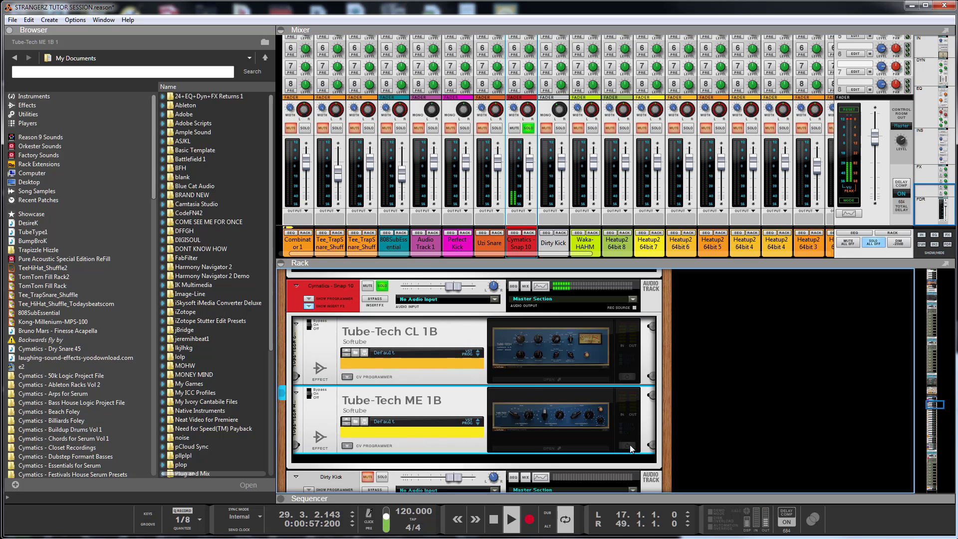
- Switch the CL 1B and ME 1B effects on the Cymatics - Snap 10 channel back on
{"action": "left_click", "coordinate": [628, 377]}
{"action": "left_click", "coordinate": [627, 445]}
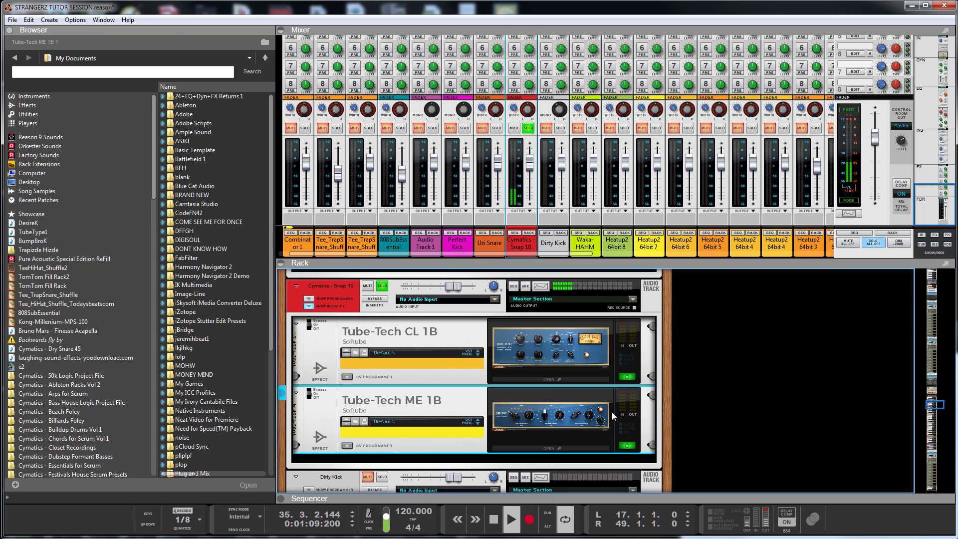
- Solo Uzi Snare alongside Cymatics - Snap 10, show Uzi Snare in the rack and clear both solos
{"action": "left_click", "coordinate": [496, 129]}
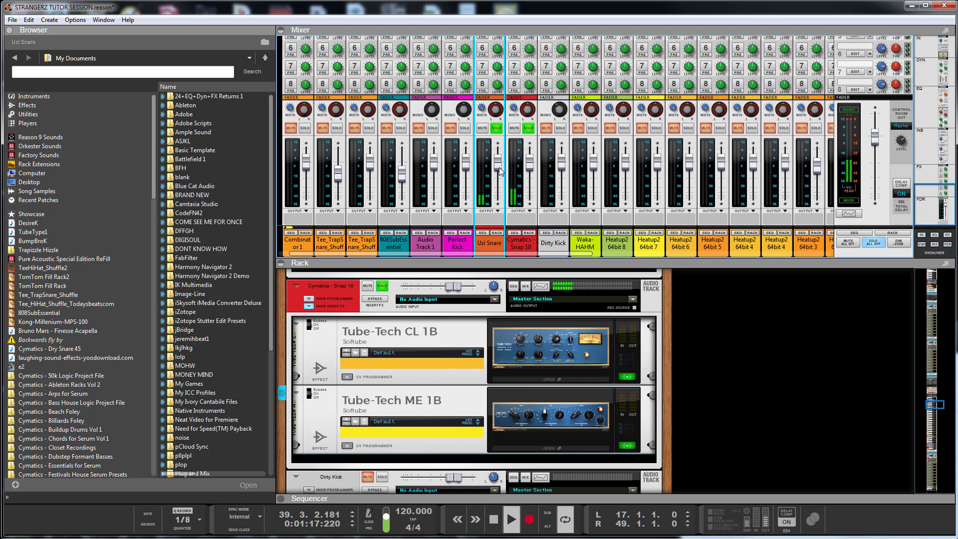
{"action": "left_click", "coordinate": [497, 233]}
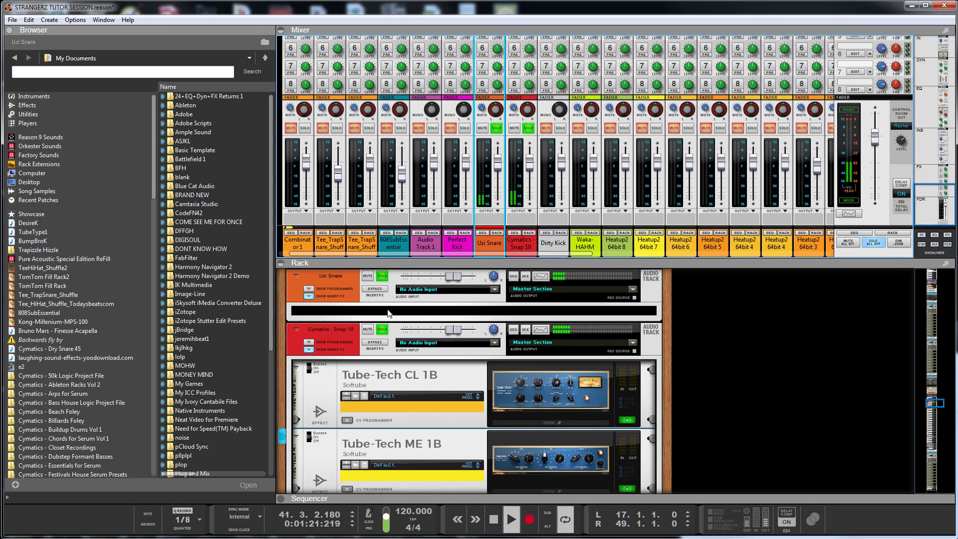
{"action": "left_click", "coordinate": [527, 129]}
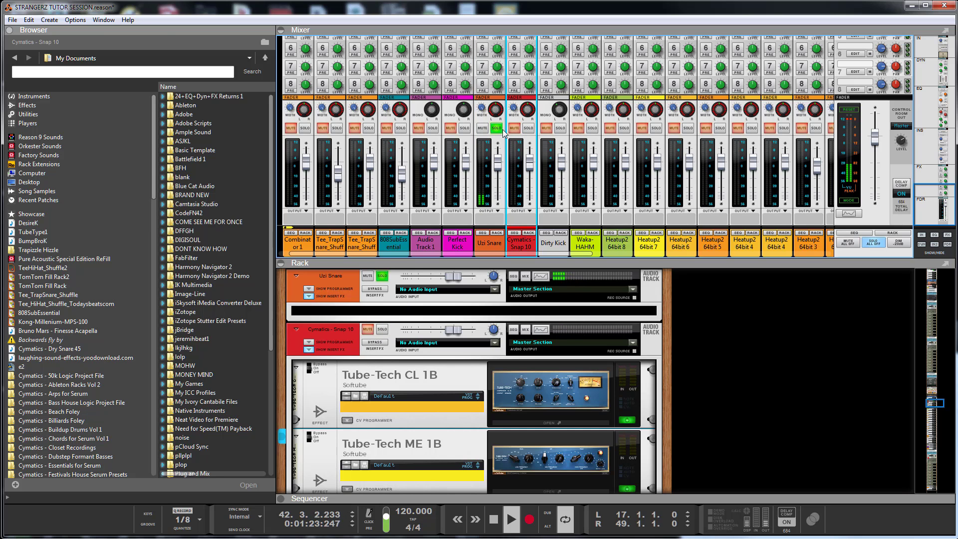
{"action": "left_click", "coordinate": [496, 129]}
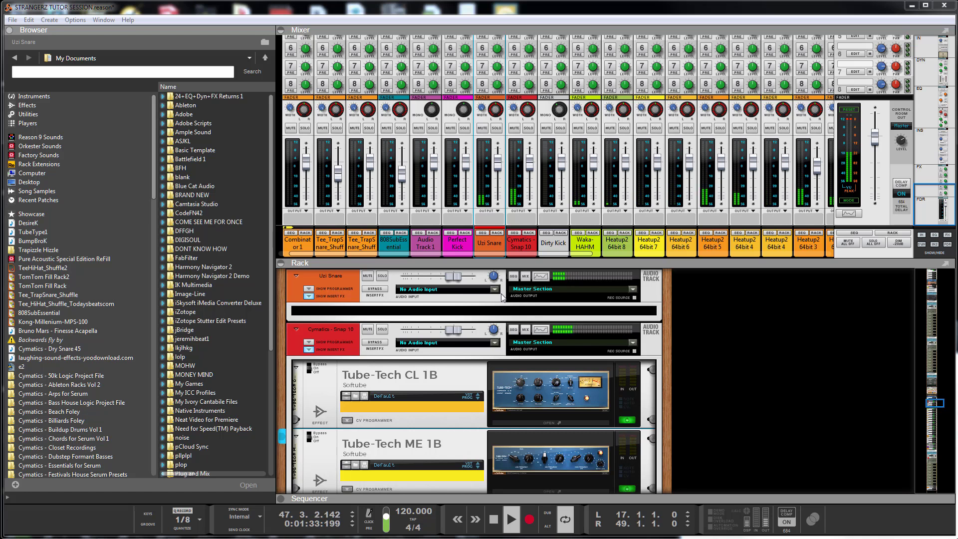
- Add a Tube-Tech CL 1B from the effects library to the Uzi Snare channel's inserts
{"action": "left_click", "coordinate": [28, 106]}
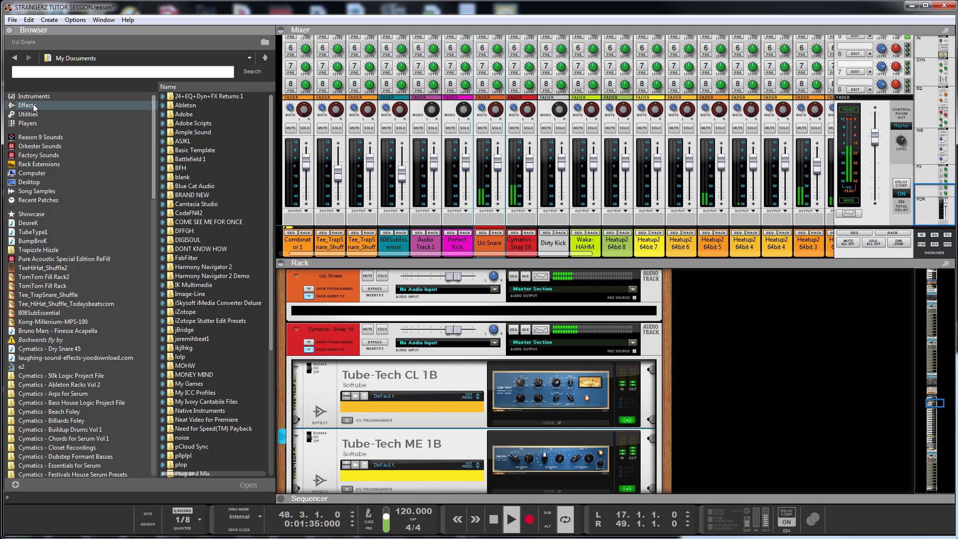
{"action": "scroll", "coordinate": [215, 245], "scroll_direction": "down", "scroll_amount": 12}
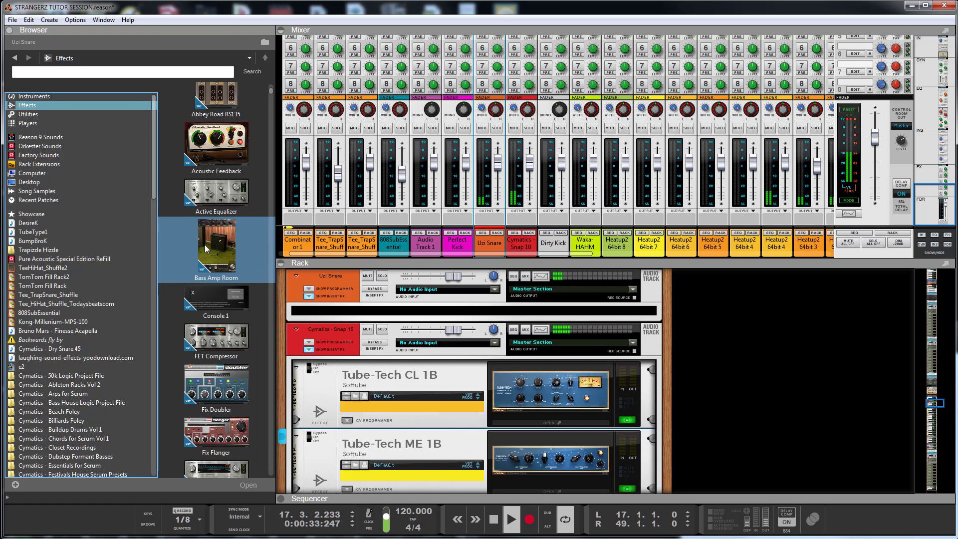
{"action": "scroll", "coordinate": [204, 247], "scroll_direction": "down", "scroll_amount": 10}
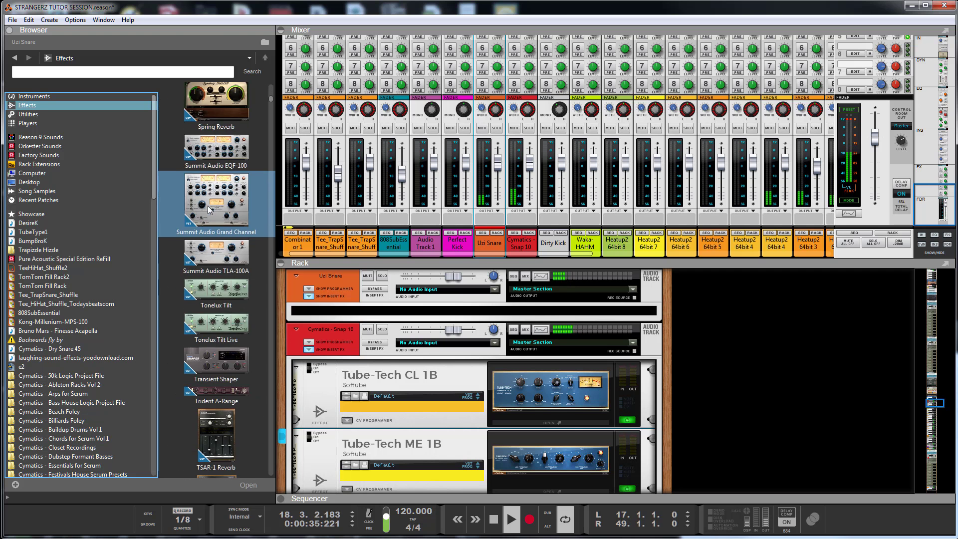
{"action": "scroll", "coordinate": [211, 207], "scroll_direction": "down", "scroll_amount": 6}
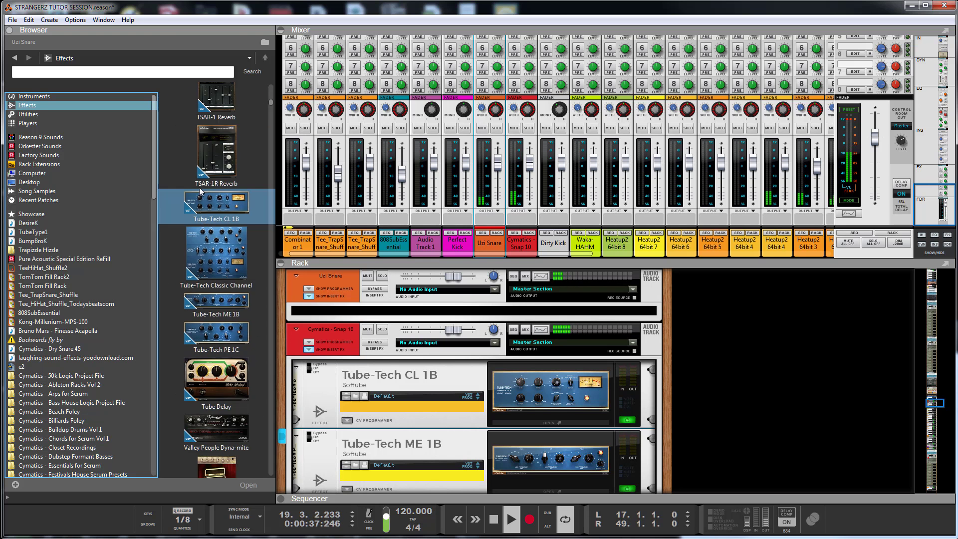
{"action": "mouse_move", "coordinate": [211, 206]}
{"action": "left_mouse_down"}
{"action": "mouse_move", "coordinate": [387, 282]}
{"action": "mouse_move", "coordinate": [388, 348]}
{"action": "mouse_move", "coordinate": [534, 340]}
{"action": "left_mouse_up"}
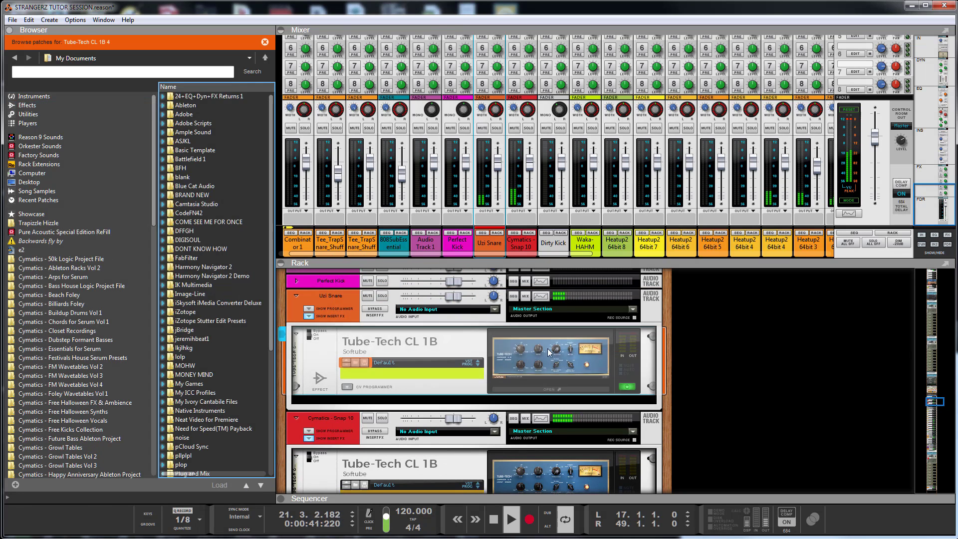
- Open the Uzi Snare CL 1B's editor, set its gain to 3.5 dB and adjust its ratio and threshold
{"action": "left_click", "coordinate": [551, 356]}
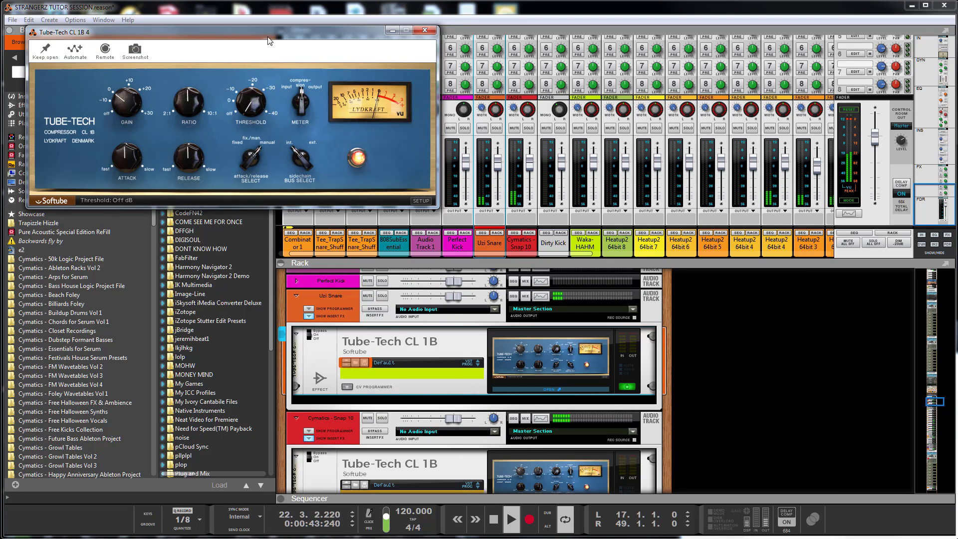
{"action": "left_click_drag", "start_coordinate": [256, 34], "coordinate": [623, 95]}
{"action": "left_click_drag", "start_coordinate": [493, 171], "coordinate": [490, 160]}
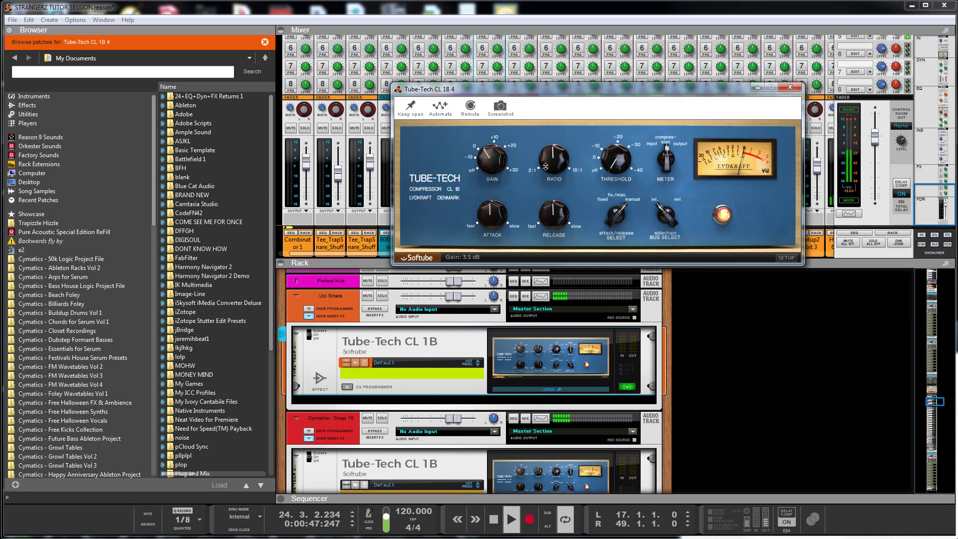
{"action": "left_click_drag", "start_coordinate": [544, 165], "coordinate": [548, 144]}
{"action": "left_click_drag", "start_coordinate": [622, 167], "coordinate": [623, 100]}
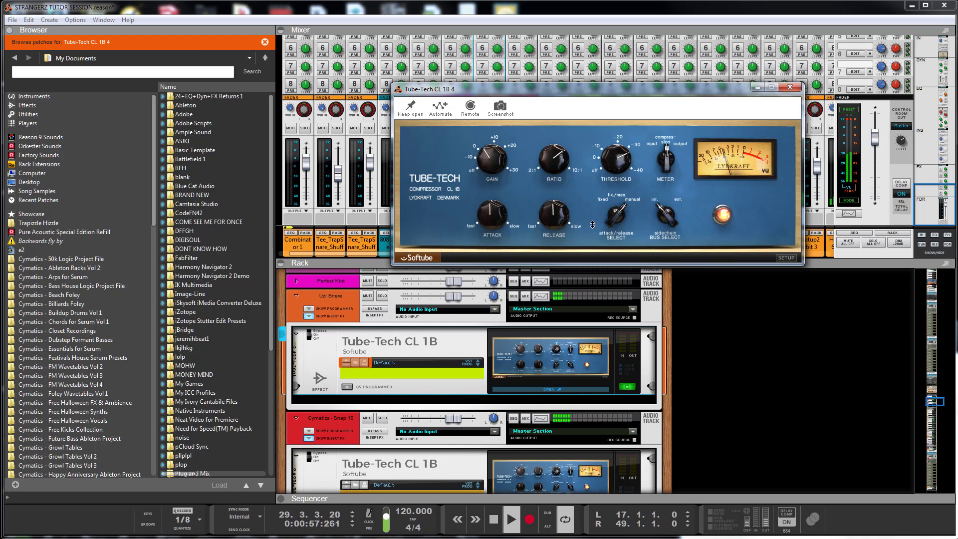
- Set the Uzi Snare CL 1B's release to 2.0, adjust its attack and close the editor
{"action": "left_click_drag", "start_coordinate": [558, 219], "coordinate": [557, 229]}
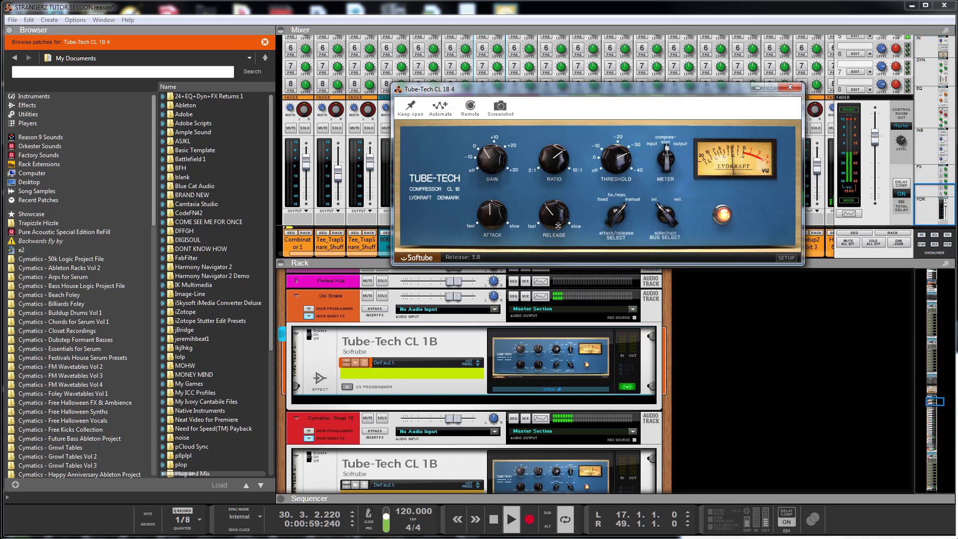
{"action": "left_click_drag", "start_coordinate": [487, 221], "coordinate": [486, 201]}
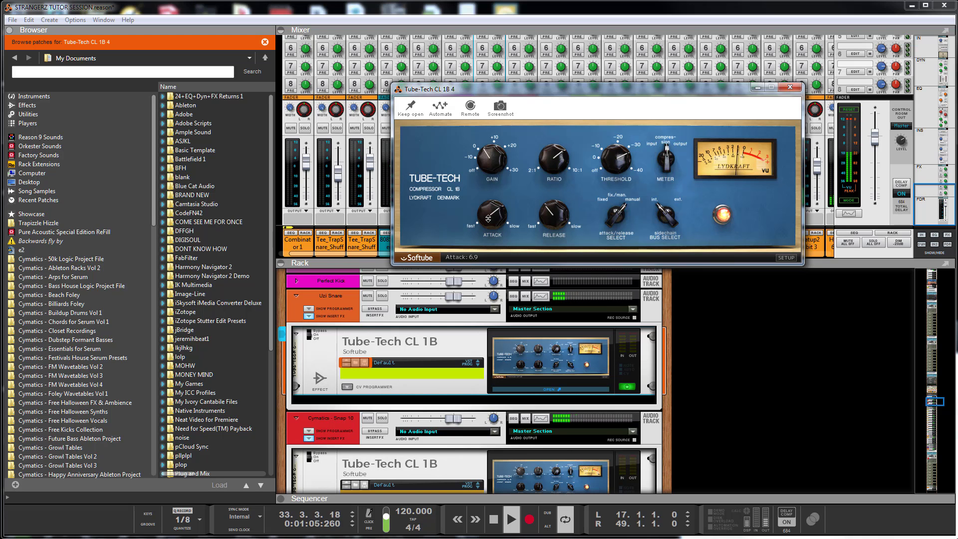
{"action": "left_click_drag", "start_coordinate": [486, 217], "coordinate": [486, 218]}
{"action": "mouse_move", "coordinate": [547, 217]}
{"action": "left_mouse_down"}
{"action": "mouse_move", "coordinate": [547, 234]}
{"action": "mouse_move", "coordinate": [546, 220]}
{"action": "left_mouse_up"}
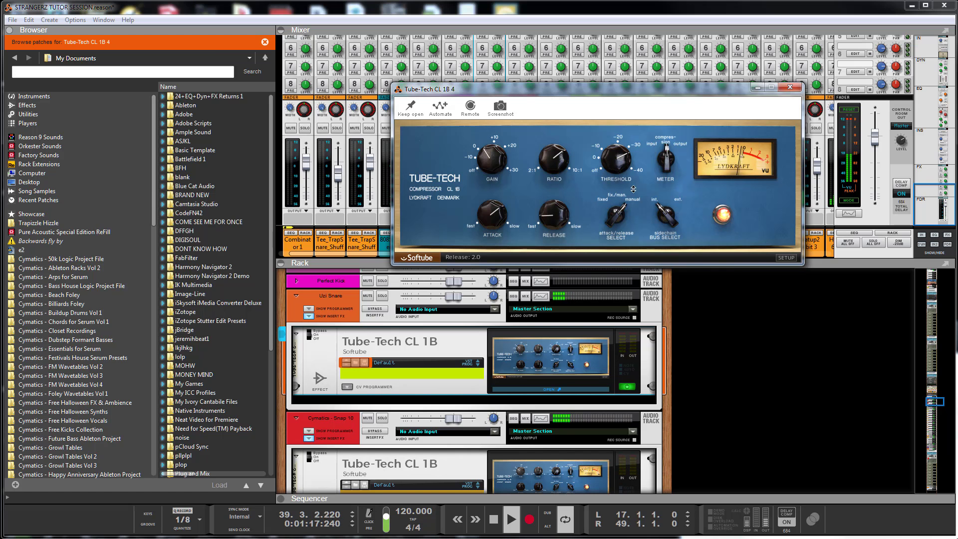
{"action": "left_click", "coordinate": [790, 87]}
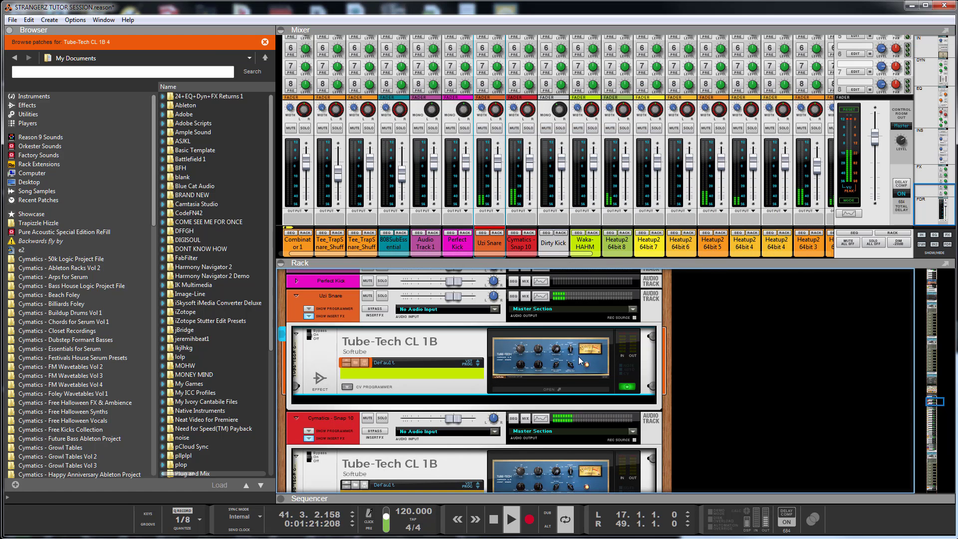
- Stop the playback and resize the mixer, rack and sequencer areas to reveal more sequencer tracks
{"action": "left_click", "coordinate": [541, 297]}
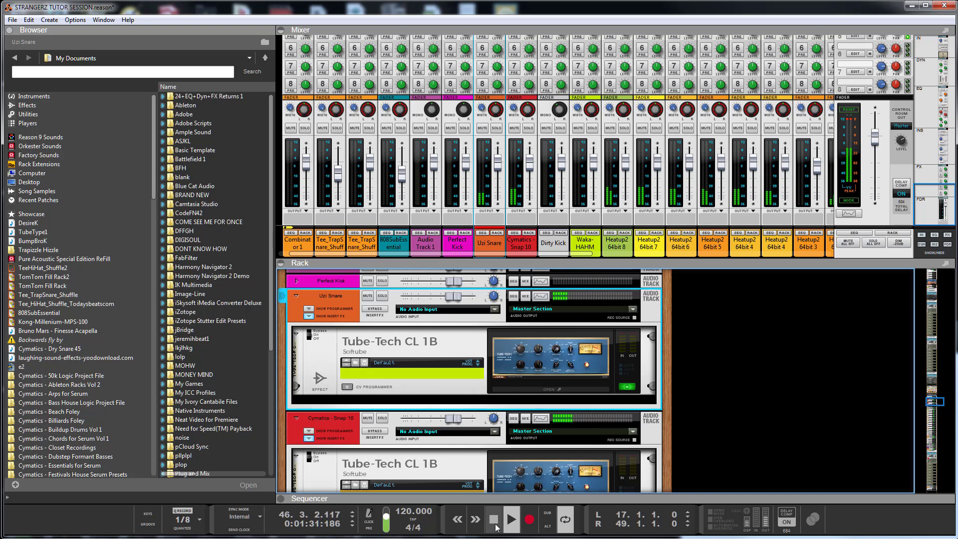
{"action": "left_click_drag", "start_coordinate": [590, 495], "coordinate": [591, 371]}
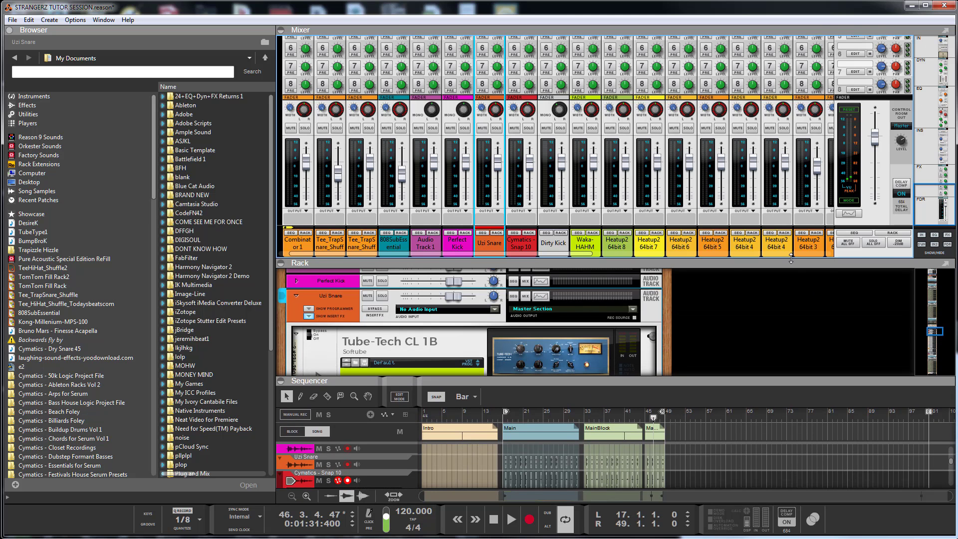
{"action": "left_click_drag", "start_coordinate": [794, 265], "coordinate": [793, 207]}
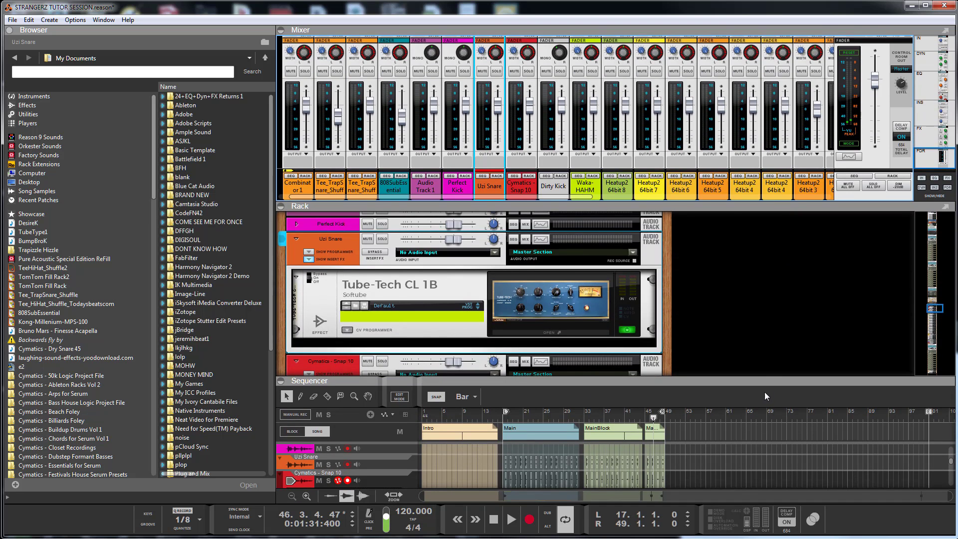
{"action": "left_click_drag", "start_coordinate": [768, 381], "coordinate": [773, 407]}
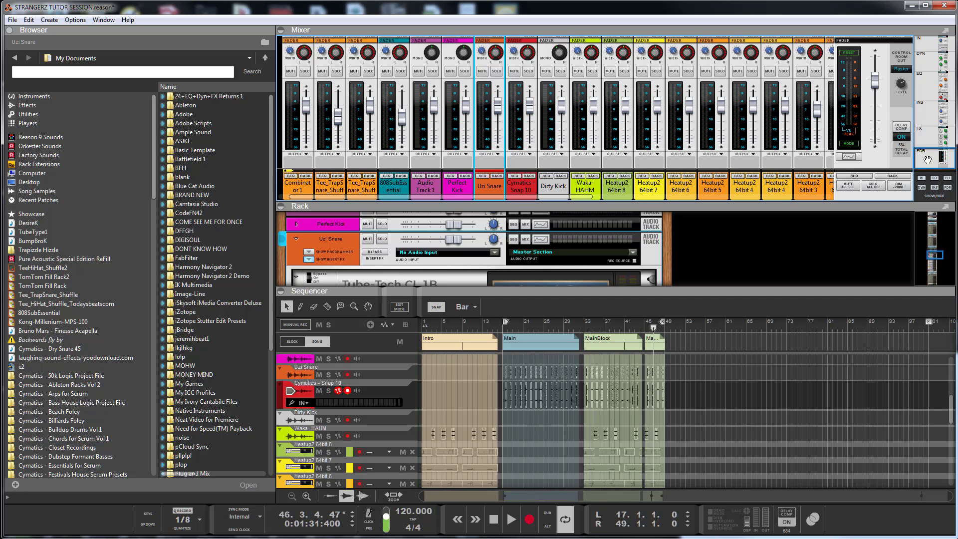
- Show the Master Section's insert effects in an enlarged rack and look through the chain down to the UAD Pultec-Pro Legacy
{"action": "left_click_drag", "start_coordinate": [932, 161], "coordinate": [953, 168]}
{"action": "left_click_drag", "start_coordinate": [856, 201], "coordinate": [877, 432]}
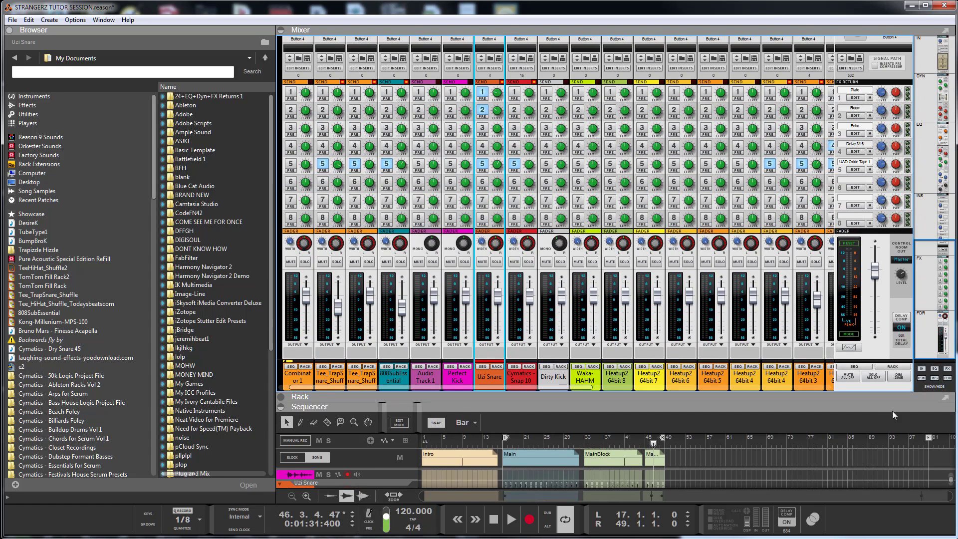
{"action": "left_click_drag", "start_coordinate": [936, 315], "coordinate": [940, 253]}
{"action": "left_click", "coordinate": [859, 245]}
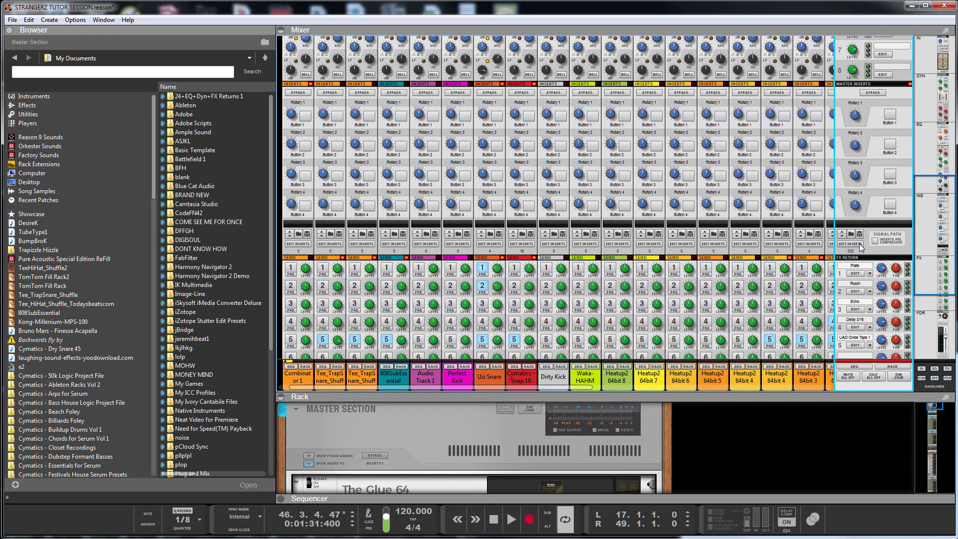
{"action": "left_click_drag", "start_coordinate": [769, 395], "coordinate": [766, 204]}
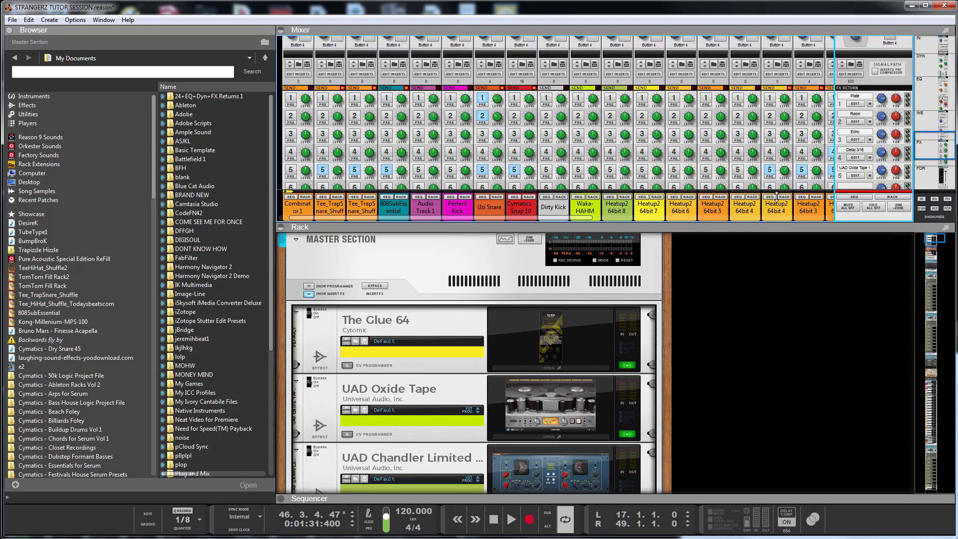
{"action": "scroll", "coordinate": [730, 331], "scroll_direction": "down", "scroll_amount": 3}
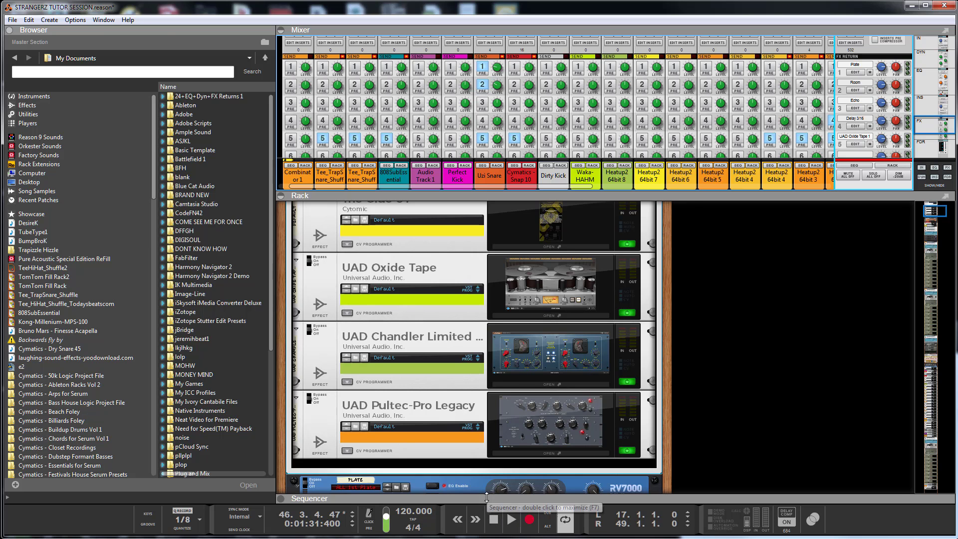
- Play the song and enlarge the sequencer to show the Heatup2 64bit tracks
{"action": "left_click_drag", "start_coordinate": [491, 472], "coordinate": [500, 436]}
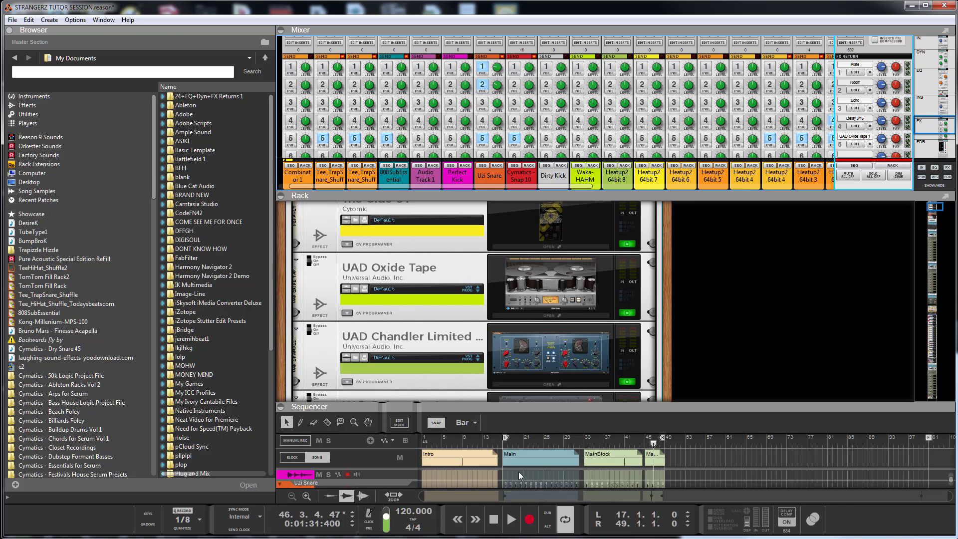
{"action": "left_click", "coordinate": [517, 519]}
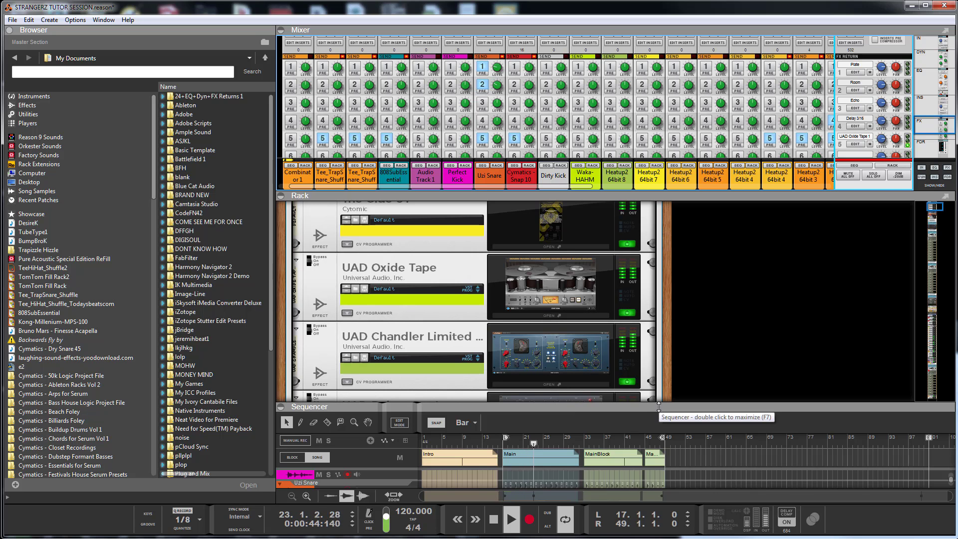
{"action": "left_click_drag", "start_coordinate": [659, 407], "coordinate": [598, 257]}
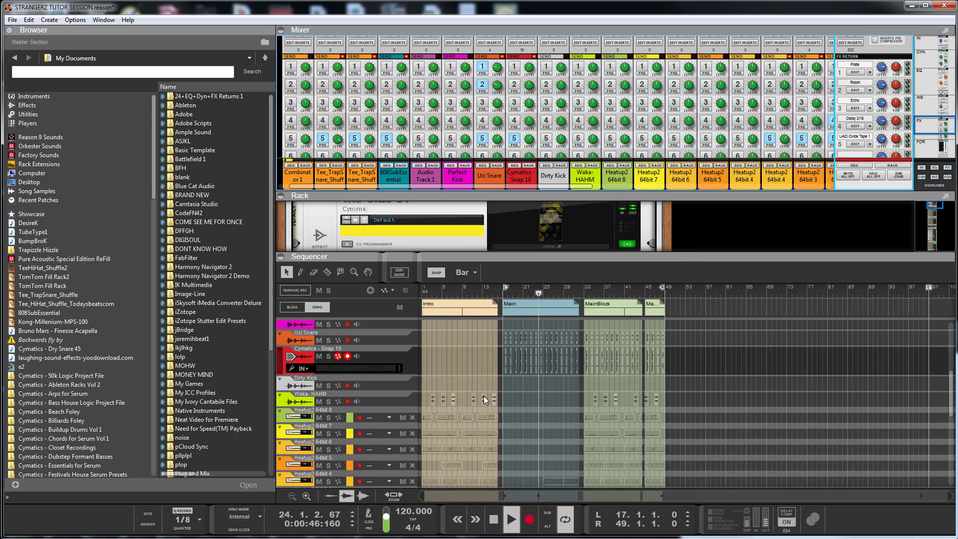
{"action": "scroll", "coordinate": [517, 404], "scroll_direction": "down", "scroll_amount": 5}
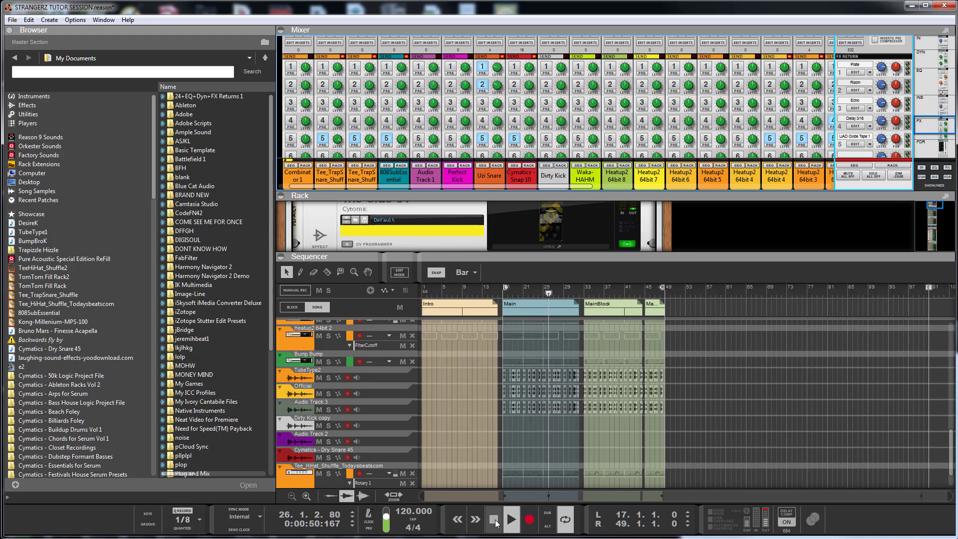
{"action": "scroll", "coordinate": [469, 419], "scroll_direction": "up", "scroll_amount": 5}
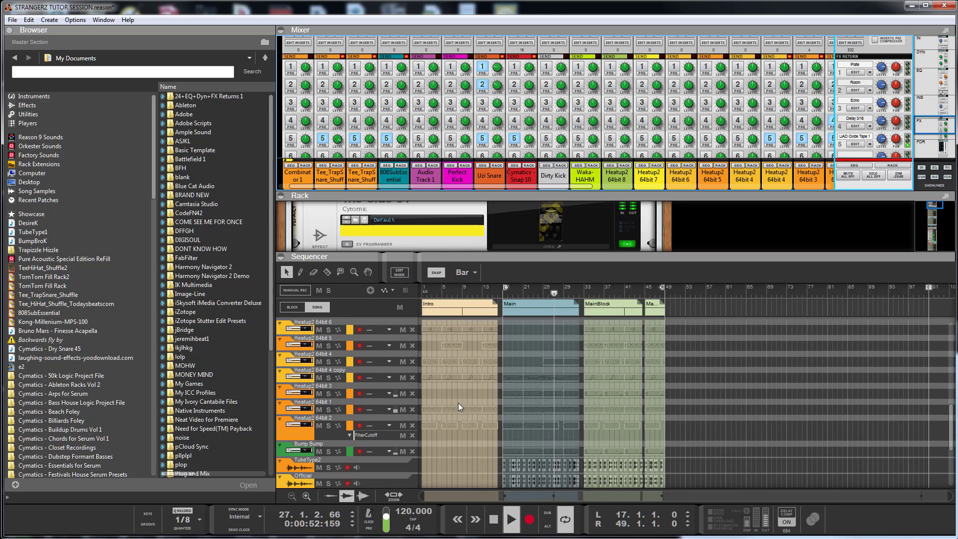
- Audition the Heatup2 64bit 2, Heatup2 64bit 1 and Heatup2 64bit 3 tracks by soloing and unsoloing each in turn
{"action": "left_click", "coordinate": [329, 426]}
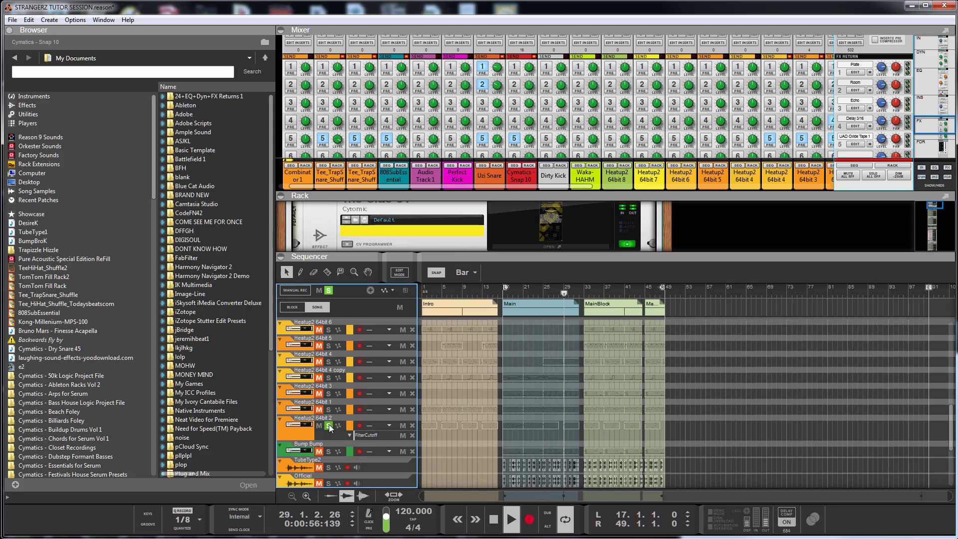
{"action": "left_click", "coordinate": [329, 425]}
{"action": "left_click", "coordinate": [329, 409]}
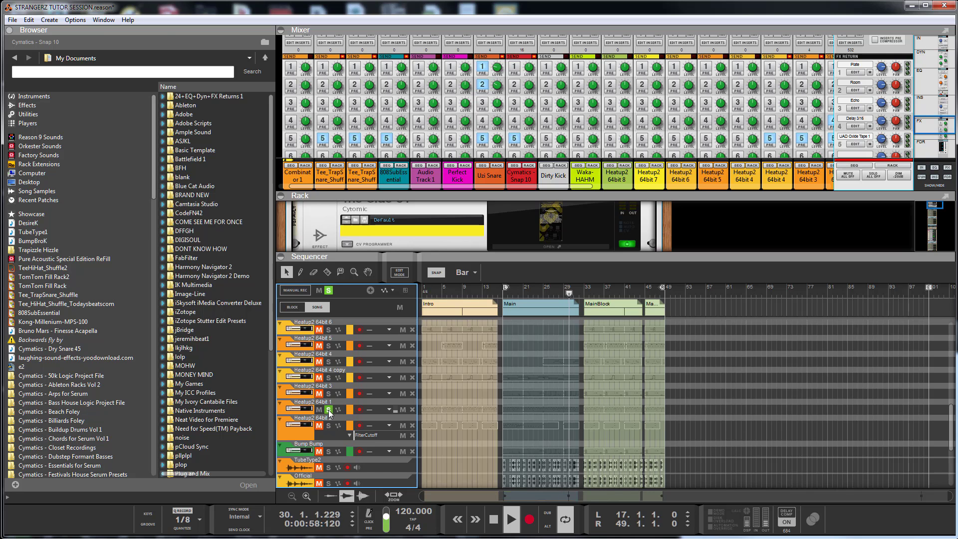
{"action": "left_click", "coordinate": [329, 409]}
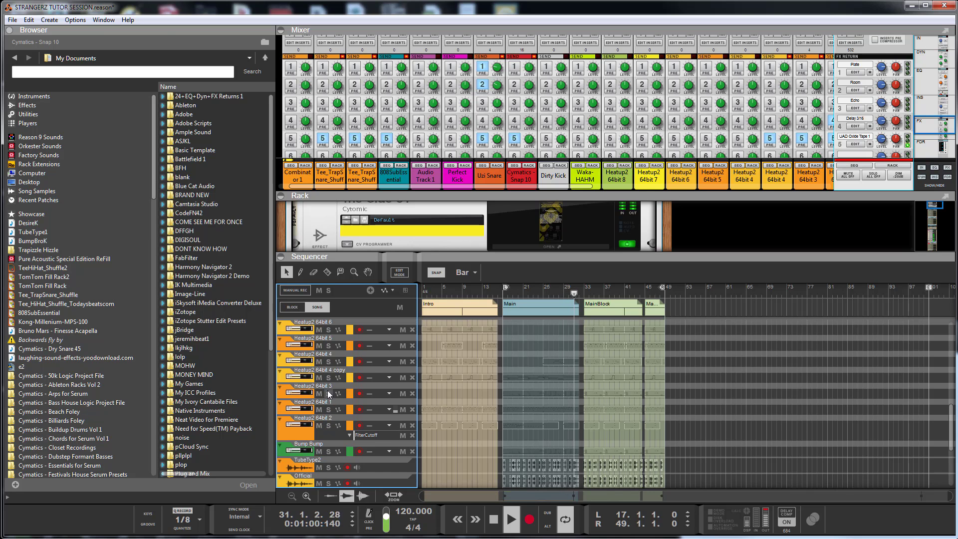
{"action": "left_click", "coordinate": [329, 393]}
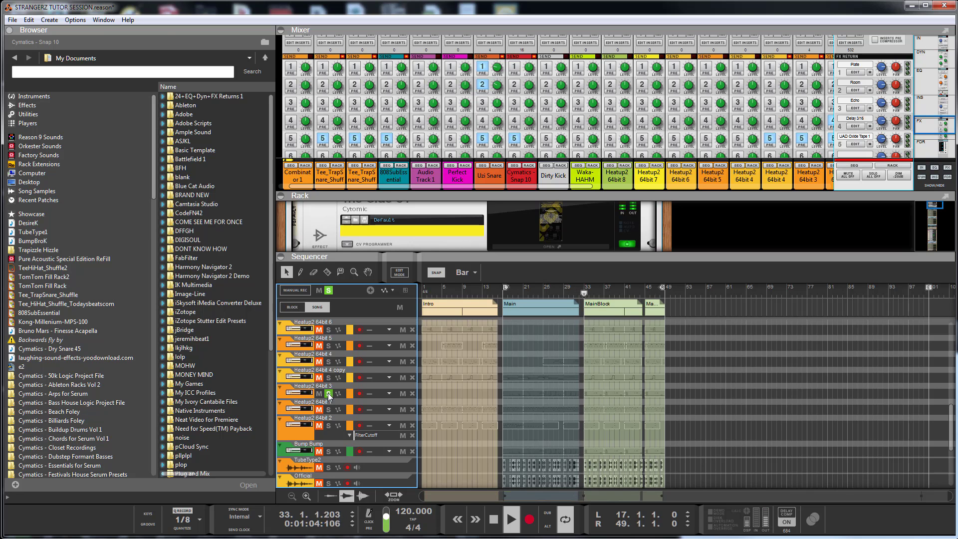
{"action": "left_click", "coordinate": [328, 394]}
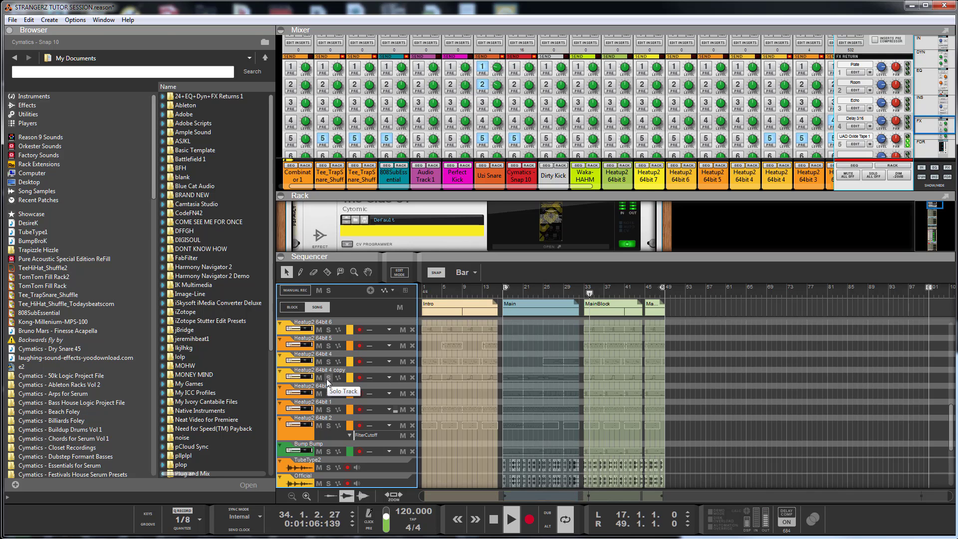
- Solo the Heatup2 64bit 4 copy track and look over its channel strip in an enlarged mixer
{"action": "left_click", "coordinate": [329, 378]}
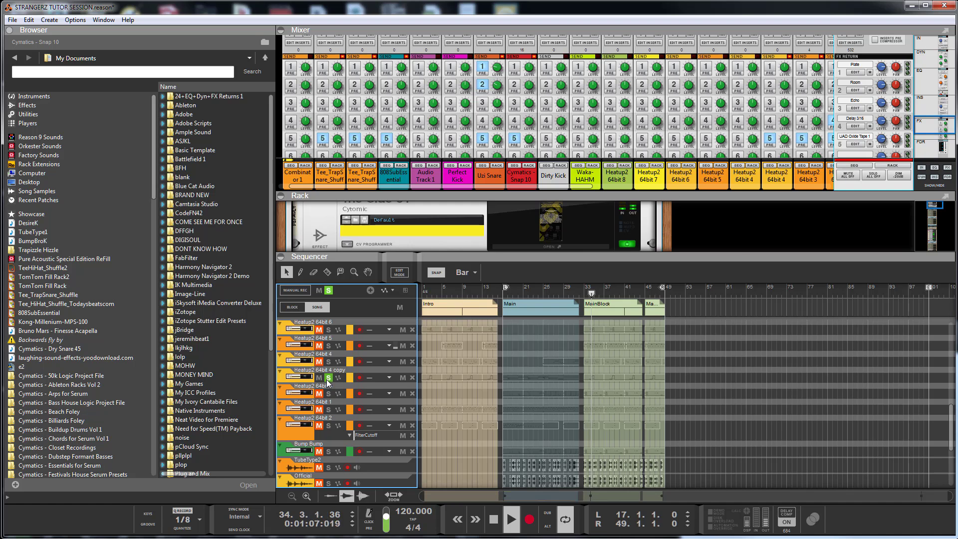
{"action": "left_click", "coordinate": [308, 382]}
{"action": "left_click_drag", "start_coordinate": [769, 196], "coordinate": [774, 410]}
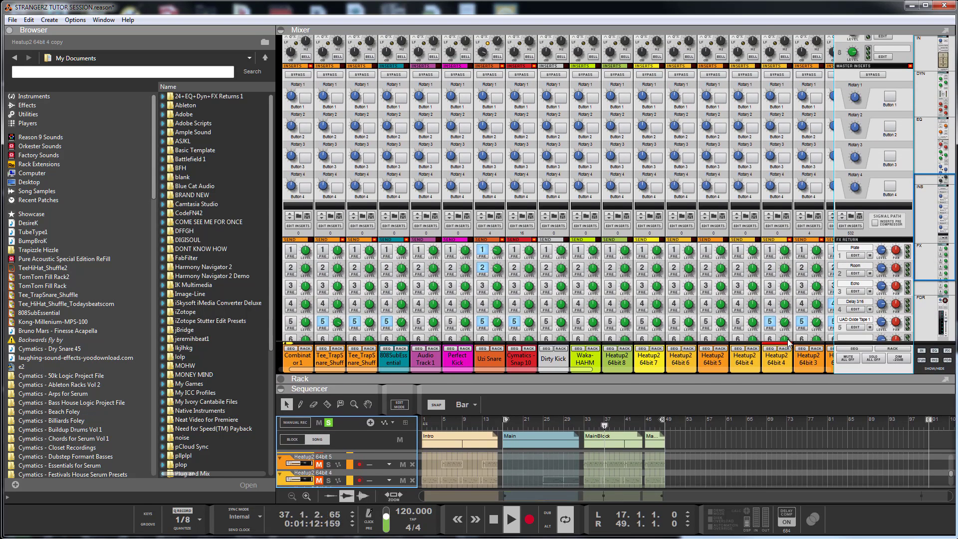
{"action": "scroll", "coordinate": [793, 221], "scroll_direction": "up", "scroll_amount": 3}
{"action": "scroll", "coordinate": [792, 221], "scroll_direction": "up", "scroll_amount": 8}
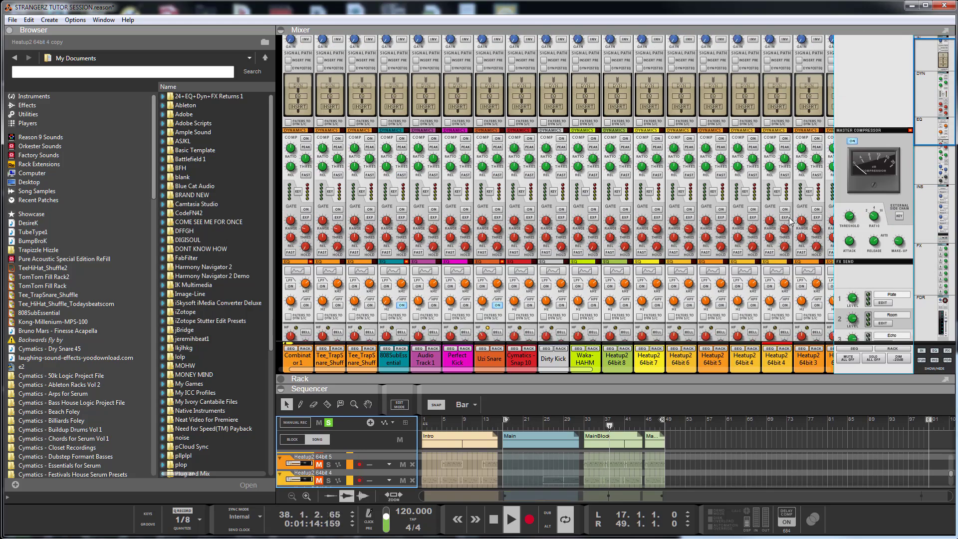
{"action": "scroll", "coordinate": [784, 229], "scroll_direction": "down", "scroll_amount": 10}
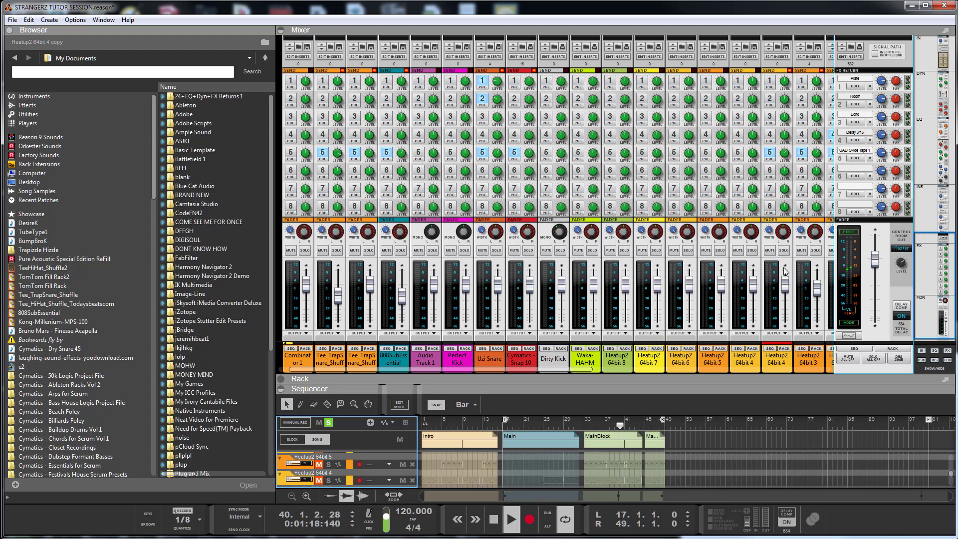
- Show the Heatup2 64bit 4 copy instrument in an enlarged rack, view its preset in the editor and close the editor
{"action": "left_click", "coordinate": [785, 351]}
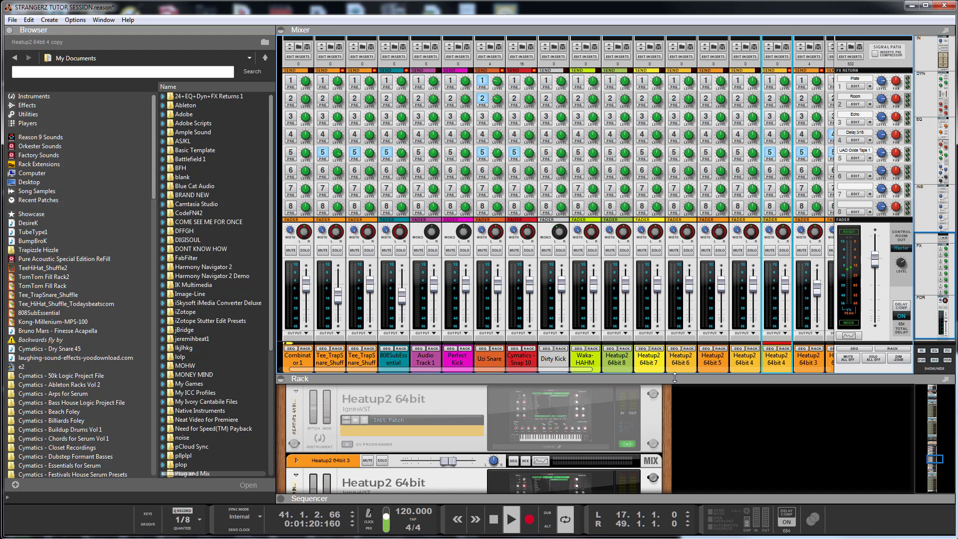
{"action": "left_click_drag", "start_coordinate": [672, 373], "coordinate": [672, 114]}
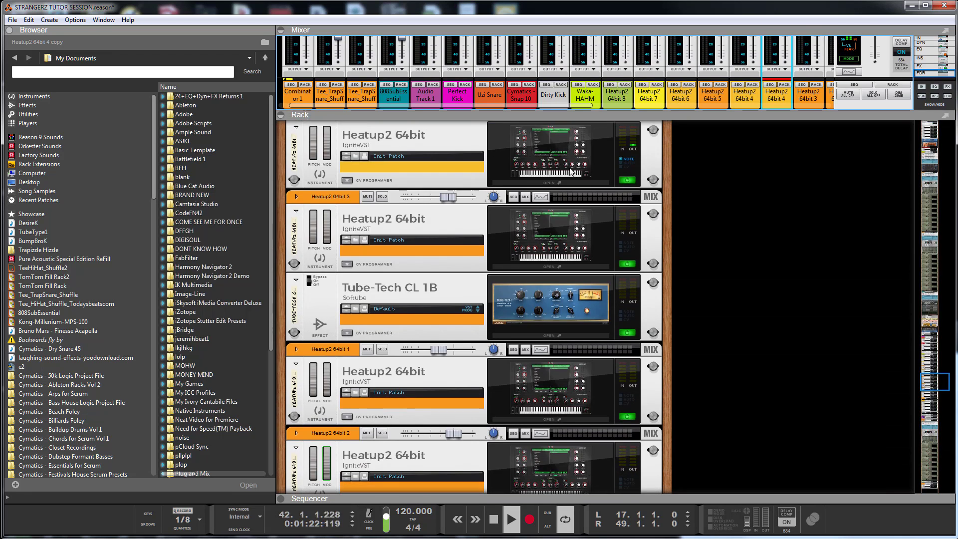
{"action": "left_click", "coordinate": [570, 167]}
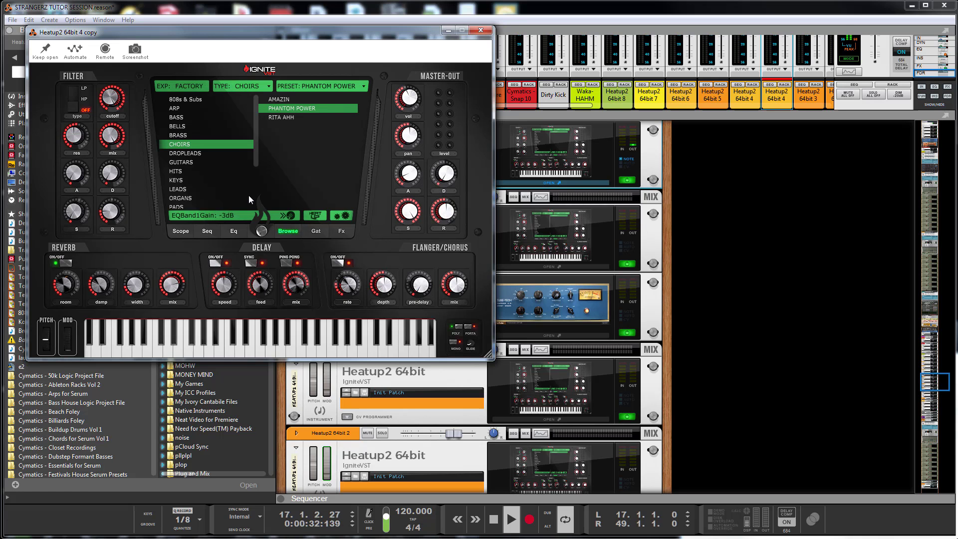
{"action": "left_click", "coordinate": [482, 32]}
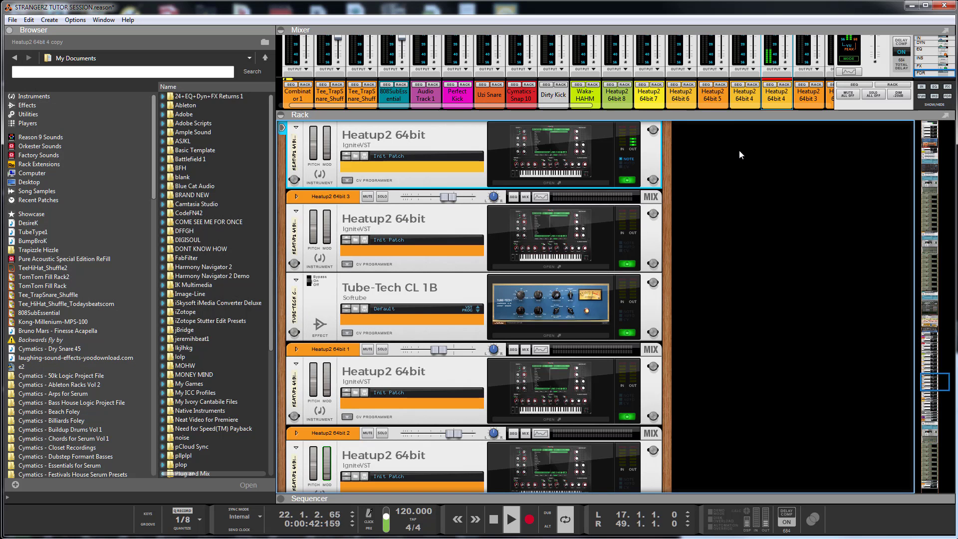
- Bring back an enlarged sequencer, clear the track solo and set the loop from bar 29 to bar 45
{"action": "left_click_drag", "start_coordinate": [737, 113], "coordinate": [732, 348]}
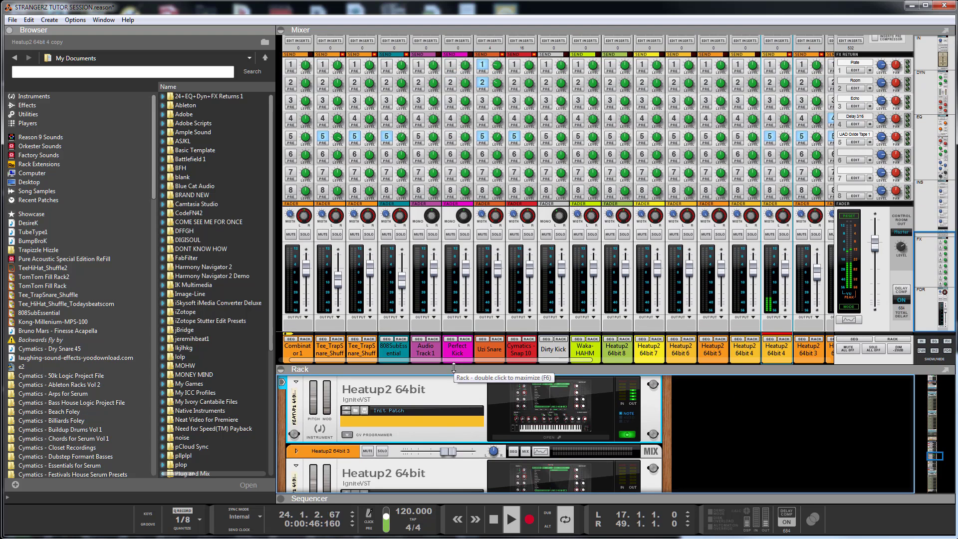
{"action": "double_click", "coordinate": [449, 370]}
{"action": "double_click", "coordinate": [540, 499]}
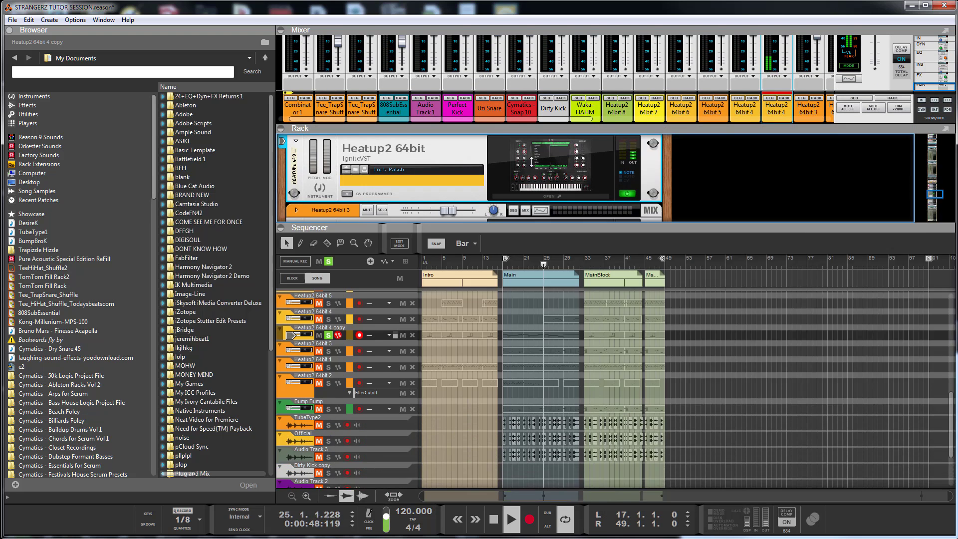
{"action": "left_click", "coordinate": [329, 165]}
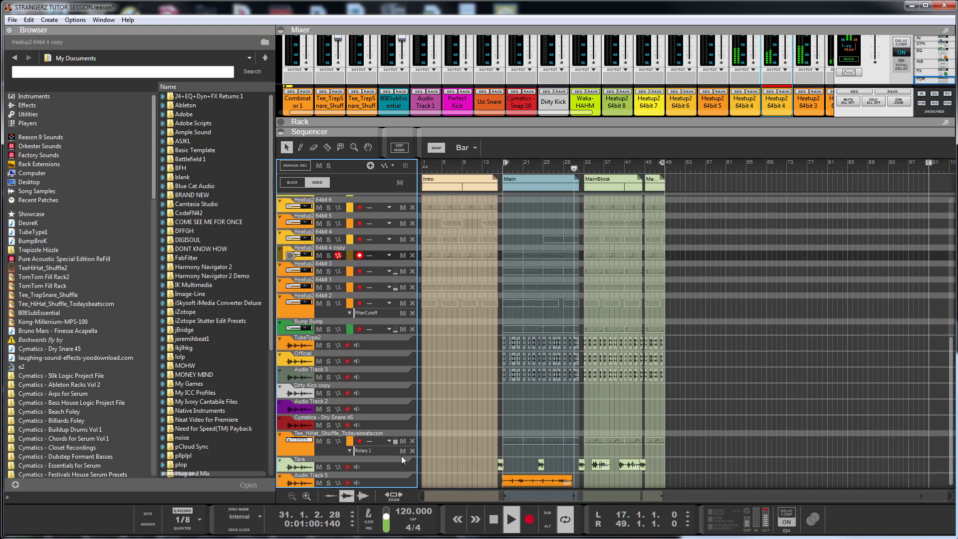
{"action": "left_click_drag", "start_coordinate": [506, 166], "coordinate": [568, 180]}
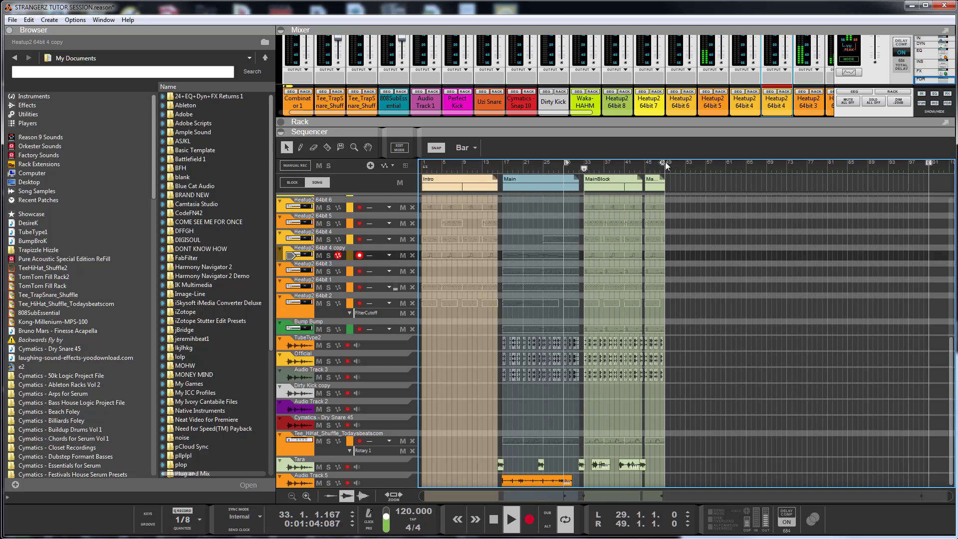
{"action": "left_click_drag", "start_coordinate": [664, 163], "coordinate": [642, 165]}
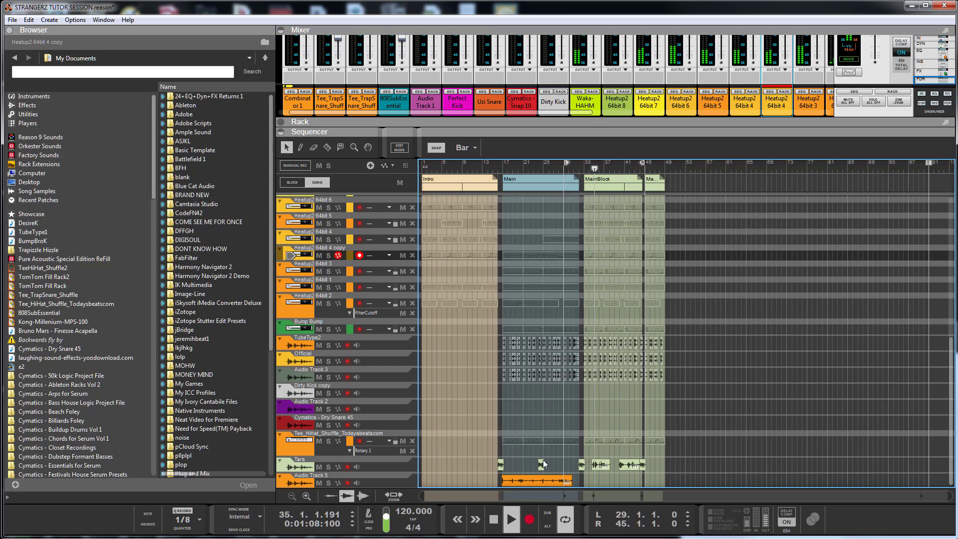
- Set the Tara channel's high mid EQ band to about 4.44 dB at 2.80 kHz in the Spectrum EQ and close it
{"action": "left_click", "coordinate": [302, 462]}
{"action": "left_click_drag", "start_coordinate": [798, 118], "coordinate": [800, 392]}
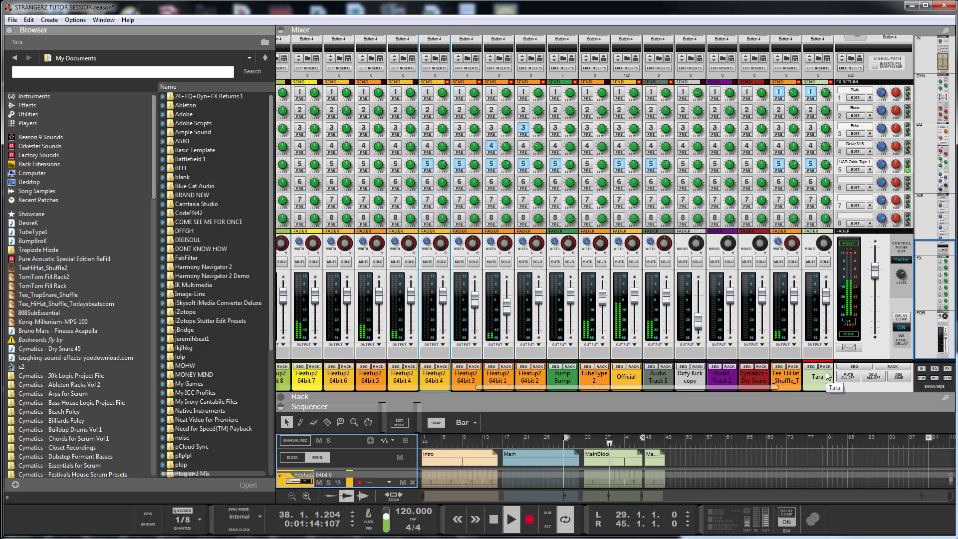
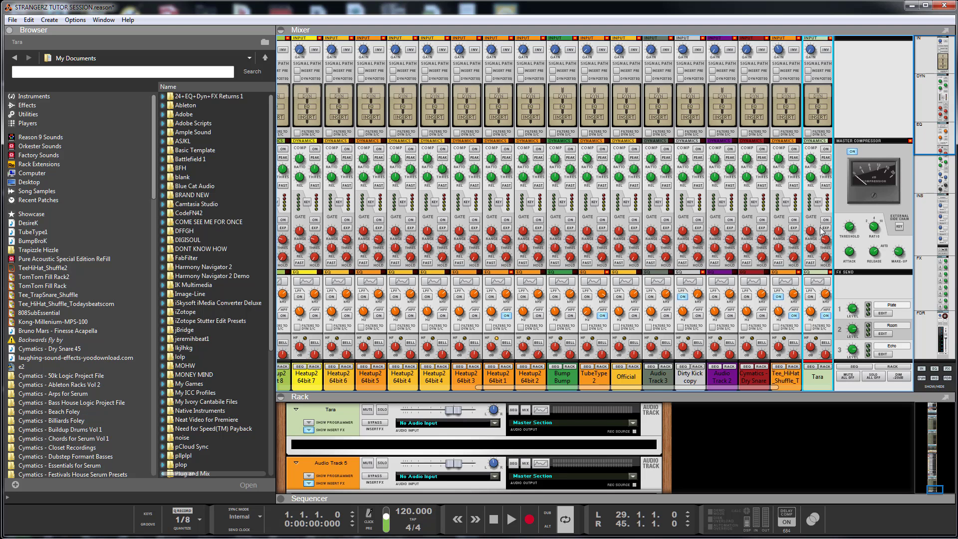
{"action": "scroll", "coordinate": [822, 231], "scroll_direction": "down", "scroll_amount": 3}
{"action": "scroll", "coordinate": [819, 240], "scroll_direction": "up", "scroll_amount": 2}
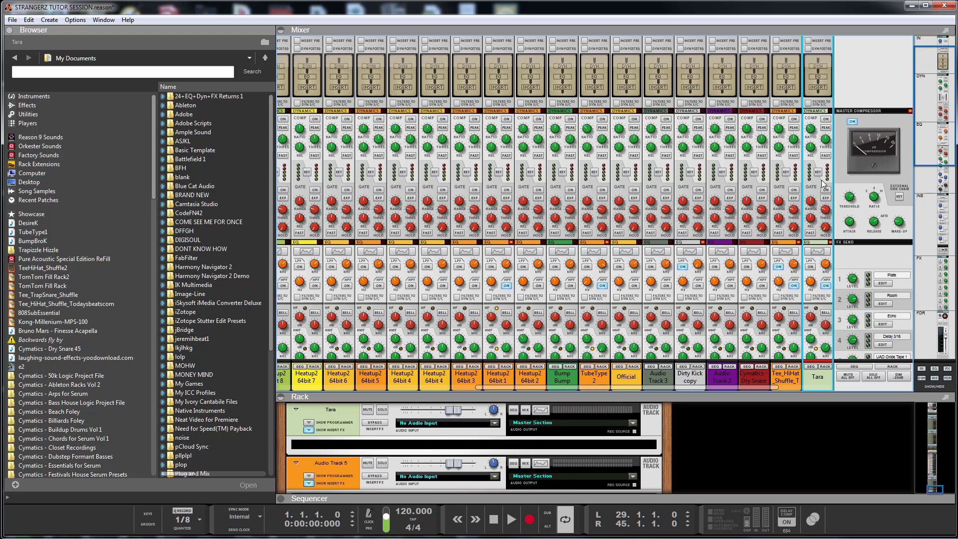
{"action": "left_click", "coordinate": [817, 251]}
{"action": "left_click_drag", "start_coordinate": [756, 136], "coordinate": [711, 104]}
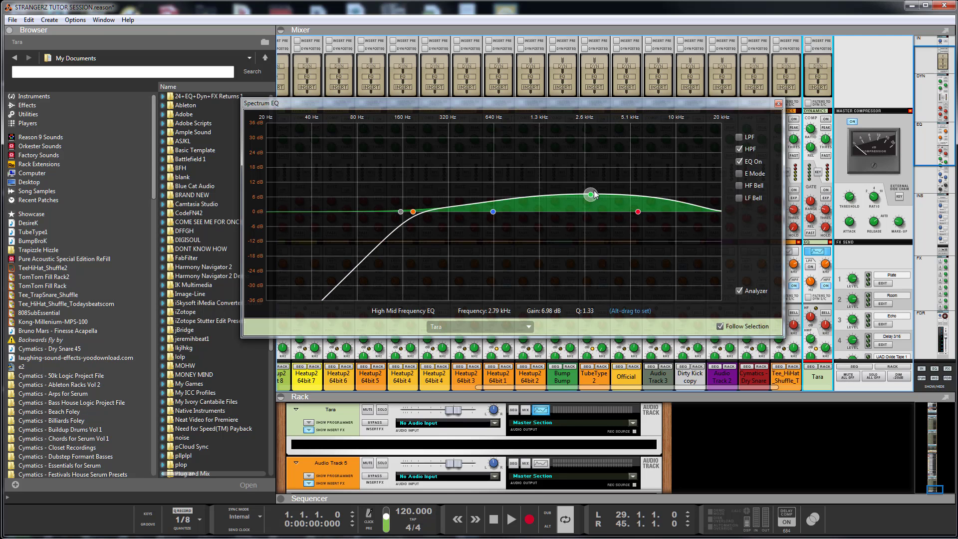
{"action": "left_click_drag", "start_coordinate": [589, 195], "coordinate": [592, 204]}
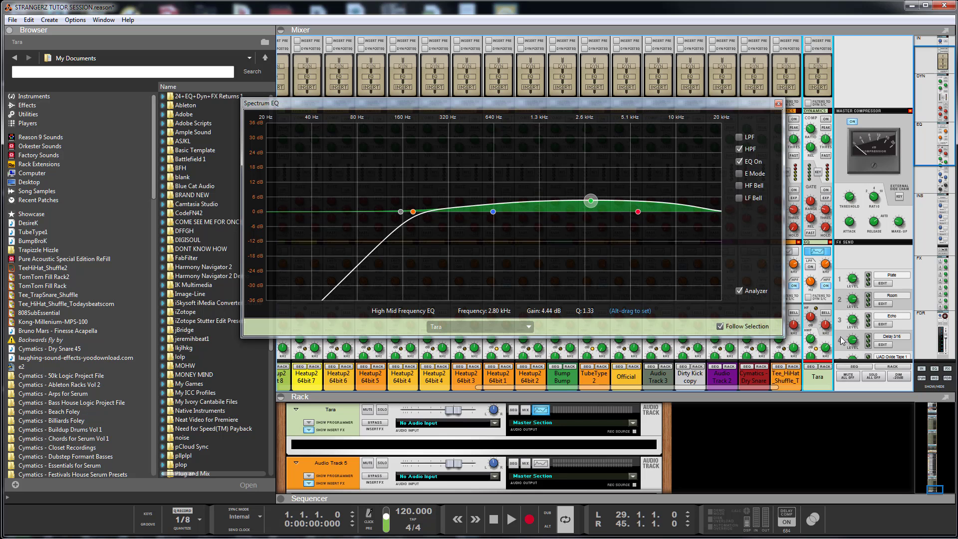
{"action": "left_click", "coordinate": [779, 104]}
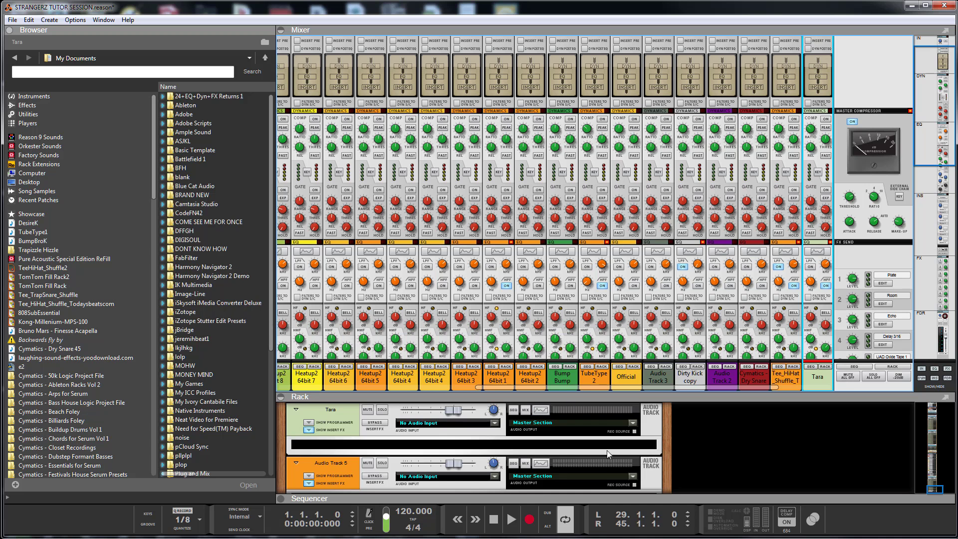
- Enlarge the mixer to reach the Tara channel's send section and toggle its sends 5 and 1
{"action": "double_click", "coordinate": [664, 398]}
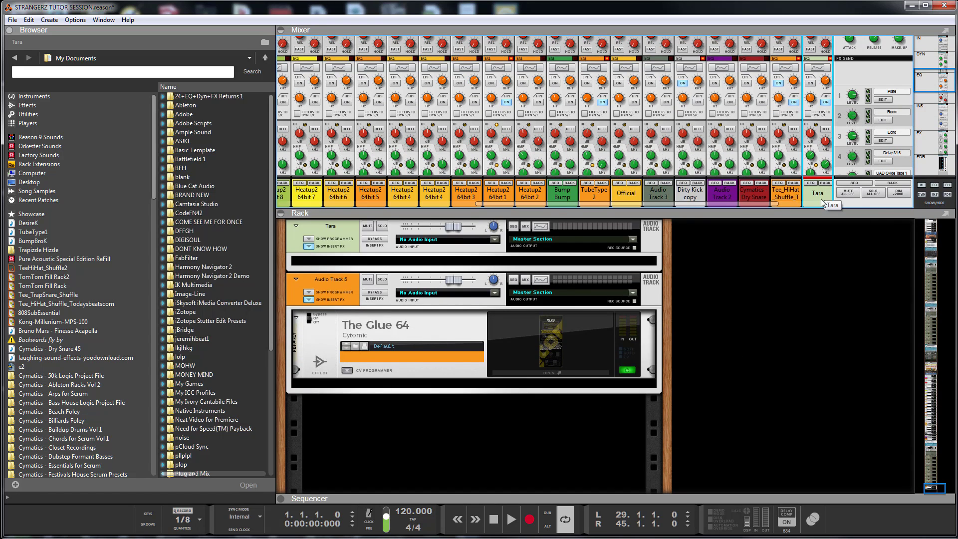
{"action": "double_click", "coordinate": [817, 214]}
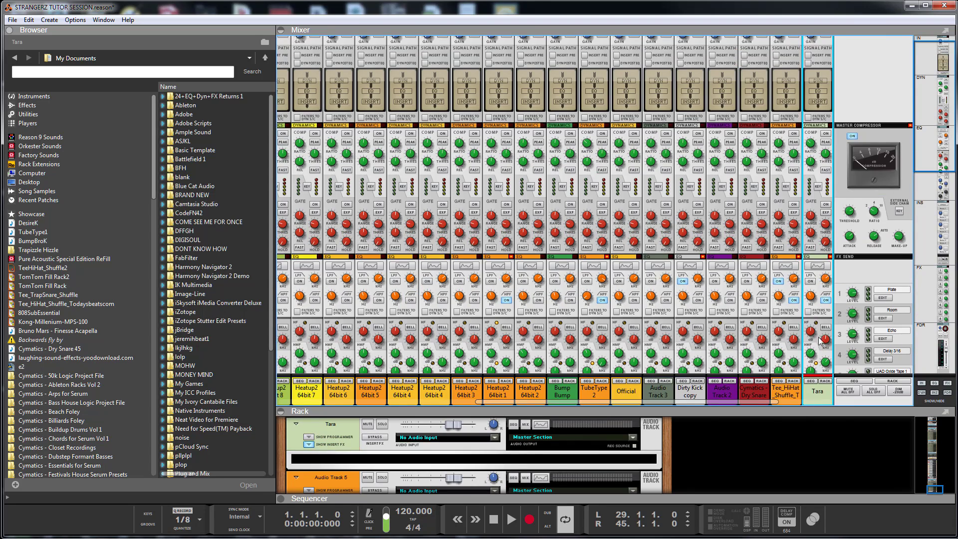
{"action": "scroll", "coordinate": [811, 287], "scroll_direction": "down", "scroll_amount": 3}
{"action": "scroll", "coordinate": [809, 288], "scroll_direction": "down", "scroll_amount": 6}
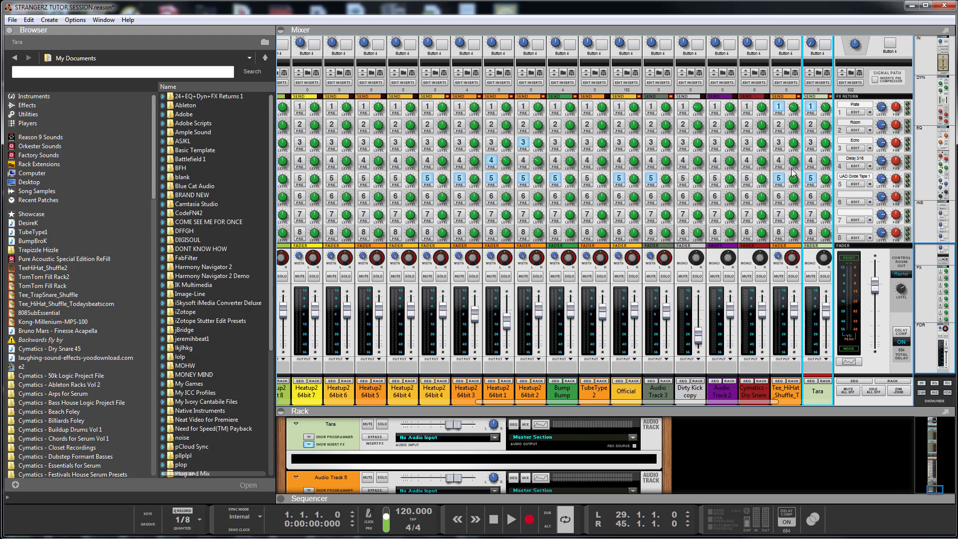
{"action": "left_click", "coordinate": [811, 178]}
{"action": "left_click", "coordinate": [811, 106]}
- Enlarge the sequencer and start playback from bar 29
{"action": "left_click_drag", "start_coordinate": [660, 418], "coordinate": [680, 225]}
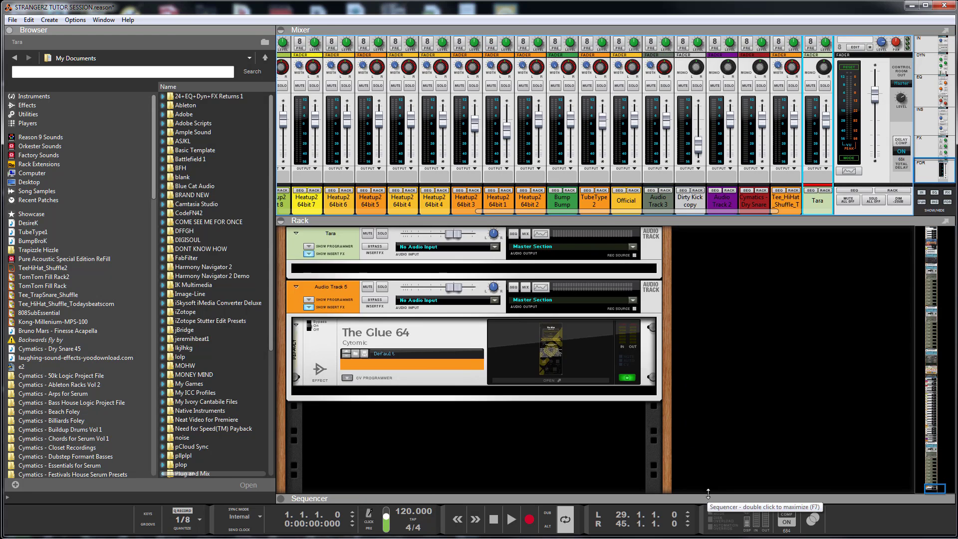
{"action": "left_click_drag", "start_coordinate": [707, 497], "coordinate": [538, 185]}
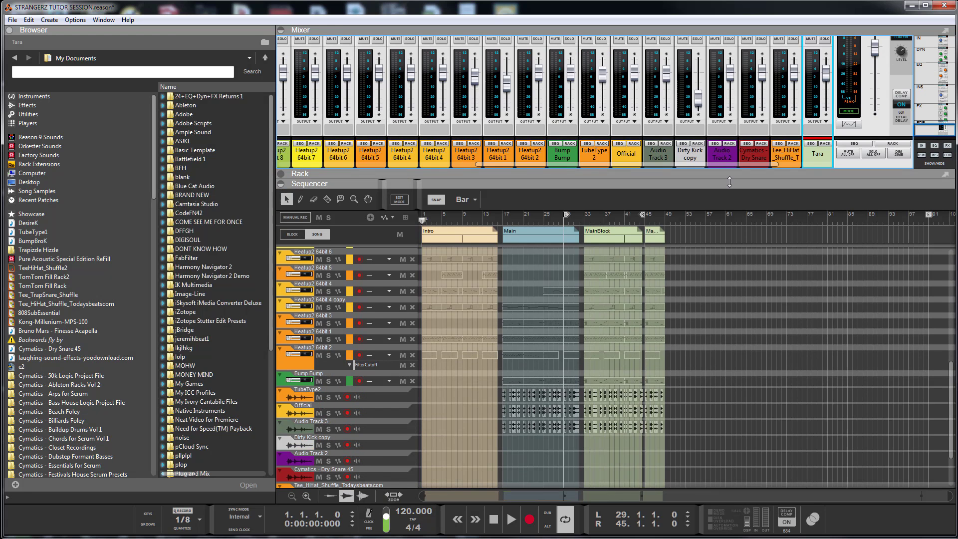
{"action": "left_click", "coordinate": [565, 223]}
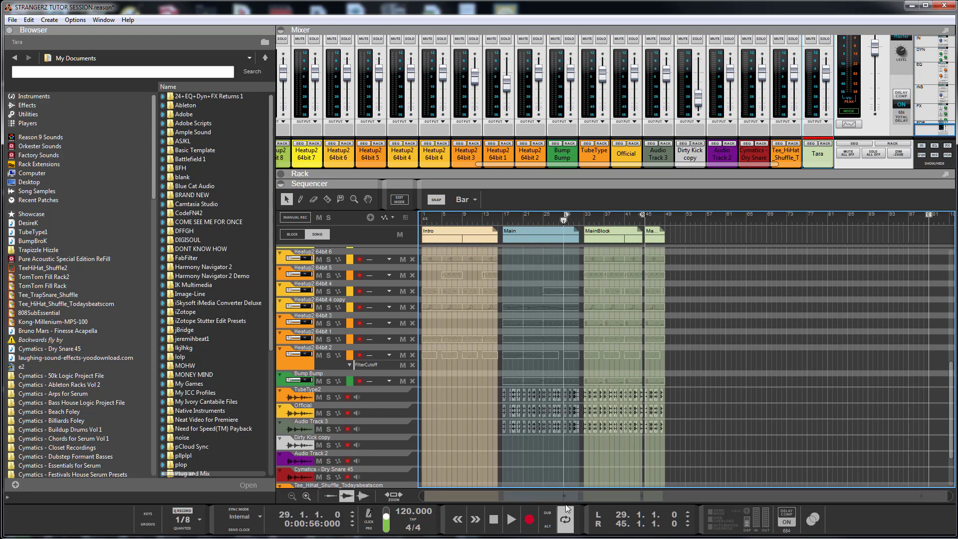
{"action": "left_click", "coordinate": [511, 520]}
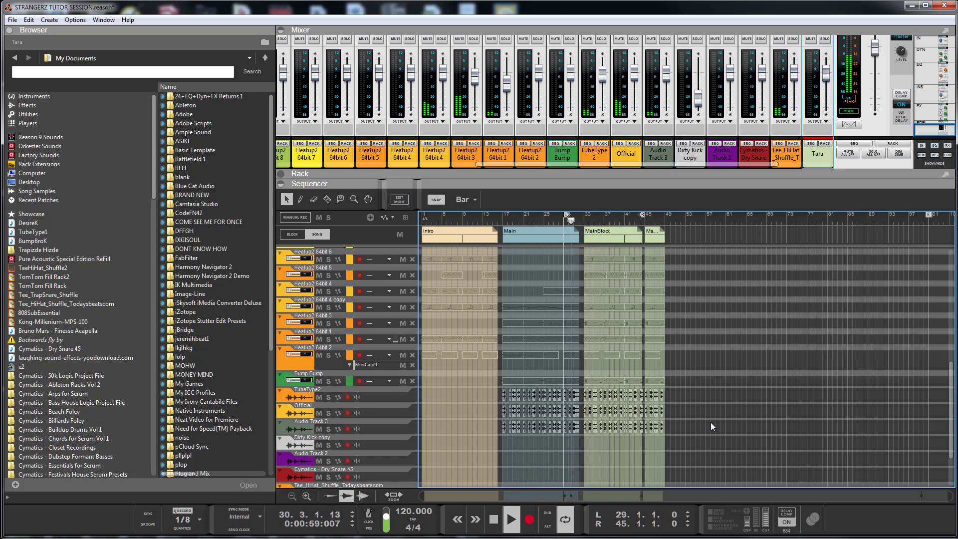
- Narrow the loop to bars 32 to 38 around the Tara clips and stop the playback
{"action": "scroll", "coordinate": [709, 426], "scroll_direction": "up", "scroll_amount": 5}
{"action": "scroll", "coordinate": [675, 426], "scroll_direction": "down", "scroll_amount": 6}
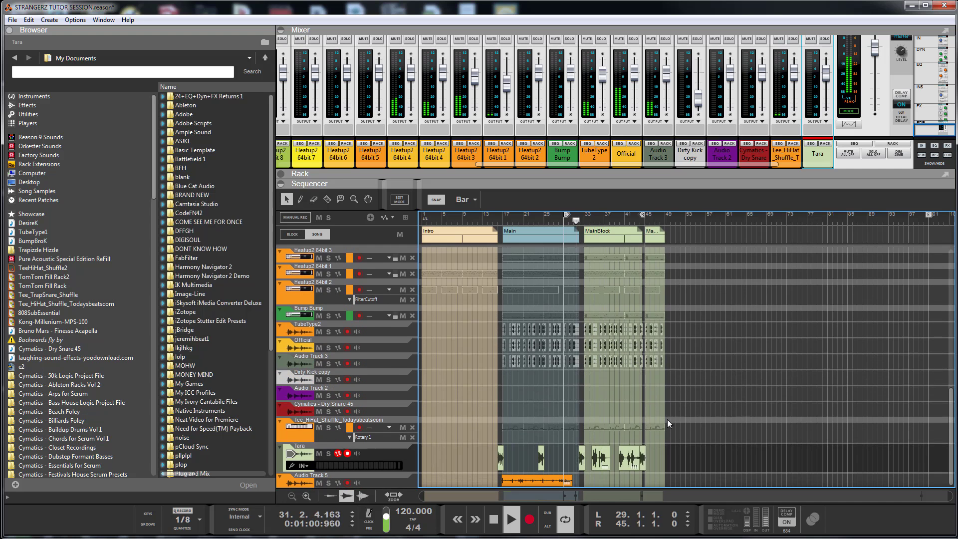
{"action": "left_click_drag", "start_coordinate": [568, 216], "coordinate": [577, 219]}
{"action": "left_click_drag", "start_coordinate": [642, 216], "coordinate": [604, 228]}
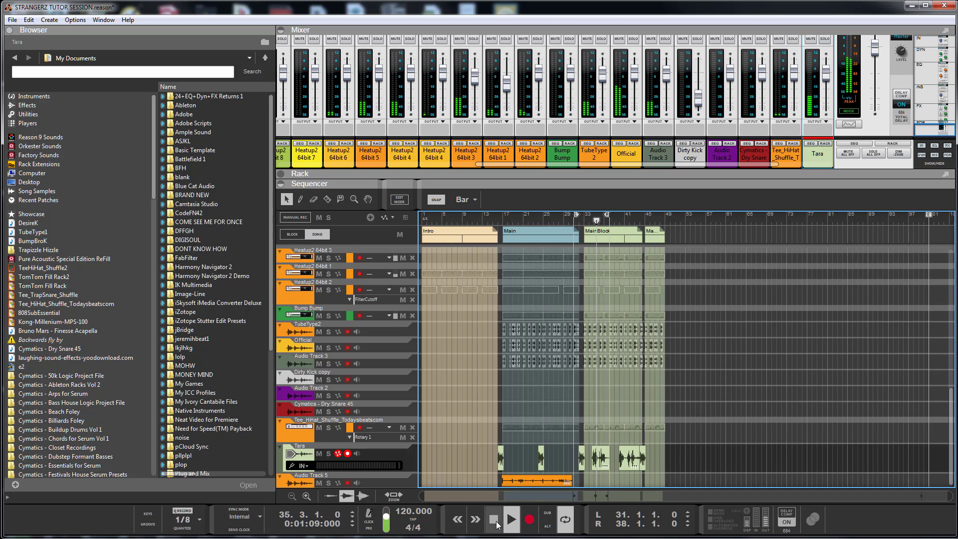
{"action": "key", "text": "space"}
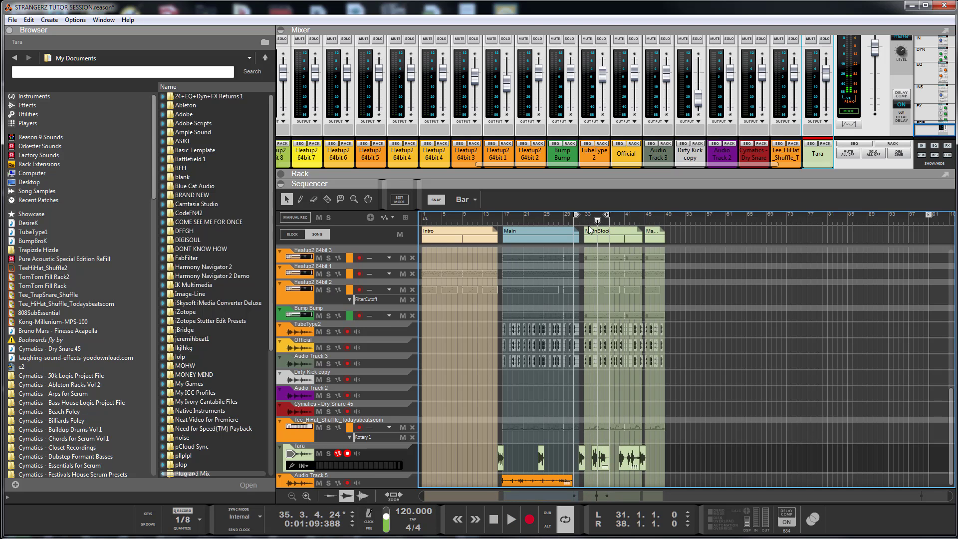
{"action": "left_click_drag", "start_coordinate": [576, 217], "coordinate": [582, 220]}
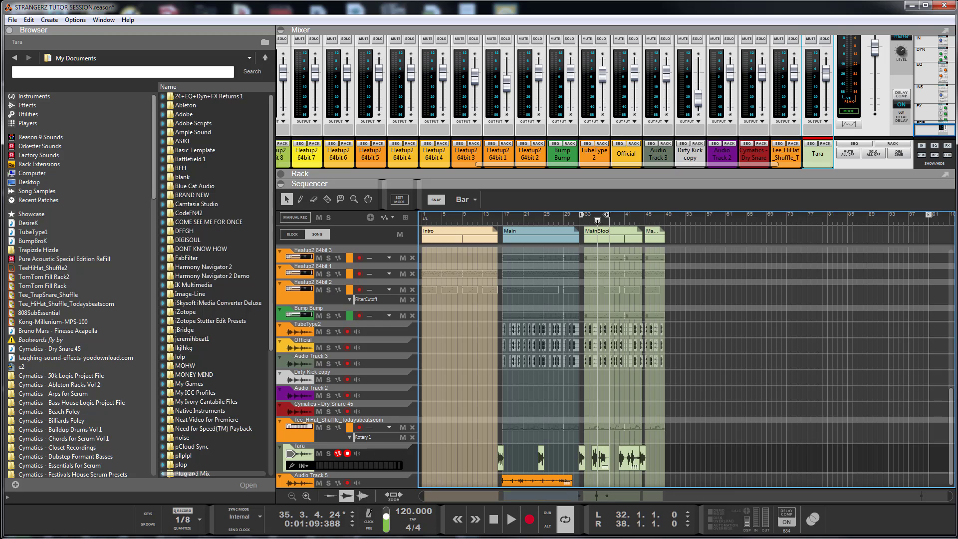
- Start playback of the loop, solo the Tara track and show its device in the rack
{"action": "left_click", "coordinate": [510, 521]}
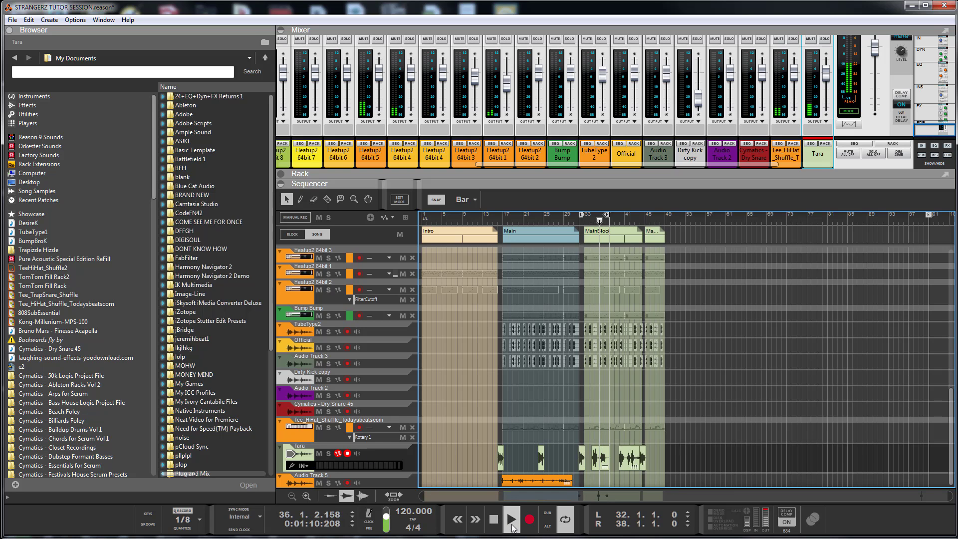
{"action": "left_click", "coordinate": [328, 453]}
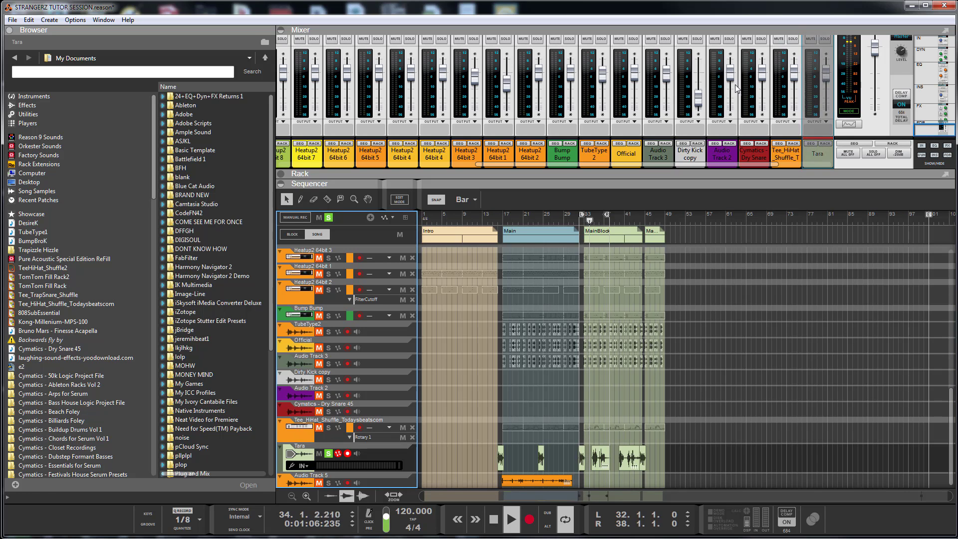
{"action": "left_click", "coordinate": [826, 143]}
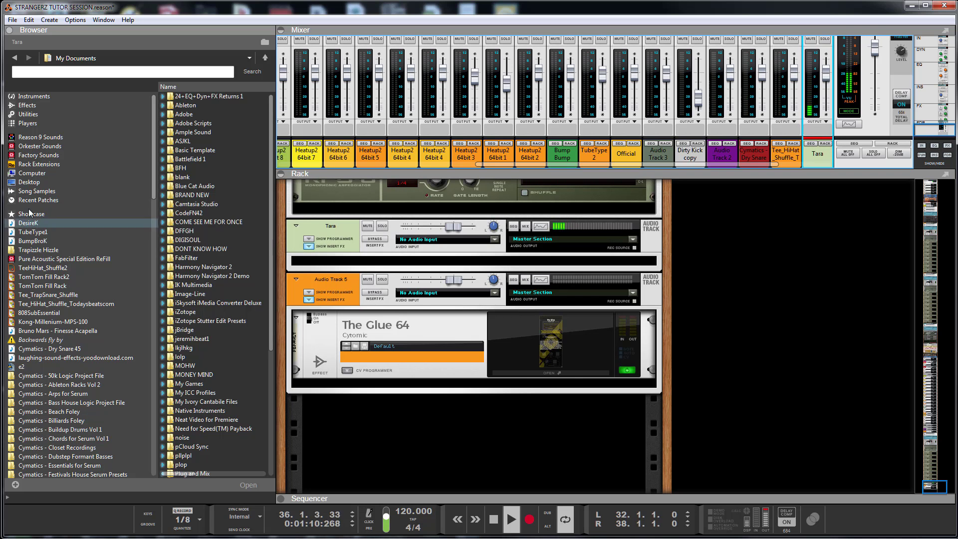
- Search the effects for "ns1" and insert NS1 Mono into the rack on the Tara track
{"action": "left_click", "coordinate": [28, 105]}
{"action": "left_click", "coordinate": [250, 295]}
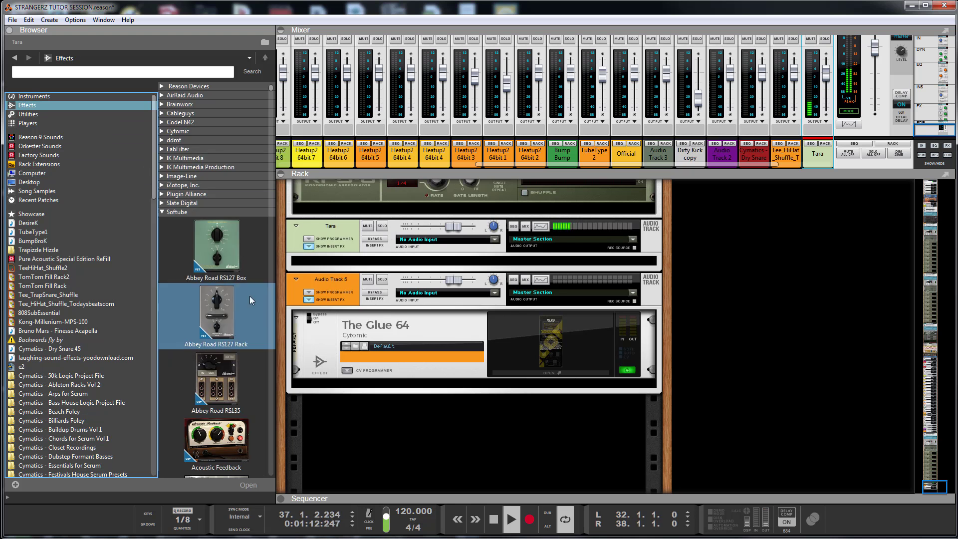
{"action": "scroll", "coordinate": [223, 287], "scroll_direction": "down", "scroll_amount": 15}
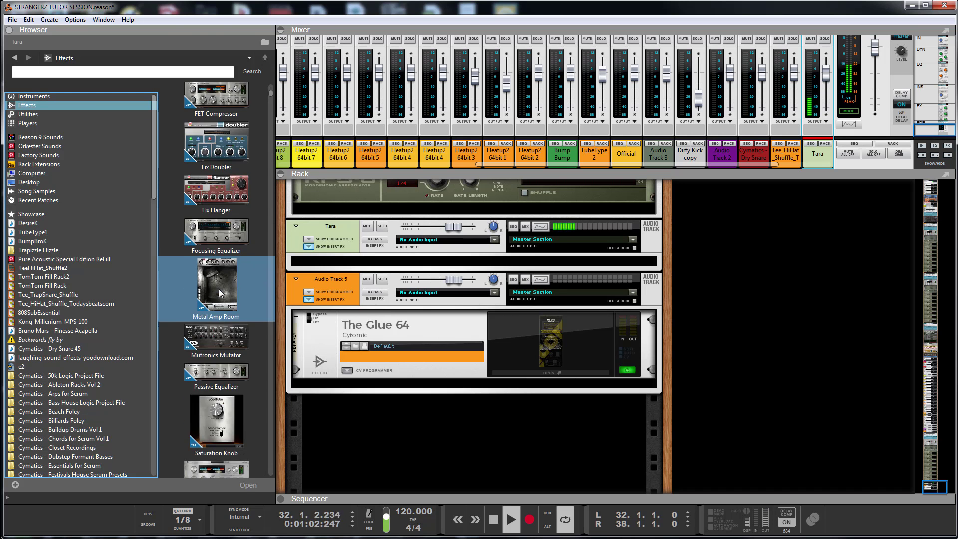
{"action": "scroll", "coordinate": [220, 284], "scroll_direction": "down", "scroll_amount": 10}
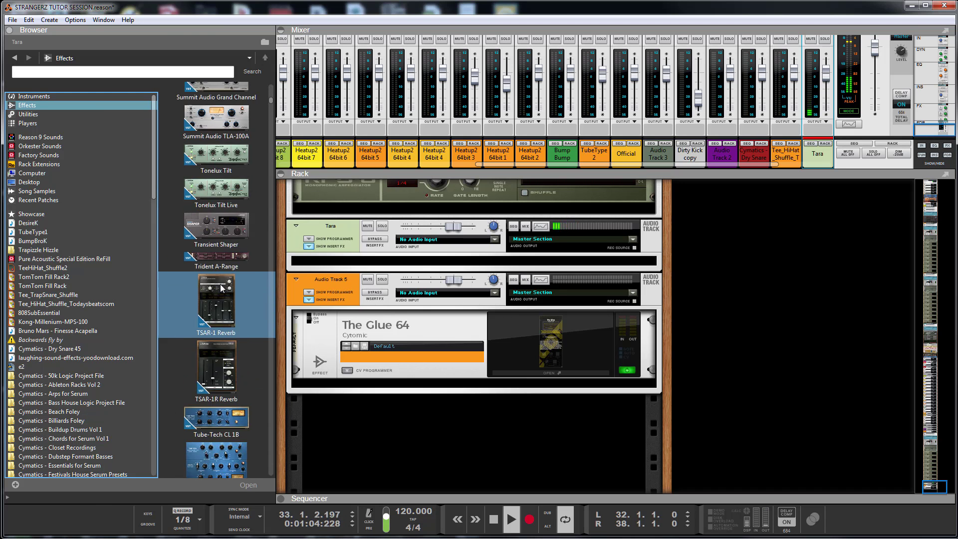
{"action": "scroll", "coordinate": [217, 279], "scroll_direction": "up", "scroll_amount": 3}
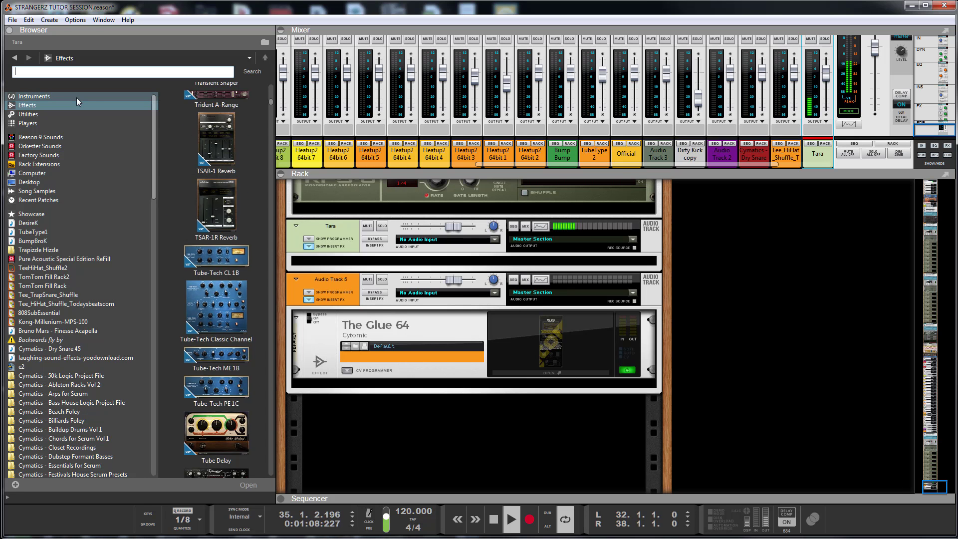
{"action": "type", "text": "s1"}
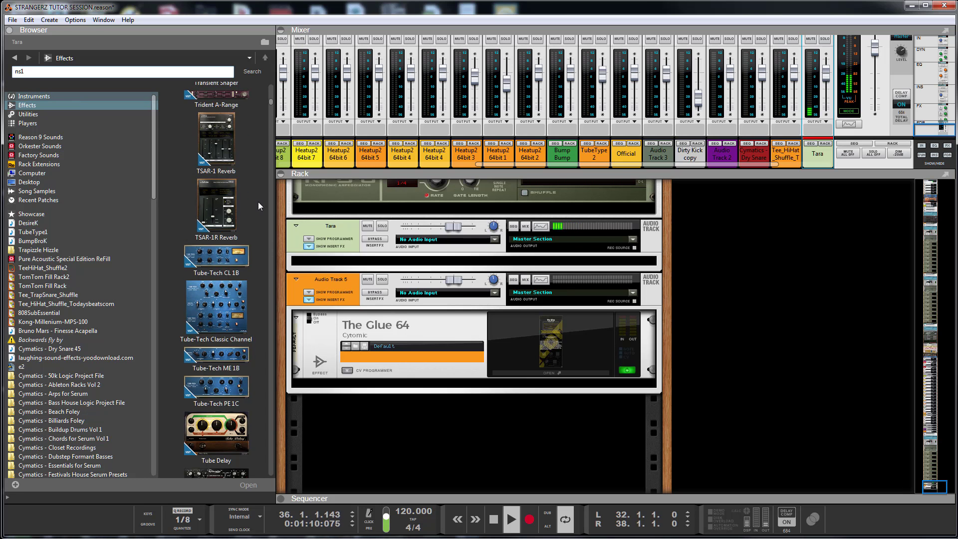
{"action": "key", "text": "Return"}
{"action": "left_click", "coordinate": [203, 130]}
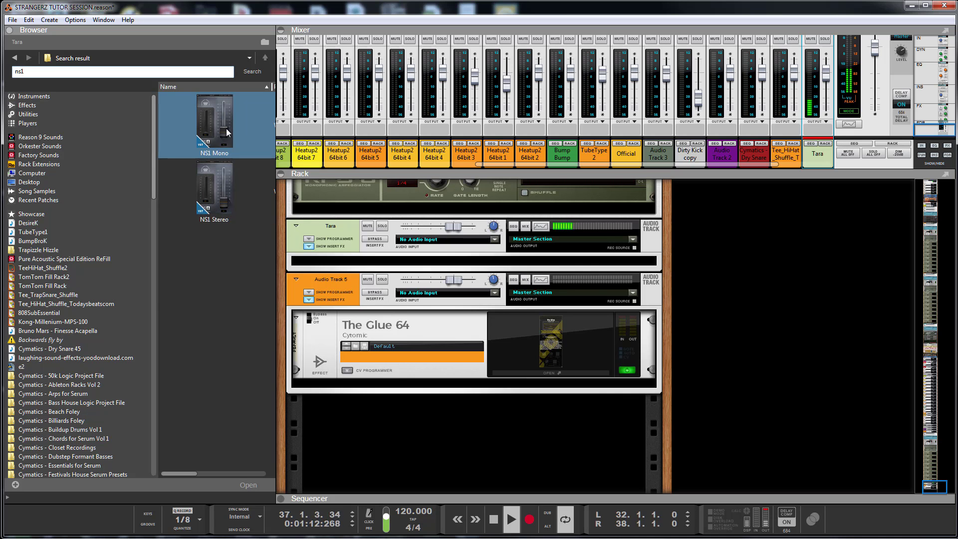
{"action": "left_click_drag", "start_coordinate": [218, 129], "coordinate": [526, 279]}
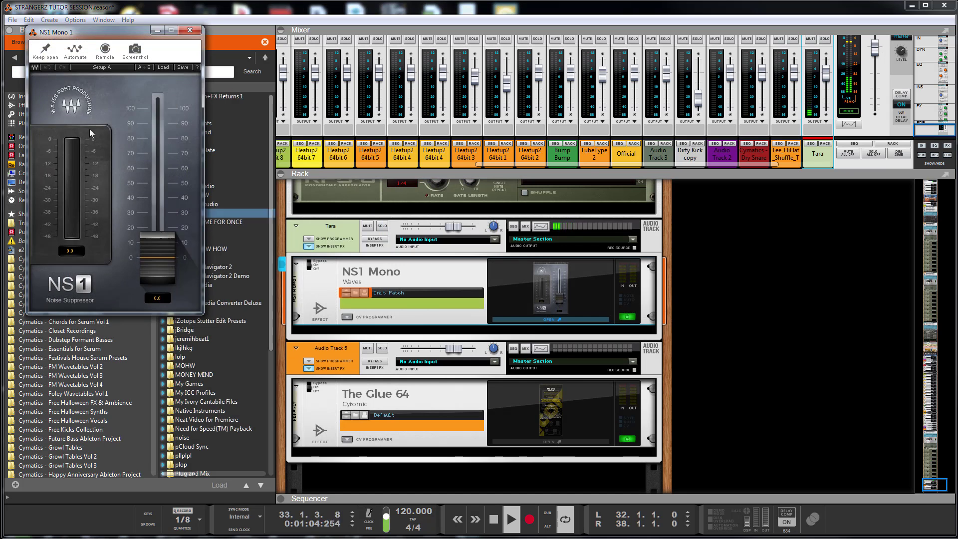
- Set the NS1 Mono noise suppression fader to 35.4, stop the playback and close the plugin window
{"action": "left_click_drag", "start_coordinate": [108, 38], "coordinate": [538, 129]}
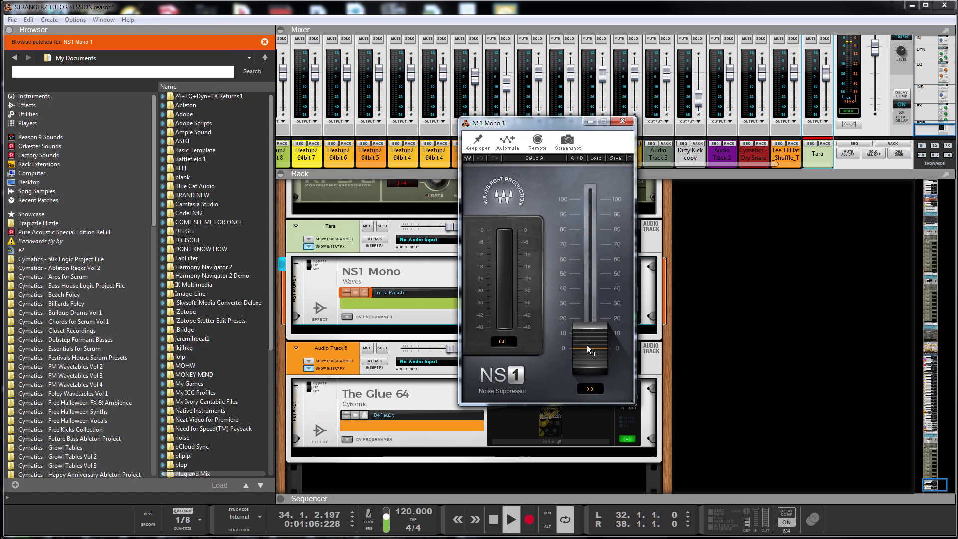
{"action": "left_click_drag", "start_coordinate": [588, 346], "coordinate": [589, 292]}
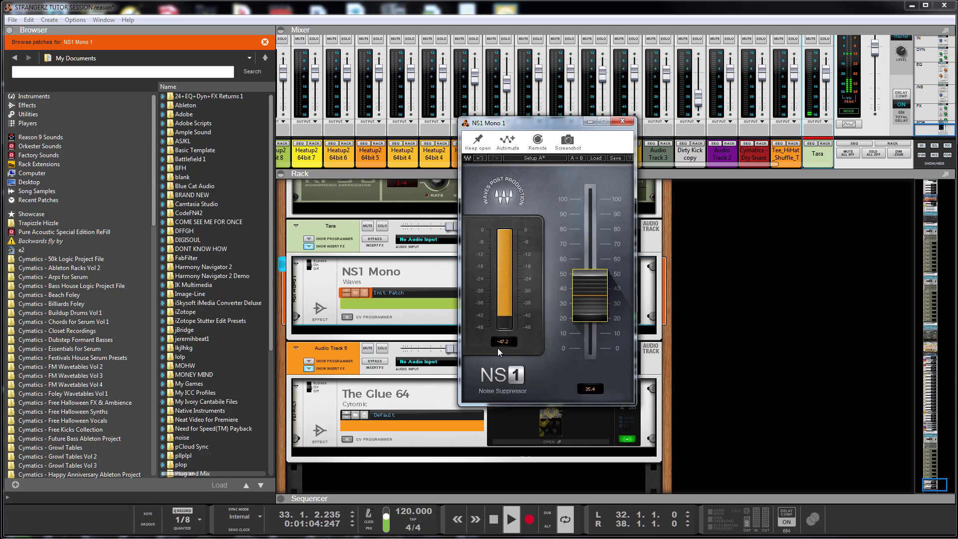
{"action": "left_click", "coordinate": [622, 121]}
{"action": "left_click", "coordinate": [549, 319]}
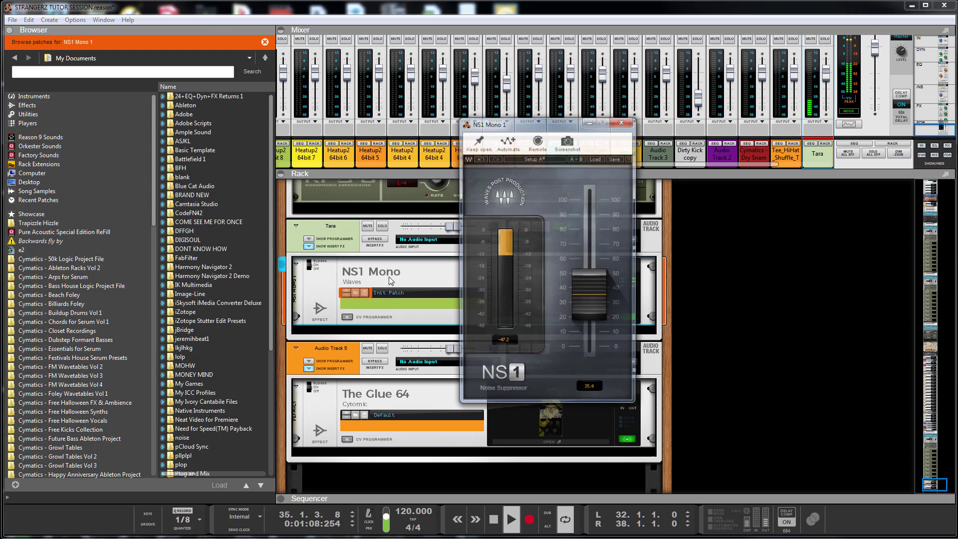
{"action": "left_click", "coordinate": [620, 121]}
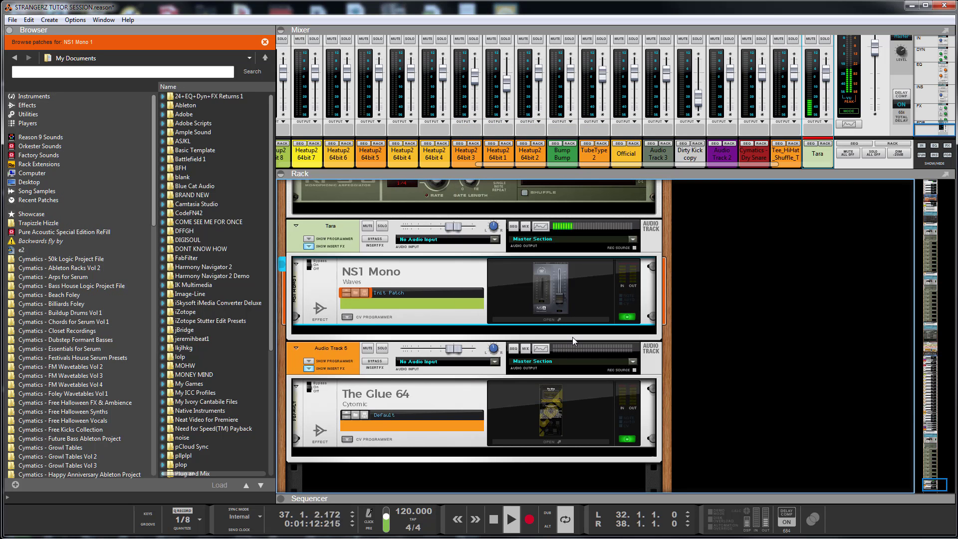
{"action": "key", "text": "space"}
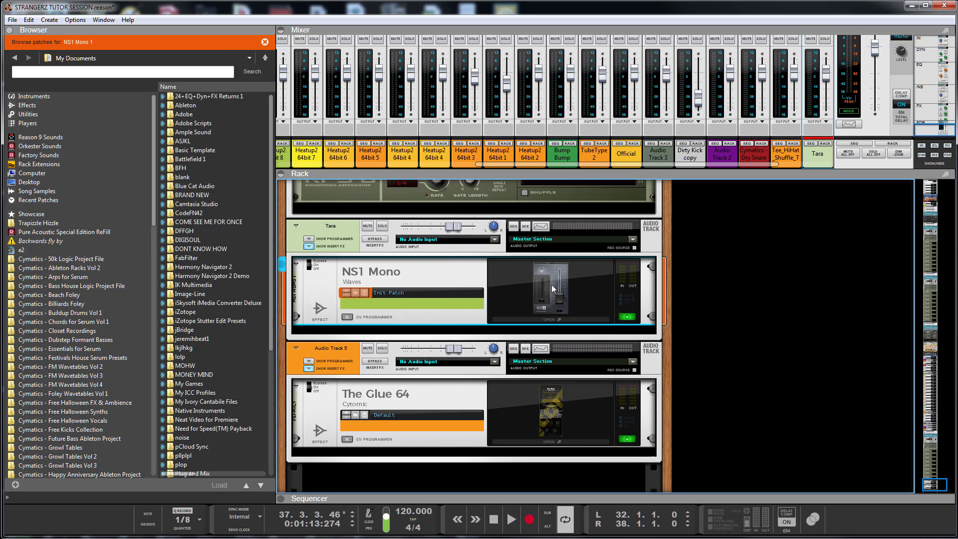
{"action": "left_click", "coordinate": [552, 284]}
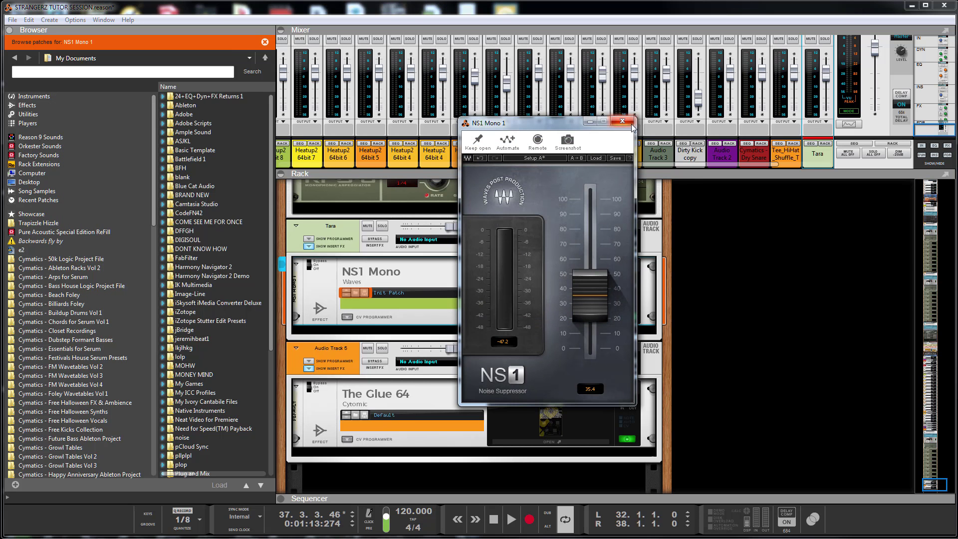
{"action": "left_click", "coordinate": [631, 125]}
- Enlarge the sequencer around the MainBlock section and play the soloed Tara clips from the loop, stopping near bar 32
{"action": "key", "text": "F7"}
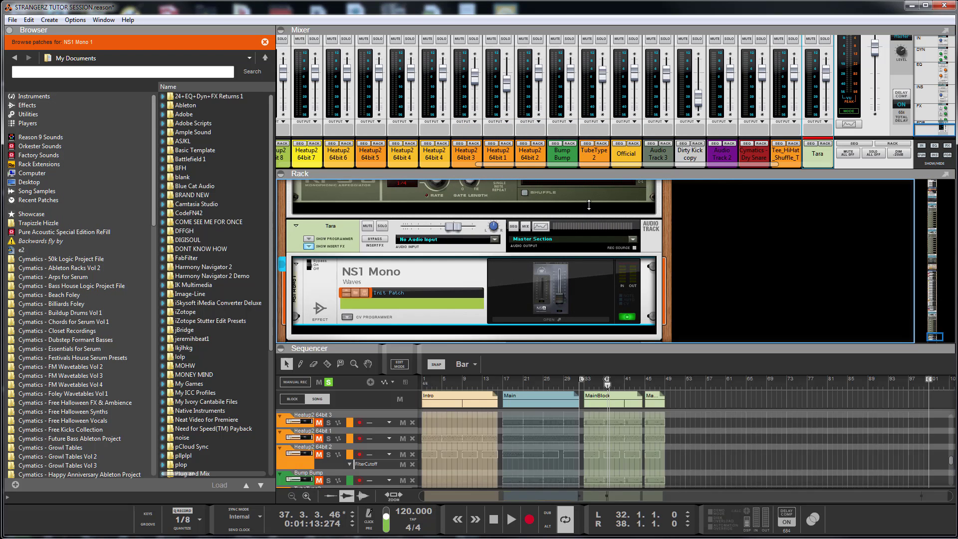
{"action": "key", "text": "F6"}
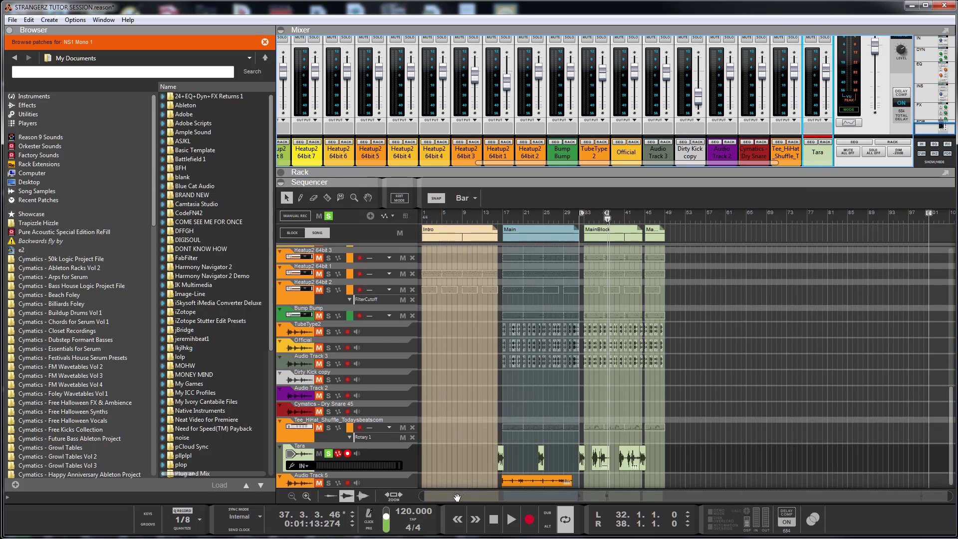
{"action": "left_click_drag", "start_coordinate": [489, 496], "coordinate": [886, 496]}
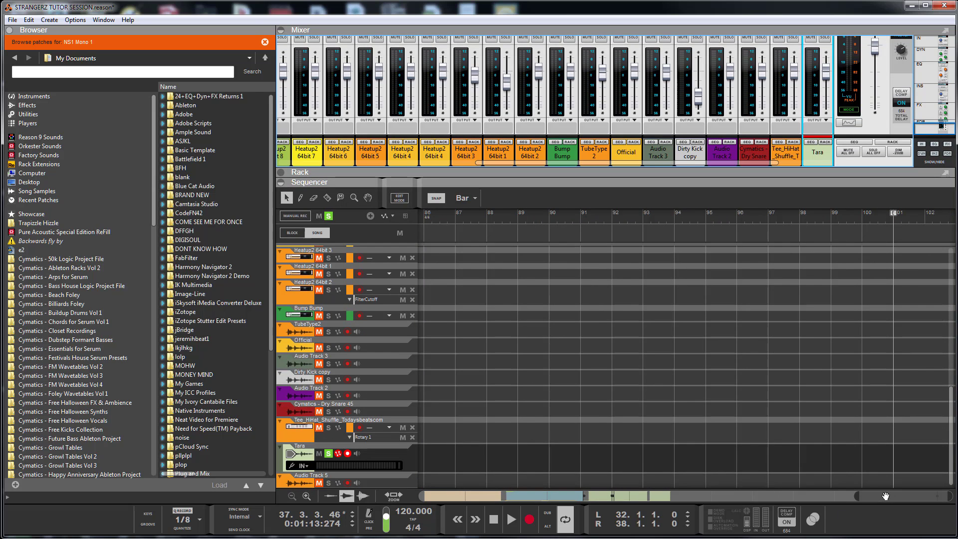
{"action": "left_click", "coordinate": [510, 519]}
{"action": "left_click", "coordinate": [493, 520]}
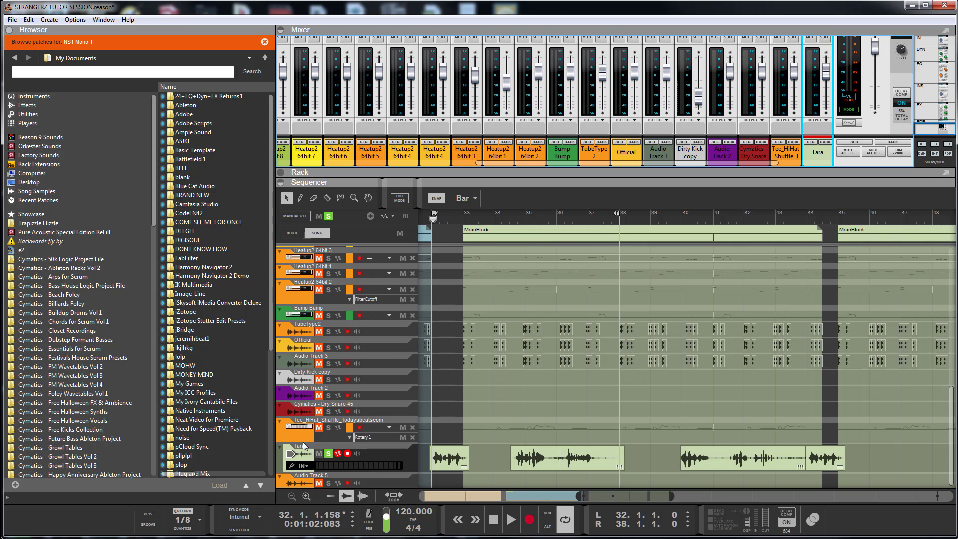
- Reopen Tara's NS1 Mono insert, lower its suppression fader to about 9 and raise it to 37.6
{"action": "left_click", "coordinate": [807, 137]}
{"action": "left_click", "coordinate": [826, 142]}
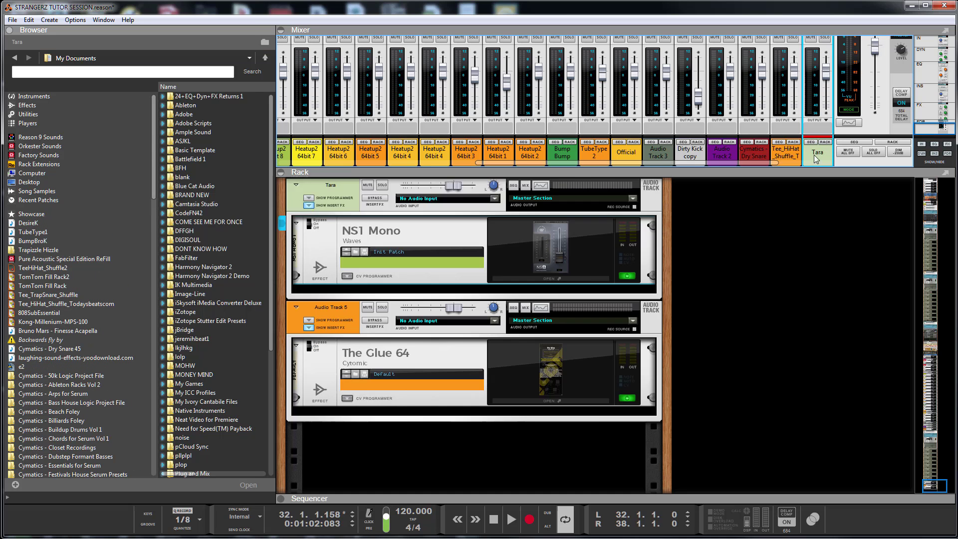
{"action": "double_click", "coordinate": [573, 241]}
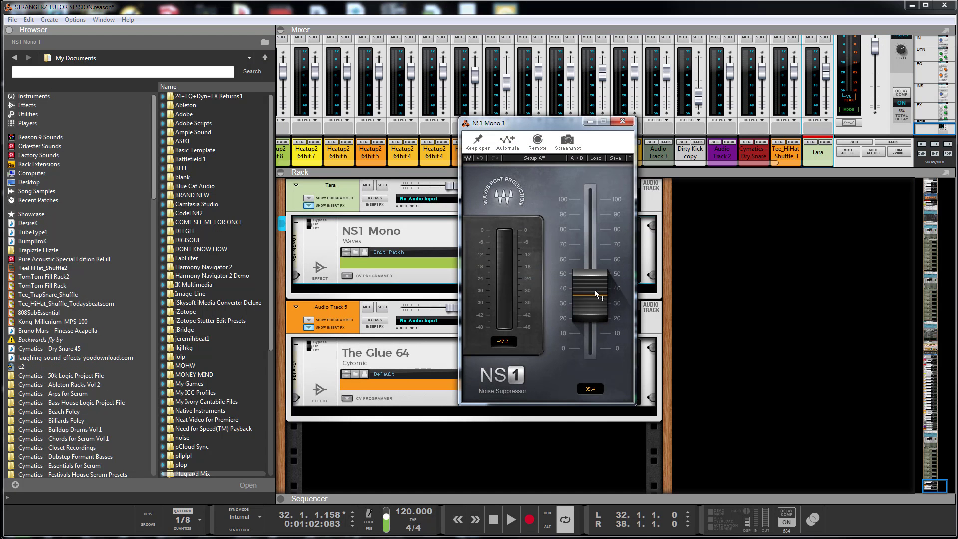
{"action": "left_click_drag", "start_coordinate": [593, 289], "coordinate": [593, 336]}
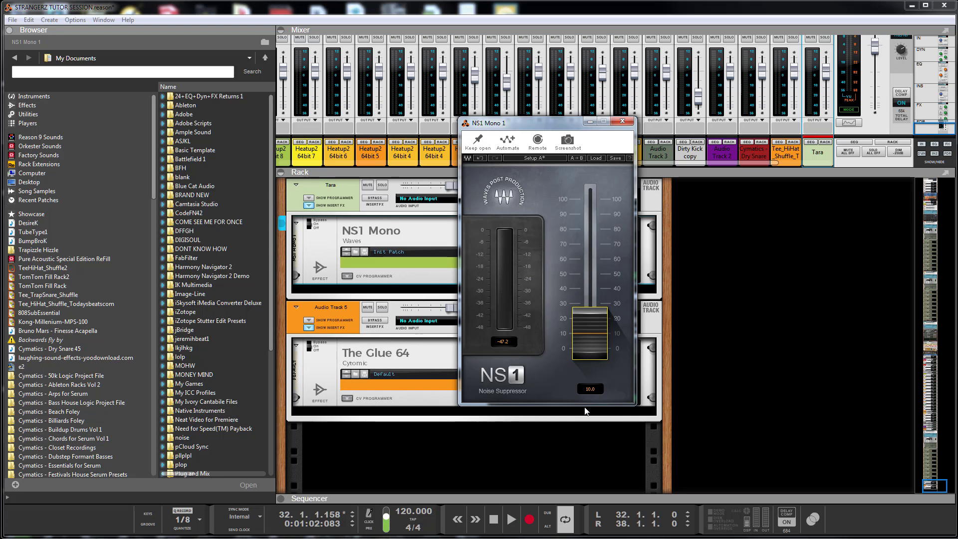
{"action": "scroll", "coordinate": [599, 349], "scroll_direction": "down", "scroll_amount": 2}
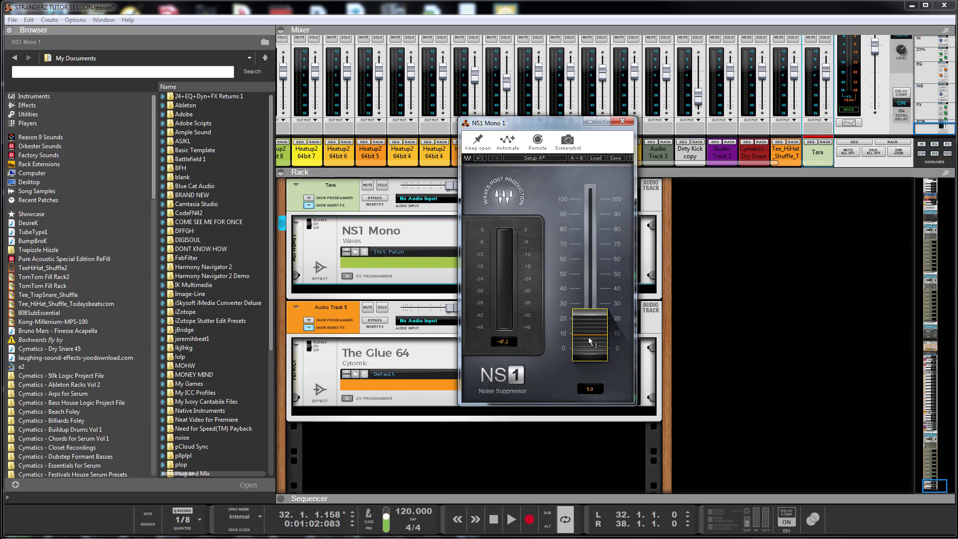
{"action": "left_click_drag", "start_coordinate": [588, 341], "coordinate": [587, 304]}
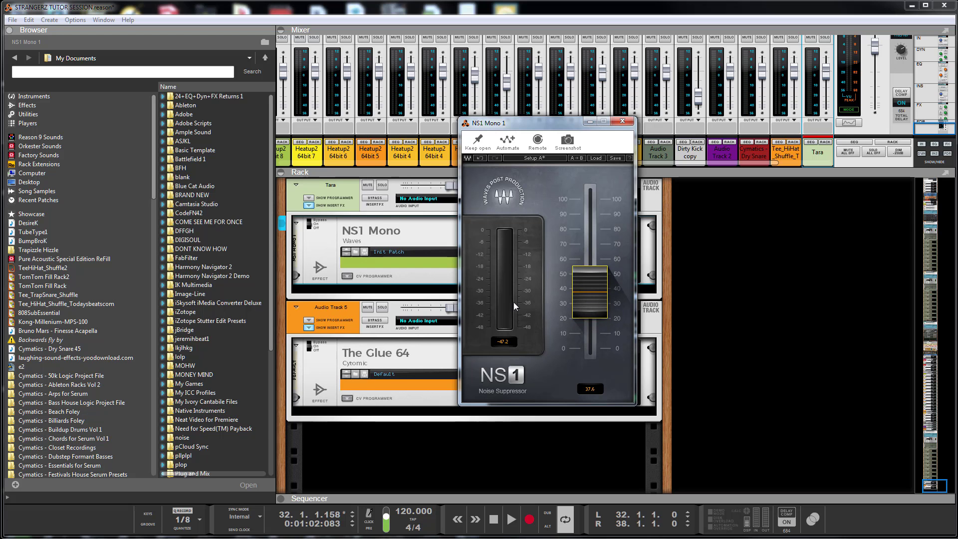
- Close the NS1 Mono window and play the Tara loop with the noise suppression applied
{"action": "left_click", "coordinate": [623, 123]}
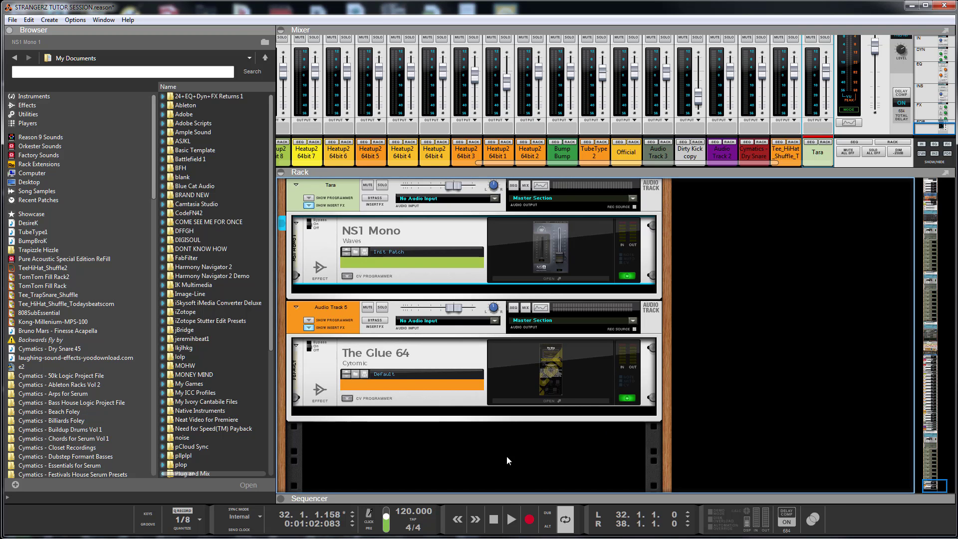
{"action": "left_click", "coordinate": [508, 521]}
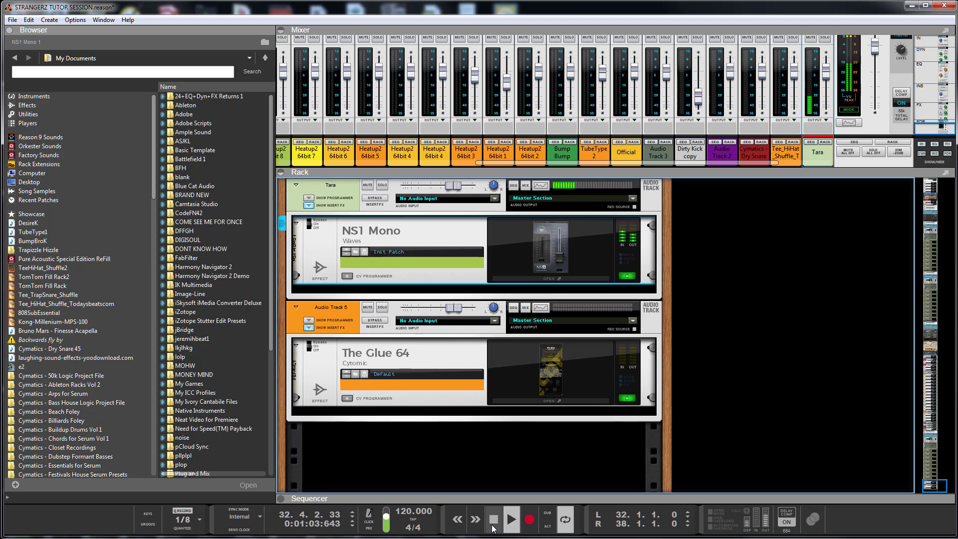
{"action": "left_click", "coordinate": [492, 524]}
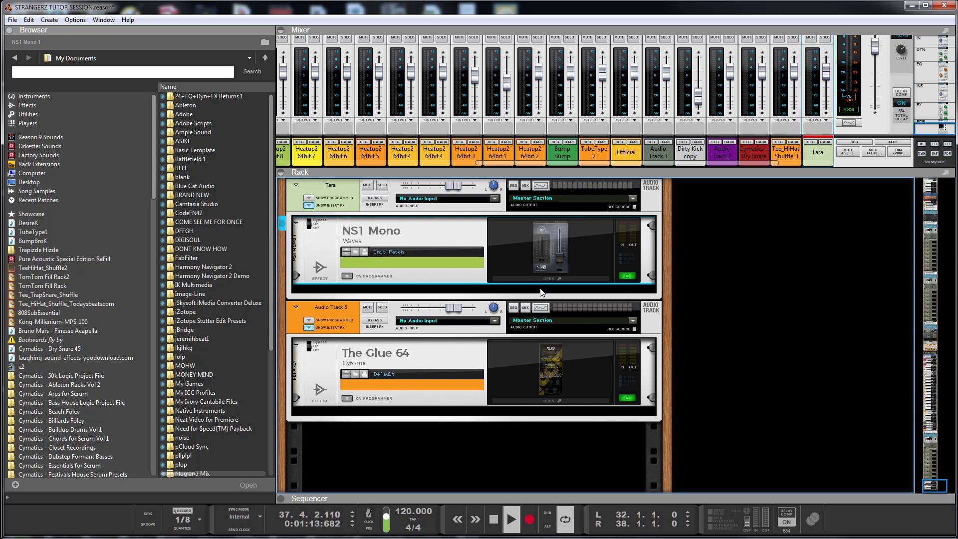
- Search the effects for "pultec", insert UAD Pultec-Pro Legacy(m) after NS1 Mono and place its window over the rack
{"action": "left_click", "coordinate": [193, 132]}
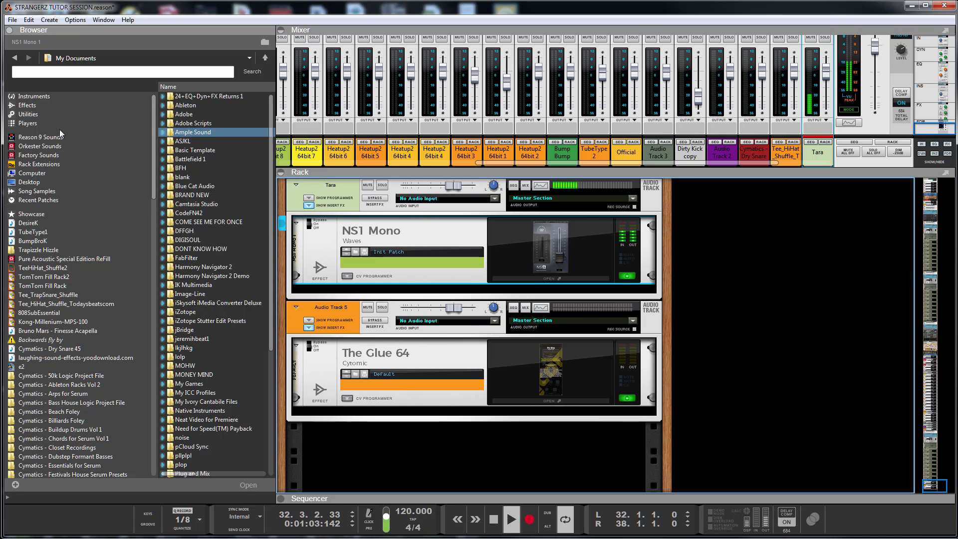
{"action": "left_click", "coordinate": [40, 103]}
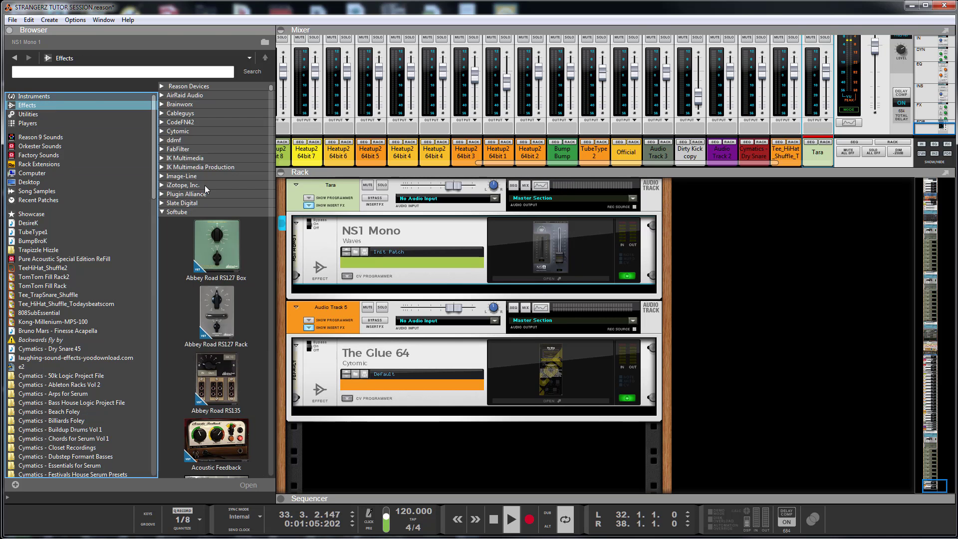
{"action": "left_click", "coordinate": [161, 212]}
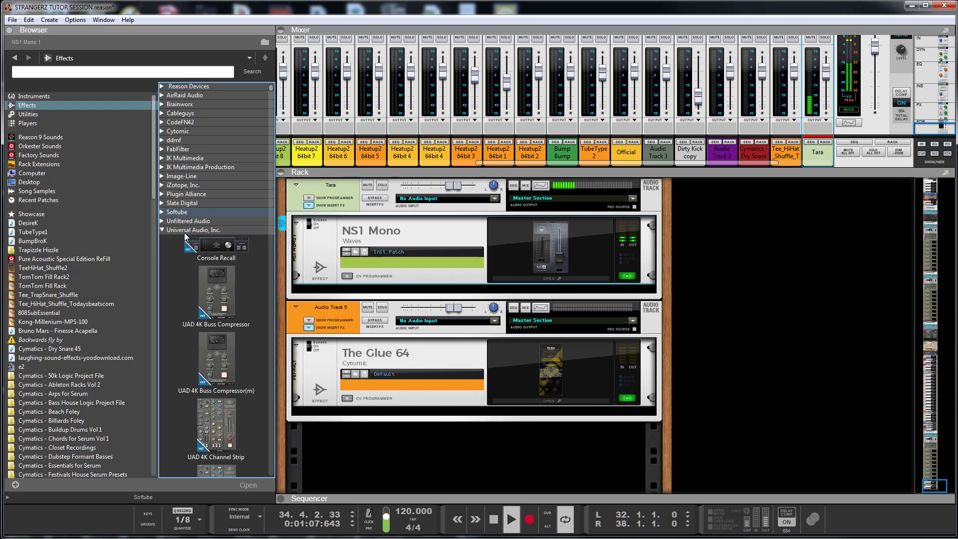
{"action": "left_click", "coordinate": [116, 72]}
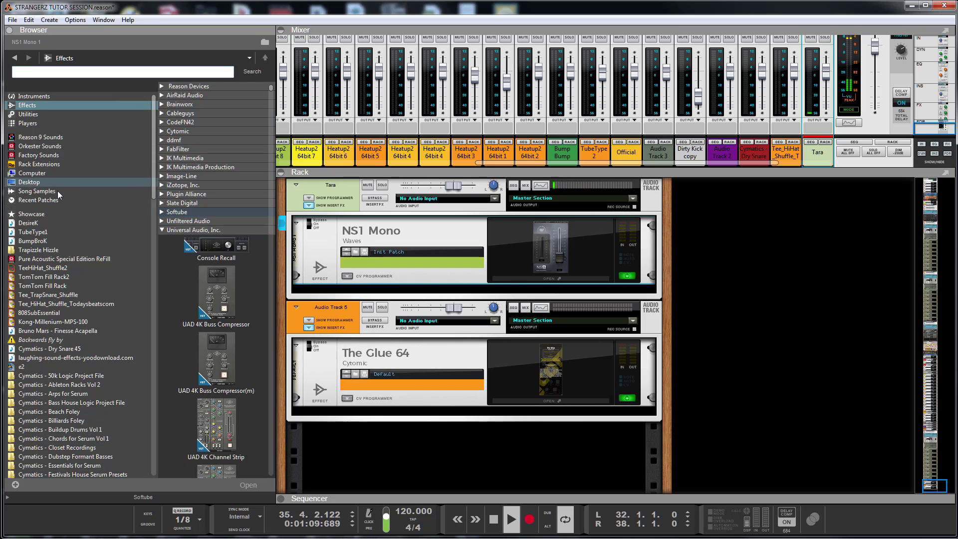
{"action": "type", "text": "pulte"}
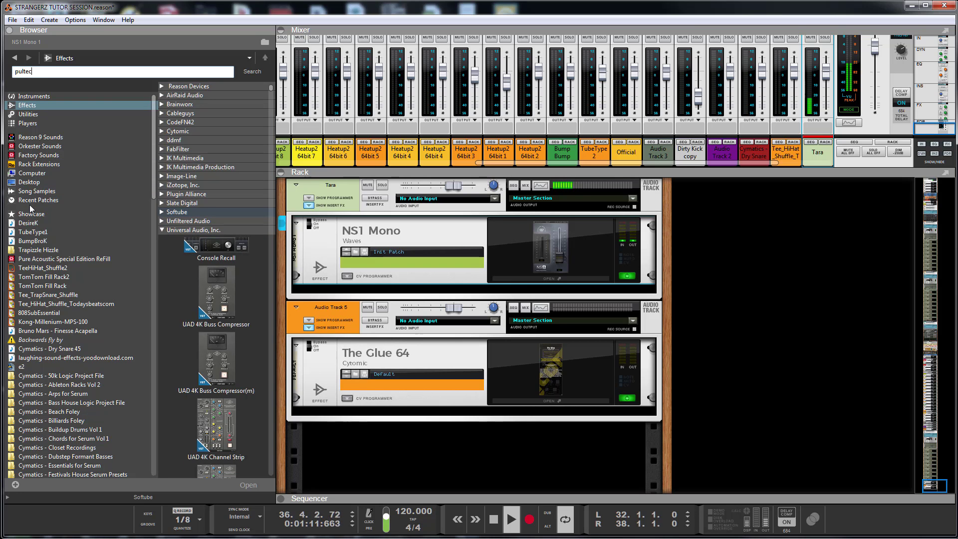
{"action": "type", "text": "c"}
{"action": "key", "text": "Return"}
{"action": "left_click", "coordinate": [215, 159]}
{"action": "left_click", "coordinate": [215, 114]}
{"action": "left_click_drag", "start_coordinate": [215, 158], "coordinate": [416, 292]}
{"action": "left_click", "coordinate": [554, 339]}
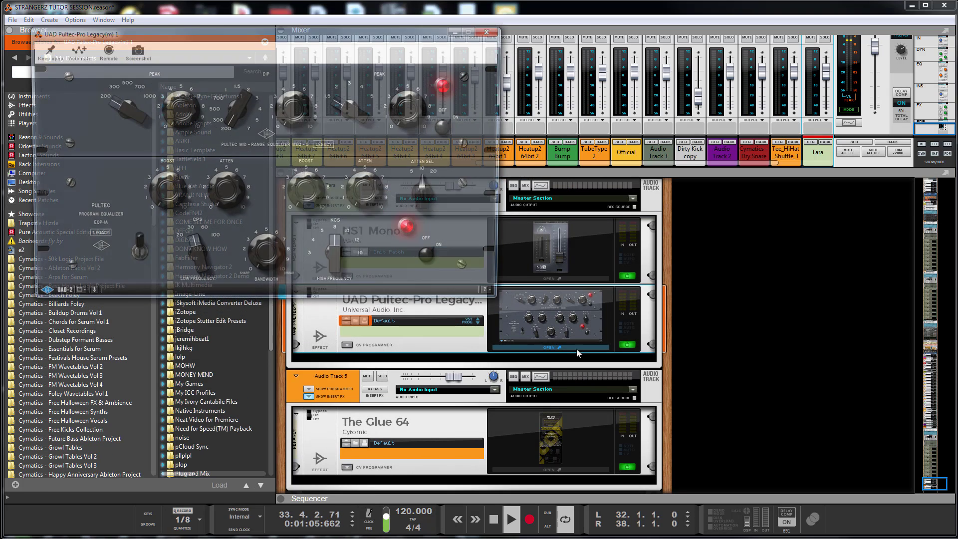
{"action": "left_click_drag", "start_coordinate": [294, 35], "coordinate": [620, 85]}
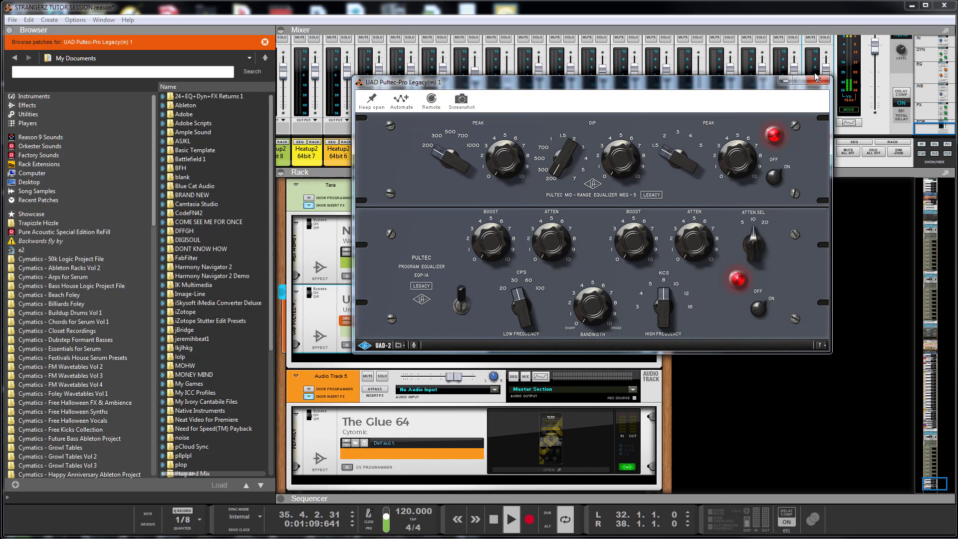
- Close the Pultec window, list the effects plug-ins in the browser and stop playback
{"action": "left_click", "coordinate": [818, 81]}
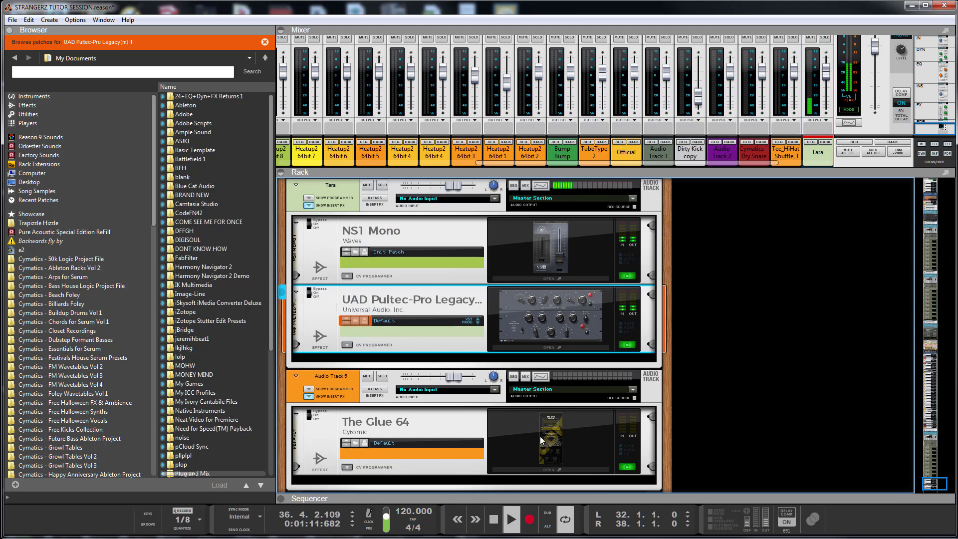
{"action": "left_click", "coordinate": [27, 105]}
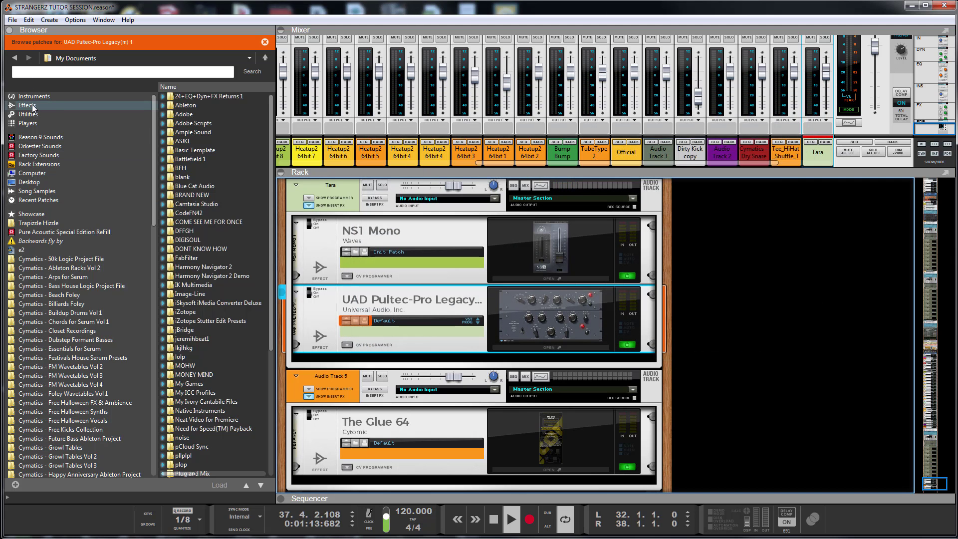
{"action": "left_click", "coordinate": [68, 75]}
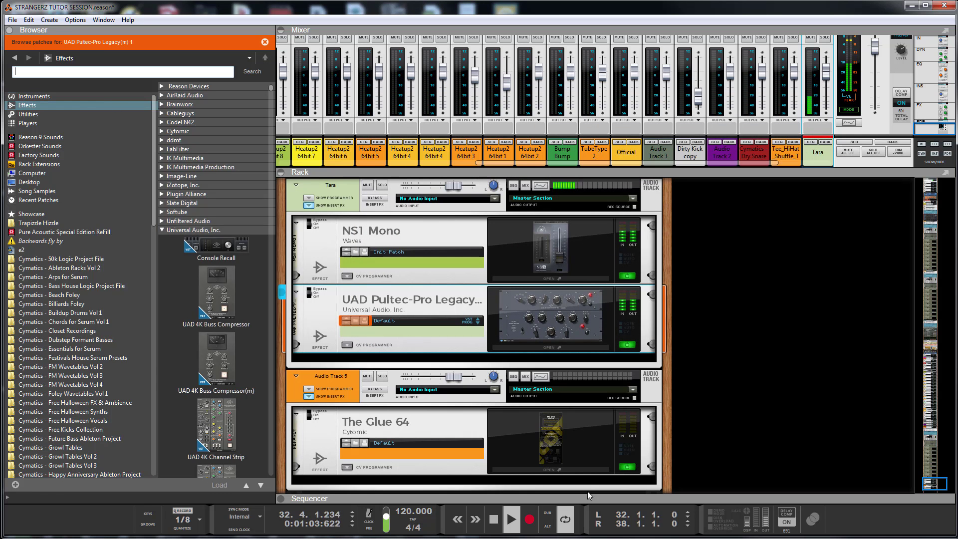
{"action": "left_click", "coordinate": [493, 519]}
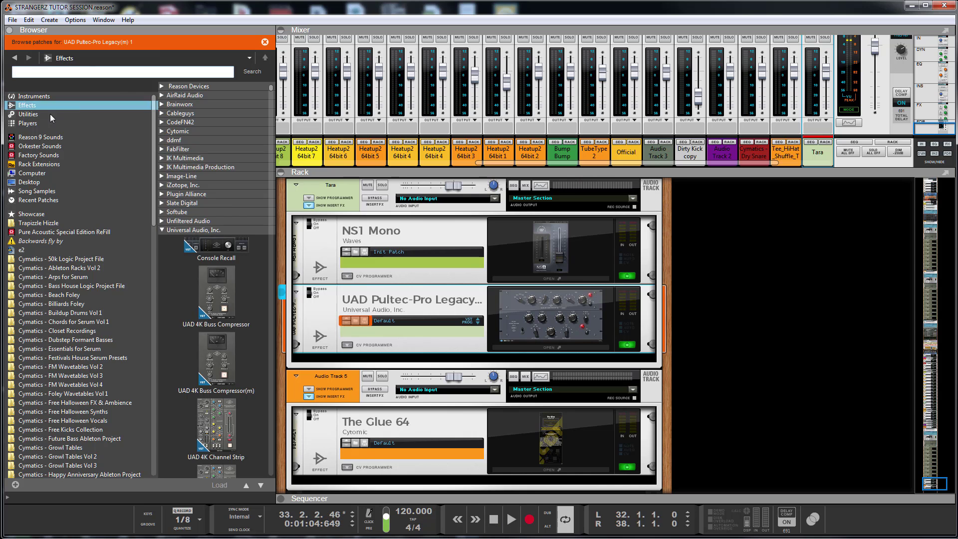
- Find Tube-Tech CL 1B among the Softube effects and insert it on Tara between NS1 Mono and the Pultec
{"action": "left_click", "coordinate": [162, 230]}
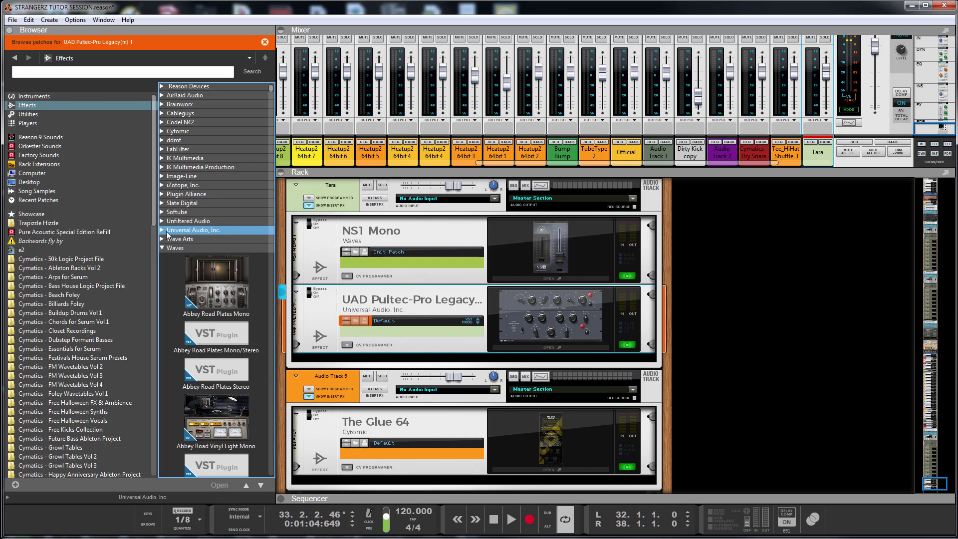
{"action": "left_click", "coordinate": [163, 214]}
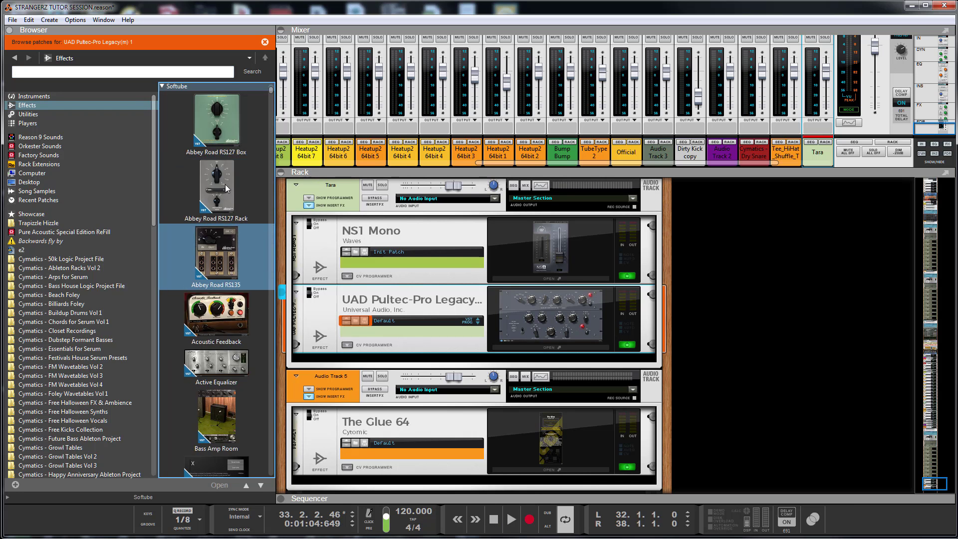
{"action": "scroll", "coordinate": [222, 275], "scroll_direction": "down", "scroll_amount": 5}
{"action": "scroll", "coordinate": [221, 274], "scroll_direction": "down", "scroll_amount": 10}
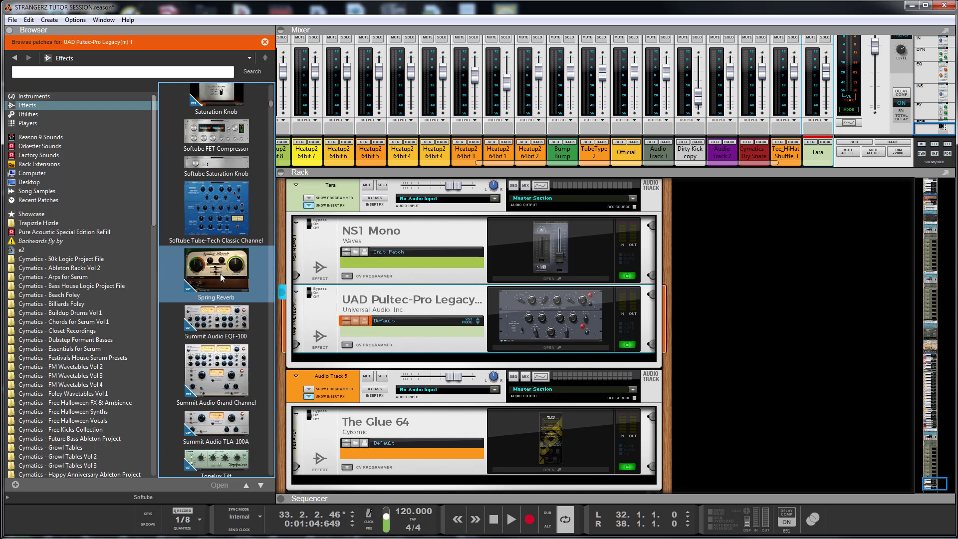
{"action": "scroll", "coordinate": [220, 276], "scroll_direction": "down", "scroll_amount": 1}
{"action": "left_click_drag", "start_coordinate": [219, 239], "coordinate": [357, 291]}
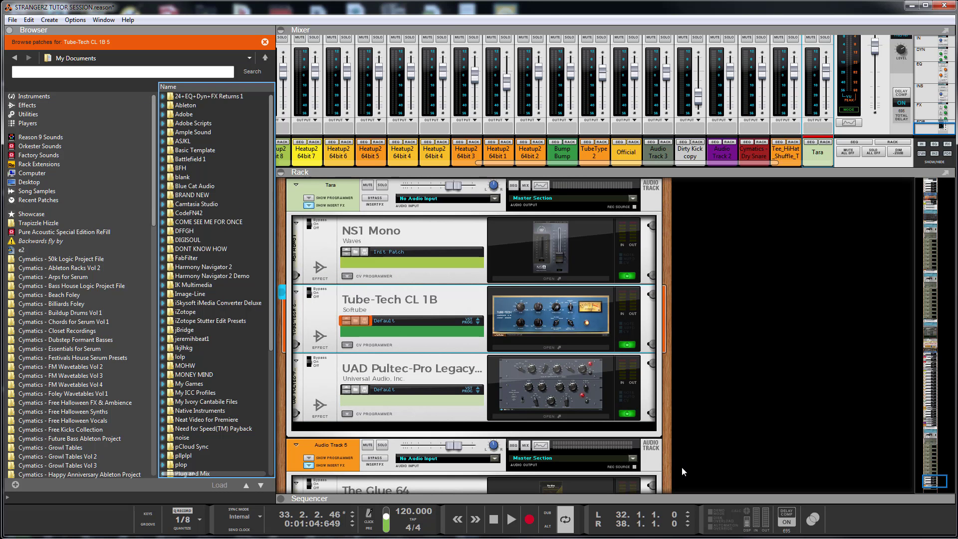
- Show Tara's clips in the sequencer, set the loop from bar 40 to bar 45 and place the playhead at bar 40
{"action": "left_click", "coordinate": [684, 493]}
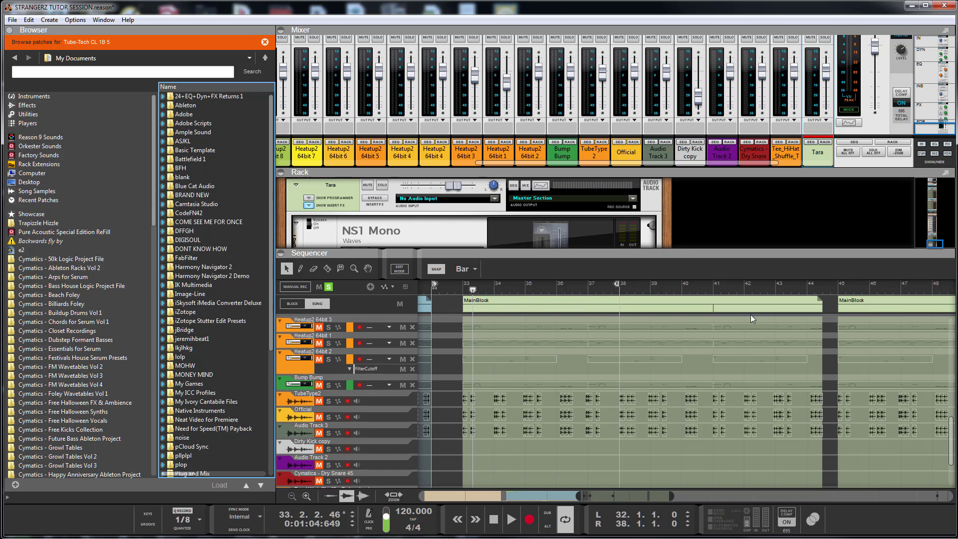
{"action": "left_click_drag", "start_coordinate": [672, 496], "coordinate": [709, 496]}
{"action": "left_click_drag", "start_coordinate": [658, 259], "coordinate": [661, 240]}
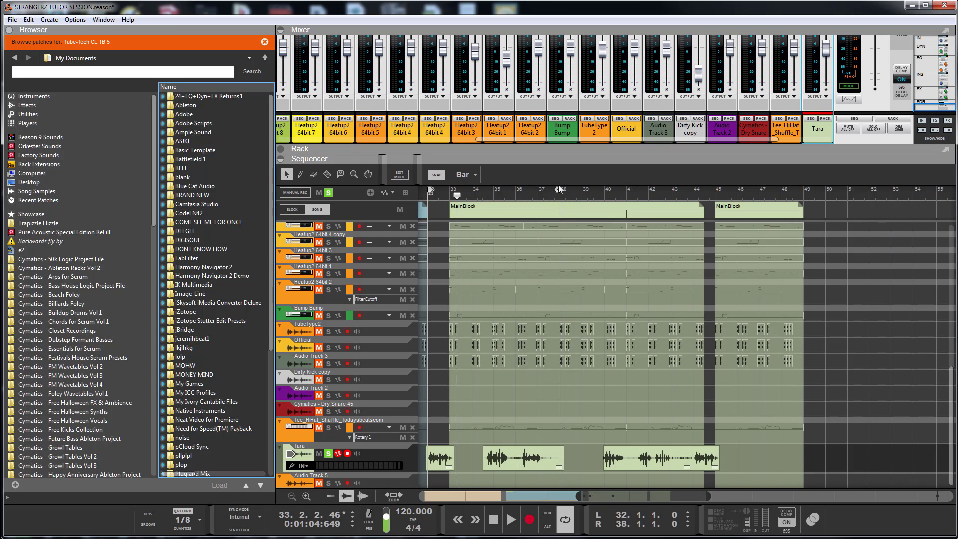
{"action": "left_click", "coordinate": [643, 227]}
{"action": "left_click", "coordinate": [720, 250], "text": "alt"}
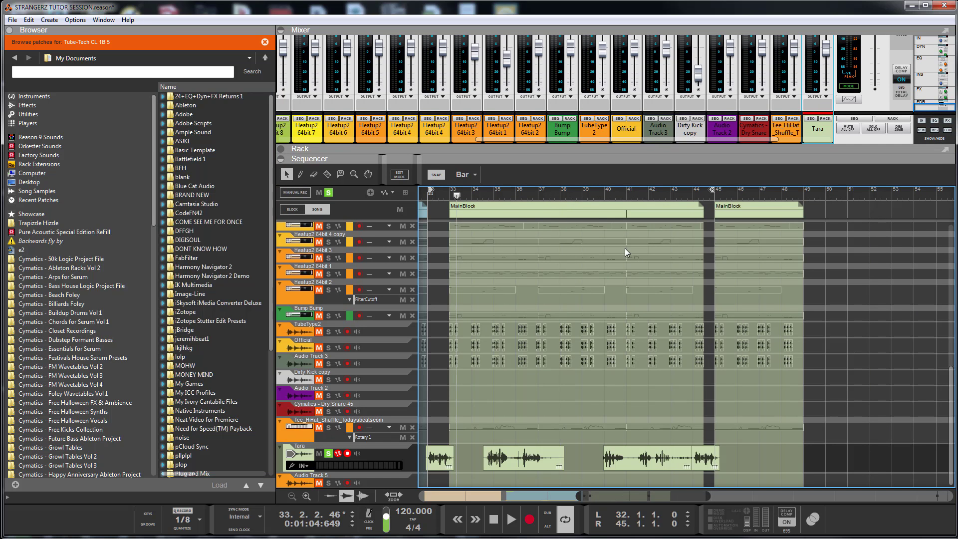
{"action": "left_click_drag", "start_coordinate": [434, 193], "coordinate": [604, 257]}
{"action": "left_click", "coordinate": [608, 199]}
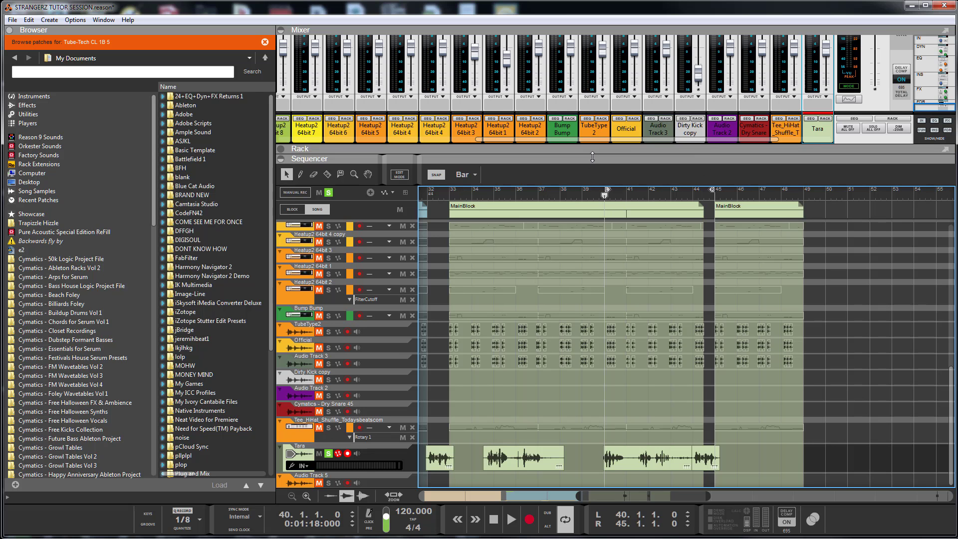
- Show Tara's inserts in the rack, open the Tube-Tech CL 1B window and place it over the rack
{"action": "left_click", "coordinate": [825, 120]}
{"action": "double_click", "coordinate": [579, 294]}
{"action": "left_click_drag", "start_coordinate": [299, 34], "coordinate": [658, 131]}
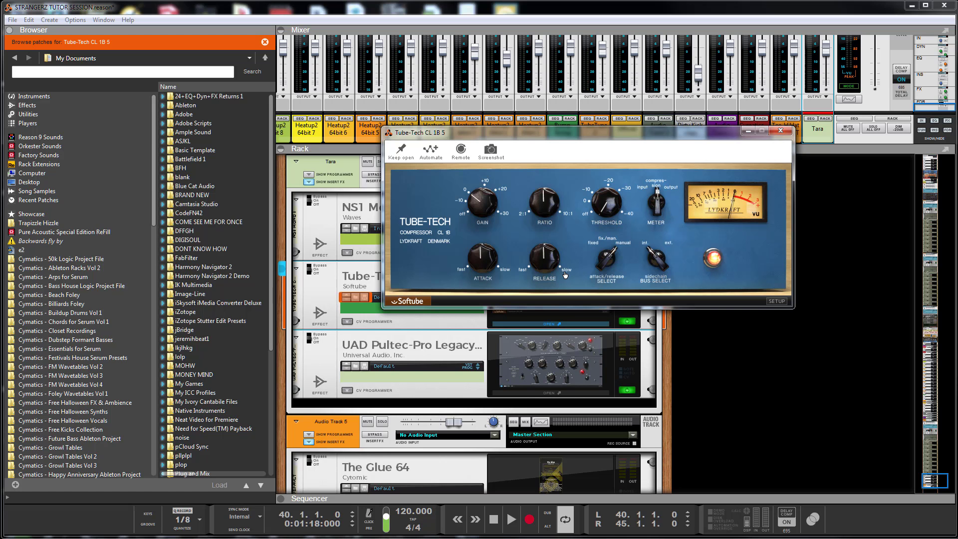
{"action": "mouse_move", "coordinate": [563, 274]}
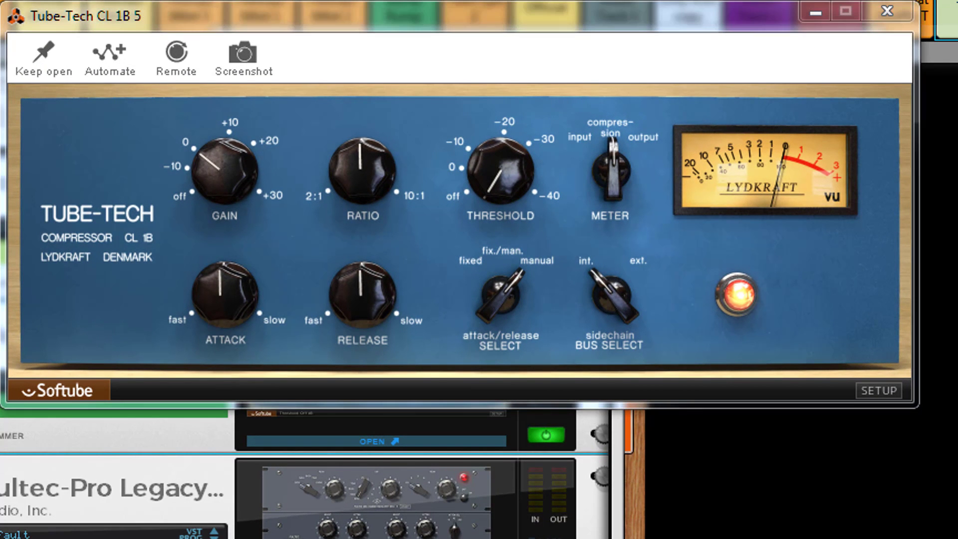
- Set the Tube-Tech attack and release to their fastest, threshold to -41.0 dB and ratio to 10:1
{"action": "mouse_move", "coordinate": [241, 313]}
{"action": "left_click_drag", "start_coordinate": [242, 313], "coordinate": [241, 349]}
{"action": "left_click_drag", "start_coordinate": [360, 292], "coordinate": [360, 325]}
{"action": "left_click_drag", "start_coordinate": [508, 203], "coordinate": [514, 15]}
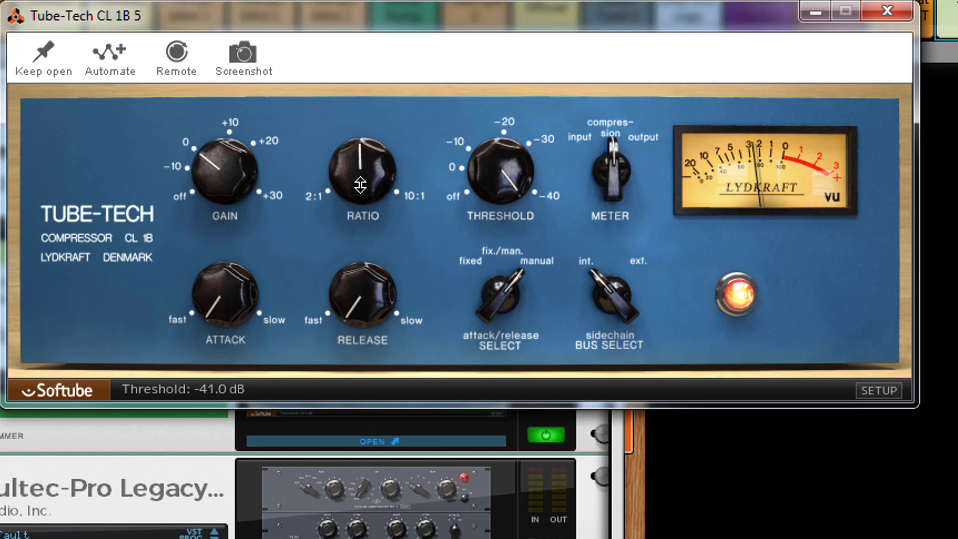
{"action": "left_click_drag", "start_coordinate": [372, 172], "coordinate": [371, 125]}
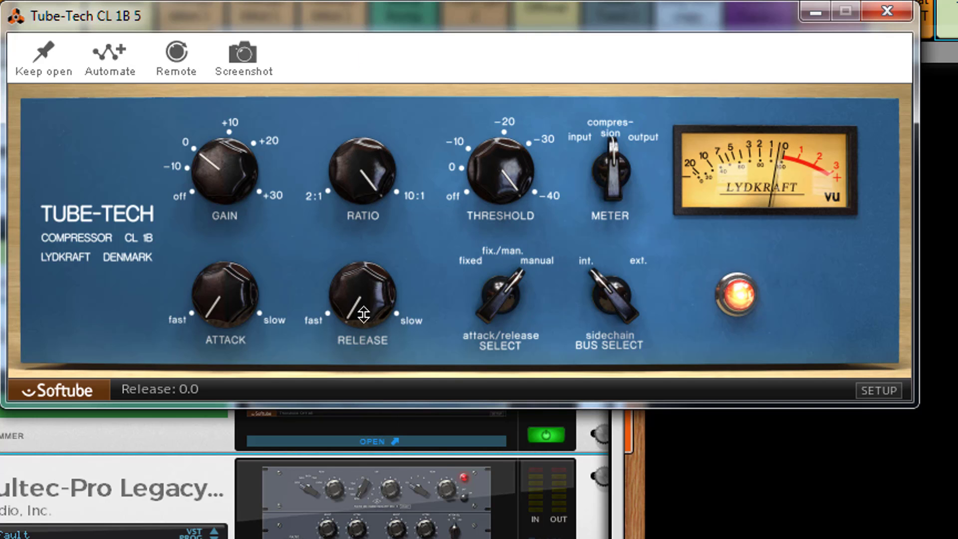
- Set the Tube-Tech gain to 1.5 dB, attack to about 3 and release to 3.3
{"action": "left_click_drag", "start_coordinate": [199, 192], "coordinate": [206, 176]}
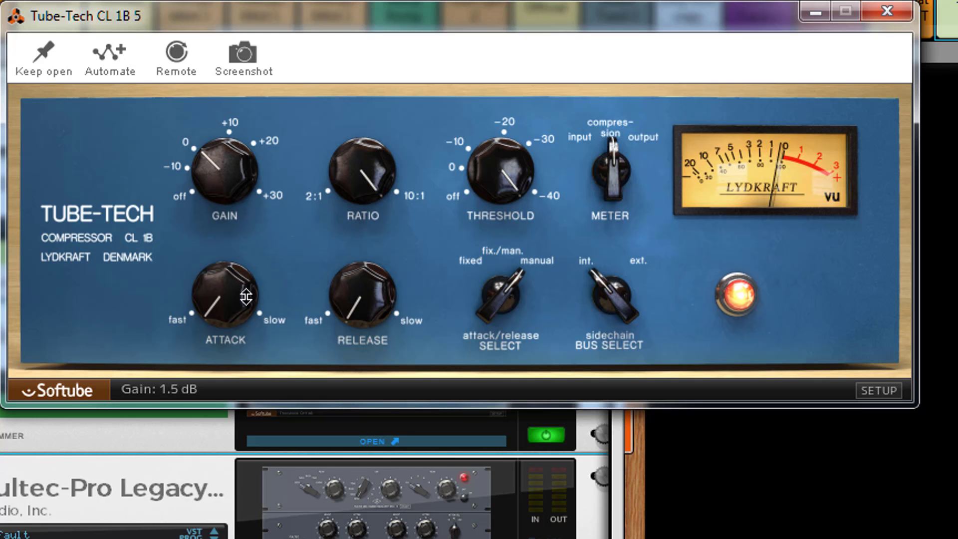
{"action": "left_click_drag", "start_coordinate": [220, 304], "coordinate": [211, 248]}
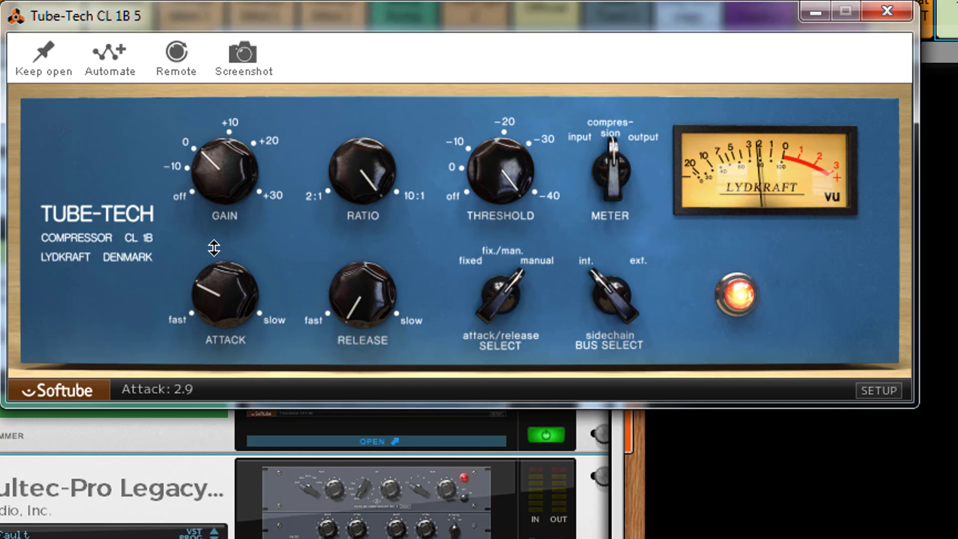
{"action": "left_click_drag", "start_coordinate": [217, 300], "coordinate": [216, 292]}
{"action": "left_click_drag", "start_coordinate": [364, 317], "coordinate": [348, 290]}
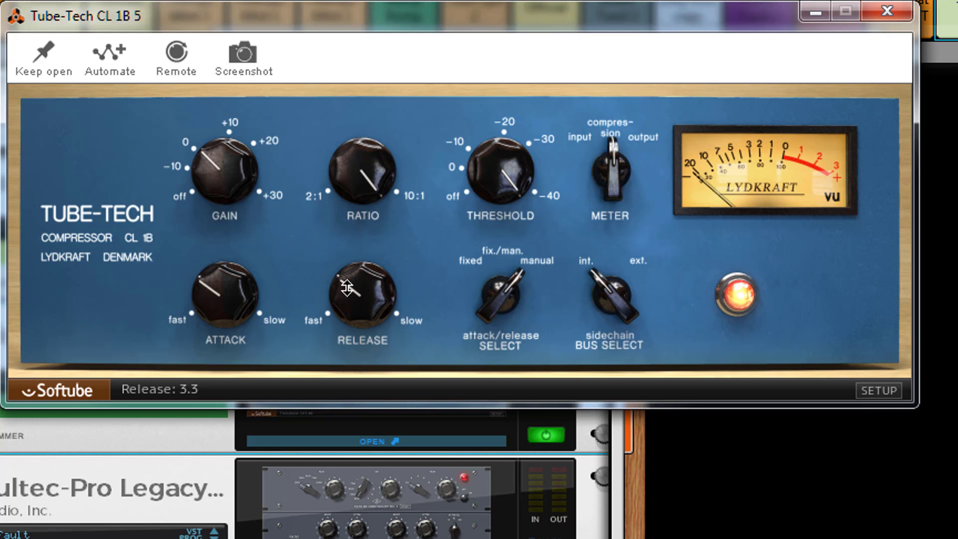
- Adjust the Tube-Tech ratio to 6.8, threshold to -31.5 dB and gain to 3.7 dB
{"action": "mouse_move", "coordinate": [357, 160]}
{"action": "left_mouse_down"}
{"action": "mouse_move", "coordinate": [361, 177]}
{"action": "mouse_move", "coordinate": [362, 165]}
{"action": "left_mouse_up"}
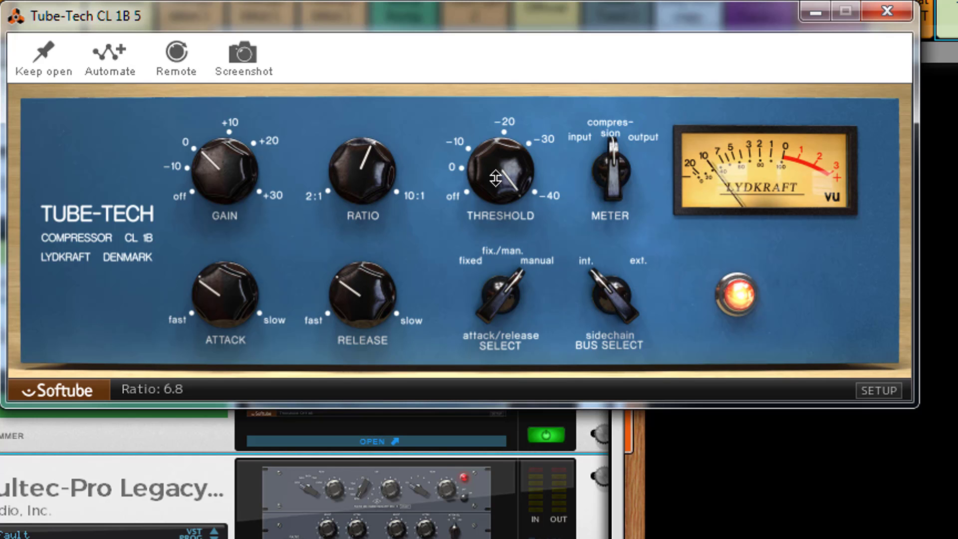
{"action": "mouse_move", "coordinate": [496, 174]}
{"action": "left_mouse_down"}
{"action": "mouse_move", "coordinate": [501, 159]}
{"action": "mouse_move", "coordinate": [497, 185]}
{"action": "left_mouse_up"}
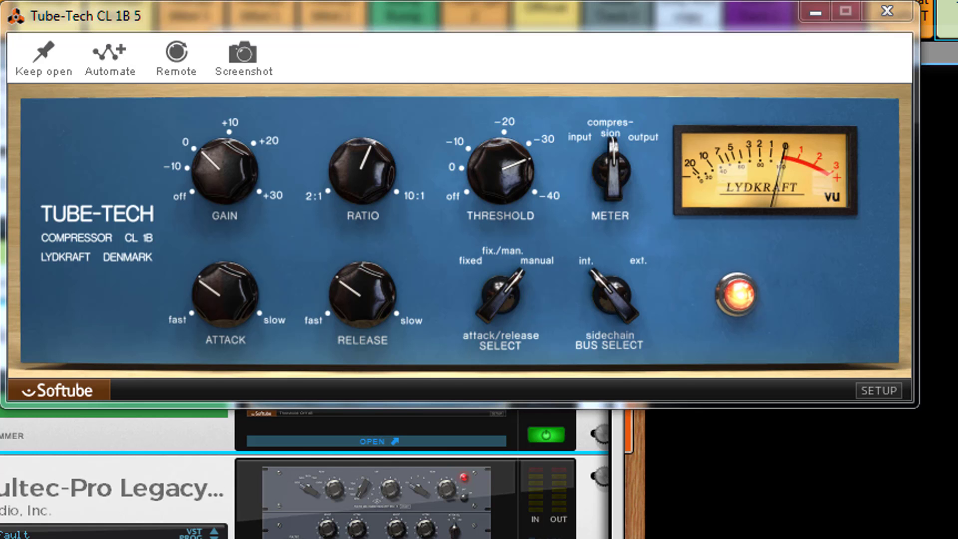
{"action": "left_click_drag", "start_coordinate": [500, 170], "coordinate": [500, 178]}
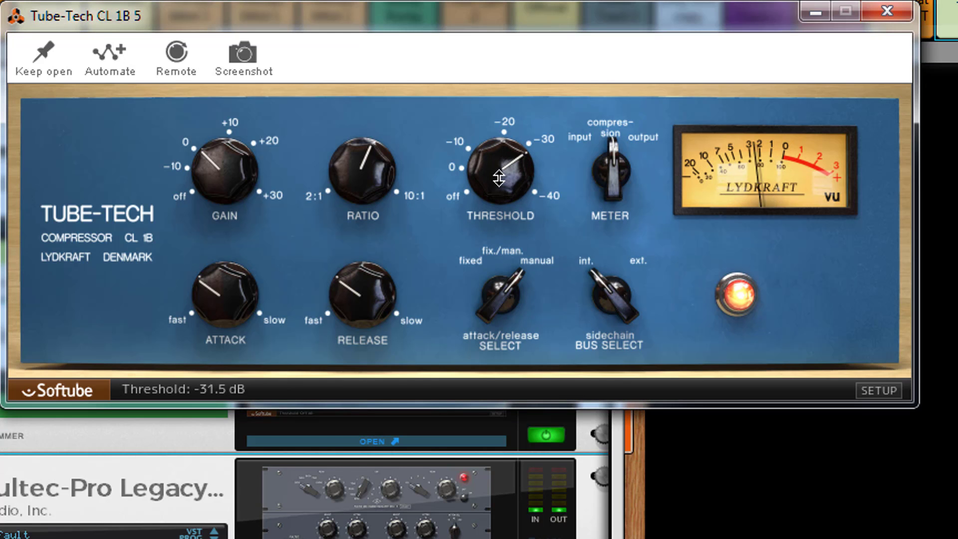
{"action": "left_click_drag", "start_coordinate": [214, 184], "coordinate": [214, 167]}
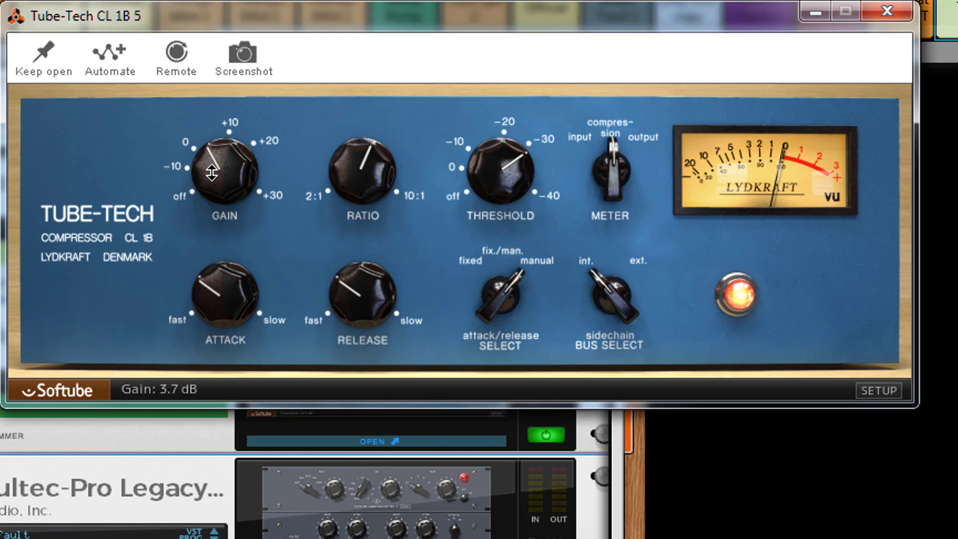
- Fine-tune the Tube-Tech to release 3.9, ratio 5.2, attack 3.5 and gain 5.2 dB, and close its window
{"action": "left_click_drag", "start_coordinate": [339, 279], "coordinate": [340, 285]}
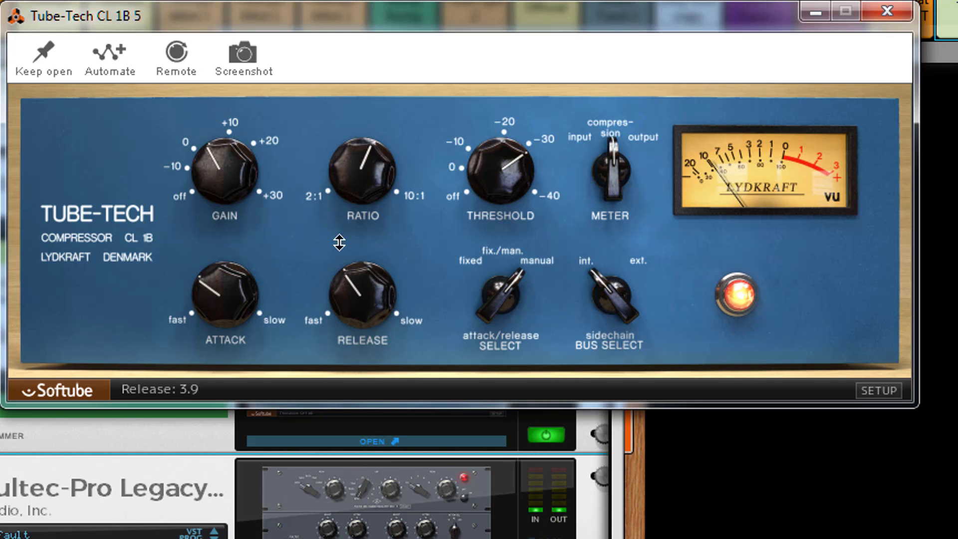
{"action": "left_click_drag", "start_coordinate": [355, 172], "coordinate": [352, 177]}
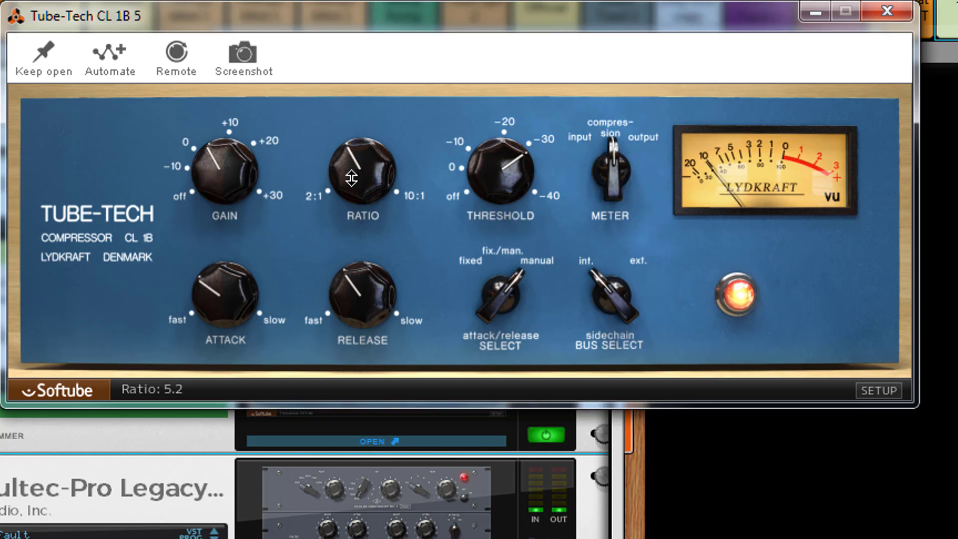
{"action": "left_click", "coordinate": [212, 301]}
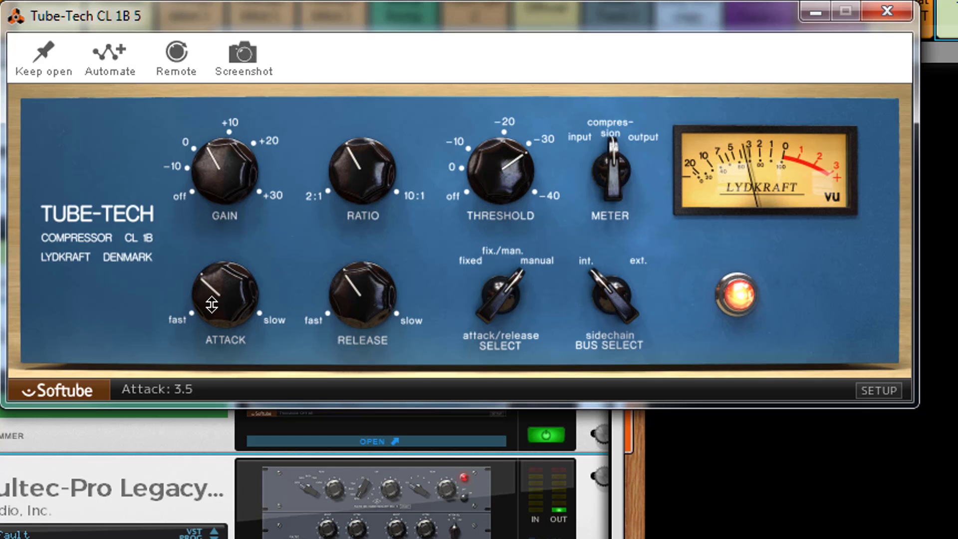
{"action": "left_click", "coordinate": [214, 170]}
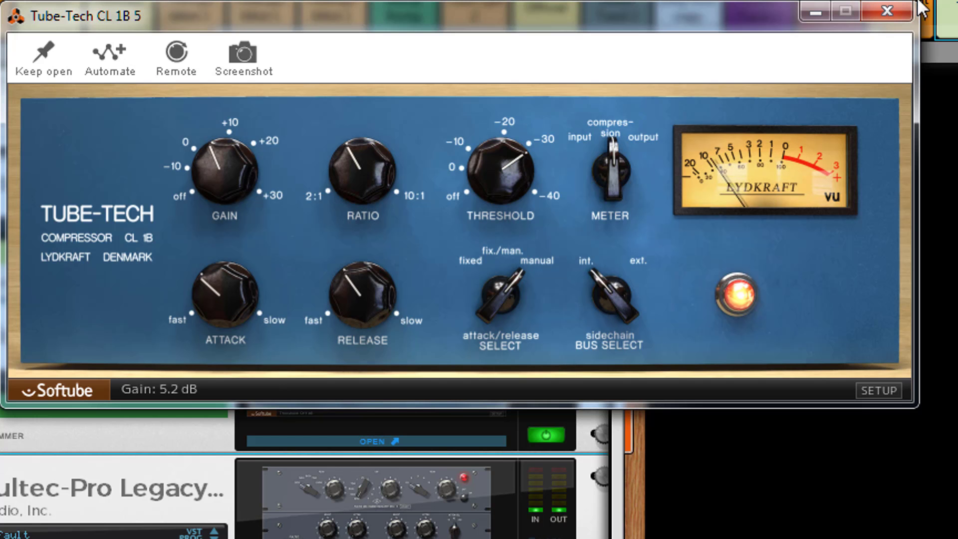
{"action": "left_click", "coordinate": [886, 10]}
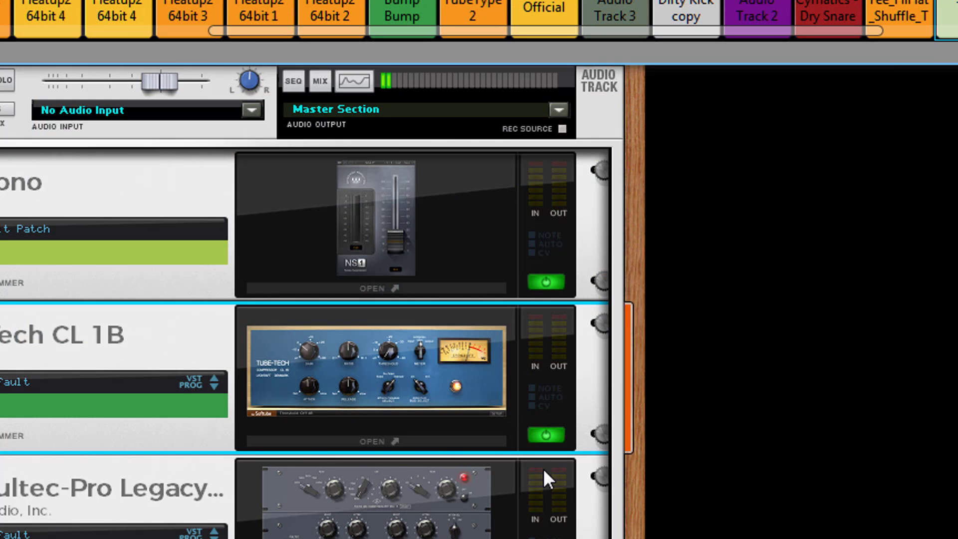
- Switch off Tara's Pultec and Tube-Tech CL 1B inserts and enlarge the mixer above the sequencer
{"action": "left_click", "coordinate": [125, 499]}
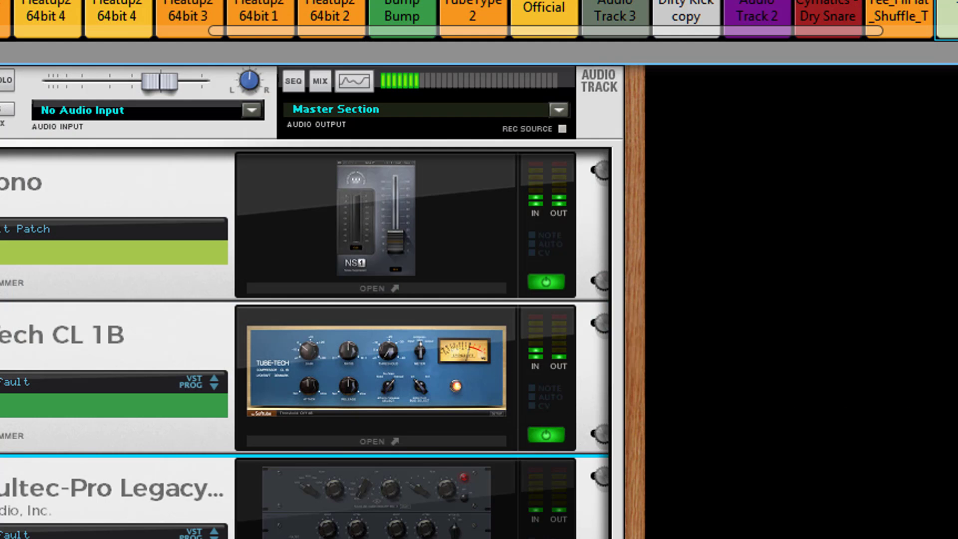
{"action": "left_click", "coordinate": [547, 435]}
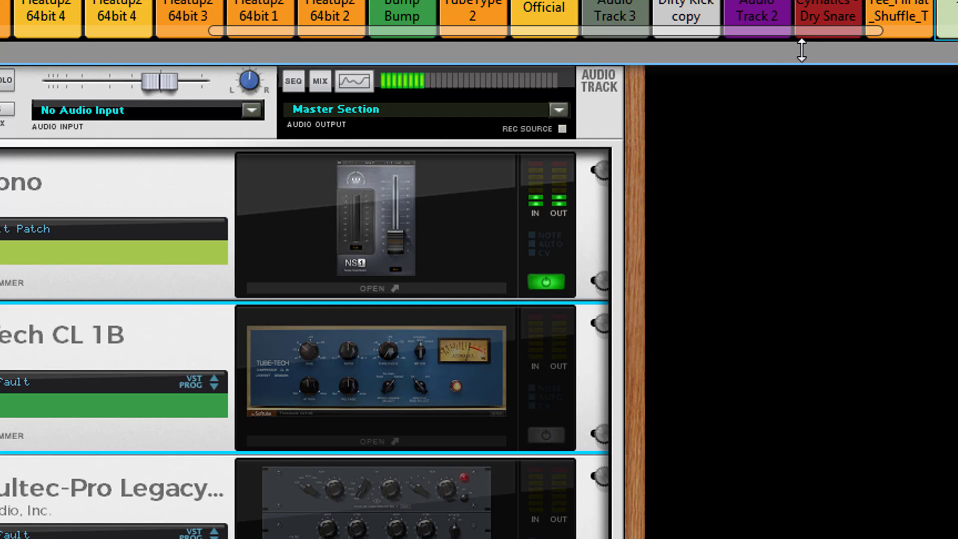
{"action": "left_click_drag", "start_coordinate": [810, 59], "coordinate": [791, 395]}
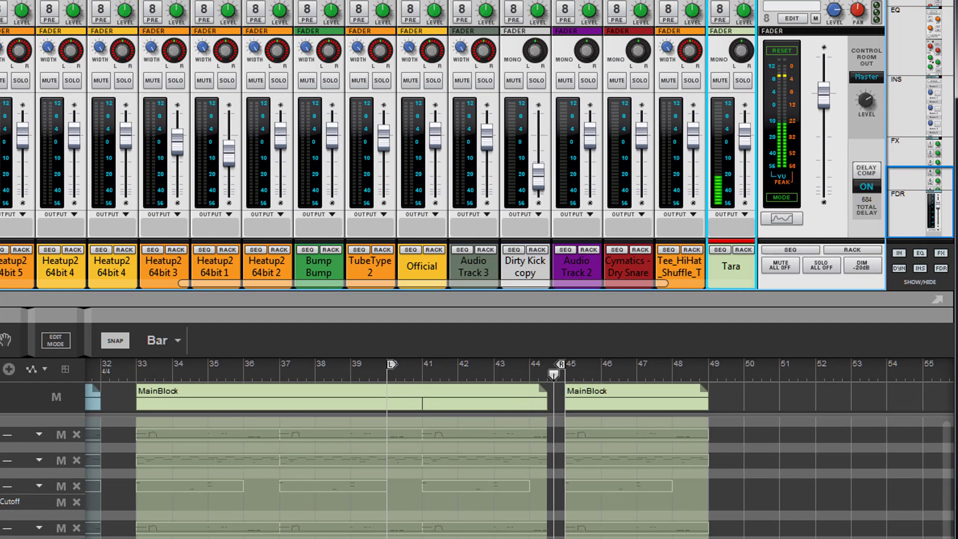
- Clear Tara's solo, play the full mix from bar 40 and bring up Tara's inserts in the rack
{"action": "left_click", "coordinate": [189, 414]}
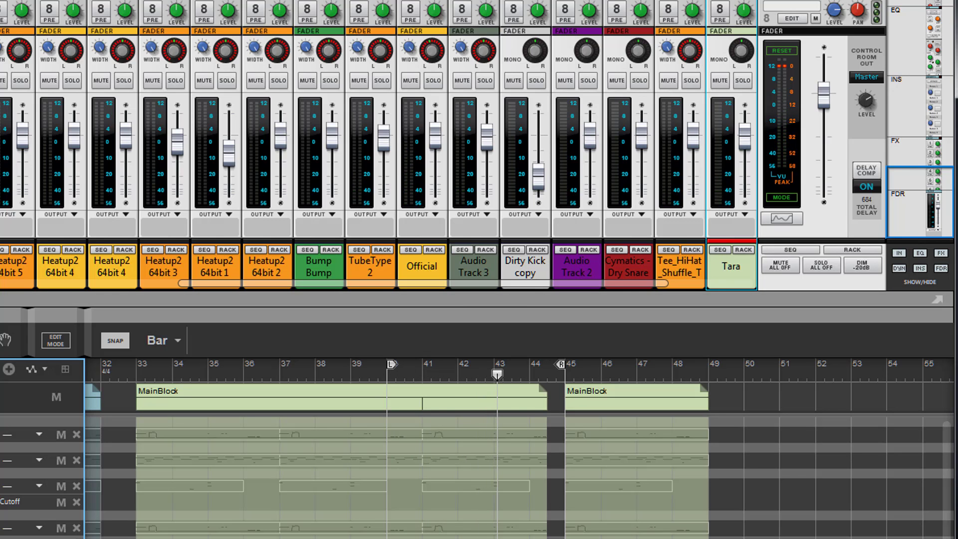
{"action": "key", "text": "space"}
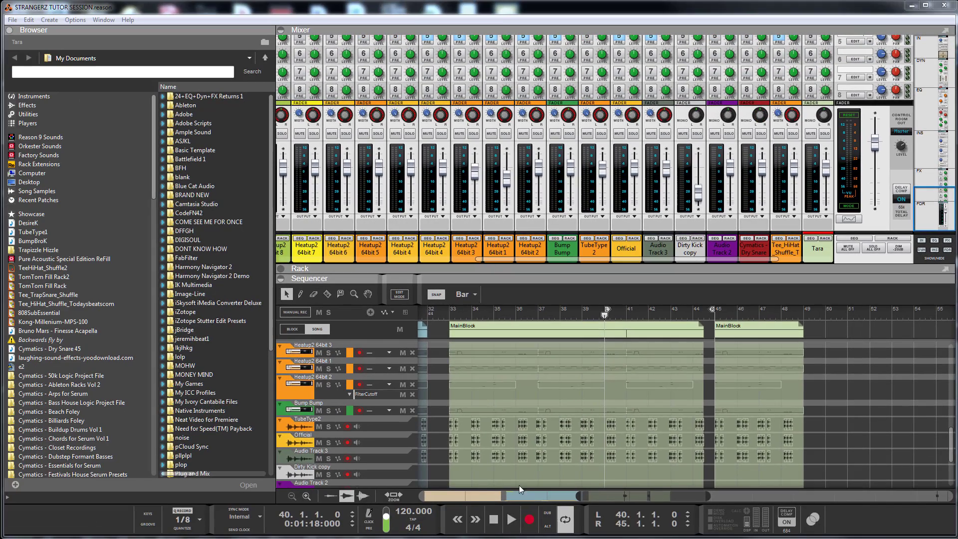
{"action": "left_click", "coordinate": [512, 519]}
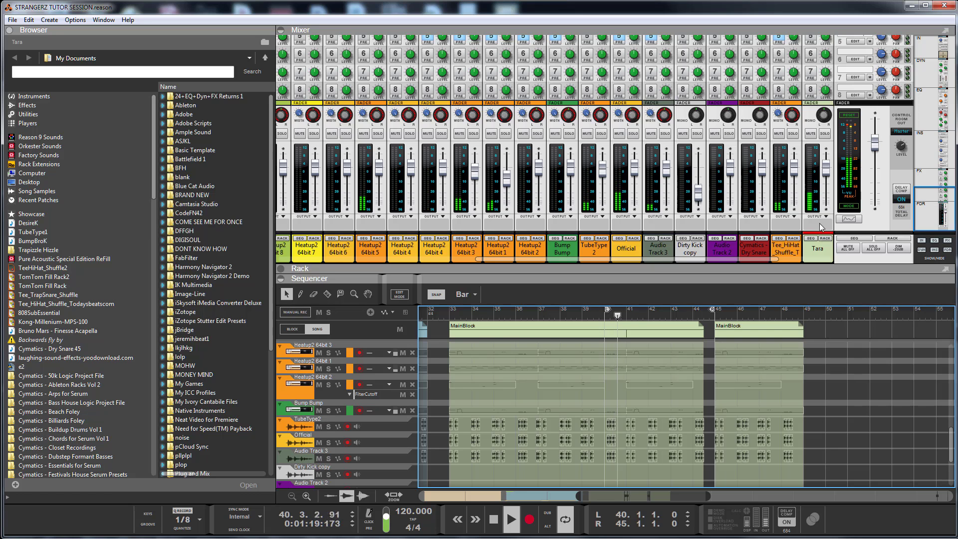
{"action": "left_click", "coordinate": [826, 239]}
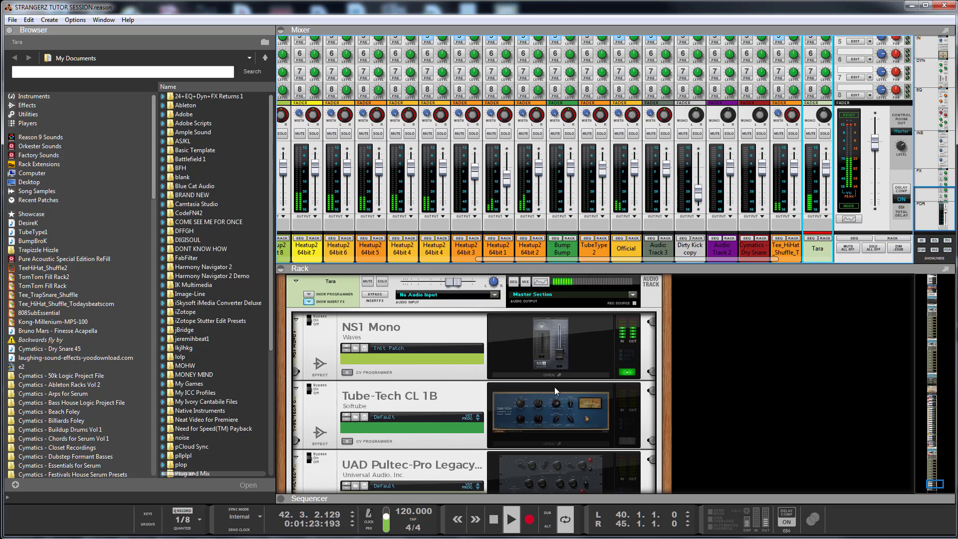
- Check Tara's NS1 Mono, then inspect the Tube-Tech CL 1B and toggle that insert to compare the vocal level in the mix
{"action": "left_click", "coordinate": [550, 336]}
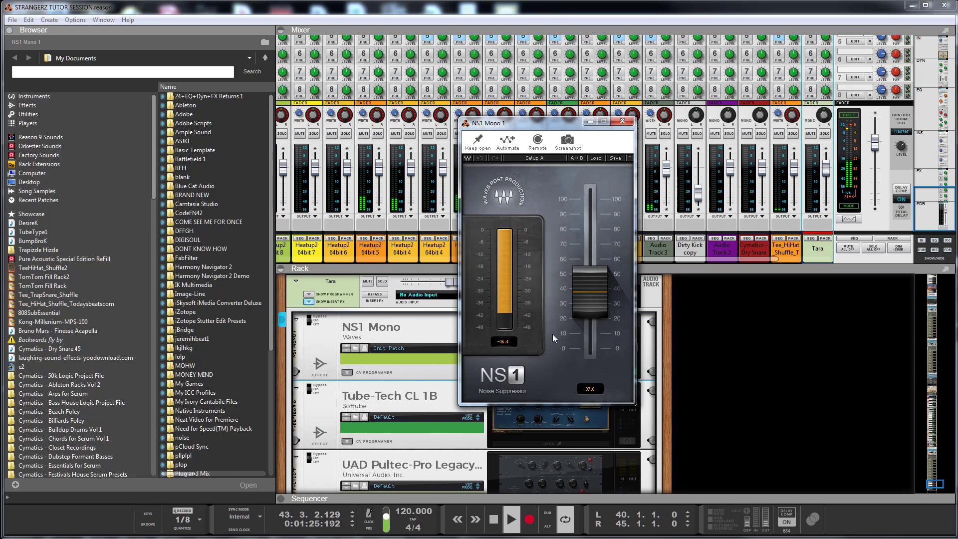
{"action": "left_click", "coordinate": [623, 121]}
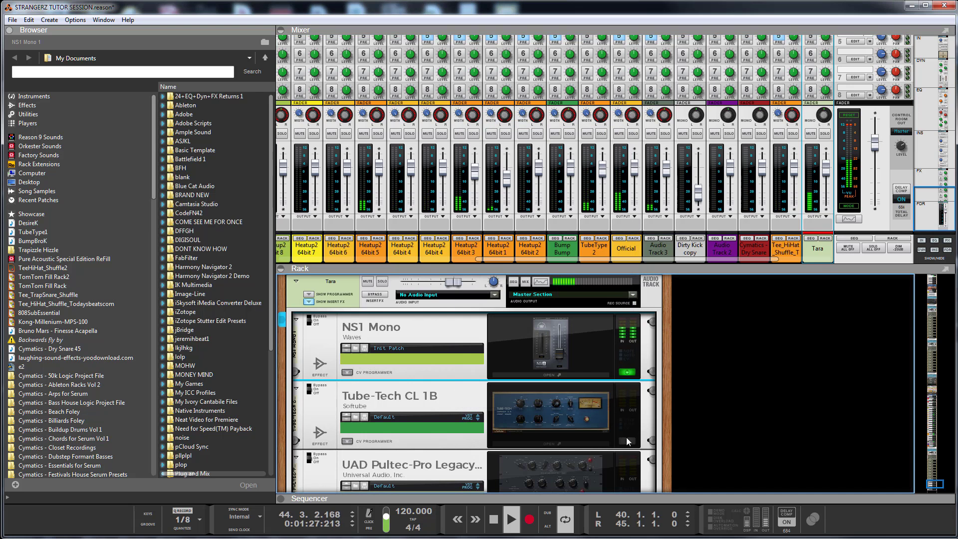
{"action": "left_click", "coordinate": [581, 406]}
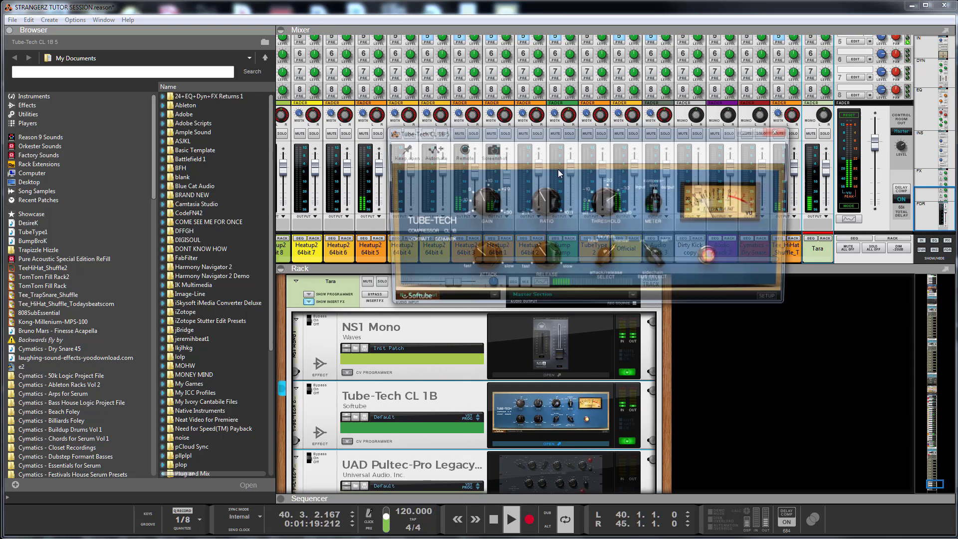
{"action": "left_click_drag", "start_coordinate": [624, 133], "coordinate": [407, 77]}
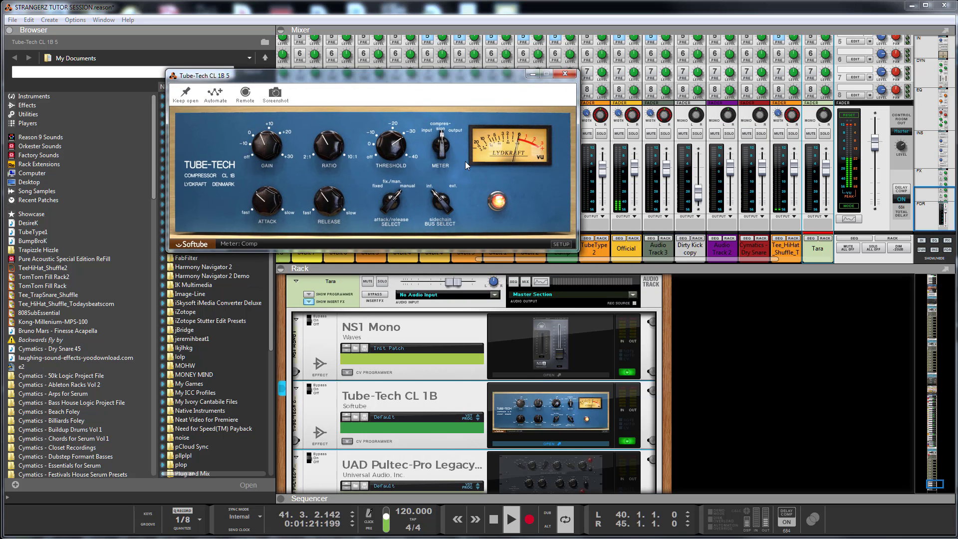
{"action": "left_click", "coordinate": [565, 74]}
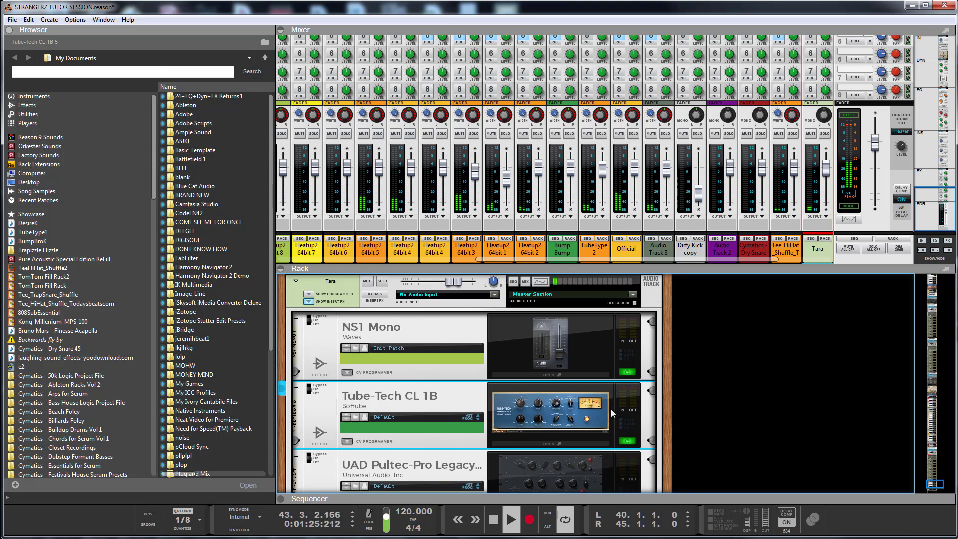
{"action": "left_click", "coordinate": [628, 442]}
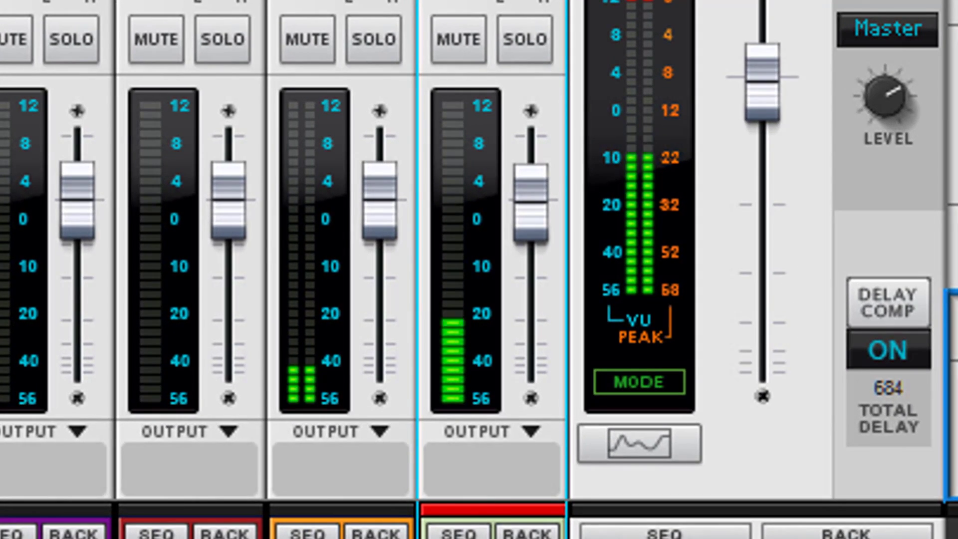
- Raise the Tube-Tech gain to about 10 dB and set its release to 4.0 and attack to 2.4
{"action": "left_click", "coordinate": [878, 86]}
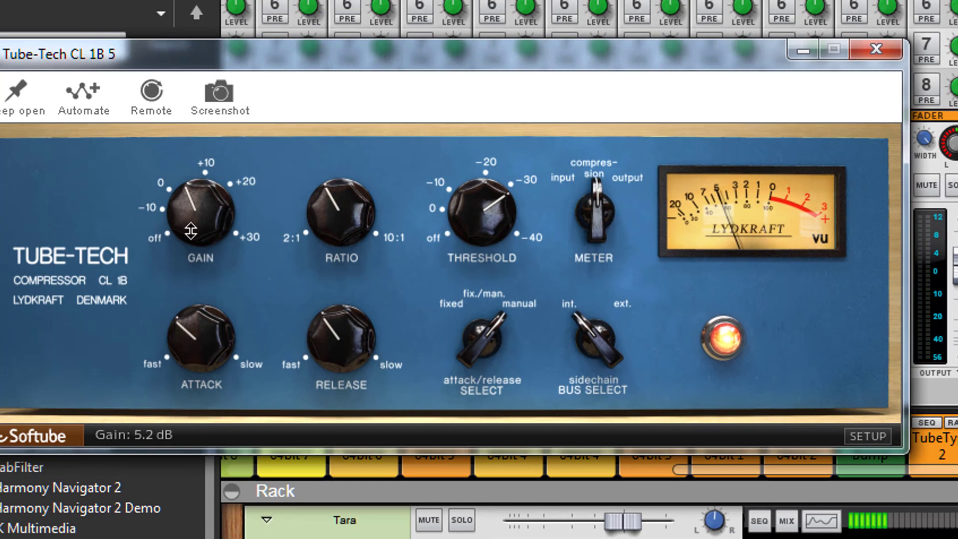
{"action": "left_click_drag", "start_coordinate": [191, 230], "coordinate": [199, 222]}
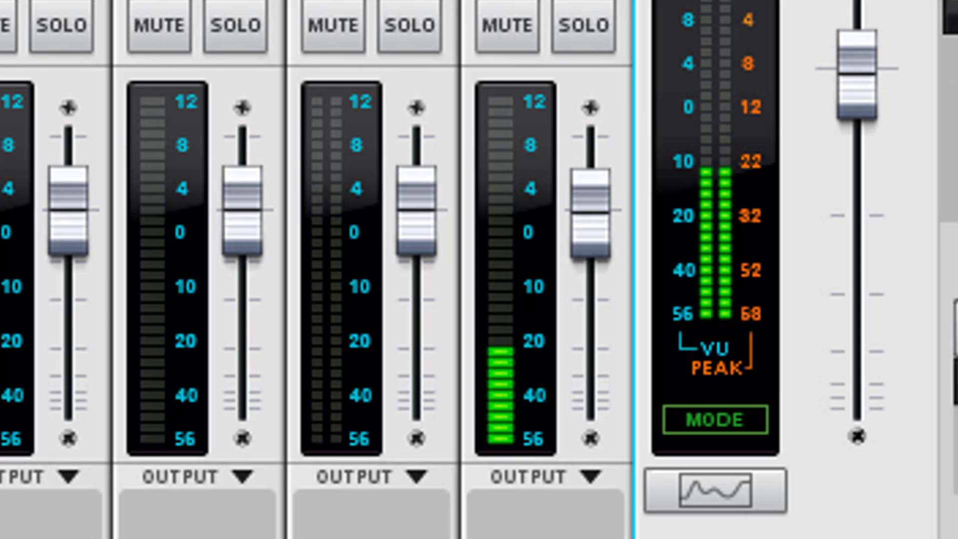
{"action": "left_click", "coordinate": [590, 25]}
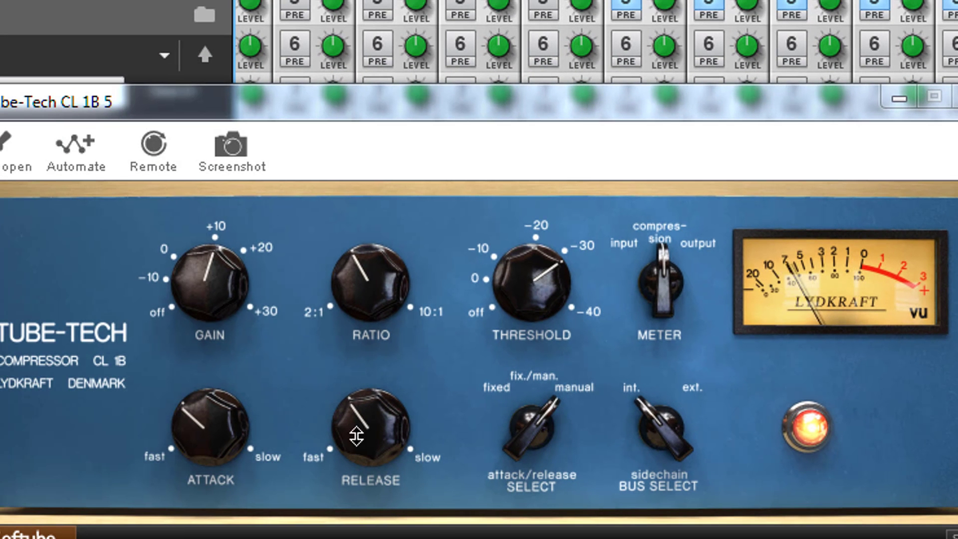
{"action": "left_click_drag", "start_coordinate": [357, 434], "coordinate": [356, 432]}
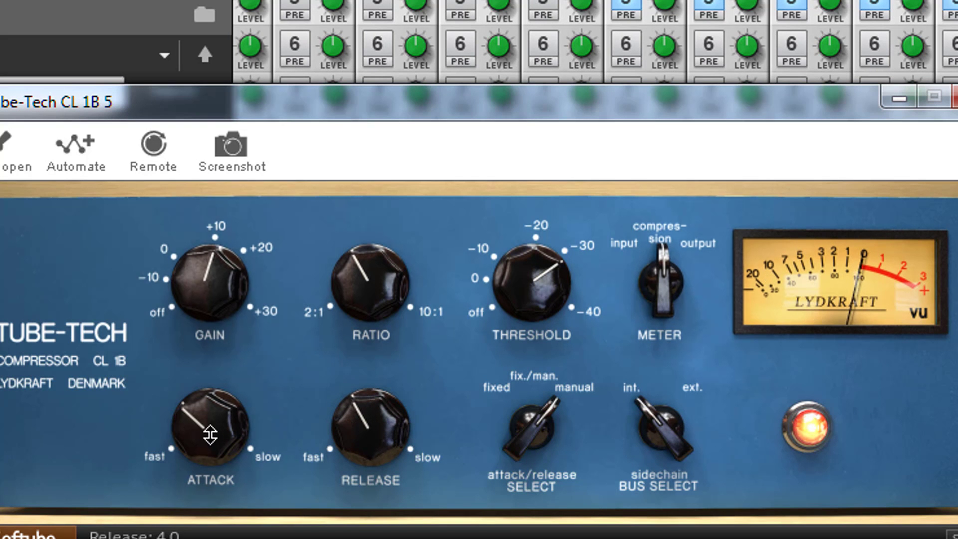
{"action": "mouse_move", "coordinate": [195, 443]}
{"action": "left_mouse_down"}
{"action": "mouse_move", "coordinate": [196, 473]}
{"action": "mouse_move", "coordinate": [192, 450]}
{"action": "left_mouse_up"}
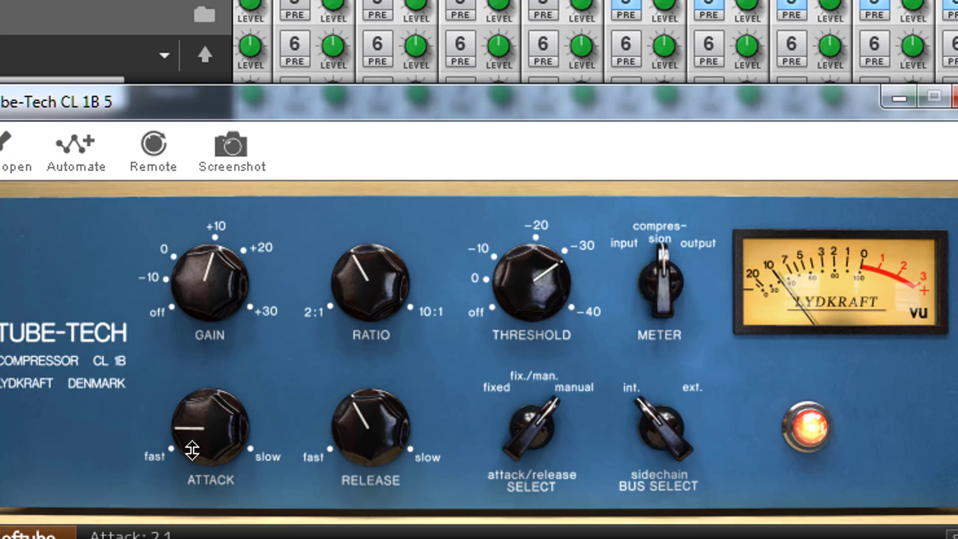
{"action": "left_click_drag", "start_coordinate": [193, 450], "coordinate": [192, 439]}
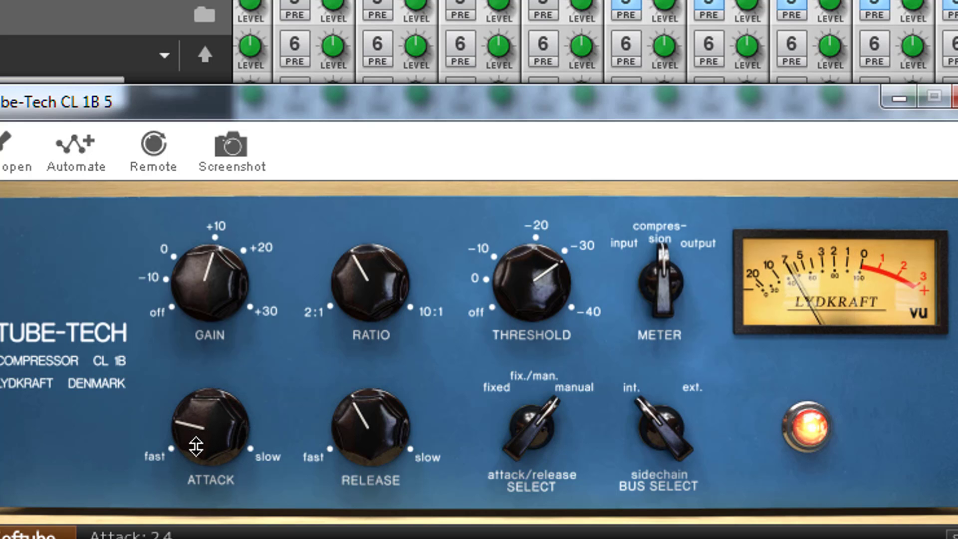
- Set the Tube-Tech threshold to -30.0 dB and slow its release to about 4.6
{"action": "left_click_drag", "start_coordinate": [537, 281], "coordinate": [531, 292]}
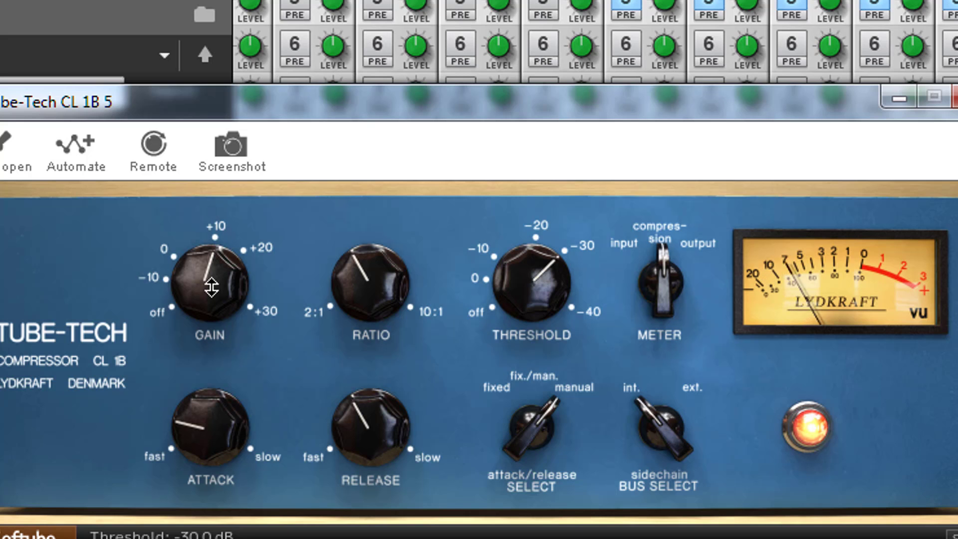
{"action": "left_click", "coordinate": [346, 429]}
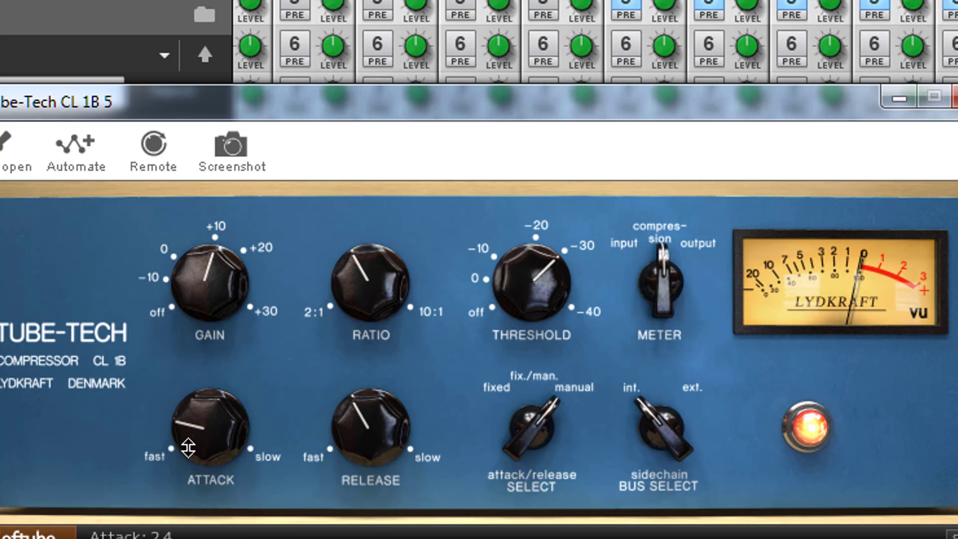
{"action": "left_click_drag", "start_coordinate": [184, 433], "coordinate": [220, 399]}
{"action": "left_click_drag", "start_coordinate": [355, 437], "coordinate": [360, 416]}
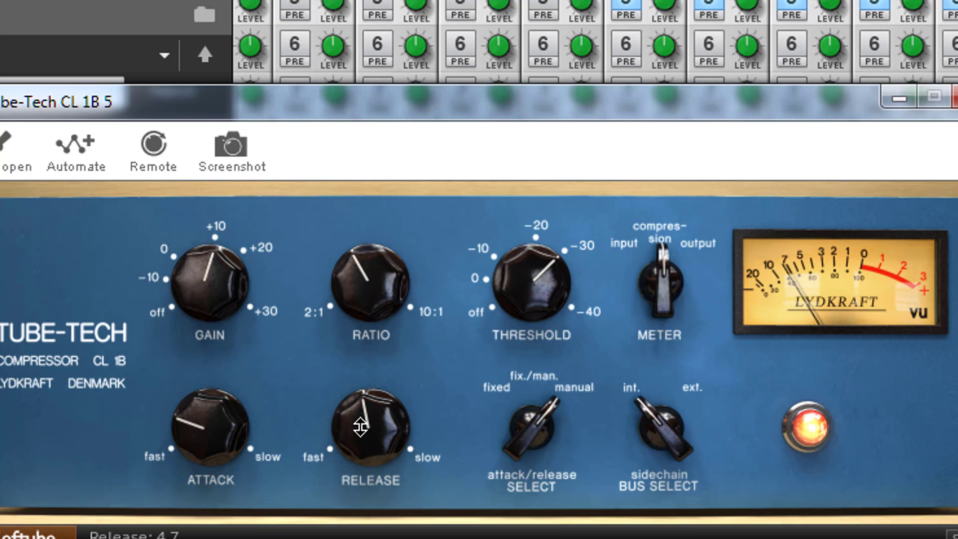
{"action": "left_click_drag", "start_coordinate": [358, 429], "coordinate": [357, 431]}
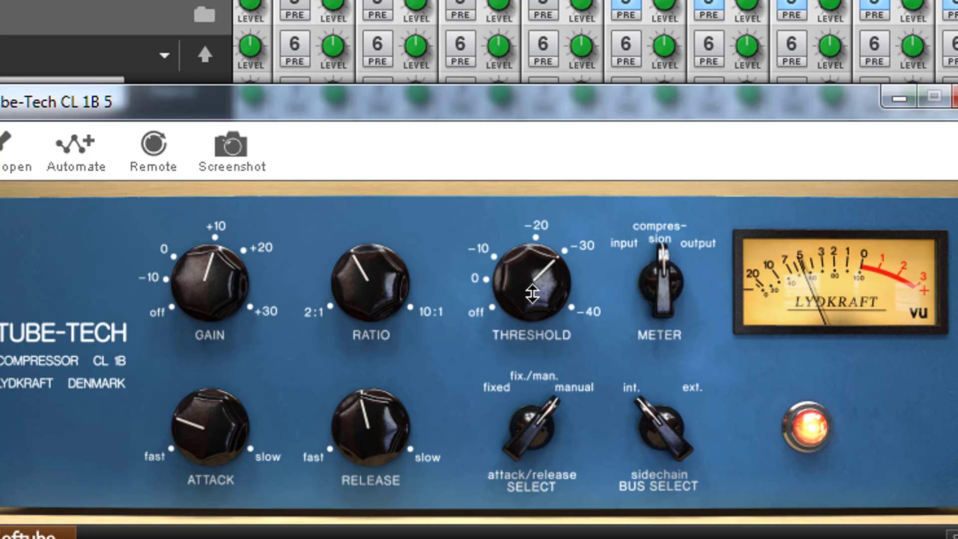
{"action": "left_click", "coordinate": [249, 280]}
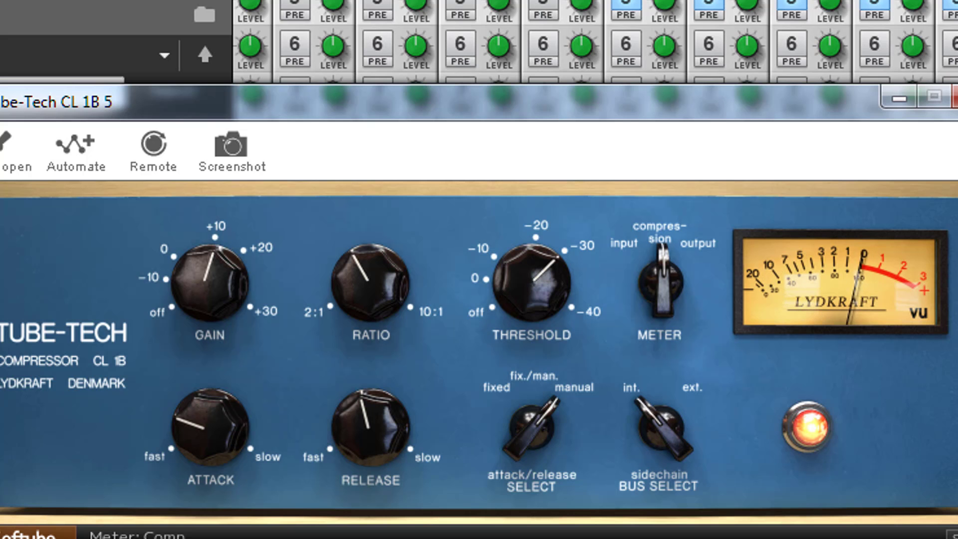
- Compare the compressed vocal in the full mix and ease the Tube-Tech threshold to about -29 dB
{"action": "left_click", "coordinate": [954, 98]}
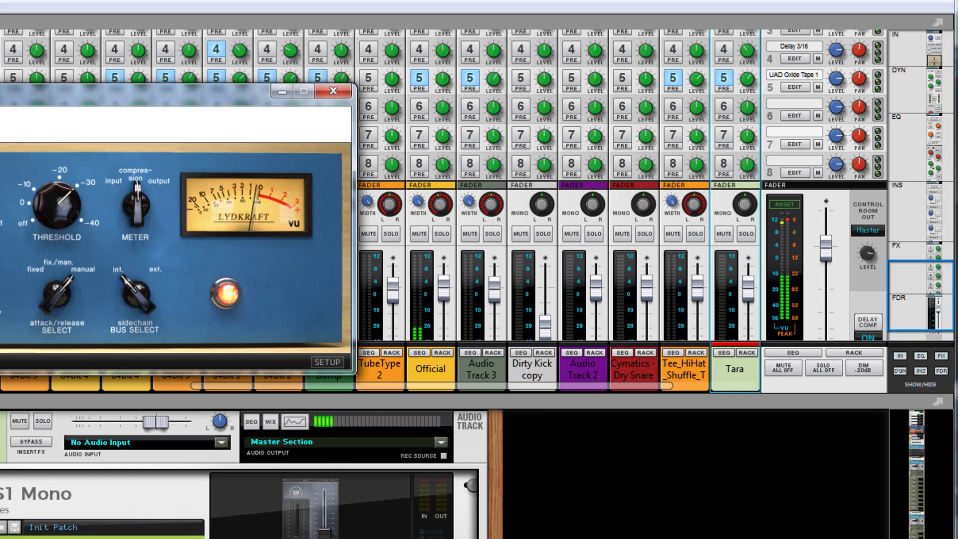
{"action": "left_click", "coordinate": [336, 91]}
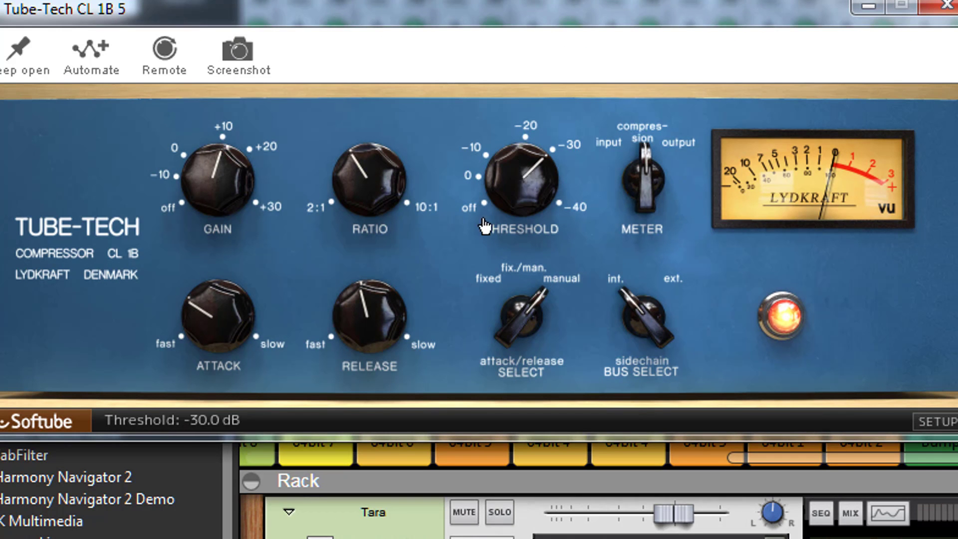
{"action": "scroll", "coordinate": [516, 167], "scroll_direction": "up", "scroll_amount": 1}
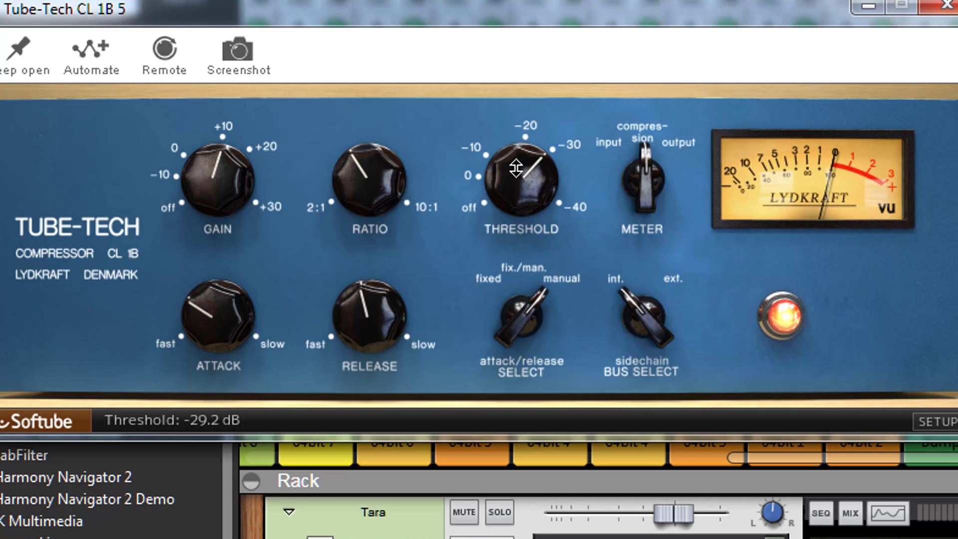
{"action": "scroll", "coordinate": [530, 168], "scroll_direction": "up", "scroll_amount": 1}
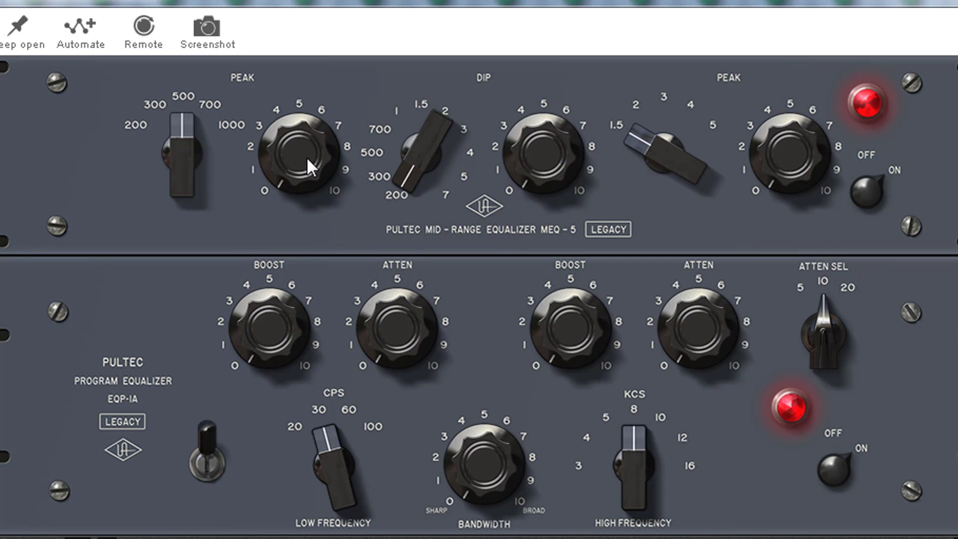
- On Tara's Pultec MEQ-5, boost the 500 peak to about 5 and dip the 3 frequency by about 3
{"action": "left_click_drag", "start_coordinate": [306, 157], "coordinate": [290, 80]}
{"action": "left_click_drag", "start_coordinate": [289, 145], "coordinate": [292, 138]}
{"action": "left_click_drag", "start_coordinate": [425, 168], "coordinate": [425, 54]}
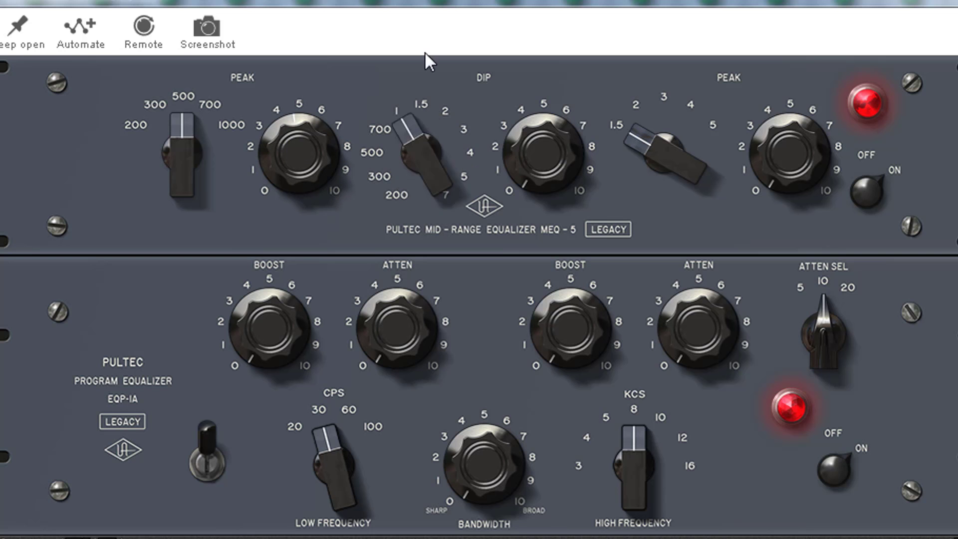
{"action": "left_click_drag", "start_coordinate": [413, 171], "coordinate": [408, 149]}
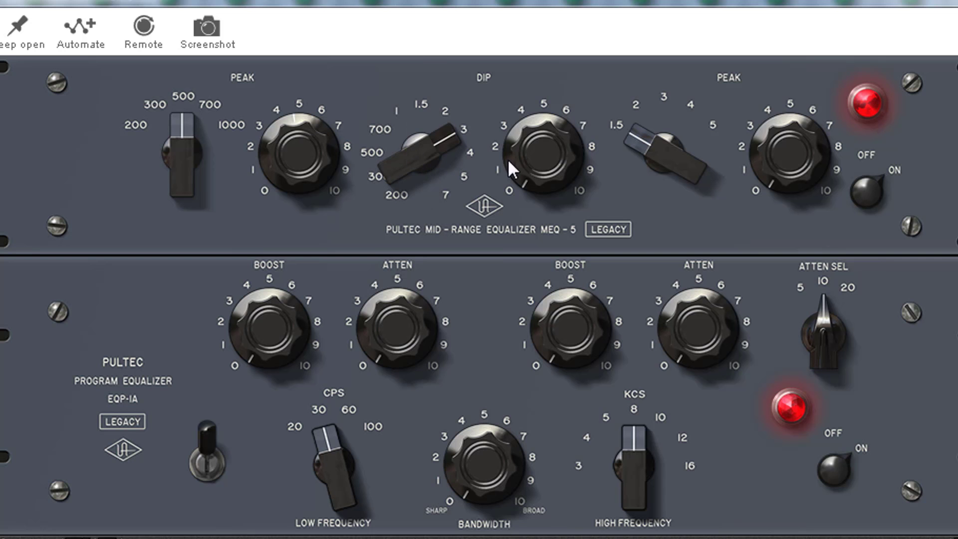
{"action": "left_click_drag", "start_coordinate": [537, 156], "coordinate": [516, 116]}
- Set the MEQ-5's upper peak frequency to 4, with its boost amount at 0
{"action": "left_click", "coordinate": [682, 148]}
{"action": "left_click_drag", "start_coordinate": [655, 115], "coordinate": [665, 95]}
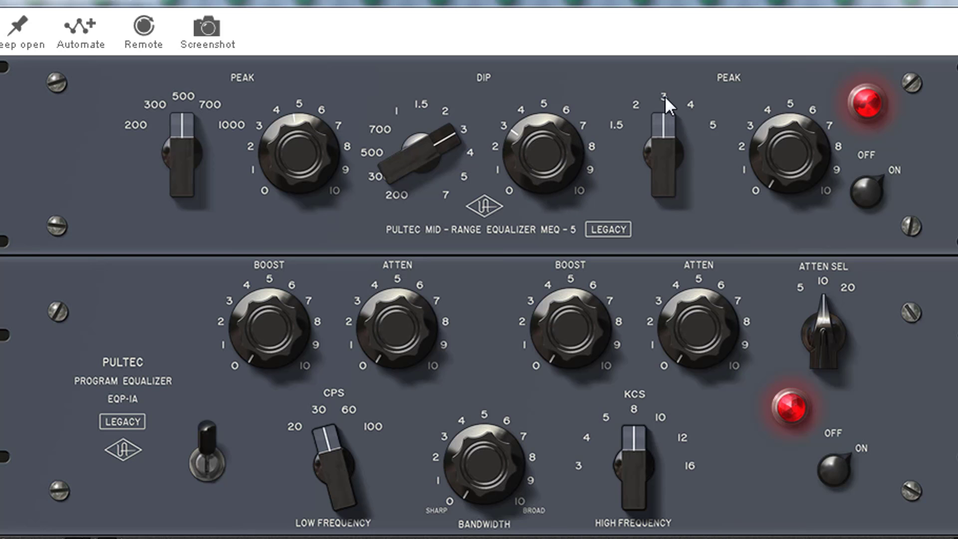
{"action": "mouse_move", "coordinate": [792, 167]}
{"action": "left_mouse_down"}
{"action": "mouse_move", "coordinate": [788, 148]}
{"action": "mouse_move", "coordinate": [789, 159]}
{"action": "left_mouse_up"}
{"action": "left_click_drag", "start_coordinate": [646, 173], "coordinate": [637, 119]}
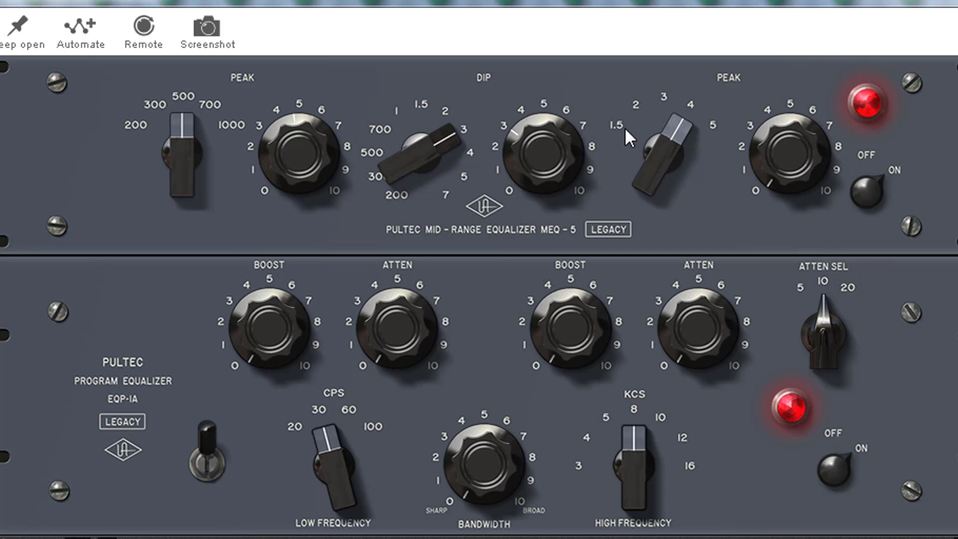
- Refine the MEQ-5 with a dip of about 2.5 at frequency 3 and the 500 peak at about 4
{"action": "left_click_drag", "start_coordinate": [528, 163], "coordinate": [528, 127]}
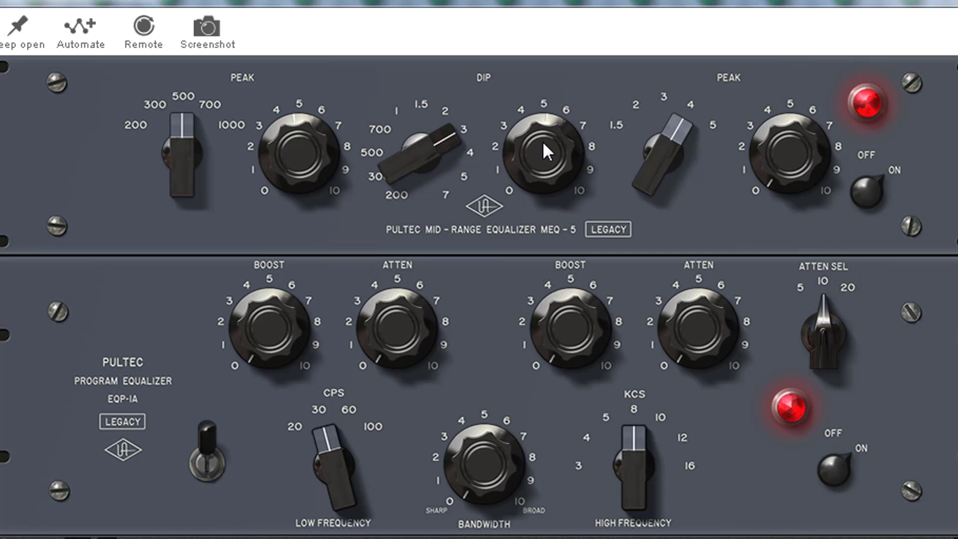
{"action": "left_click_drag", "start_coordinate": [542, 141], "coordinate": [561, 208]}
{"action": "mouse_move", "coordinate": [531, 140]}
{"action": "left_mouse_down"}
{"action": "mouse_move", "coordinate": [519, 172]}
{"action": "mouse_move", "coordinate": [516, 149]}
{"action": "left_mouse_up"}
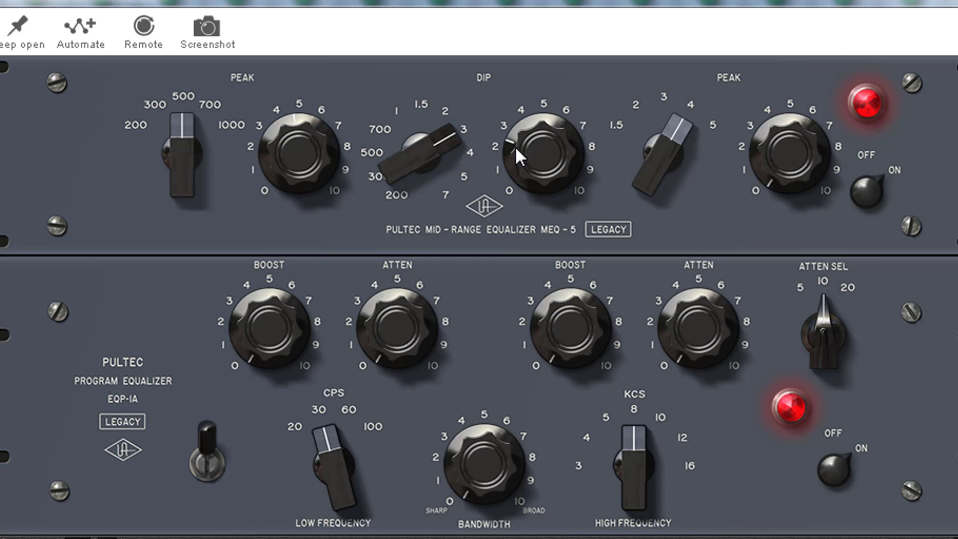
{"action": "left_click_drag", "start_coordinate": [416, 172], "coordinate": [420, 197]}
{"action": "left_click_drag", "start_coordinate": [426, 144], "coordinate": [429, 80]}
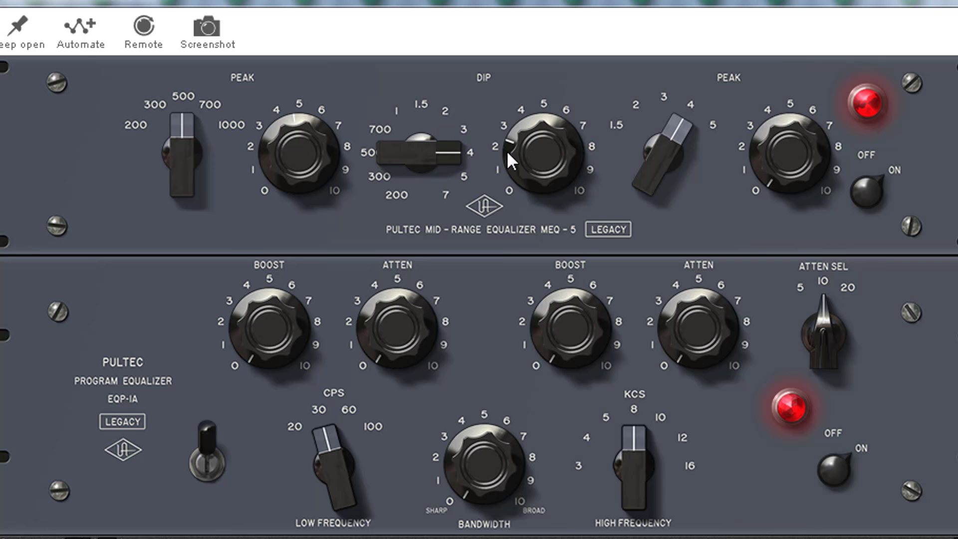
{"action": "left_click_drag", "start_coordinate": [460, 162], "coordinate": [461, 170]}
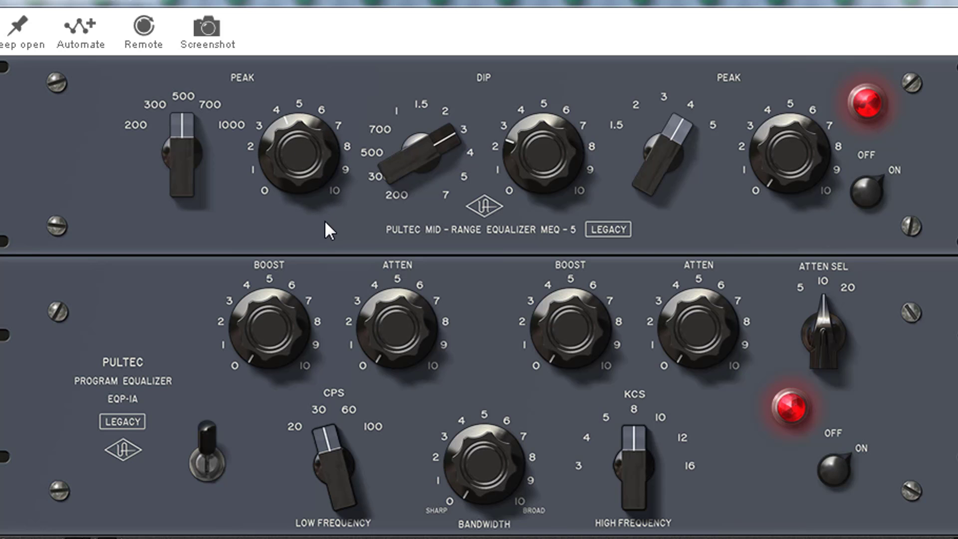
- Set the EQP-1A low frequency to 60, high frequency to 12, high boost to about 6.5, high attenuation to about 1 and bandwidth to about 7.5
{"action": "left_click", "coordinate": [323, 432]}
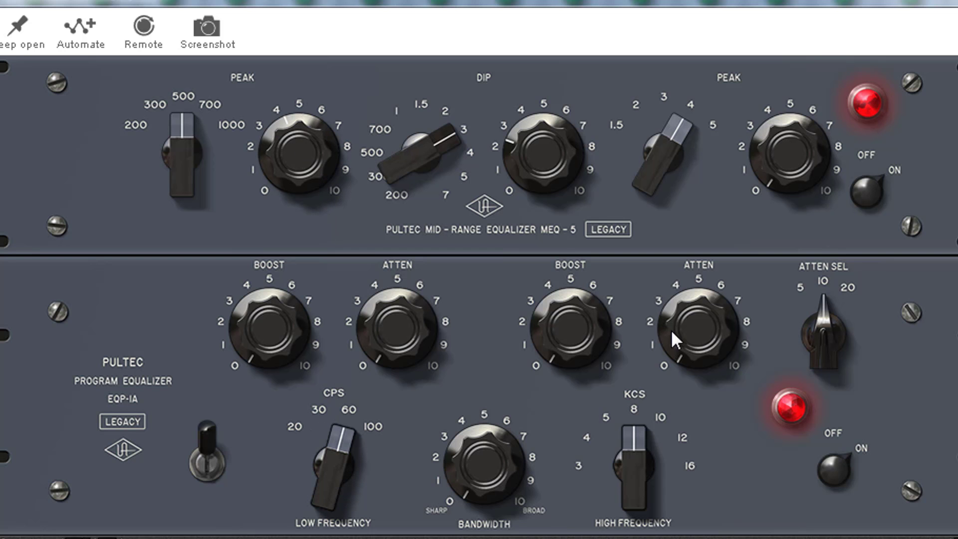
{"action": "left_click_drag", "start_coordinate": [561, 343], "coordinate": [554, 200]}
{"action": "left_click_drag", "start_coordinate": [694, 352], "coordinate": [692, 340]}
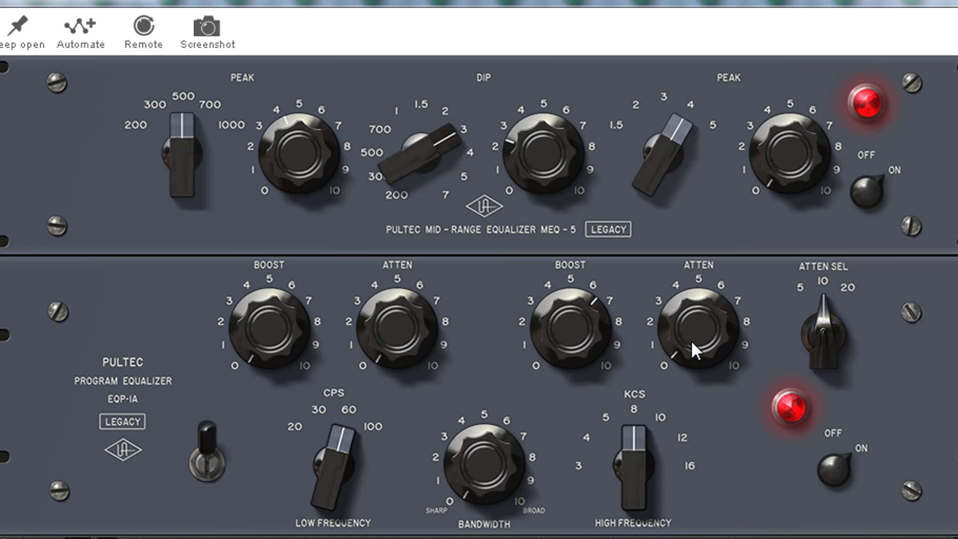
{"action": "left_click_drag", "start_coordinate": [631, 478], "coordinate": [615, 406]}
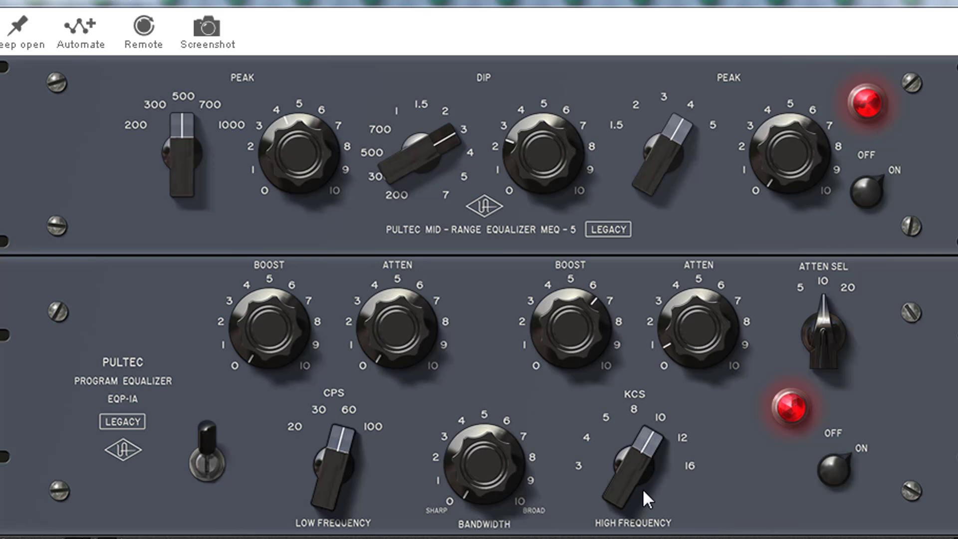
{"action": "left_click_drag", "start_coordinate": [618, 501], "coordinate": [603, 457]}
{"action": "left_click_drag", "start_coordinate": [483, 481], "coordinate": [466, 433]}
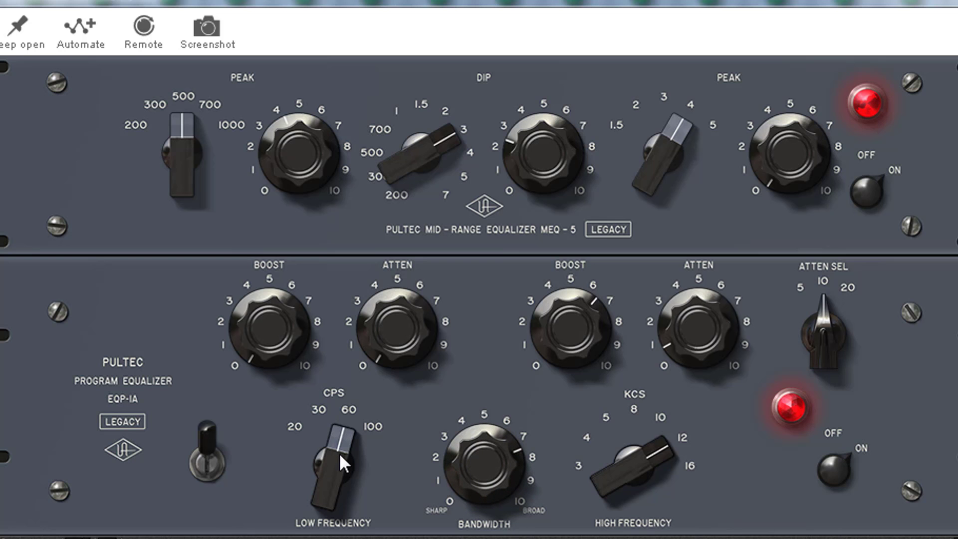
- Set the EQP-1A low-frequency boost to about 2.5 and low-frequency attenuation to about 3
{"action": "left_click_drag", "start_coordinate": [275, 346], "coordinate": [256, 318]}
{"action": "left_click_drag", "start_coordinate": [401, 352], "coordinate": [379, 287]}
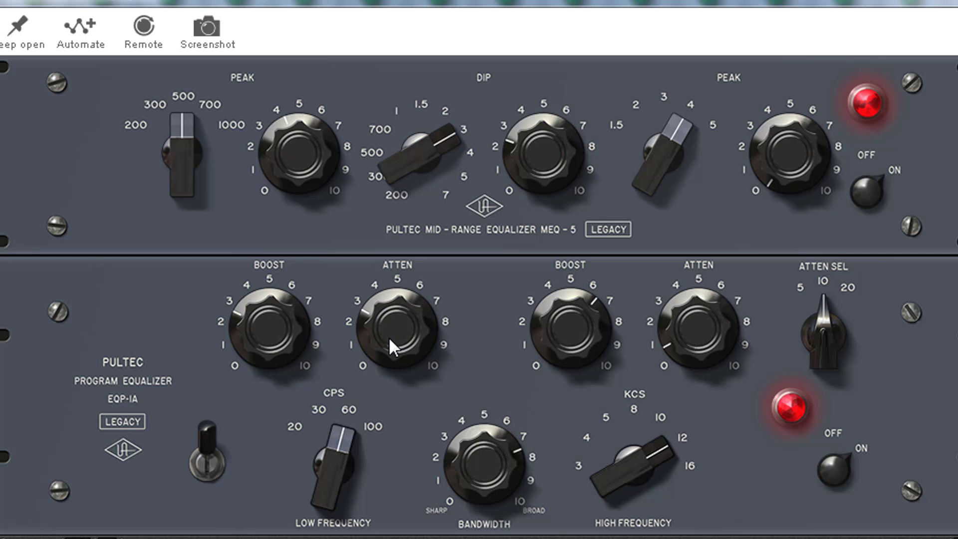
{"action": "left_click_drag", "start_coordinate": [271, 341], "coordinate": [318, 334]}
{"action": "mouse_move", "coordinate": [376, 328]}
{"action": "left_mouse_down"}
{"action": "mouse_move", "coordinate": [372, 307]}
{"action": "mouse_move", "coordinate": [370, 318]}
{"action": "left_mouse_up"}
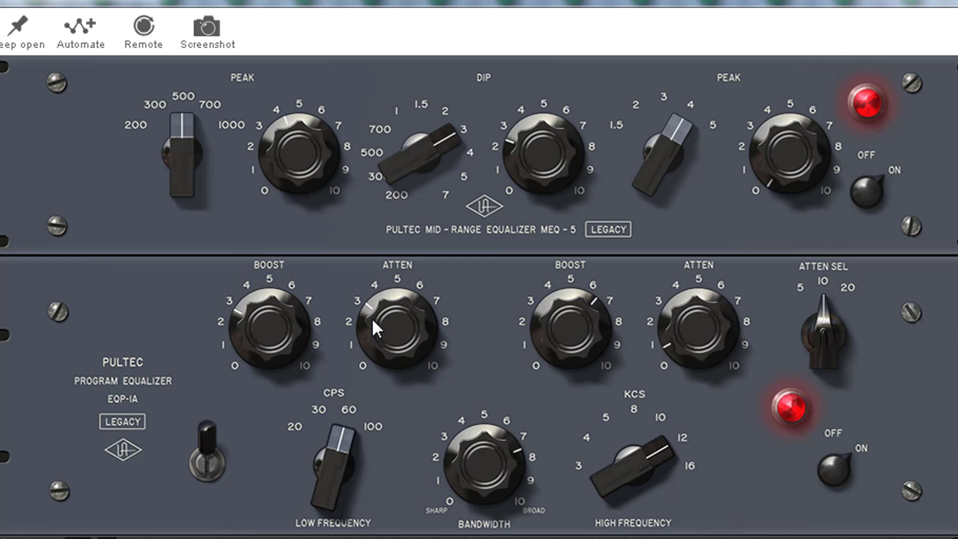
- Fine-tune the EQP-1A bandwidth and high-frequency selector on the Pultec
{"action": "left_click_drag", "start_coordinate": [519, 480], "coordinate": [522, 484]}
{"action": "left_click_drag", "start_coordinate": [618, 474], "coordinate": [630, 506]}
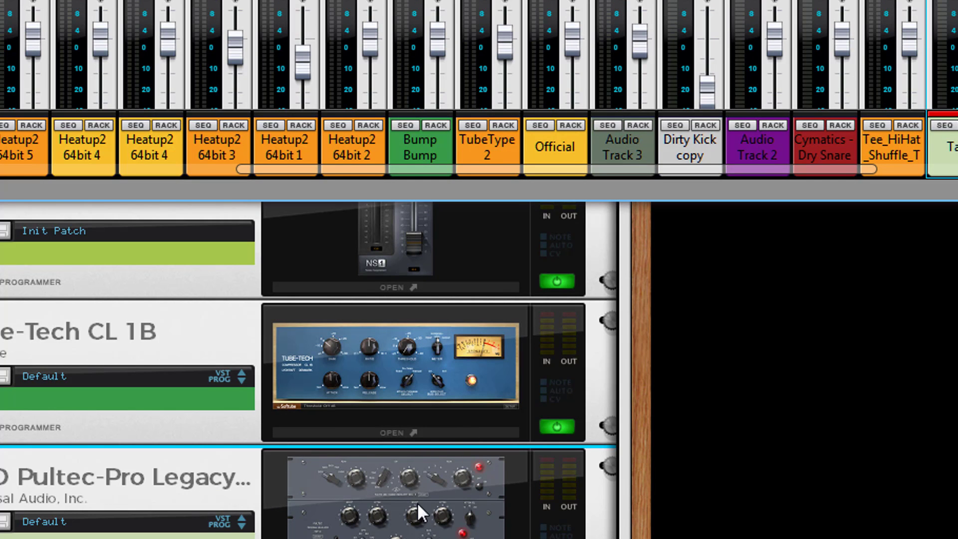
- Set the Tara channel's high-mid EQ band to a boost of about 3.5 dB at 2.77 kHz
{"action": "scroll", "coordinate": [456, 504], "scroll_direction": "up", "scroll_amount": 5}
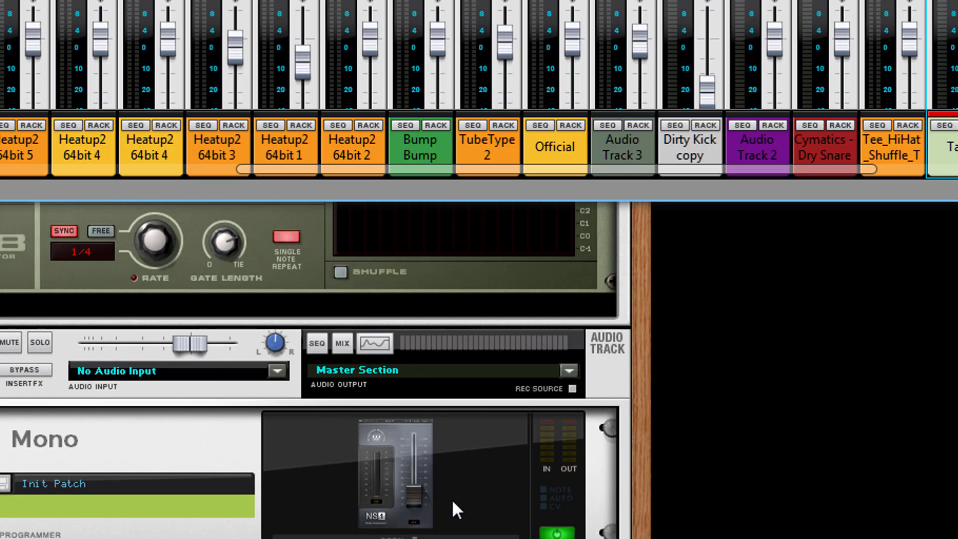
{"action": "left_click", "coordinate": [375, 343]}
{"action": "mouse_move", "coordinate": [480, 243]}
{"action": "left_mouse_down"}
{"action": "mouse_move", "coordinate": [469, 249]}
{"action": "mouse_move", "coordinate": [479, 250]}
{"action": "left_mouse_up"}
{"action": "left_click_drag", "start_coordinate": [479, 245], "coordinate": [479, 243]}
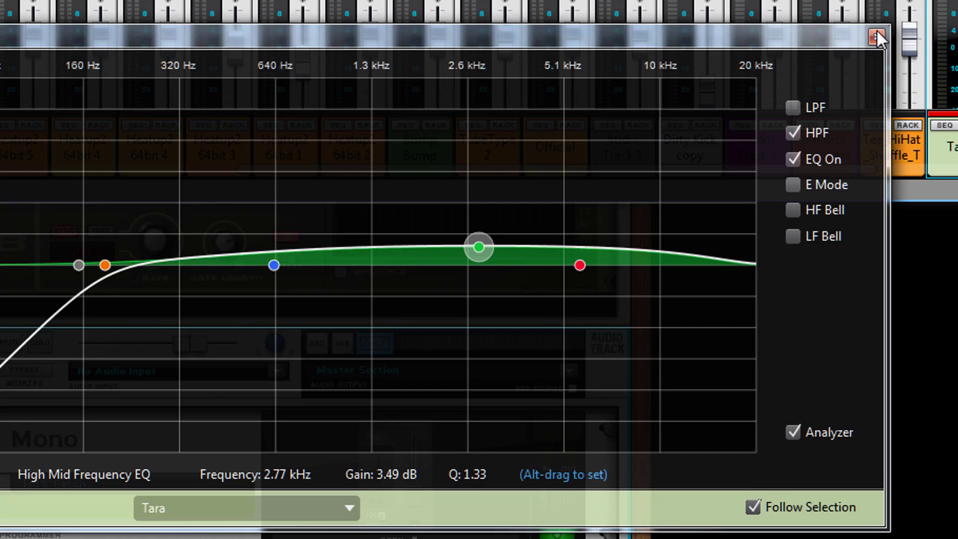
{"action": "left_click", "coordinate": [876, 37]}
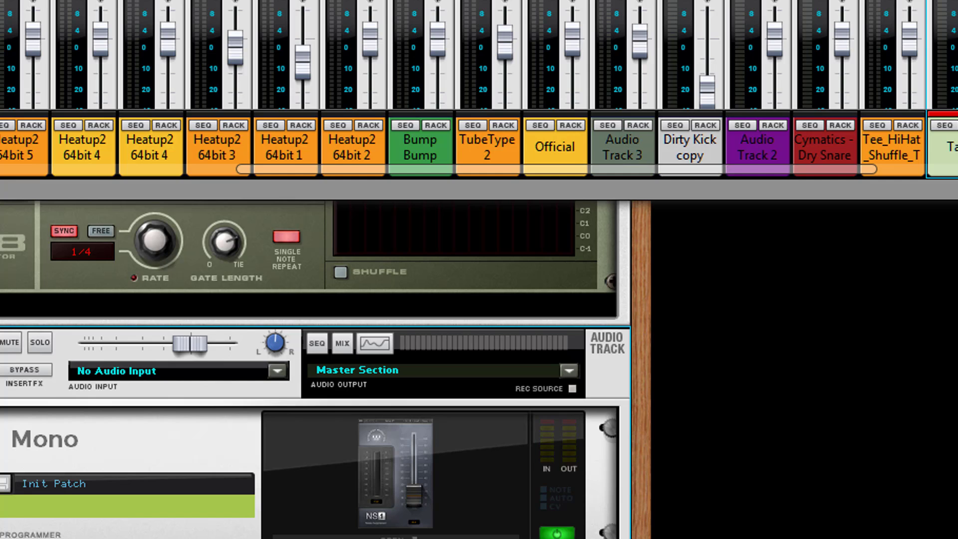
- Add the T-RackS CS DeEsser after the Pultec-Pro in Tara's insert chain and open its interface
{"action": "left_click_drag", "start_coordinate": [549, 487], "coordinate": [460, 429]}
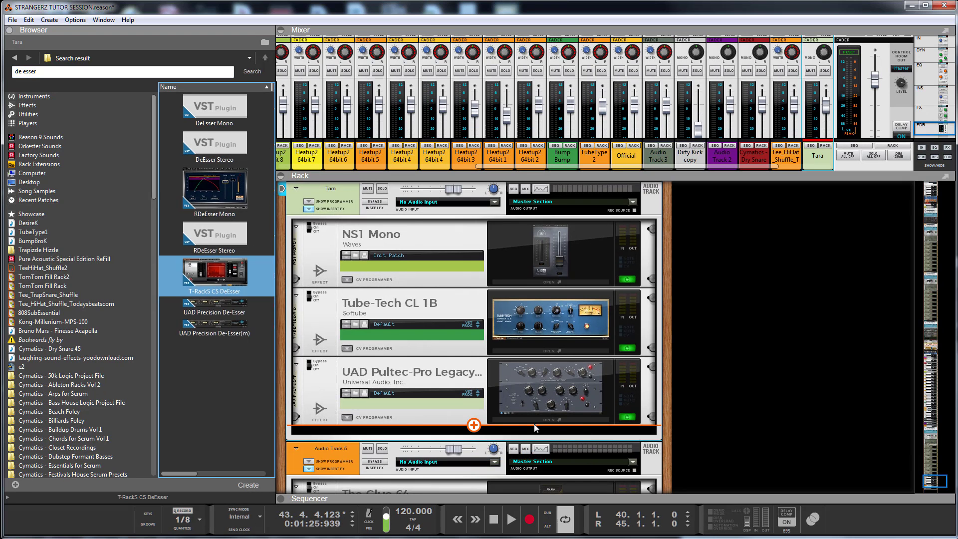
{"action": "left_click_drag", "start_coordinate": [534, 424], "coordinate": [534, 424]}
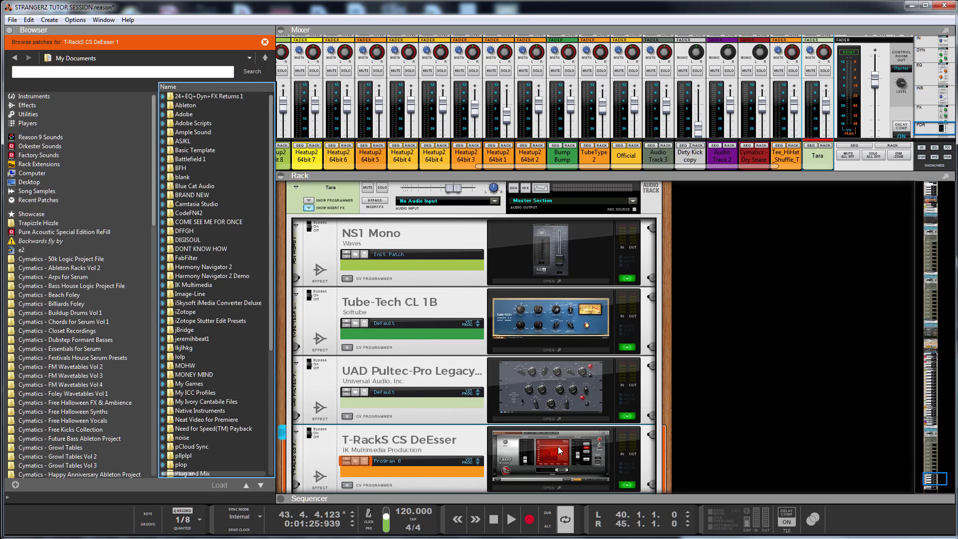
{"action": "left_click", "coordinate": [558, 446]}
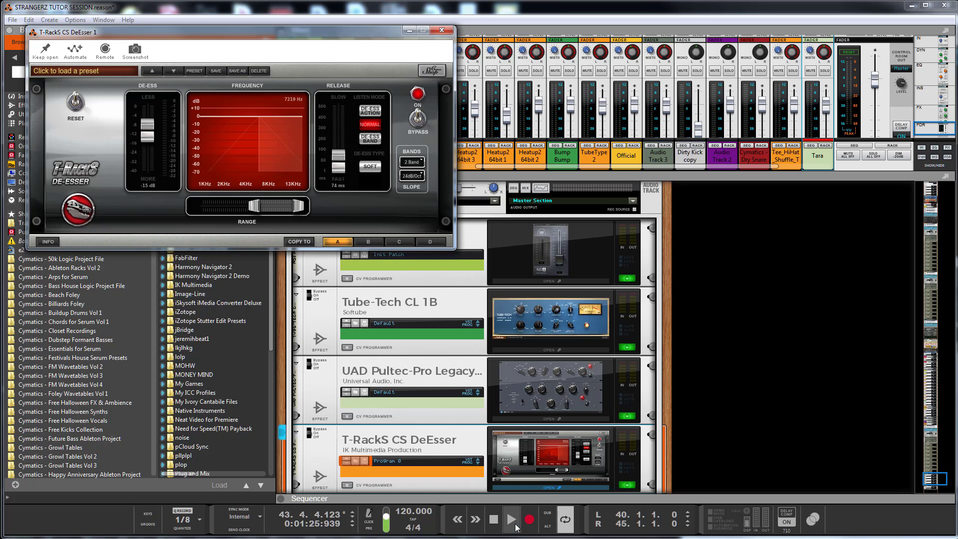
- Start playback and set the de-esser's de-ess level to -30 dB
{"action": "left_click", "coordinate": [511, 521]}
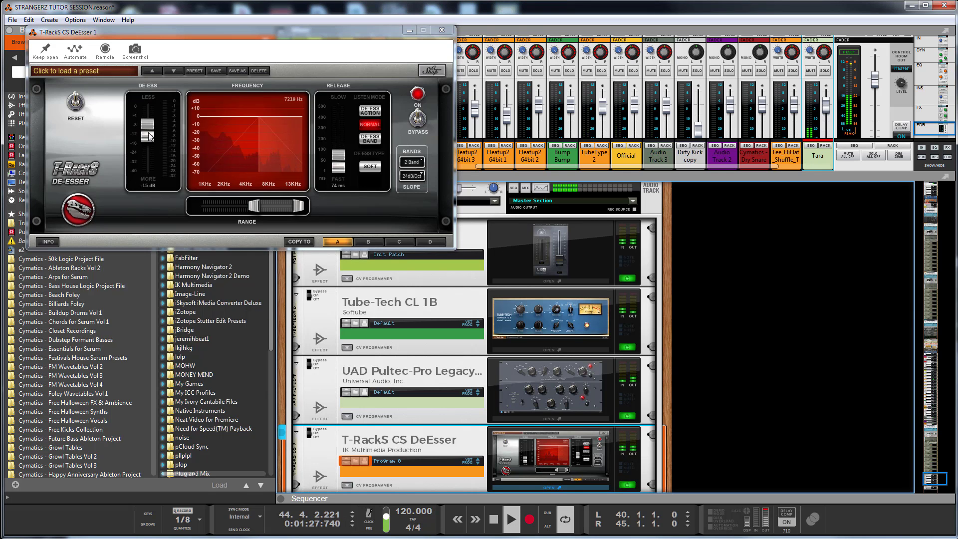
{"action": "left_click_drag", "start_coordinate": [148, 132], "coordinate": [152, 151]}
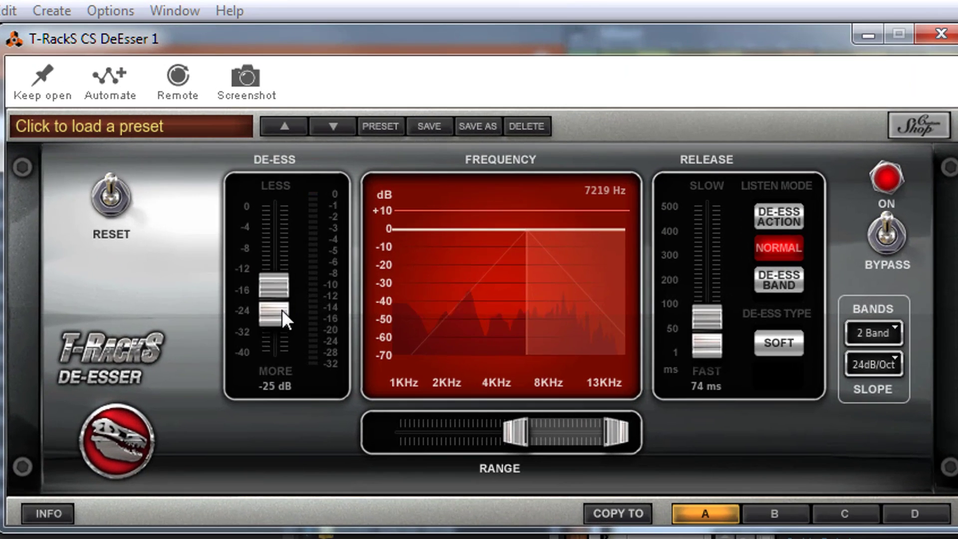
{"action": "left_click_drag", "start_coordinate": [282, 310], "coordinate": [285, 319]}
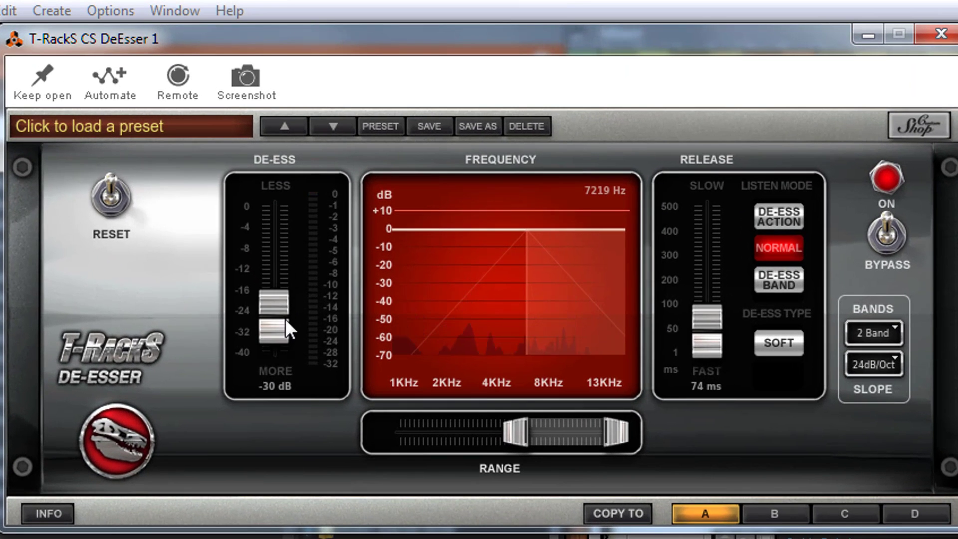
- Load the Female De-Ess preset in the de-esser and set its de-ess level to -24 dB
{"action": "left_click", "coordinate": [162, 124]}
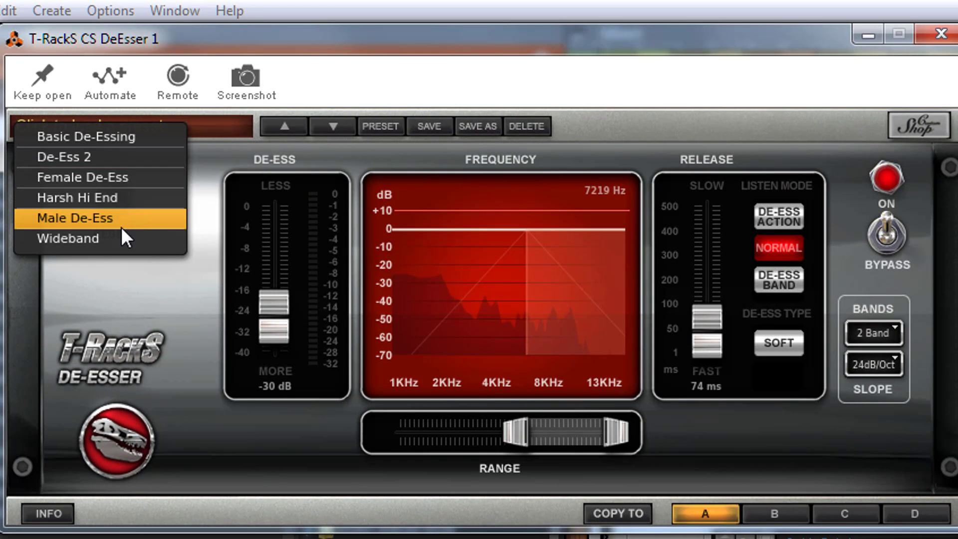
{"action": "left_click", "coordinate": [114, 178]}
{"action": "left_click_drag", "start_coordinate": [266, 276], "coordinate": [283, 315]}
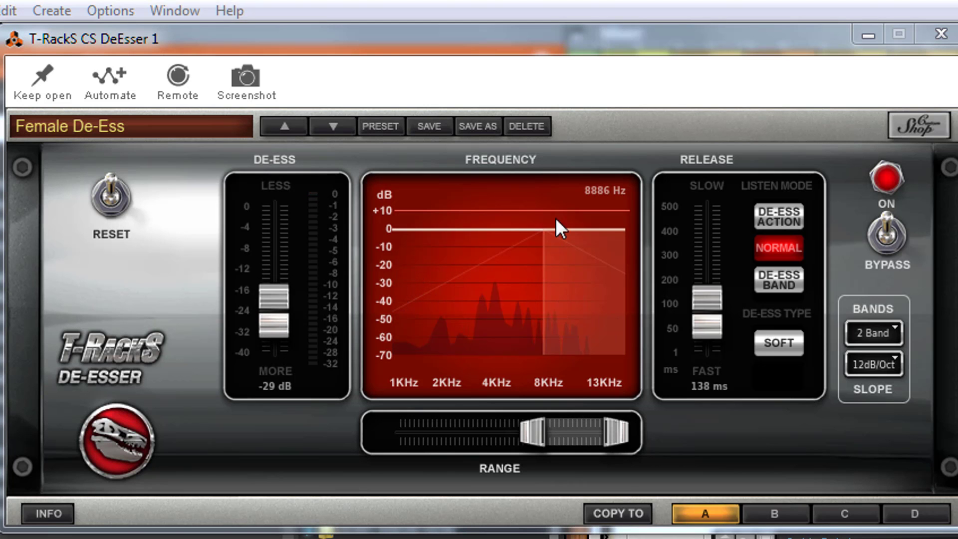
{"action": "left_click_drag", "start_coordinate": [281, 322], "coordinate": [283, 306]}
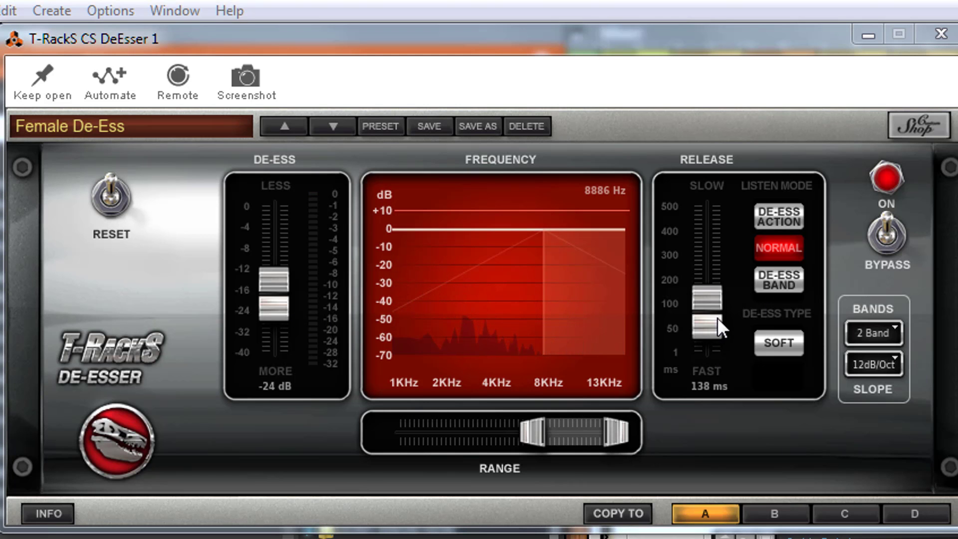
- Set the de-esser's release to 107 ms, range frequency to 7644 Hz and de-ess level to -25 dB
{"action": "left_click_drag", "start_coordinate": [708, 314], "coordinate": [712, 323]}
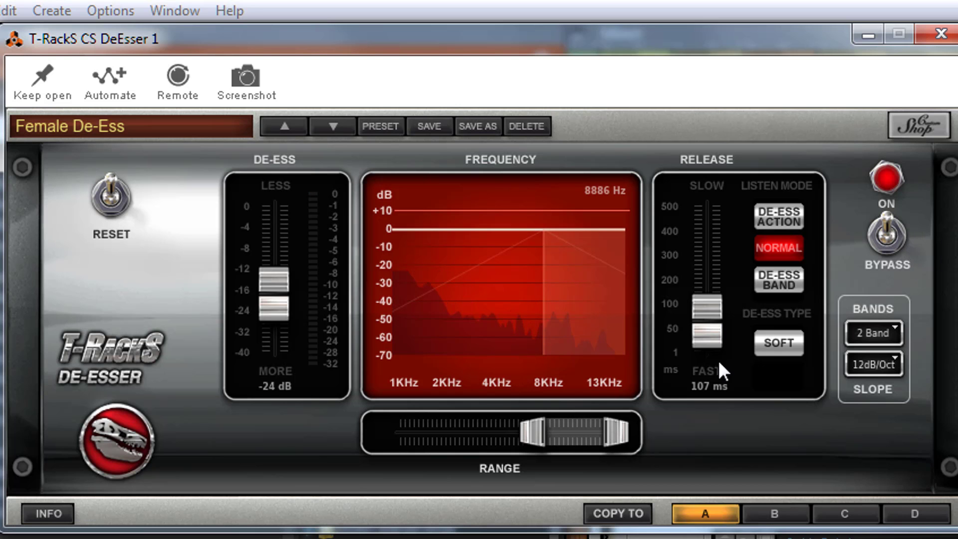
{"action": "left_click_drag", "start_coordinate": [542, 433], "coordinate": [531, 433]}
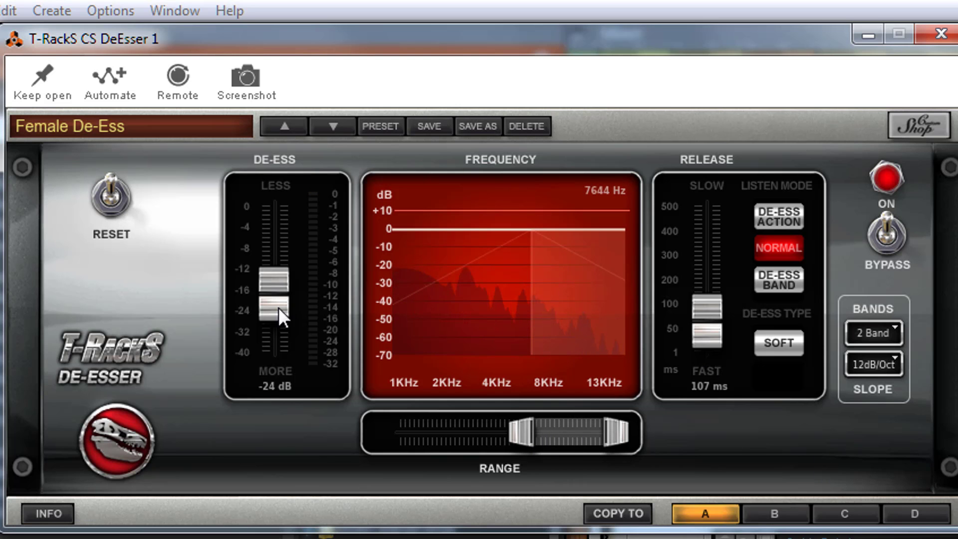
{"action": "left_click_drag", "start_coordinate": [274, 301], "coordinate": [272, 304]}
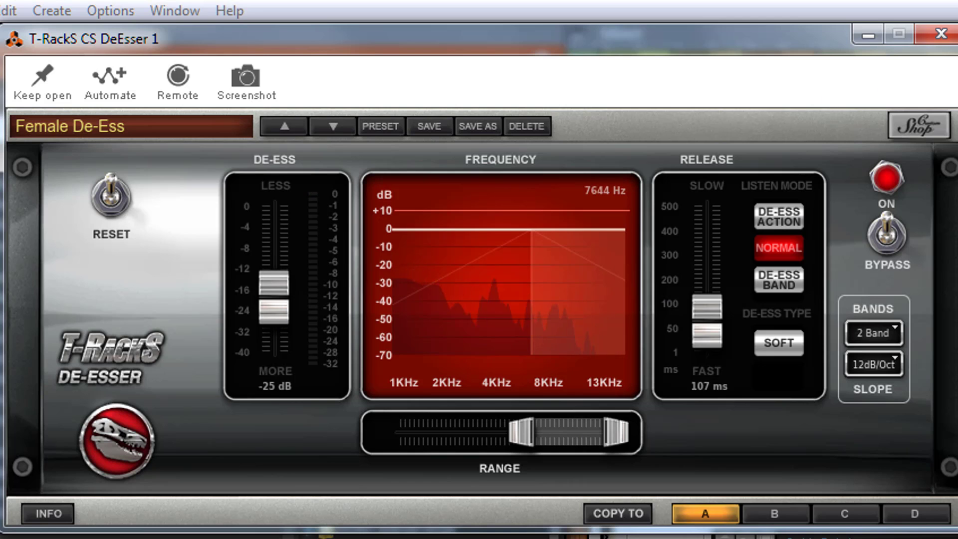
{"action": "left_click", "coordinate": [941, 33]}
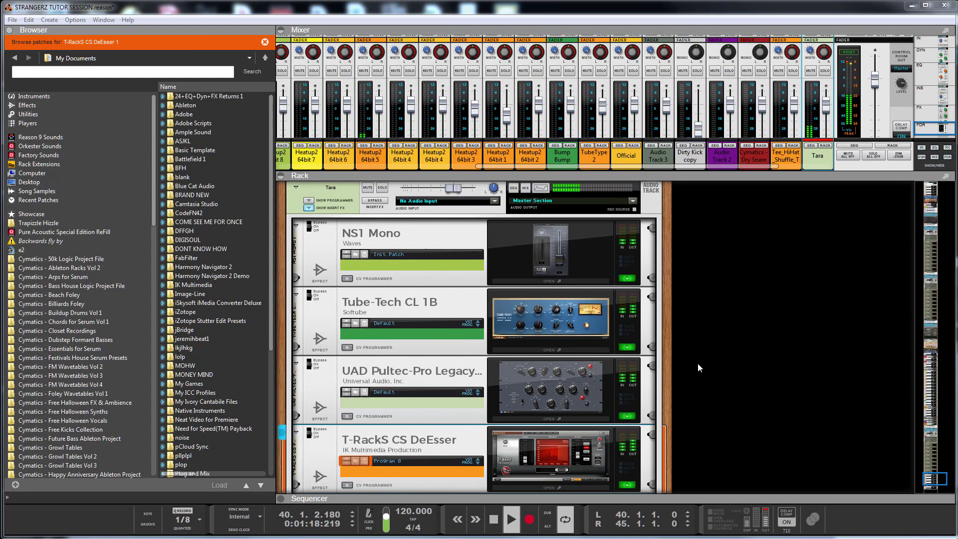
- Enlarge the mixer to review the Tara channel's dynamics and sends, and return to its rack devices
{"action": "left_click_drag", "start_coordinate": [672, 178], "coordinate": [671, 322]}
{"action": "scroll", "coordinate": [813, 219], "scroll_direction": "up", "scroll_amount": 15}
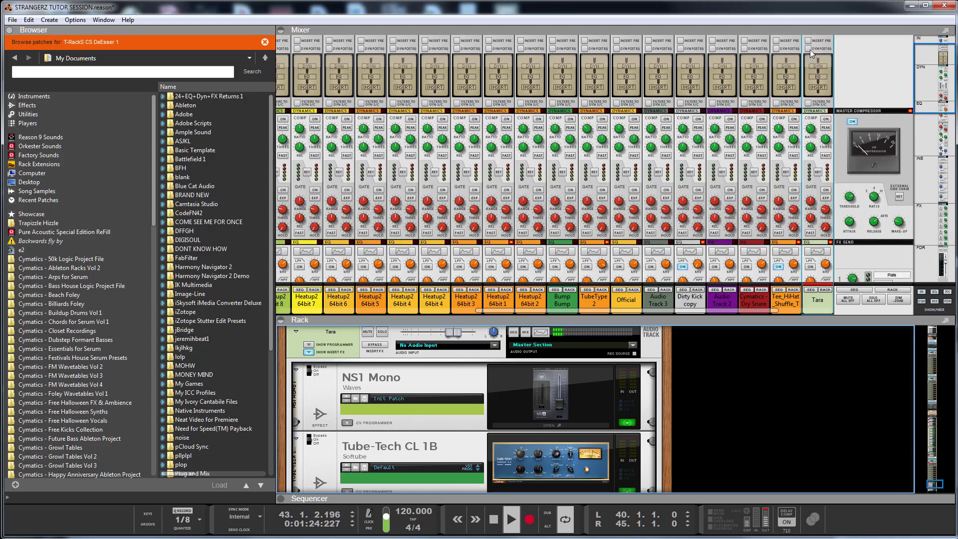
{"action": "scroll", "coordinate": [809, 50], "scroll_direction": "up", "scroll_amount": 3}
{"action": "scroll", "coordinate": [814, 59], "scroll_direction": "down", "scroll_amount": 15}
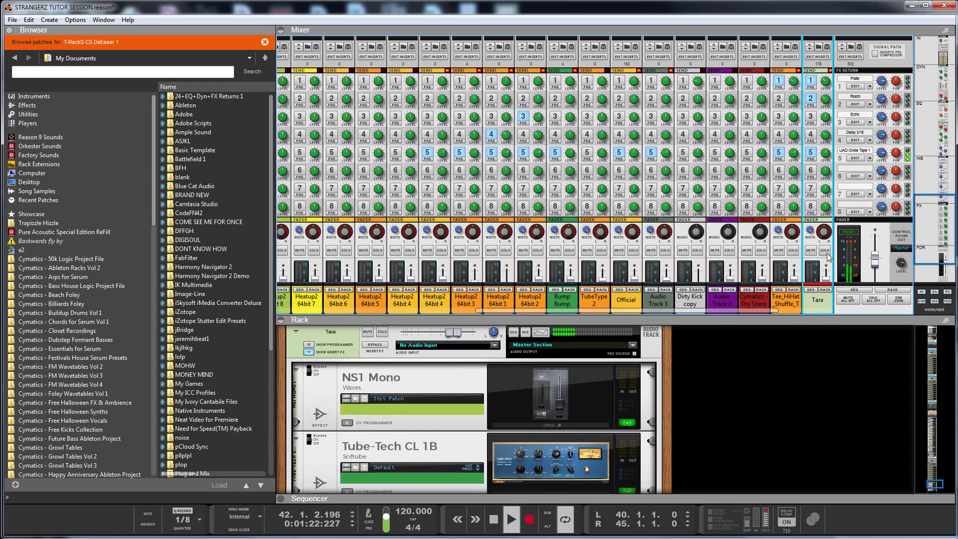
{"action": "left_click", "coordinate": [822, 295]}
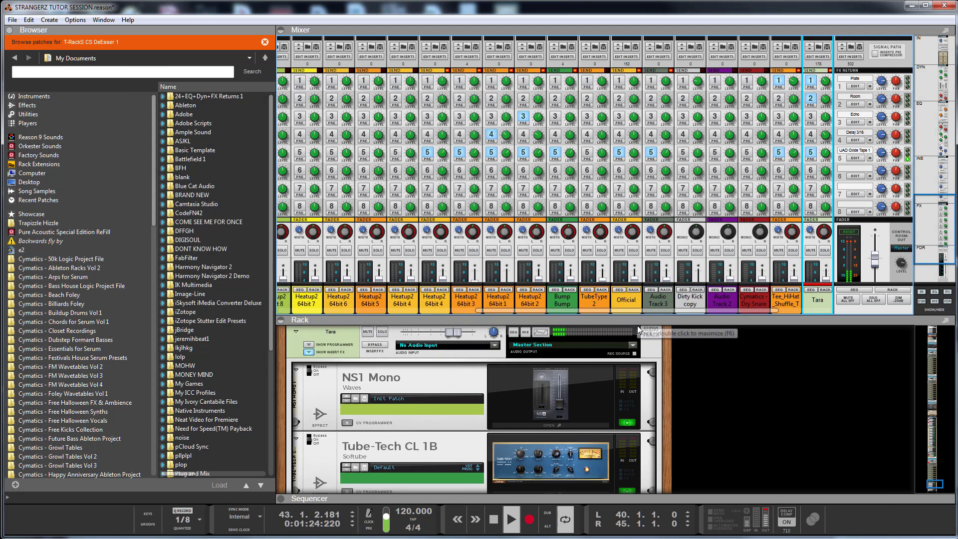
{"action": "scroll", "coordinate": [672, 158], "scroll_direction": "down", "scroll_amount": 1}
{"action": "left_click_drag", "start_coordinate": [673, 159], "coordinate": [675, 152]}
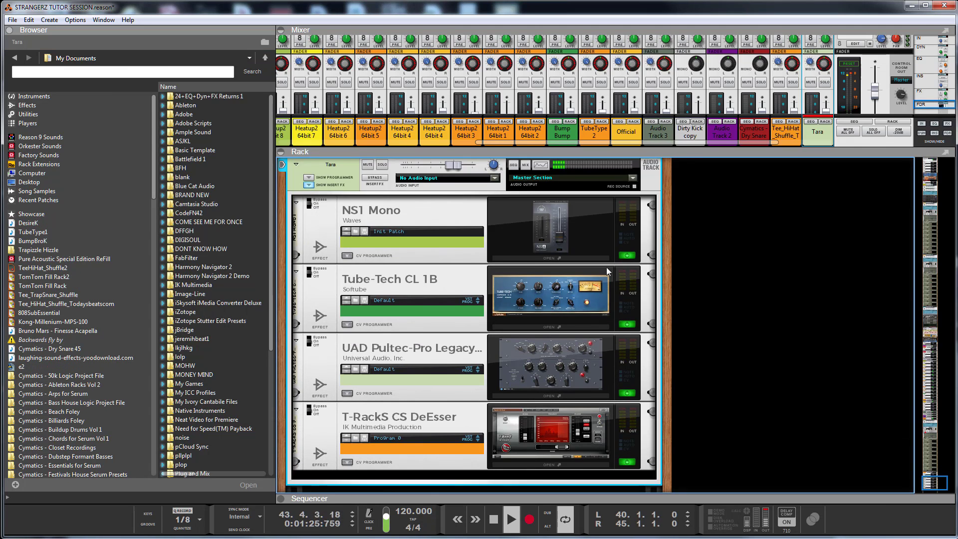
- Set the Tube-Tech CL 1B on Tara to a threshold of -31.5 dB and a gain of 11.2 dB
{"action": "left_click", "coordinate": [574, 286]}
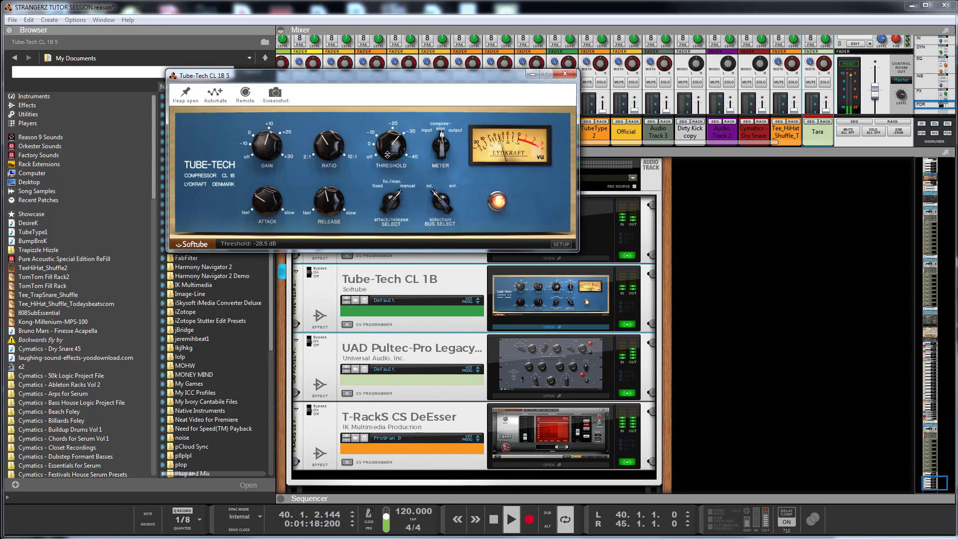
{"action": "left_click_drag", "start_coordinate": [387, 155], "coordinate": [386, 150]}
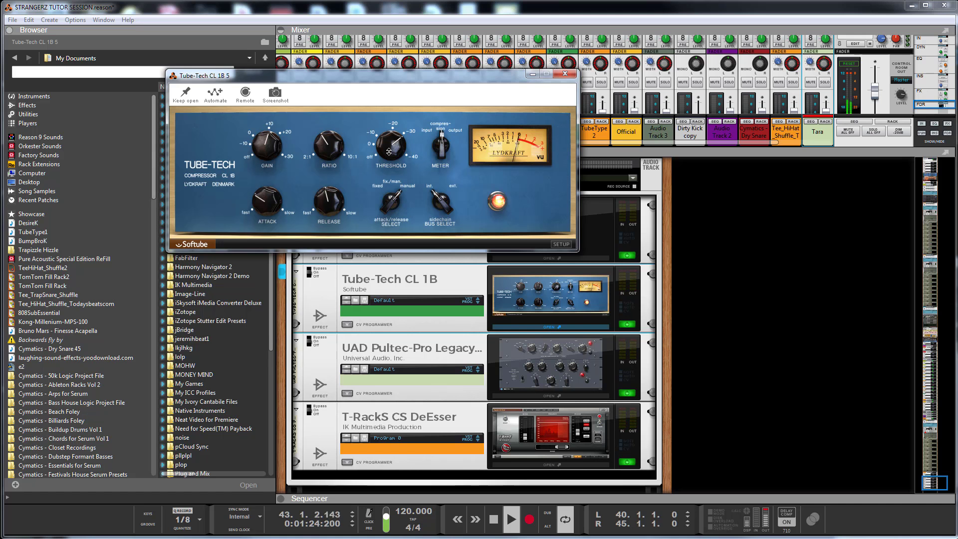
{"action": "left_click_drag", "start_coordinate": [389, 151], "coordinate": [390, 151]}
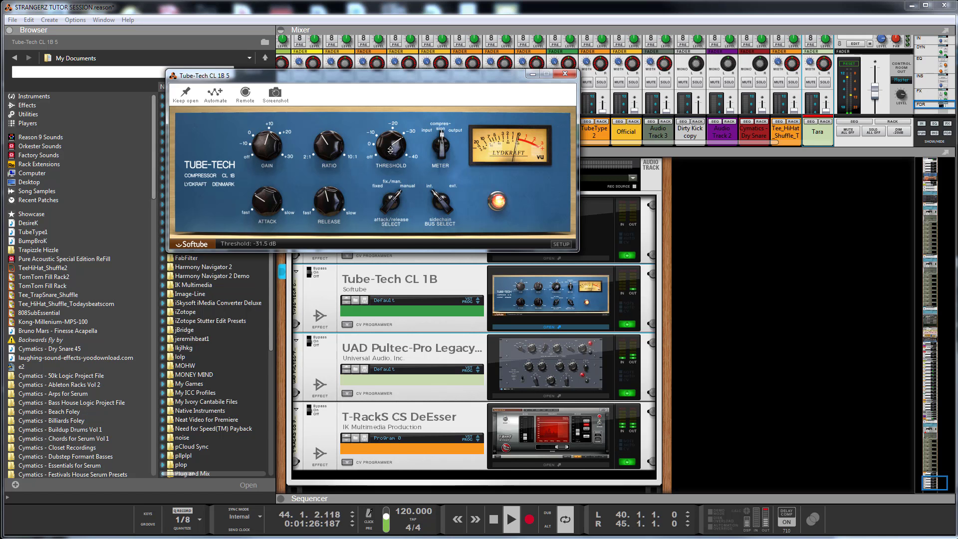
{"action": "left_click_drag", "start_coordinate": [268, 144], "coordinate": [267, 142]}
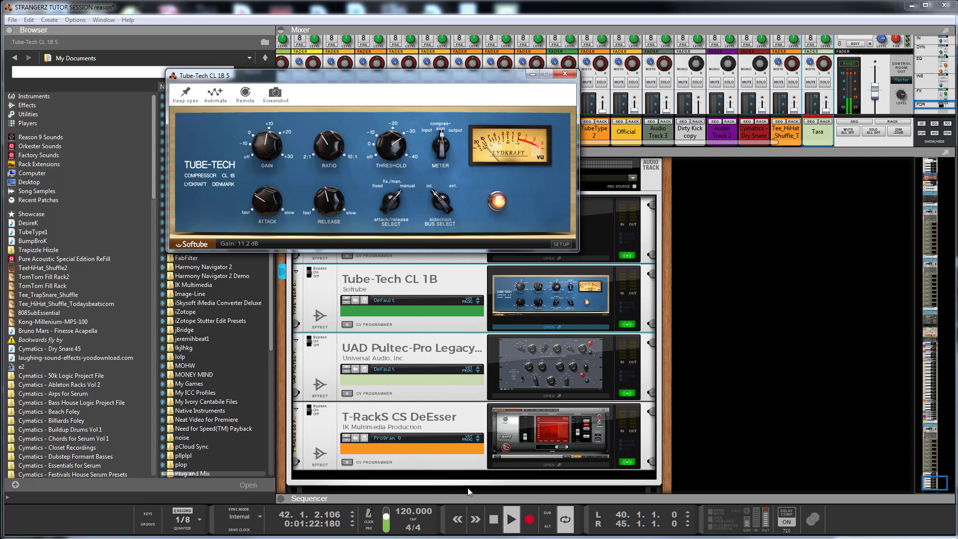
- Move the sequencer's loop start to bar 16, continue playback from there and close the Tube-Tech window
{"action": "left_click", "coordinate": [488, 377]}
{"action": "key", "text": "F7"}
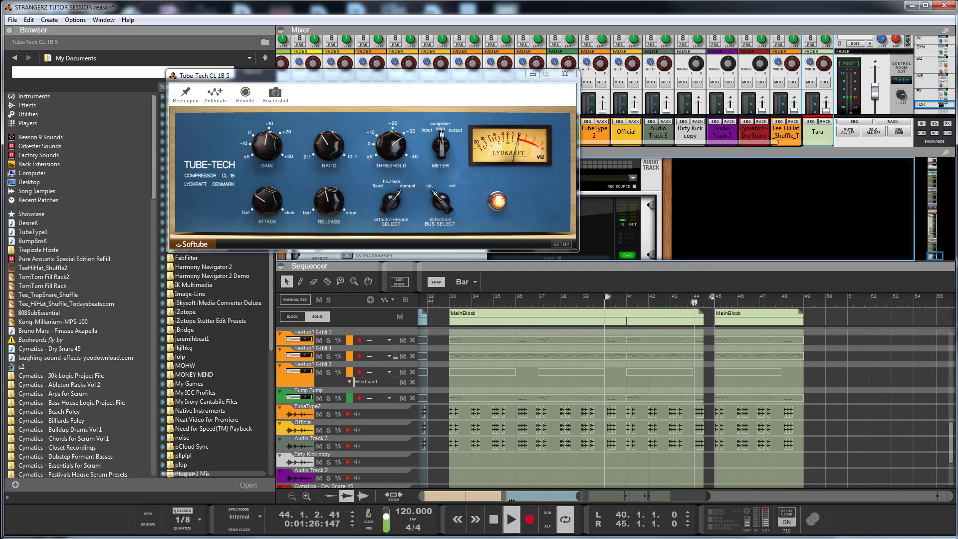
{"action": "scroll", "coordinate": [764, 308], "scroll_direction": "down", "scroll_amount": 2}
{"action": "left_click_drag", "start_coordinate": [766, 305], "coordinate": [473, 319]}
{"action": "key", "text": "KP_1"}
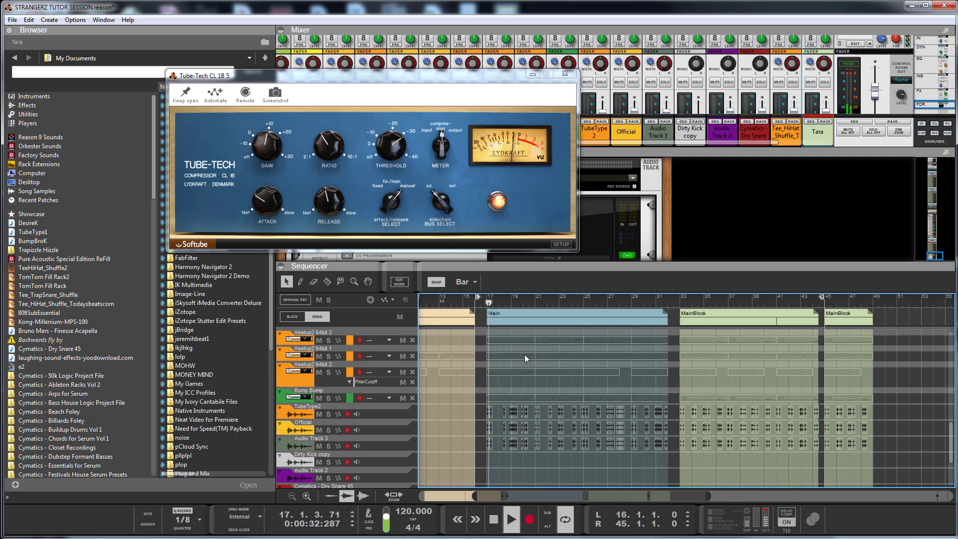
{"action": "left_click_drag", "start_coordinate": [524, 265], "coordinate": [524, 406]}
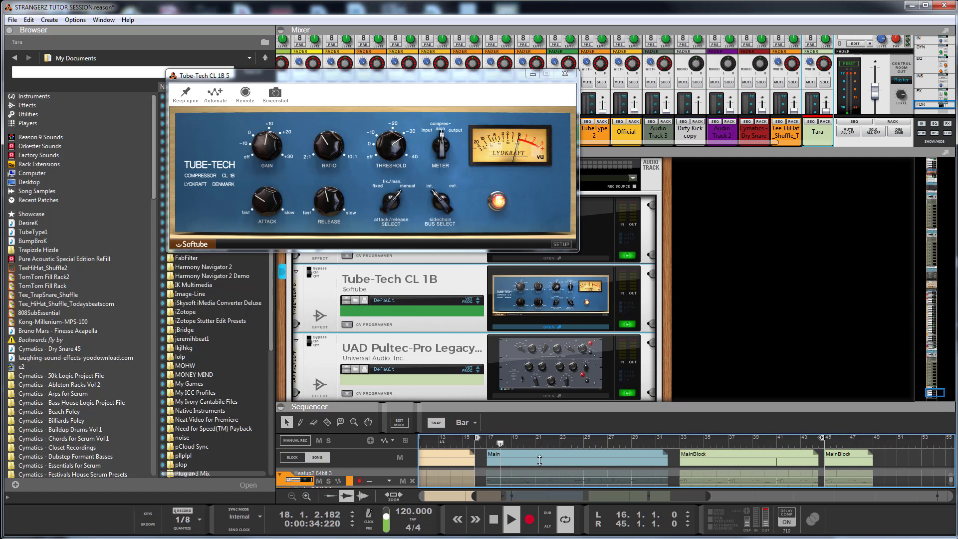
{"action": "left_click_drag", "start_coordinate": [494, 80], "coordinate": [723, 149]}
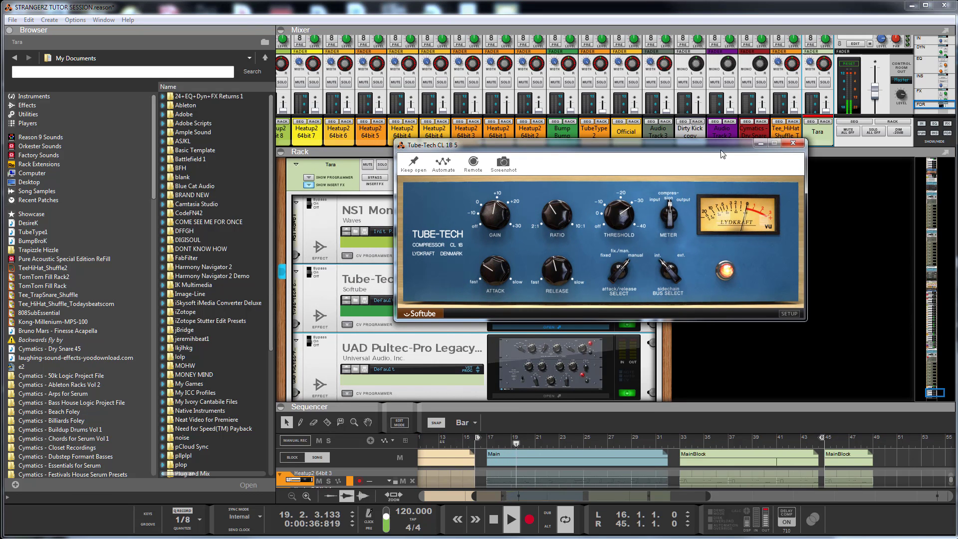
{"action": "left_click", "coordinate": [793, 145]}
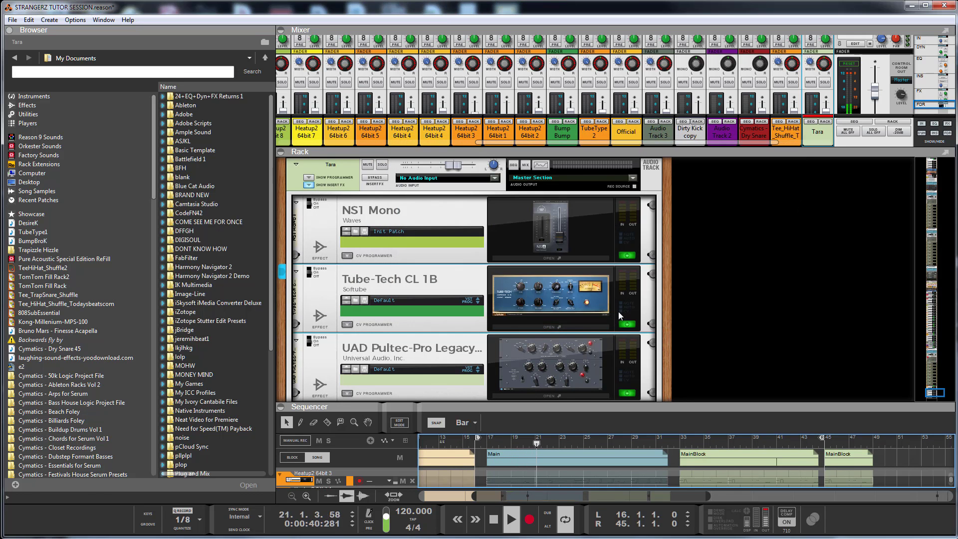
- Search the effects library for "exciter" as an addition to Tara's insert chain
{"action": "scroll", "coordinate": [604, 297], "scroll_direction": "down", "scroll_amount": 2}
{"action": "scroll", "coordinate": [604, 298], "scroll_direction": "down", "scroll_amount": 3}
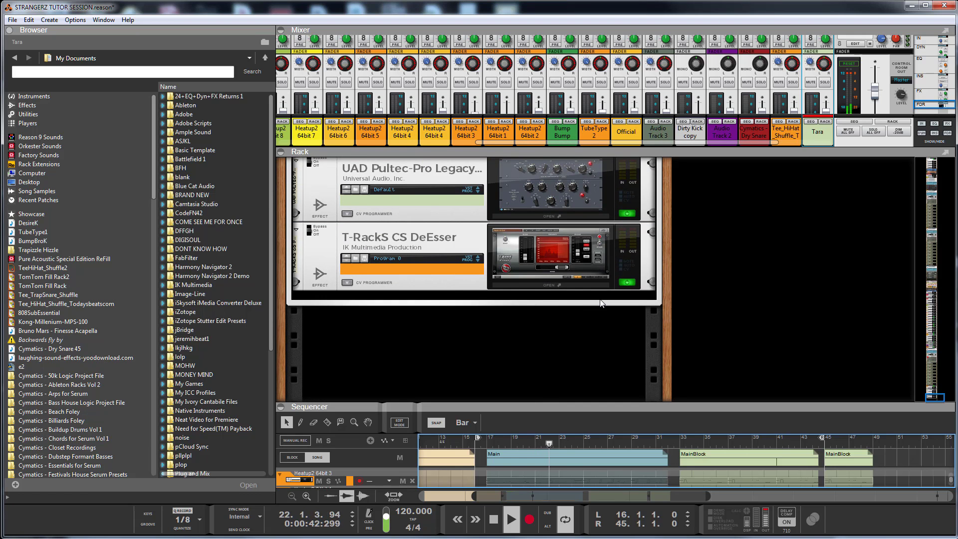
{"action": "scroll", "coordinate": [603, 298], "scroll_direction": "up", "scroll_amount": 2}
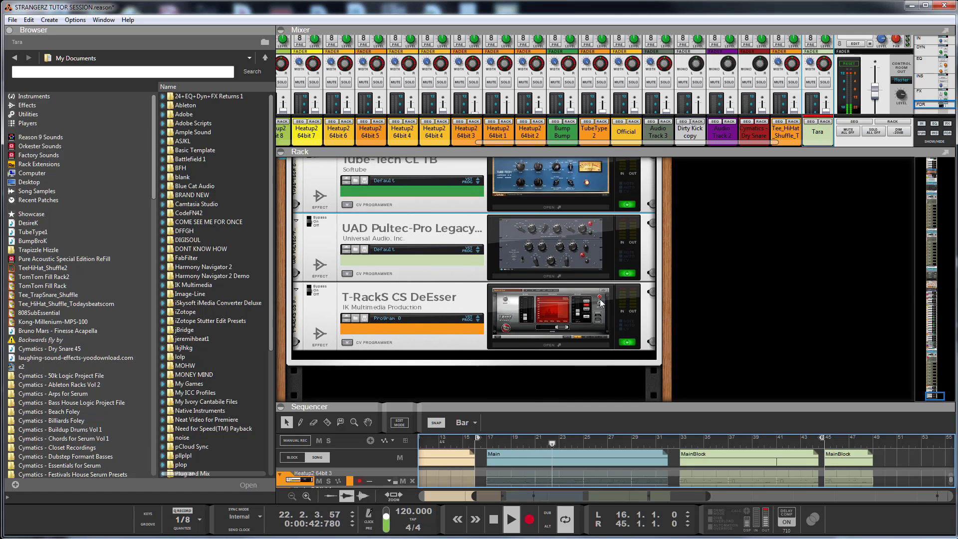
{"action": "left_click", "coordinate": [28, 105]}
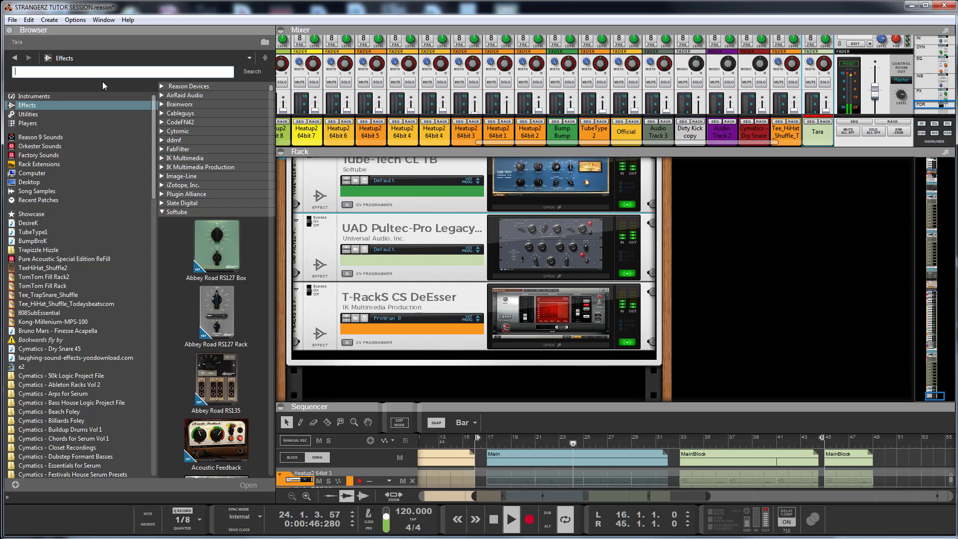
{"action": "type", "text": "exciter"}
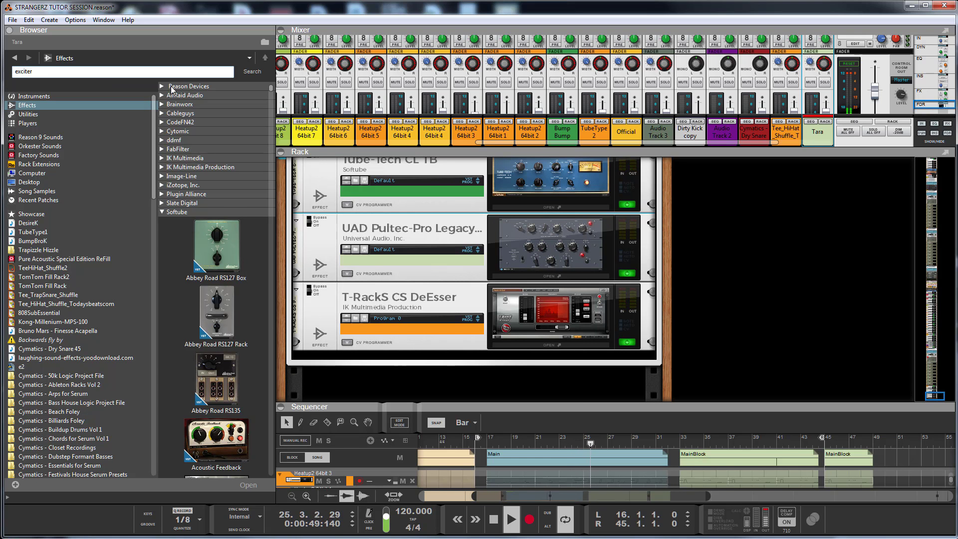
{"action": "key", "text": "Return"}
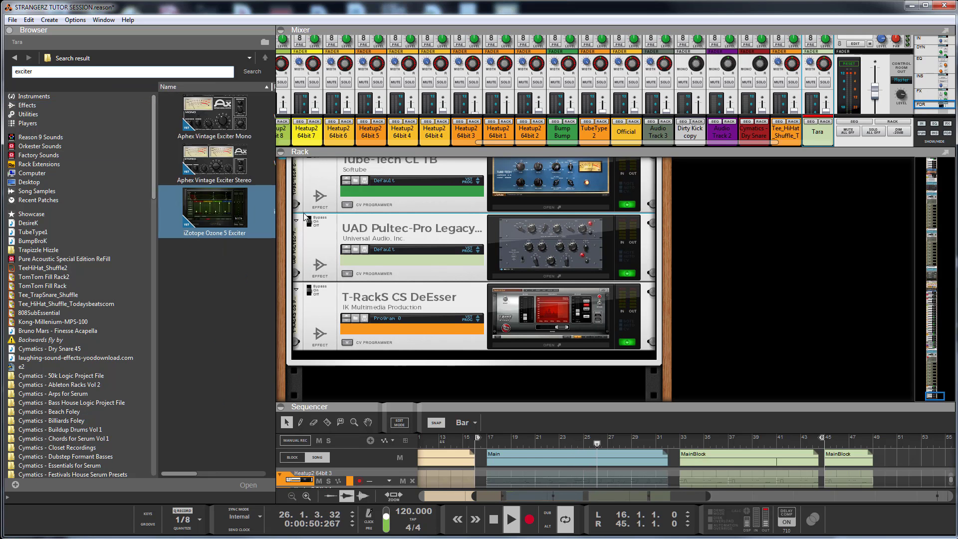
- Insert the Aphex Vintage Exciter Mono between the Pultec-Pro and the DeEsser on Tara, and place its open window over the rack
{"action": "left_click_drag", "start_coordinate": [220, 118], "coordinate": [473, 292]}
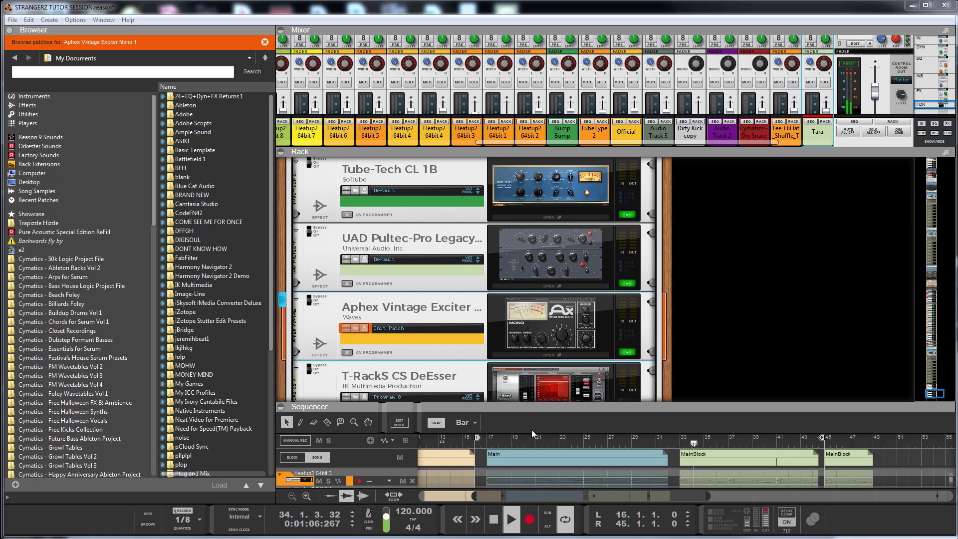
{"action": "left_click", "coordinate": [549, 355]}
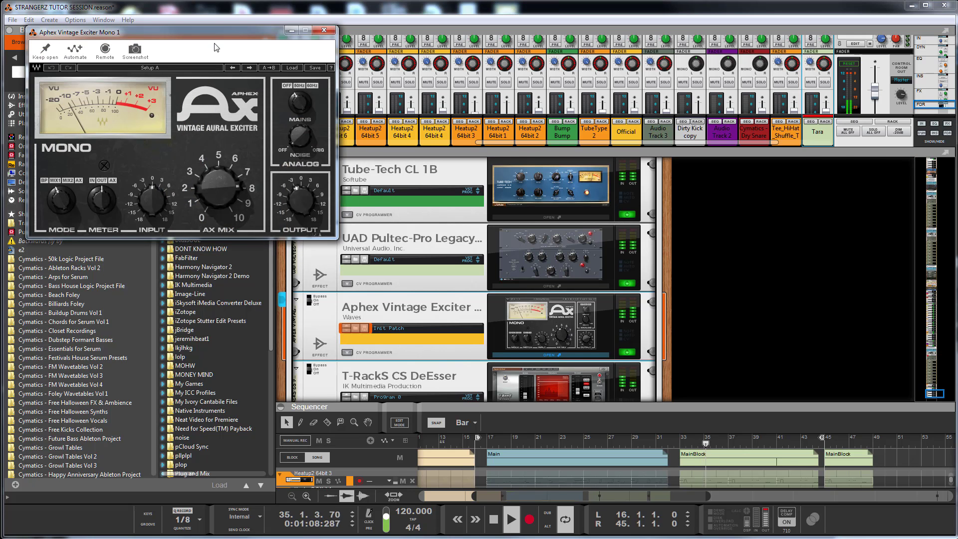
{"action": "left_click_drag", "start_coordinate": [215, 32], "coordinate": [691, 109]}
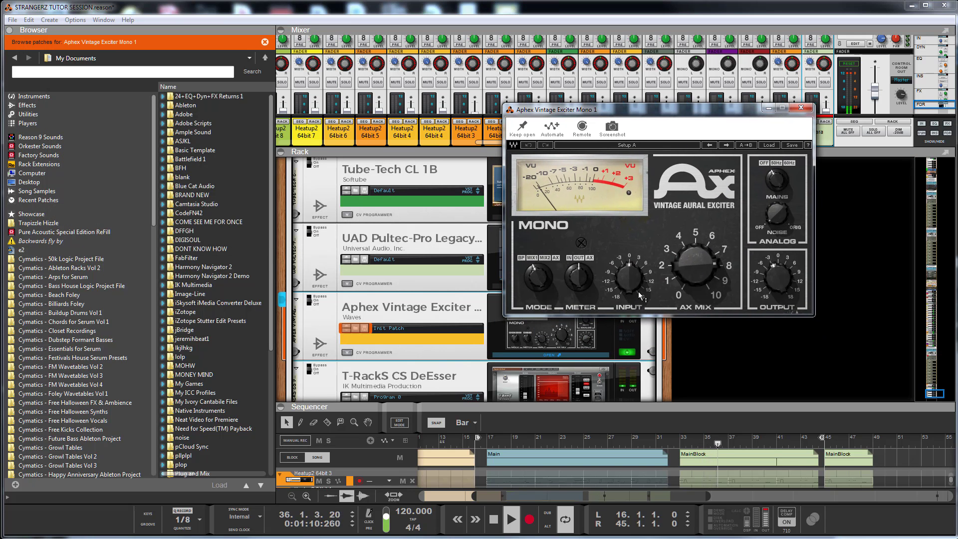
- Try AX Mix, output, input and analog noise adjustments on the mono exciter, and close its window
{"action": "left_click_drag", "start_coordinate": [695, 265], "coordinate": [696, 270]}
{"action": "left_click_drag", "start_coordinate": [778, 275], "coordinate": [778, 286]}
{"action": "left_click_drag", "start_coordinate": [770, 221], "coordinate": [770, 226]}
{"action": "left_click_drag", "start_coordinate": [623, 286], "coordinate": [622, 285]}
{"action": "left_click_drag", "start_coordinate": [695, 268], "coordinate": [692, 262]}
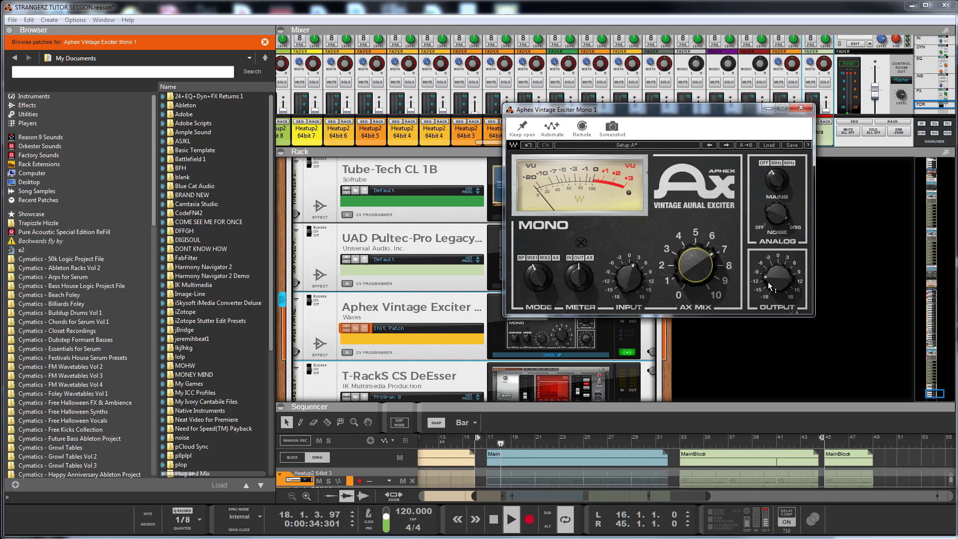
{"action": "left_click_drag", "start_coordinate": [776, 281], "coordinate": [767, 282]}
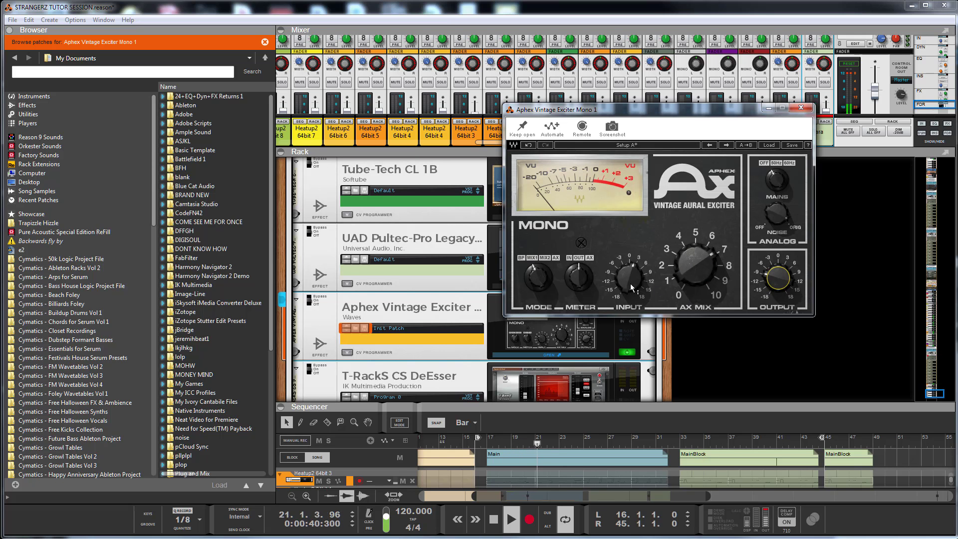
{"action": "left_click_drag", "start_coordinate": [697, 270], "coordinate": [696, 273]}
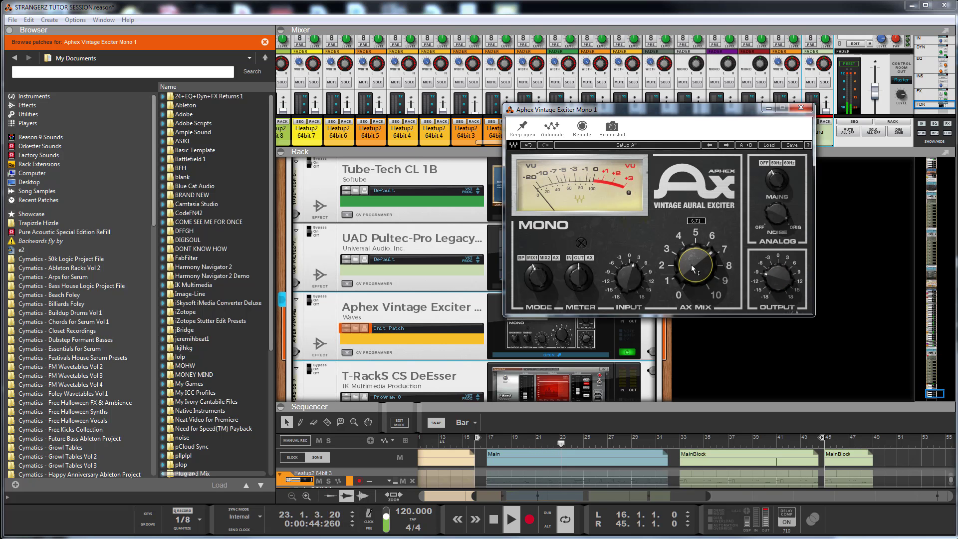
{"action": "left_click", "coordinate": [773, 181]}
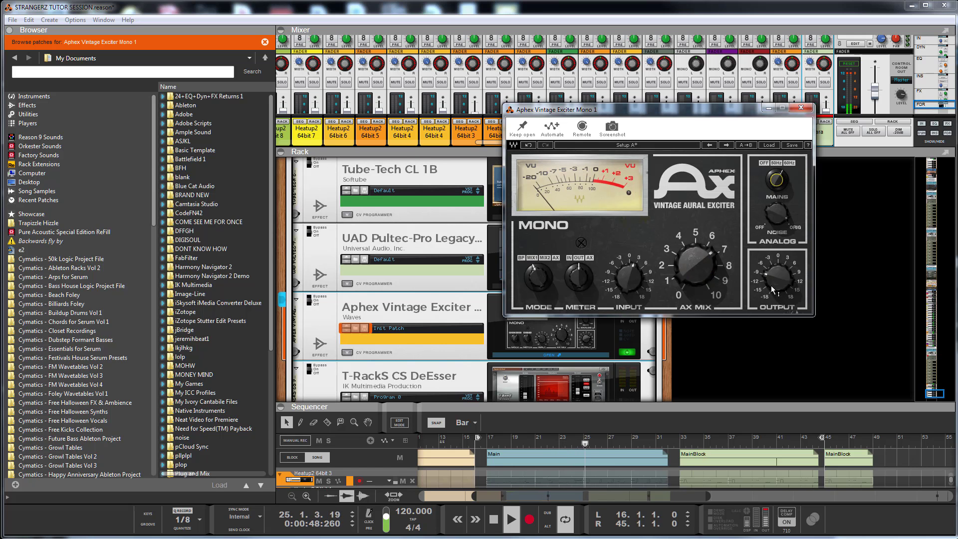
{"action": "mouse_move", "coordinate": [771, 287]}
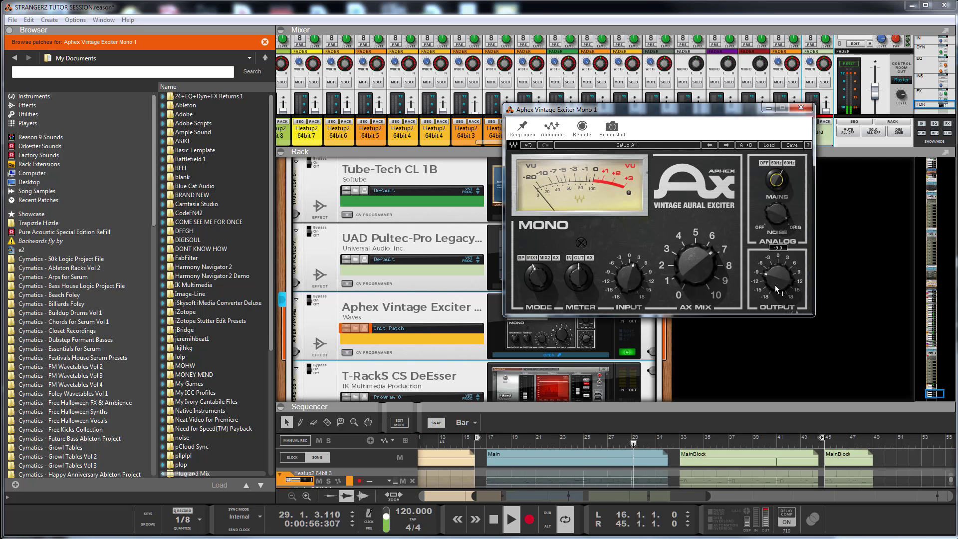
{"action": "left_click", "coordinate": [802, 109]}
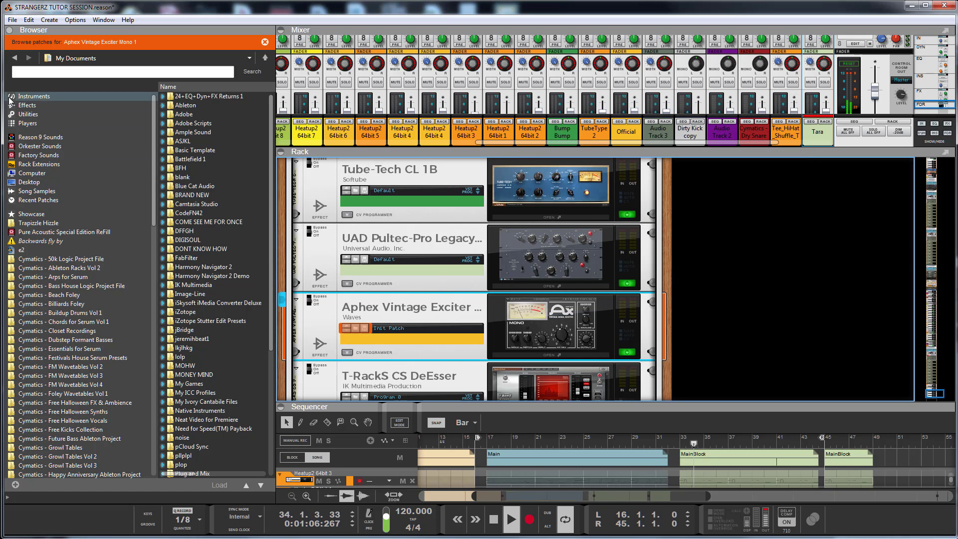
- Search the effects library for "exciter" and replace the mono exciter with the Aphex Vintage Exciter Stereo
{"action": "left_click", "coordinate": [35, 106]}
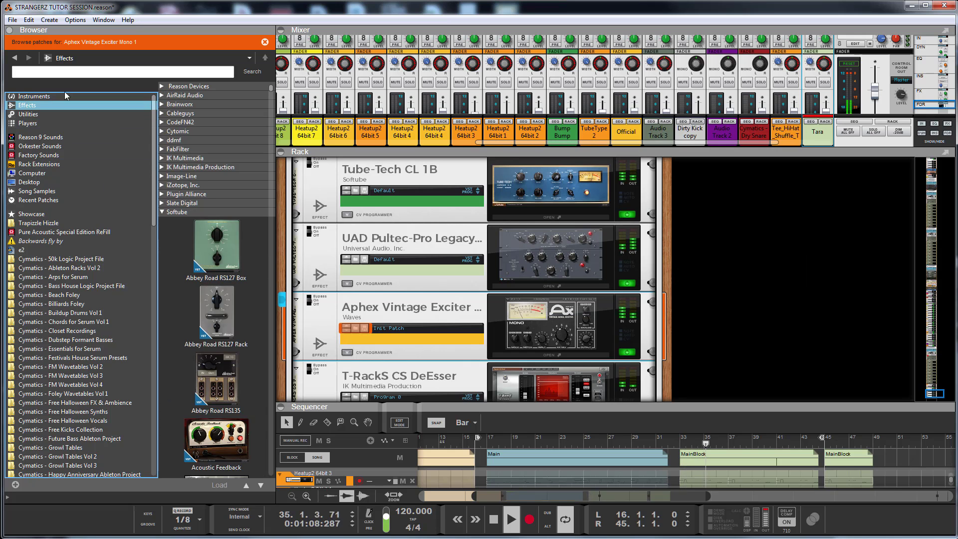
{"action": "left_click", "coordinate": [73, 73]}
{"action": "type", "text": "eciter"}
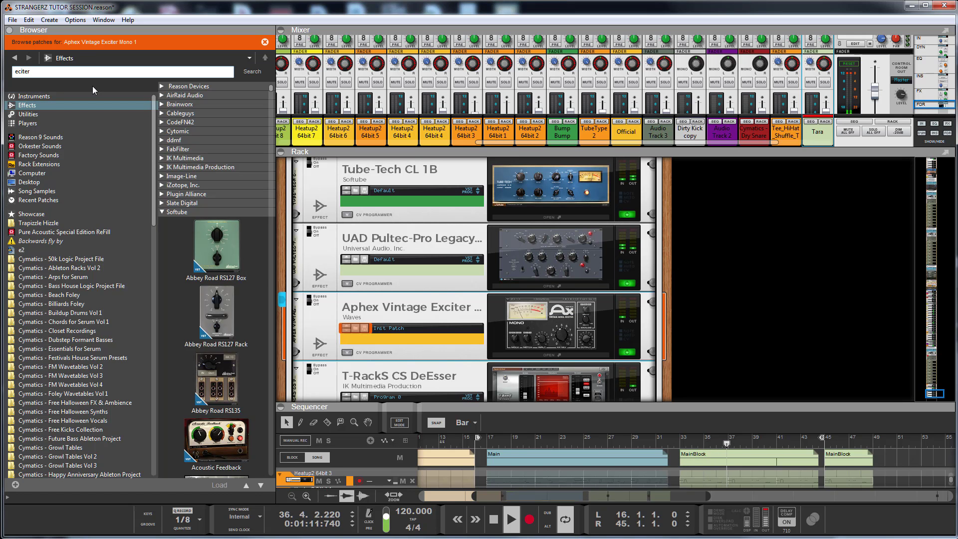
{"action": "key", "text": "Return"}
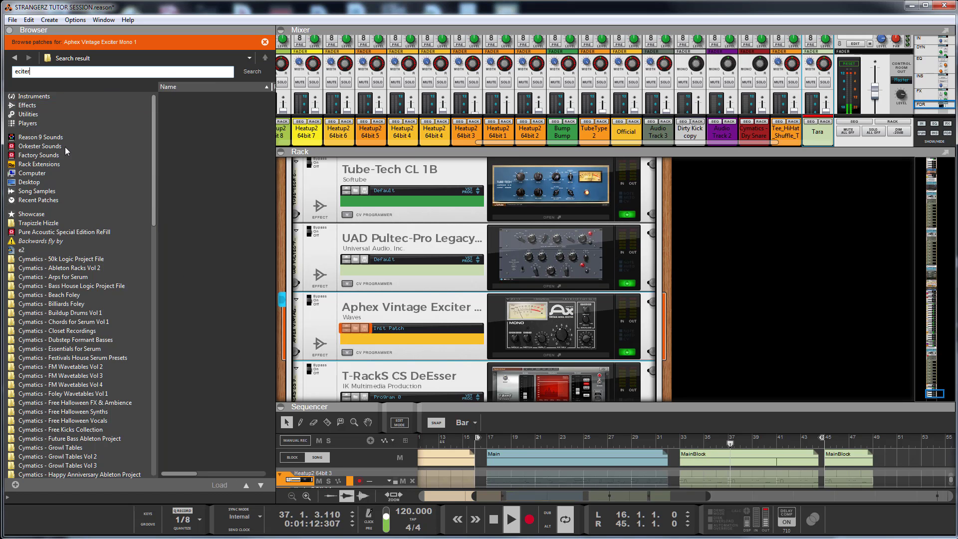
{"action": "left_click", "coordinate": [29, 106]}
{"action": "type", "text": "exciter"}
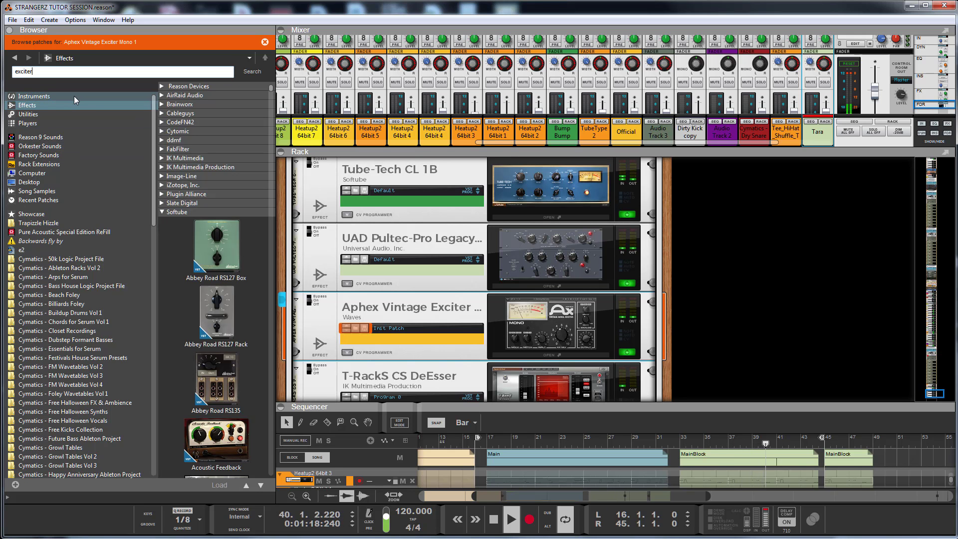
{"action": "key", "text": "Return"}
{"action": "left_click_drag", "start_coordinate": [214, 164], "coordinate": [552, 327]}
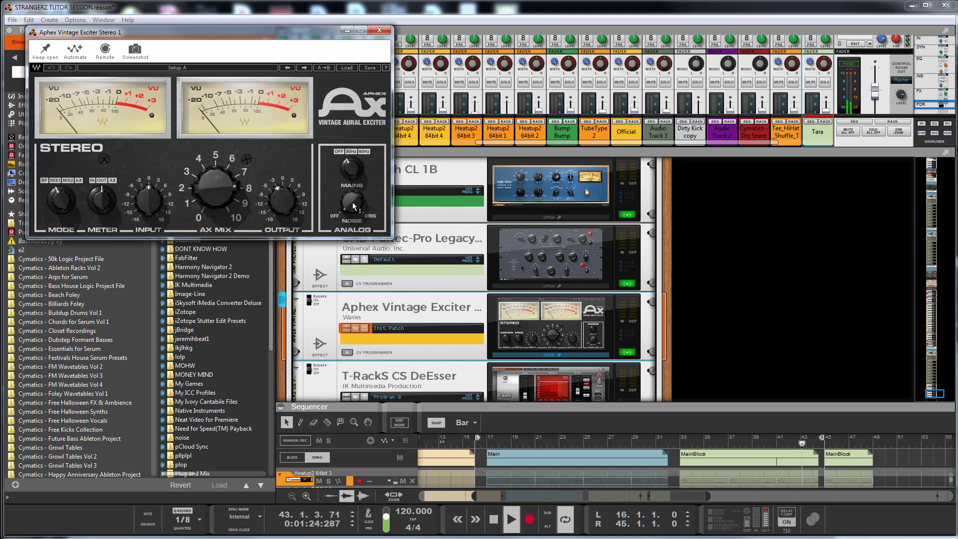
- Adjust the analog noise and AX Mix of the stereo exciter, and set its input to 1.0
{"action": "mouse_move", "coordinate": [351, 210]}
{"action": "left_click_drag", "start_coordinate": [351, 210], "coordinate": [351, 197]}
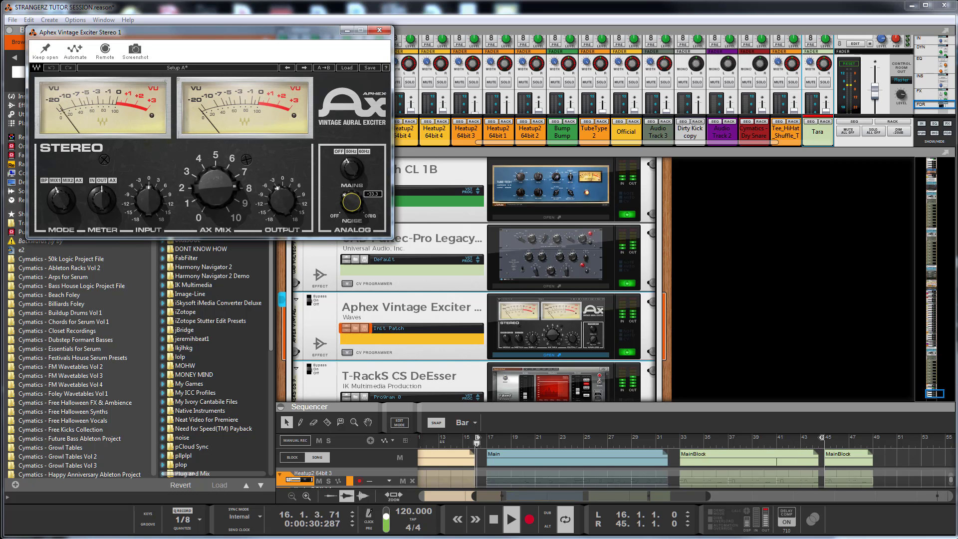
{"action": "left_click_drag", "start_coordinate": [216, 200], "coordinate": [216, 209]}
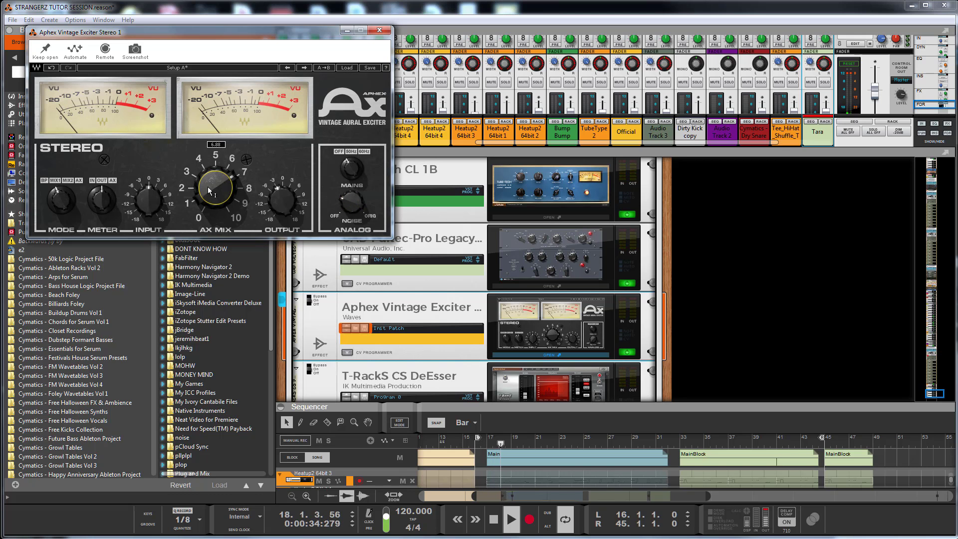
{"action": "left_click", "coordinate": [149, 200]}
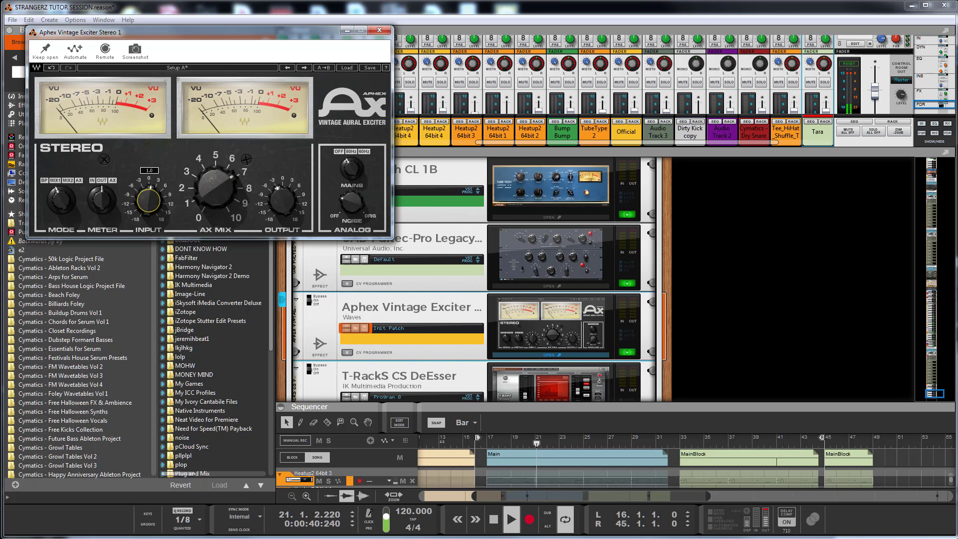
- Lower the stereo exciter's output to about -5.0 and close its window
{"action": "left_click", "coordinate": [278, 205]}
{"action": "left_click_drag", "start_coordinate": [278, 205], "coordinate": [379, 205]}
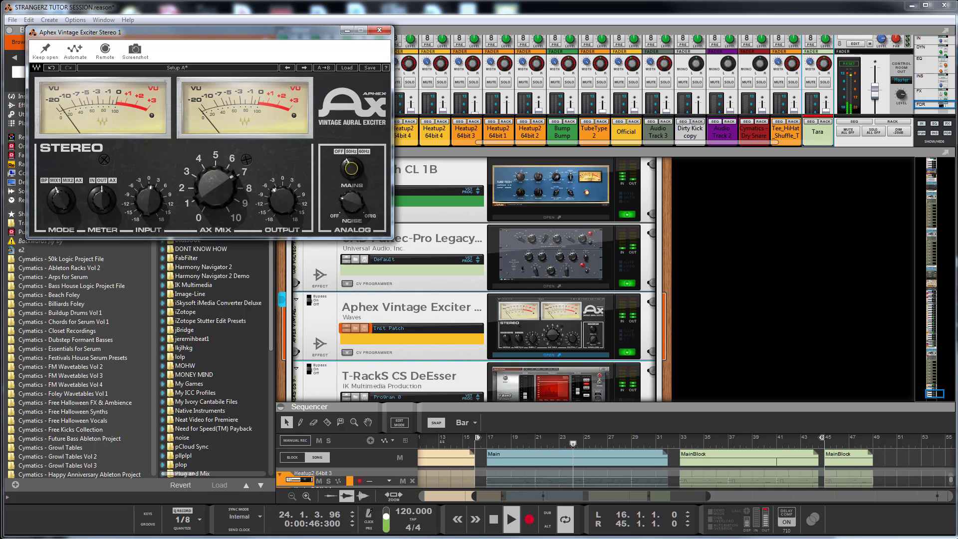
{"action": "scroll", "coordinate": [277, 199], "scroll_direction": "down", "scroll_amount": 3}
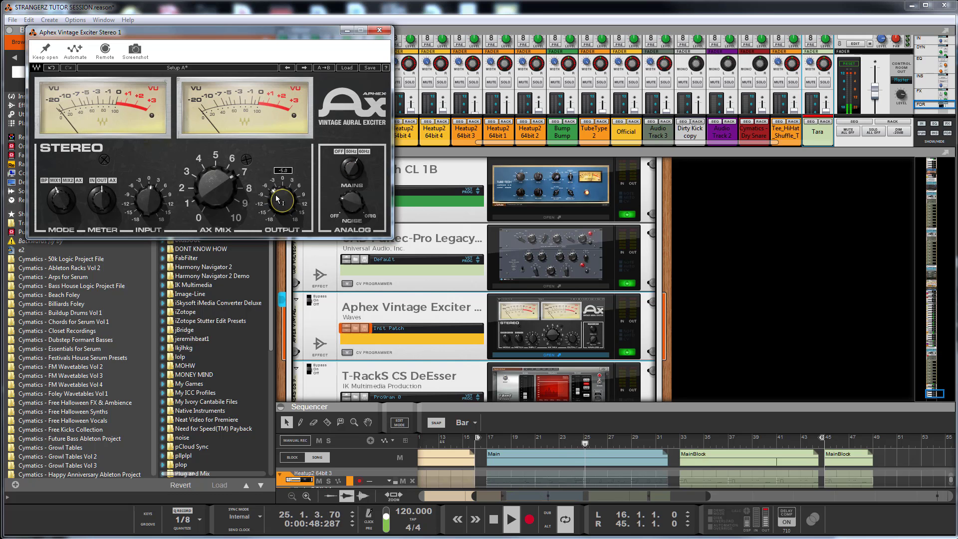
{"action": "scroll", "coordinate": [282, 200], "scroll_direction": "down", "scroll_amount": 4}
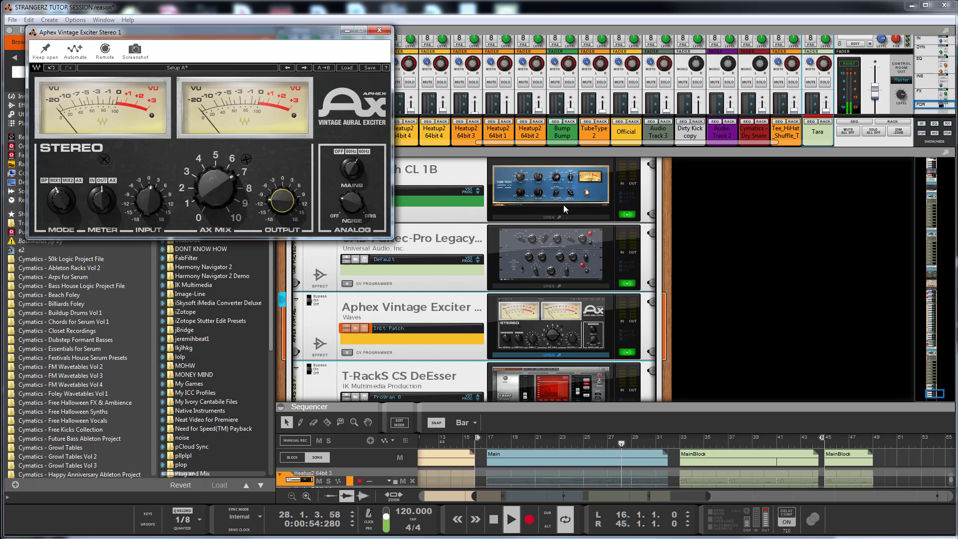
{"action": "left_click", "coordinate": [380, 32]}
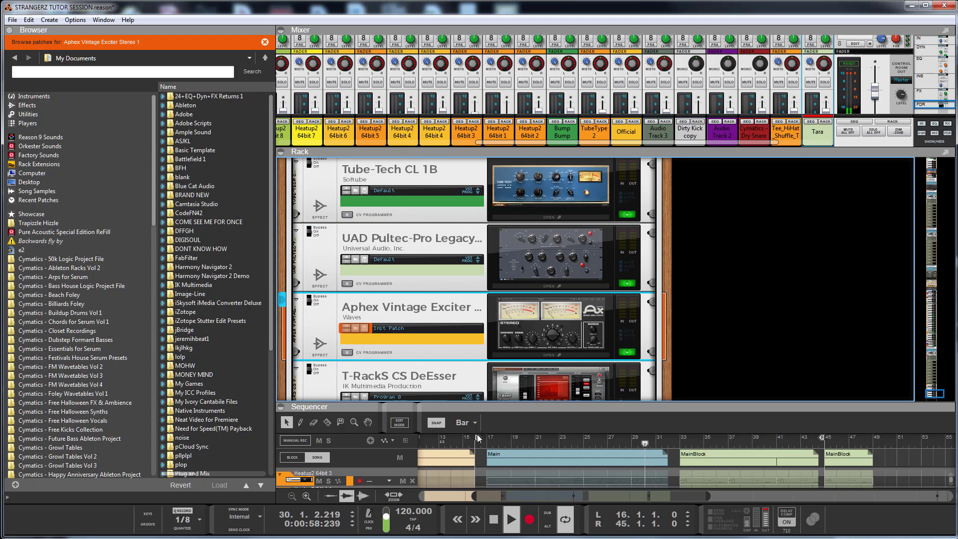
- Move the sequencer's loop start to bar 32 and briefly open the Pultec-Pro EQ to check its settings
{"action": "left_click_drag", "start_coordinate": [477, 441], "coordinate": [574, 440]}
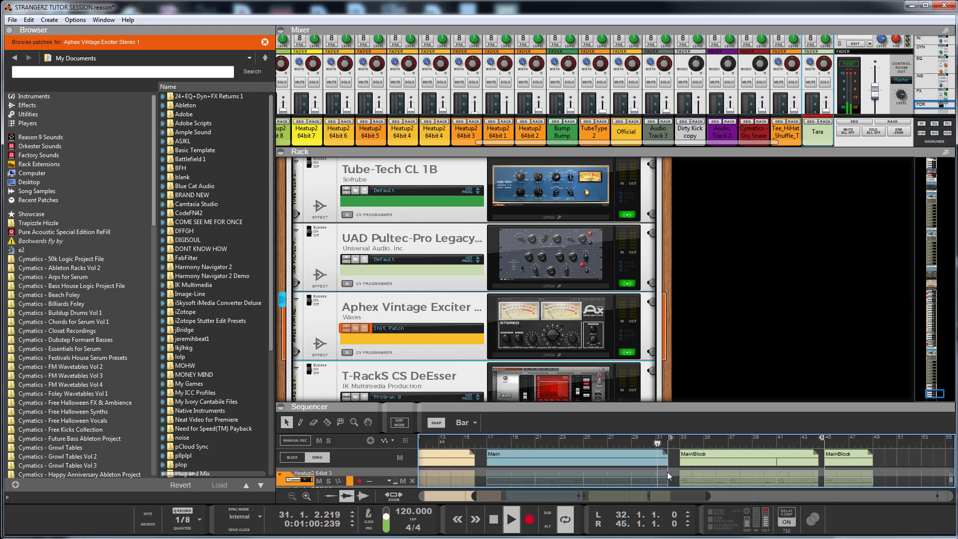
{"action": "left_click", "coordinate": [559, 260]}
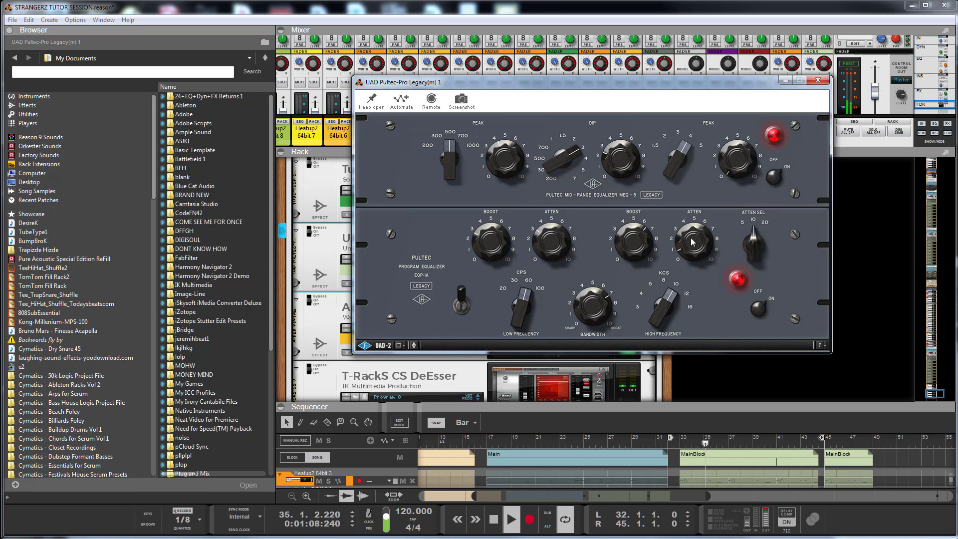
{"action": "left_click", "coordinate": [818, 79]}
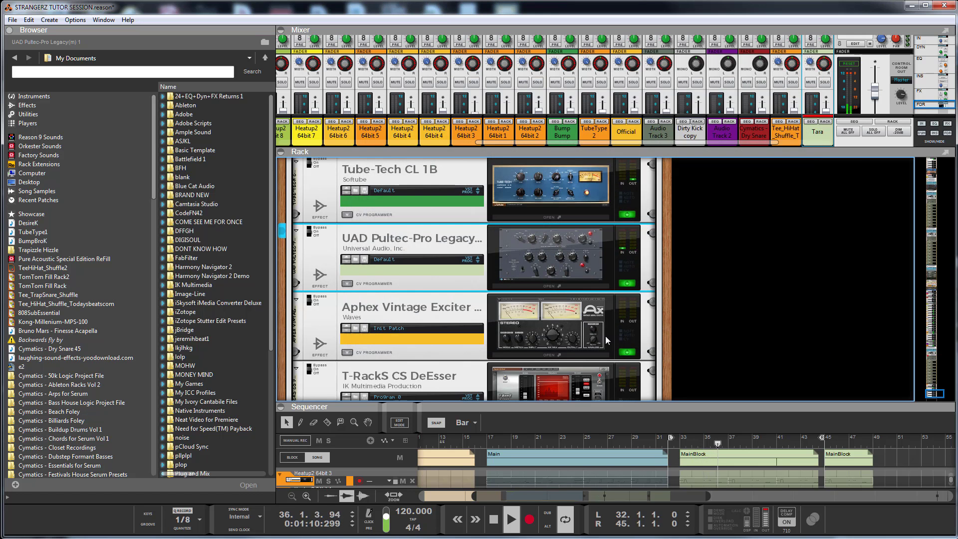
- Set the Tube-Tech CL 1B on Tara to a gain of 14.2 dB and a threshold of about -26 dB, and check its release
{"action": "left_click", "coordinate": [549, 192]}
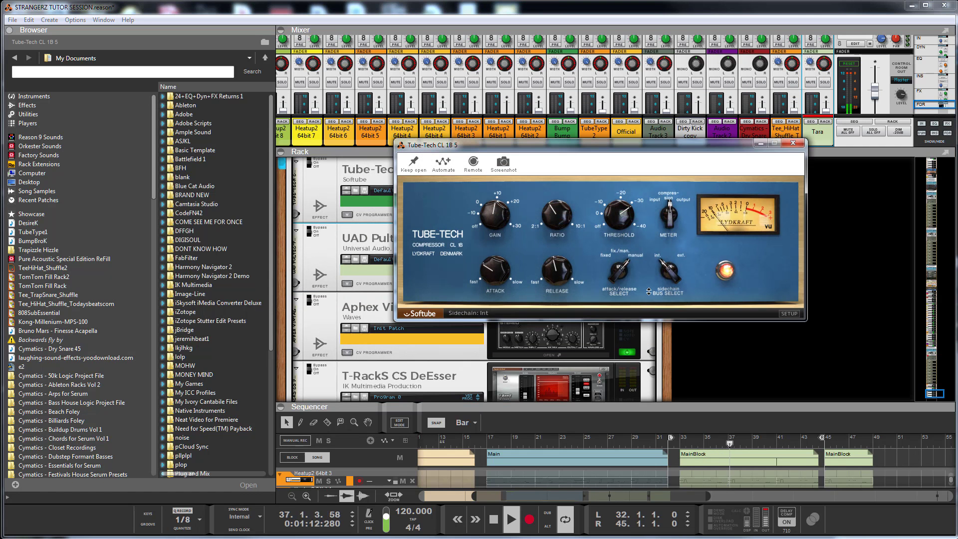
{"action": "left_click_drag", "start_coordinate": [493, 209], "coordinate": [493, 206]}
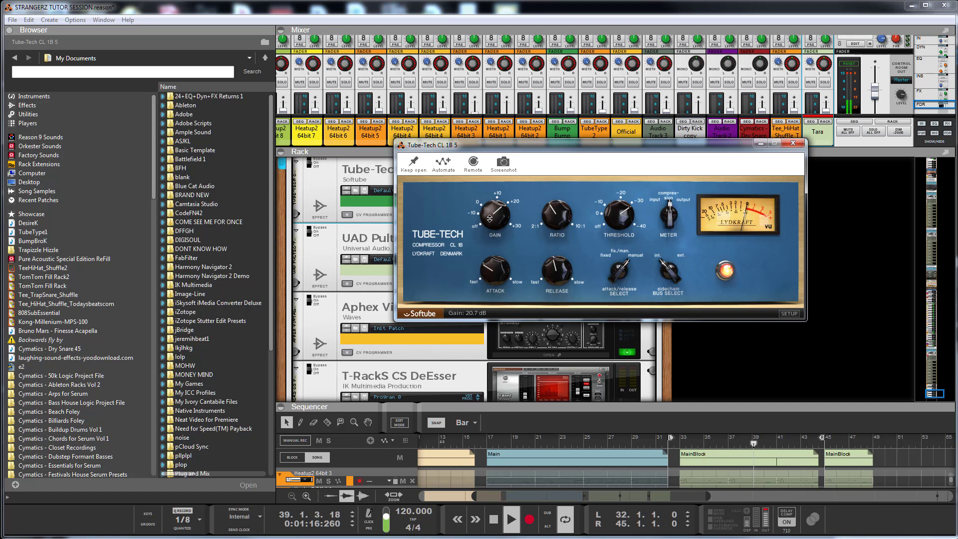
{"action": "left_click_drag", "start_coordinate": [488, 210], "coordinate": [491, 215]}
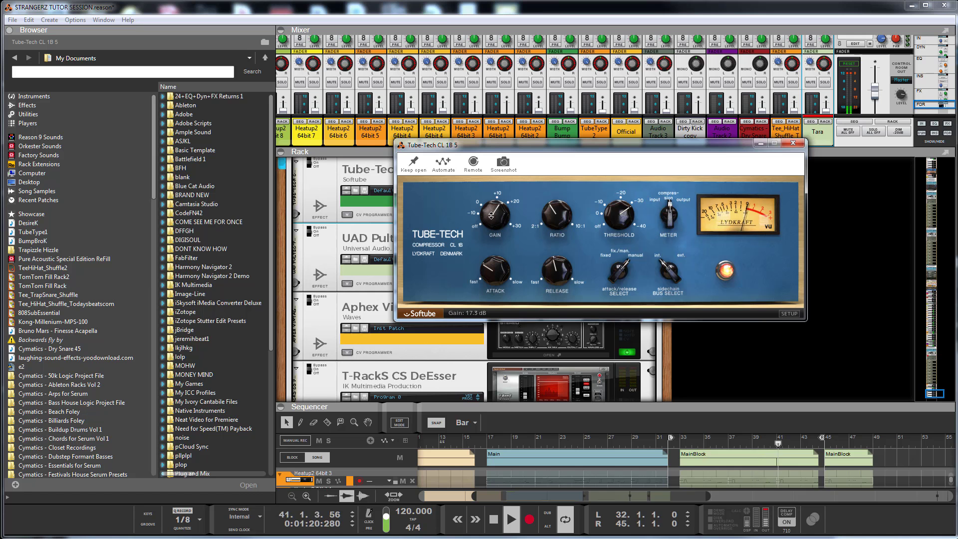
{"action": "mouse_move", "coordinate": [608, 218]}
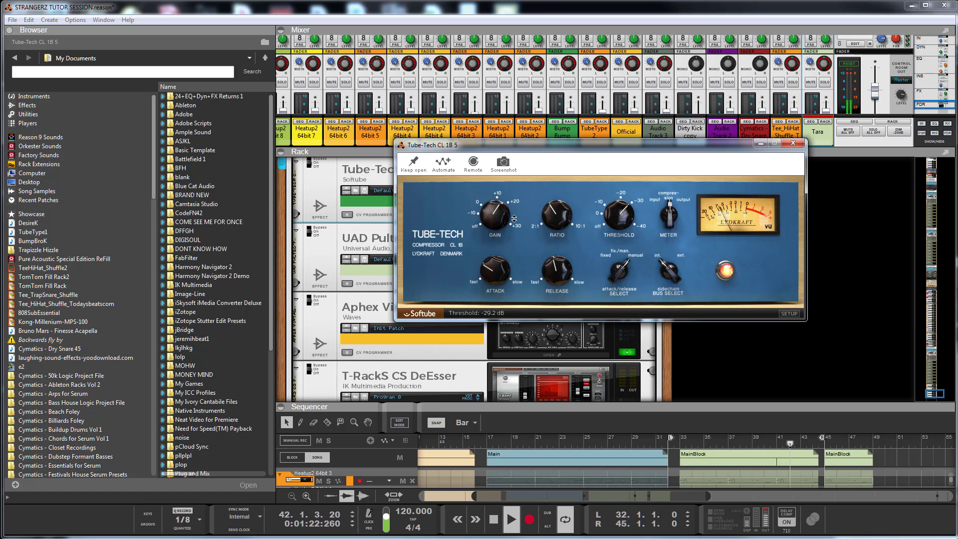
{"action": "left_click_drag", "start_coordinate": [496, 214], "coordinate": [496, 217]}
{"action": "left_click_drag", "start_coordinate": [630, 218], "coordinate": [620, 219]}
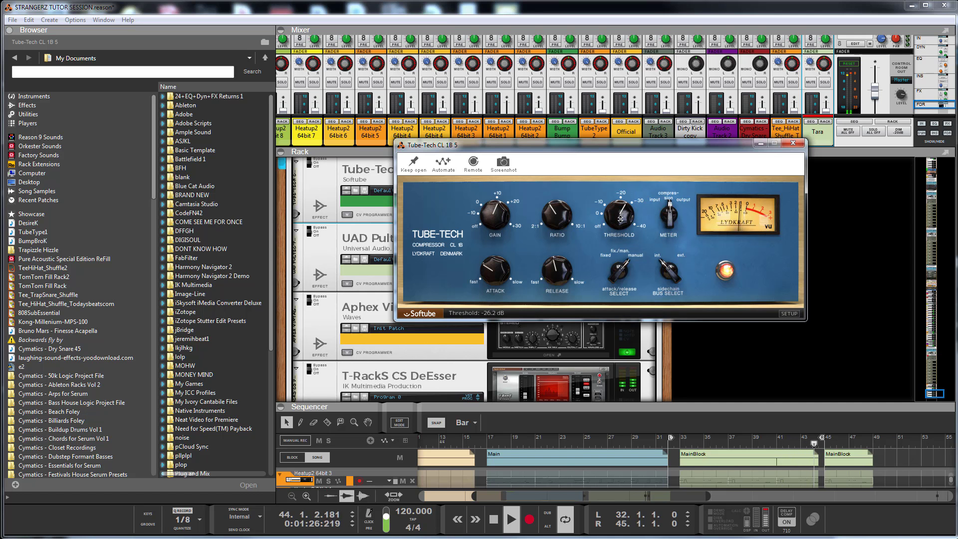
{"action": "left_click_drag", "start_coordinate": [621, 218], "coordinate": [620, 215]}
{"action": "left_click_drag", "start_coordinate": [502, 213], "coordinate": [515, 253]}
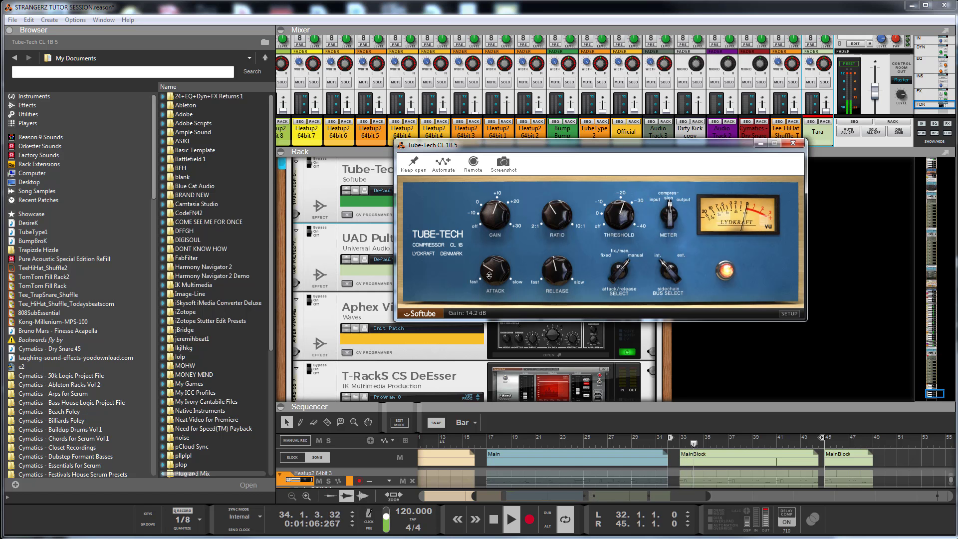
{"action": "left_click", "coordinate": [550, 268]}
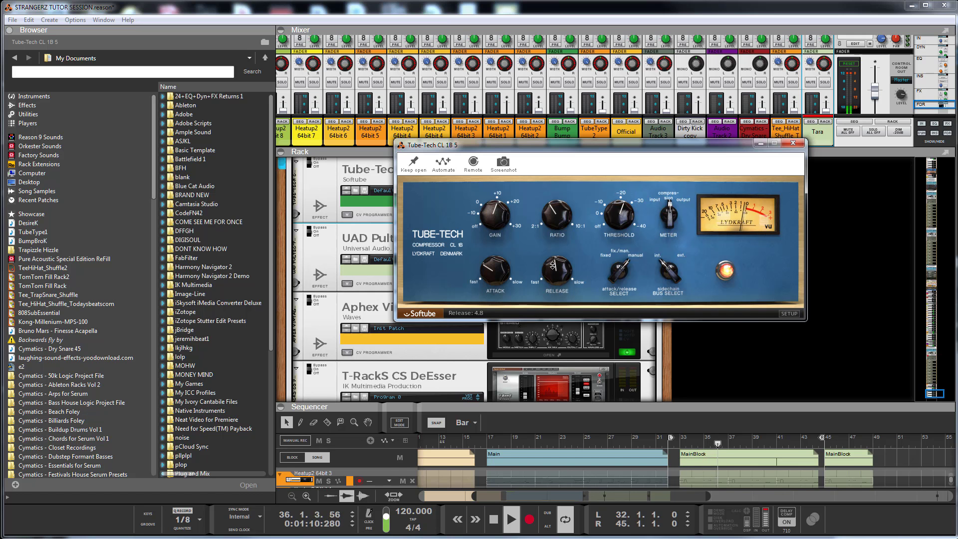
- Compare Tara with the stereo exciter switched off and on, and readjust the exciter's AX Mix and analog noise
{"action": "left_click", "coordinate": [626, 352]}
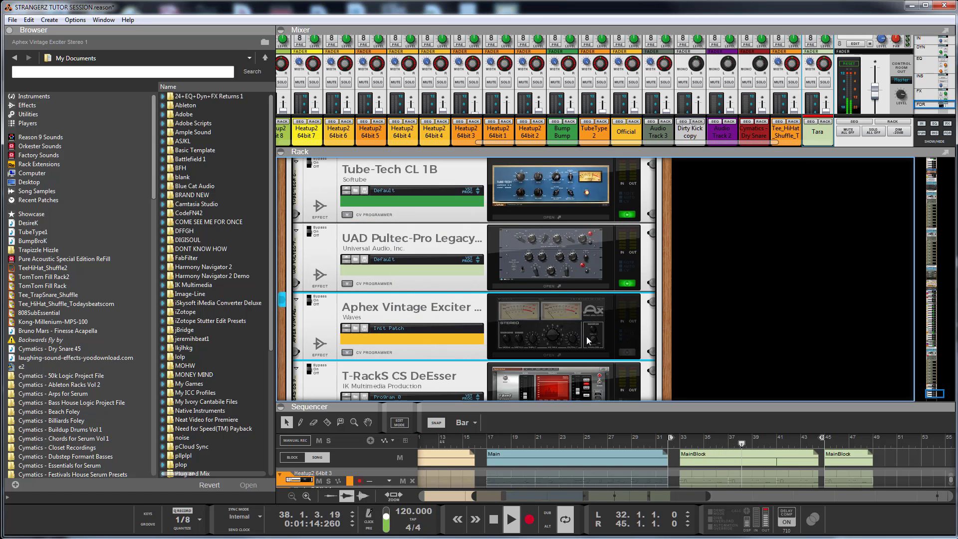
{"action": "left_click", "coordinate": [625, 352]}
{"action": "left_click", "coordinate": [549, 355]}
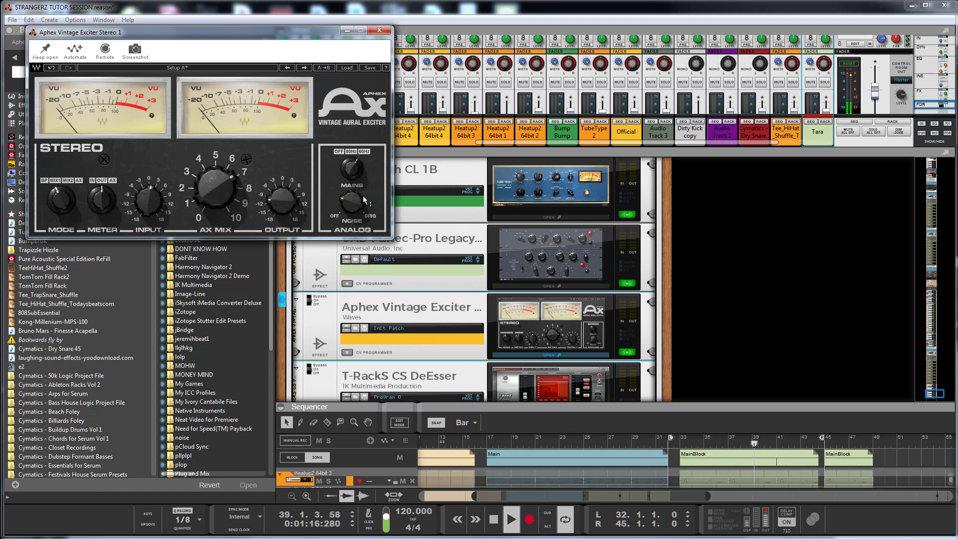
{"action": "left_click", "coordinate": [344, 202]}
{"action": "left_click_drag", "start_coordinate": [213, 190], "coordinate": [212, 198]}
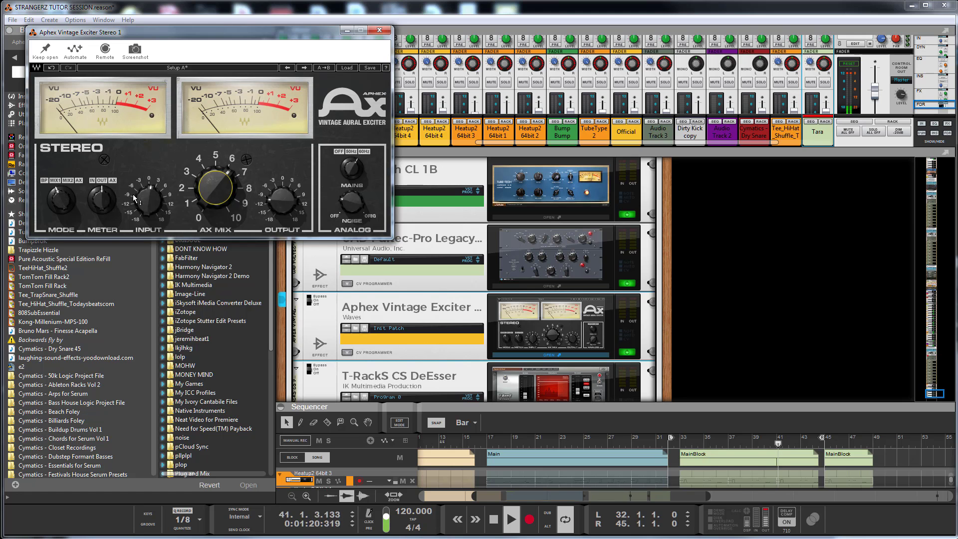
{"action": "left_click_drag", "start_coordinate": [198, 178], "coordinate": [198, 181]}
{"action": "left_click_drag", "start_coordinate": [351, 202], "coordinate": [352, 205]}
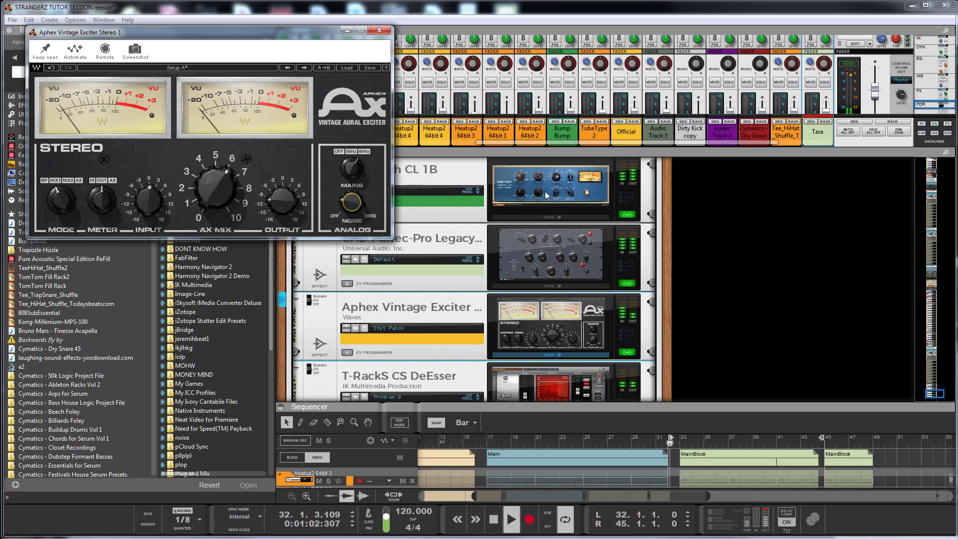
- Close the exciter and slightly readjust the high-frequency attenuation on Tara's Pultec-Pro EQ, closing the EQ when done
{"action": "left_click", "coordinate": [380, 33]}
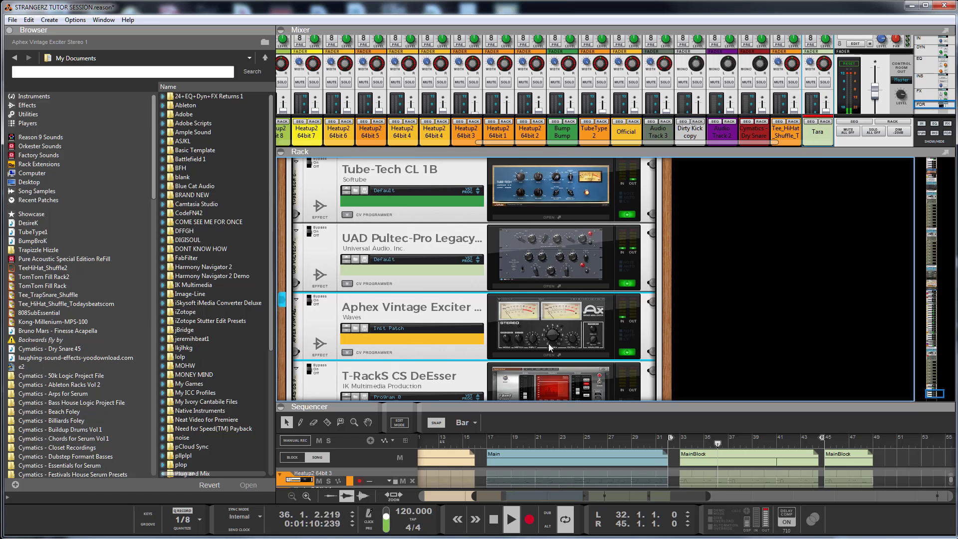
{"action": "left_click", "coordinate": [563, 260]}
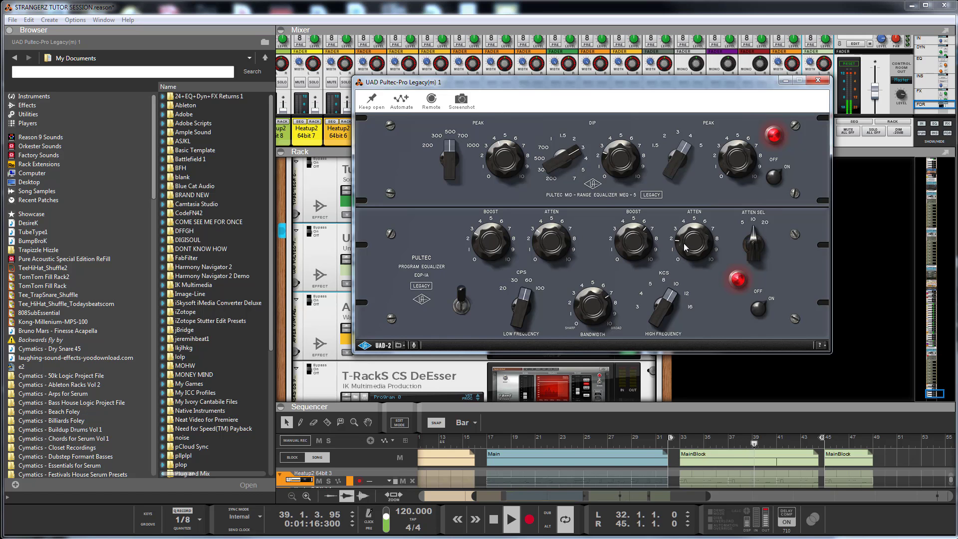
{"action": "left_click_drag", "start_coordinate": [684, 251], "coordinate": [685, 245]}
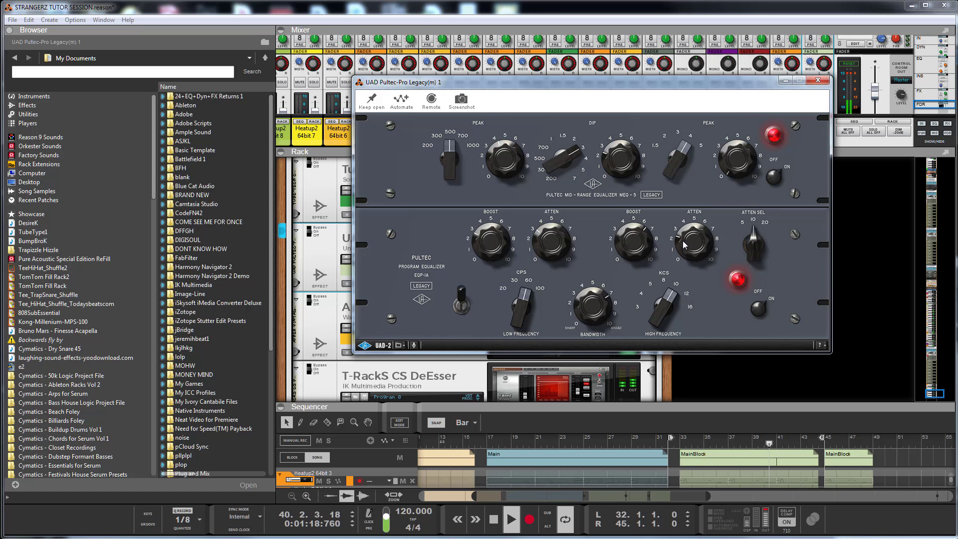
{"action": "left_click", "coordinate": [818, 80]}
- Set the de-ess amount on Tara's T-RackS CS DeEsser to -31 dB and close its window
{"action": "left_click", "coordinate": [548, 381]}
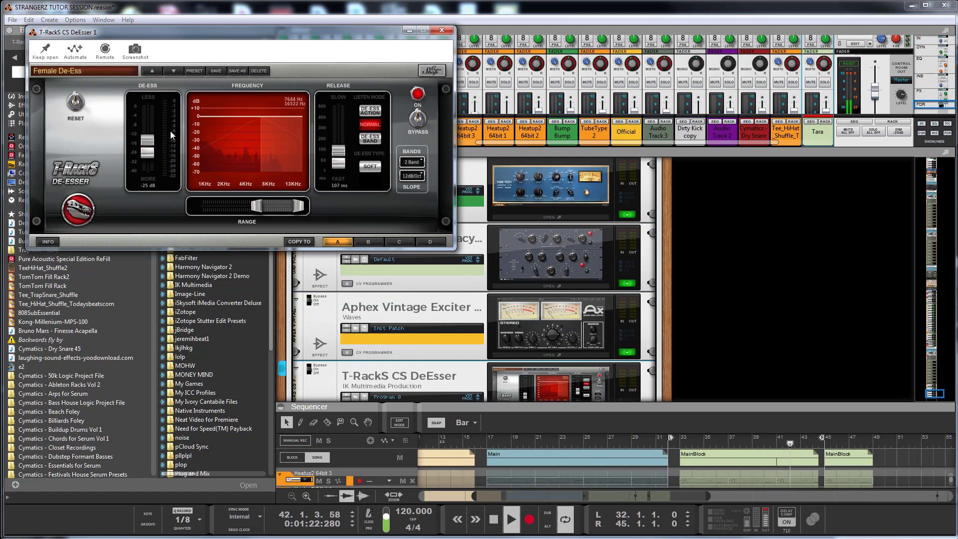
{"action": "left_click_drag", "start_coordinate": [149, 150], "coordinate": [151, 156]}
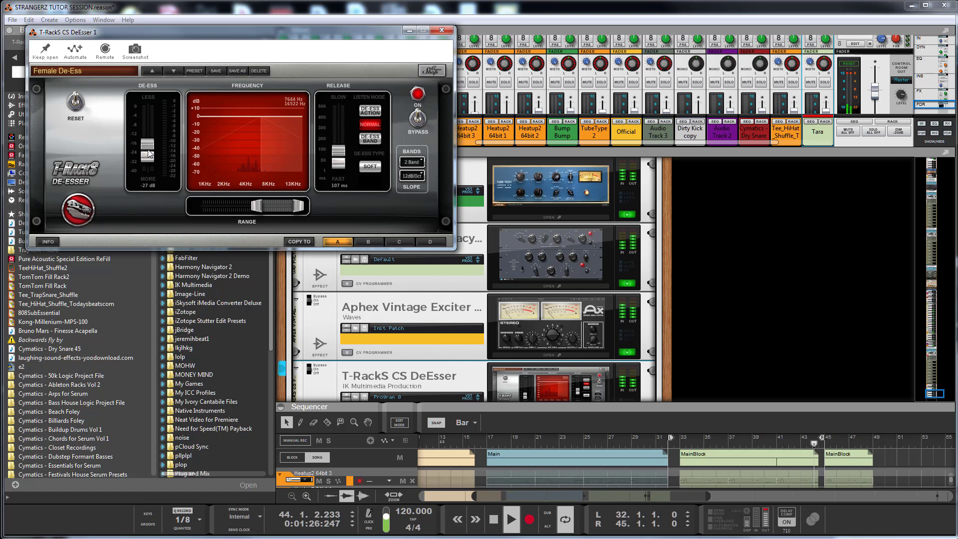
{"action": "left_click_drag", "start_coordinate": [149, 155], "coordinate": [147, 159]}
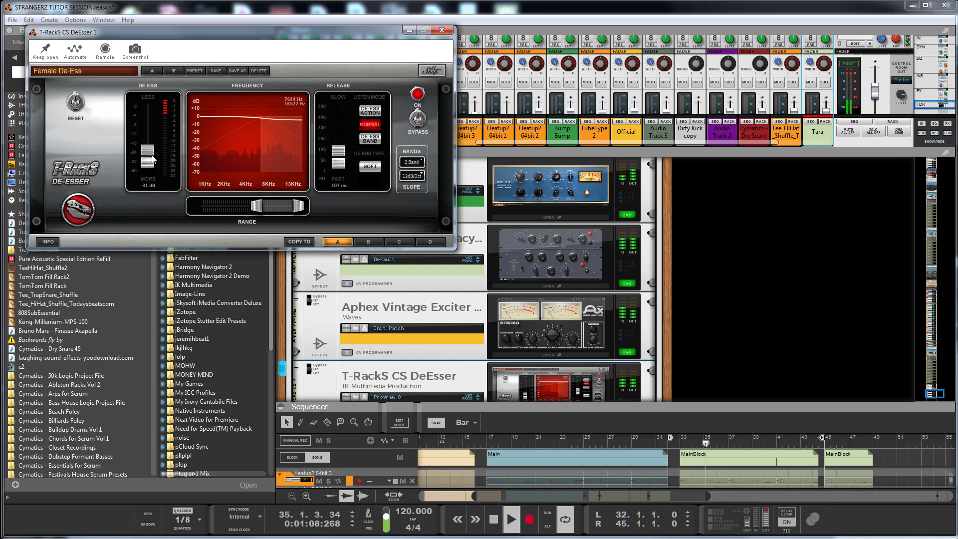
{"action": "left_click", "coordinate": [441, 33]}
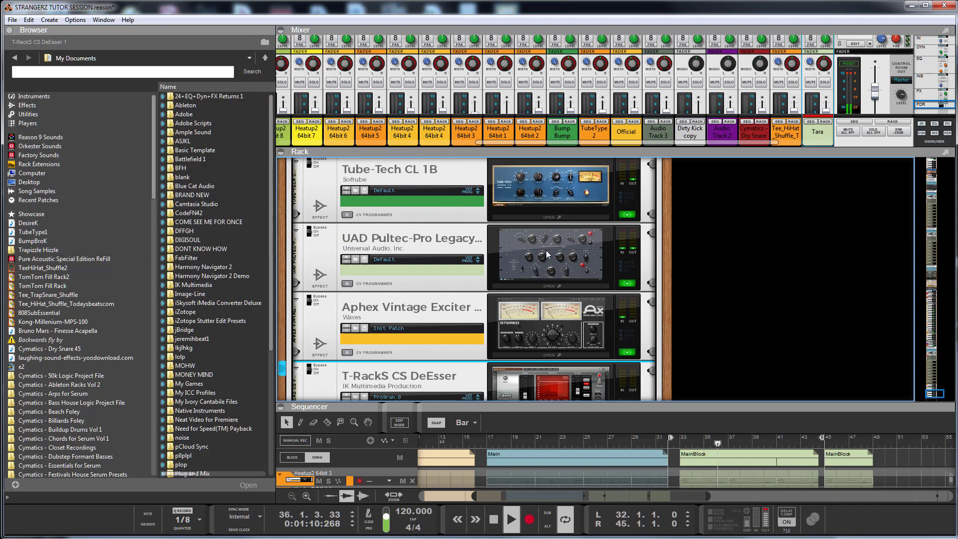
- Compare Tara with the Aphex exciter switched off and on, and lower the exciter's output to about -6.7
{"action": "left_click", "coordinate": [628, 352]}
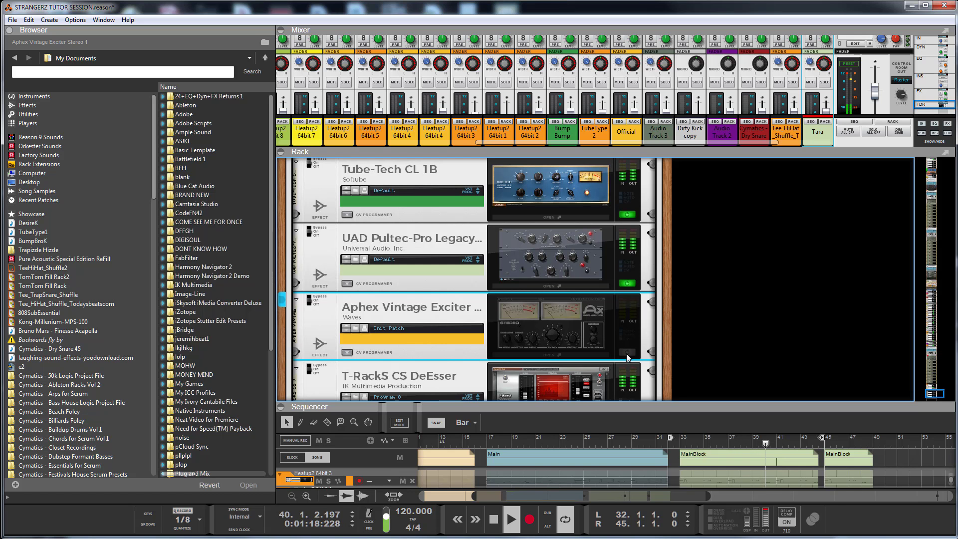
{"action": "left_click", "coordinate": [626, 352]}
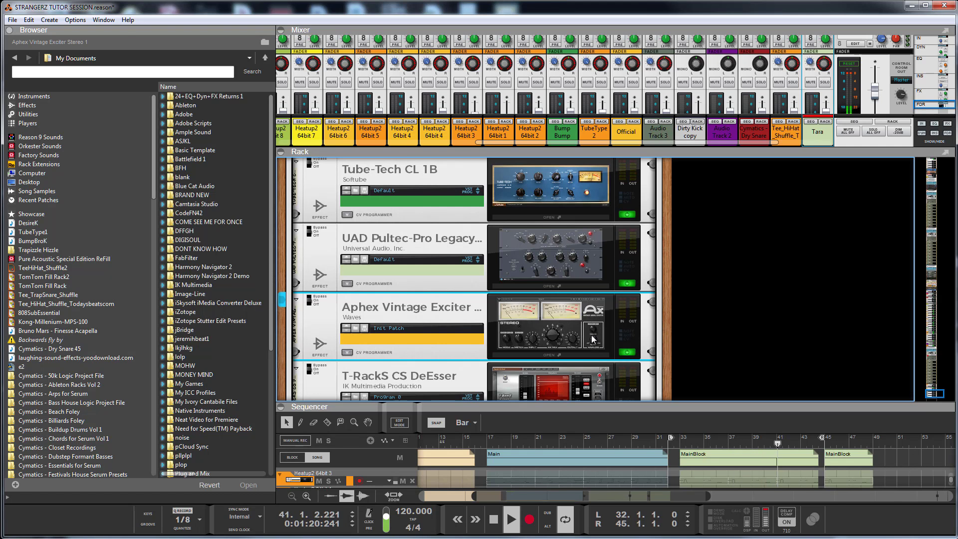
{"action": "left_click", "coordinate": [548, 355]}
{"action": "mouse_move", "coordinate": [276, 206]}
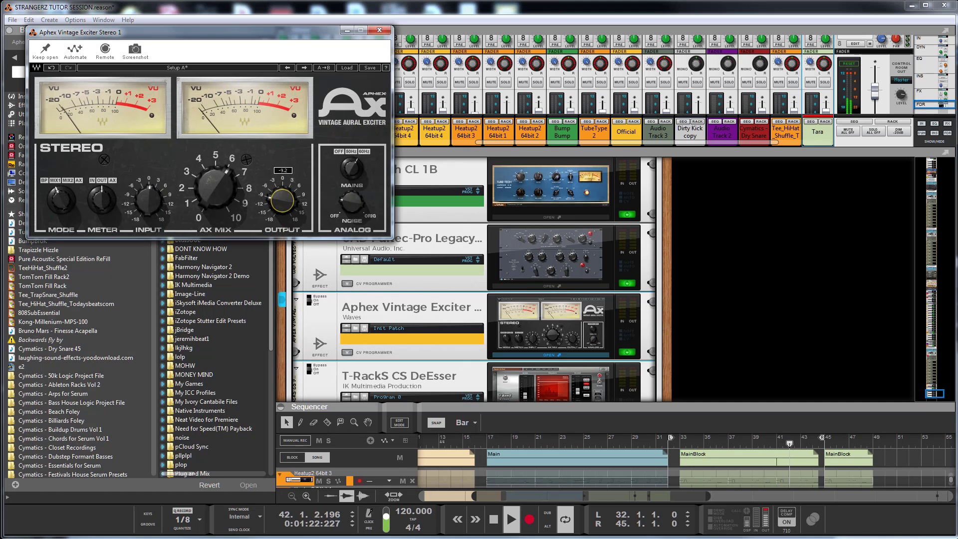
{"action": "left_click_drag", "start_coordinate": [275, 206], "coordinate": [277, 206]}
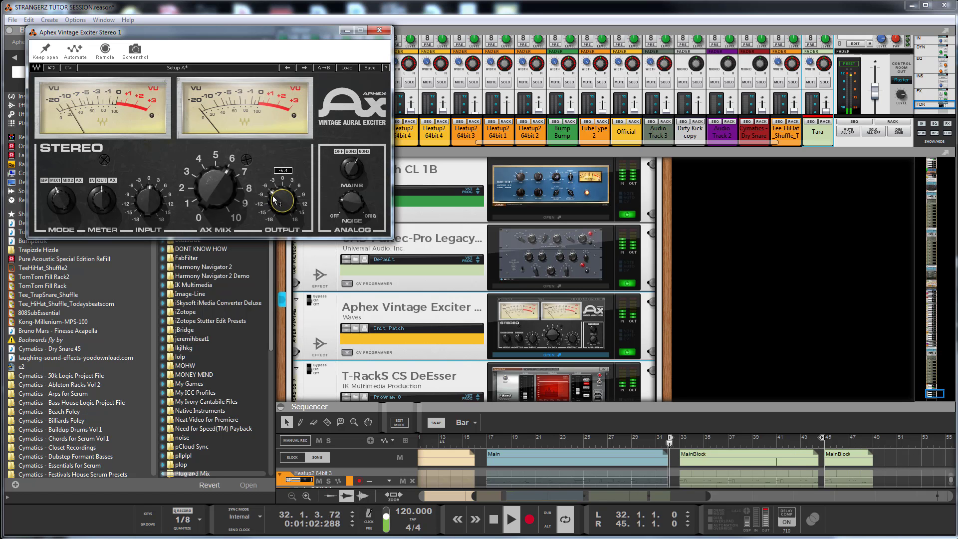
{"action": "left_click_drag", "start_coordinate": [277, 206], "coordinate": [277, 207]}
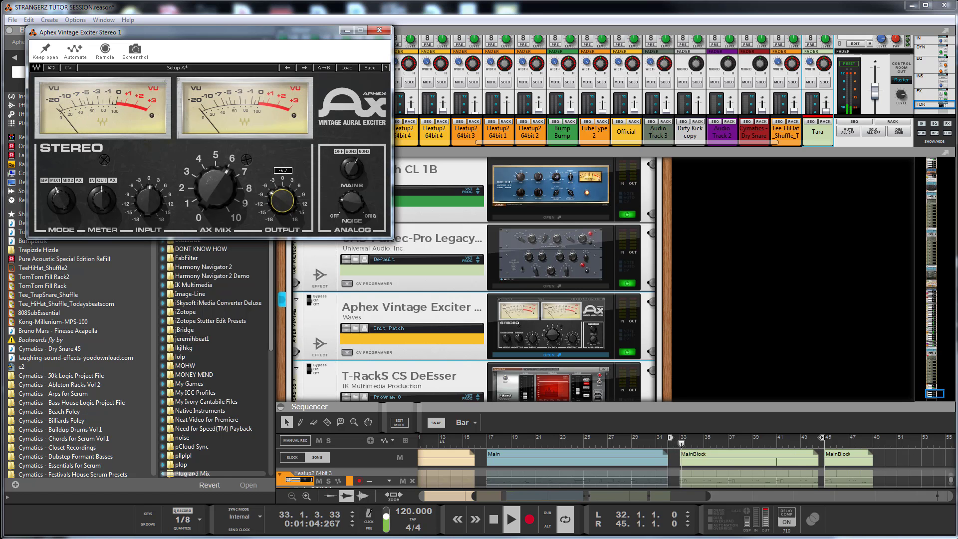
- Enlarge the mixer to show the sends, and fine-tune the exciter's output to about -7.1 and input to -0.3
{"action": "left_click_drag", "start_coordinate": [743, 152], "coordinate": [743, 345]}
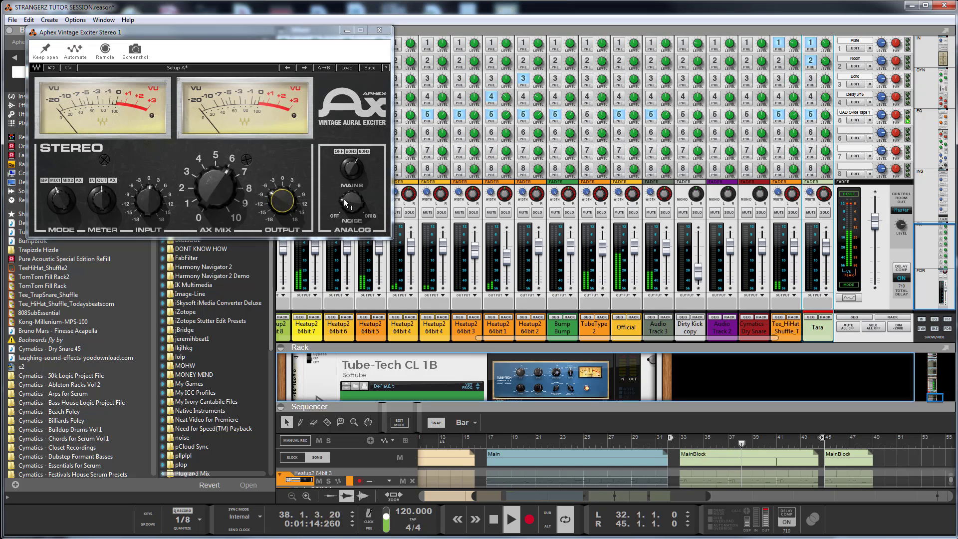
{"action": "mouse_move", "coordinate": [352, 202]}
{"action": "mouse_move", "coordinate": [283, 201]}
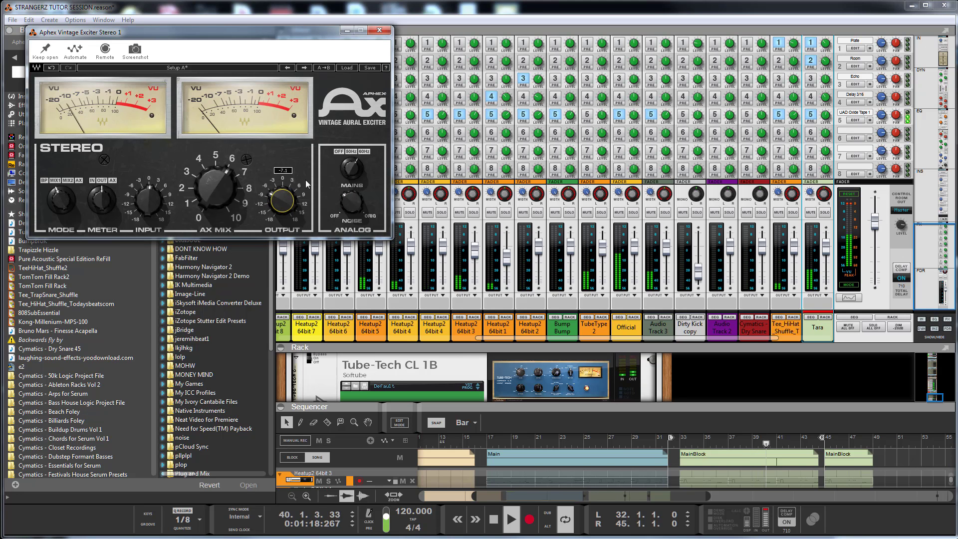
{"action": "left_click", "coordinate": [220, 187]}
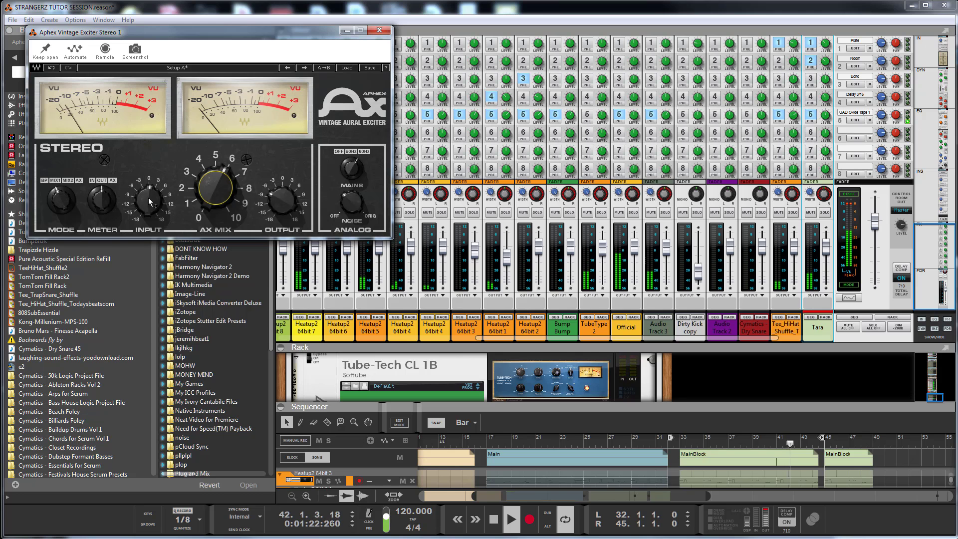
{"action": "left_click_drag", "start_coordinate": [150, 199], "coordinate": [150, 199]}
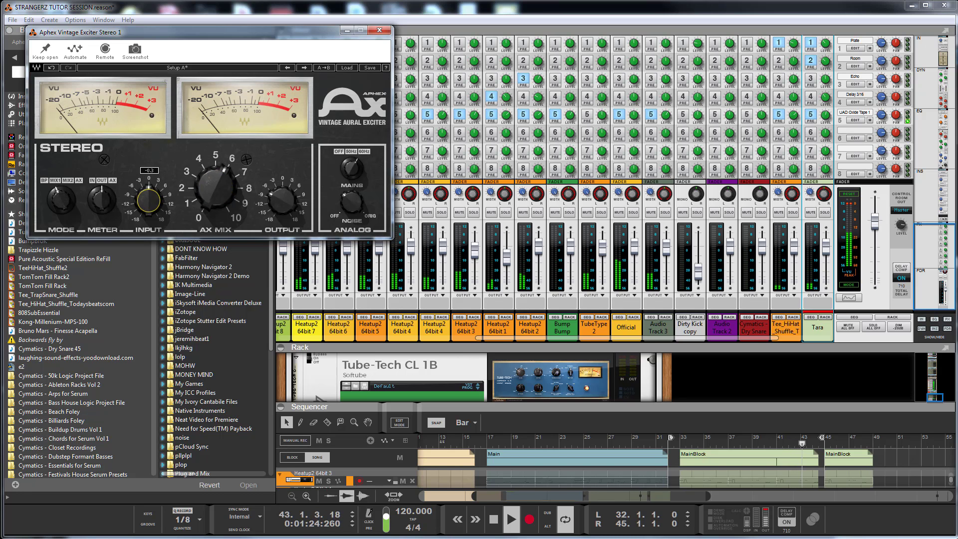
{"action": "mouse_move", "coordinate": [272, 201]}
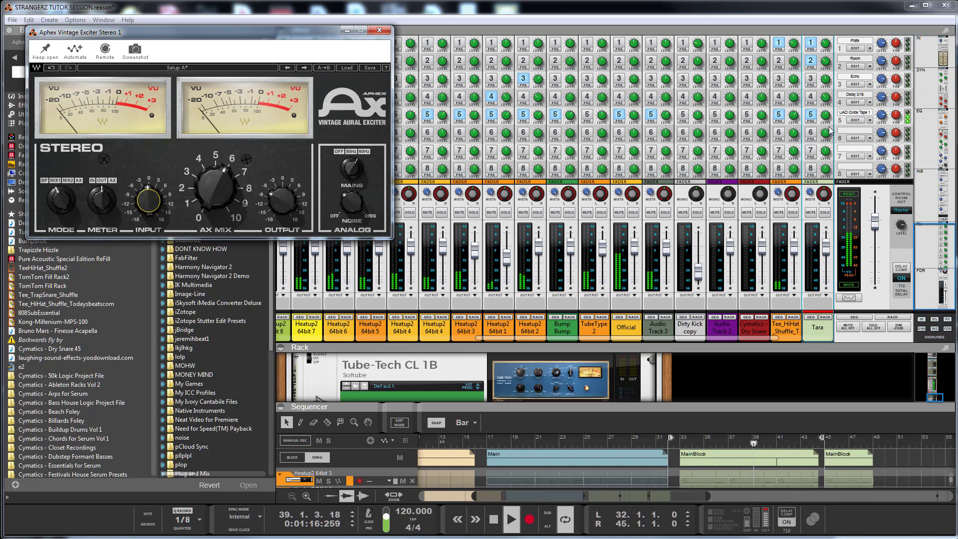
- Adjust Tara's send level to the Plate return, close the exciter and stop playback
{"action": "left_click", "coordinate": [825, 47]}
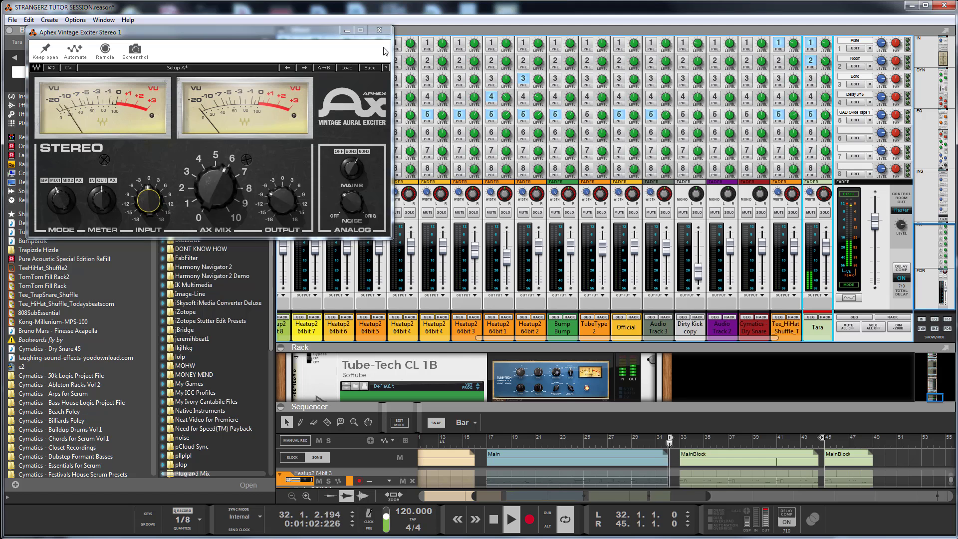
{"action": "left_click", "coordinate": [379, 30]}
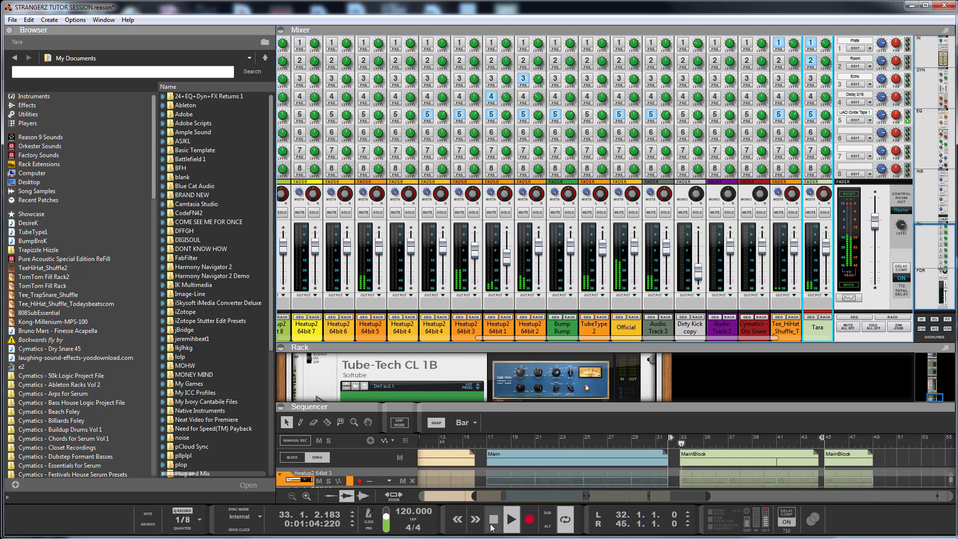
{"action": "left_click", "coordinate": [493, 521]}
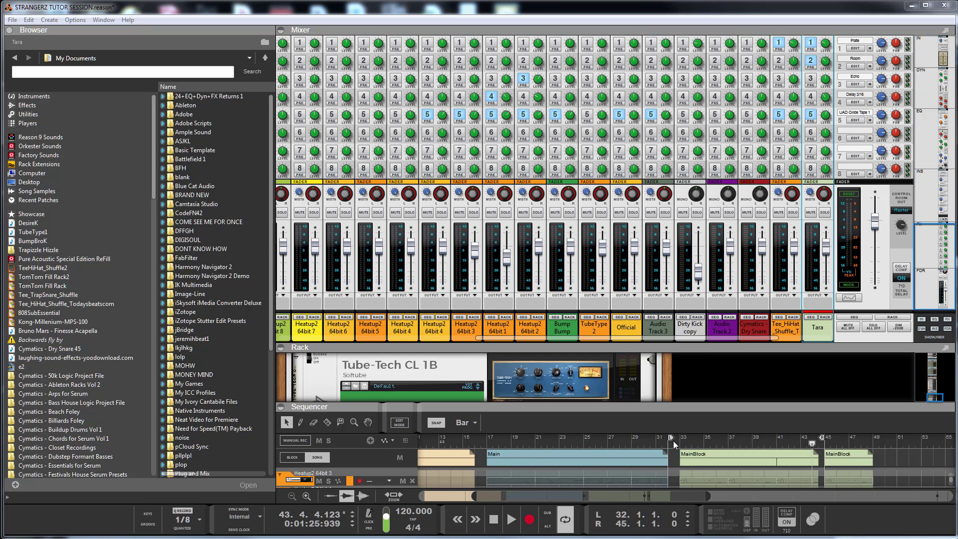
- Set the sequencer loop from bar 1 to bar 49 and play the song from the beginning
{"action": "left_click_drag", "start_coordinate": [671, 440], "coordinate": [222, 399]}
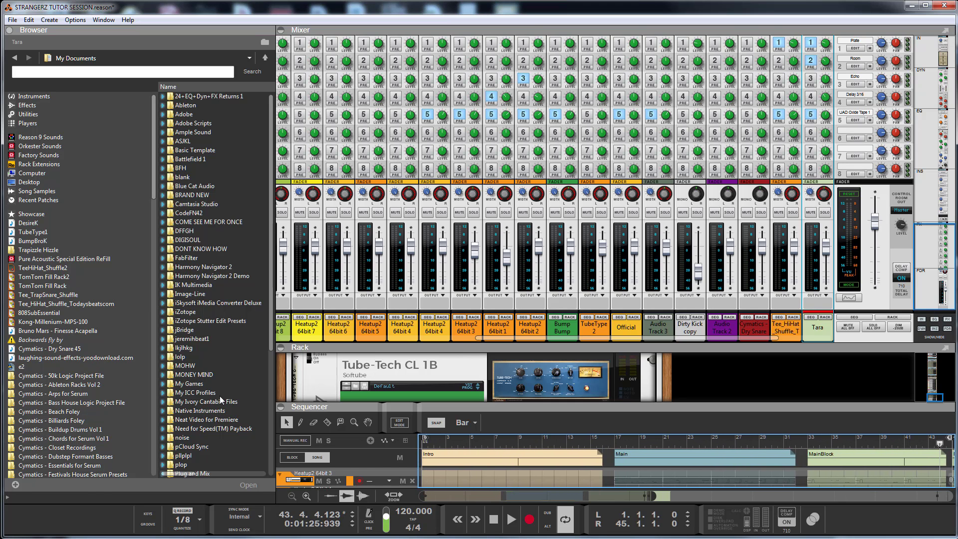
{"action": "left_click_drag", "start_coordinate": [948, 496], "coordinate": [762, 490]}
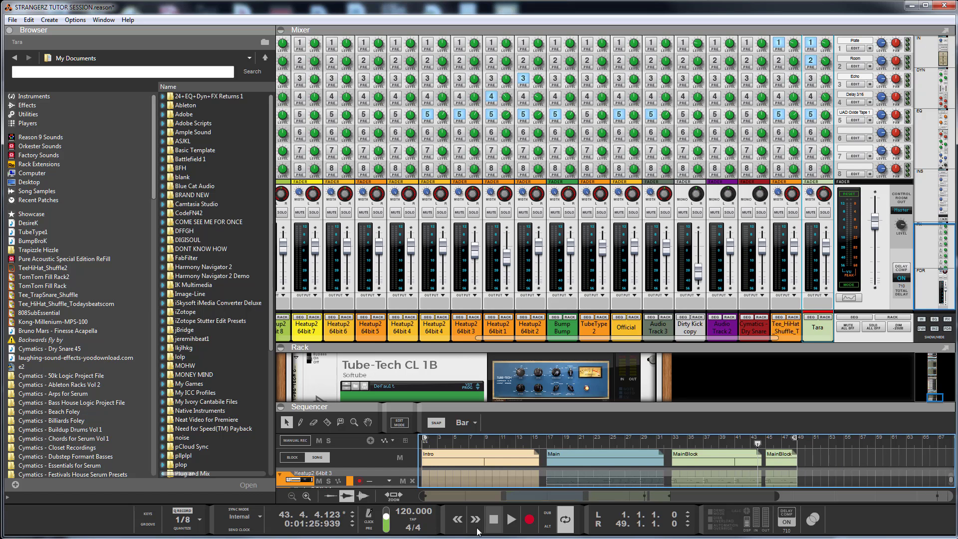
{"action": "left_click", "coordinate": [494, 519]}
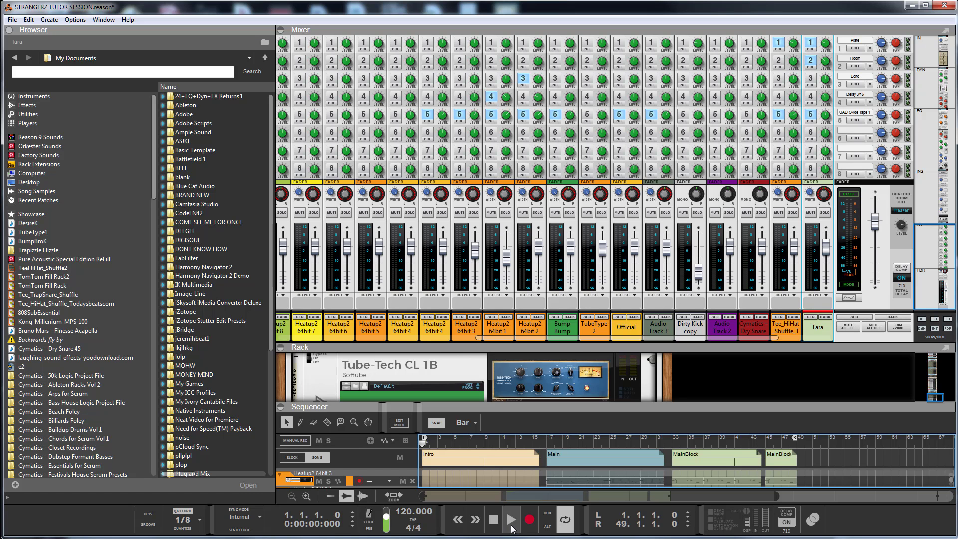
{"action": "left_click", "coordinate": [511, 520]}
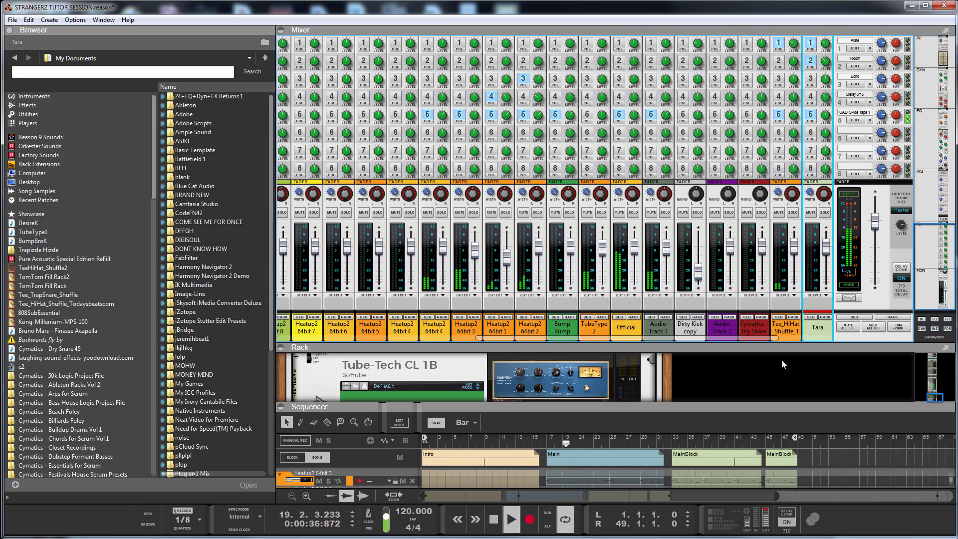
- Enlarge the rack, fine-tune the output of Tara's Aphex exciter and close its window
{"action": "left_click_drag", "start_coordinate": [781, 345], "coordinate": [771, 156]}
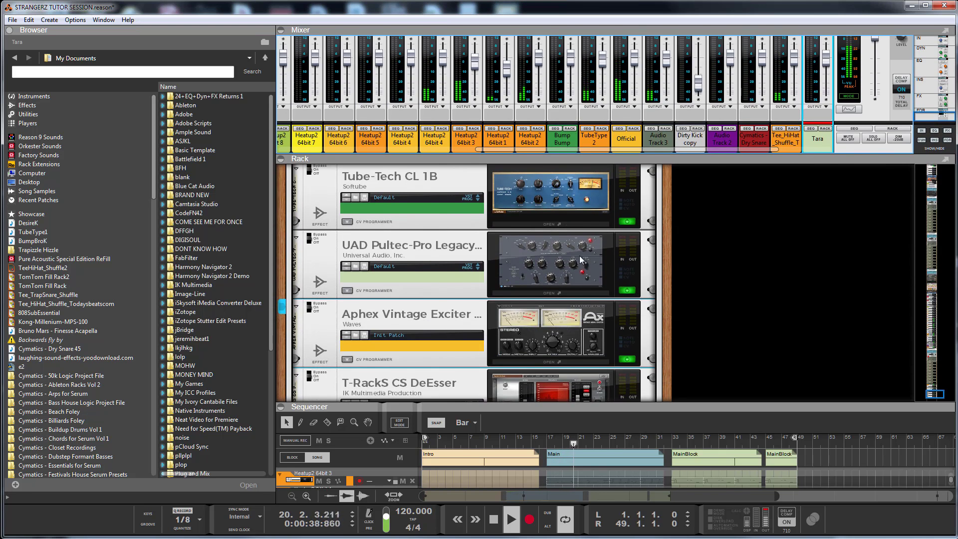
{"action": "left_click", "coordinate": [578, 322]}
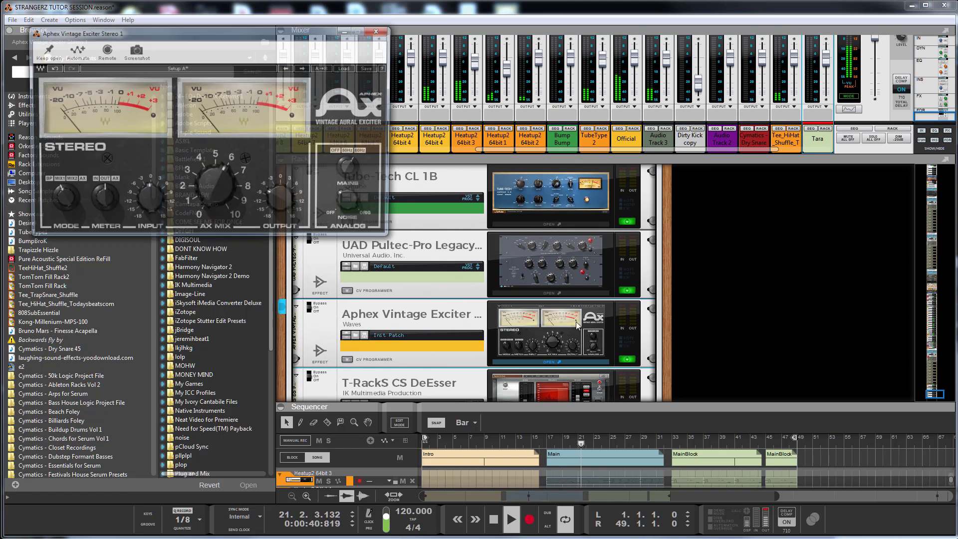
{"action": "mouse_move", "coordinate": [346, 201]}
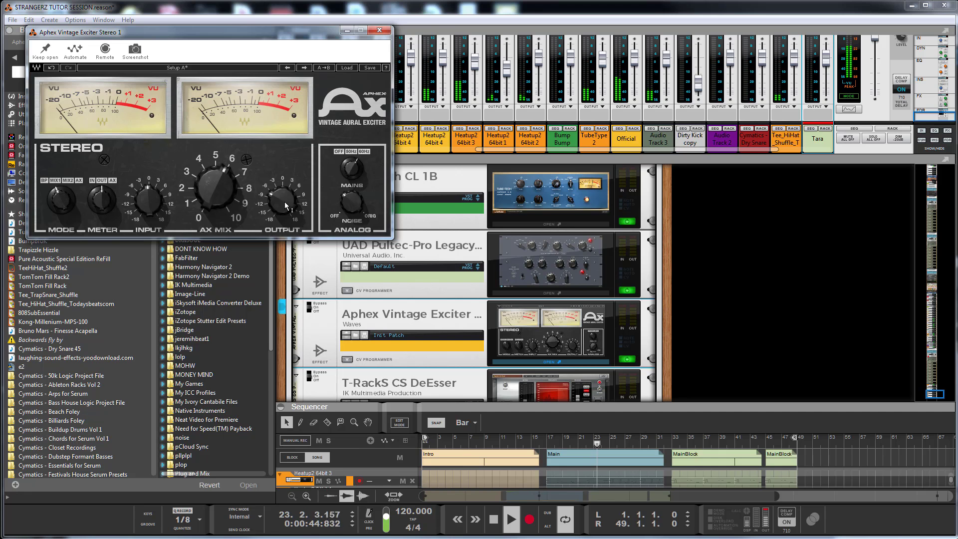
{"action": "mouse_move", "coordinate": [271, 199]}
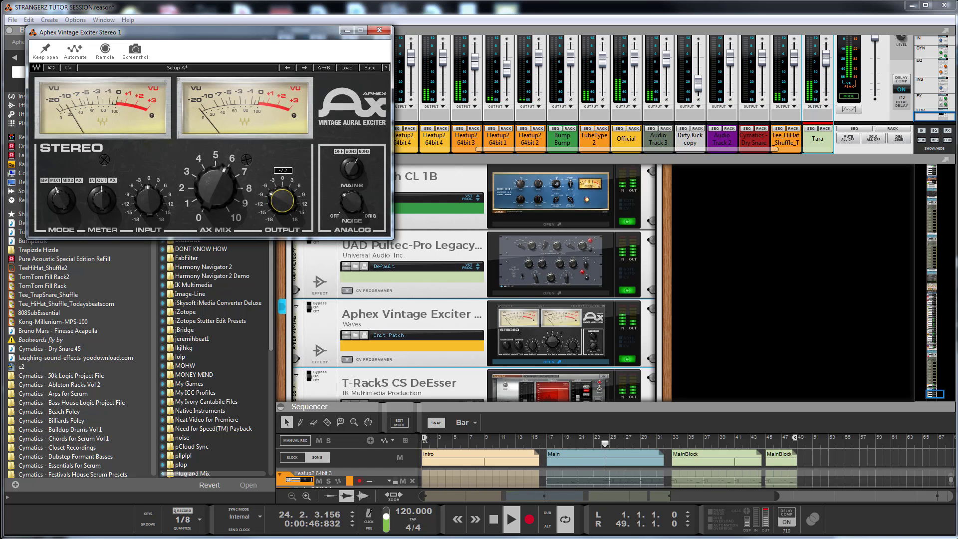
{"action": "left_click_drag", "start_coordinate": [272, 200], "coordinate": [271, 202]}
{"action": "left_click", "coordinate": [380, 31]}
- Select Audio Track 5 and open its The Glue 64 insert compressor, dismissing the plugin's authorisation screen
{"action": "left_click_drag", "start_coordinate": [669, 386], "coordinate": [669, 145]}
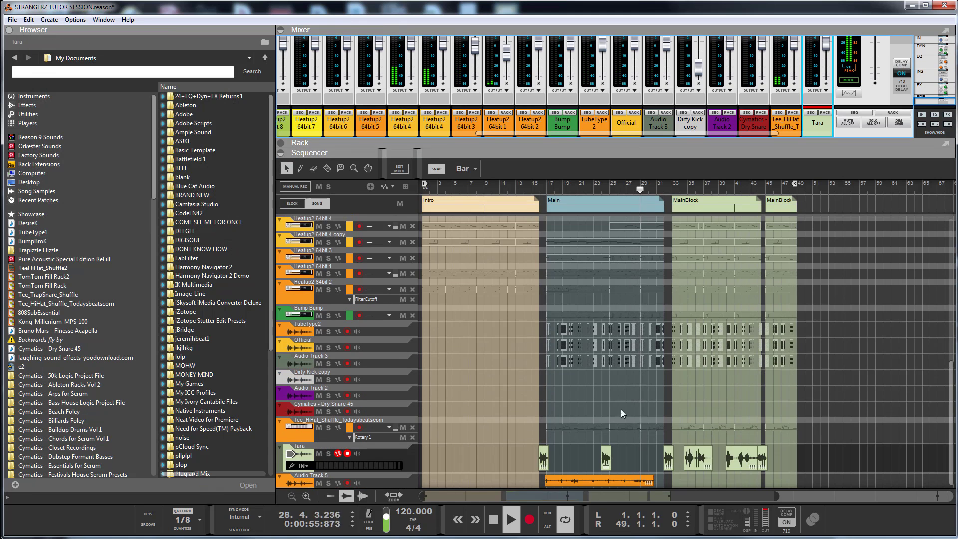
{"action": "left_click", "coordinate": [304, 483]}
{"action": "left_click", "coordinate": [828, 122]}
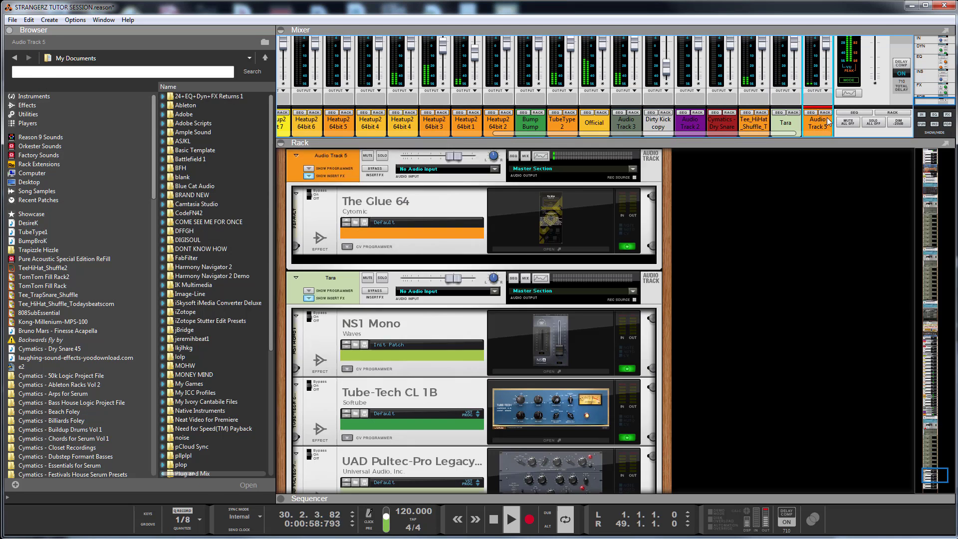
{"action": "left_click", "coordinate": [553, 214]}
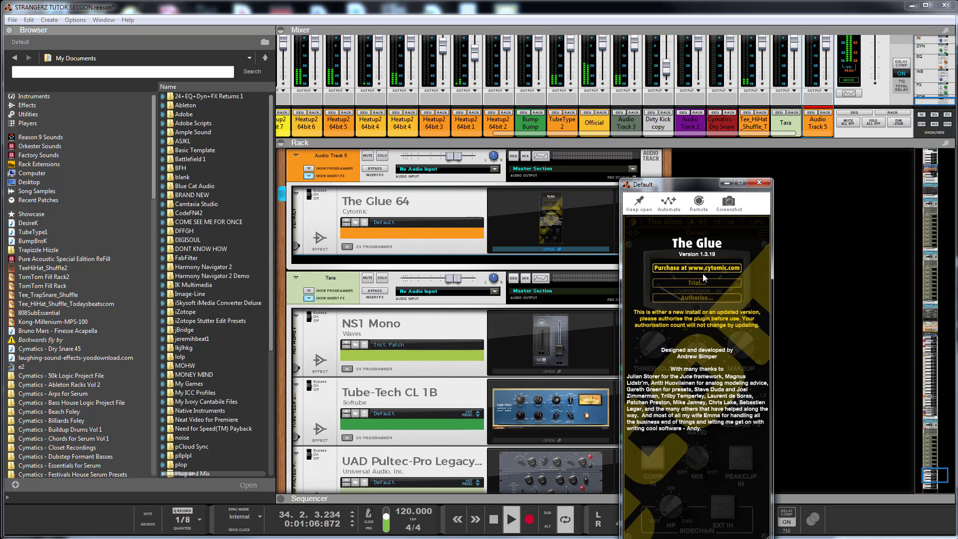
{"action": "left_click", "coordinate": [703, 277]}
{"action": "left_click", "coordinate": [749, 329]}
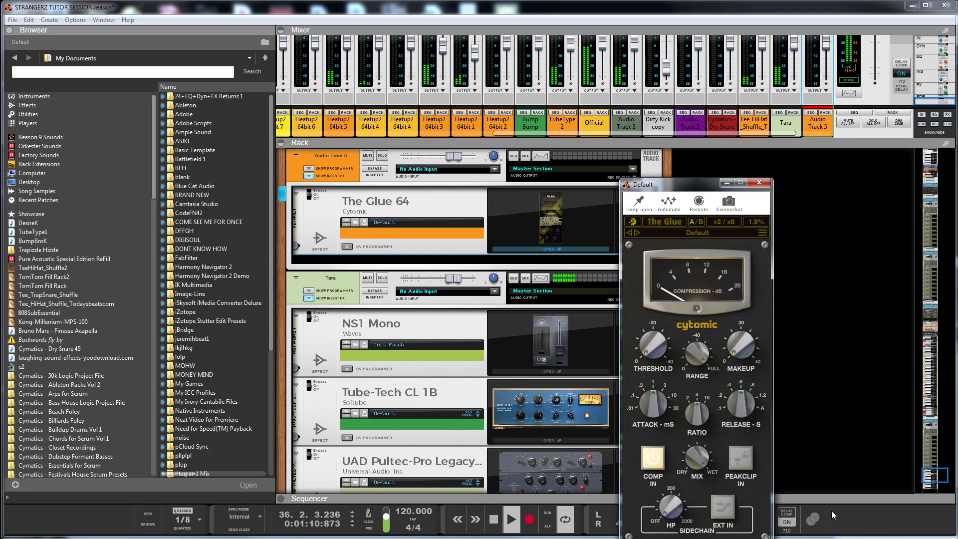
- Display the sequencer and move The Glue's window clear of the song arrangement
{"action": "key", "text": "F7"}
{"action": "left_click_drag", "start_coordinate": [698, 192], "coordinate": [229, 92]}
{"action": "left_click_drag", "start_coordinate": [579, 292], "coordinate": [566, 149]}
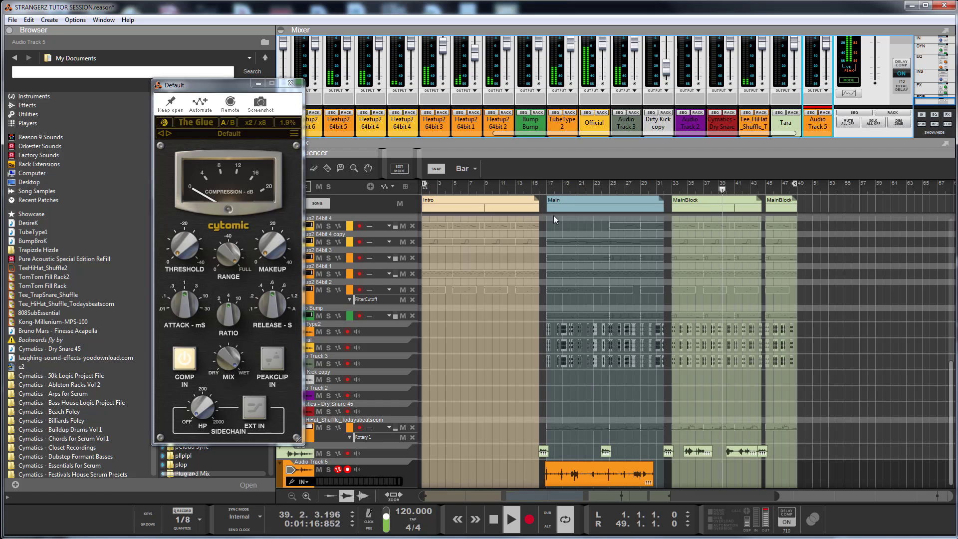
- Loop the Audio Track 5 section from bar 17 to bar 30 and place the playback position at bar 18
{"action": "left_click_drag", "start_coordinate": [425, 184], "coordinate": [534, 185]}
{"action": "left_click_drag", "start_coordinate": [540, 219], "coordinate": [549, 221]}
{"action": "left_click_drag", "start_coordinate": [800, 188], "coordinate": [642, 211]}
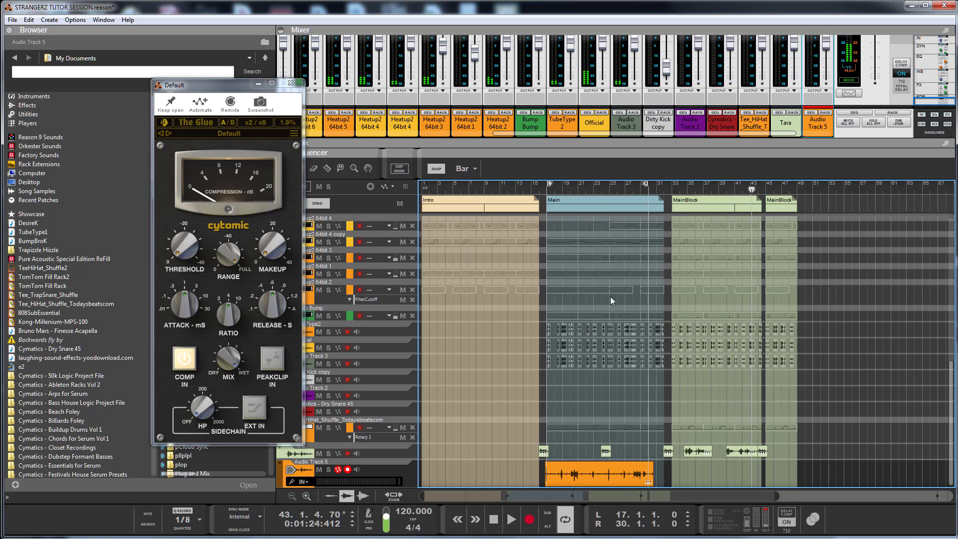
{"action": "left_click", "coordinate": [554, 193]}
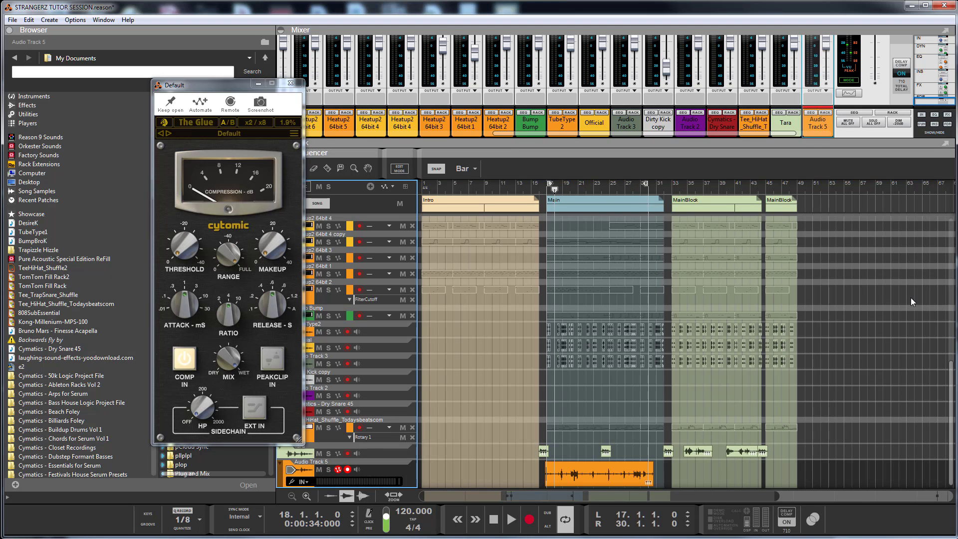
- Show Audio Track 5 in the rack, reopen its The Glue 64 insert and continue past the authorisation screen in trial mode
{"action": "left_click", "coordinate": [825, 112]}
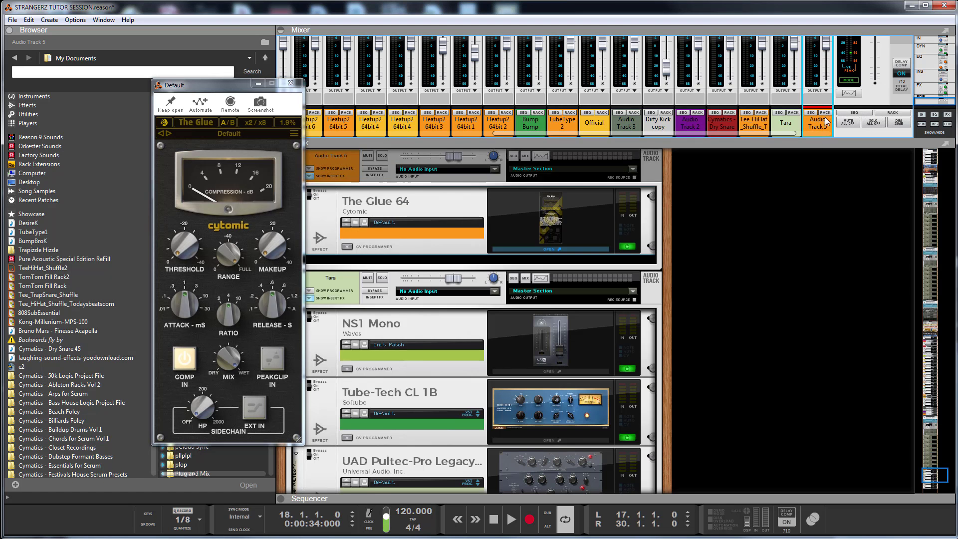
{"action": "left_click", "coordinate": [556, 222]}
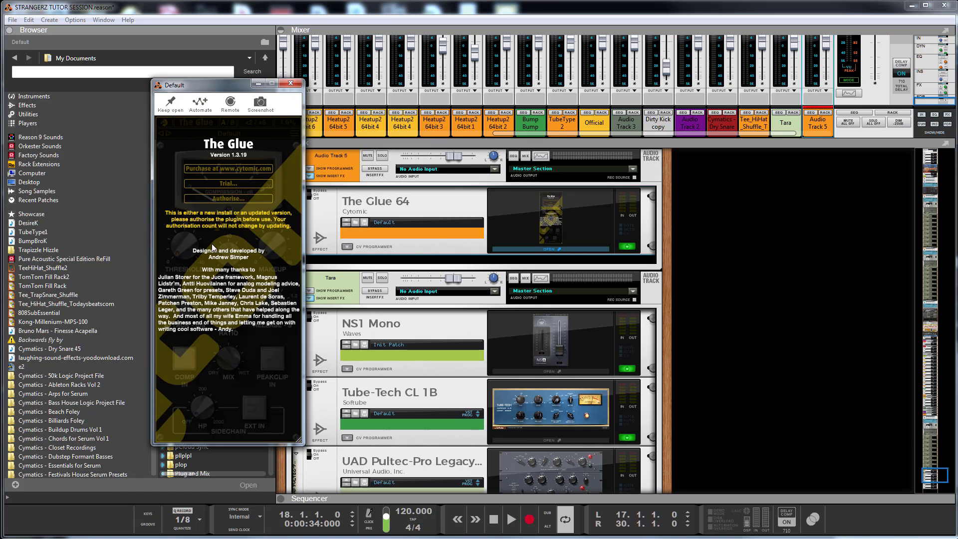
{"action": "left_click", "coordinate": [237, 183]}
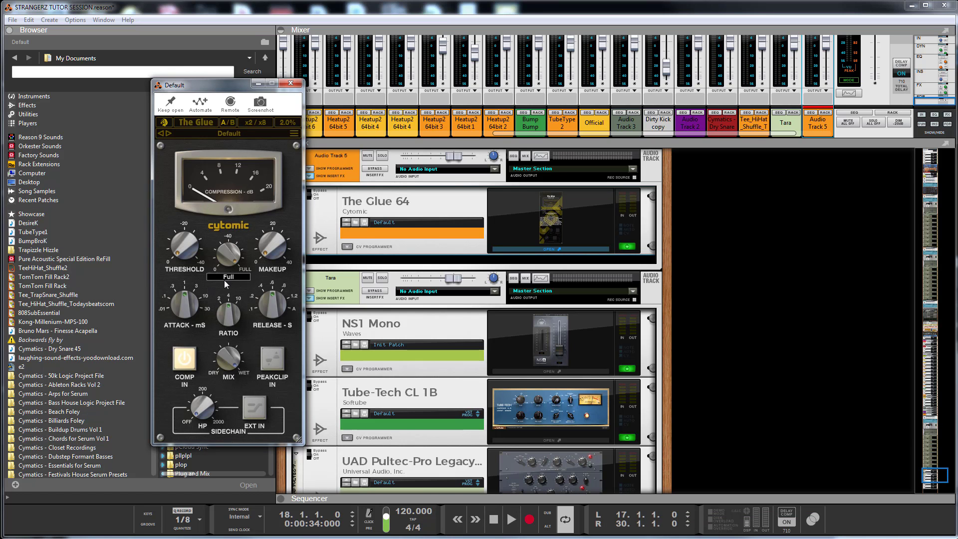
- Start playback and load the Vocal Lead preset "smooth radio style" in Audio Track 5's The Glue
{"action": "left_click", "coordinate": [511, 519]}
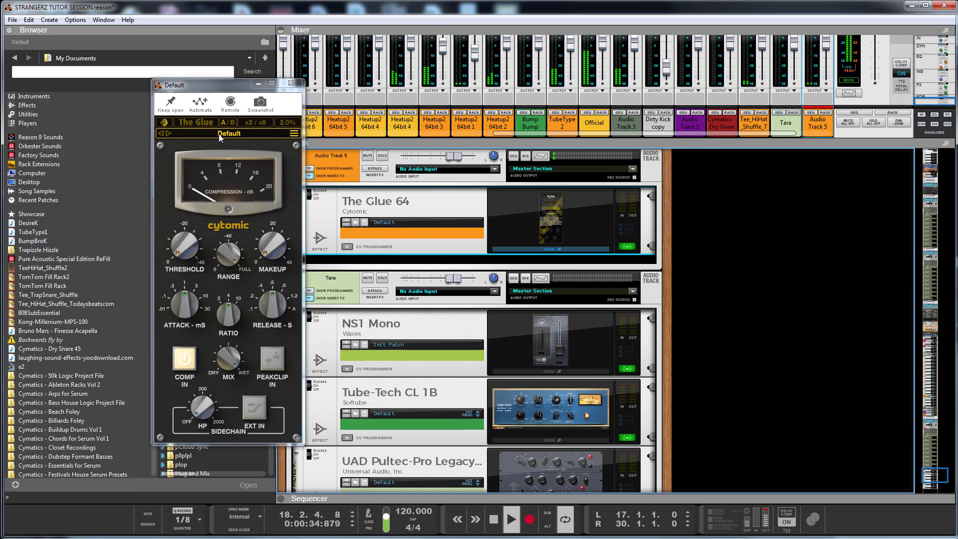
{"action": "left_click", "coordinate": [229, 134]}
{"action": "mouse_move", "coordinate": [256, 158]}
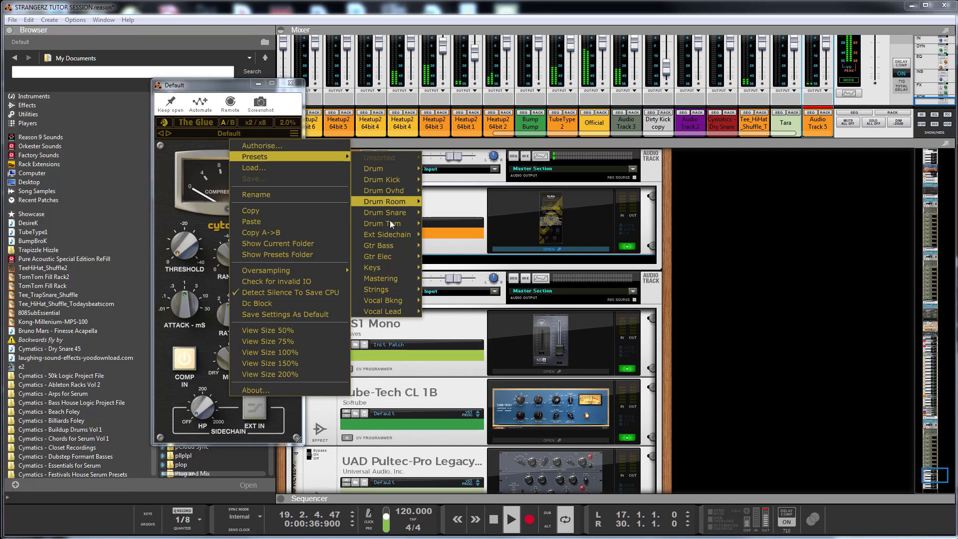
{"action": "mouse_move", "coordinate": [400, 311]}
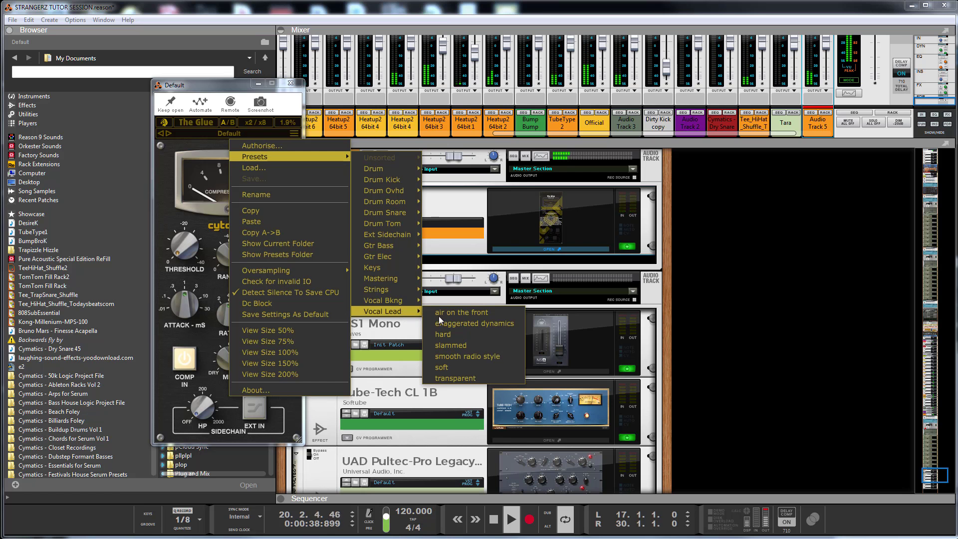
{"action": "left_click", "coordinate": [469, 358]}
- Turn down The Glue's sidechain high-pass filter, set its makeup gain to 6.8 dB and close the plugin window
{"action": "mouse_move", "coordinate": [180, 247]}
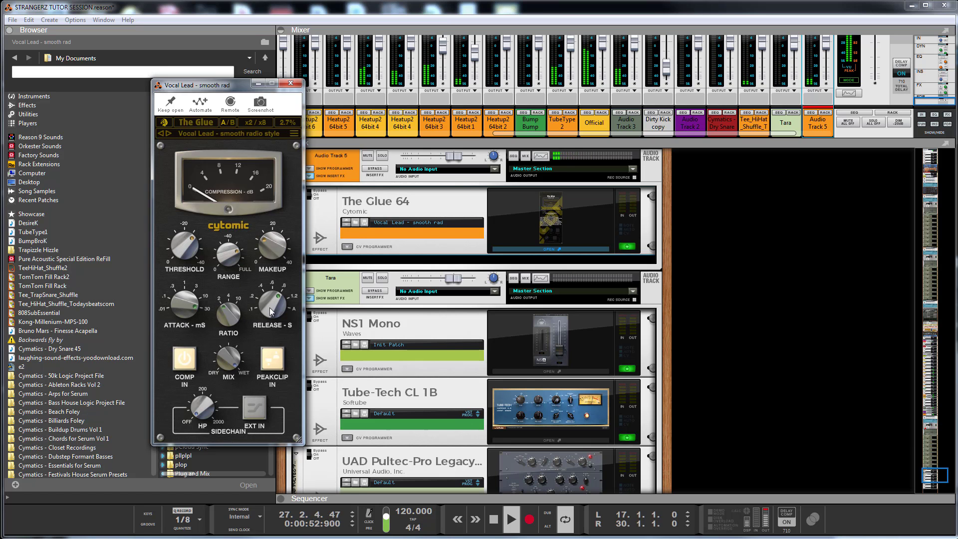
{"action": "mouse_move", "coordinate": [204, 412]}
{"action": "mouse_move", "coordinate": [204, 411]}
{"action": "left_mouse_down"}
{"action": "mouse_move", "coordinate": [238, 341]}
{"action": "mouse_move", "coordinate": [196, 410]}
{"action": "left_mouse_up"}
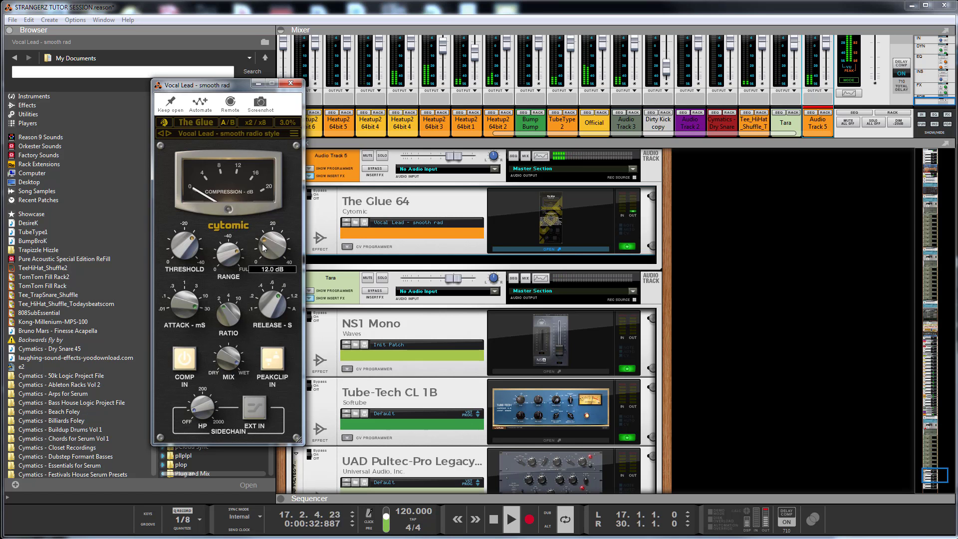
{"action": "mouse_move", "coordinate": [265, 241]}
{"action": "left_mouse_down"}
{"action": "mouse_move", "coordinate": [262, 252]}
{"action": "mouse_move", "coordinate": [259, 244]}
{"action": "left_mouse_up"}
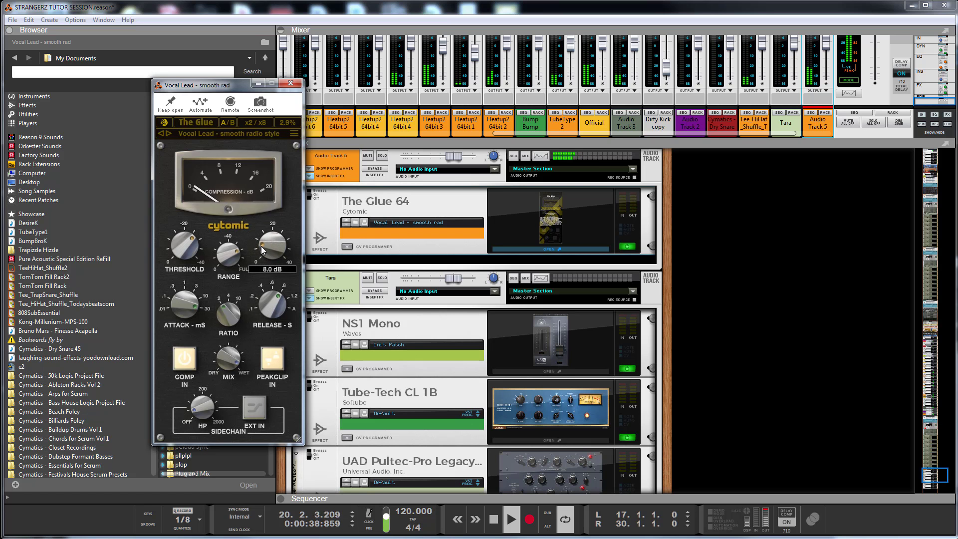
{"action": "scroll", "coordinate": [262, 246], "scroll_direction": "down", "scroll_amount": 3}
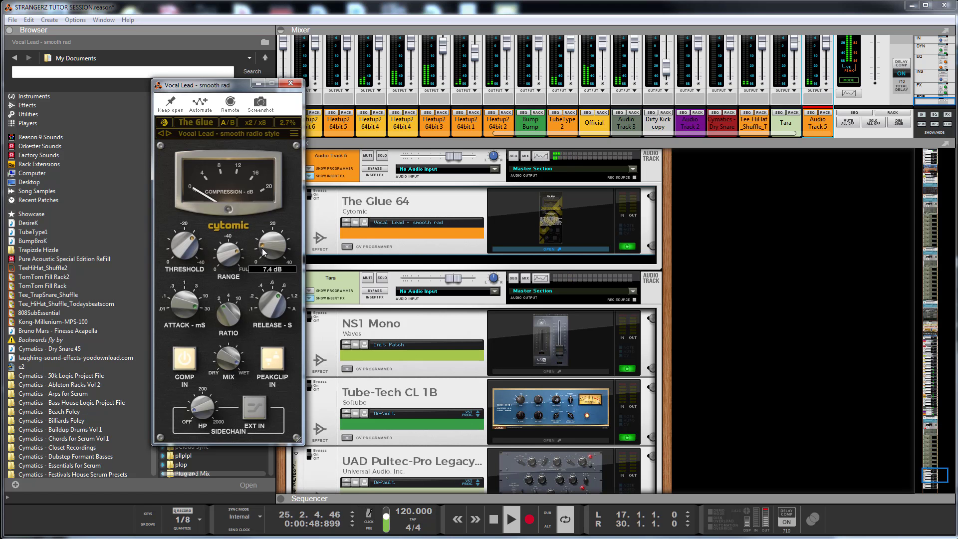
{"action": "scroll", "coordinate": [262, 247], "scroll_direction": "down", "scroll_amount": 1}
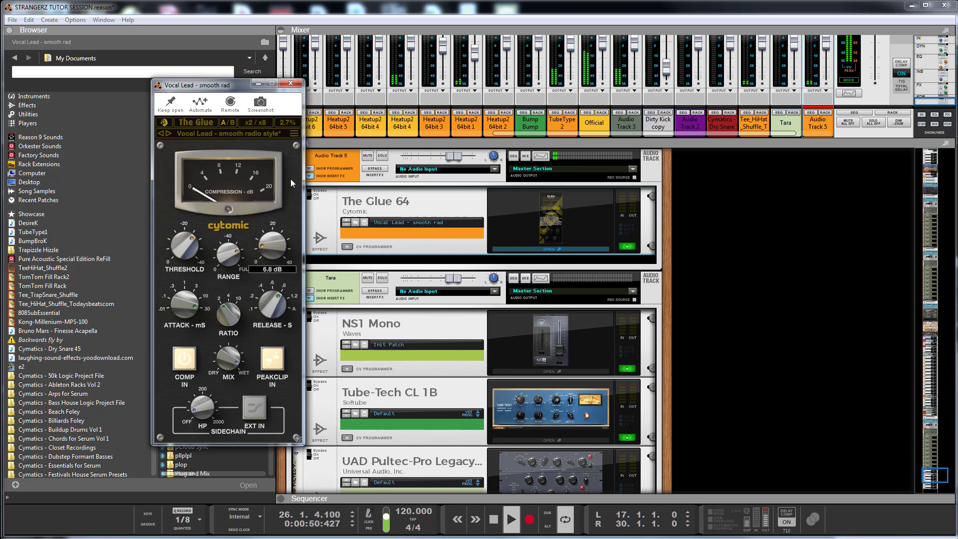
{"action": "left_click", "coordinate": [290, 83]}
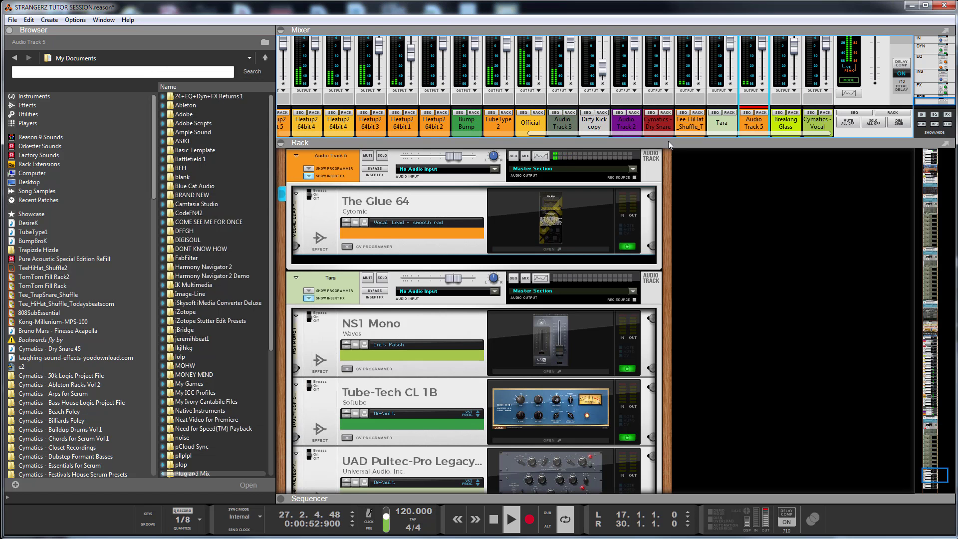
- Enlarge the mixer, enable Audio Track 5's send 2 to the Room reverb and stop playback
{"action": "left_click_drag", "start_coordinate": [672, 145], "coordinate": [779, 348]}
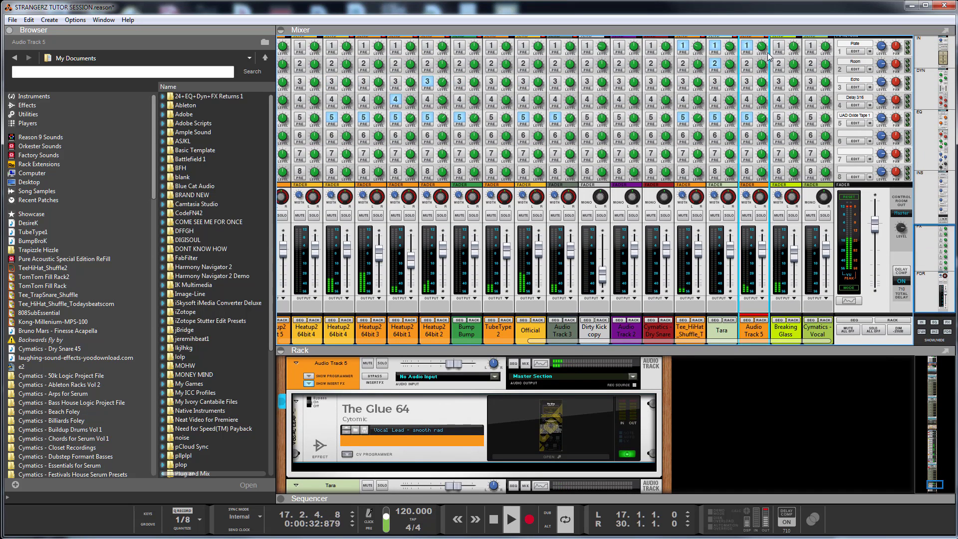
{"action": "left_click", "coordinate": [747, 63]}
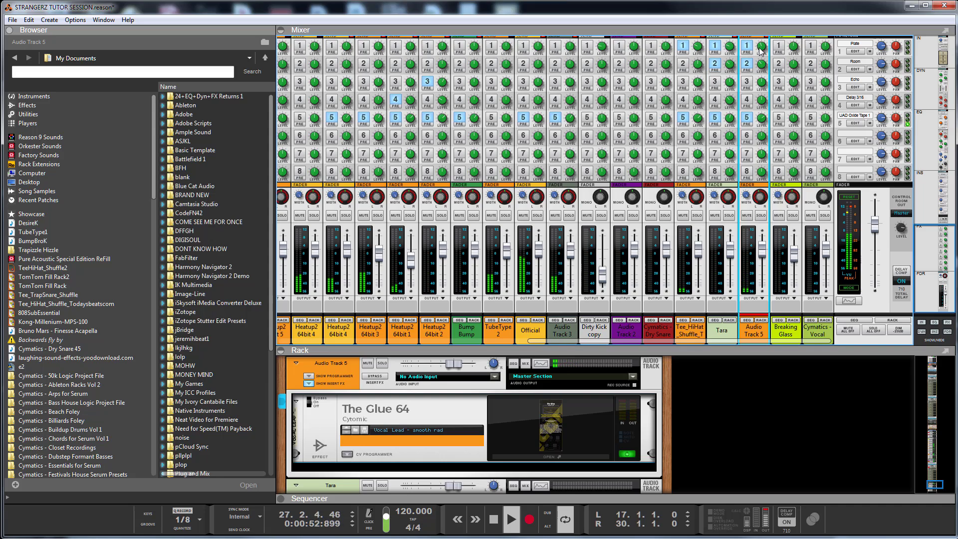
{"action": "scroll", "coordinate": [750, 84], "scroll_direction": "up", "scroll_amount": 10}
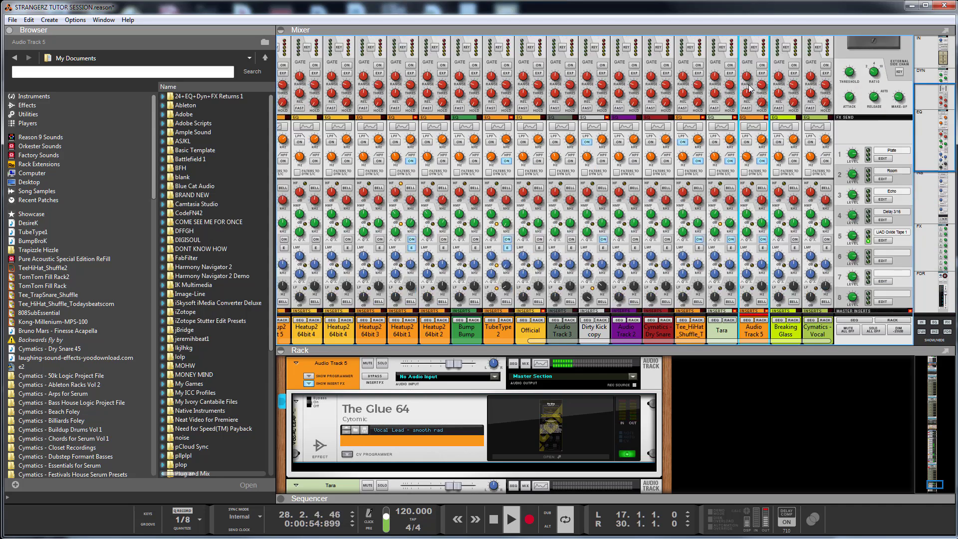
{"action": "scroll", "coordinate": [750, 88], "scroll_direction": "up", "scroll_amount": 5}
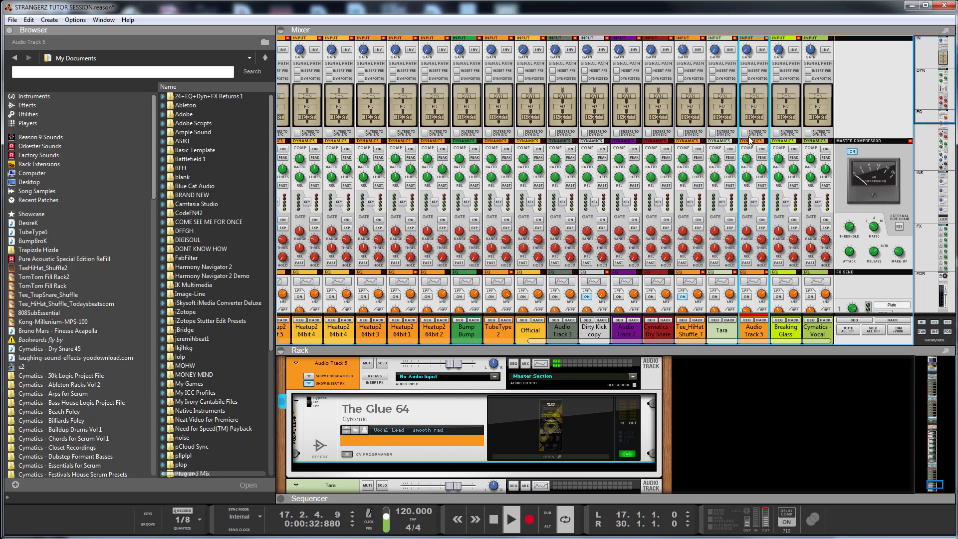
{"action": "scroll", "coordinate": [750, 140], "scroll_direction": "down", "scroll_amount": 8}
{"action": "scroll", "coordinate": [751, 145], "scroll_direction": "down", "scroll_amount": 8}
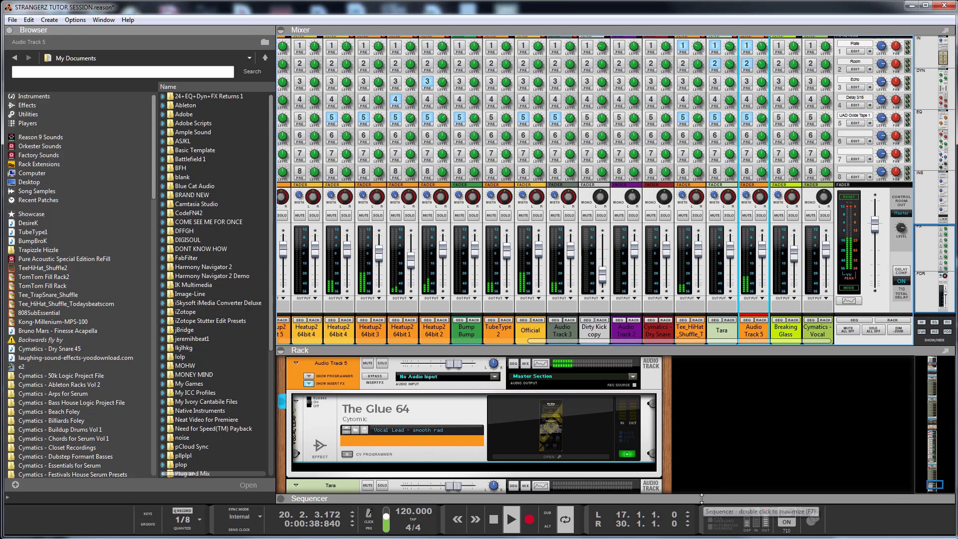
{"action": "left_click", "coordinate": [492, 521]}
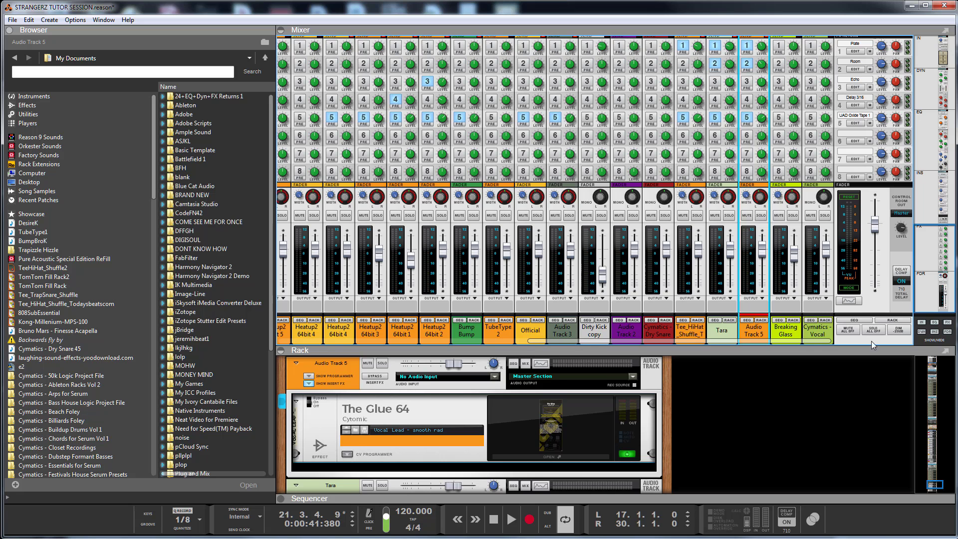
- Rearrange the mixer, rack and sequencer areas and display the Master Section's insert effects in an enlarged rack
{"action": "left_click_drag", "start_coordinate": [710, 353], "coordinate": [710, 208]}
{"action": "left_click_drag", "start_coordinate": [755, 498], "coordinate": [770, 261]}
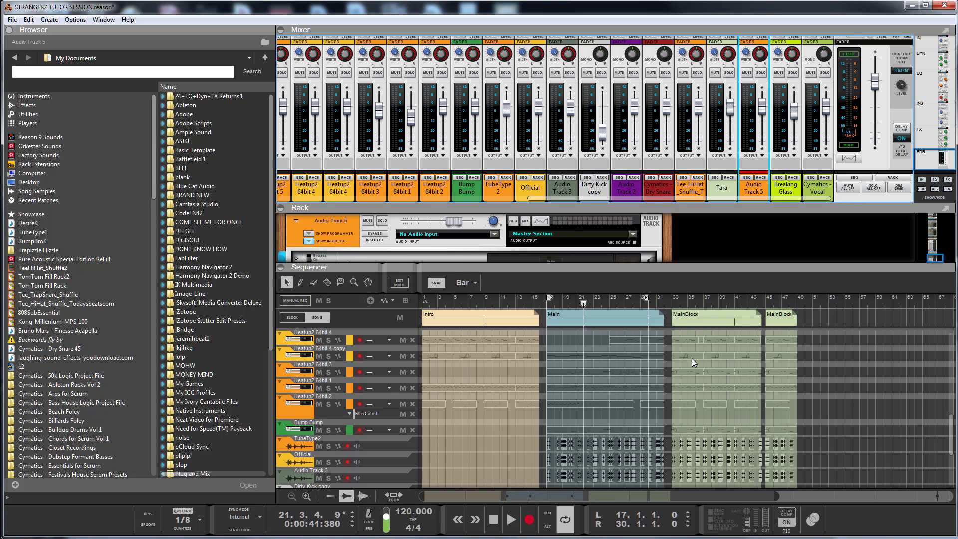
{"action": "left_click_drag", "start_coordinate": [847, 209], "coordinate": [847, 368]}
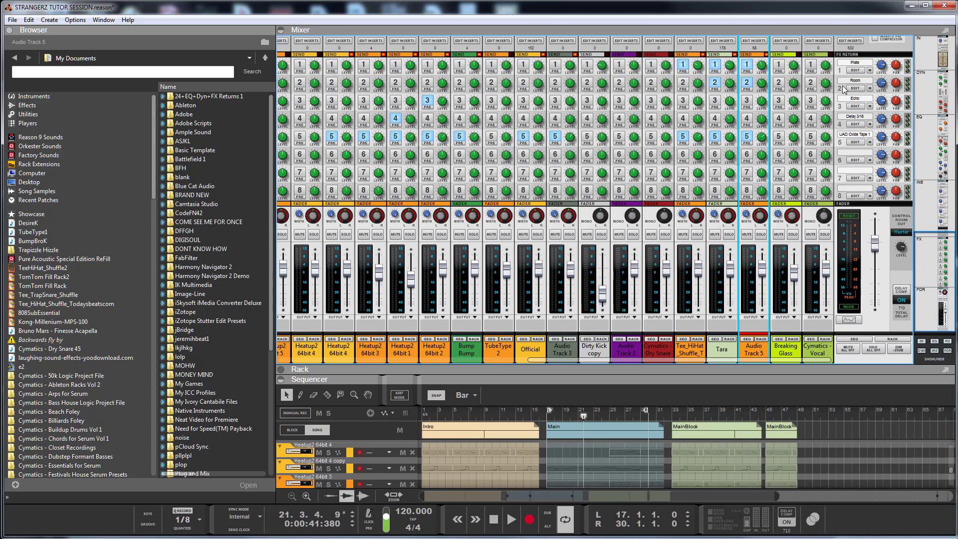
{"action": "scroll", "coordinate": [842, 85], "scroll_direction": "up", "scroll_amount": 7}
{"action": "left_click", "coordinate": [853, 250]}
{"action": "left_click_drag", "start_coordinate": [565, 373], "coordinate": [587, 118]}
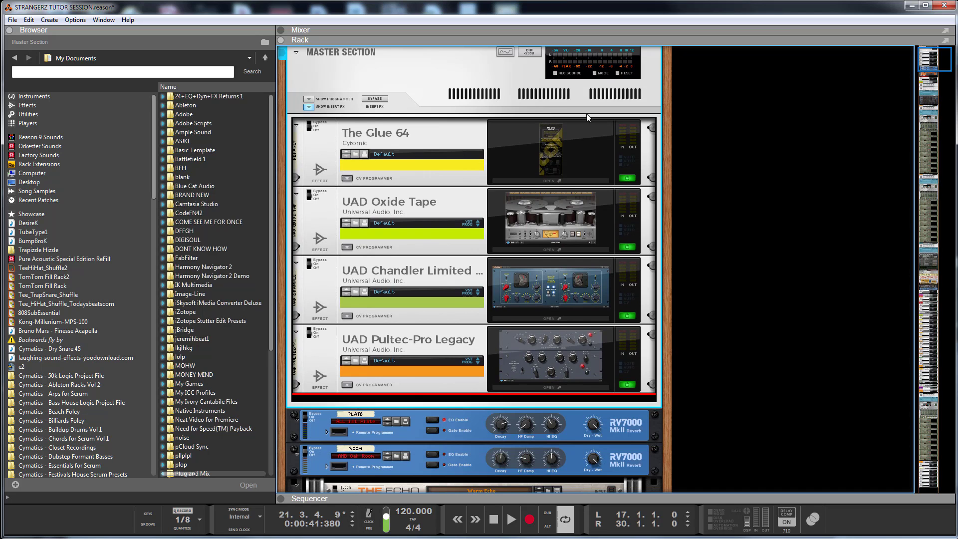
- Review the master chain's The Glue, UAD Oxide Tape, Chandler Limited Zener Limiter and Pultec-Pro Legacy settings, closing each plugin window
{"action": "double_click", "coordinate": [546, 159]}
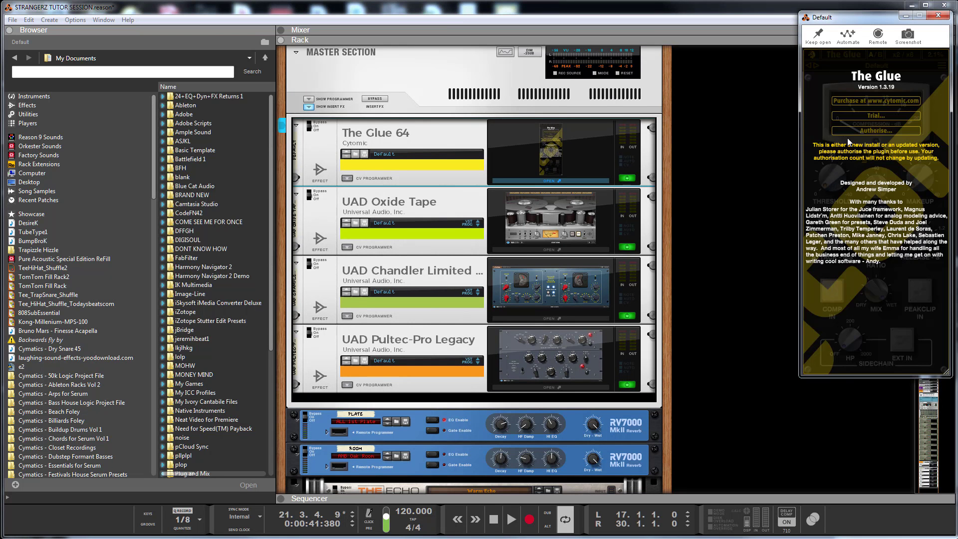
{"action": "double_click", "coordinate": [559, 243]}
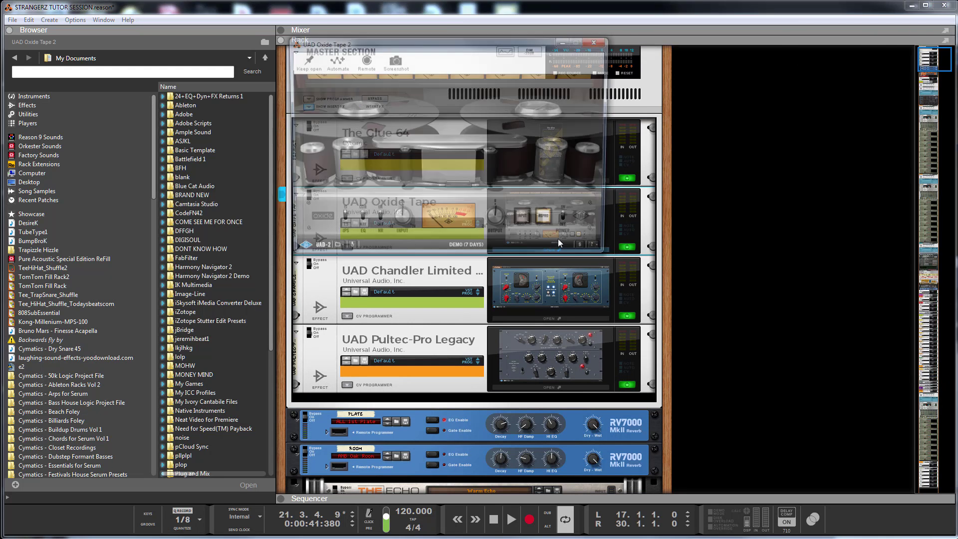
{"action": "left_click", "coordinate": [599, 42]}
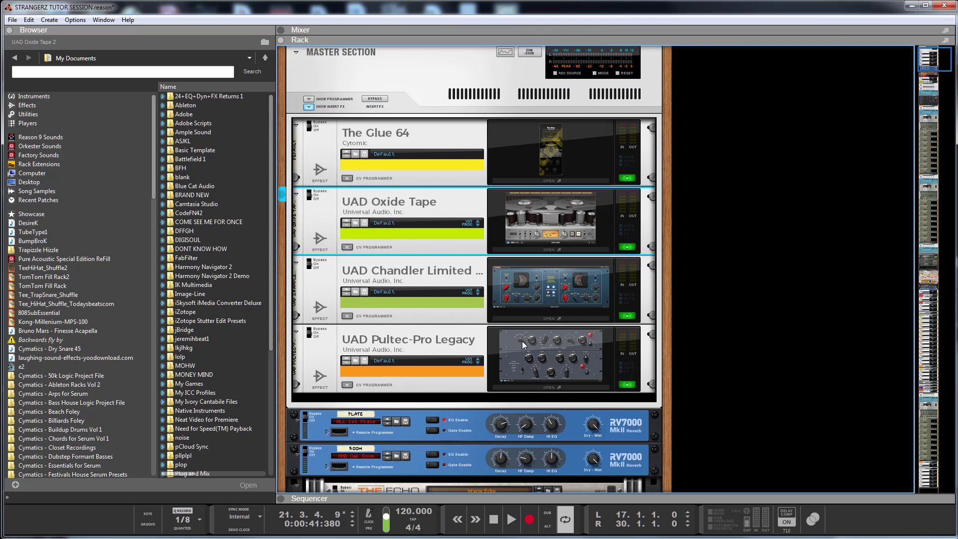
{"action": "double_click", "coordinate": [560, 297]}
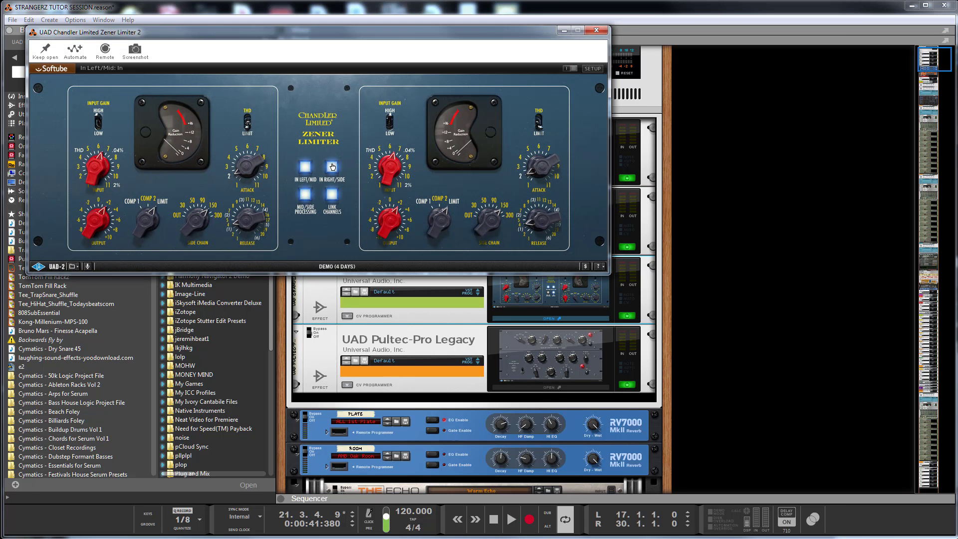
{"action": "left_click", "coordinate": [595, 33]}
{"action": "double_click", "coordinate": [568, 345]}
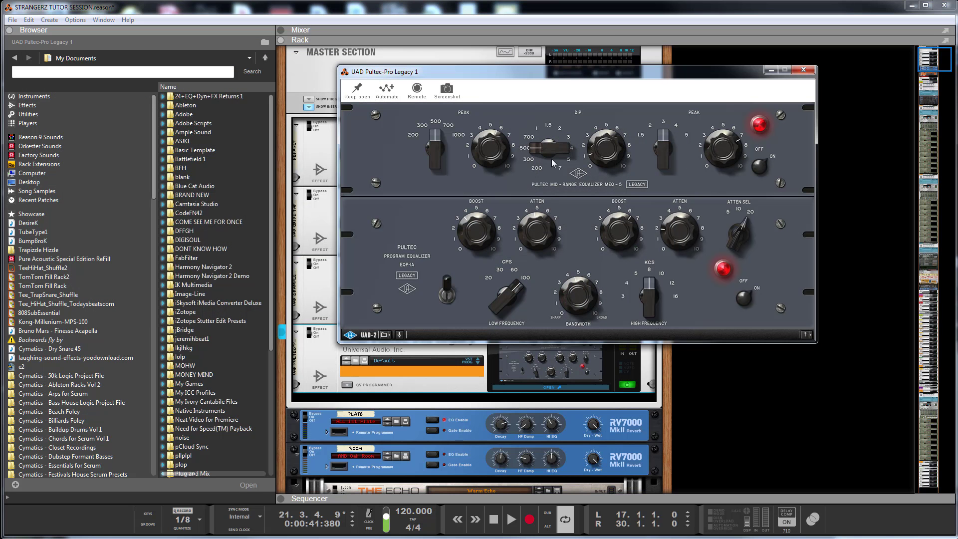
{"action": "left_click", "coordinate": [803, 69]}
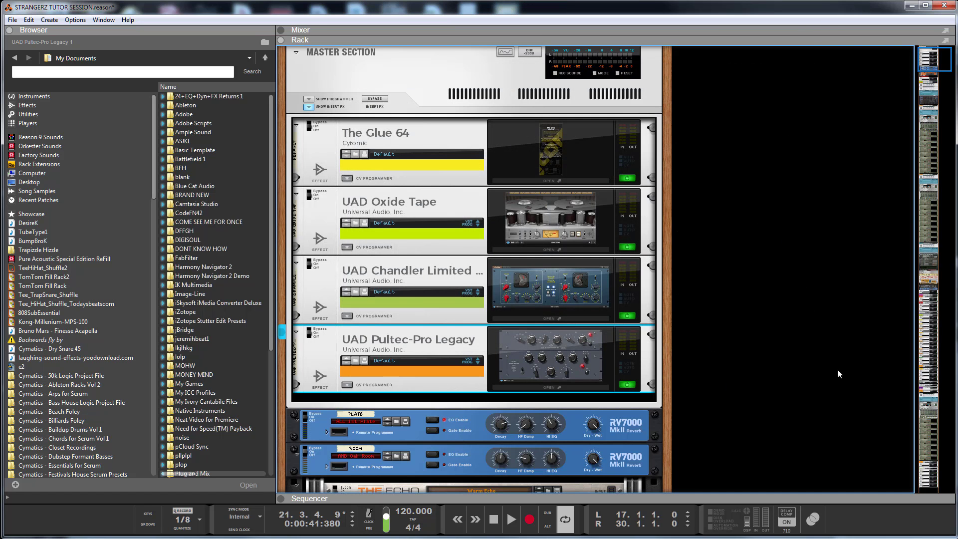
- Enlarge the sequencer, select the Official track and display its insert effects in the rack
{"action": "left_click_drag", "start_coordinate": [698, 500], "coordinate": [713, 111]}
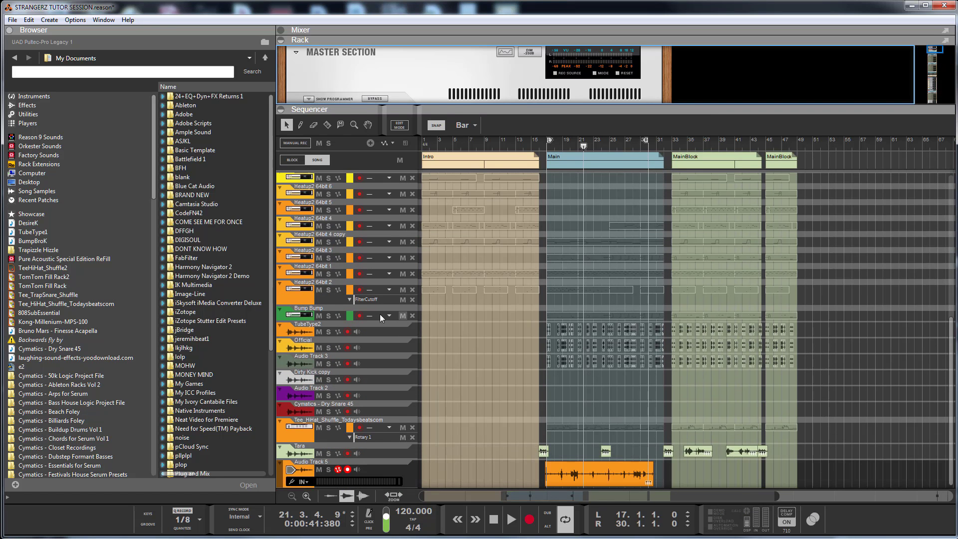
{"action": "left_click", "coordinate": [303, 349]}
{"action": "left_click", "coordinate": [551, 107]}
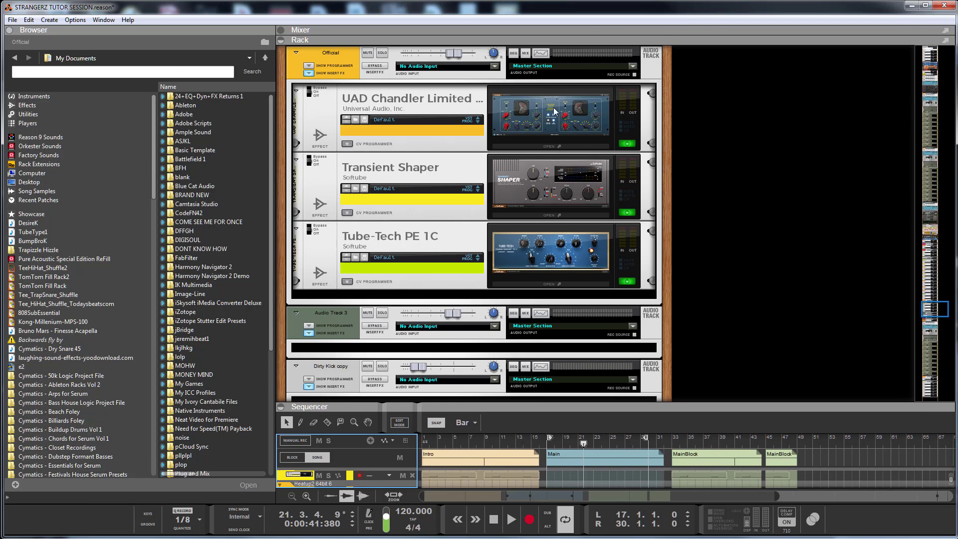
- Review the Official track's Zener Limiter, Transient Shaper and Tube-Tech PE 1C settings, closing each plugin window
{"action": "left_click", "coordinate": [564, 108]}
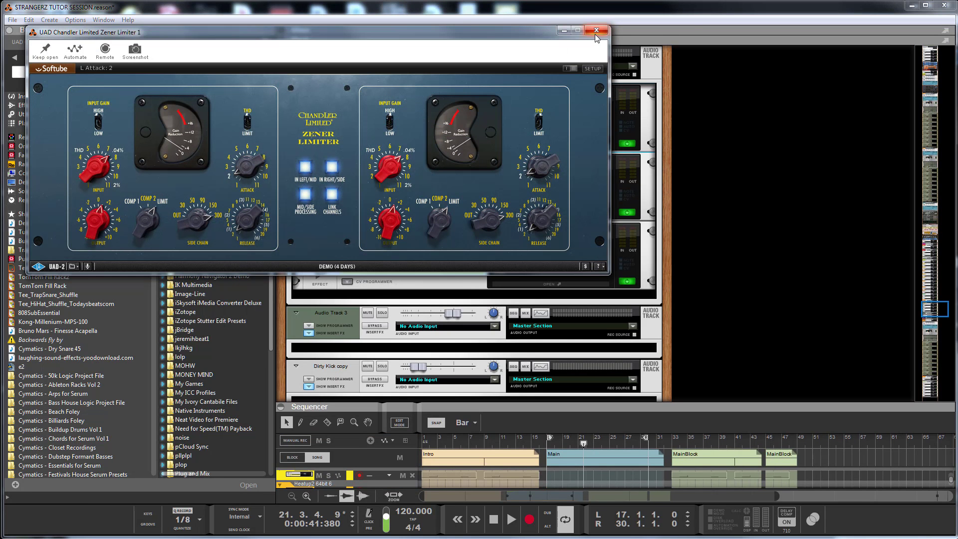
{"action": "left_click", "coordinate": [596, 31]}
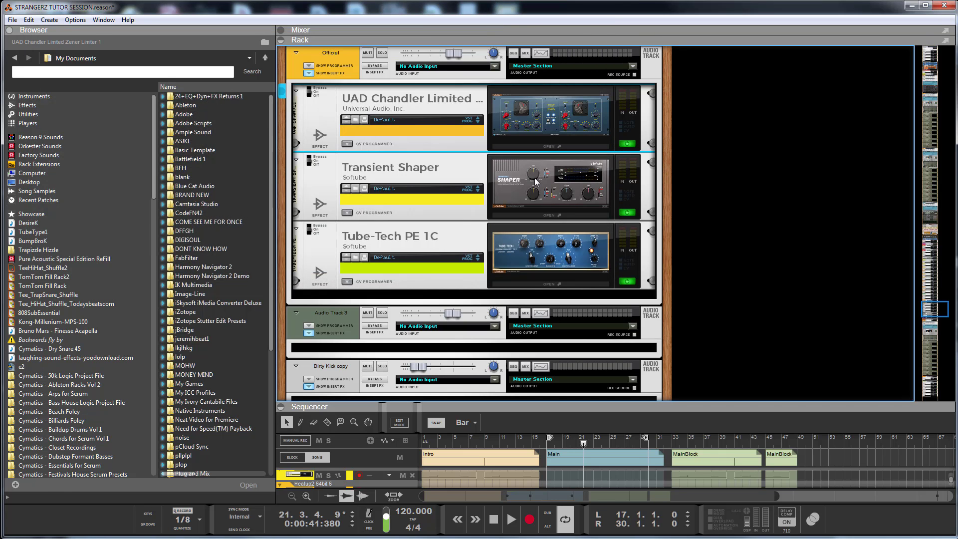
{"action": "left_click", "coordinate": [549, 185]}
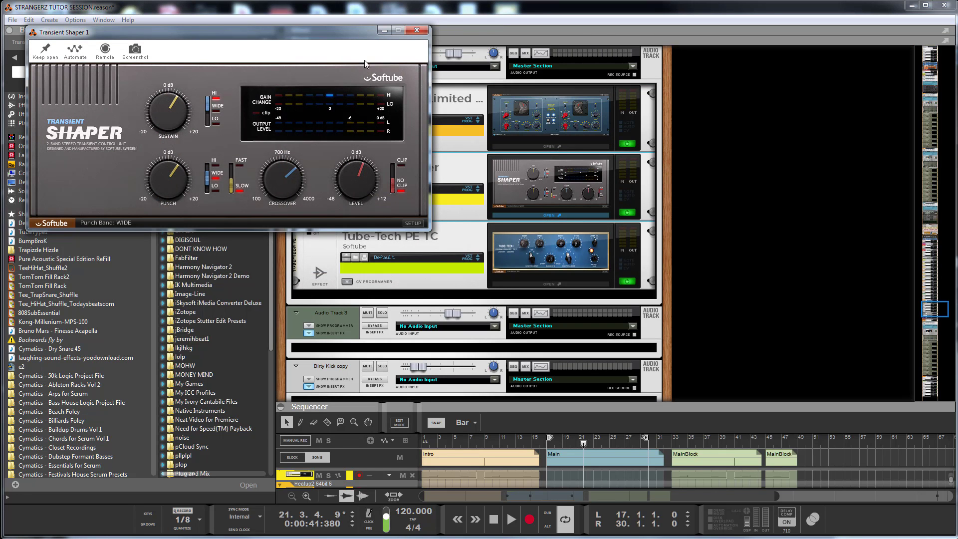
{"action": "left_click", "coordinate": [422, 31]}
{"action": "left_click", "coordinate": [565, 253]}
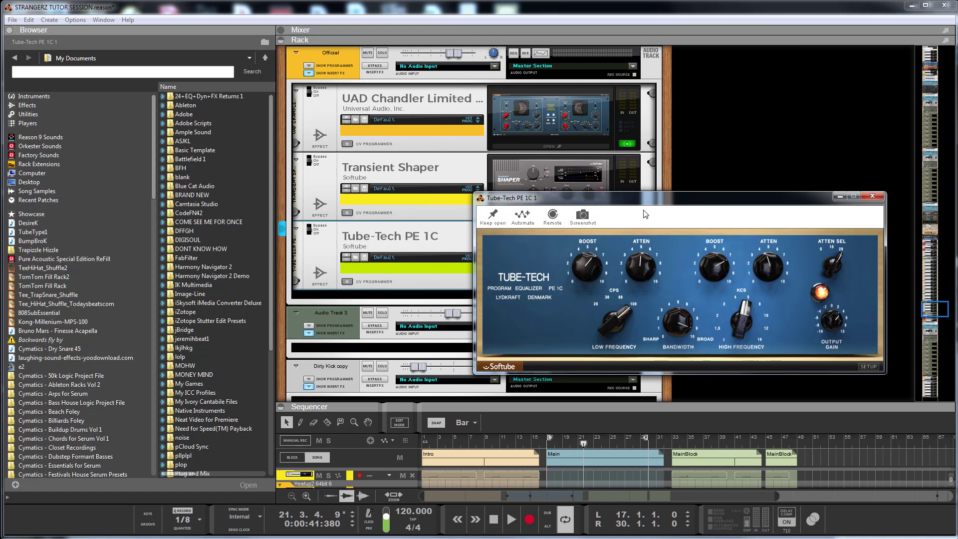
{"action": "left_click_drag", "start_coordinate": [660, 199], "coordinate": [468, 88]}
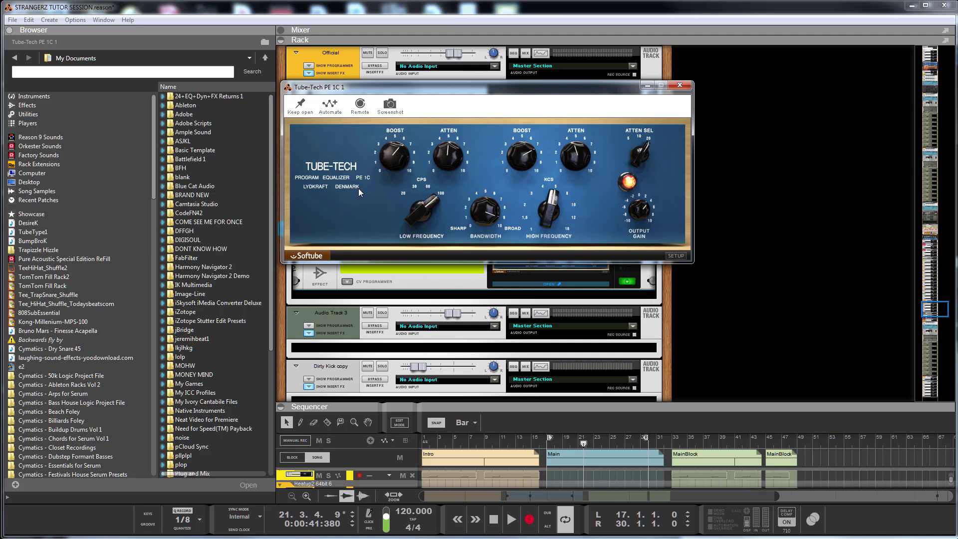
{"action": "left_click", "coordinate": [679, 86]}
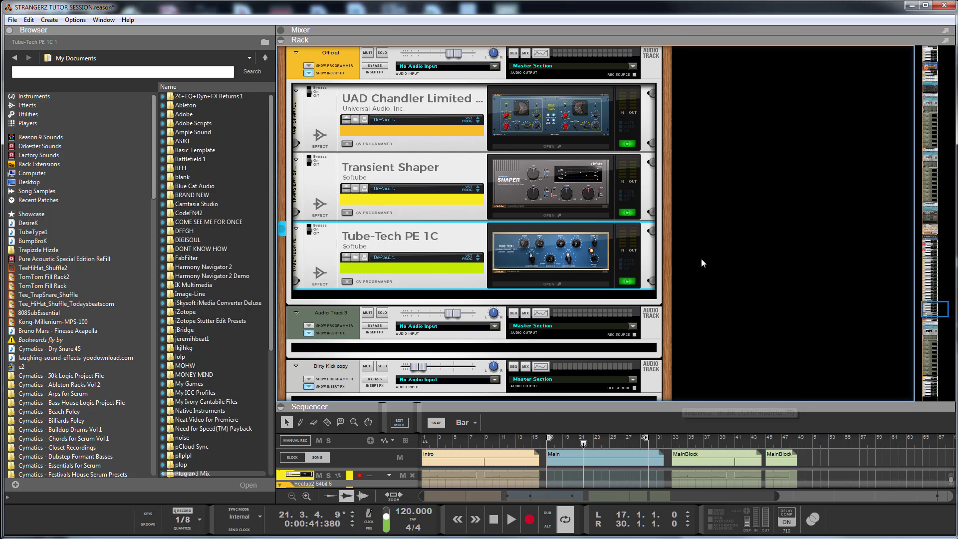
- Enlarge the sequencer and set the loop from bar 1 to bar 49 to span the whole arrangement
{"action": "scroll", "coordinate": [689, 237], "scroll_direction": "down", "scroll_amount": 10}
{"action": "scroll", "coordinate": [673, 227], "scroll_direction": "down", "scroll_amount": 15}
{"action": "left_click_drag", "start_coordinate": [730, 405], "coordinate": [747, 134]}
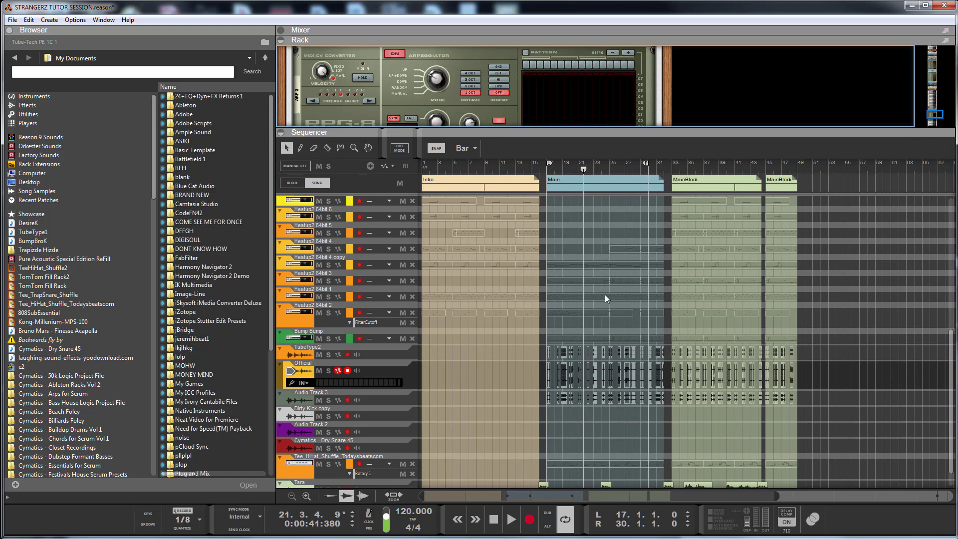
{"action": "left_click_drag", "start_coordinate": [549, 163], "coordinate": [360, 164]}
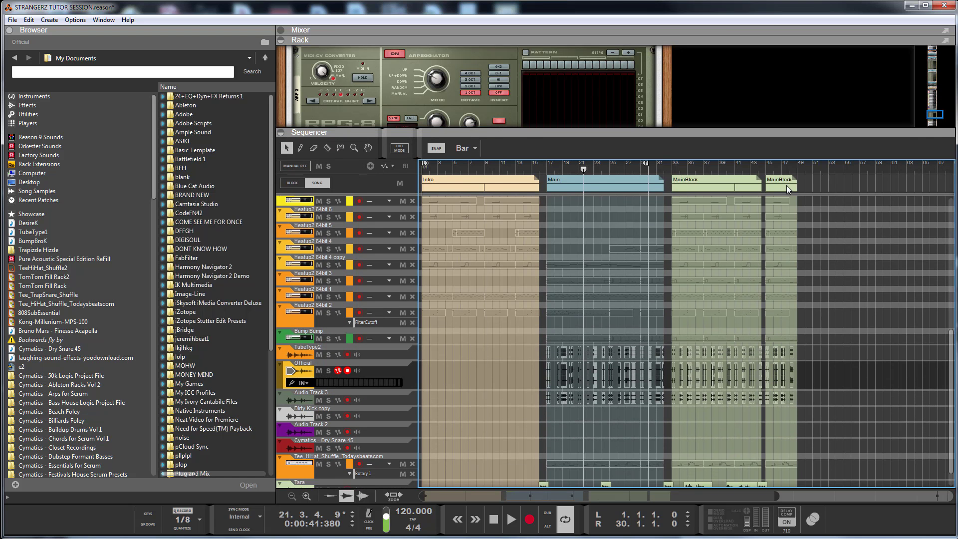
{"action": "left_click_drag", "start_coordinate": [646, 163], "coordinate": [803, 190]}
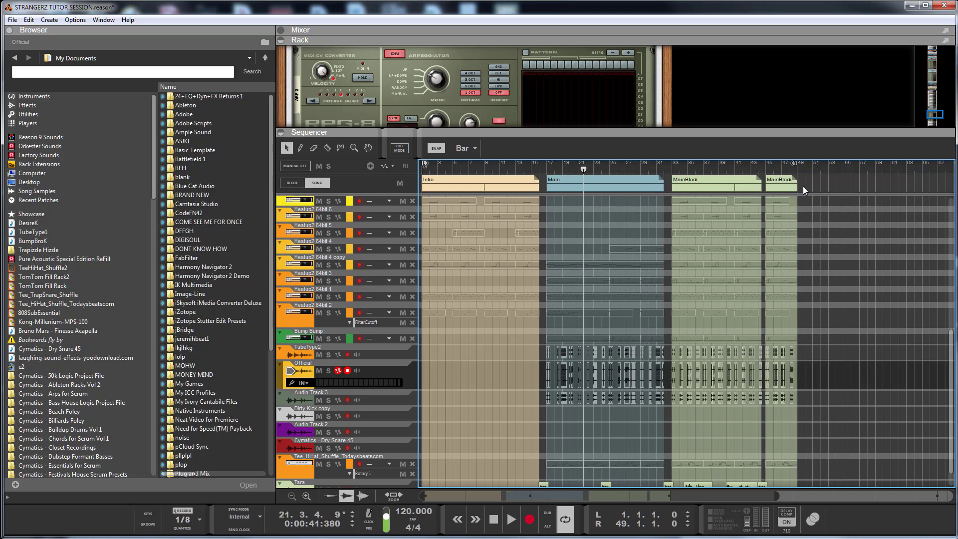
{"action": "scroll", "coordinate": [824, 324], "scroll_direction": "down", "scroll_amount": 2}
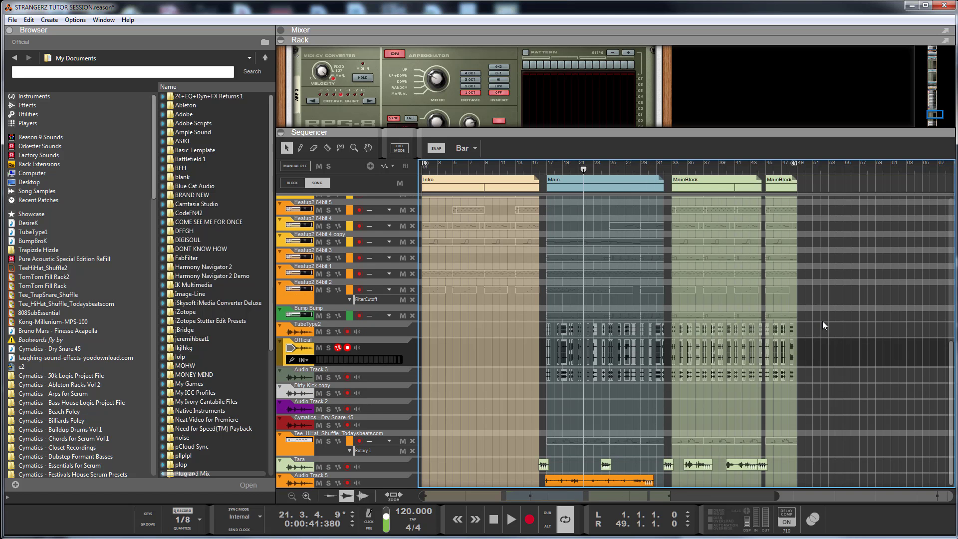
{"action": "scroll", "coordinate": [818, 360], "scroll_direction": "up", "scroll_amount": 10}
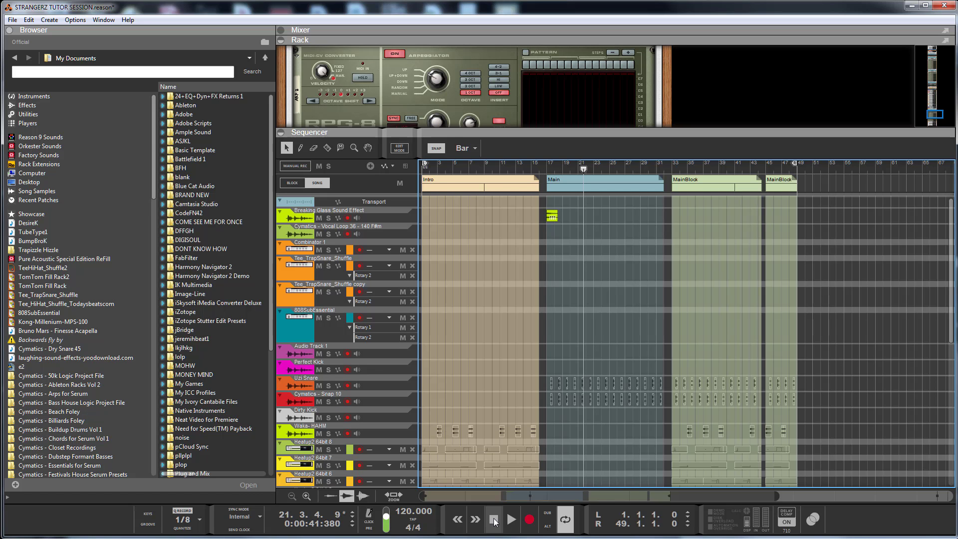
{"action": "left_click", "coordinate": [494, 522]}
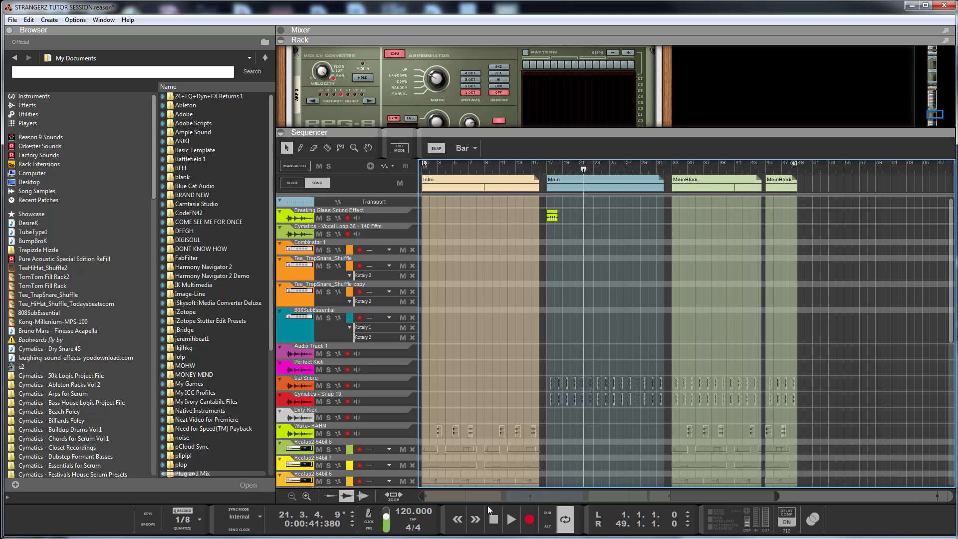